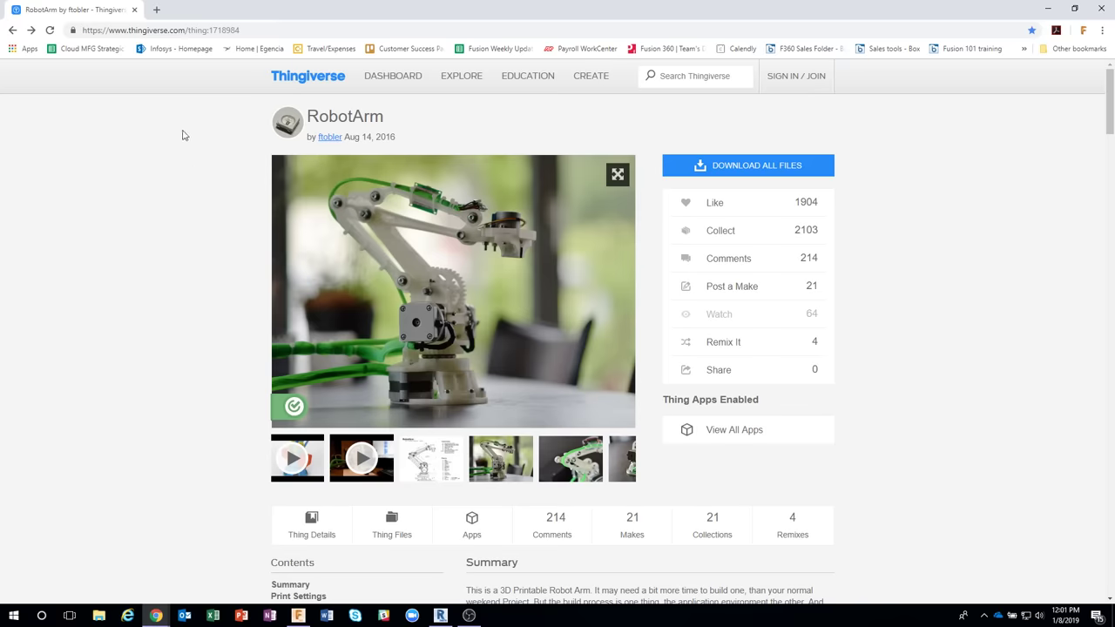
Switch from the RobotArm web page to Fusion 360 and display the stabilizer design without the project file list.
drag(258, 35, 80, 43)
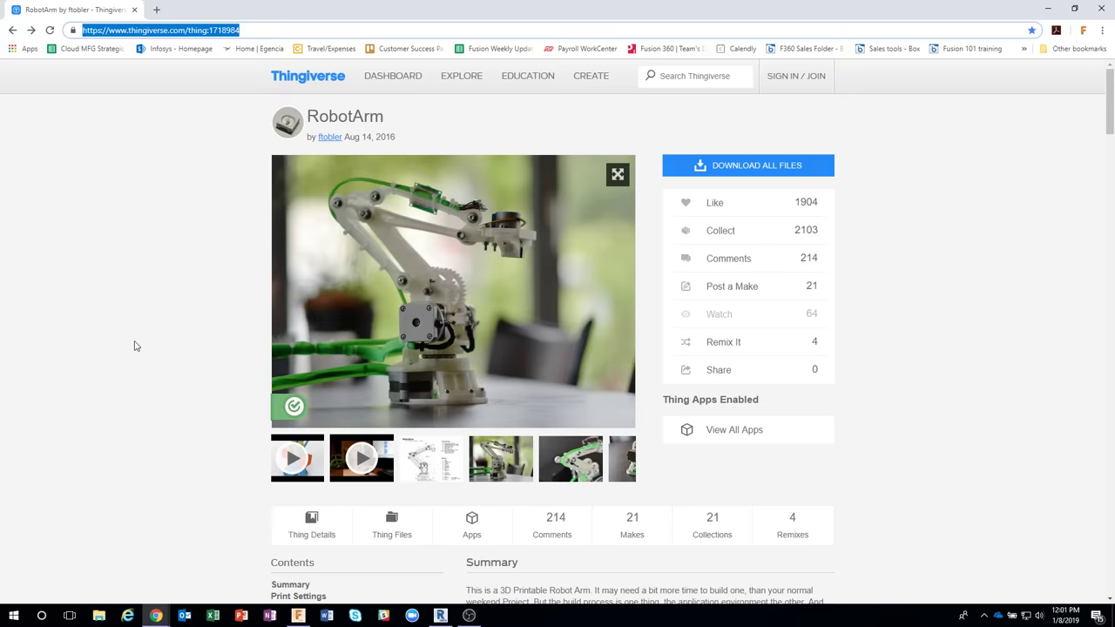
click(1047, 7)
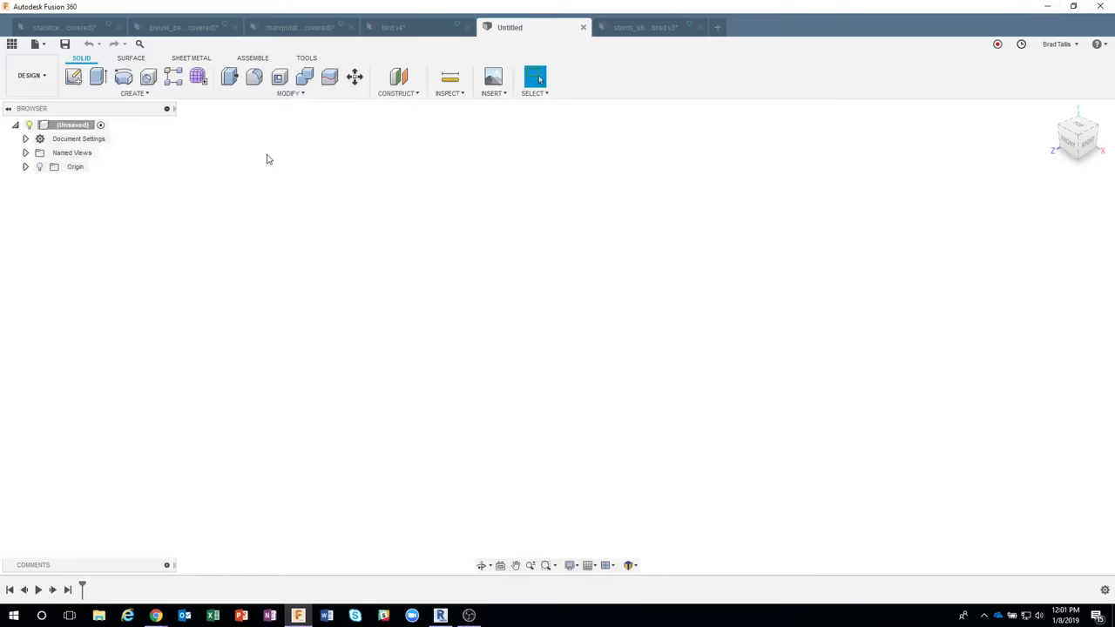
click(12, 44)
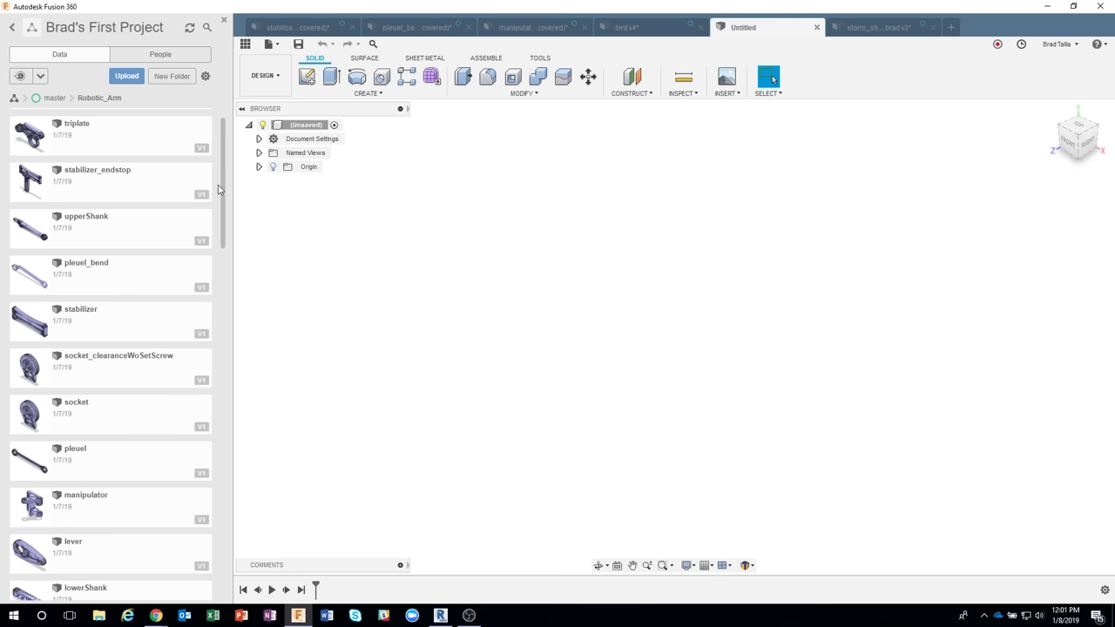
click(279, 29)
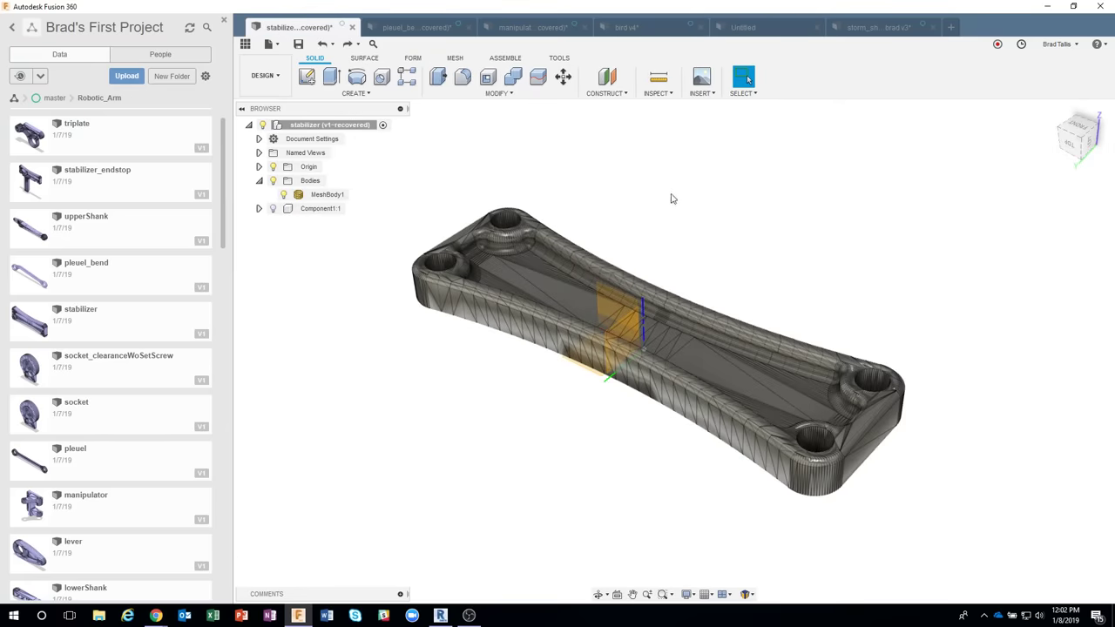
click(245, 43)
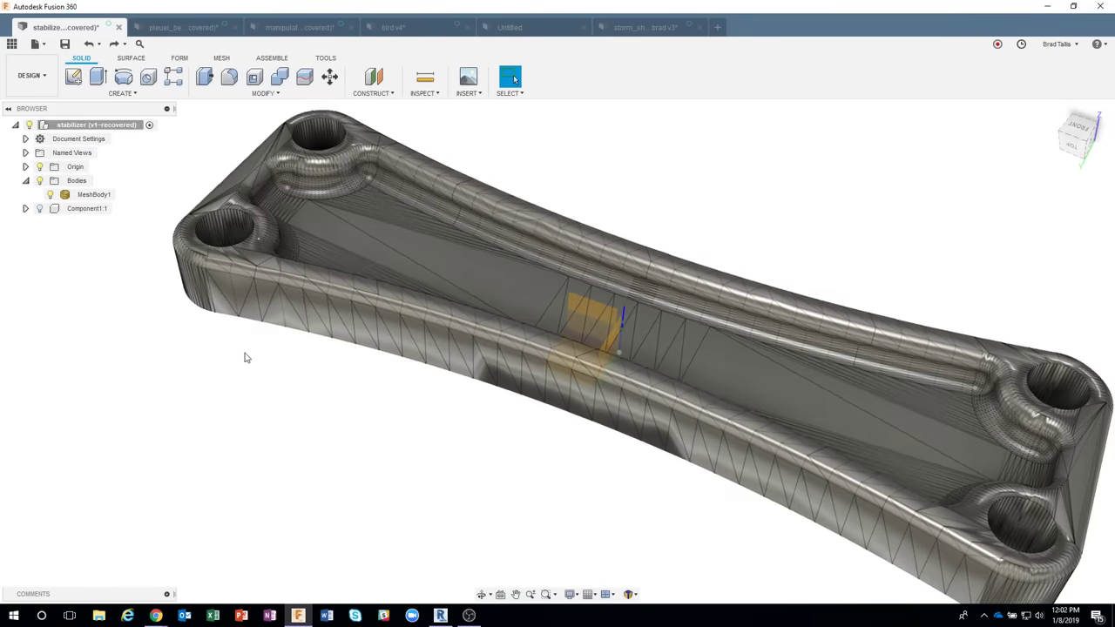
Examine the triangular facets of the stabilizer's mesh body around its corner holes and inner edges.
click(270, 206)
scroll(301, 170, up, 6)
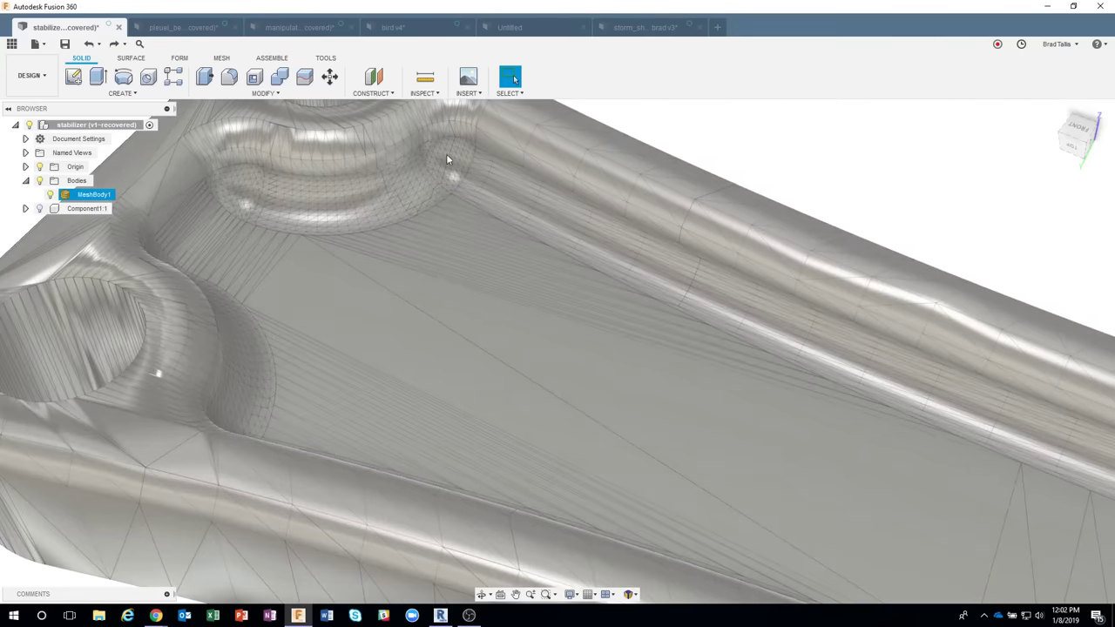
scroll(447, 153, up, 3)
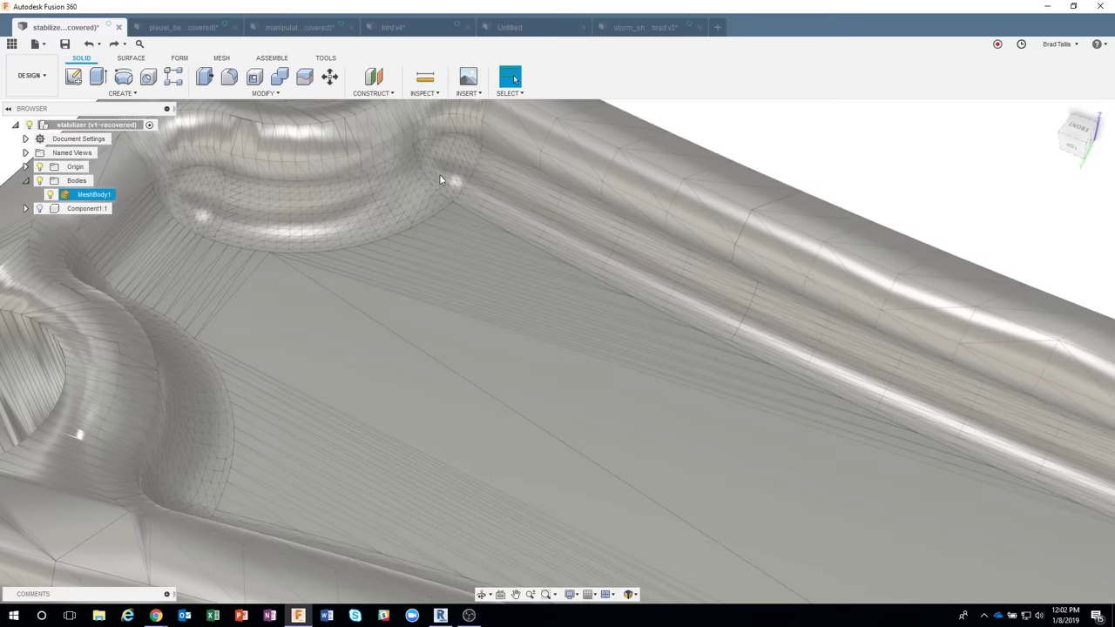
scroll(455, 226, down, 5)
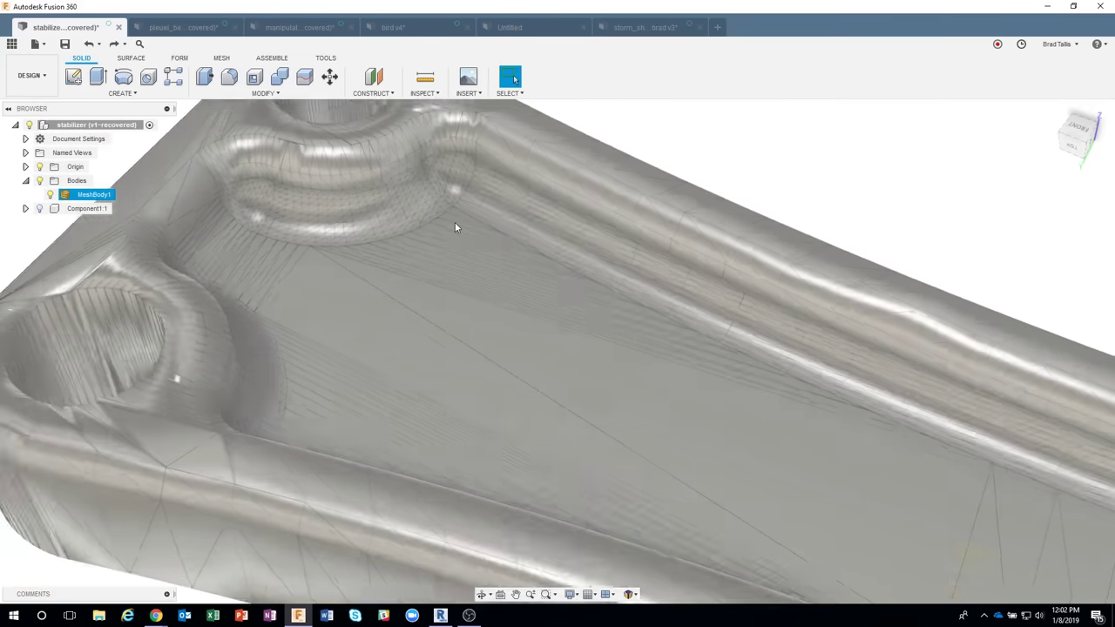
scroll(455, 225, down, 5)
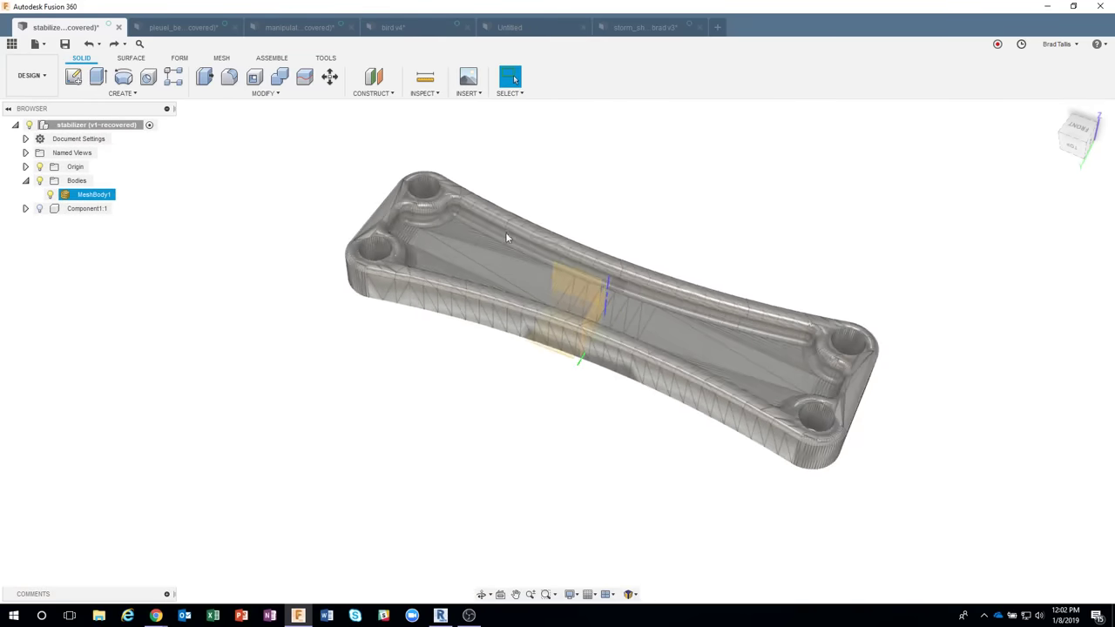
click(613, 202)
click(401, 182)
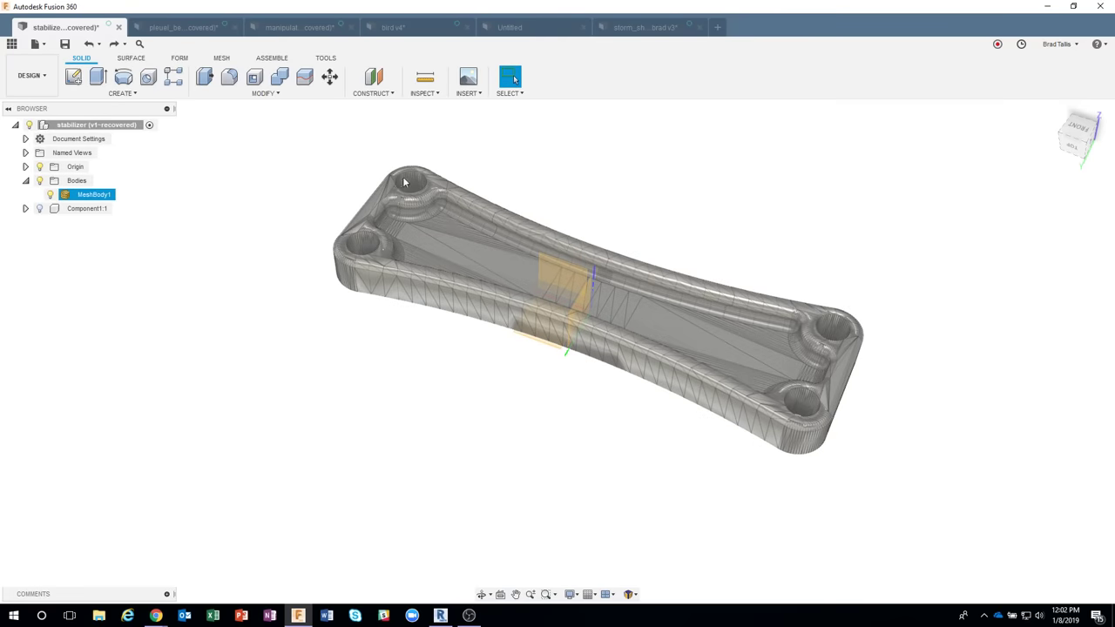
click(561, 161)
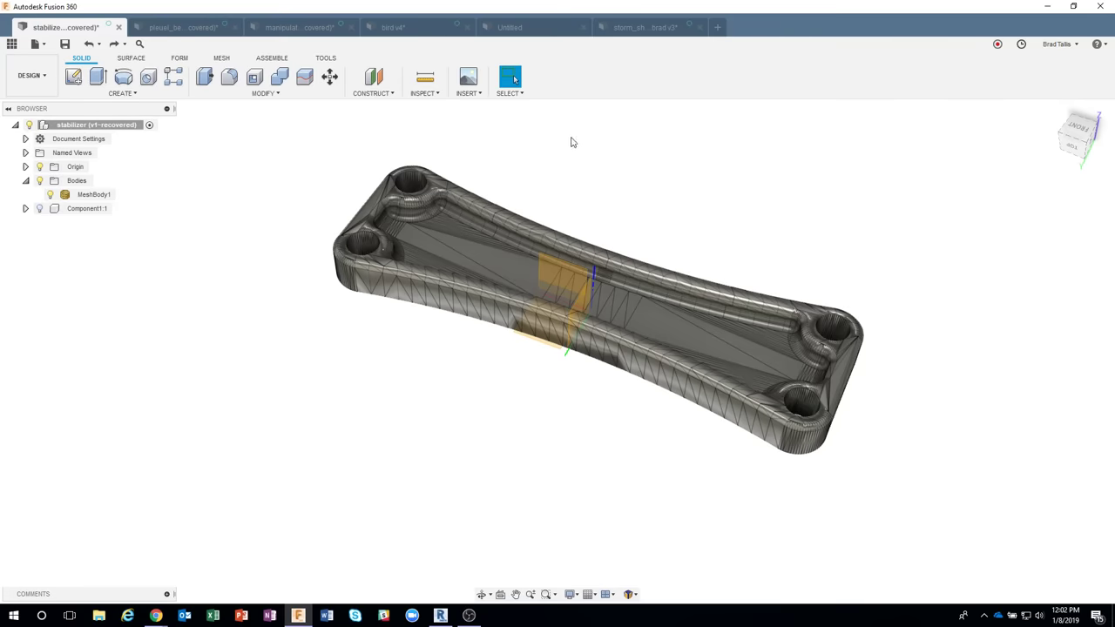
Turn on design history capture for the stabilizer design.
right_click(106, 130)
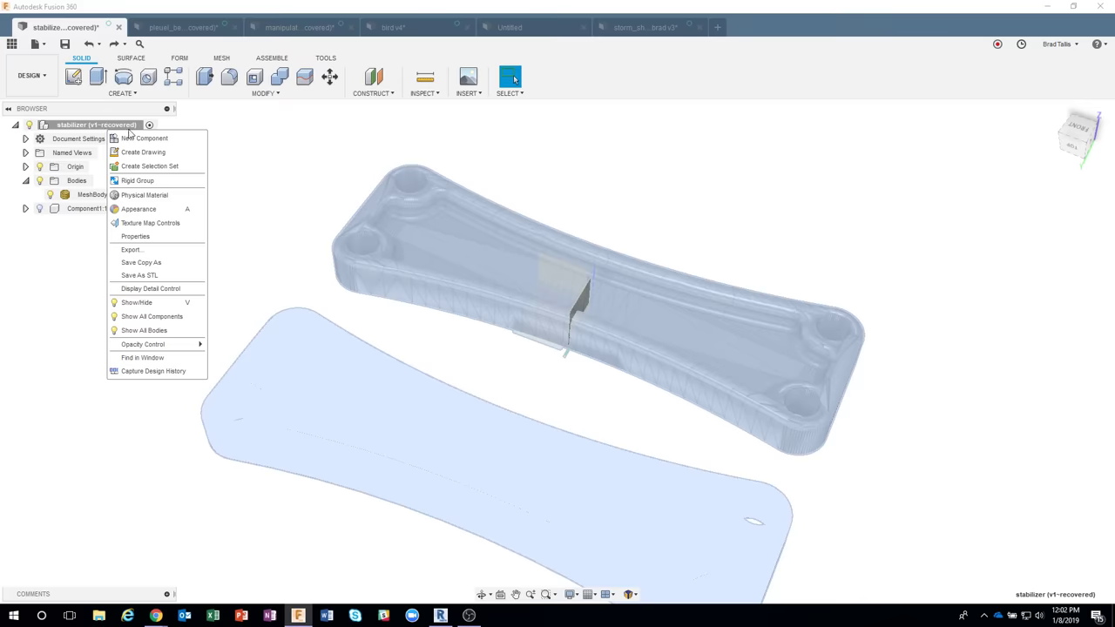
click(144, 371)
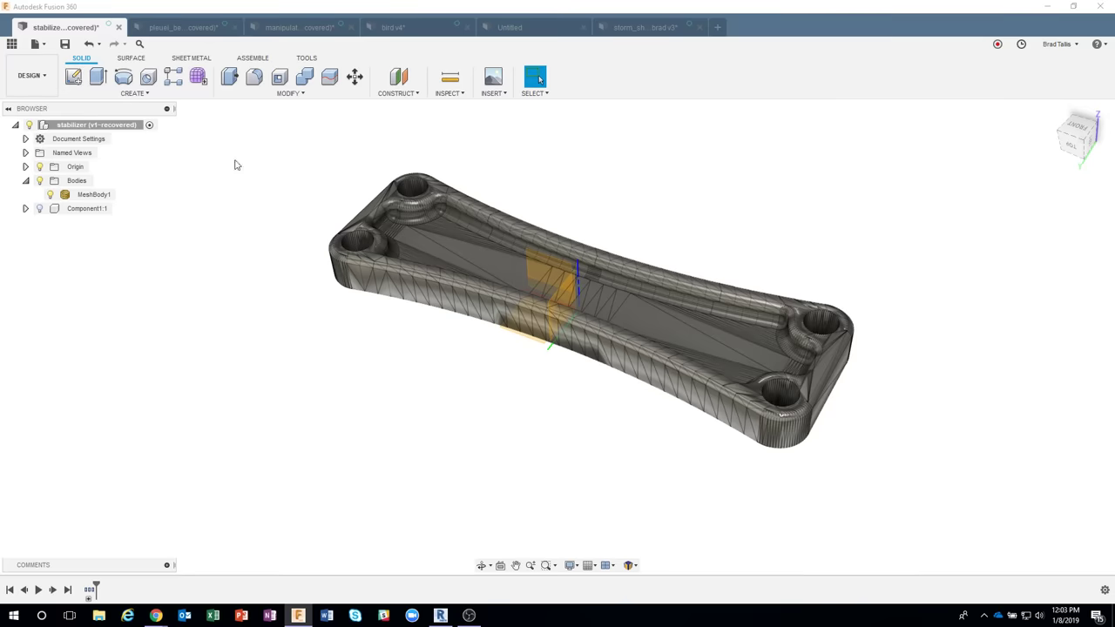
Show Component1 beside the mesh body, compare the two parts from several angles, and hide the component again.
click(39, 209)
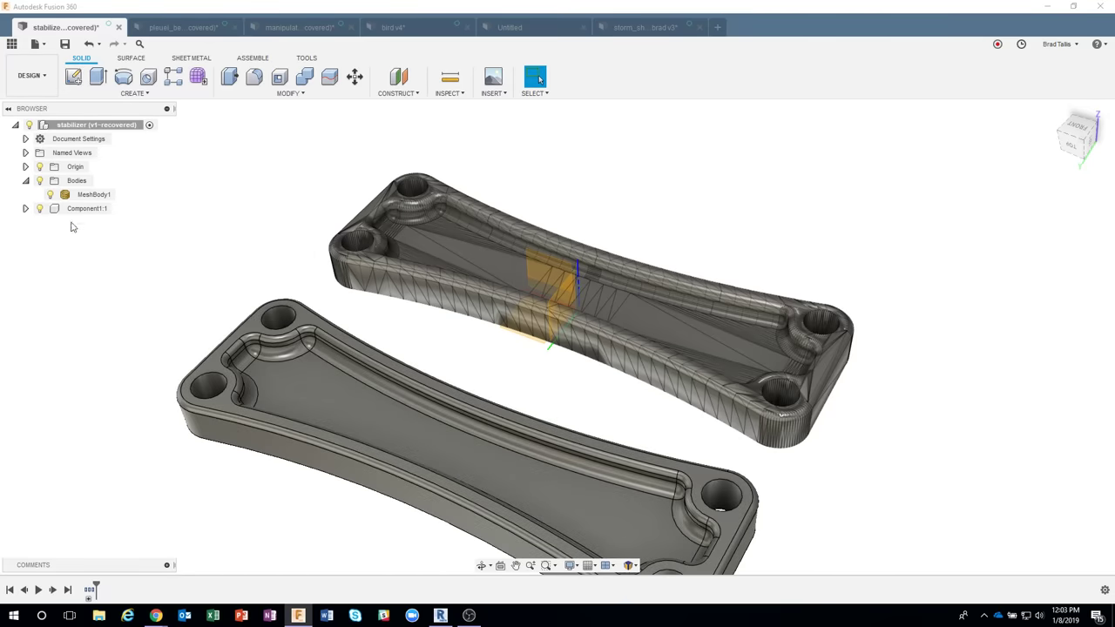
shift+middle_drag(147, 254, 576, 371)
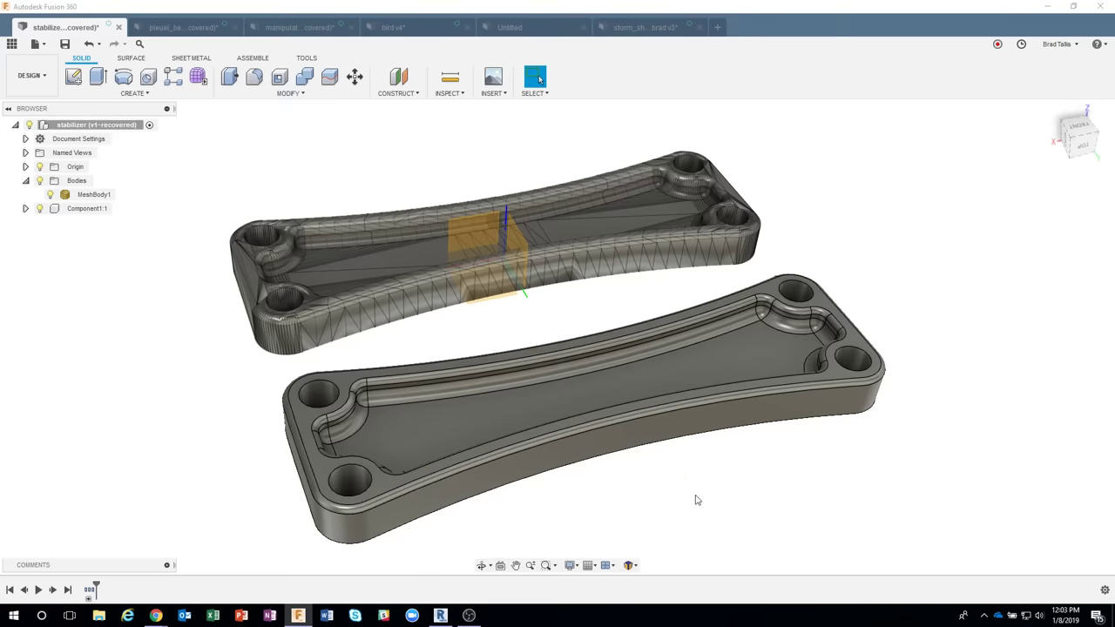
shift+middle_drag(695, 496, 516, 242)
click(515, 241)
click(266, 283)
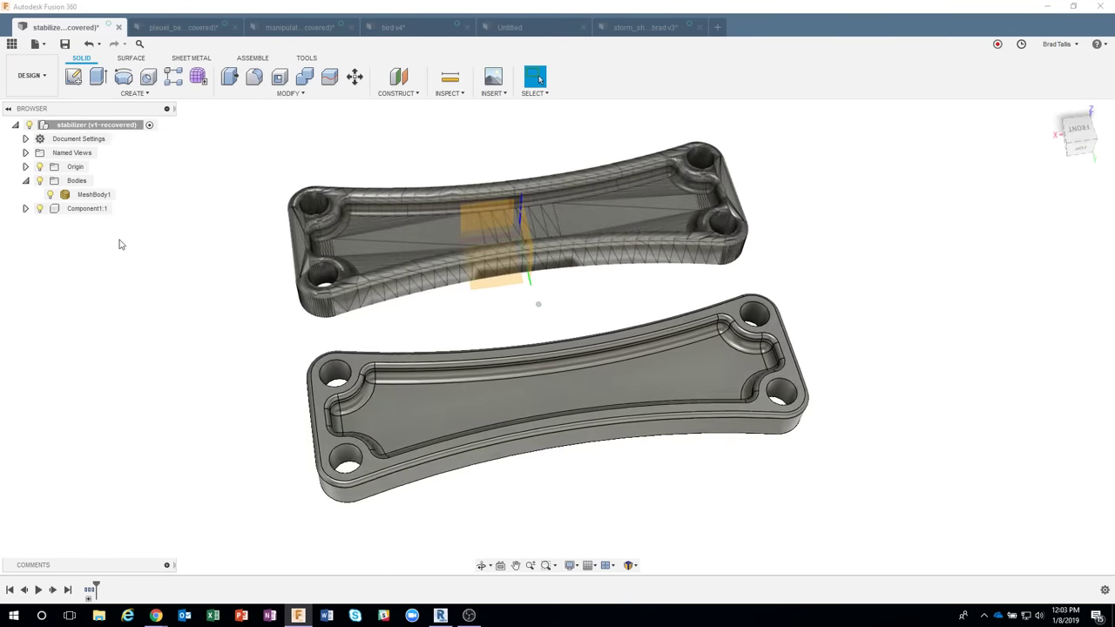
click(44, 212)
click(39, 209)
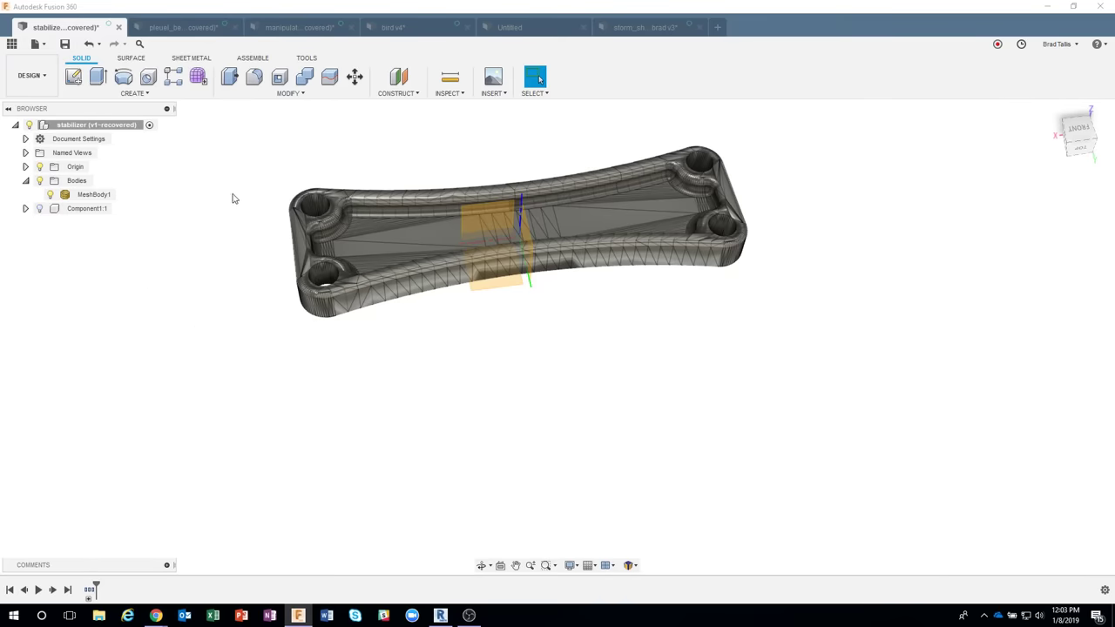
Create a sketch on the XY origin plane at the underside of the stabilizer mesh.
shift+middle_drag(223, 191, 223, 141)
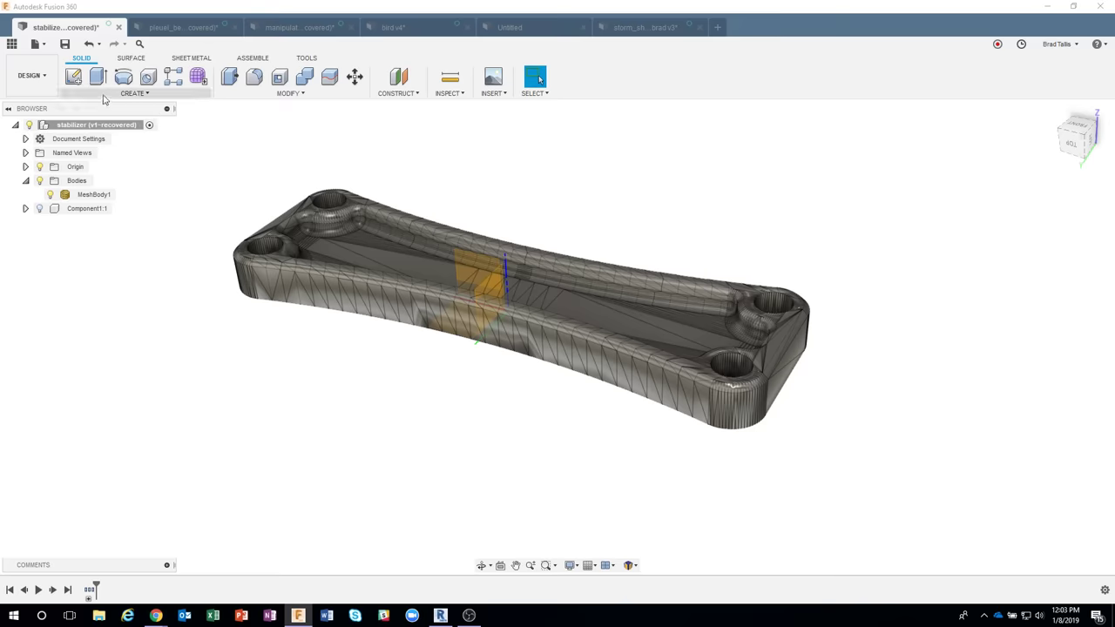
click(74, 79)
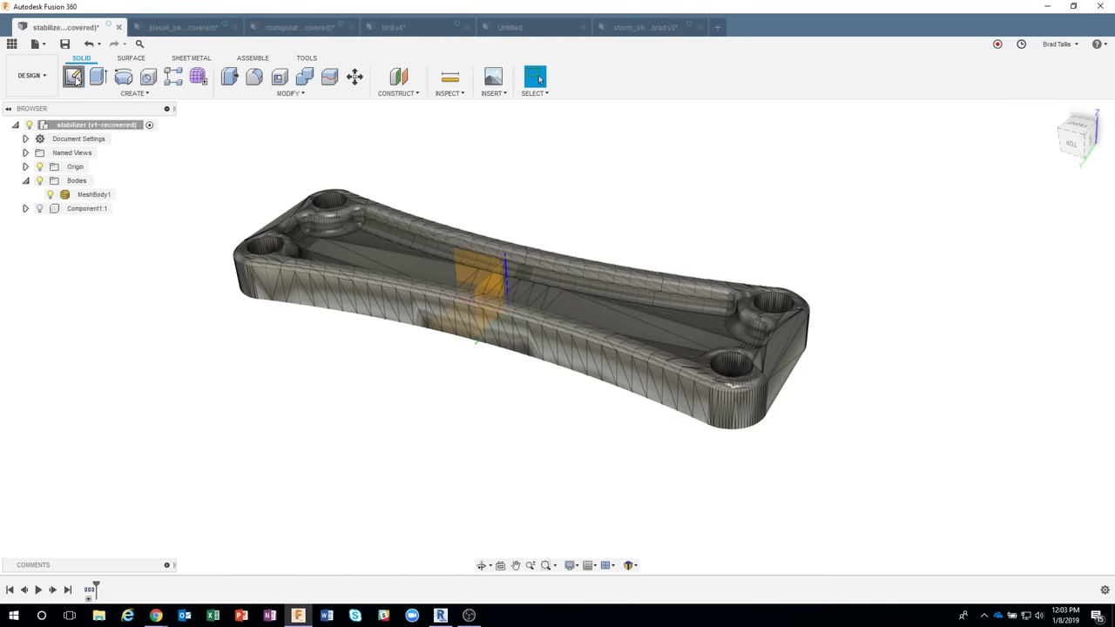
mouse_move(308, 150)
shift+middle_down()
mouse_move(365, 177)
mouse_move(460, 260)
shift+middle_up()
click(469, 305)
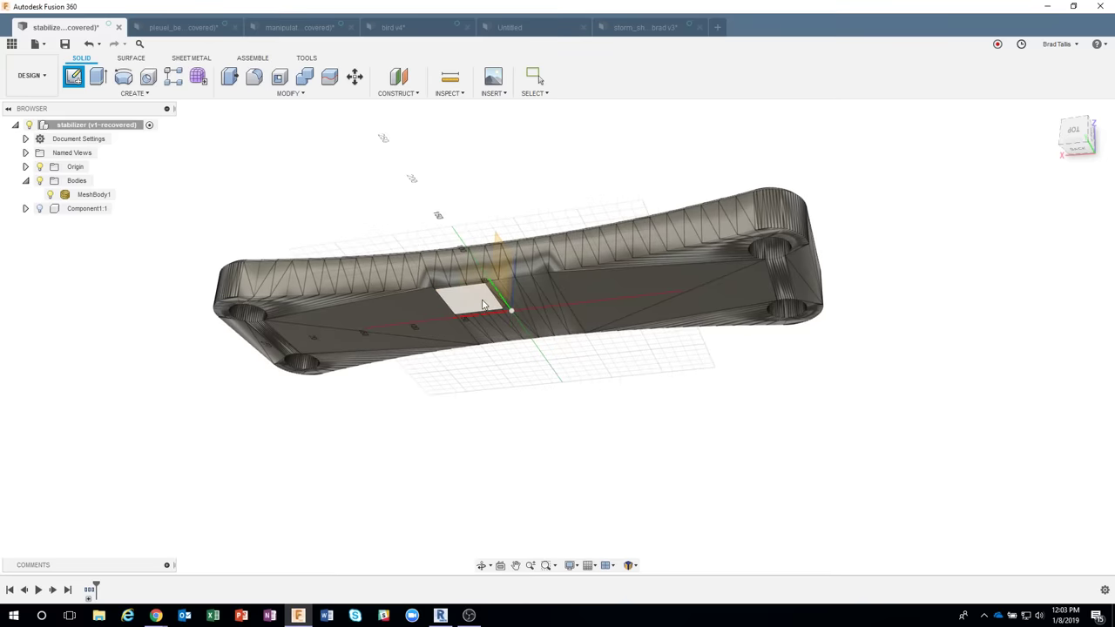
click(466, 303)
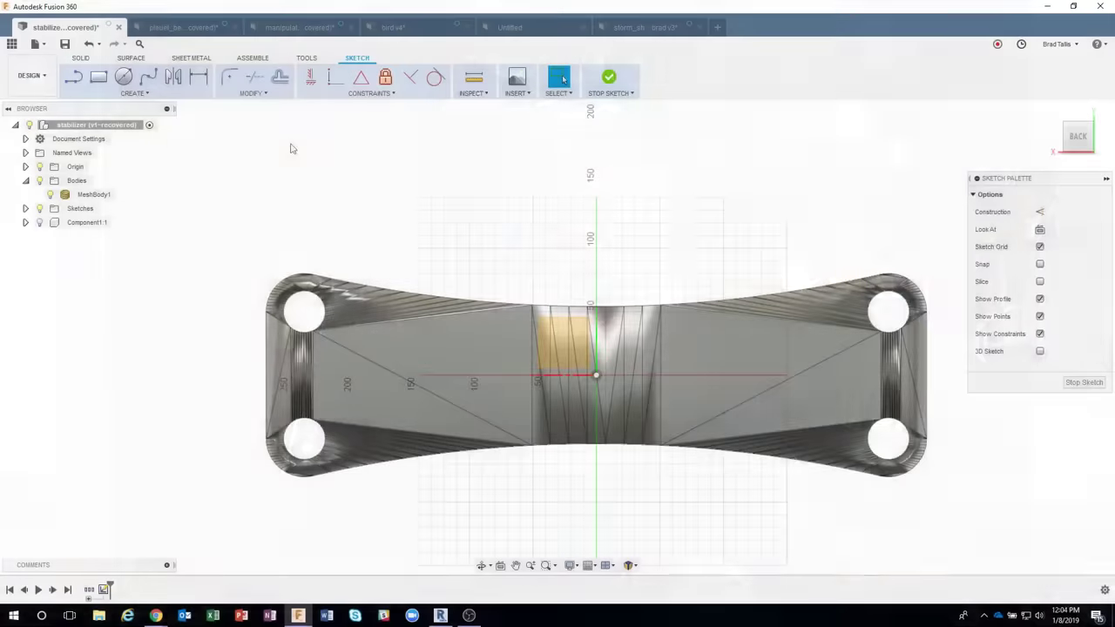
Check the Mesh Workspace option in the Preview preferences and close the preferences without changes.
click(1049, 49)
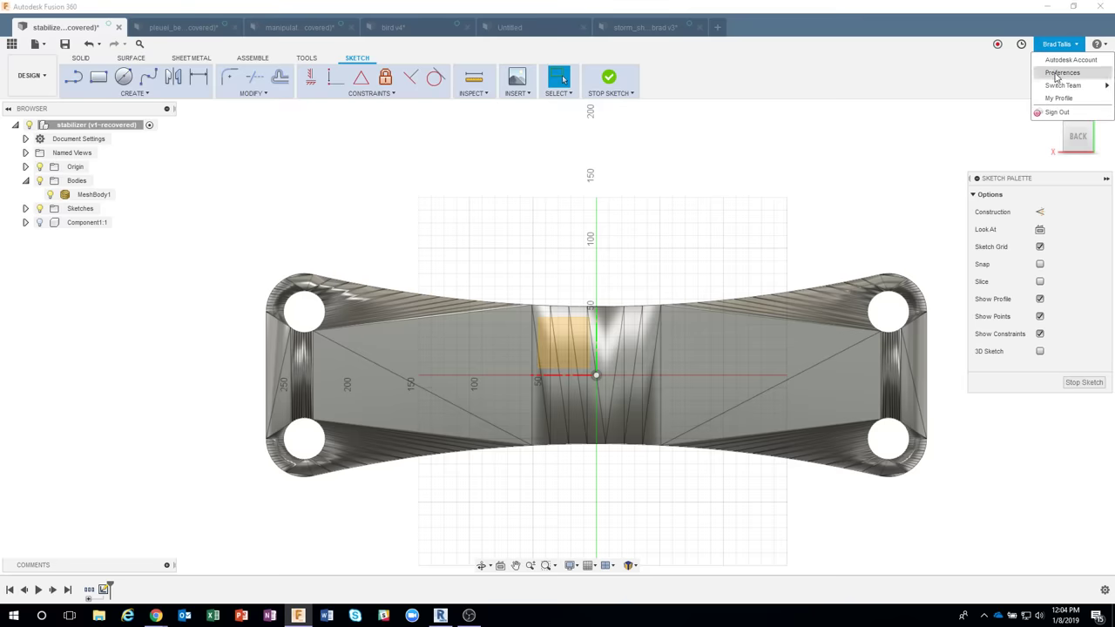
click(1052, 76)
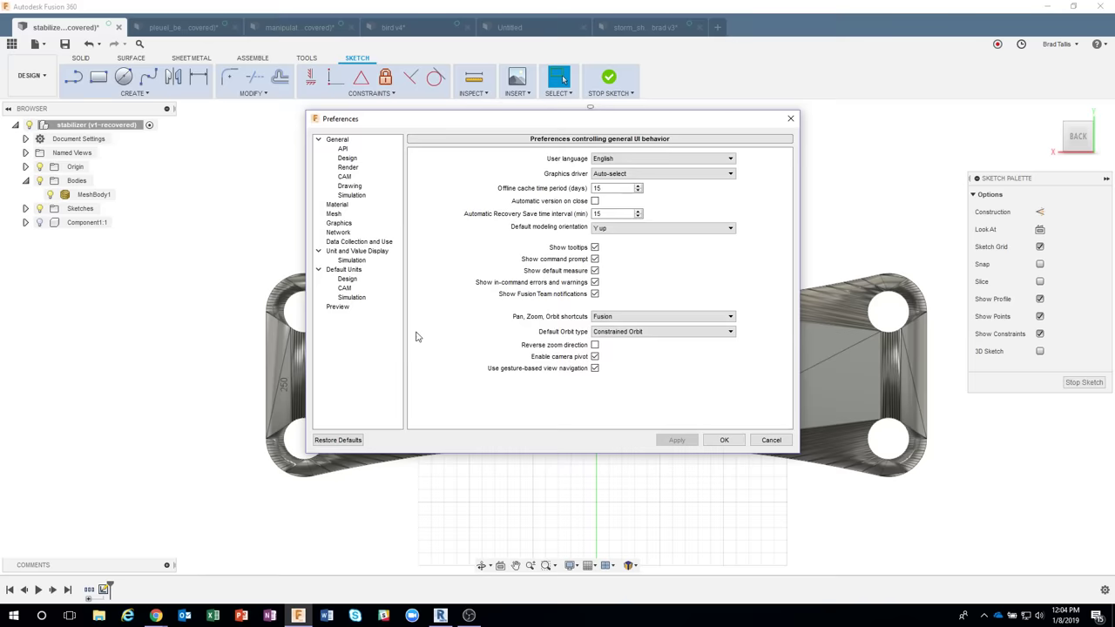
click(336, 308)
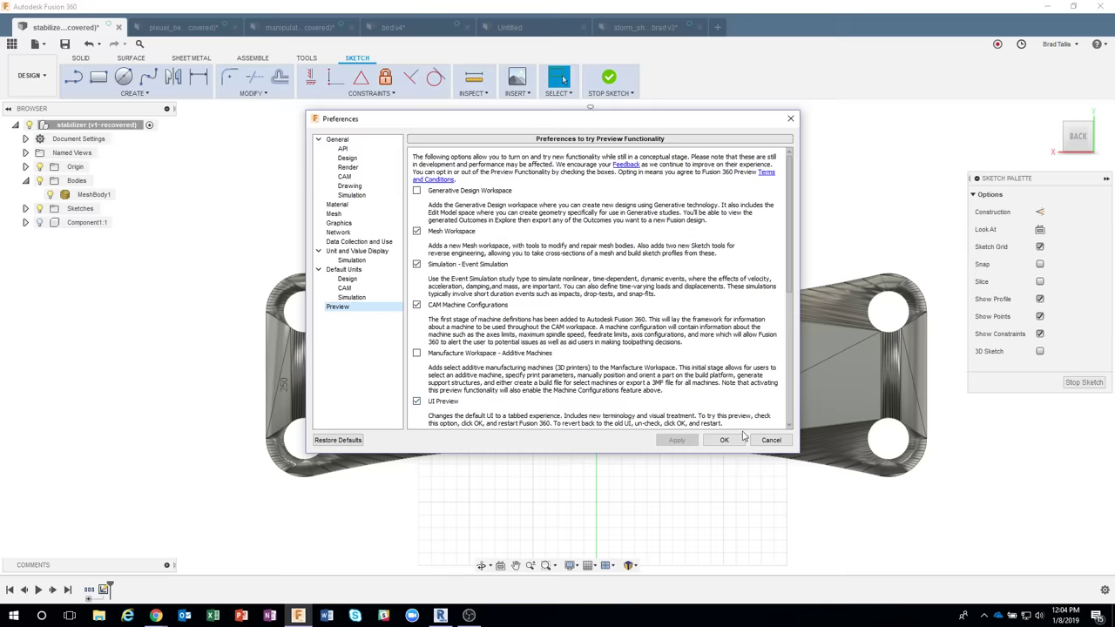
click(771, 440)
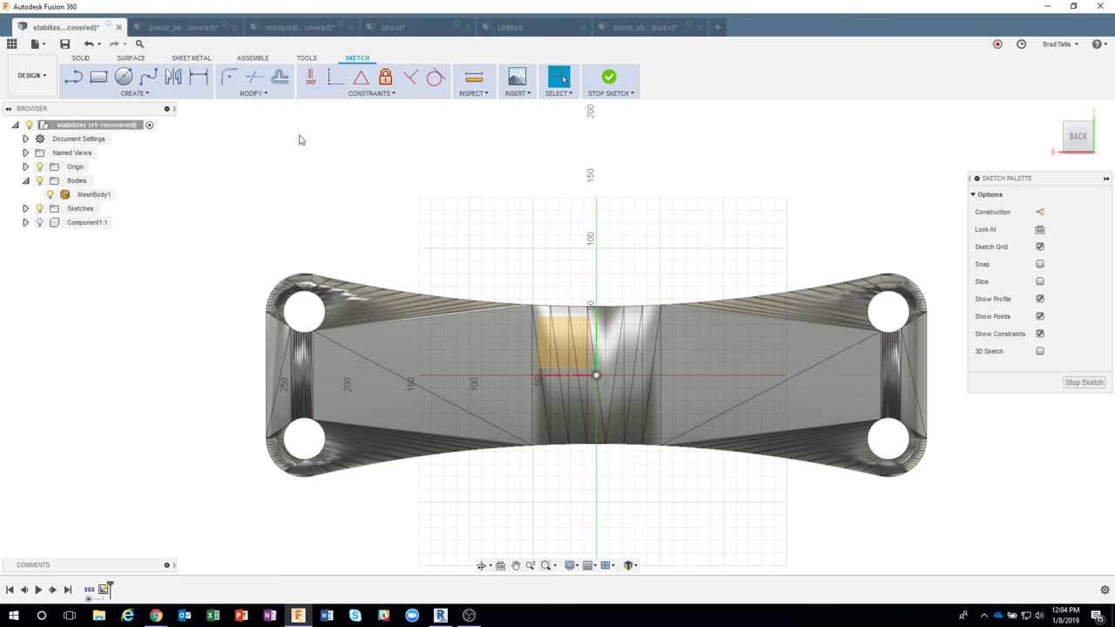
Start a mesh section and choose the stabilizer's MeshBody1 as the body to cut.
click(133, 94)
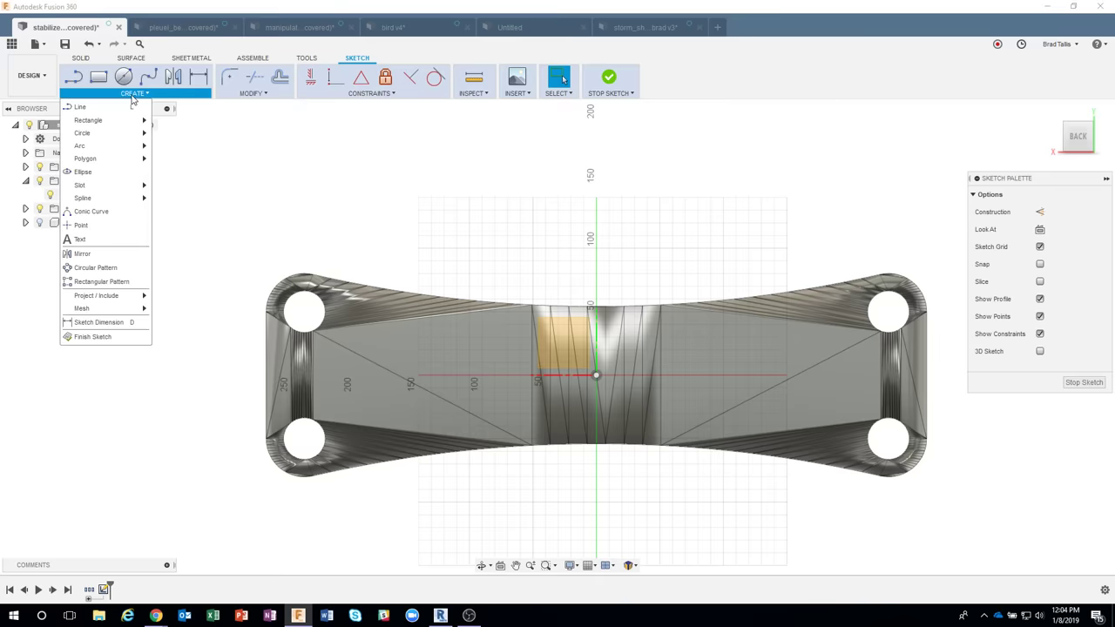
mouse_move(97, 313)
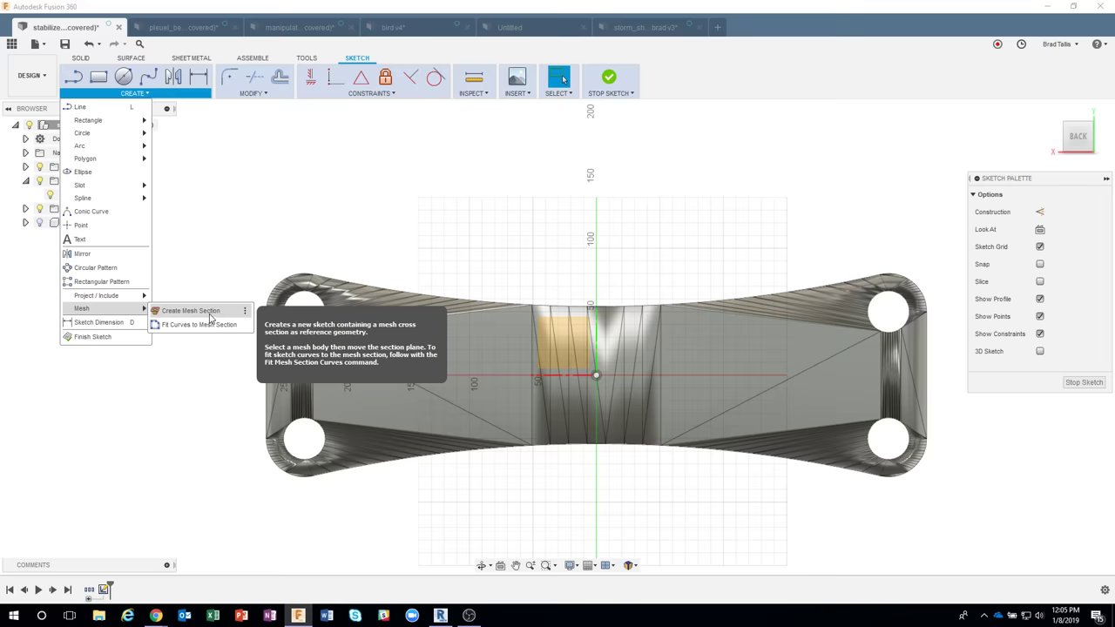
click(210, 317)
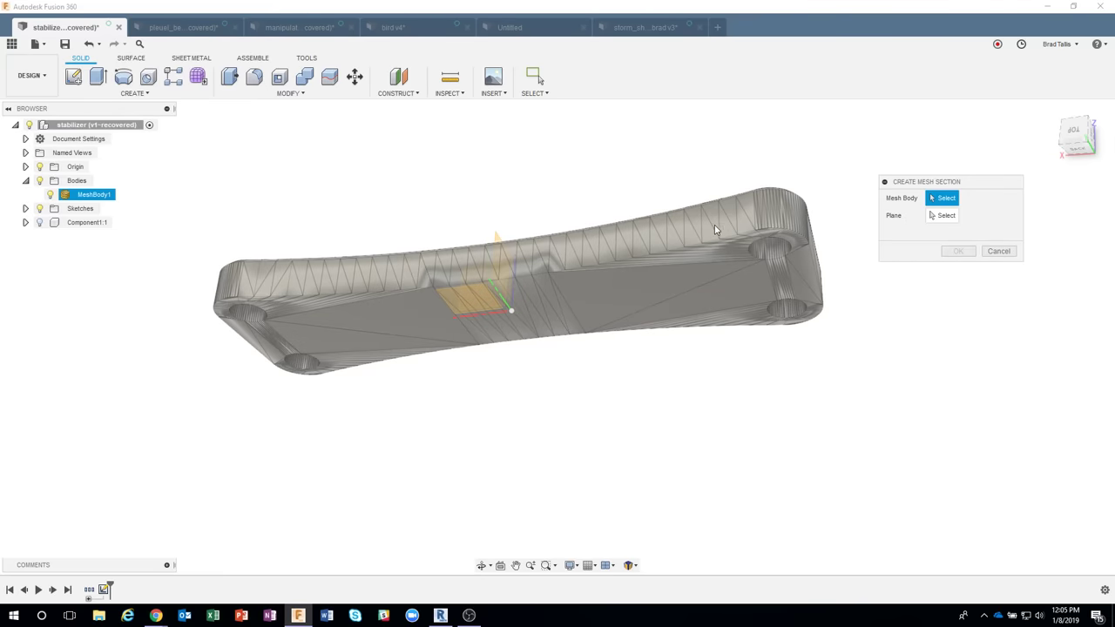
click(714, 229)
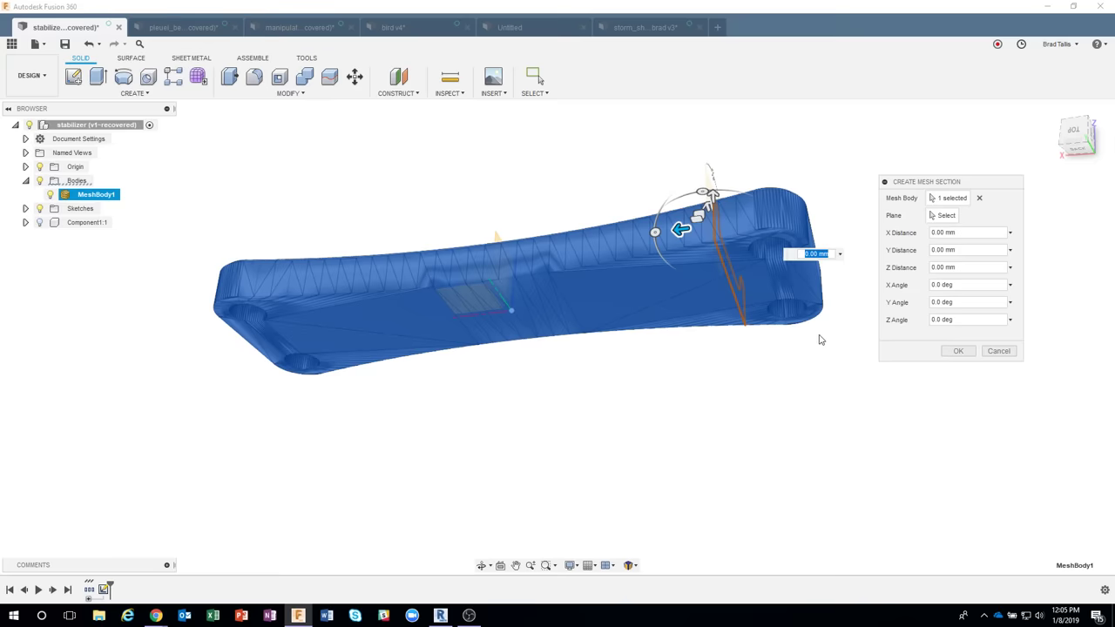
Move the mesh section plane along X to a distance of about -35.6 mm, near the end holes.
shift+middle_drag(819, 339, 356, 239)
scroll(746, 231, up, 5)
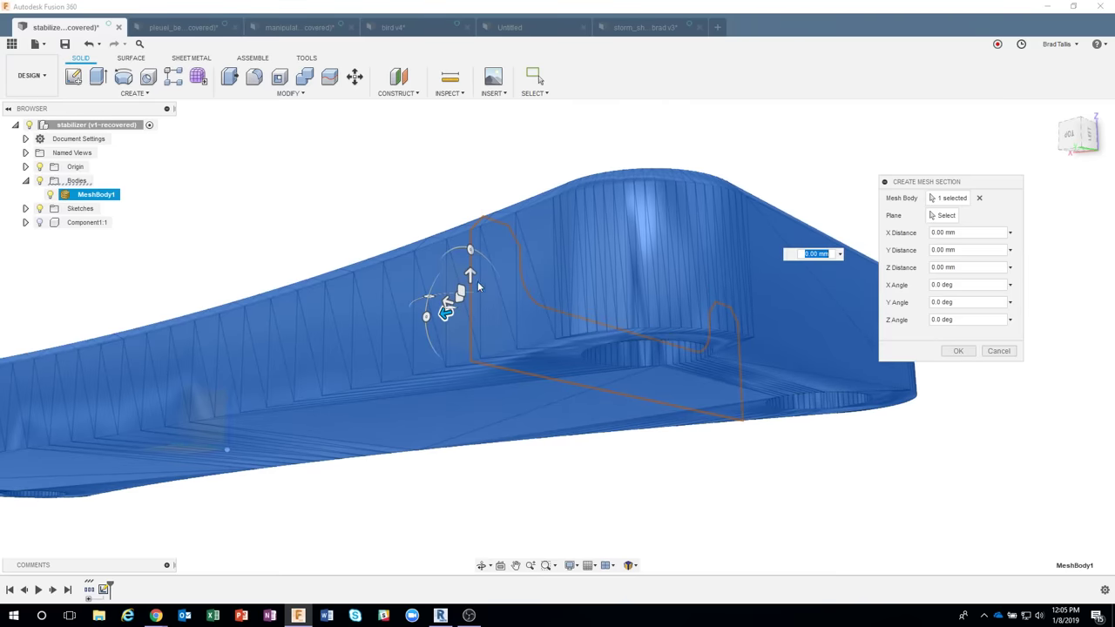
shift+middle_drag(729, 444, 614, 329)
drag(550, 250, 644, 279)
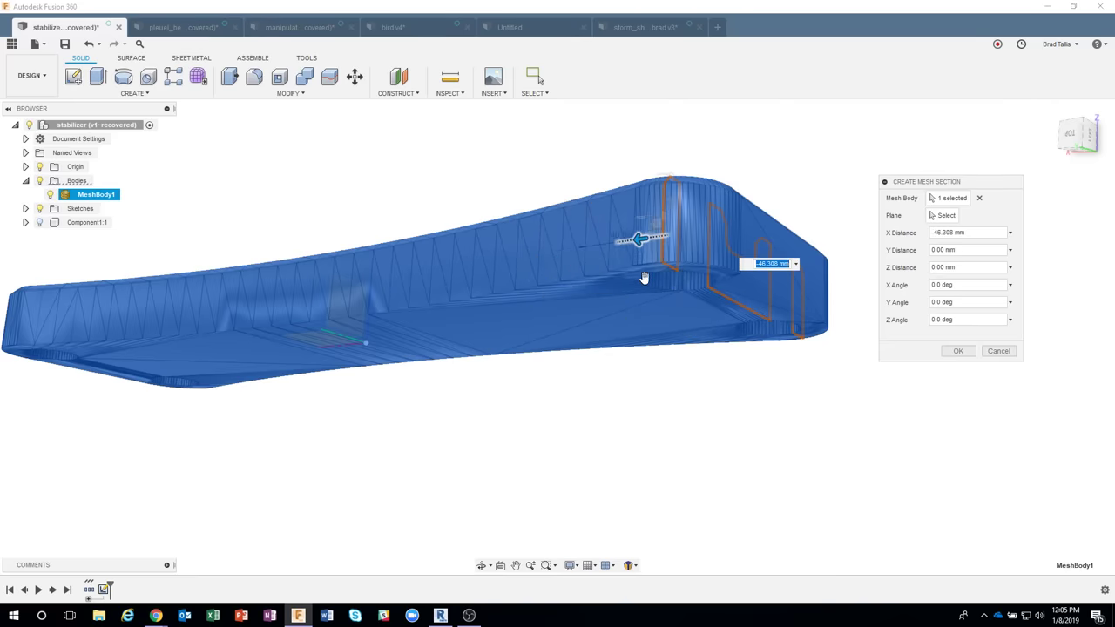
shift+middle_drag(644, 279, 602, 197)
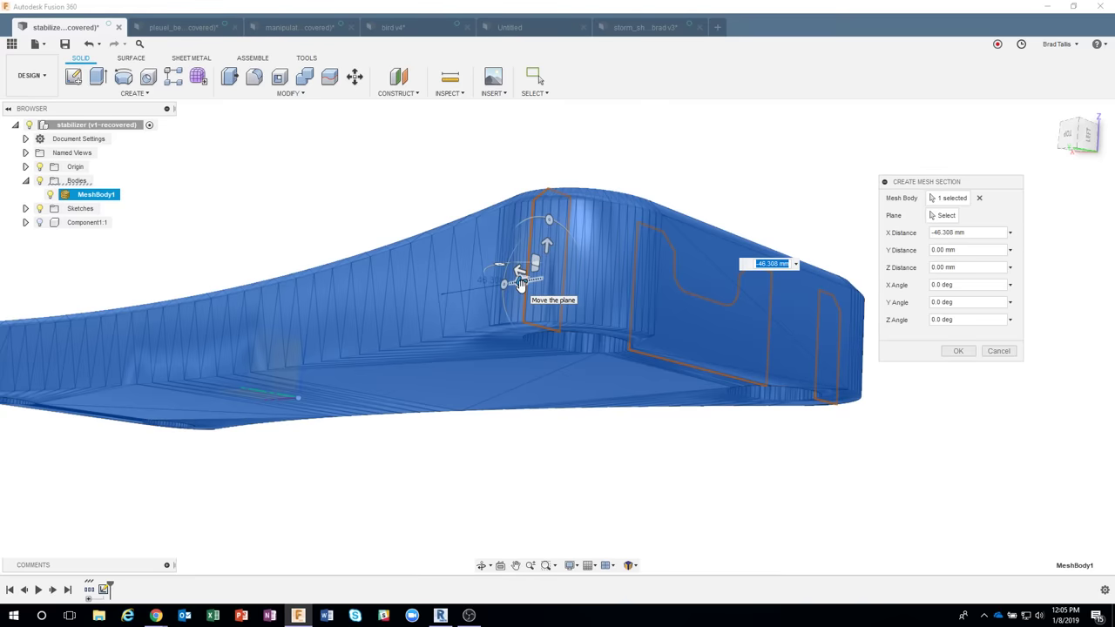
mouse_move(525, 281)
mouse_down()
mouse_move(425, 293)
mouse_move(504, 286)
mouse_up()
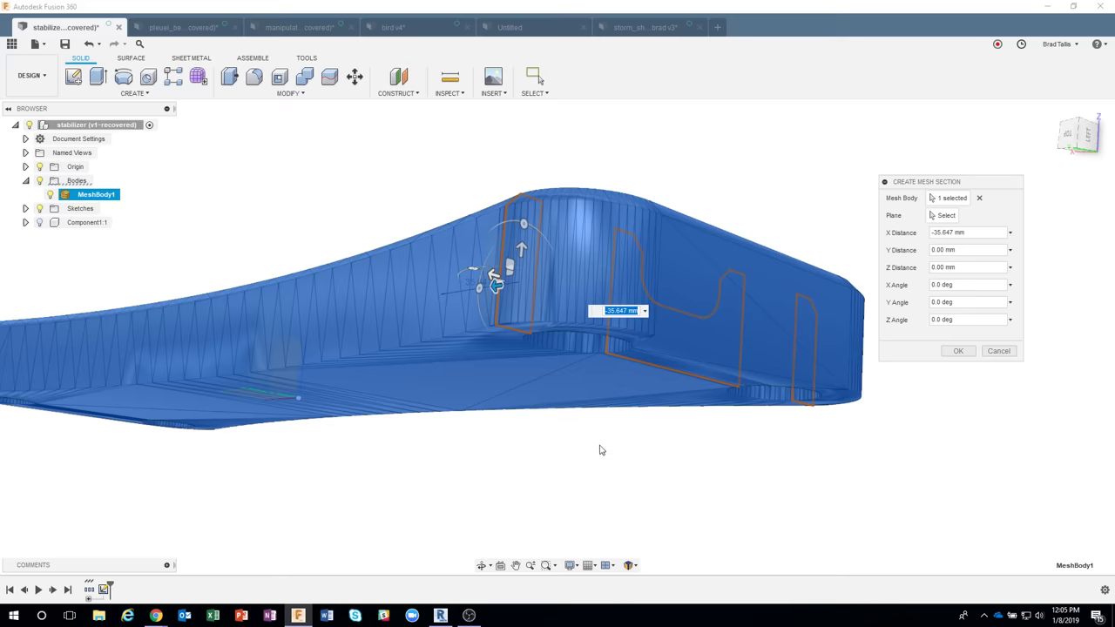
Place the mesh section on the origin plane at the stabilizer's underside with a 0.01 mm offset and create it.
scroll(600, 449, down, 2)
shift+middle_drag(600, 449, 409, 237)
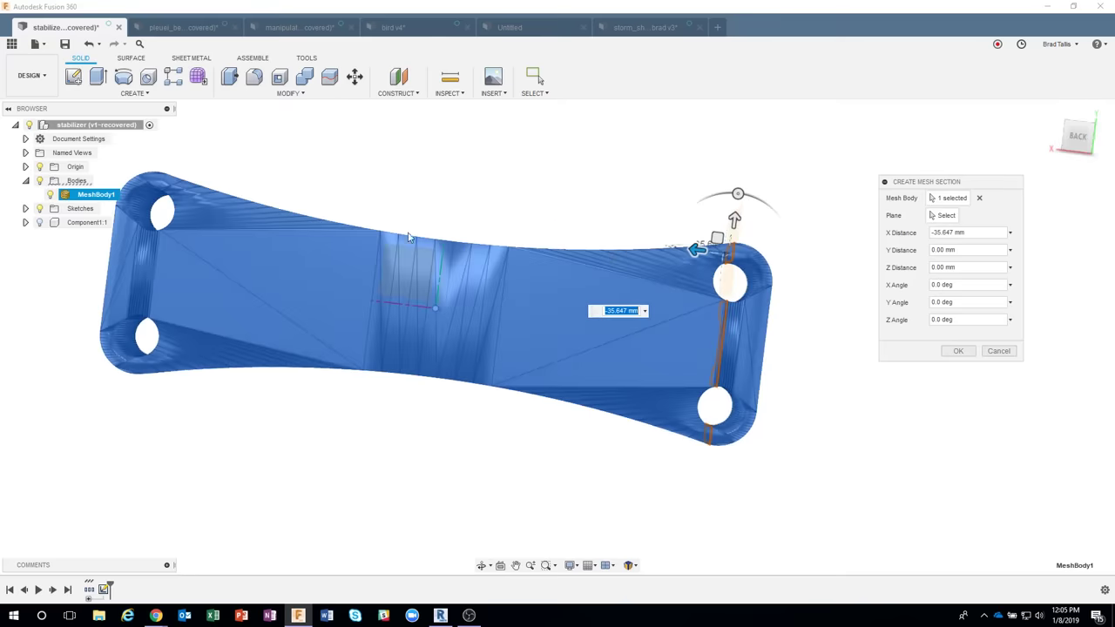
shift+middle_drag(587, 257, 930, 219)
click(938, 216)
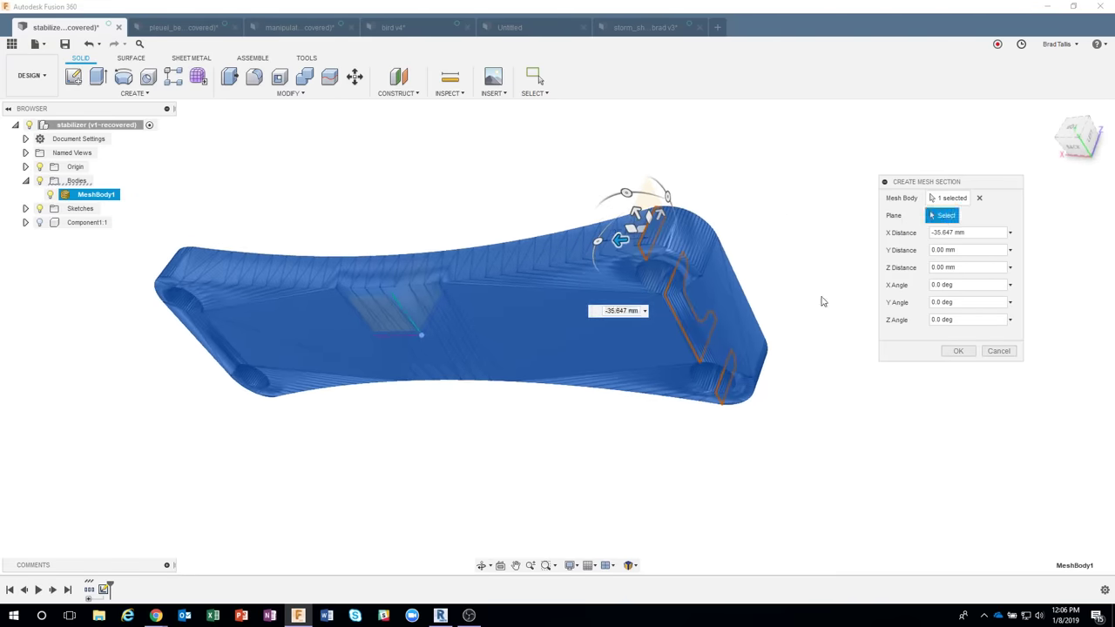
scroll(541, 362, up, 1)
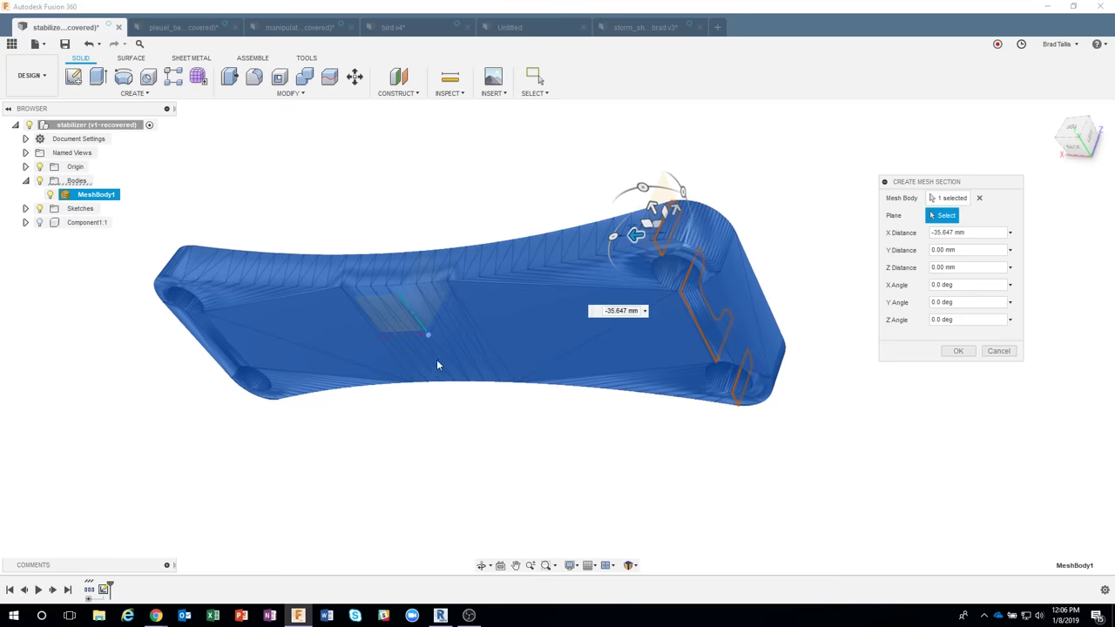
click(388, 317)
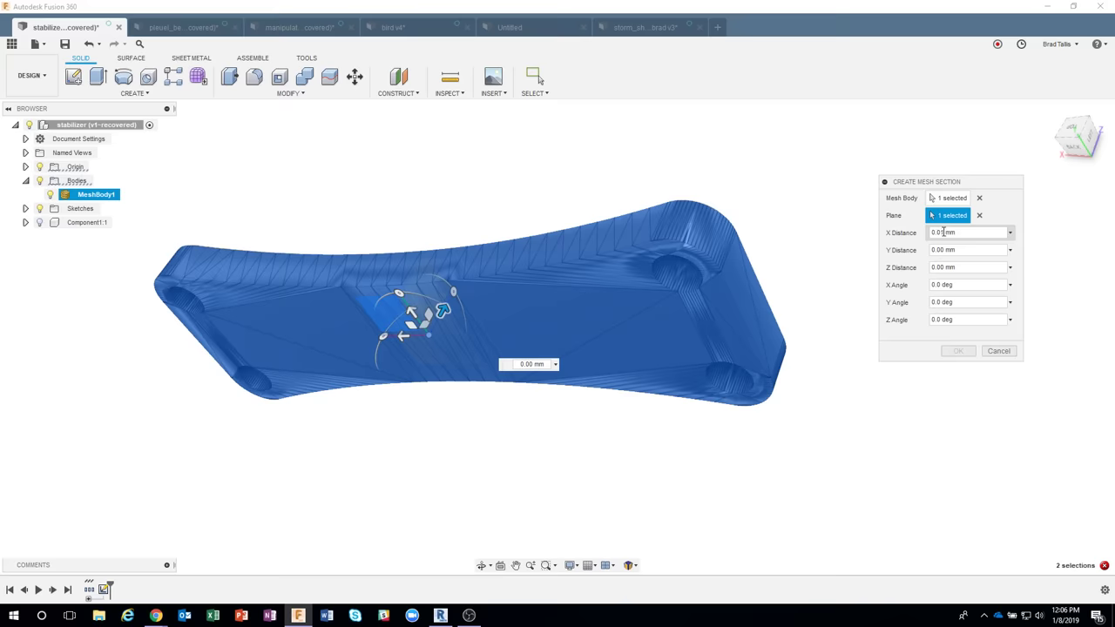
text(1)
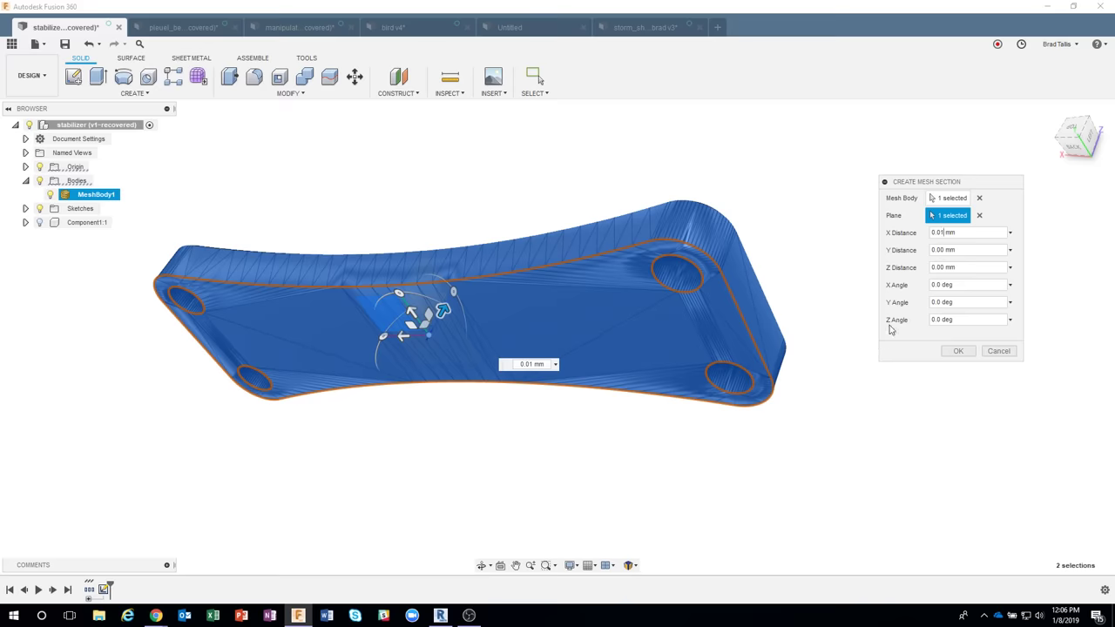
click(958, 351)
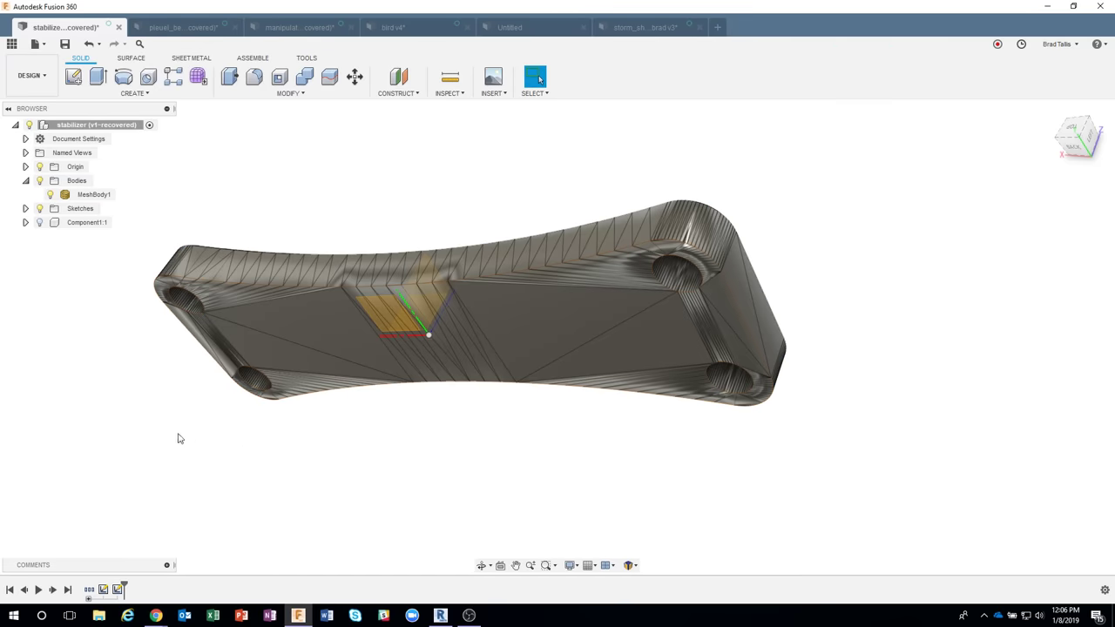
Hide the mesh body to expose the section curves and open the mesh section's sketch for editing.
click(25, 209)
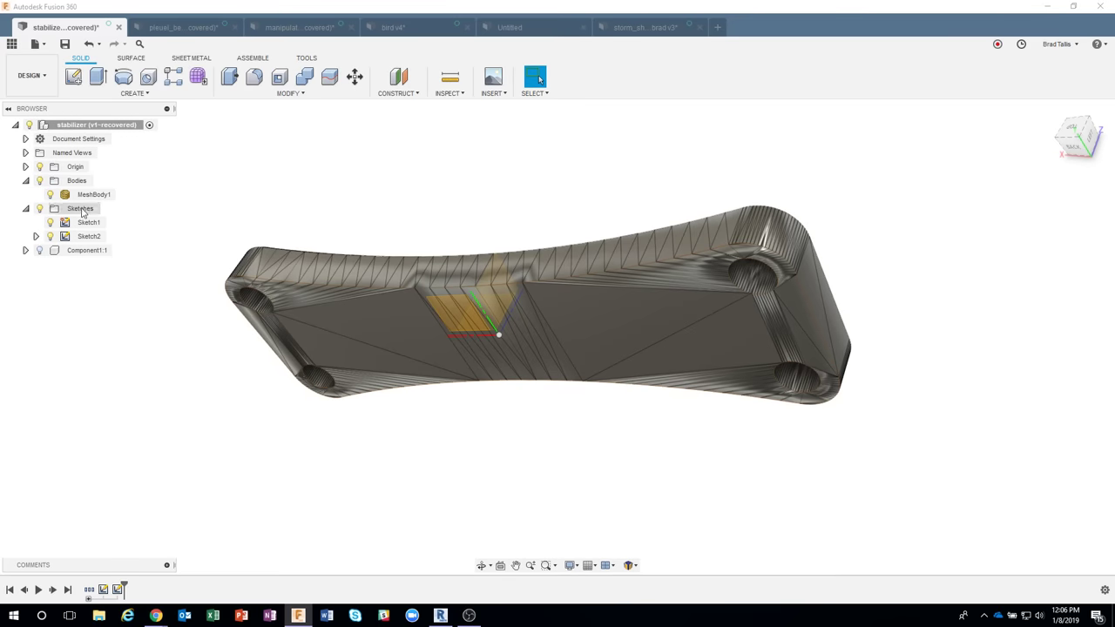
click(50, 195)
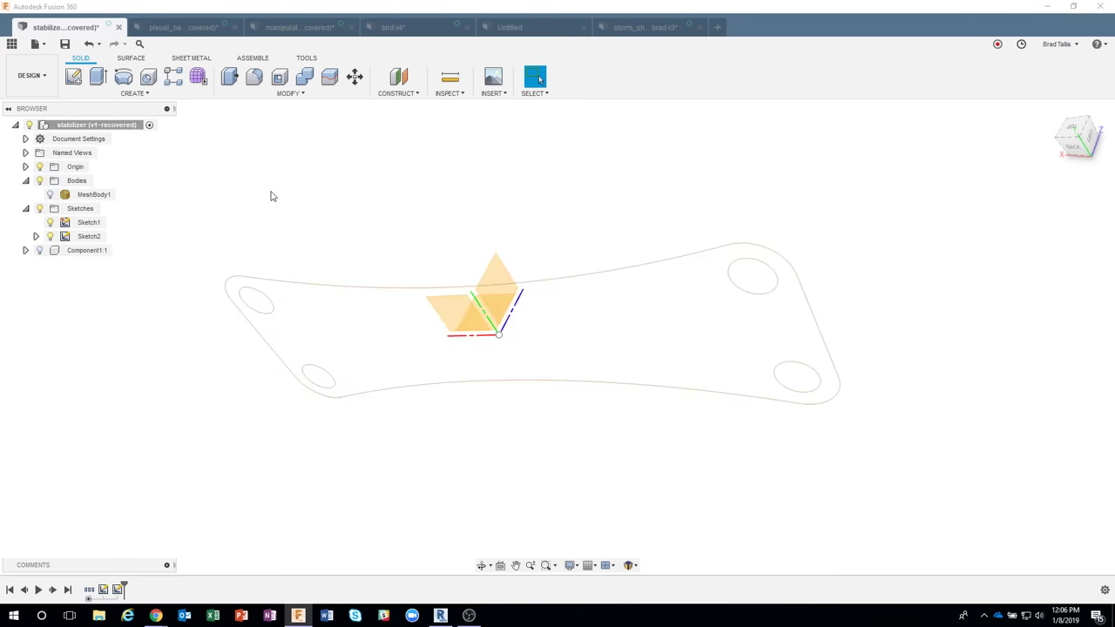
shift+middle_drag(296, 198, 171, 258)
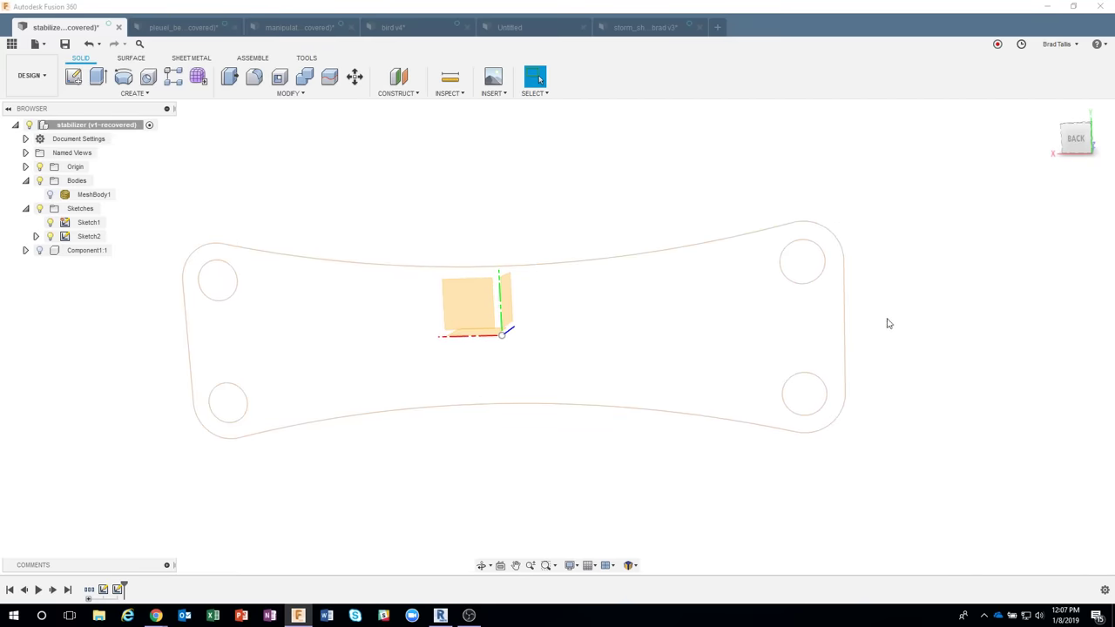
click(50, 194)
shift+middle_drag(292, 230, 319, 268)
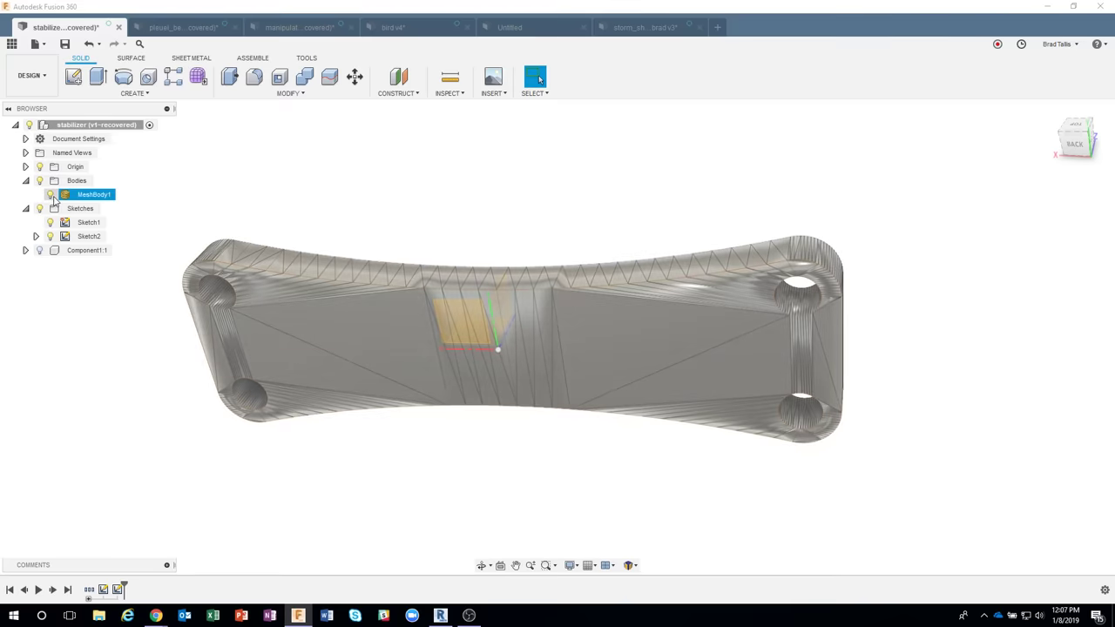
key(v)
shift+middle_drag(277, 203, 273, 204)
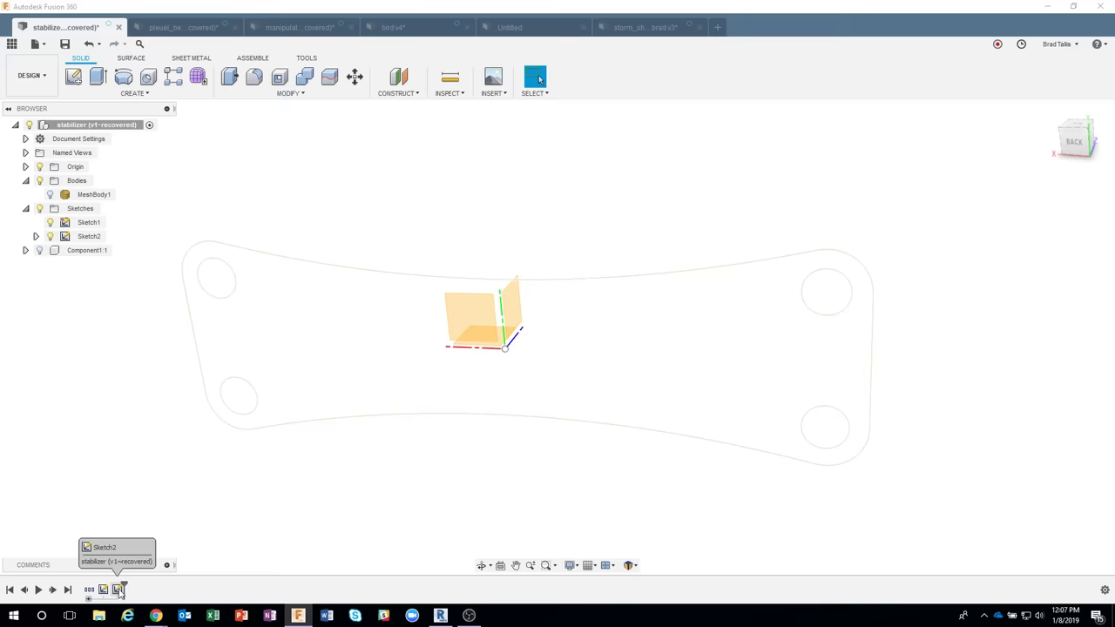
double_click(119, 590)
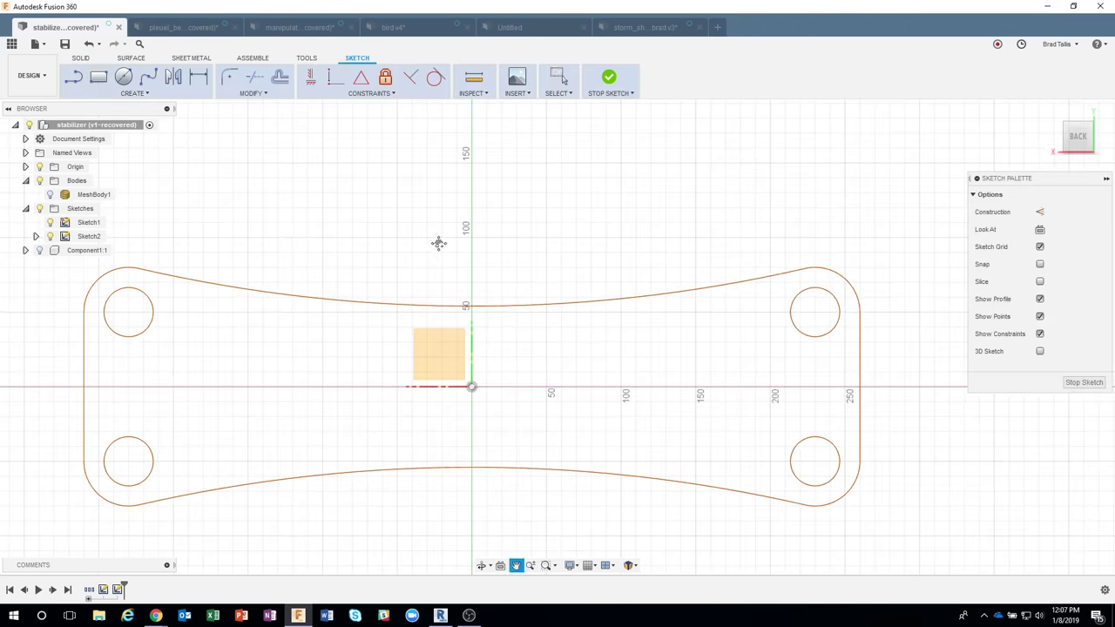
middle_drag(438, 241, 525, 184)
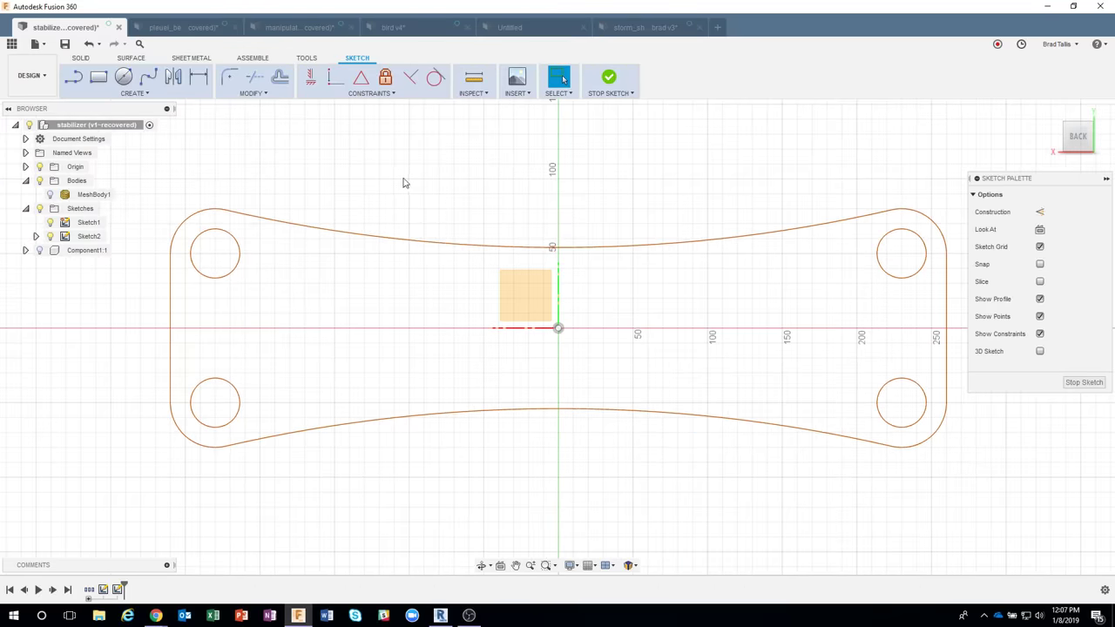
Fit circles to the four hole outlines of the mesh section with Fit Curves to Mesh Section.
click(136, 96)
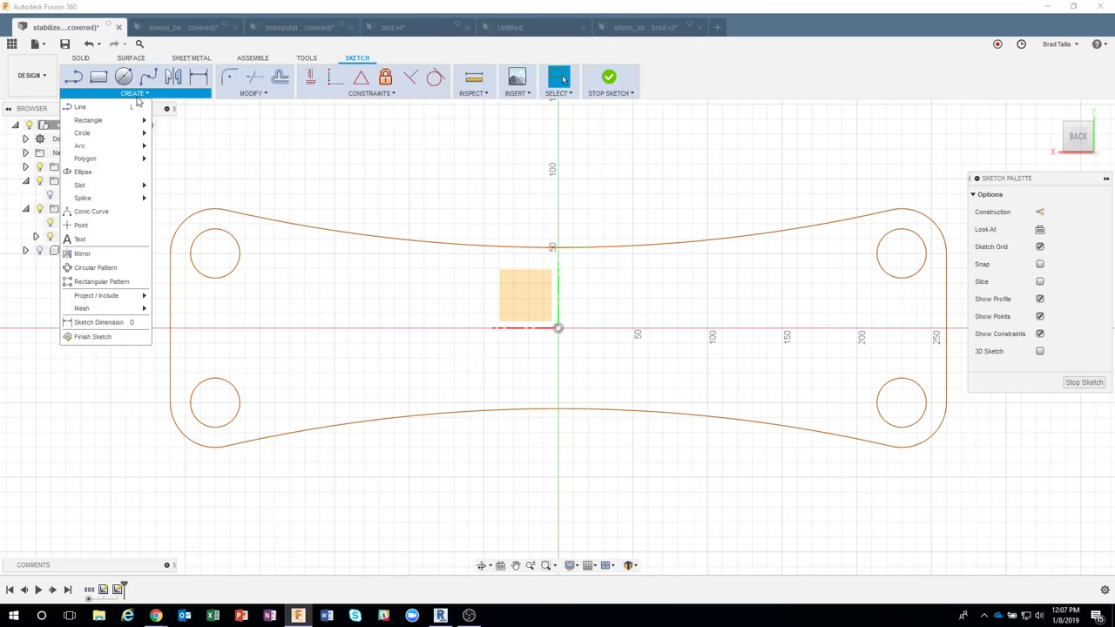
mouse_move(109, 310)
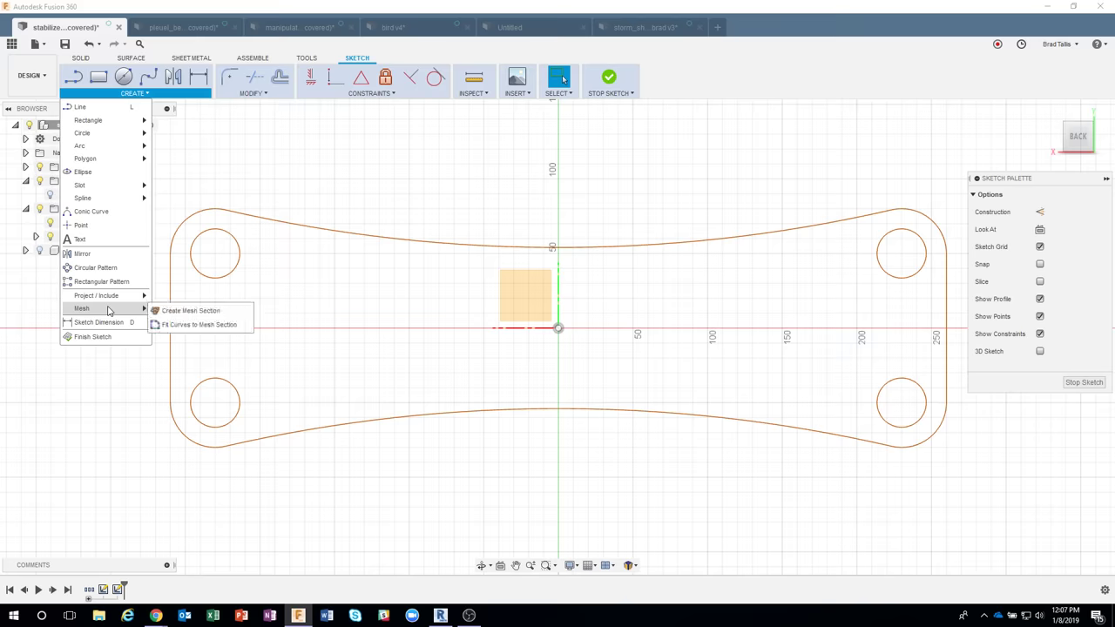
click(193, 326)
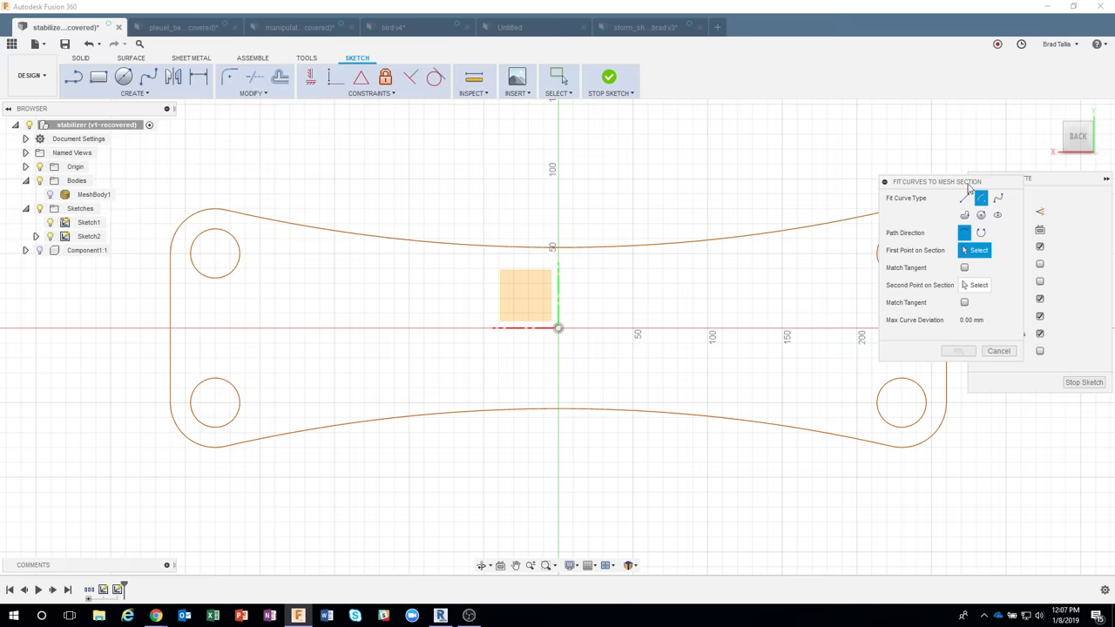
drag(968, 187, 900, 161)
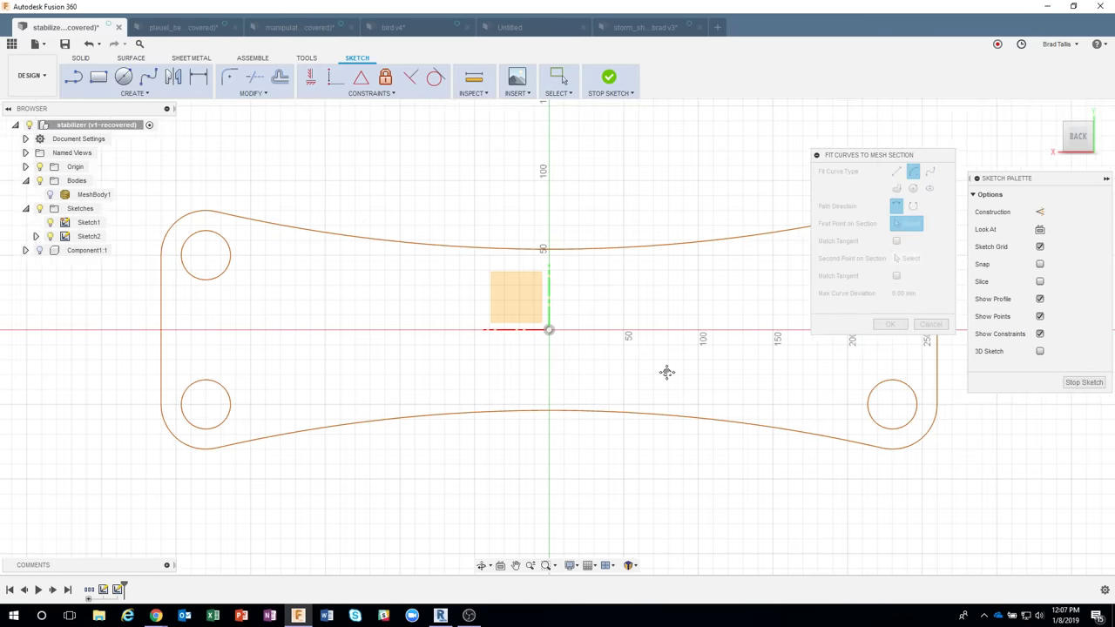
mouse_move(666, 372)
middle_down()
mouse_move(600, 413)
mouse_move(600, 436)
mouse_move(563, 398)
middle_up()
scroll(599, 436, down, 2)
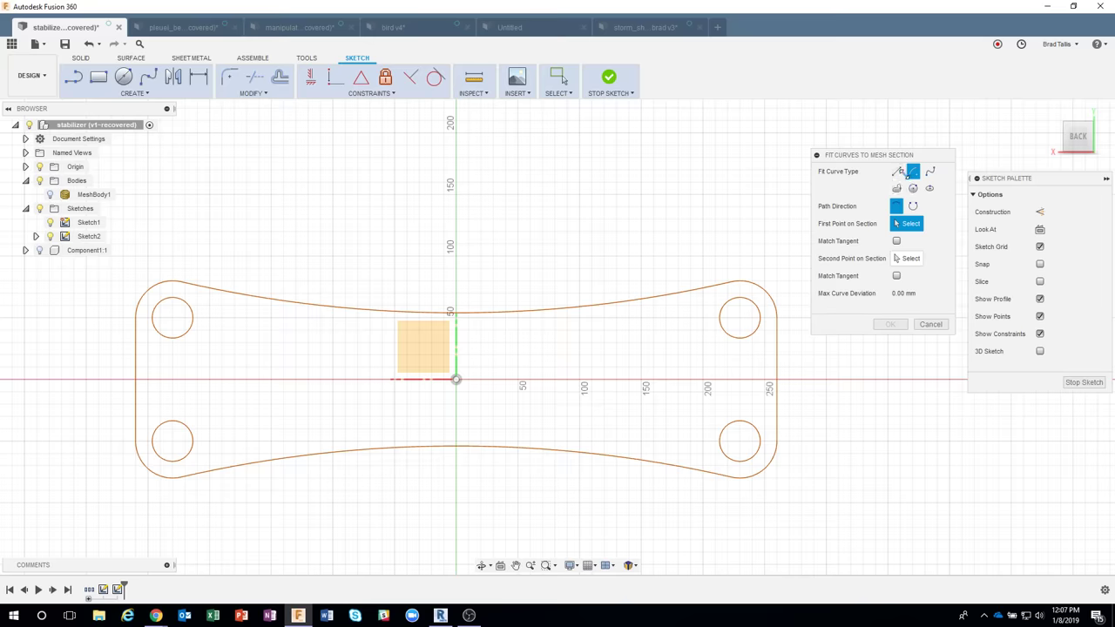
click(913, 187)
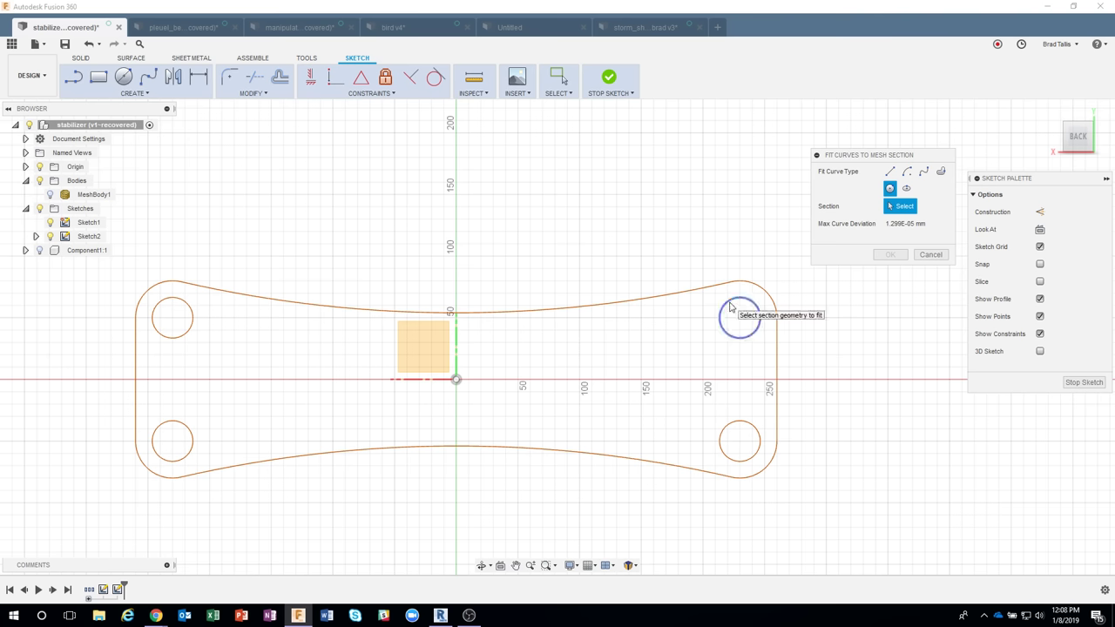
click(736, 299)
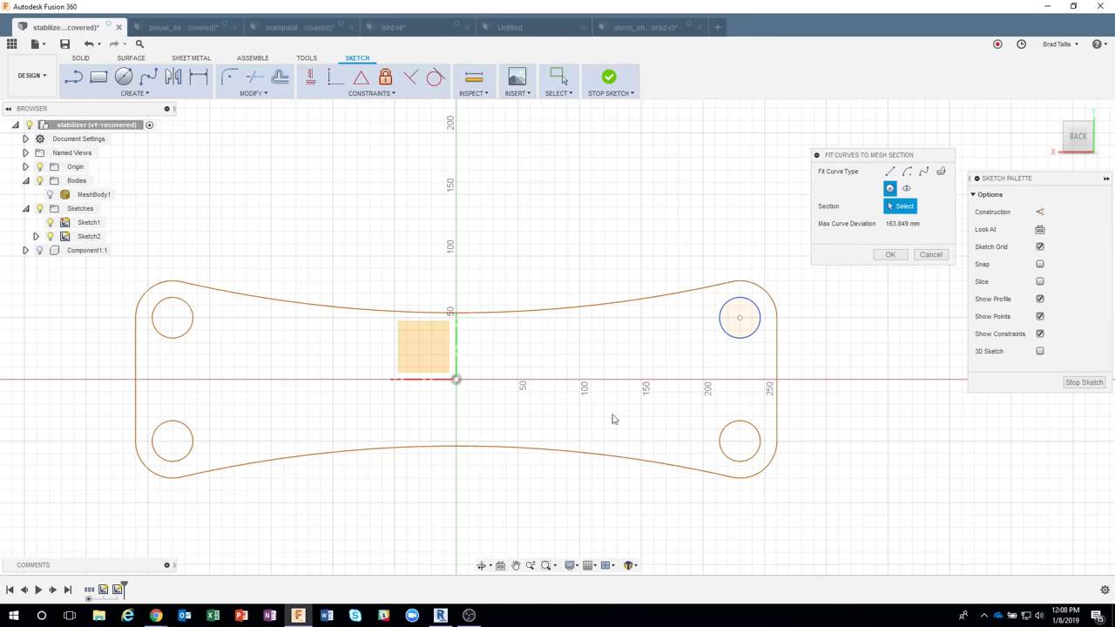
click(733, 423)
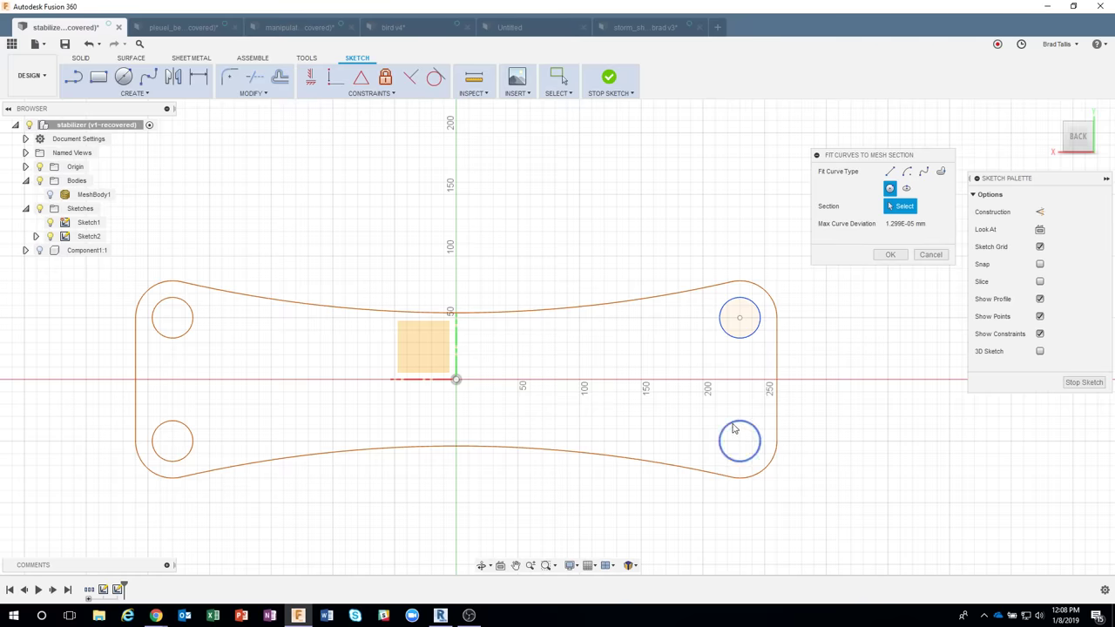
click(192, 432)
click(193, 319)
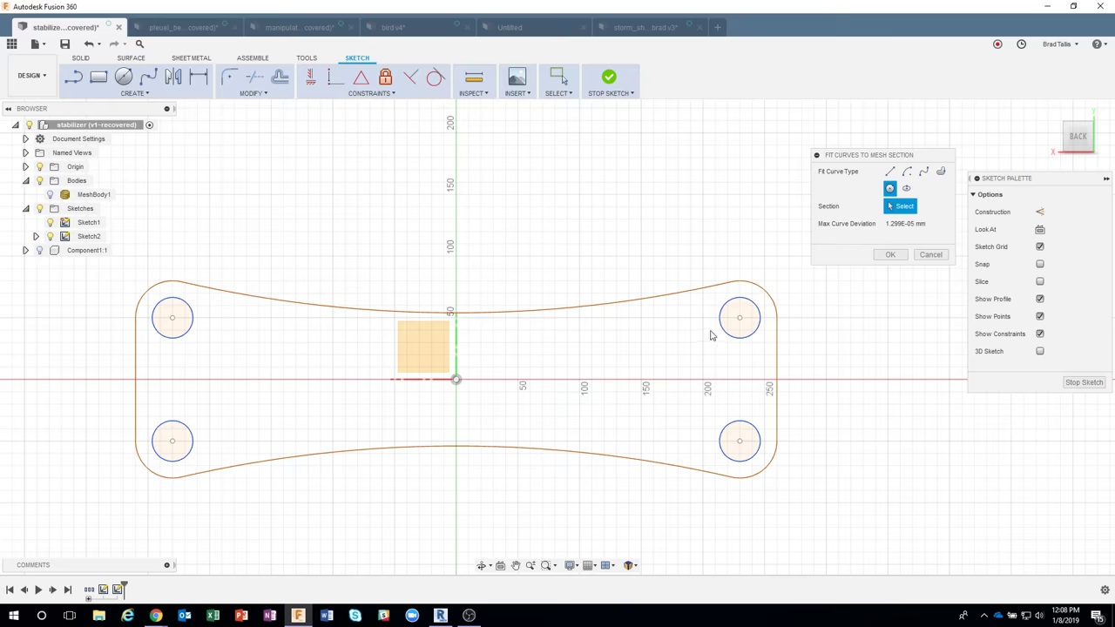
click(723, 282)
click(566, 462)
Fit lines to the two straight end edges and arcs to the corners and long curved sides of the section outline.
click(890, 173)
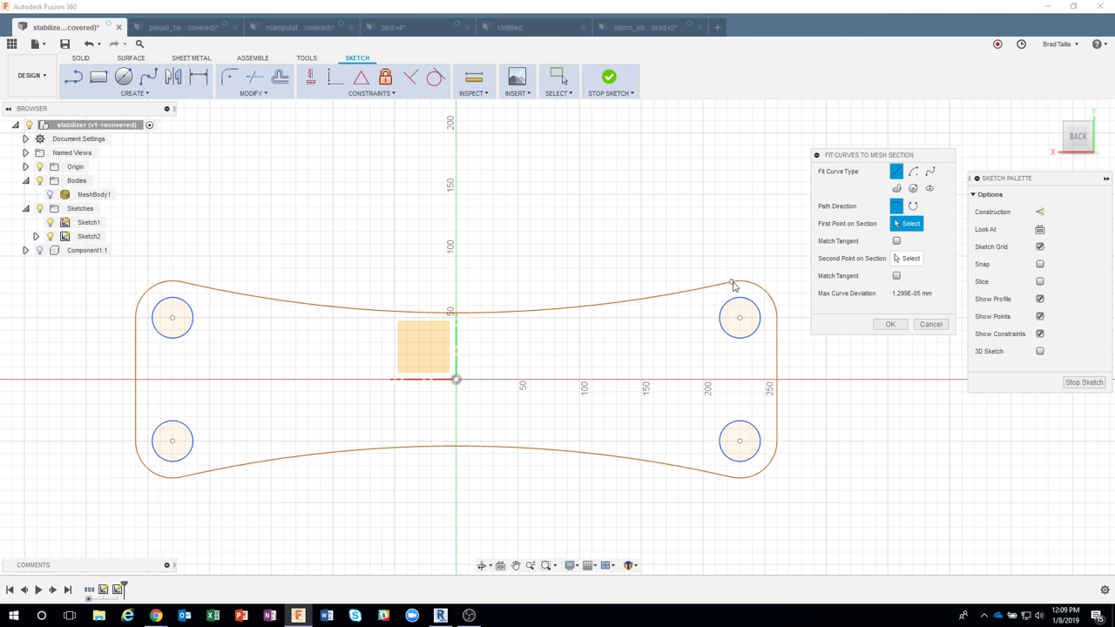
click(776, 318)
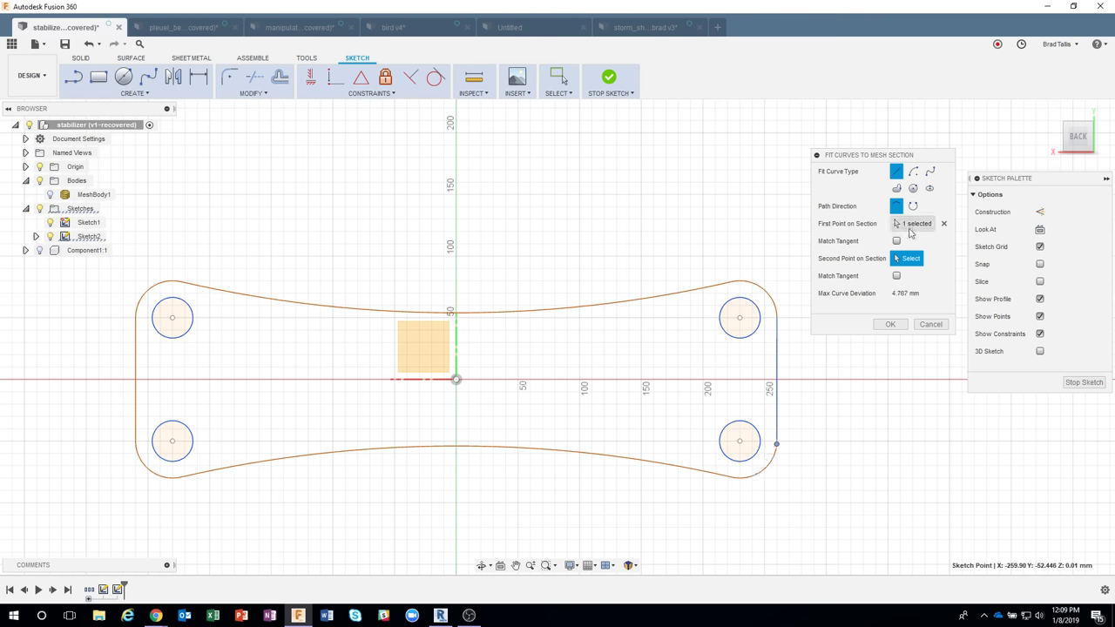
click(912, 173)
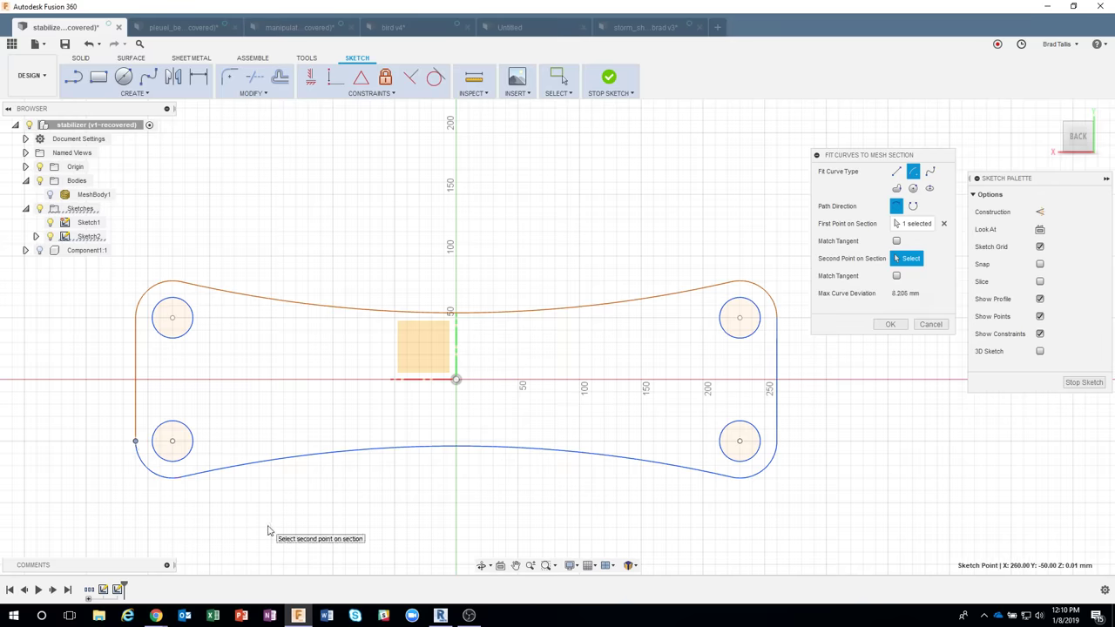
click(896, 173)
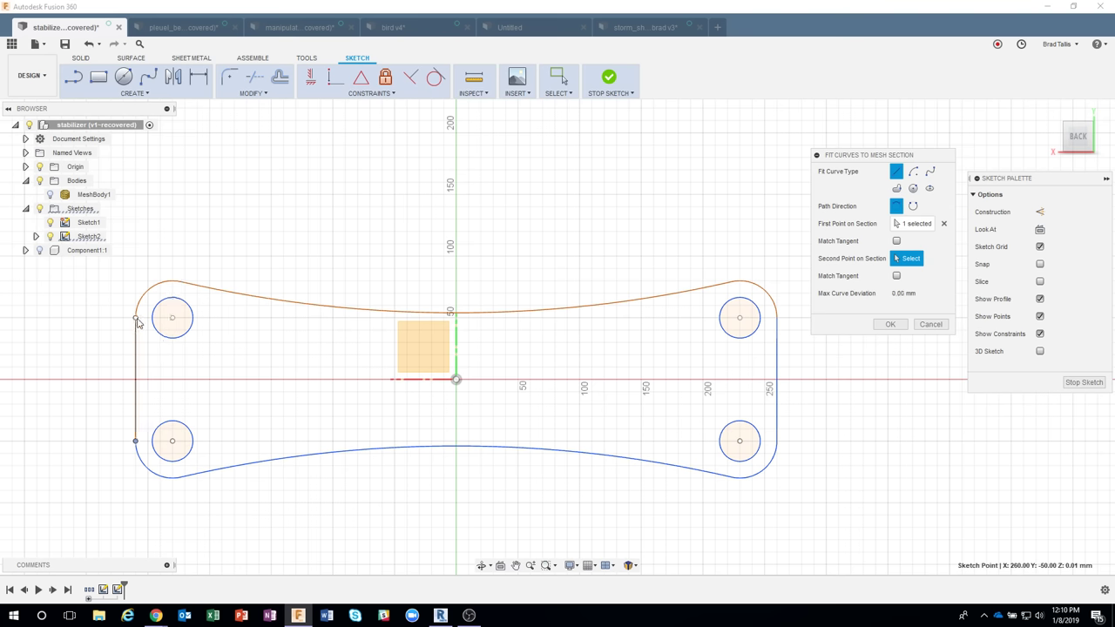
click(913, 173)
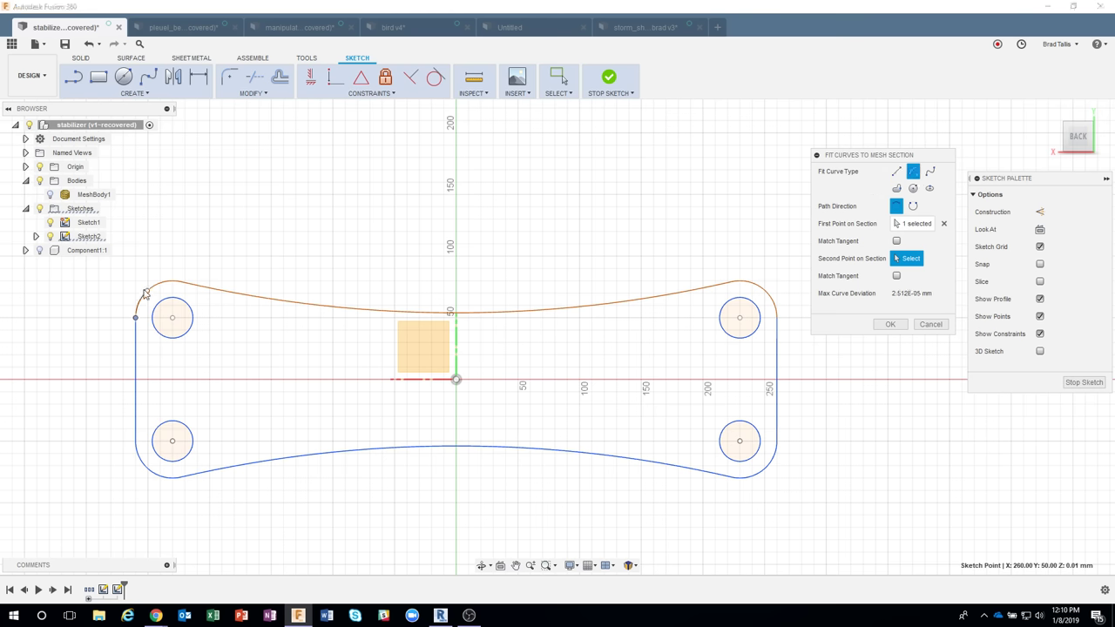
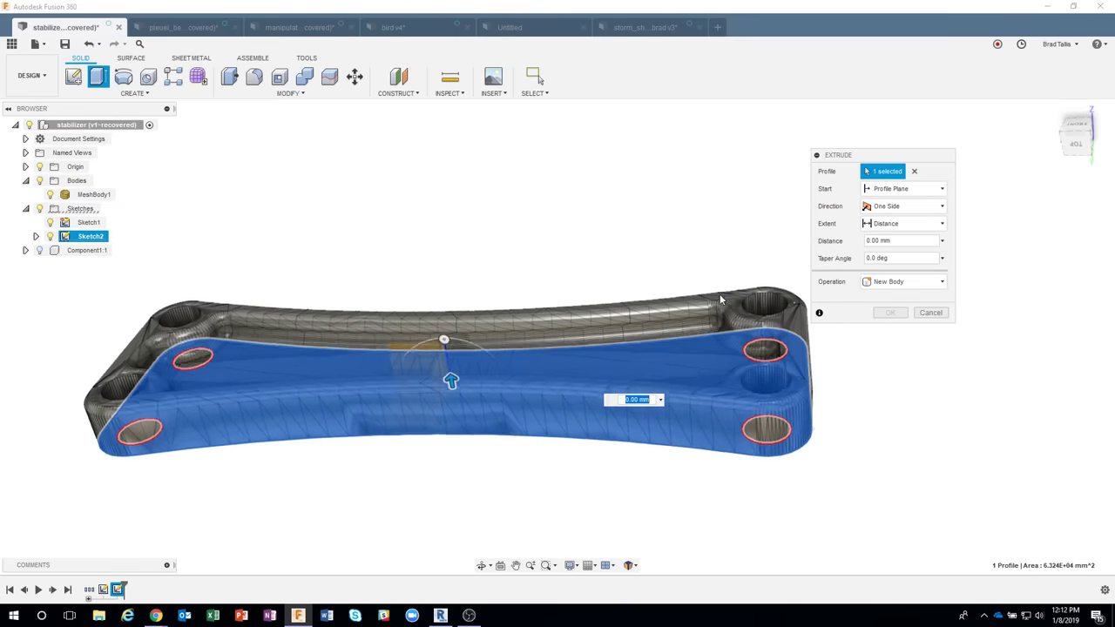
Extrude the fitted plate profile, excluding the four holes, 40 mm toward the mesh's upper face as a new body.
click(1076, 137)
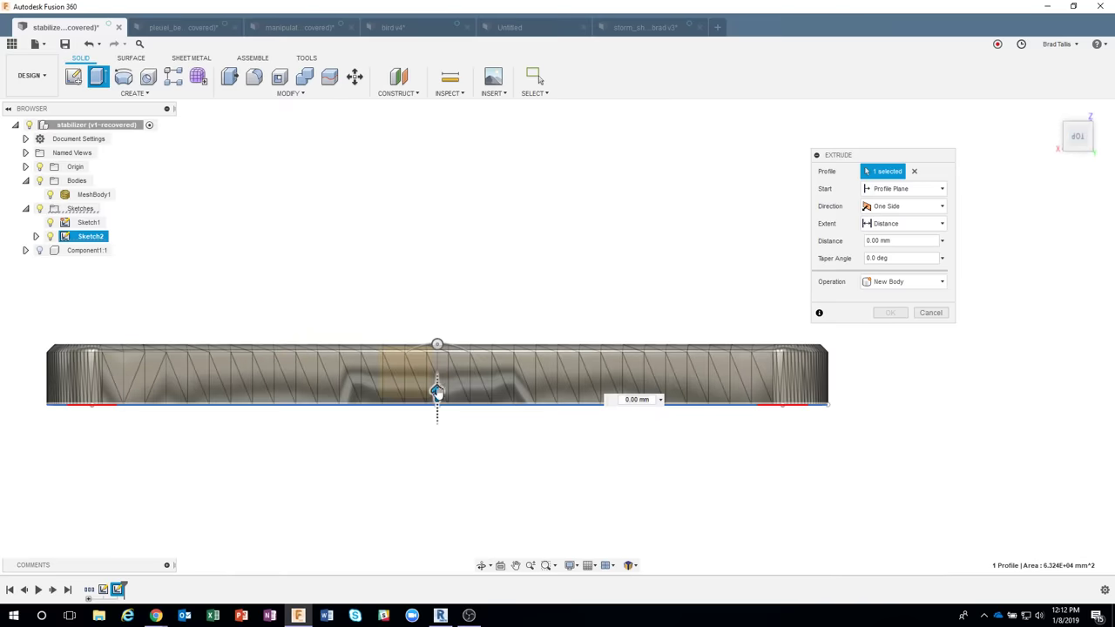
drag(437, 390, 510, 337)
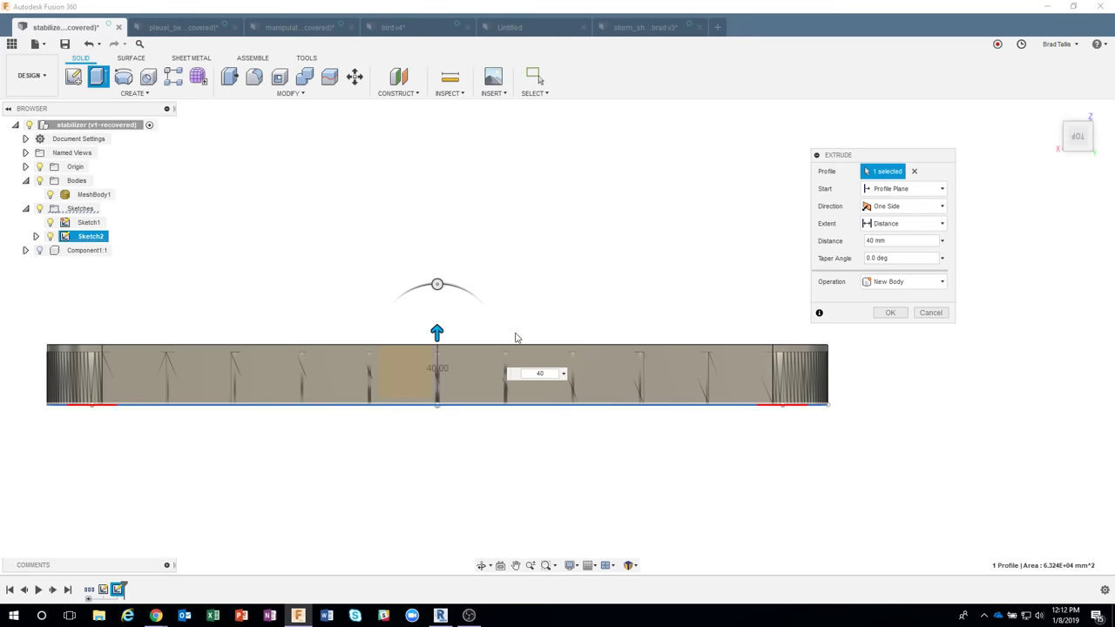
click(890, 312)
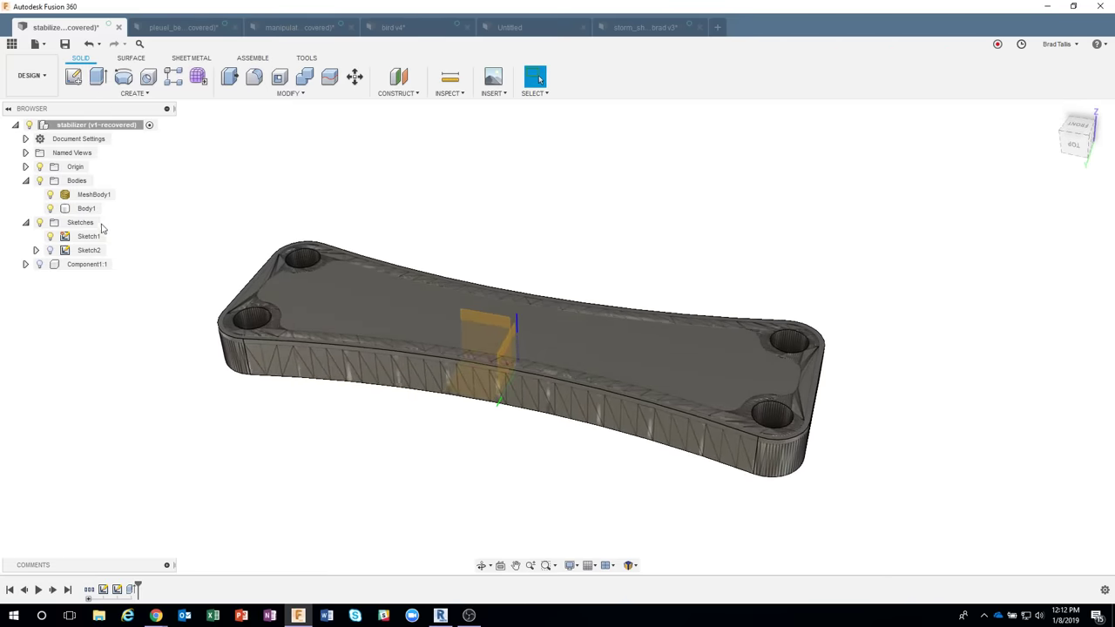
Compare the extruded solid with the mesh, and hide the solid body to inspect the recessed pocket in the mesh.
click(50, 196)
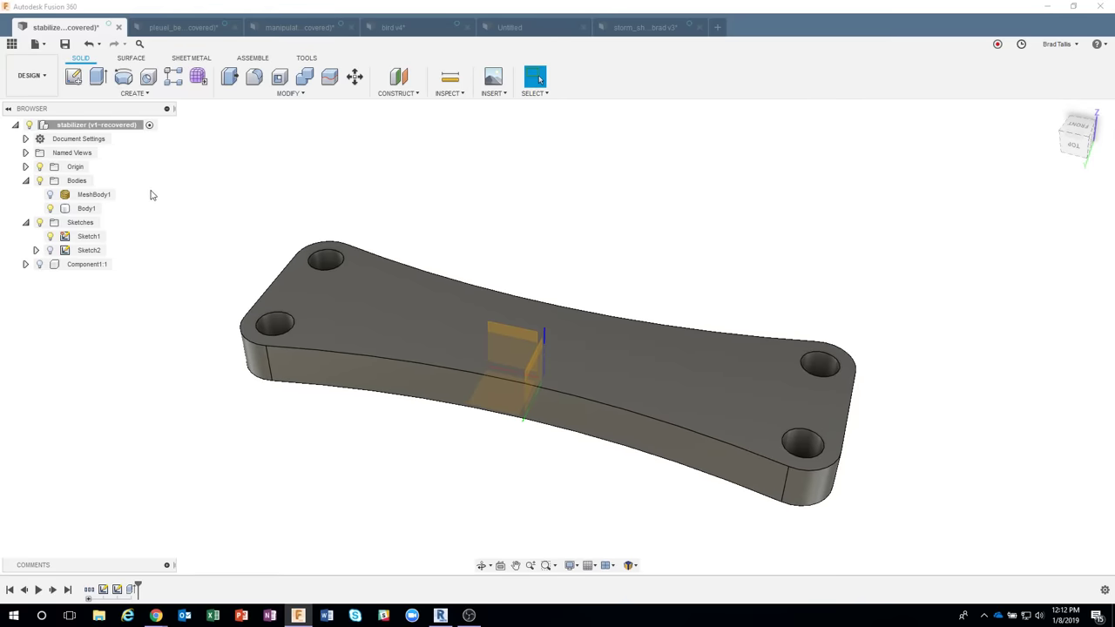
click(51, 195)
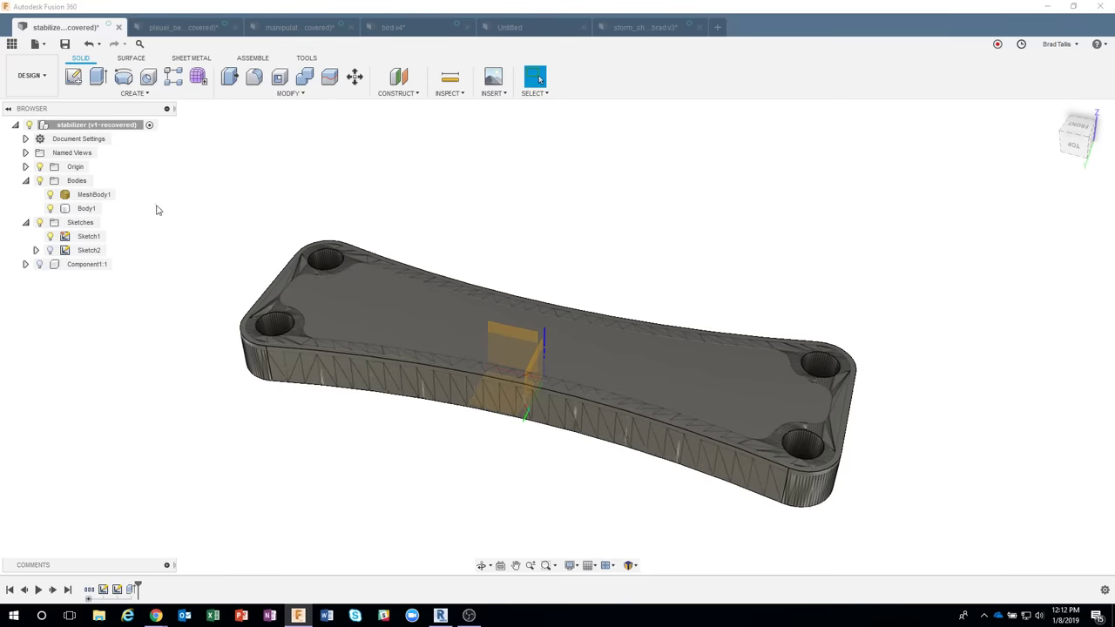
click(51, 209)
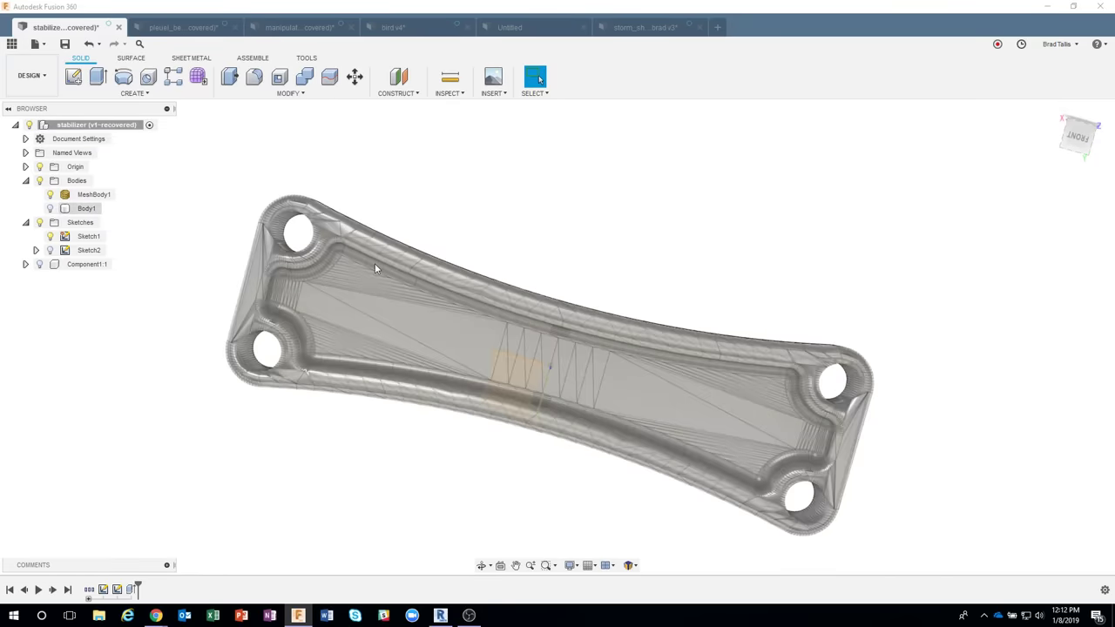
click(377, 310)
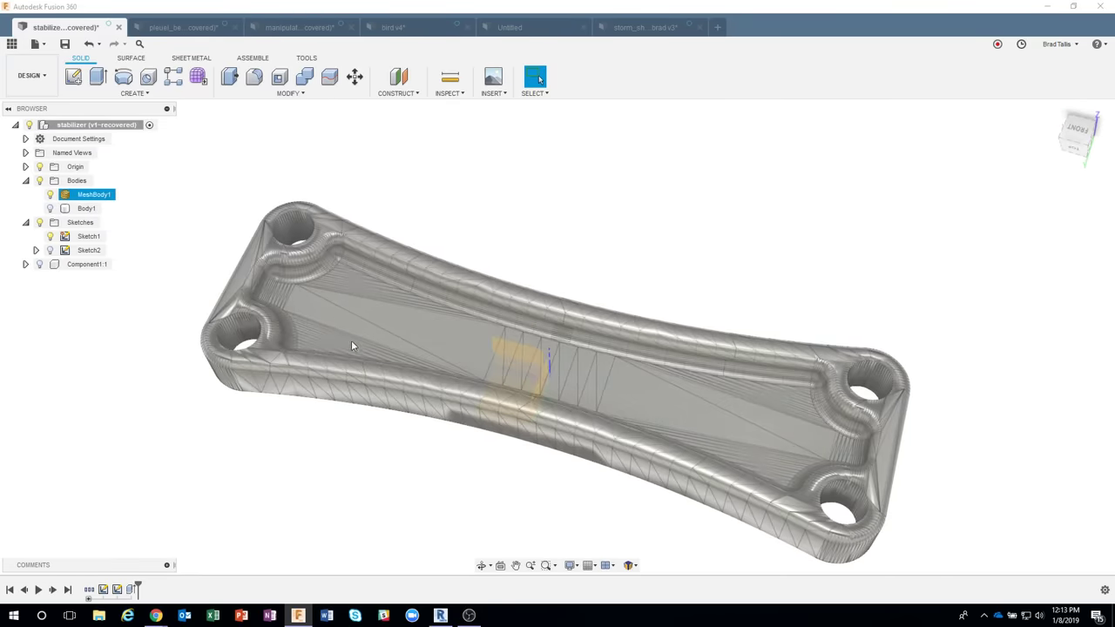
Hide the mesh body and show the extruded solid body.
shift+middle_drag(352, 346, 404, 318)
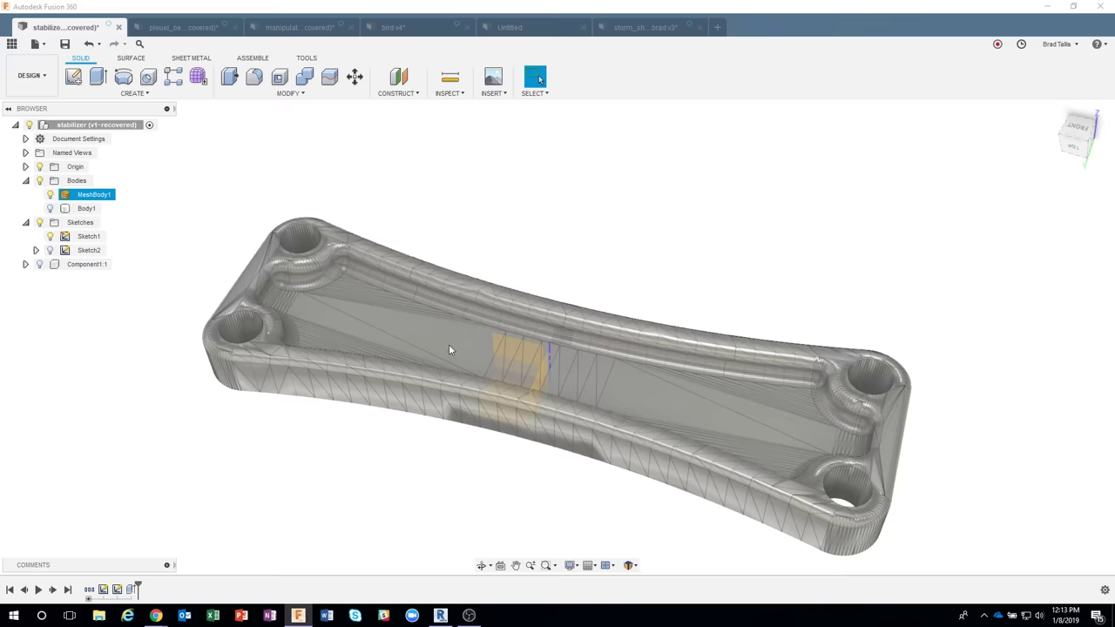
click(249, 192)
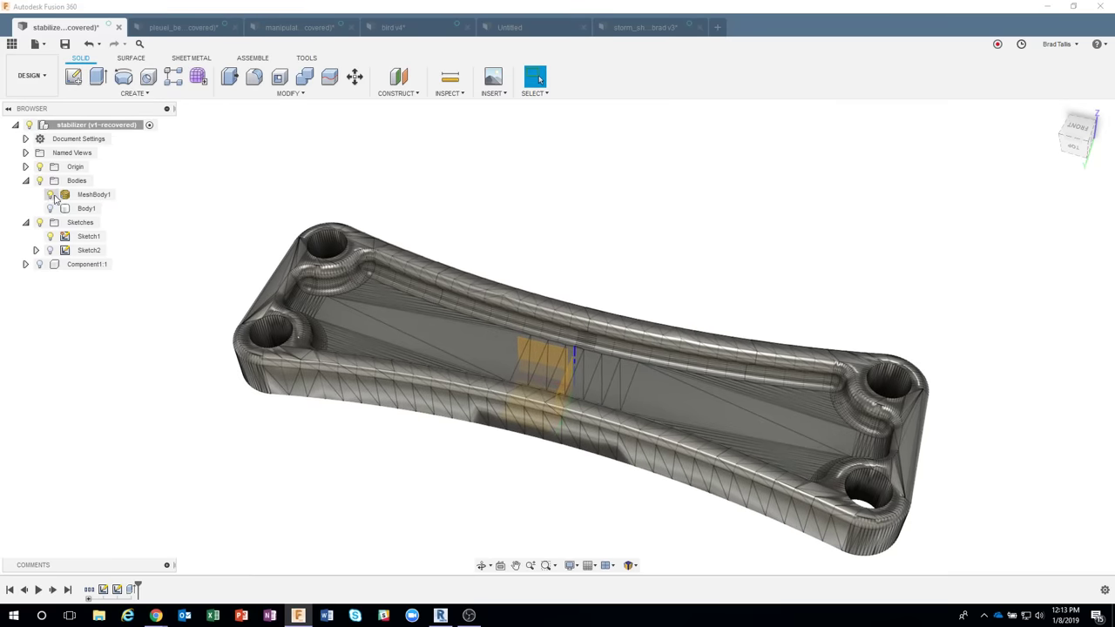
click(52, 197)
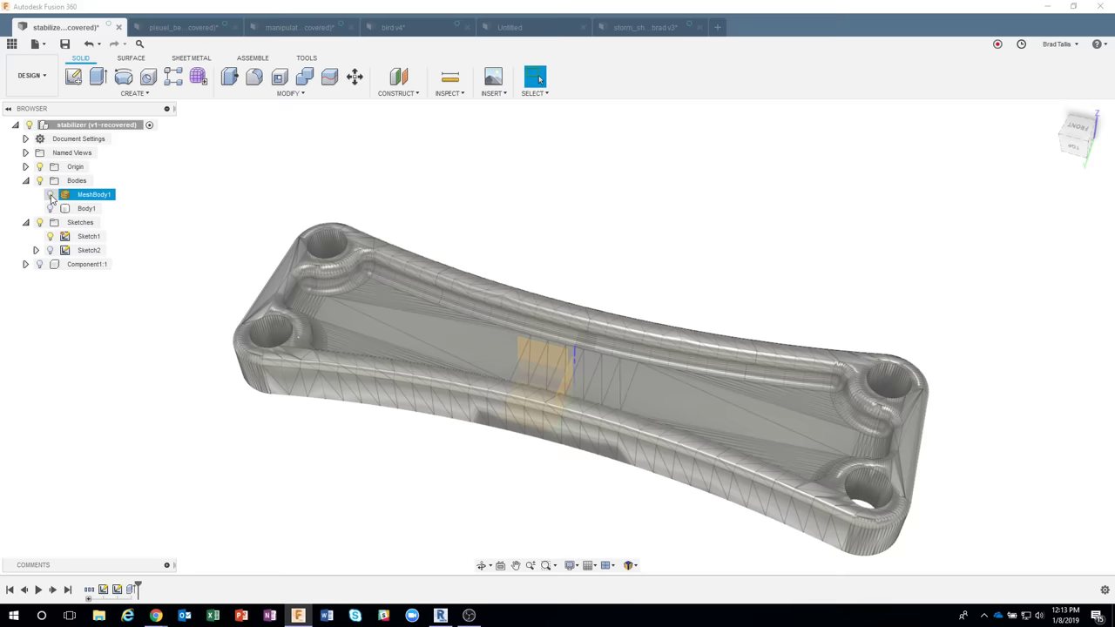
click(51, 195)
click(50, 209)
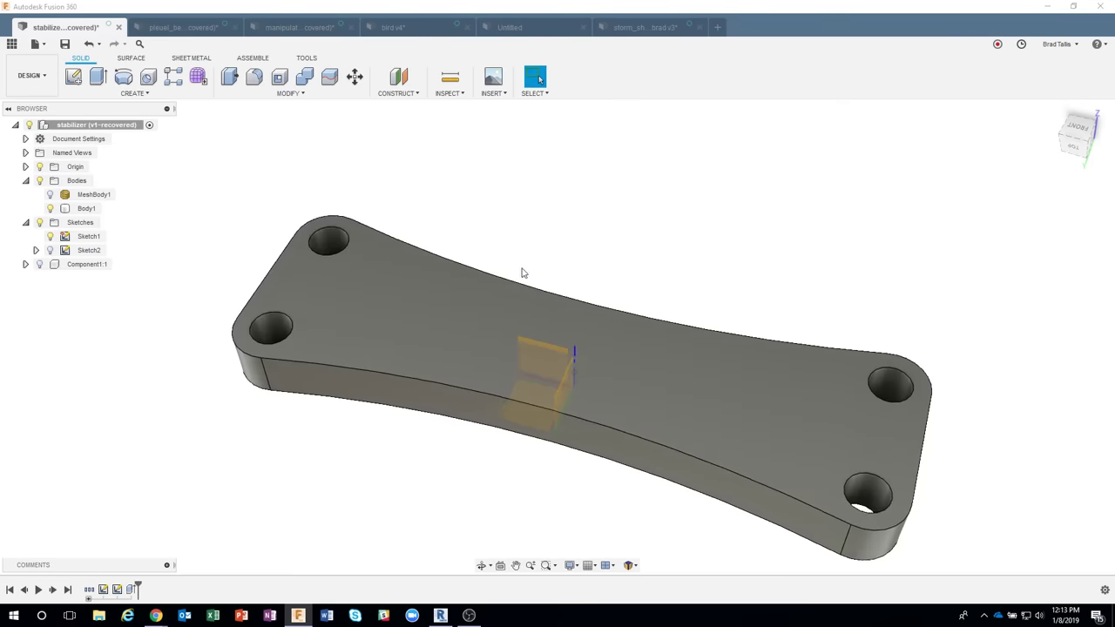
Shell the solid from its upper face with a 20 mm inside thickness, showing the mesh body for comparison.
click(438, 316)
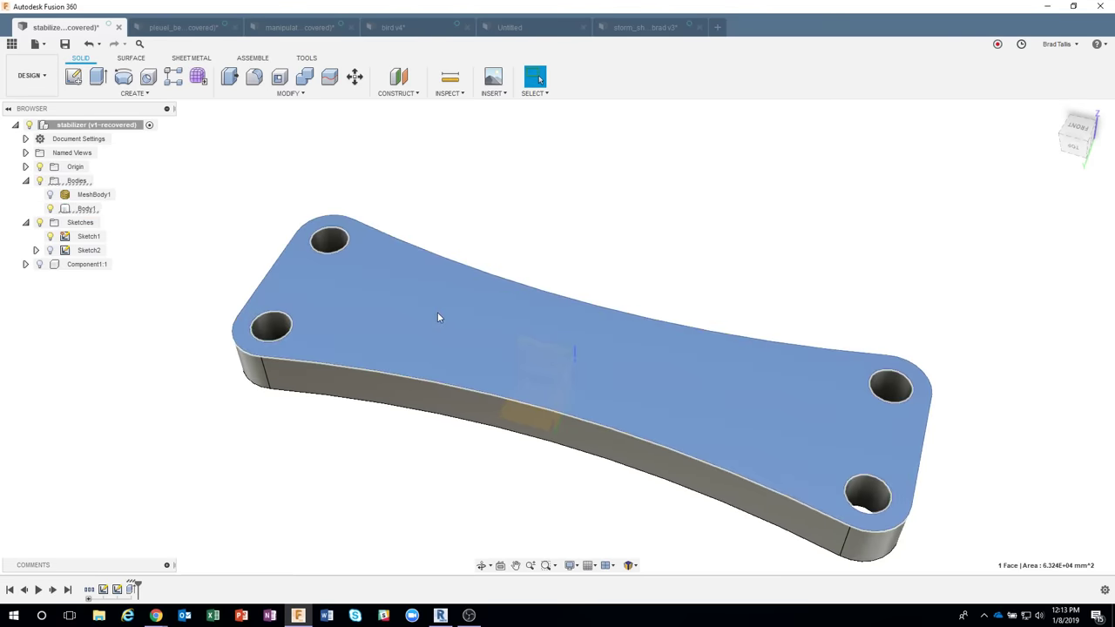
right_click(438, 317)
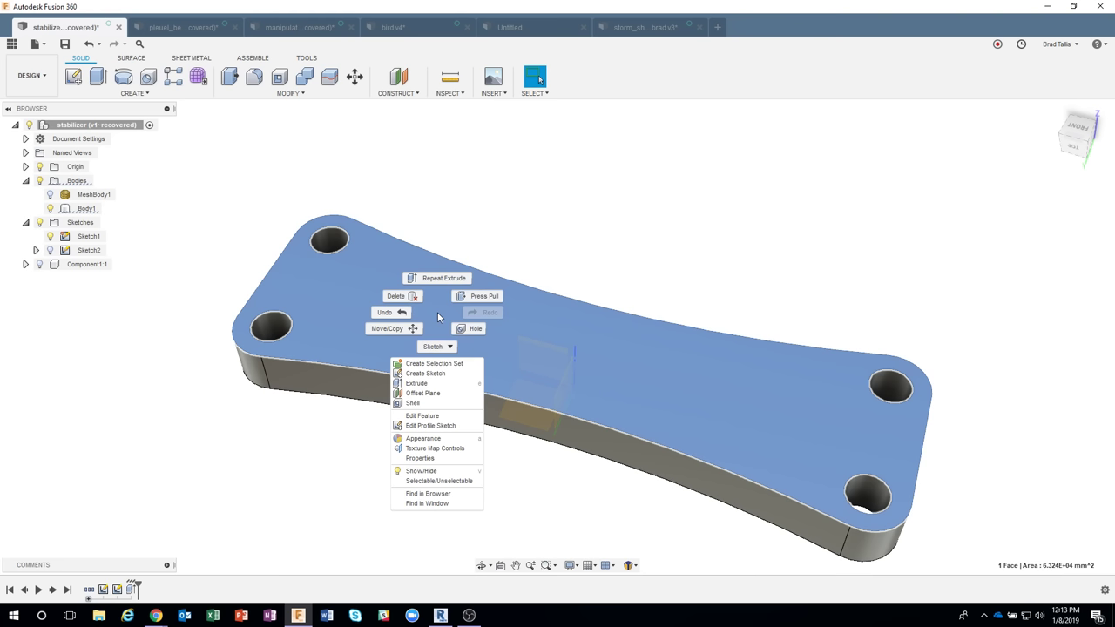
click(438, 406)
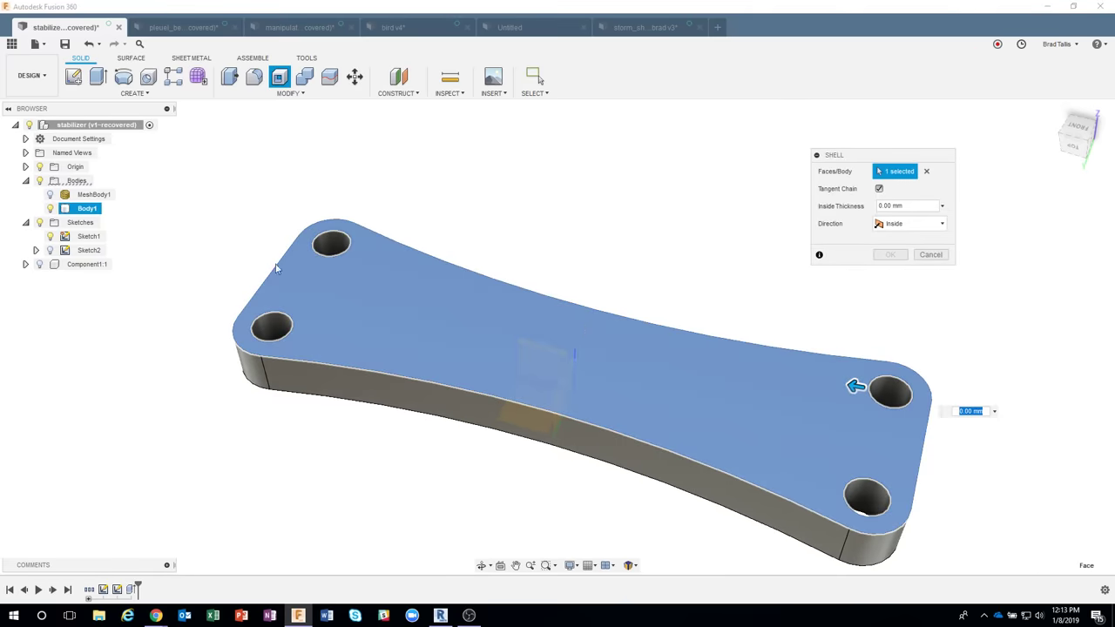
click(49, 196)
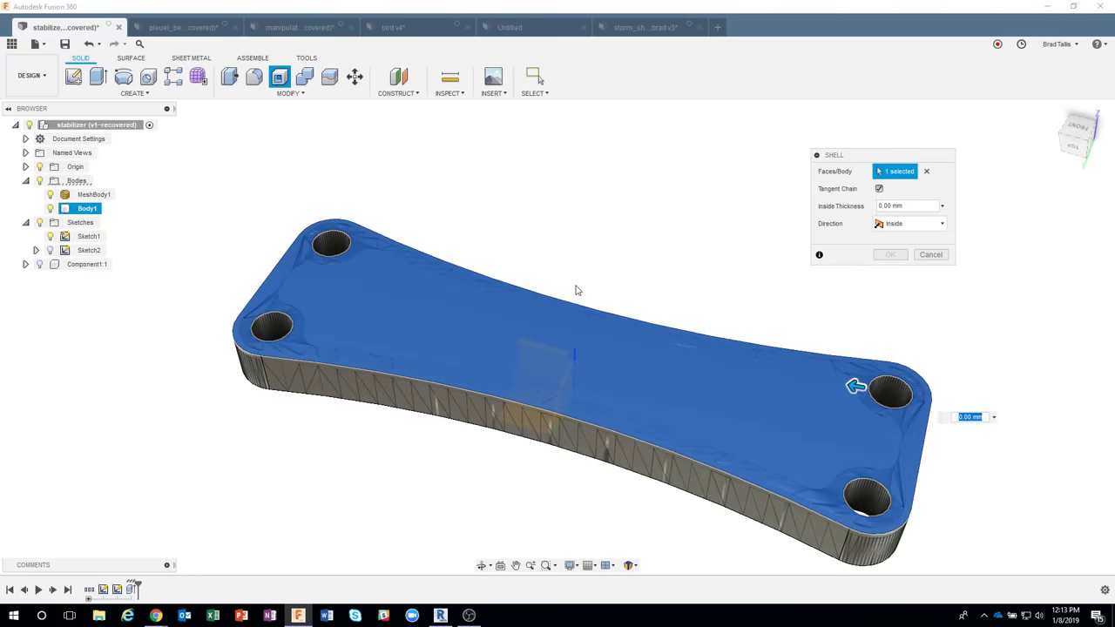
shift+middle_drag(575, 290, 833, 319)
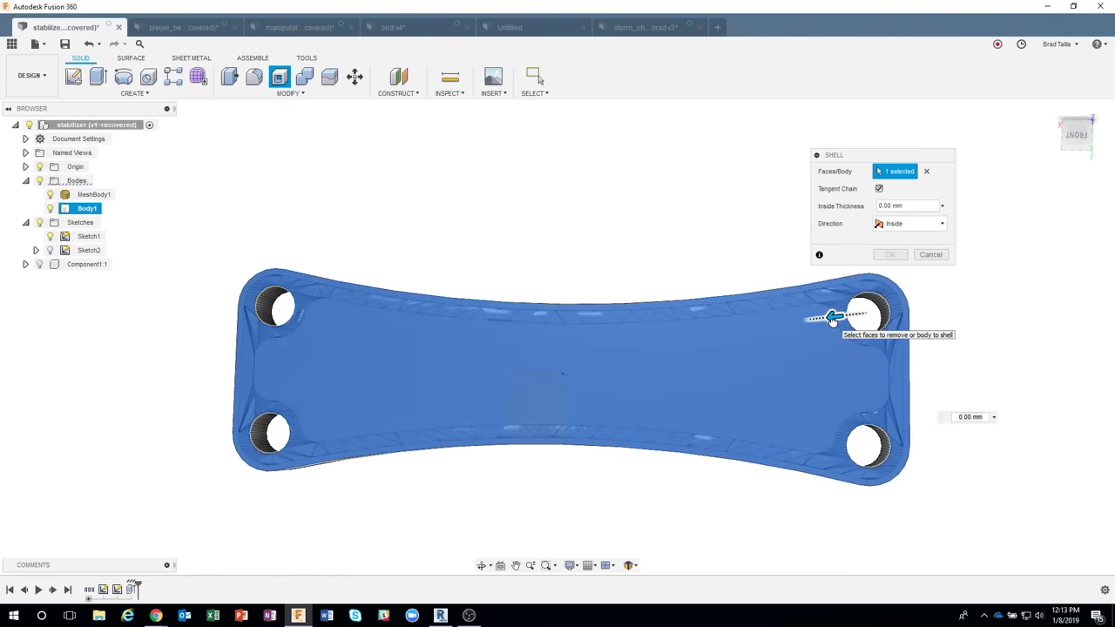
drag(834, 319, 808, 341)
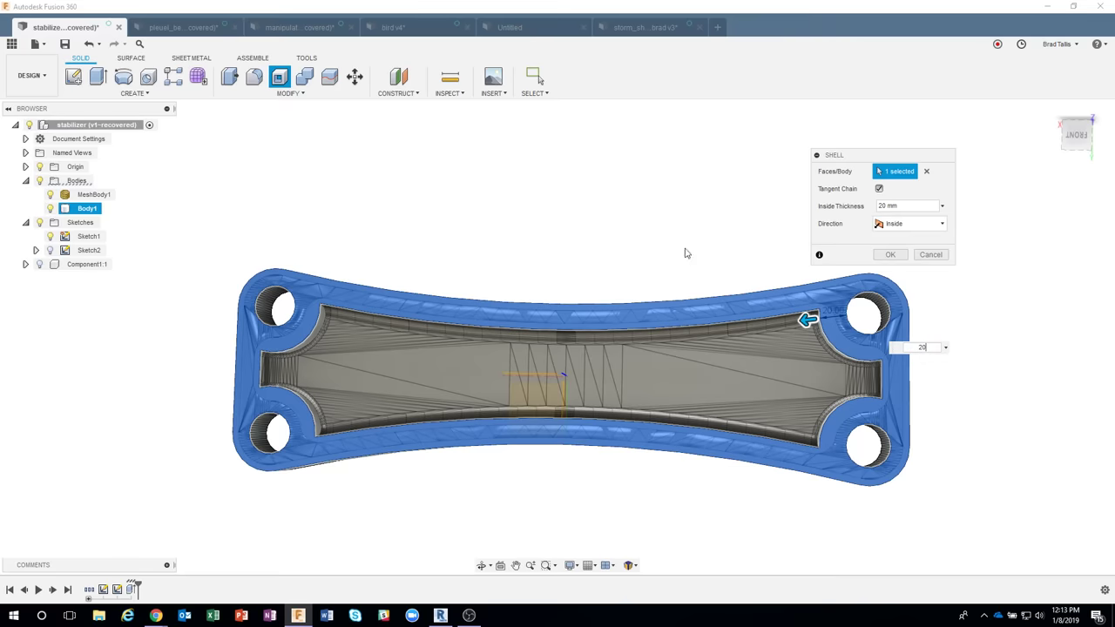
shift+middle_drag(540, 229, 366, 251)
scroll(366, 251, up, 2)
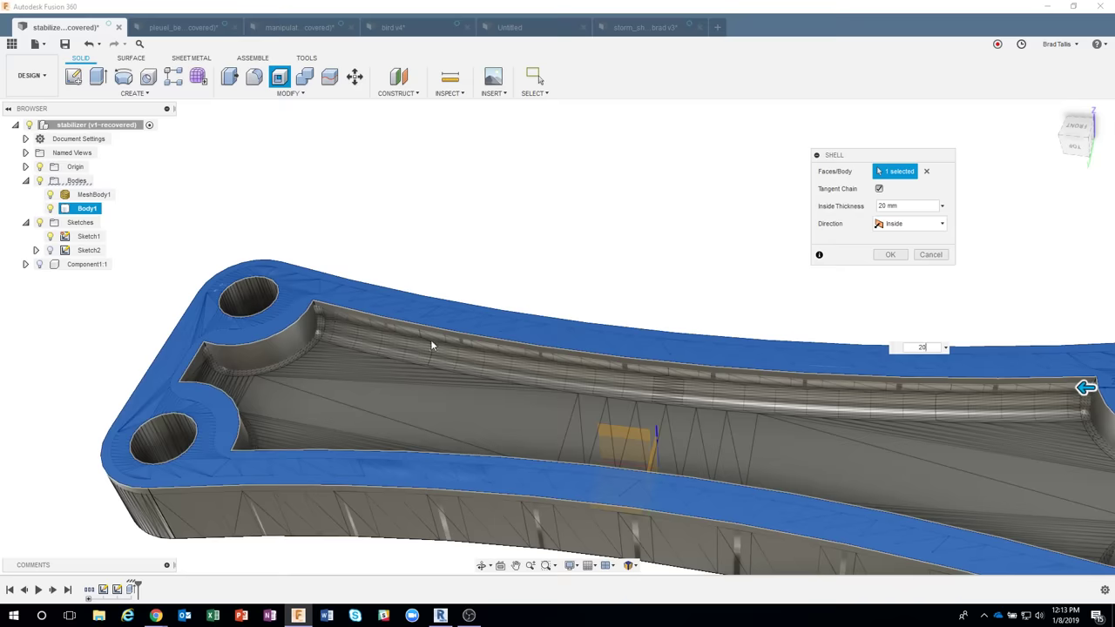
shift+middle_drag(327, 319, 303, 258)
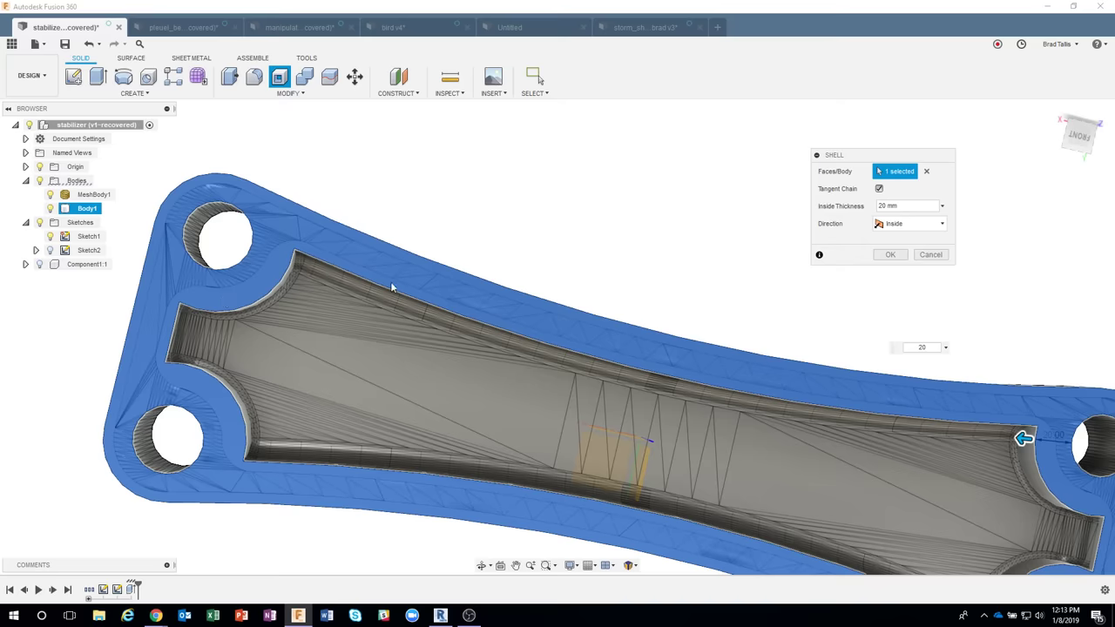
shift+middle_drag(276, 281, 398, 346)
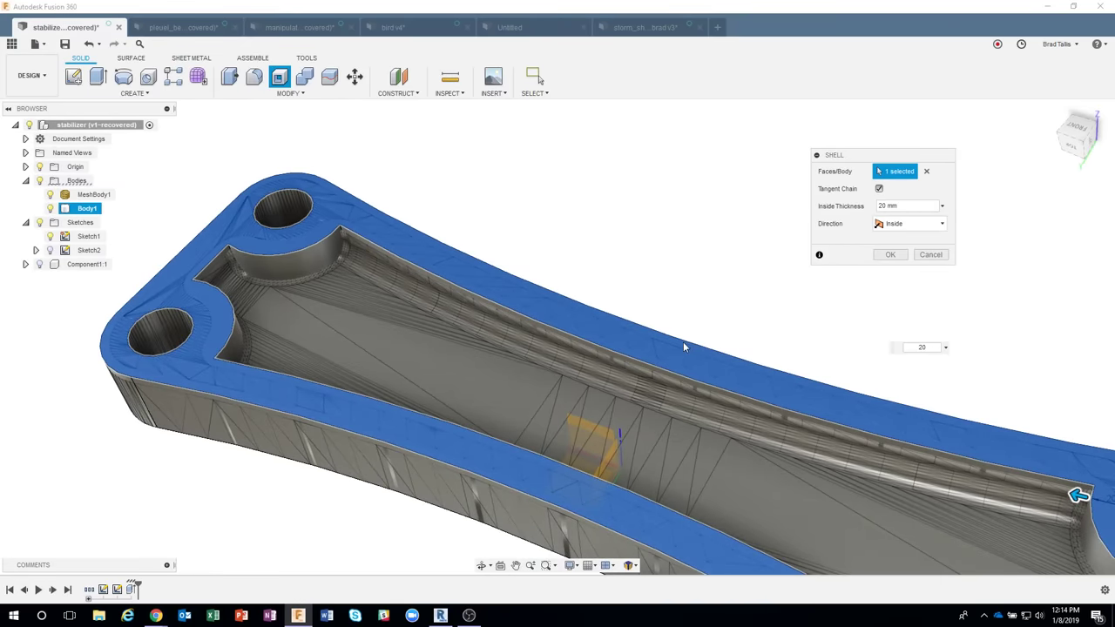
shift+middle_drag(683, 345, 548, 336)
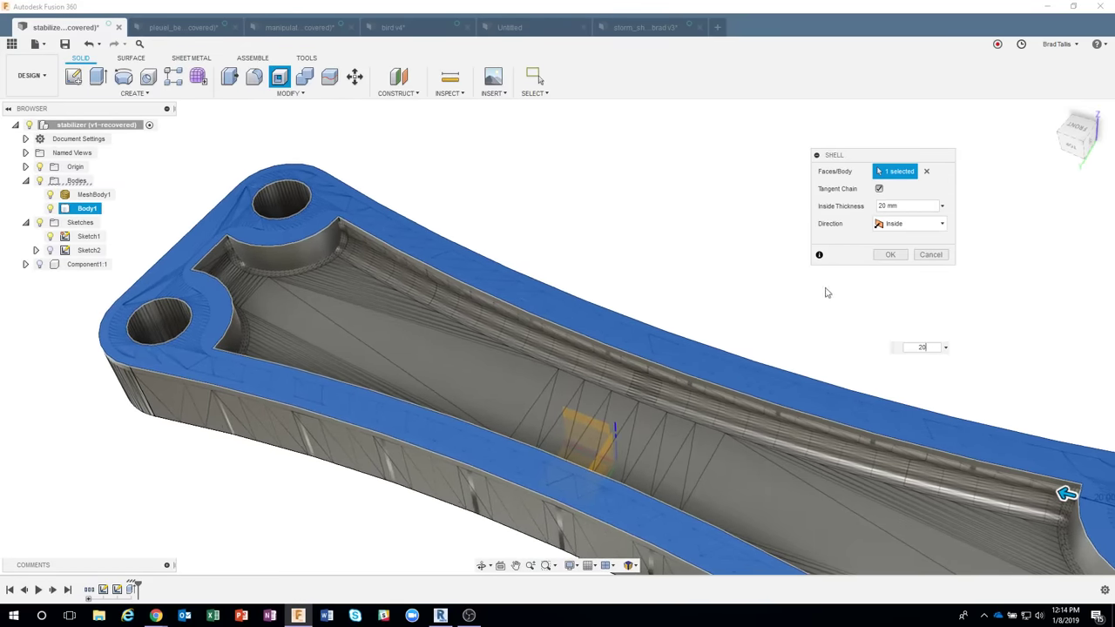
shift+middle_drag(907, 256, 882, 275)
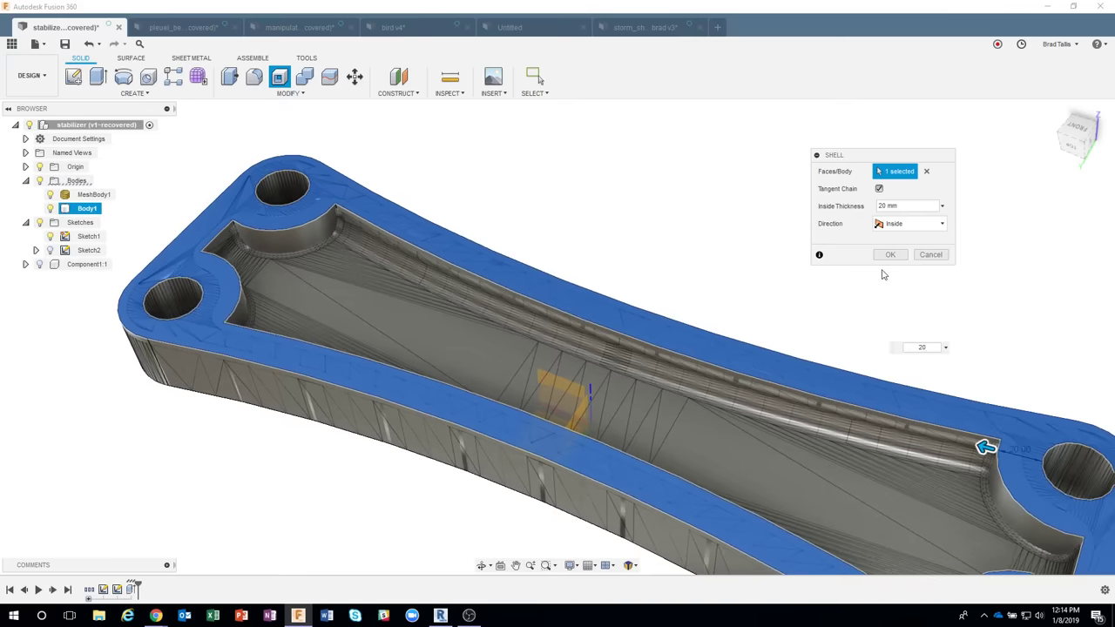
click(888, 255)
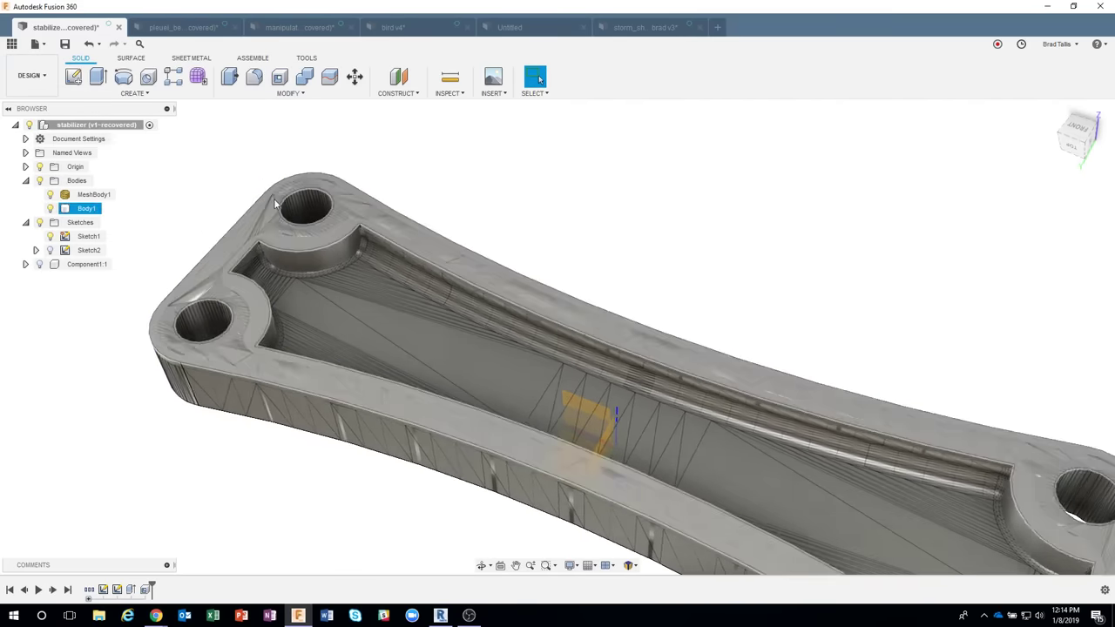
Toggle the shelled solid's visibility to compare its pocket corners and walls with the mesh, leaving the solid hidden.
scroll(260, 216, up, 4)
shift+middle_drag(260, 221, 326, 264)
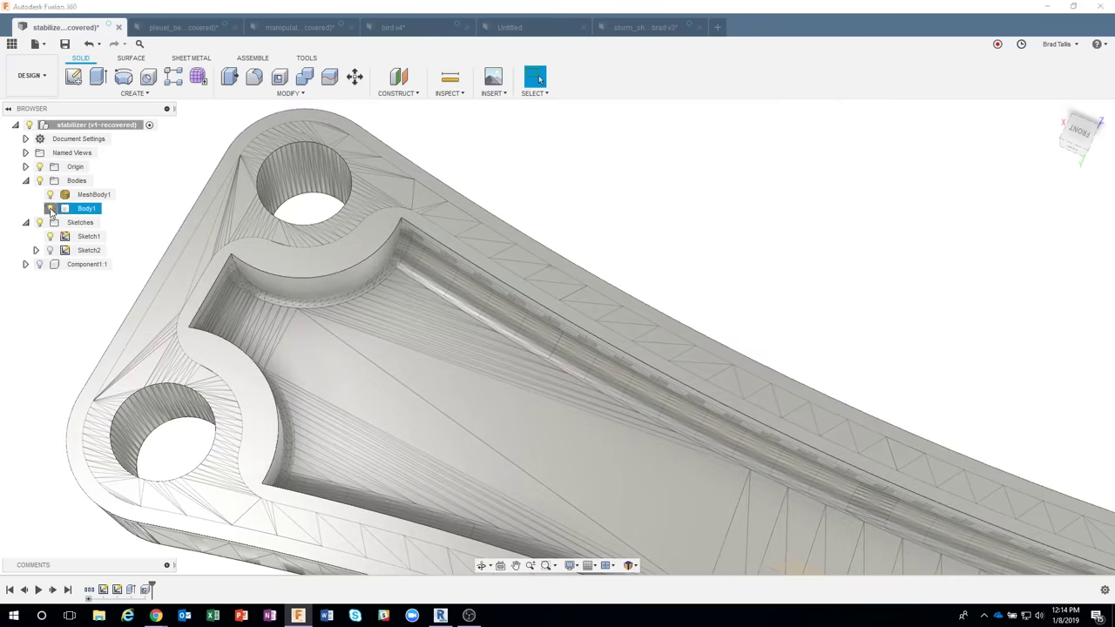
click(51, 209)
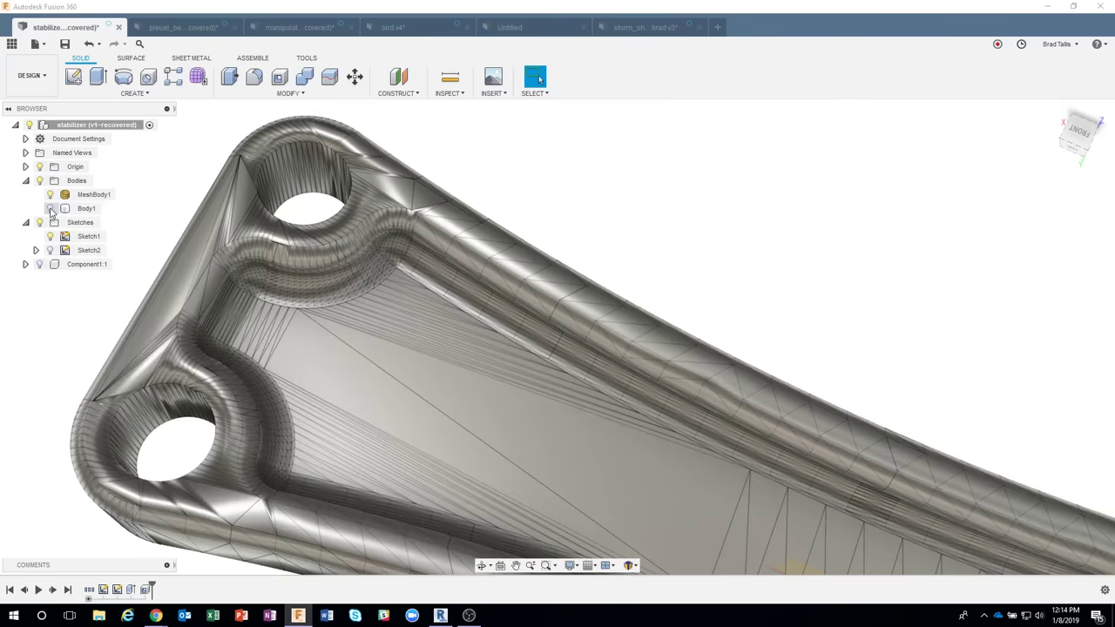
click(303, 279)
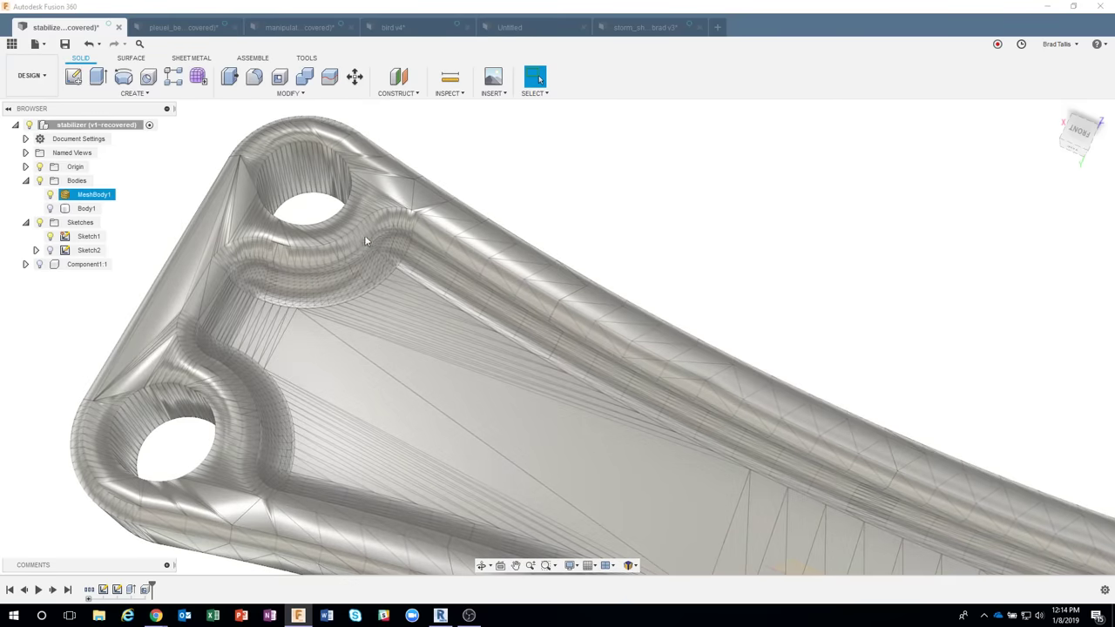
key(Escape)
click(78, 209)
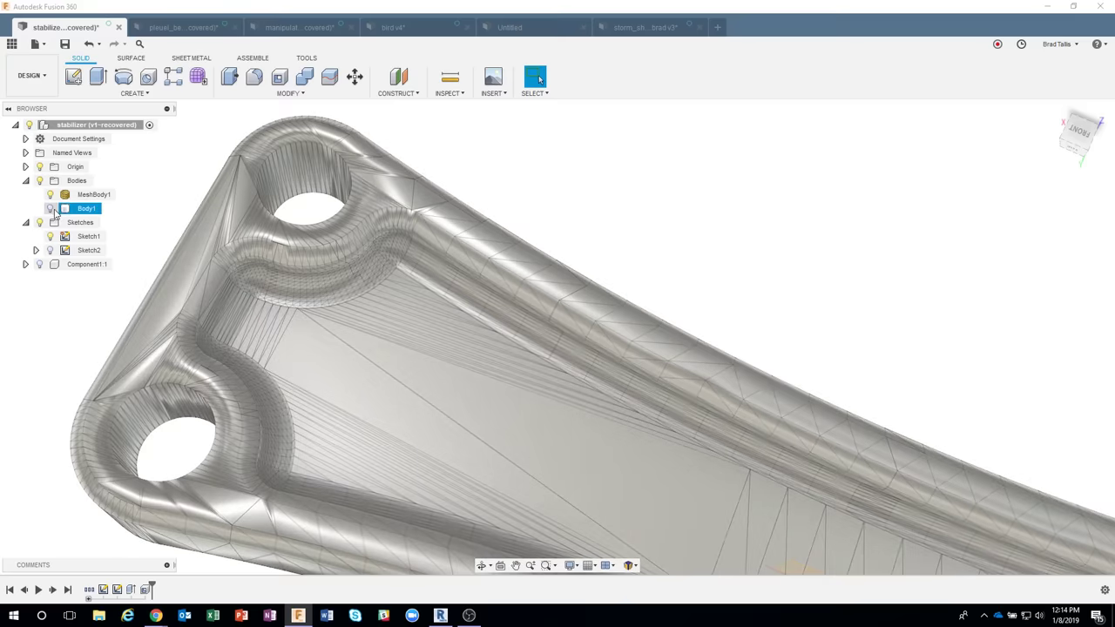
click(51, 209)
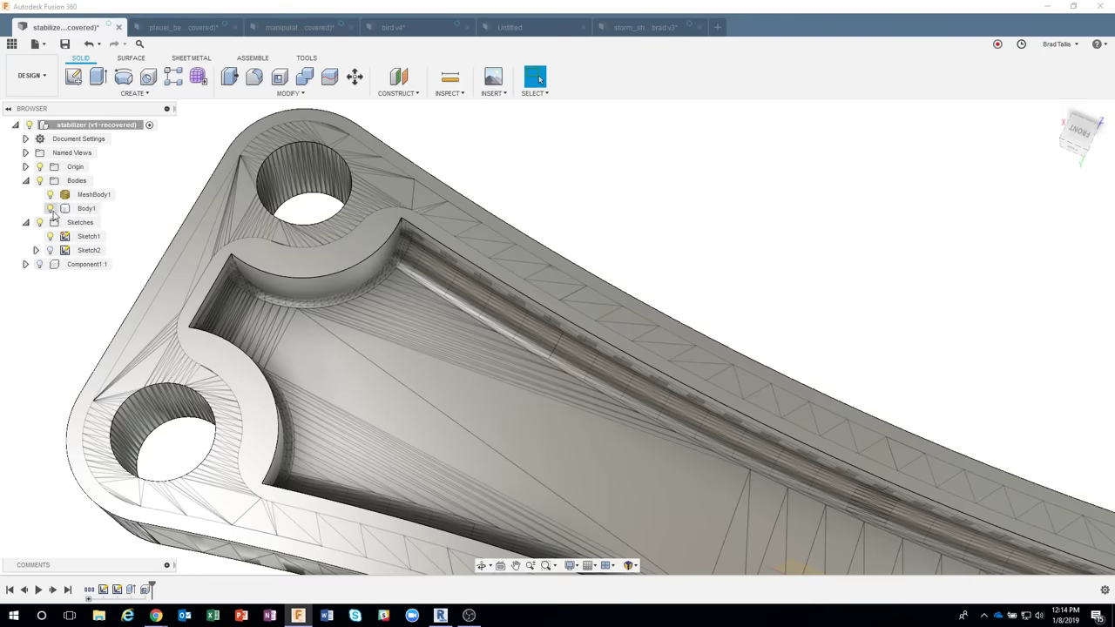
click(51, 209)
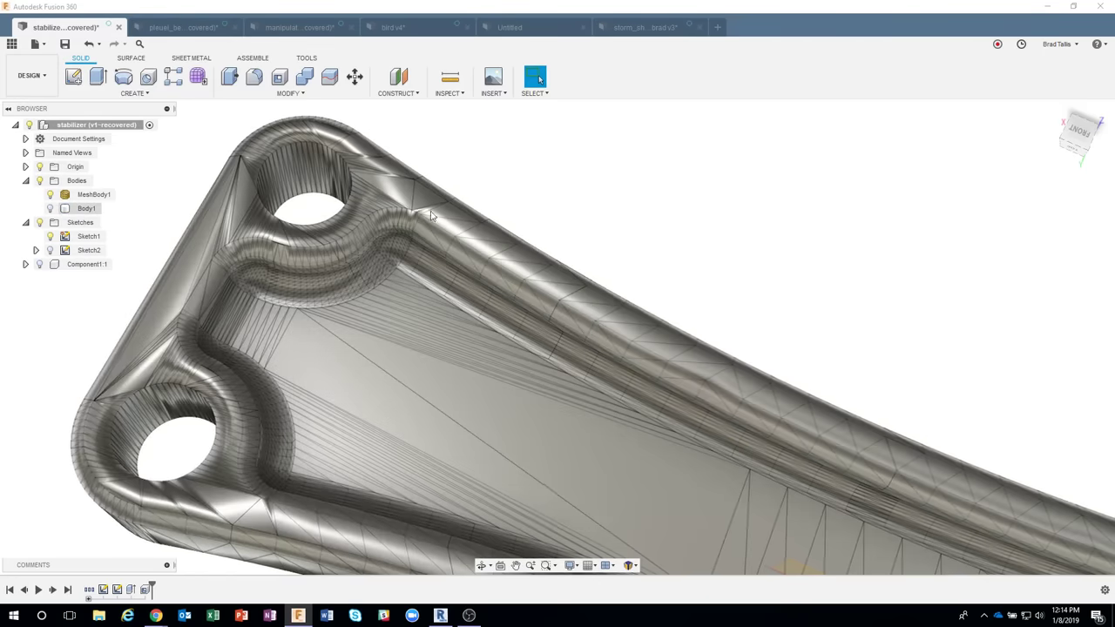
Apply the Plastic - Glossy (Red) appearance to the mesh body.
scroll(601, 188, down, 2)
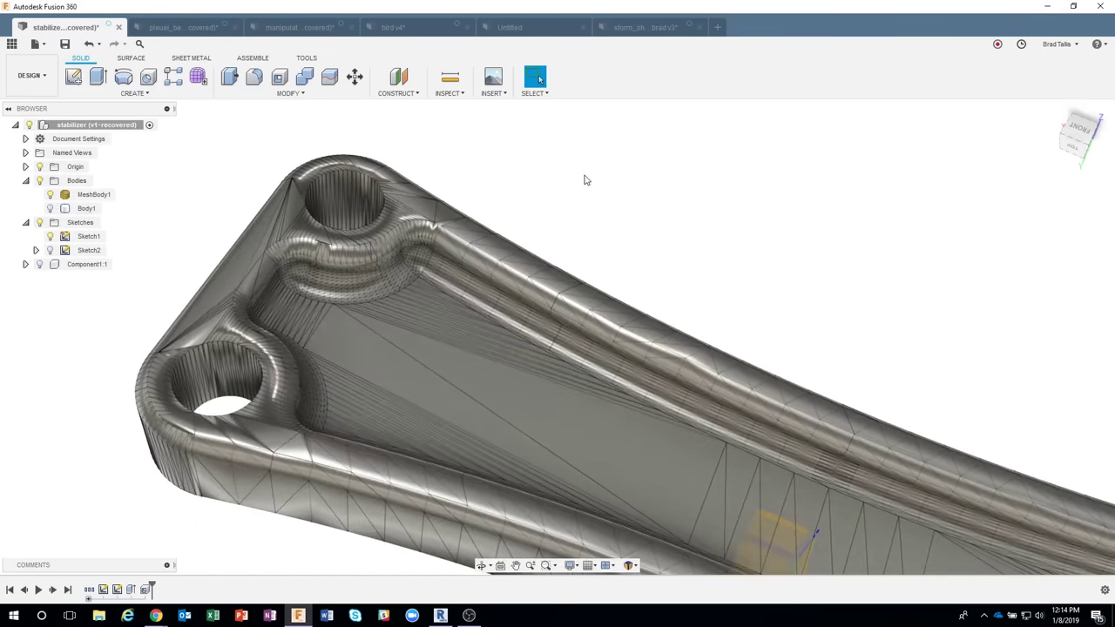
scroll(584, 178, down, 2)
right_click(94, 195)
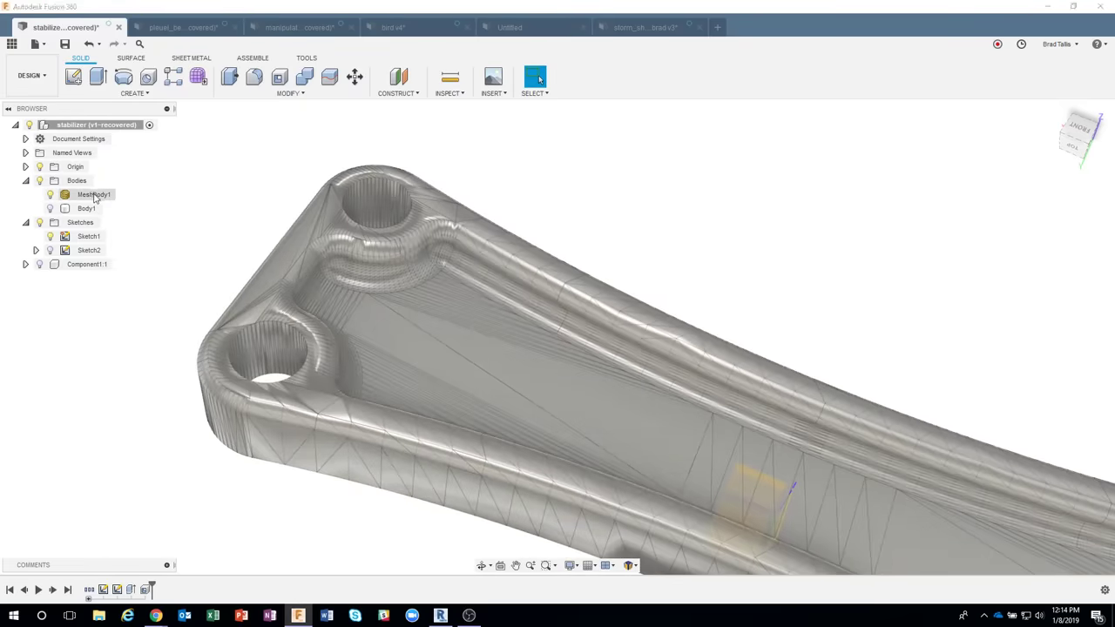
right_click(95, 196)
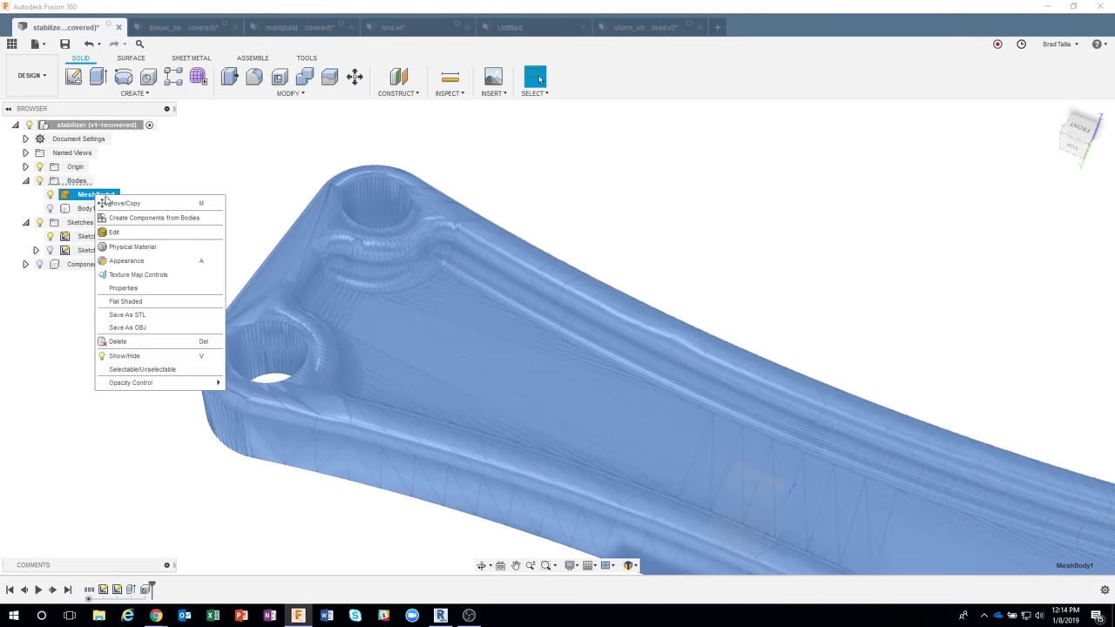
click(127, 260)
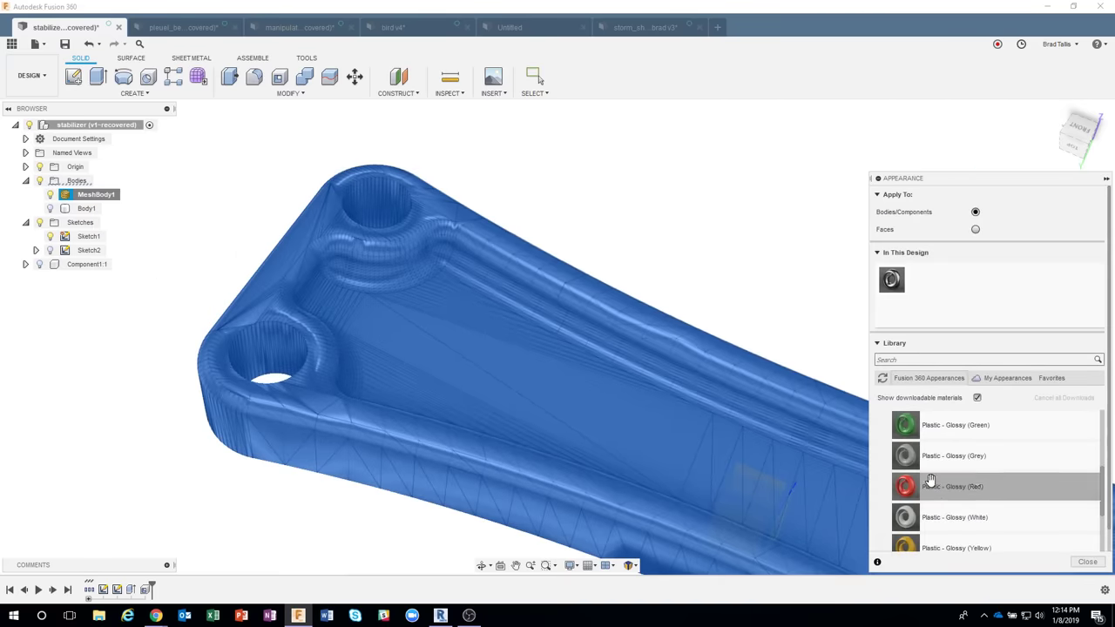
drag(930, 480, 697, 403)
drag(560, 291, 560, 290)
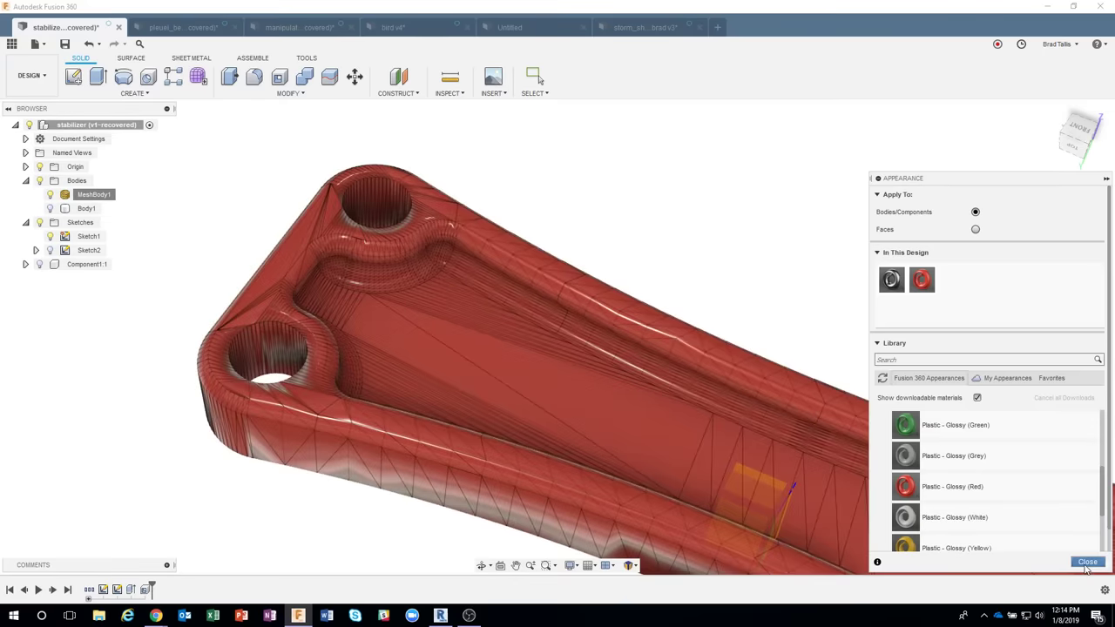
key(Escape)
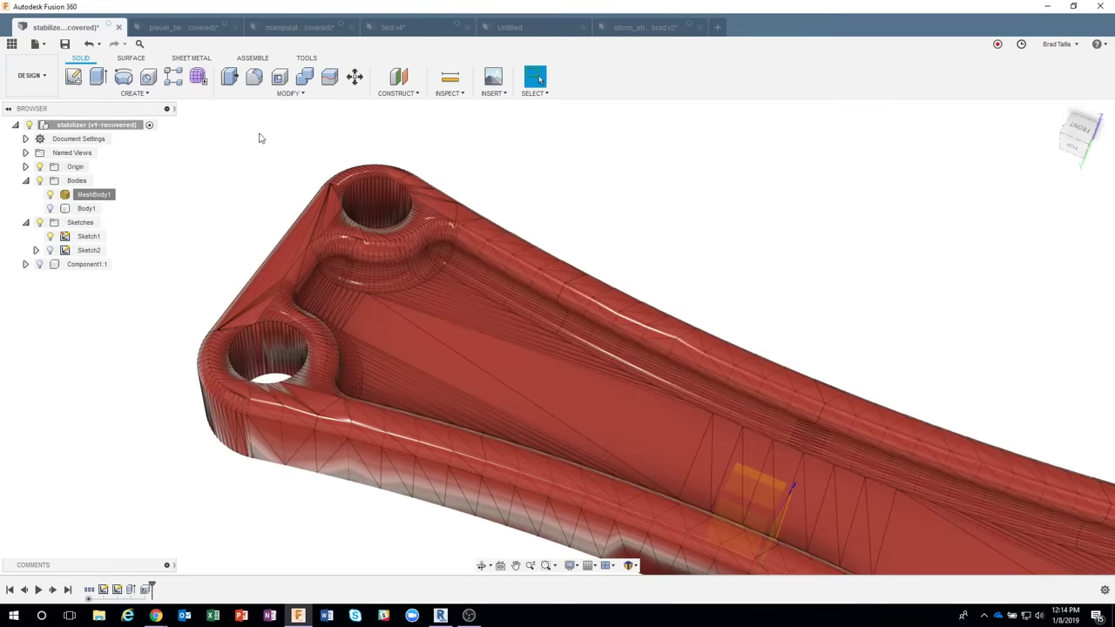
Show the solid body over the red mesh and examine how closely the pocket walls and outer sides match.
click(49, 208)
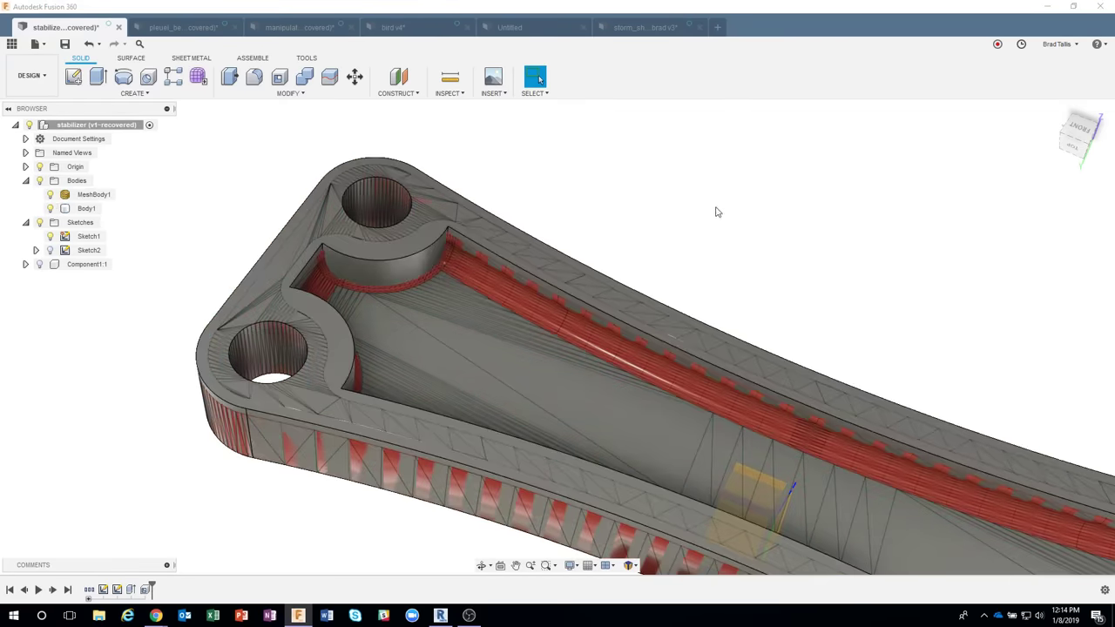
shift+middle_drag(715, 212, 488, 259)
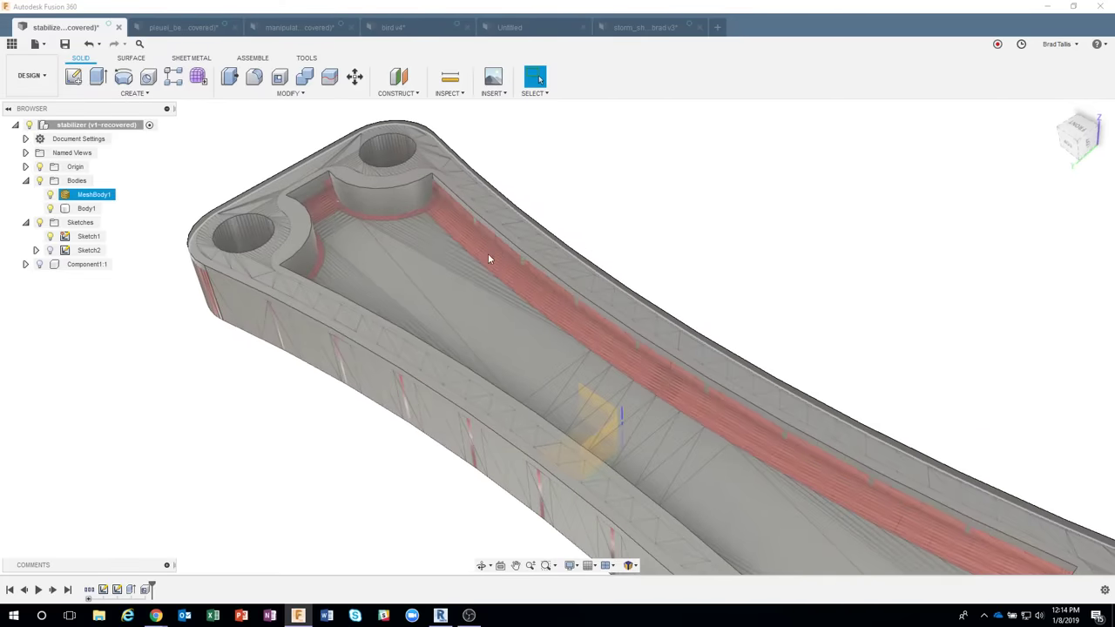
shift+middle_drag(676, 182, 335, 229)
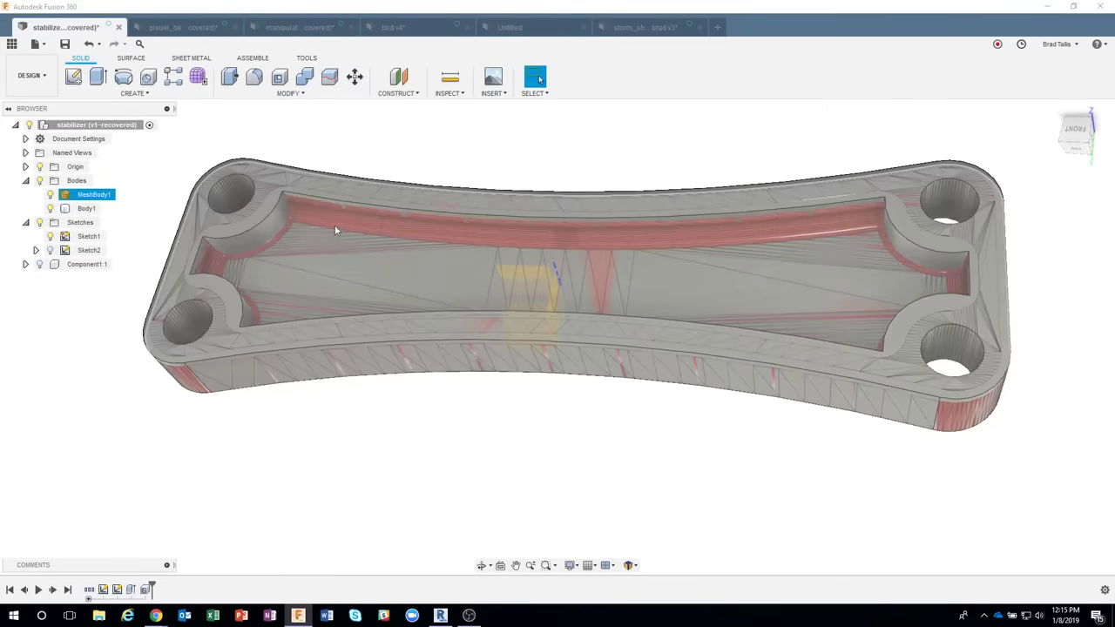
scroll(415, 142, up, 3)
shift+middle_drag(416, 142, 627, 226)
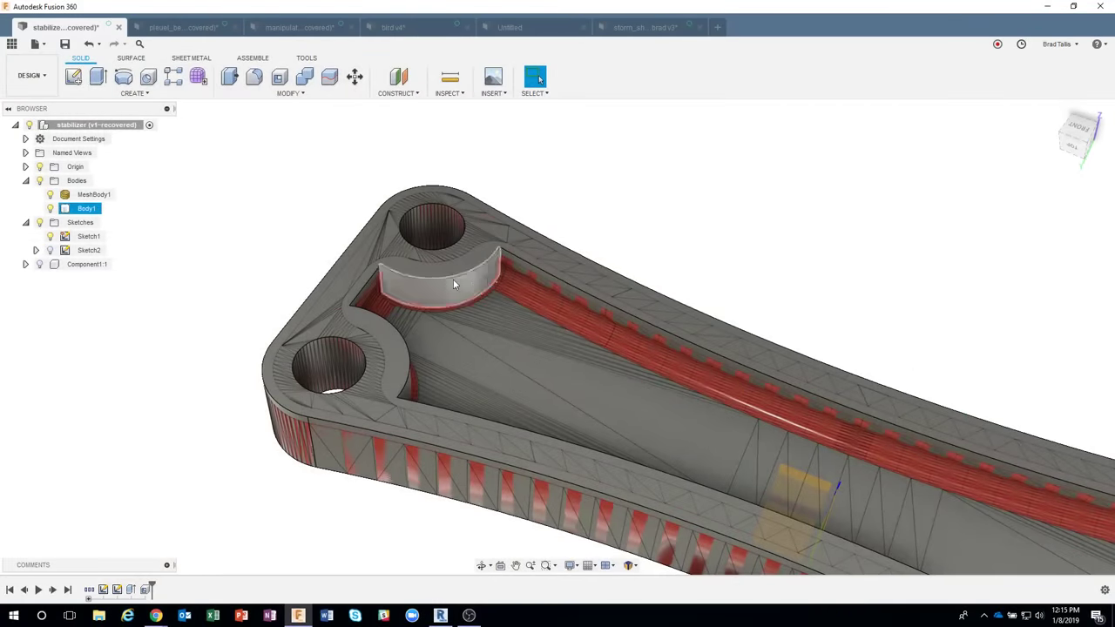
Offset the curved pocket wall around one corner hole inward with Press Pull, using a distance of -6 mm.
shift+middle_drag(453, 278, 437, 298)
scroll(436, 298, up, 2)
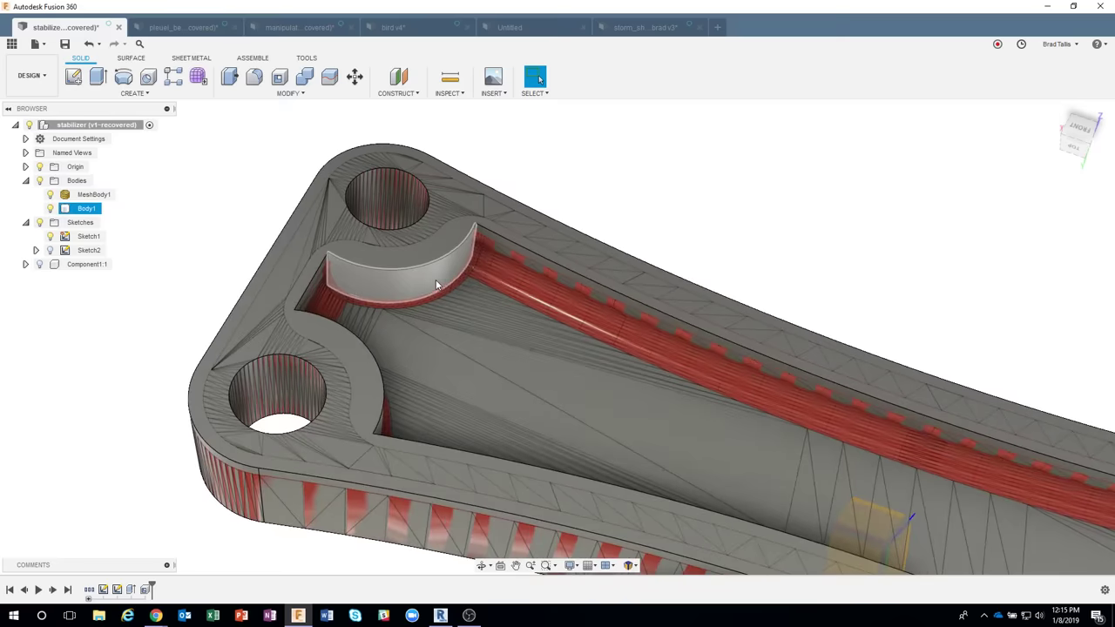
click(429, 285)
right_click(428, 284)
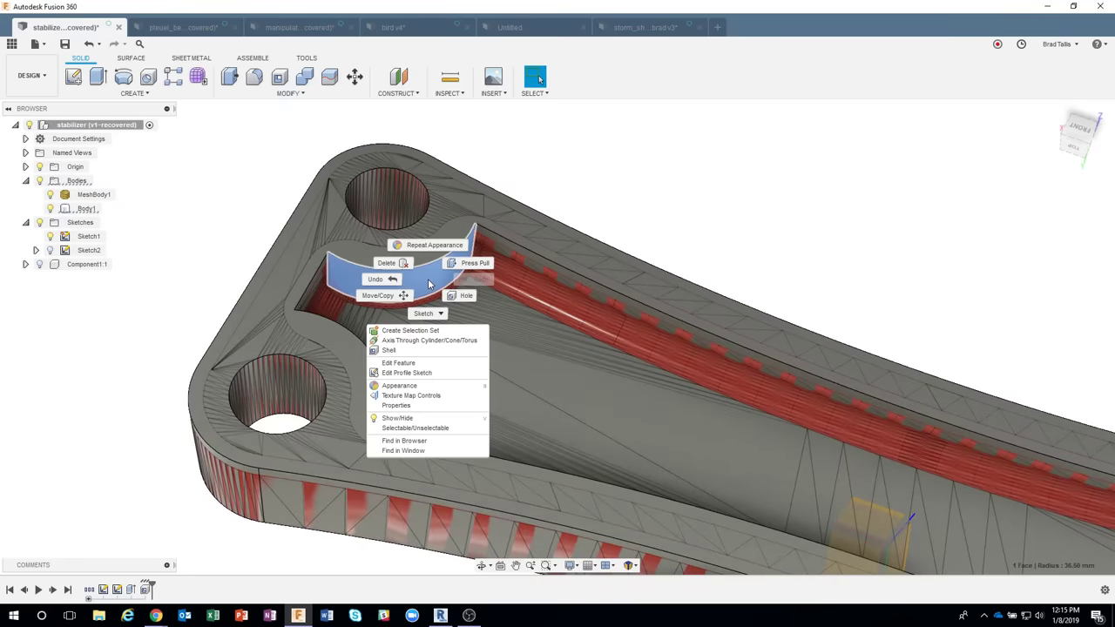
click(462, 264)
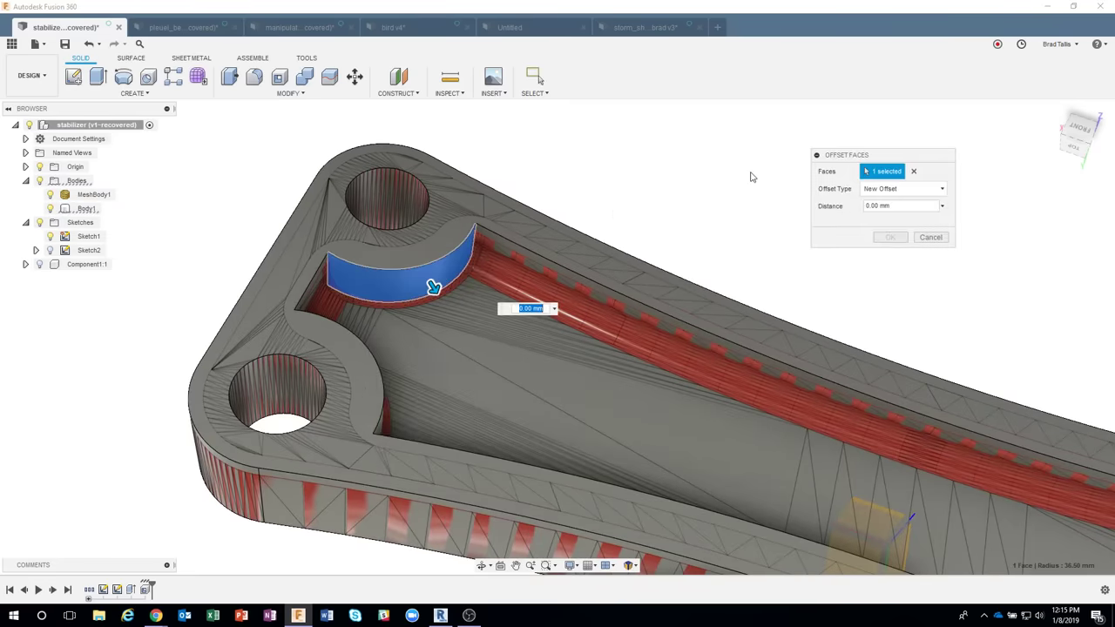
shift+middle_drag(514, 237, 471, 283)
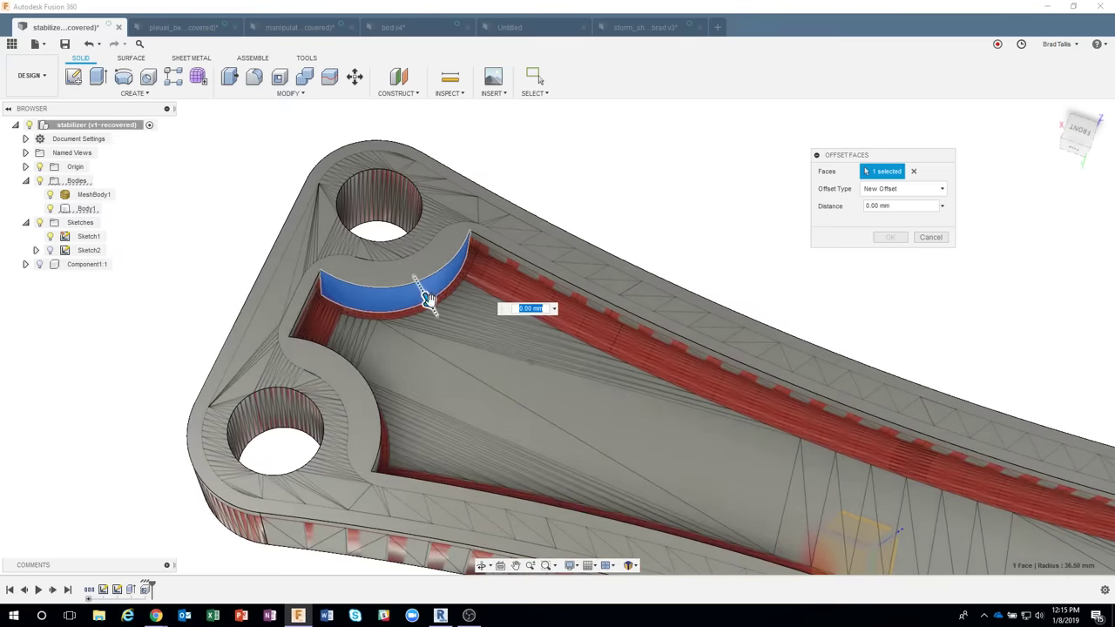
drag(428, 299, 423, 291)
scroll(516, 318, up, 3)
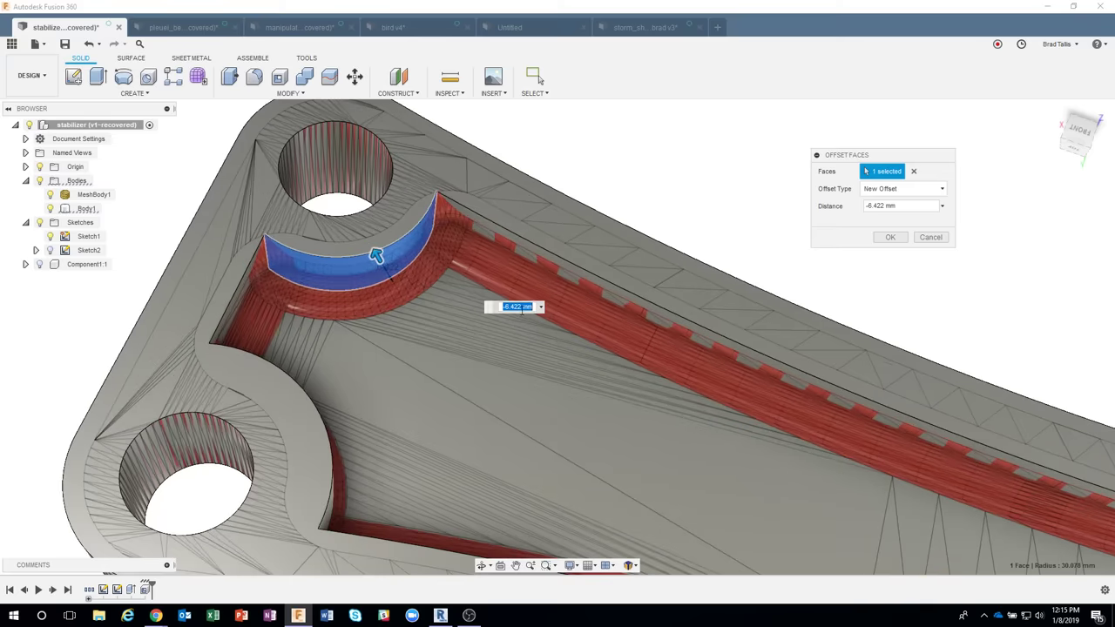
drag(374, 251, 376, 257)
text(-6)
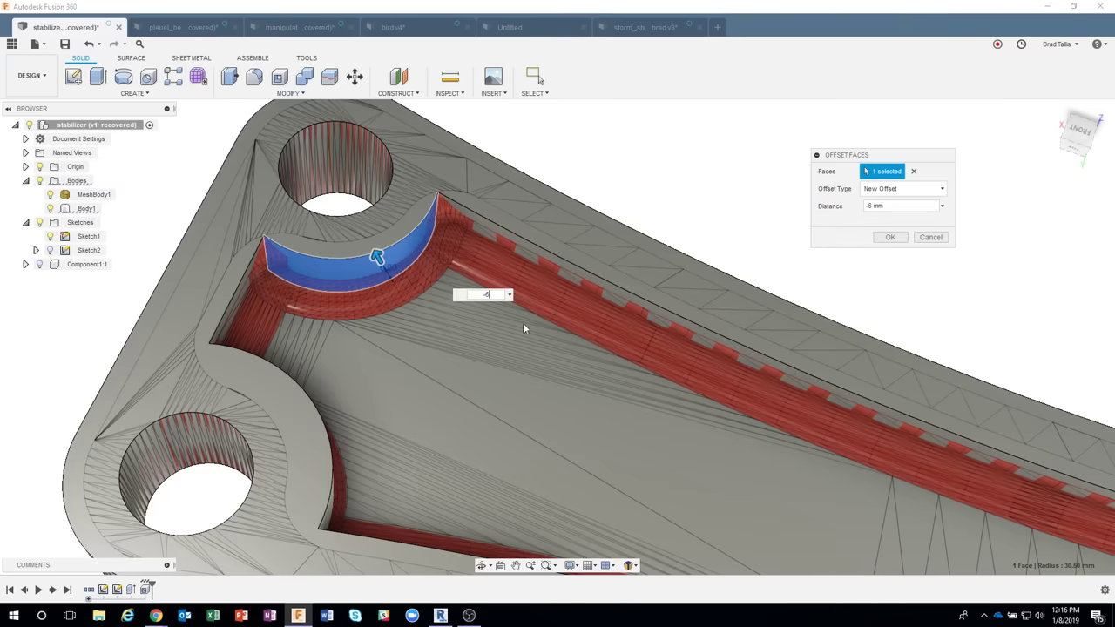
Set the offset distance of the curved pocket wall to -7 mm and check it against the red mesh.
shift+middle_drag(523, 324, 476, 252)
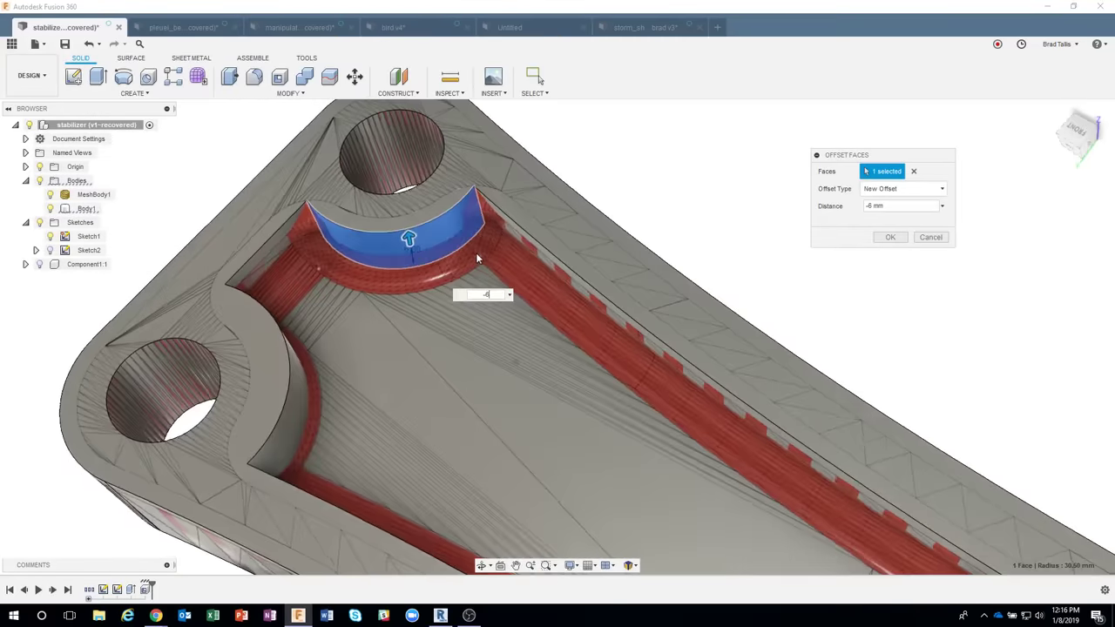
shift+middle_drag(597, 295, 610, 298)
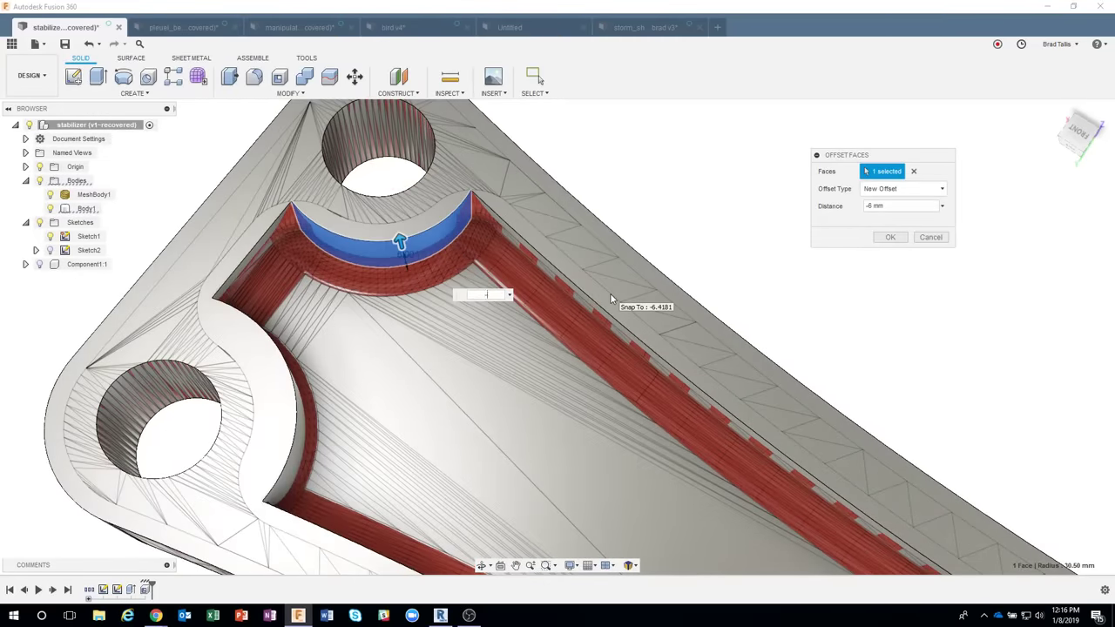
text(-7)
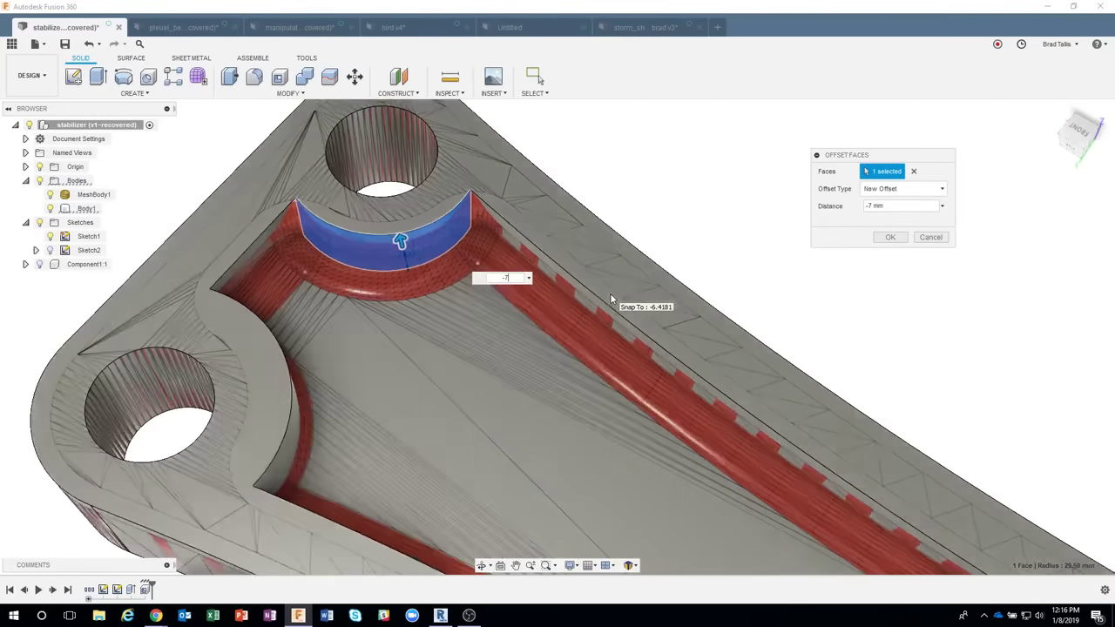
scroll(610, 298, up, 2)
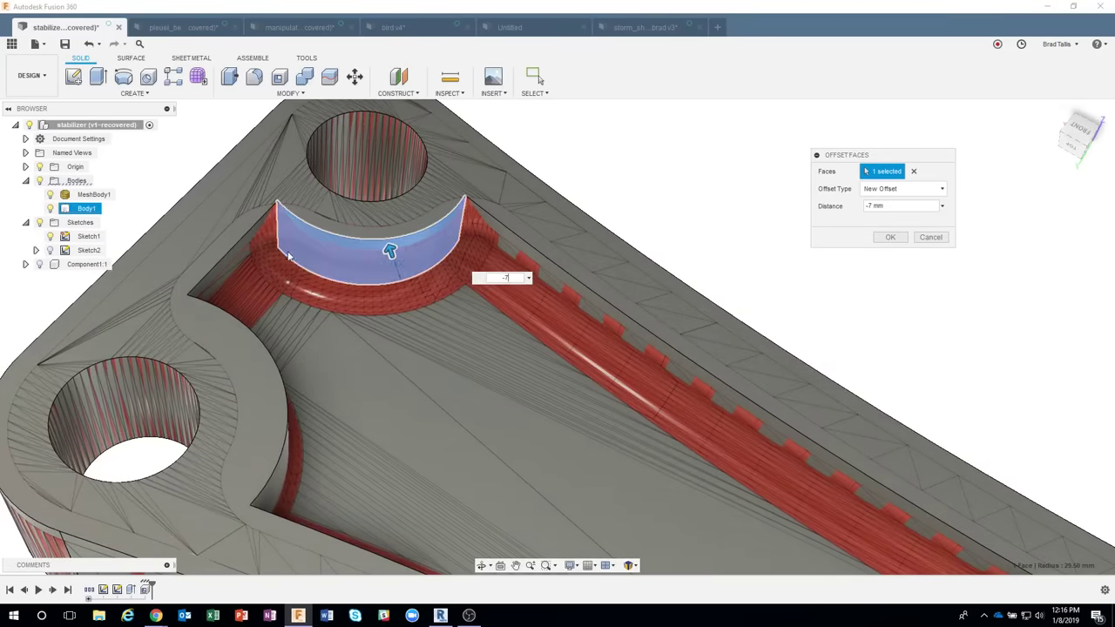
Add the curved pocket walls around the other three corner holes to the -7 mm offset and complete it.
shift+middle_drag(325, 249, 383, 207)
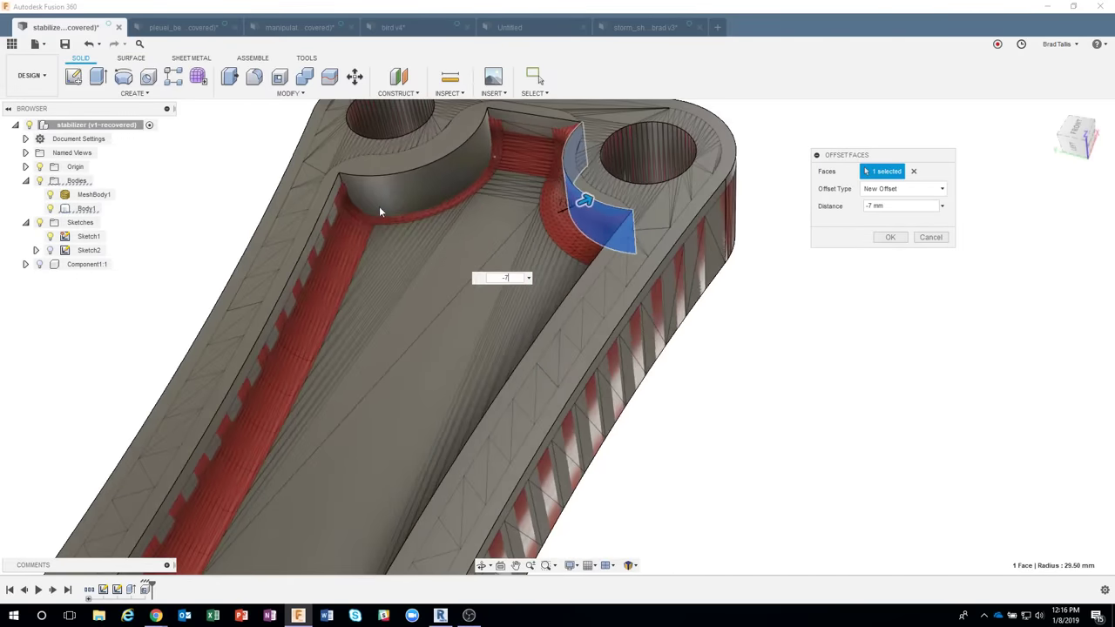
click(434, 191)
shift+middle_drag(575, 364, 465, 340)
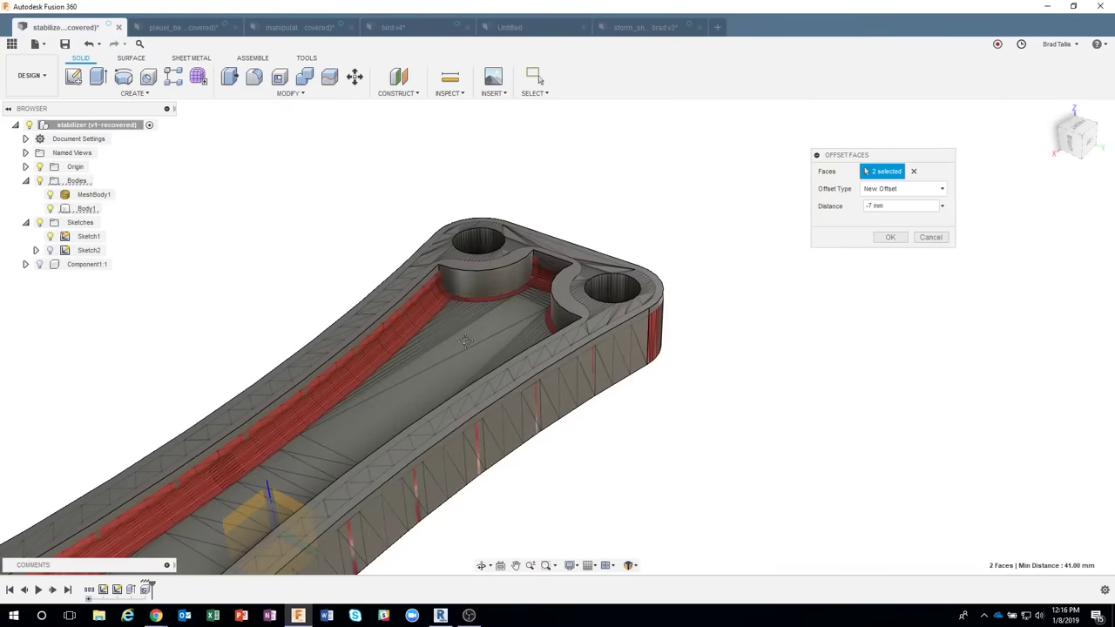
click(492, 282)
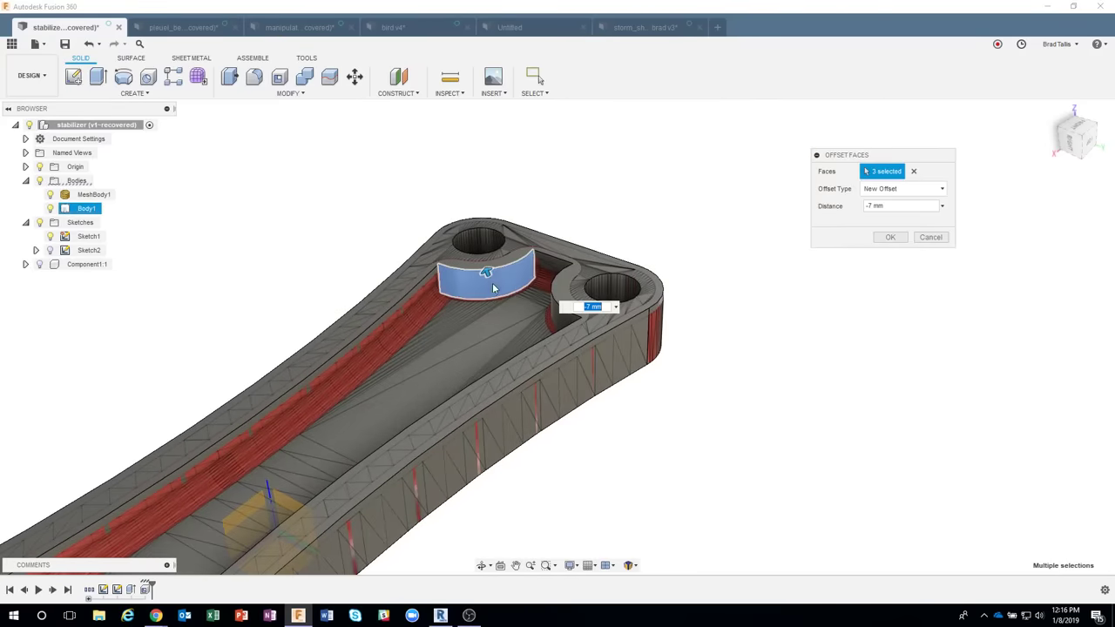
click(573, 315)
shift+middle_drag(754, 432, 898, 249)
click(889, 237)
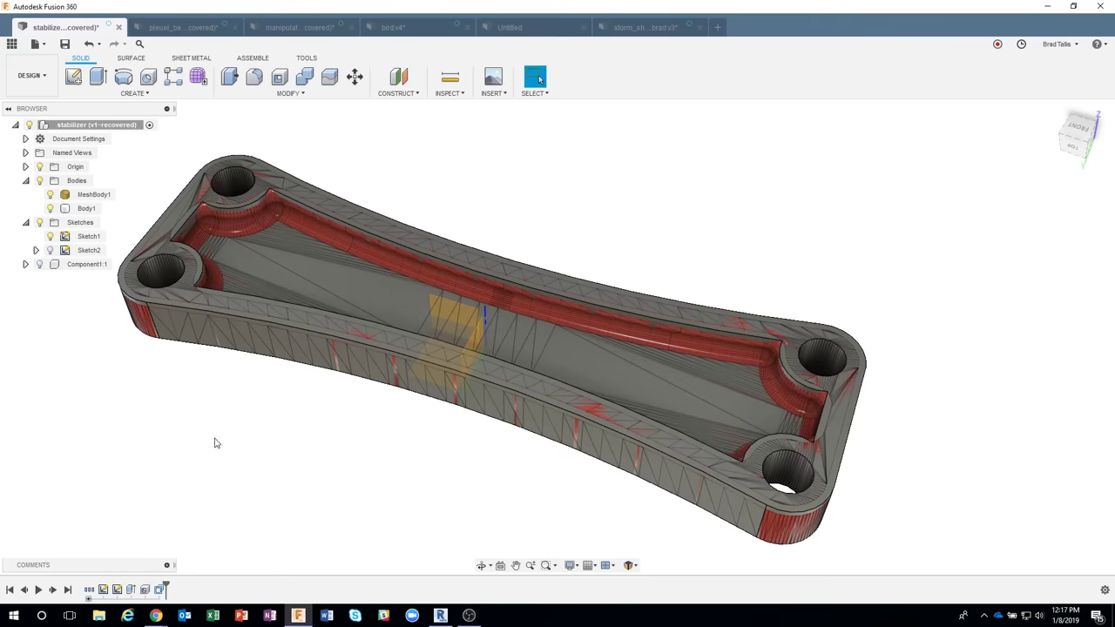
Toggle the mesh body's visibility to compare the offset curved walls and sharp pocket corners with the mesh.
scroll(435, 201, up, 1)
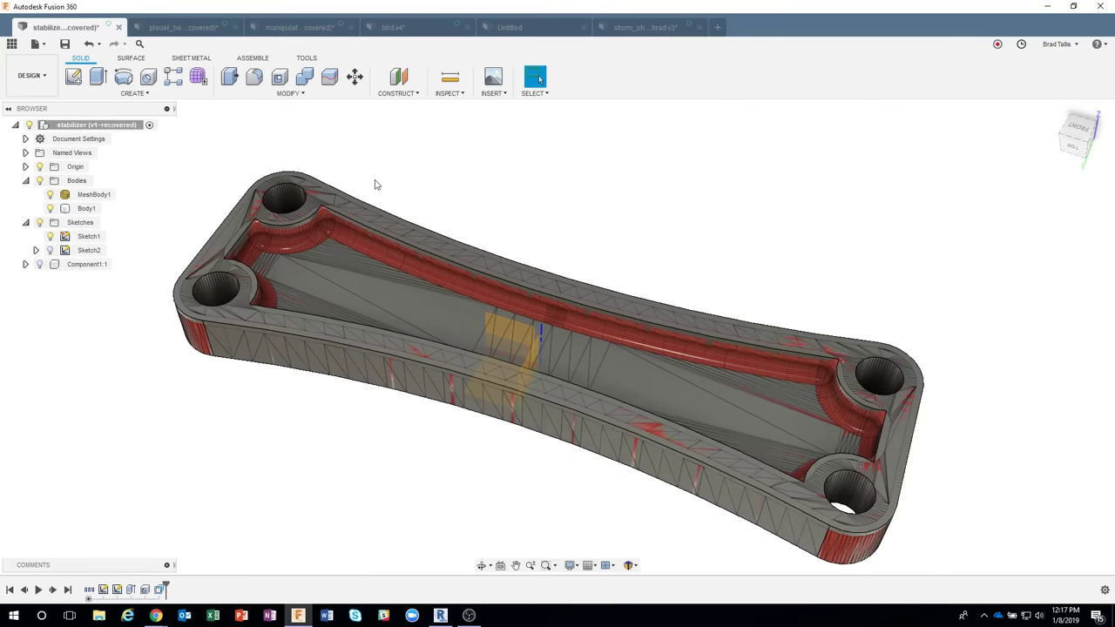
scroll(370, 196, up, 3)
scroll(366, 207, up, 1)
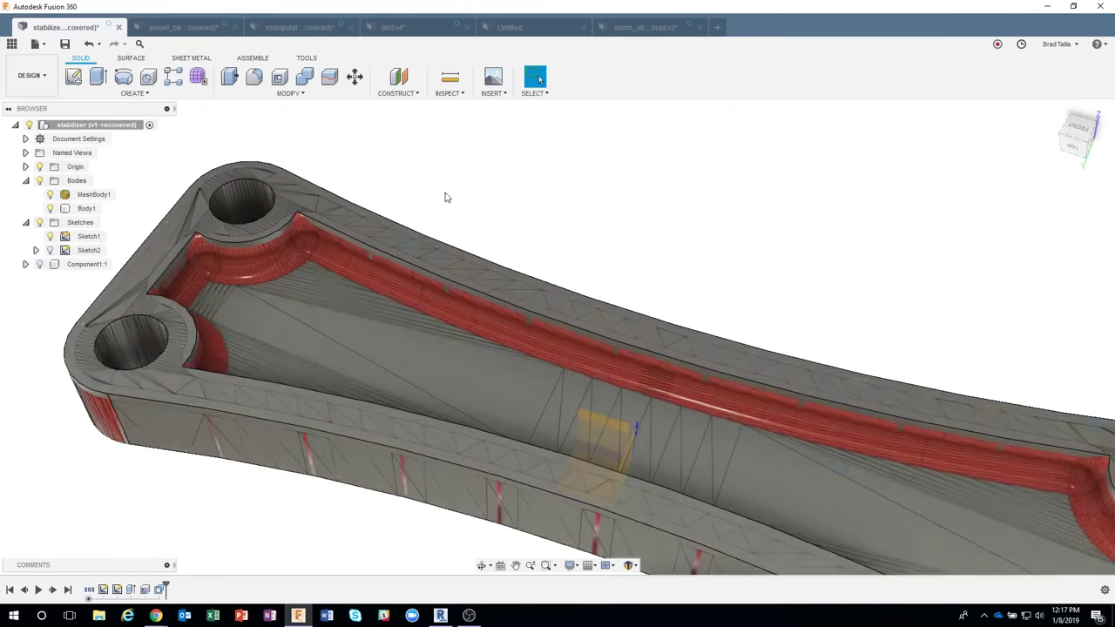
middle_drag(499, 204, 520, 209)
scroll(345, 264, up, 1)
scroll(346, 264, up, 1)
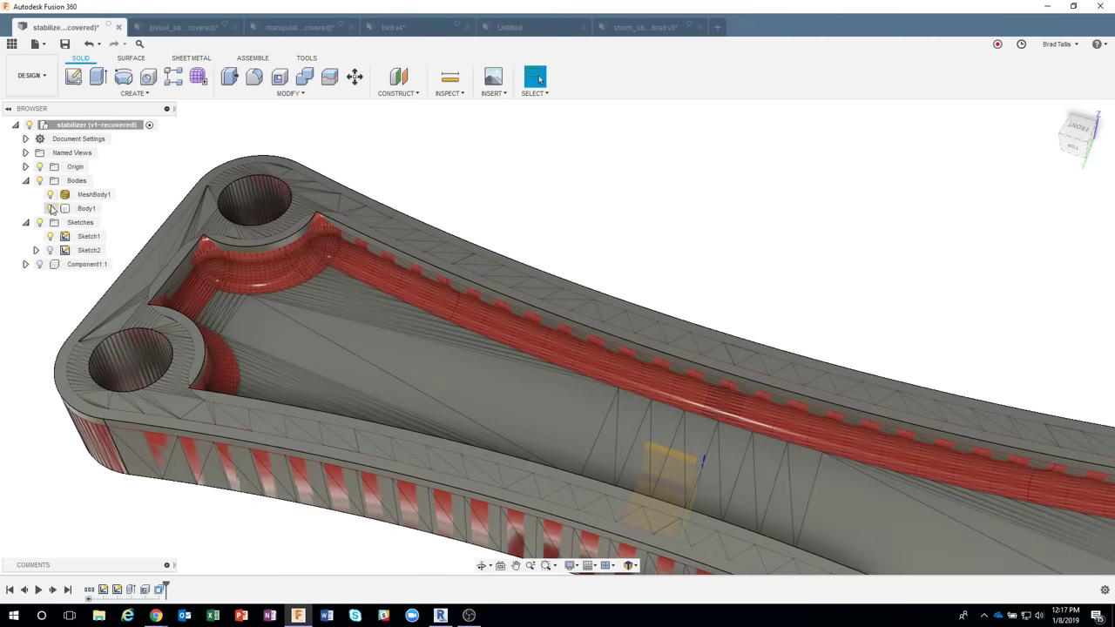
click(51, 208)
click(50, 194)
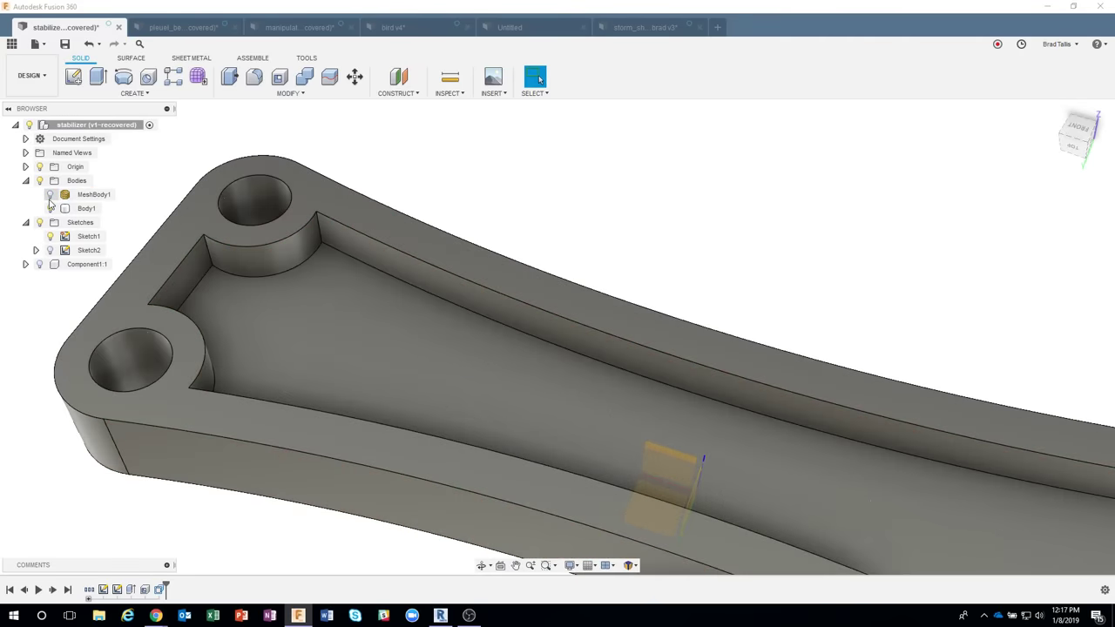
click(323, 270)
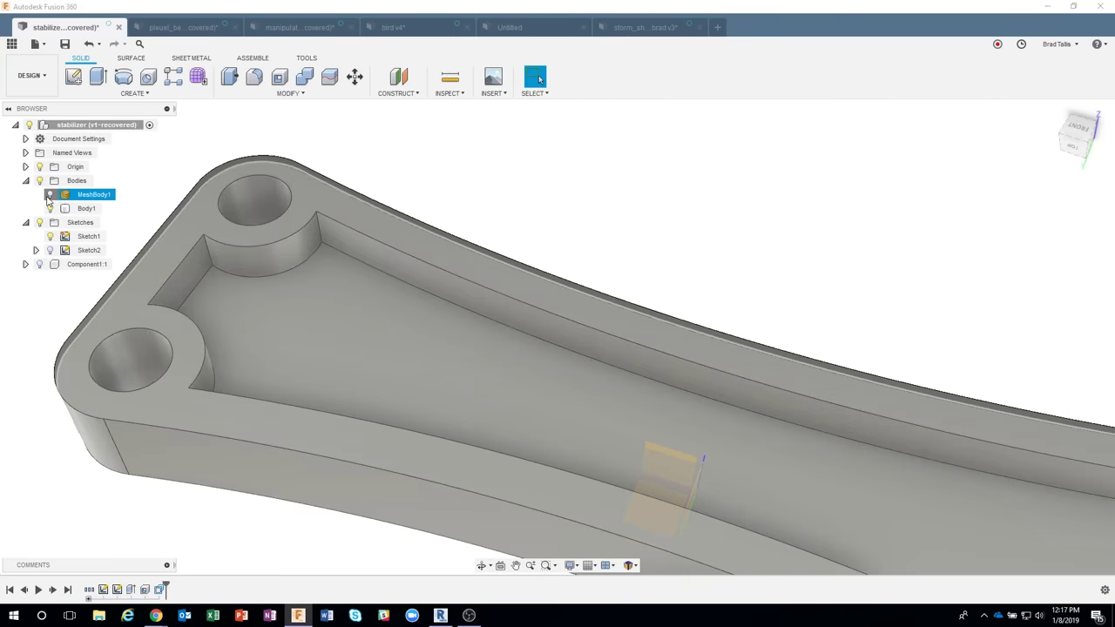
click(49, 195)
scroll(287, 223, up, 1)
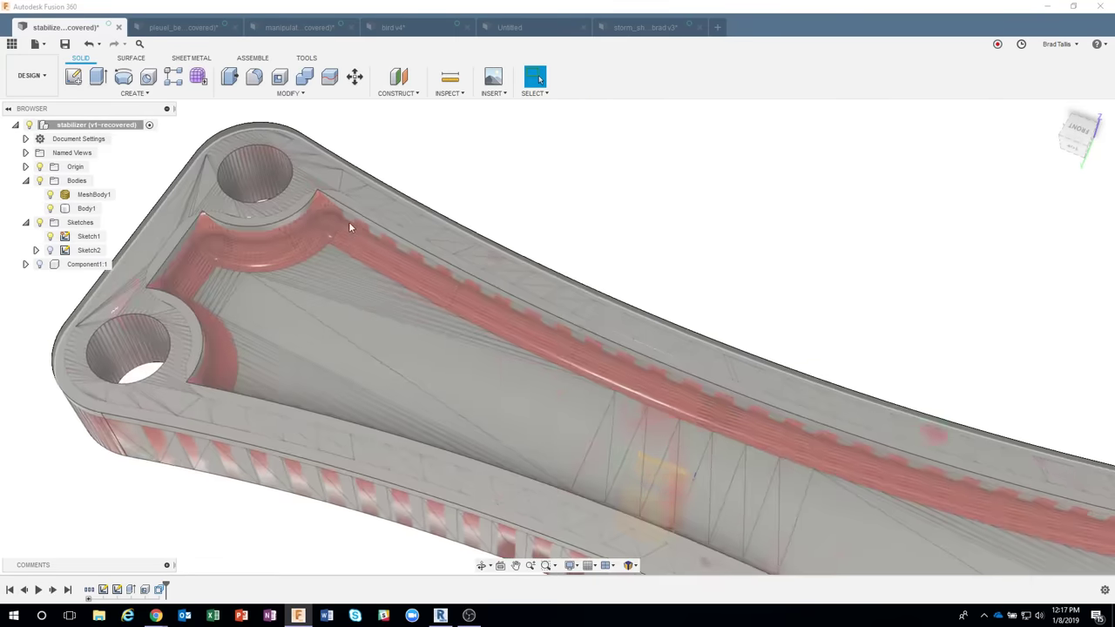
click(319, 205)
middle_drag(322, 234, 431, 317)
click(204, 270)
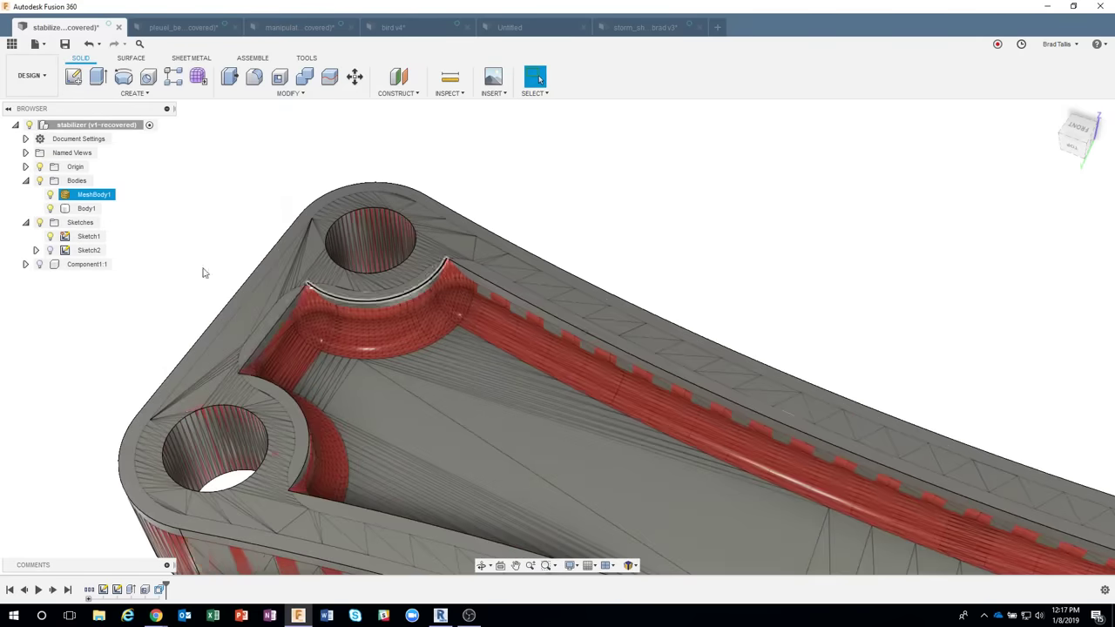
Fillet the vertical pocket edge where the curved wall meets the long side wall, using a 10 mm radius matched against the displayed mesh.
click(49, 195)
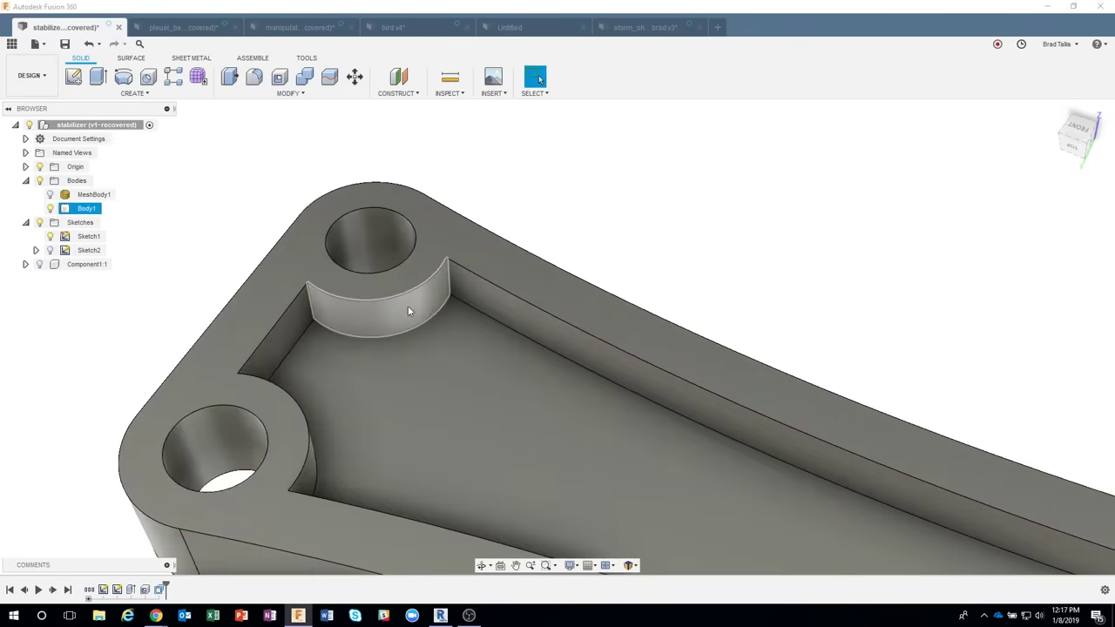
right_click(449, 289)
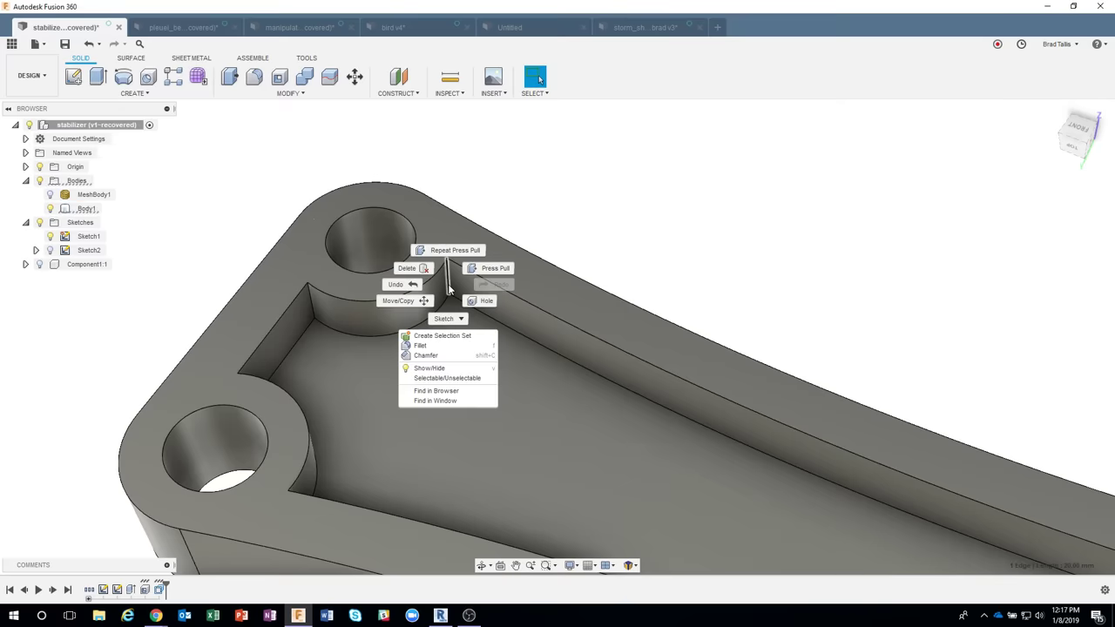
click(420, 345)
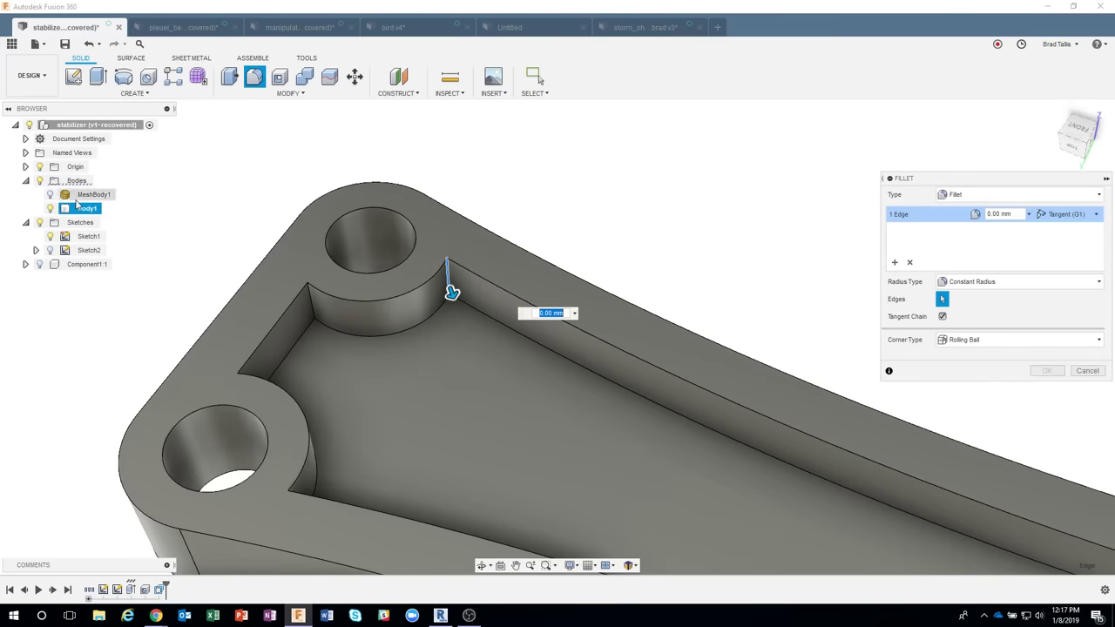
click(51, 195)
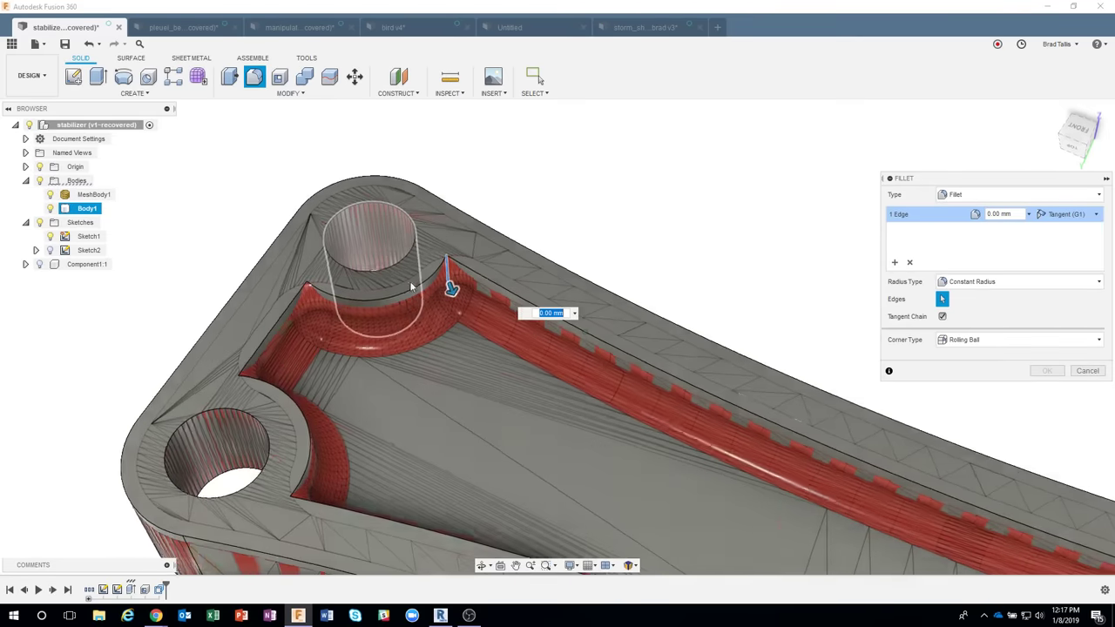
drag(443, 251, 460, 296)
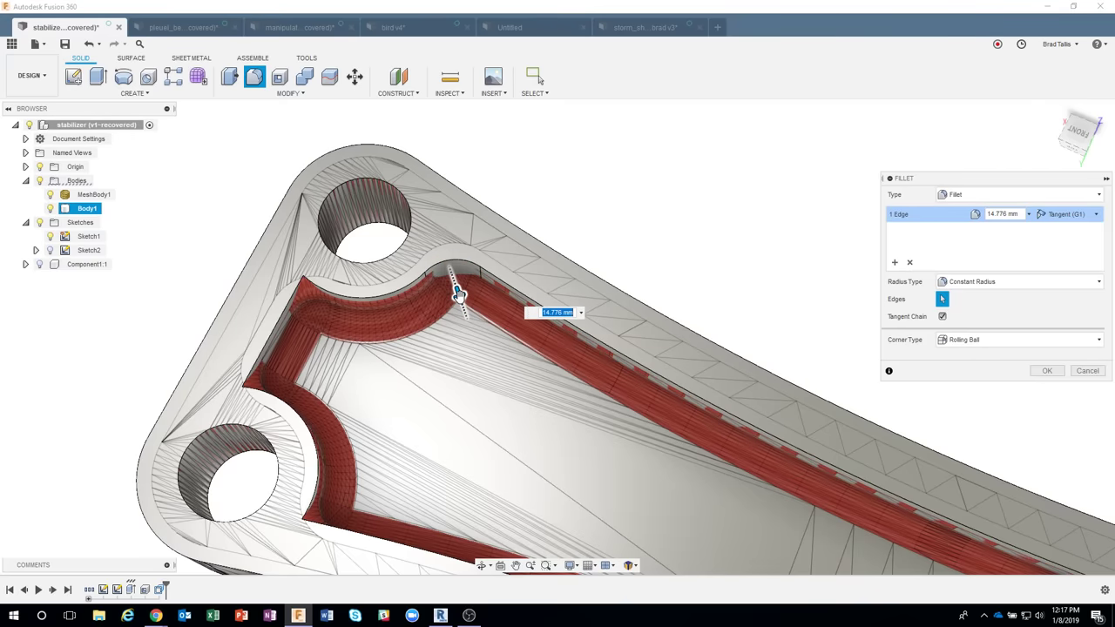
scroll(463, 270, up, 1)
scroll(464, 270, up, 3)
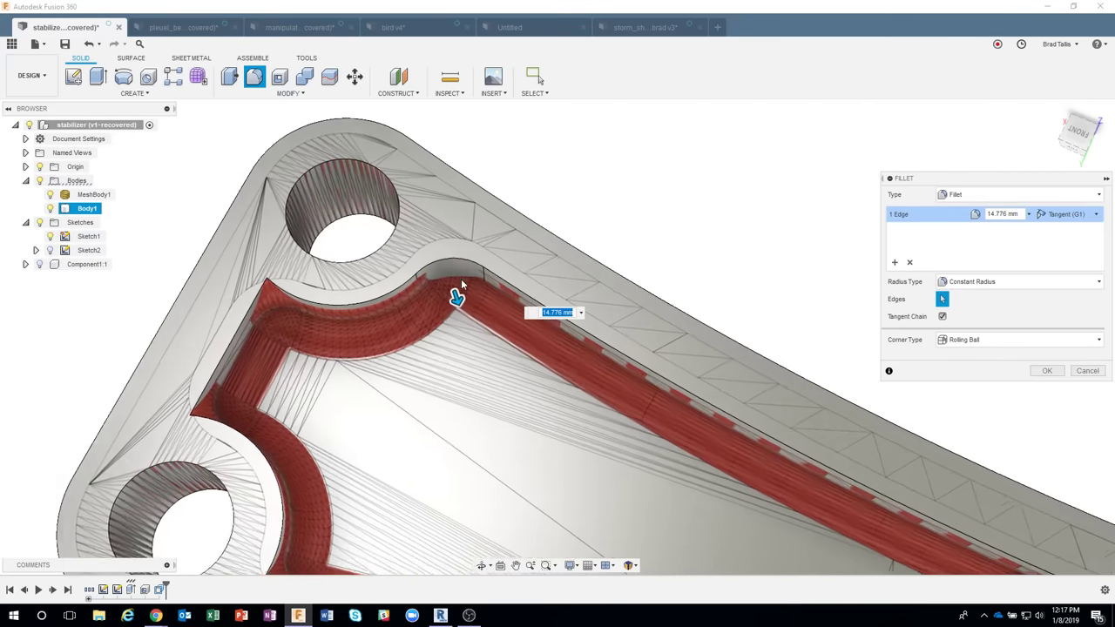
mouse_move(455, 300)
mouse_down()
mouse_move(456, 290)
mouse_move(447, 300)
mouse_up()
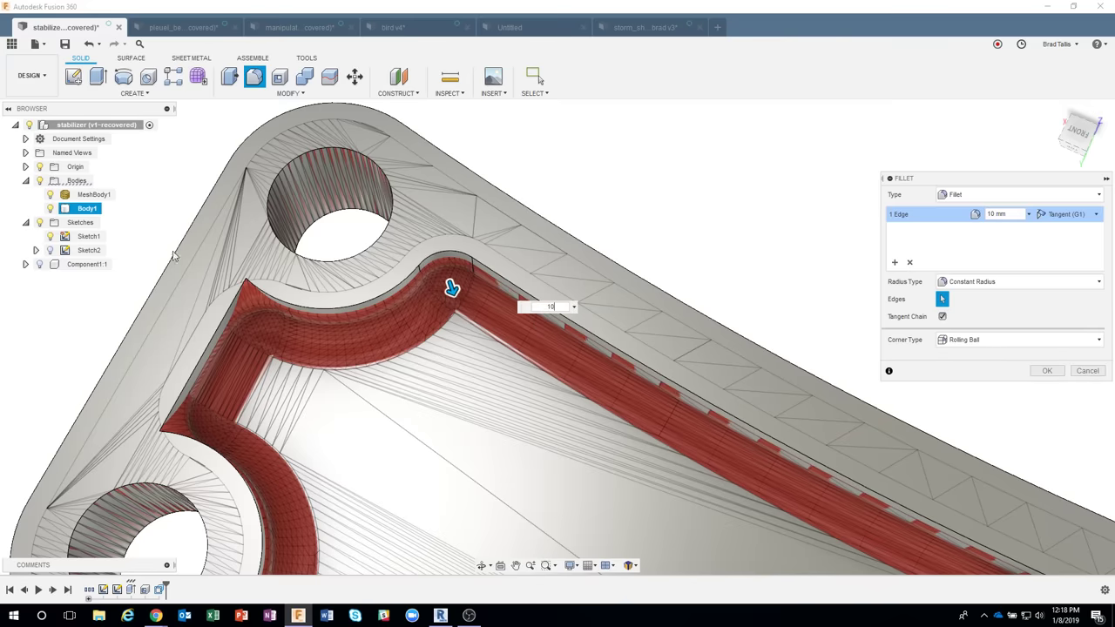
Hide the mesh, add the remaining vertical pocket corner edges for eight in total, and complete the 10 mm fillet.
click(50, 194)
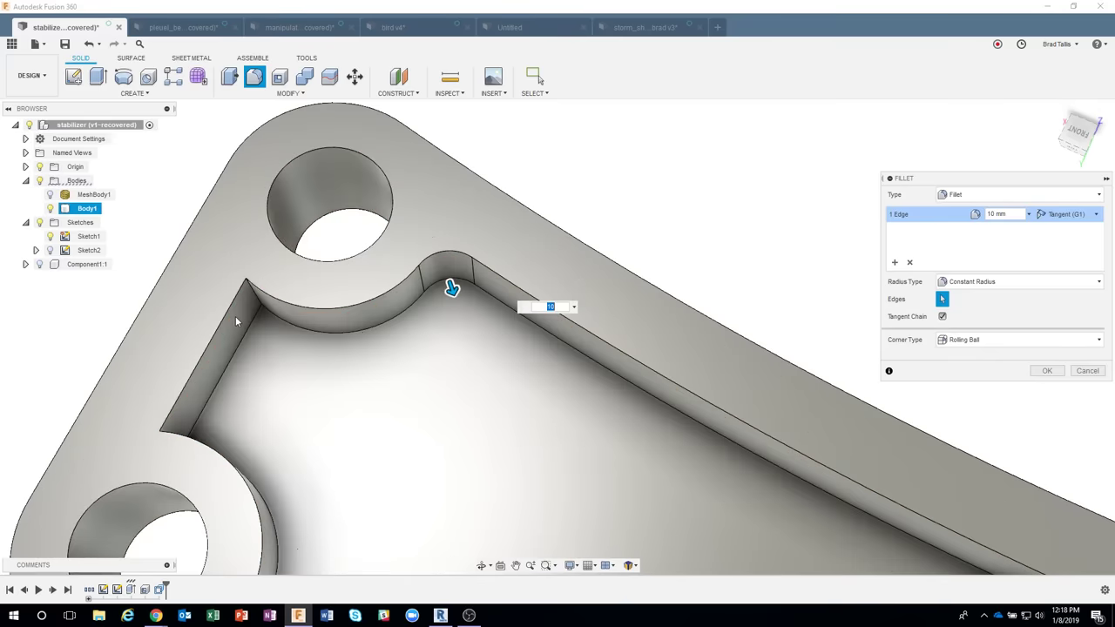
click(254, 303)
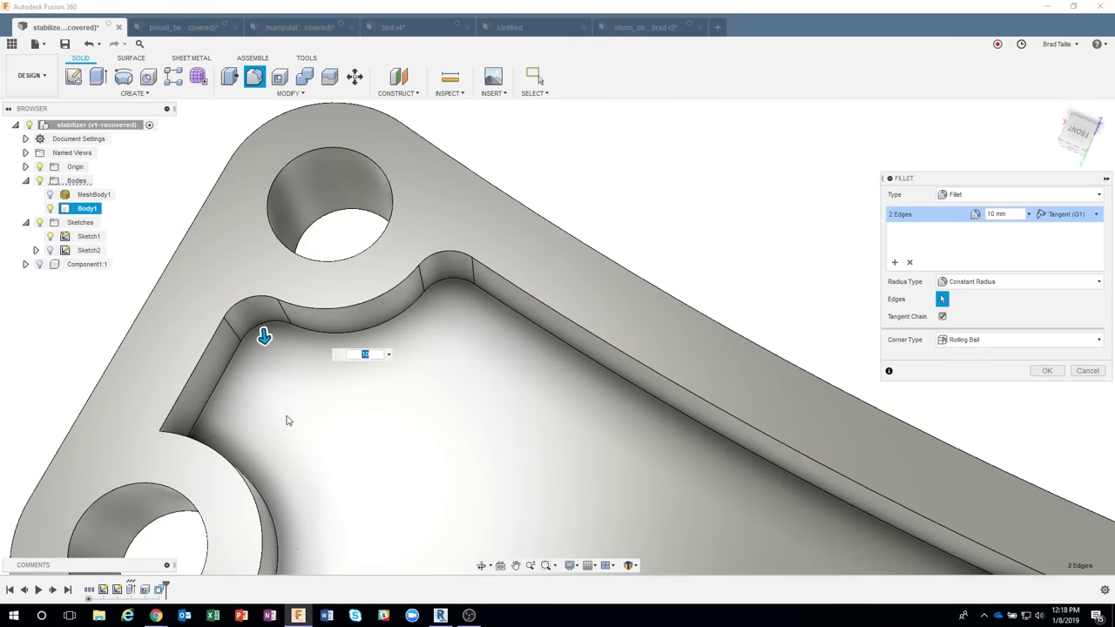
click(171, 444)
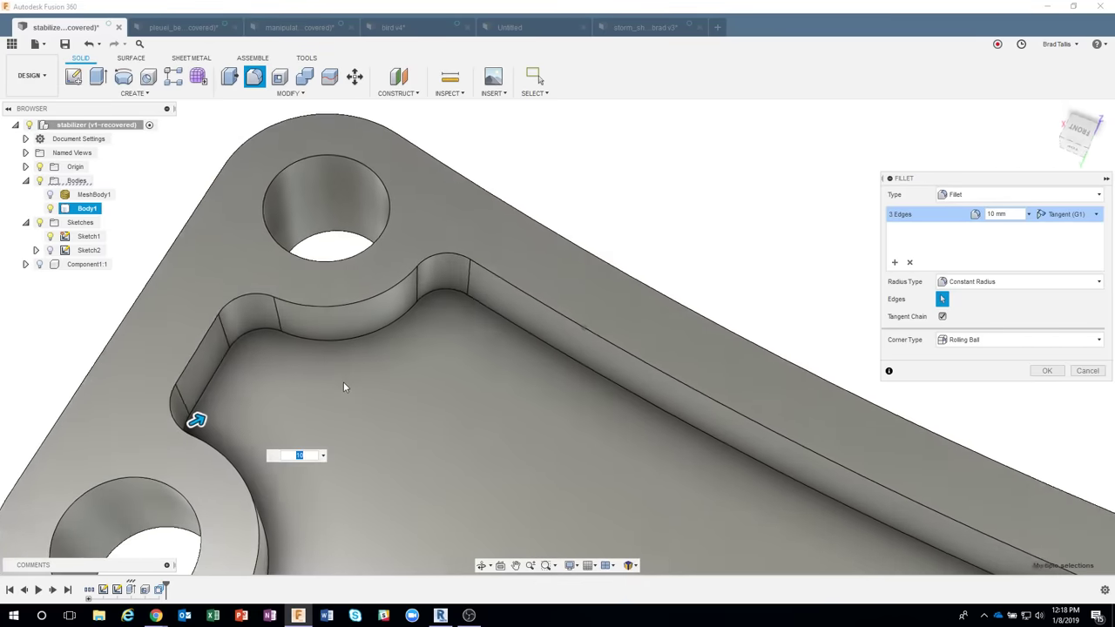
shift+middle_drag(343, 381, 350, 221)
scroll(362, 390, down, 4)
click(449, 218)
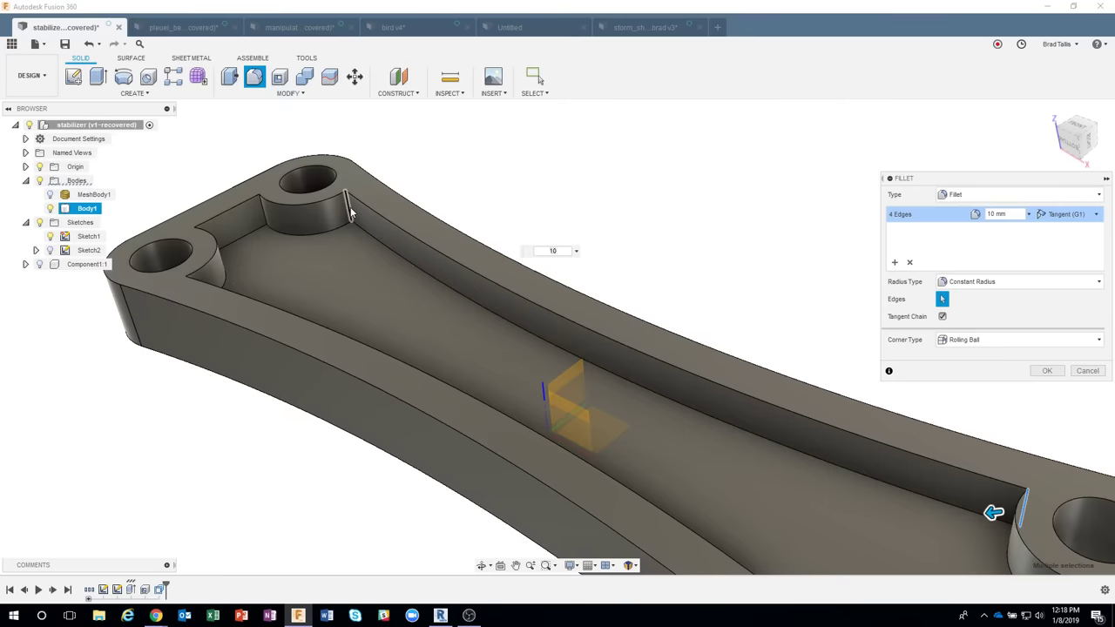
click(348, 209)
click(263, 214)
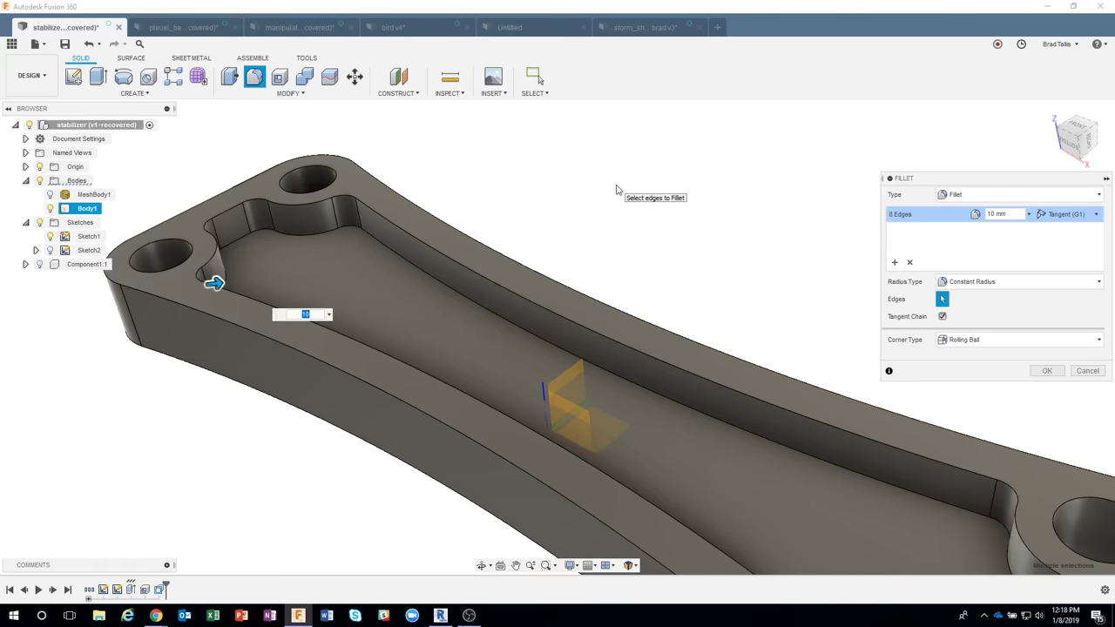
scroll(604, 186, down, 5)
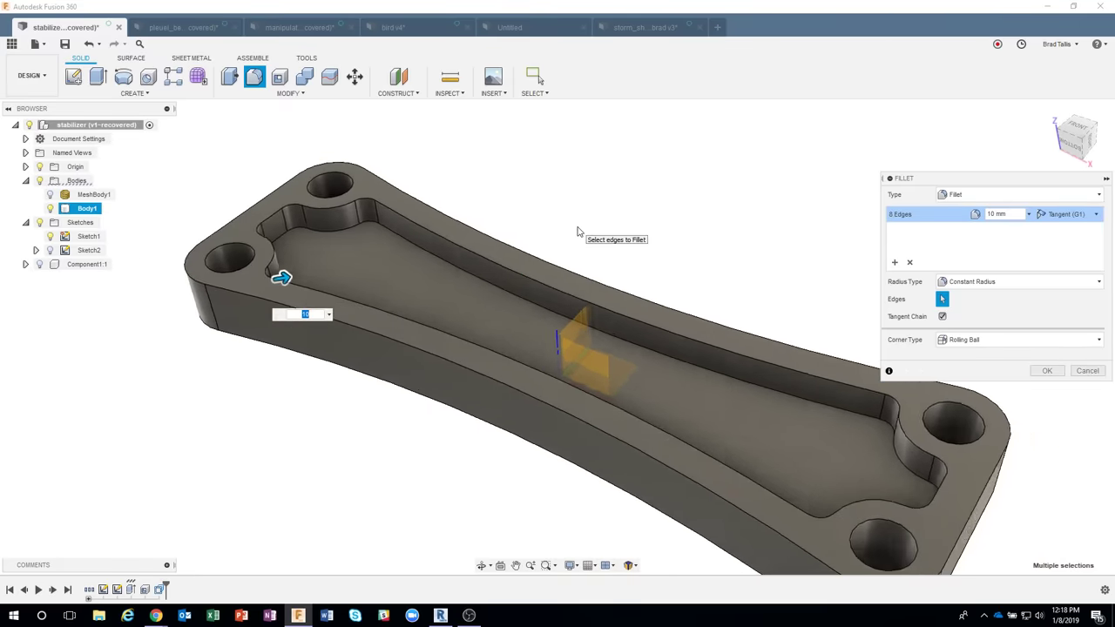
click(1047, 370)
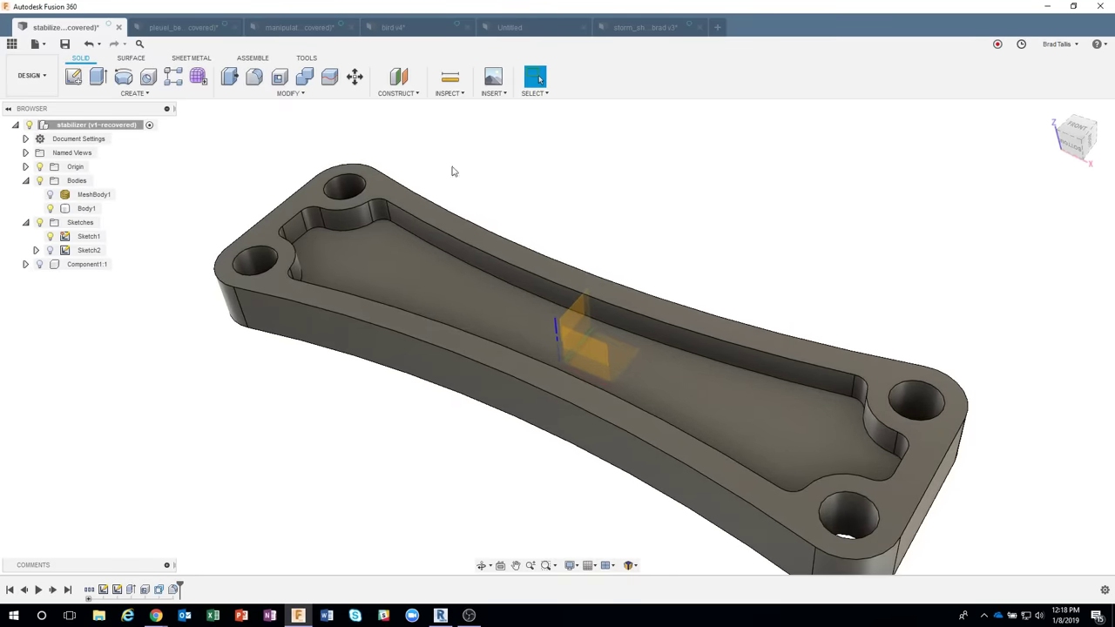
Show the mesh over the solid to compare the pocket's floor edge, and hide the mesh again.
click(51, 195)
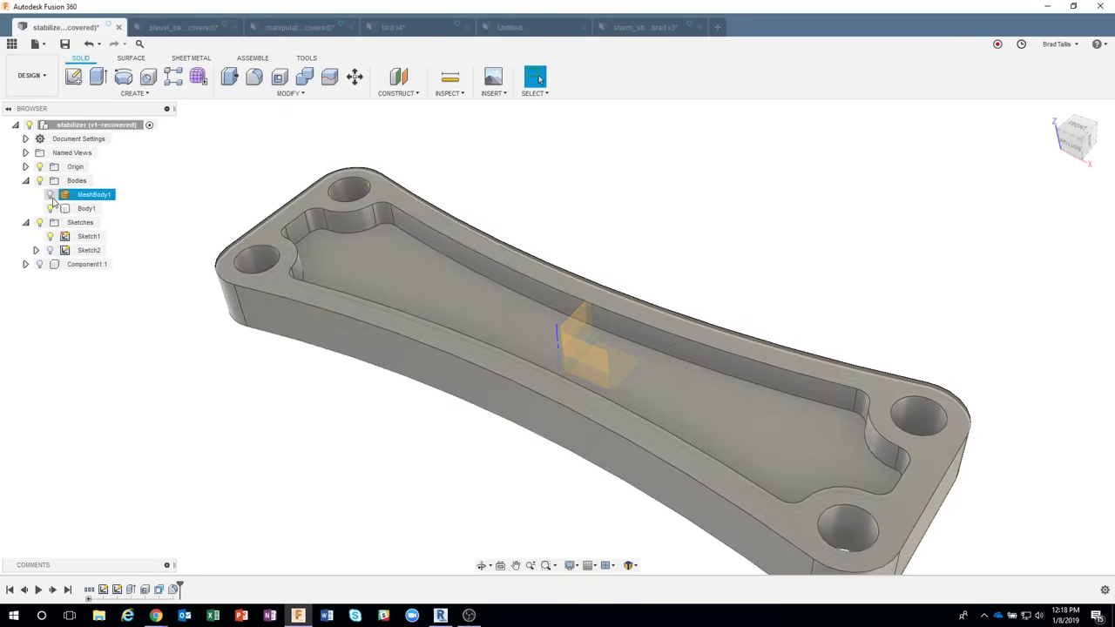
click(51, 195)
click(433, 258)
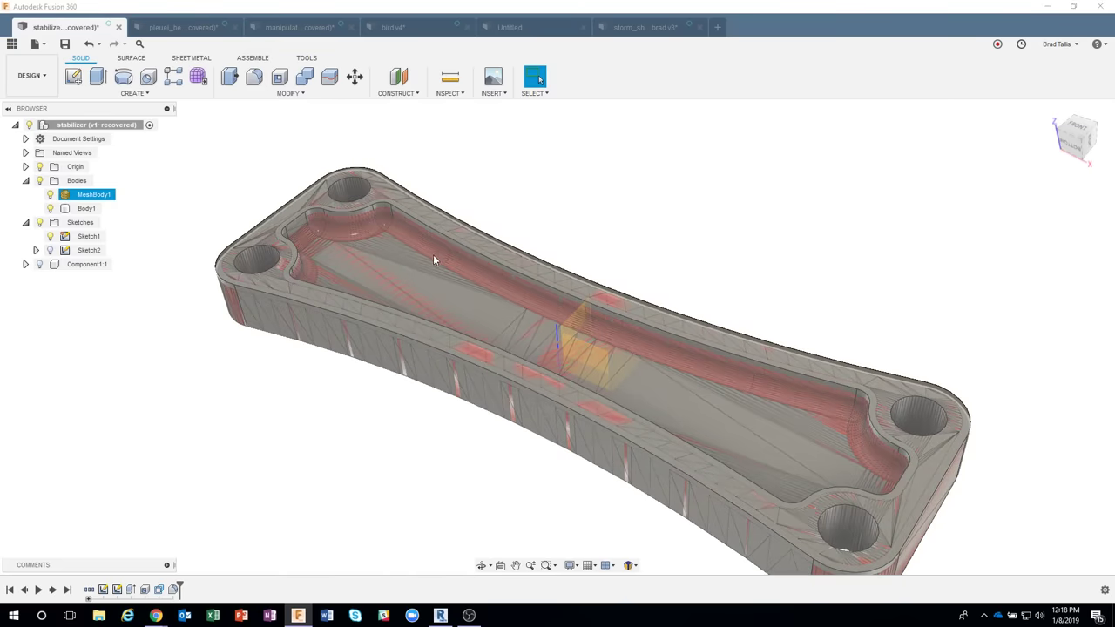
scroll(468, 182, up, 5)
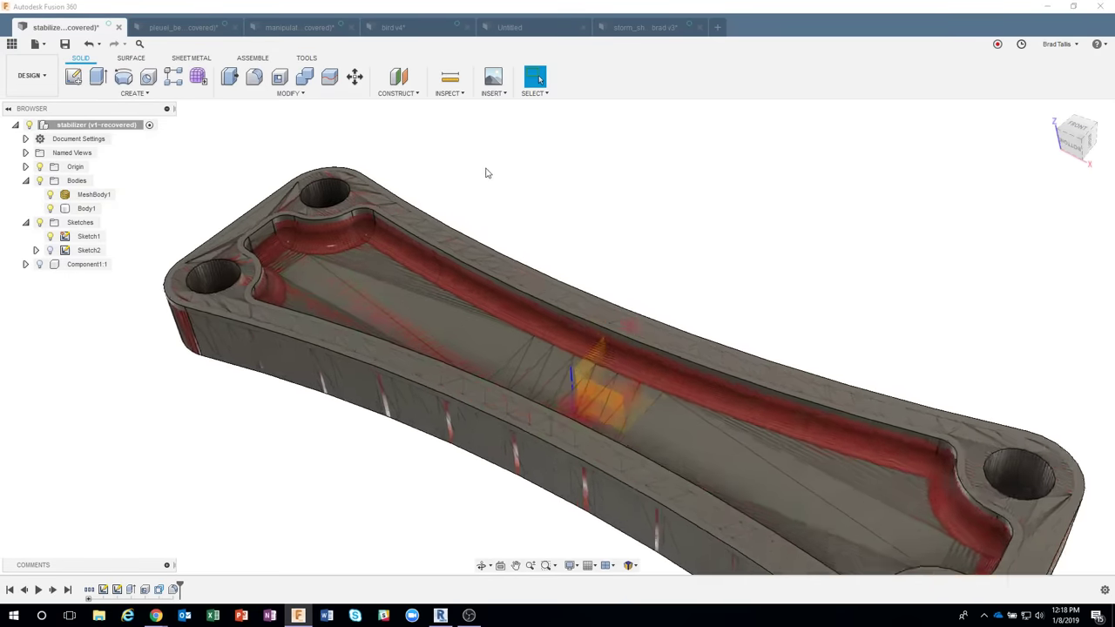
key(Escape)
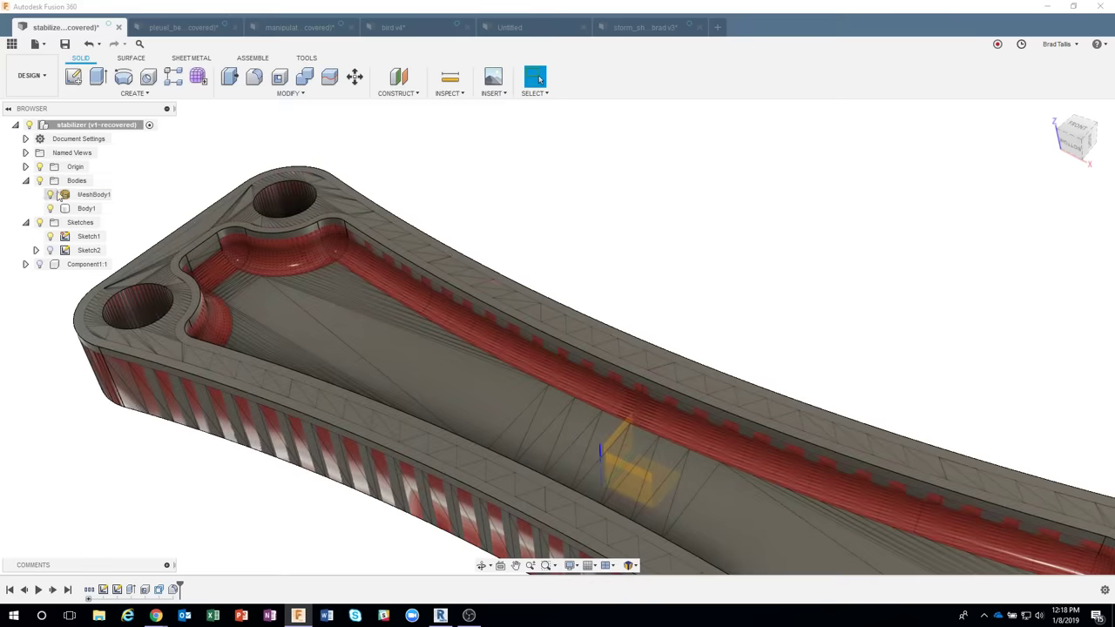
click(51, 195)
Fillet the tangent edge chain around the pocket floor with a 10 mm constant radius, matching it against the displayed mesh.
click(380, 290)
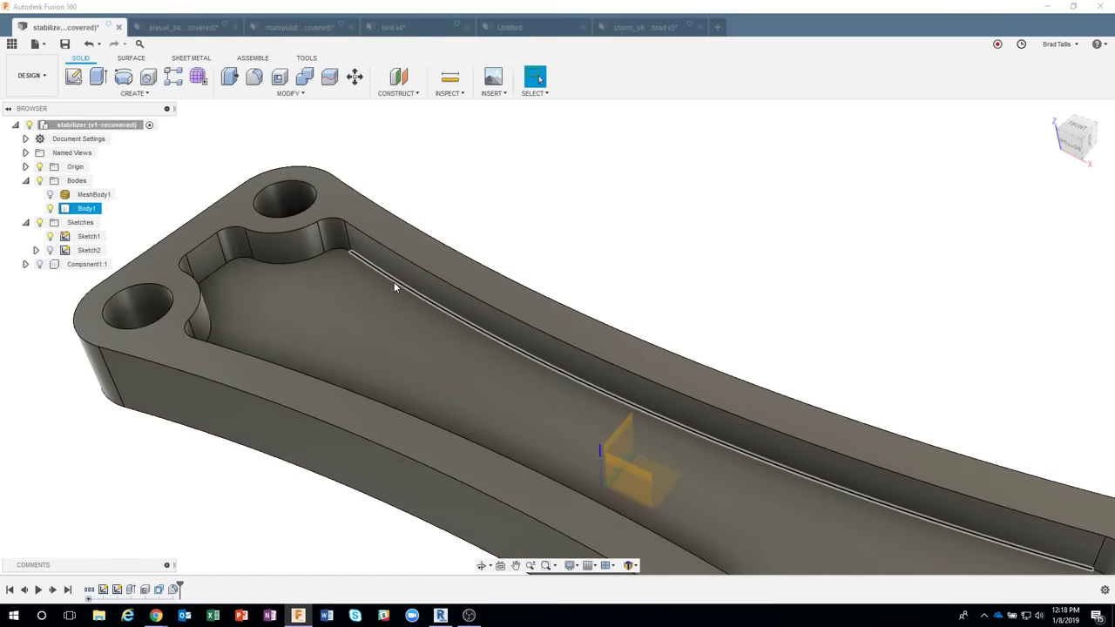
click(393, 283)
right_click(394, 286)
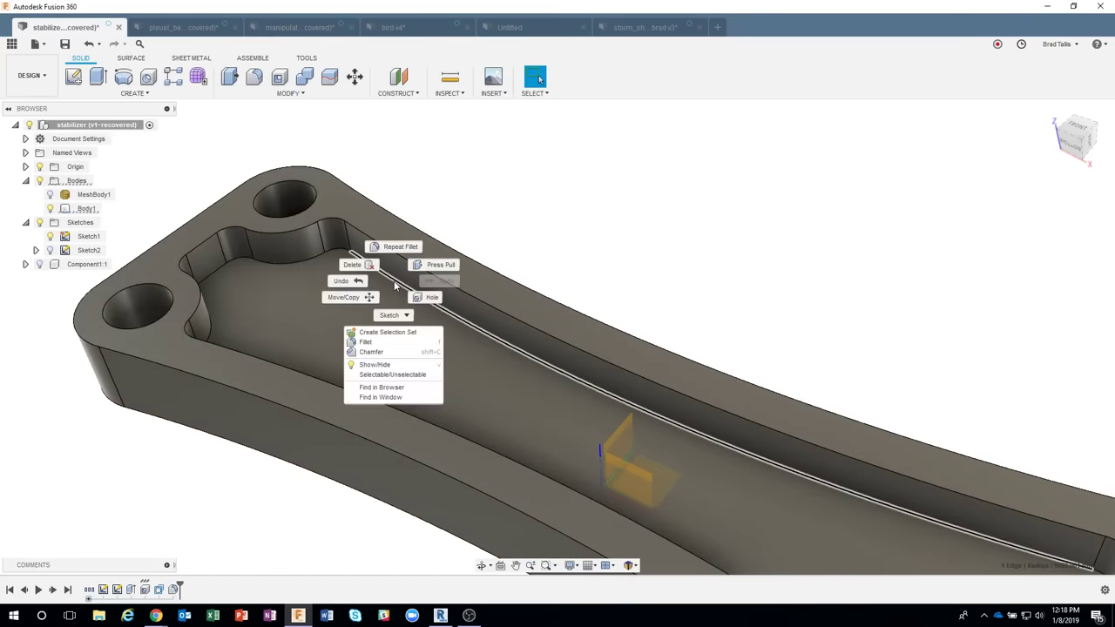
click(370, 342)
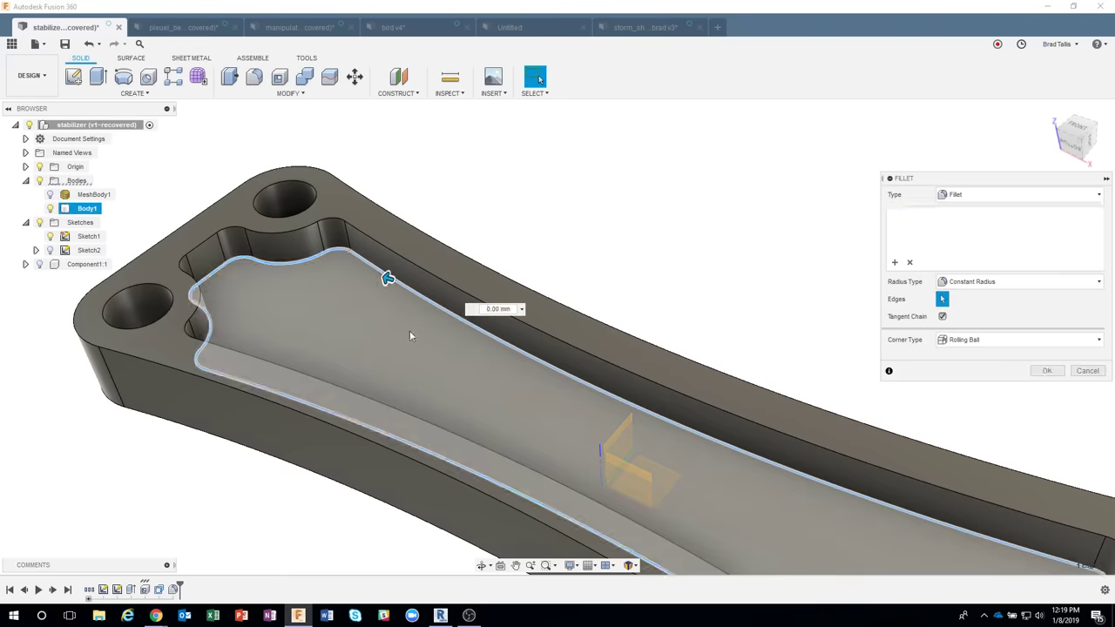
scroll(612, 224, up, 2)
scroll(659, 194, down, 3)
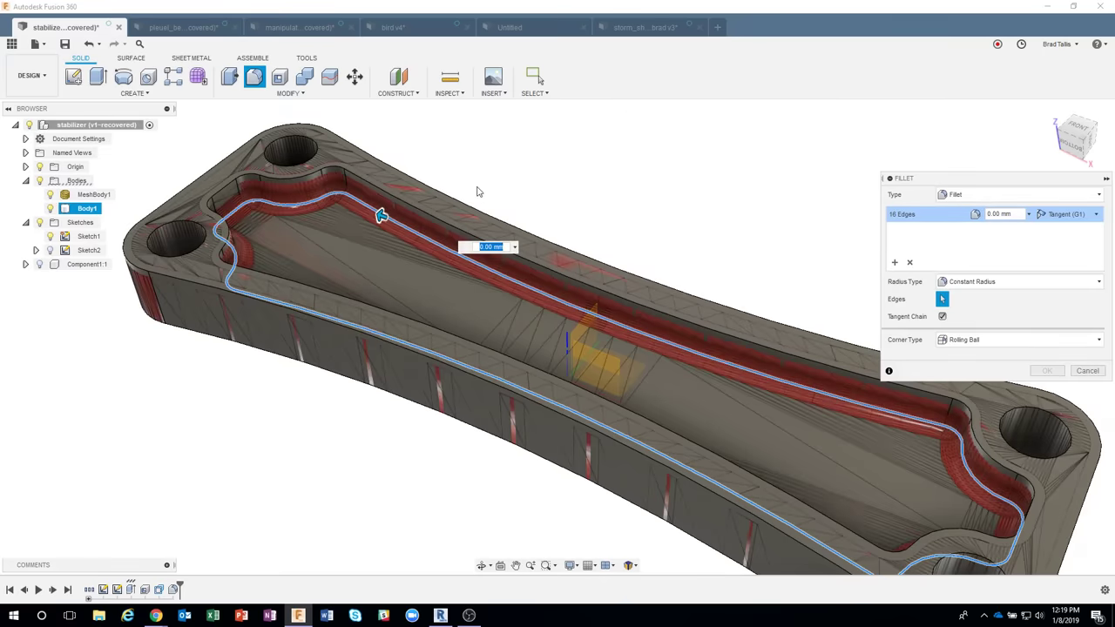
scroll(374, 218, up, 3)
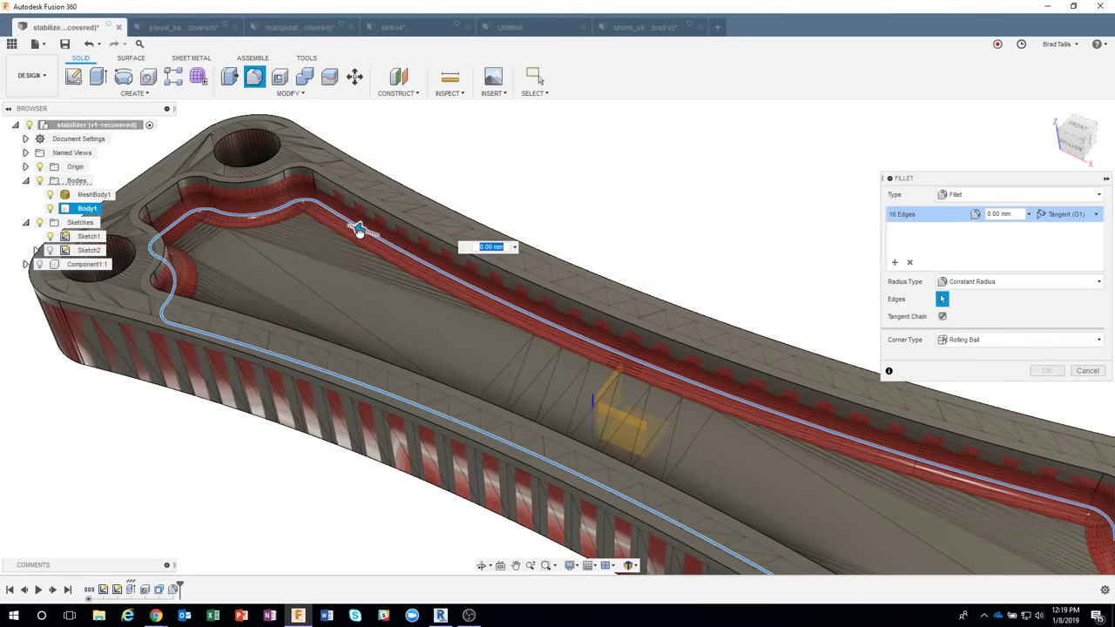
drag(359, 230, 354, 228)
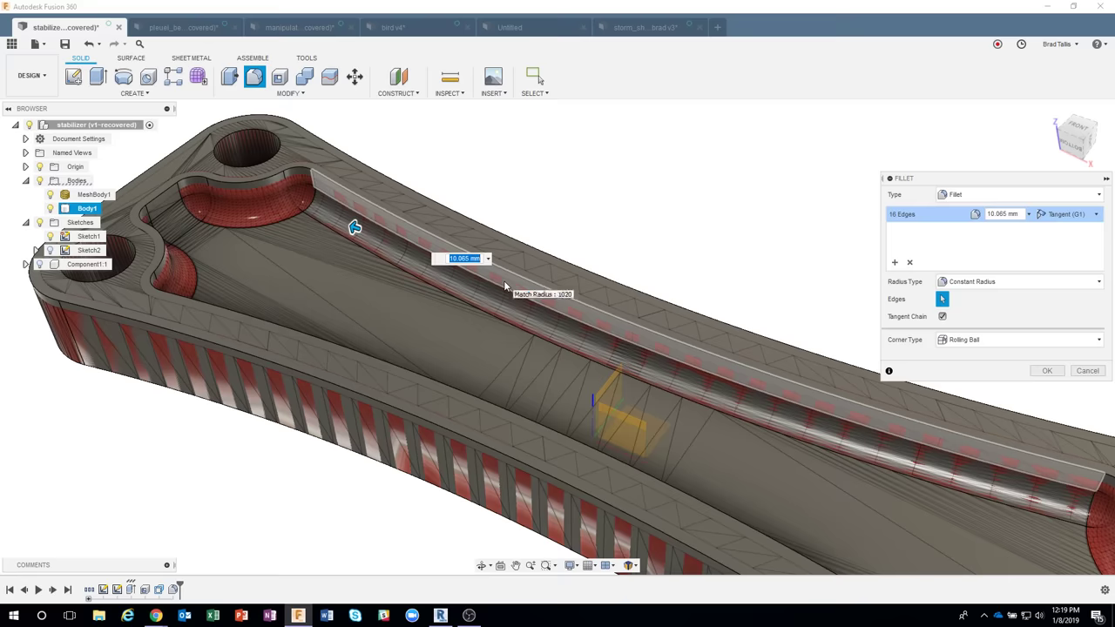
text(10)
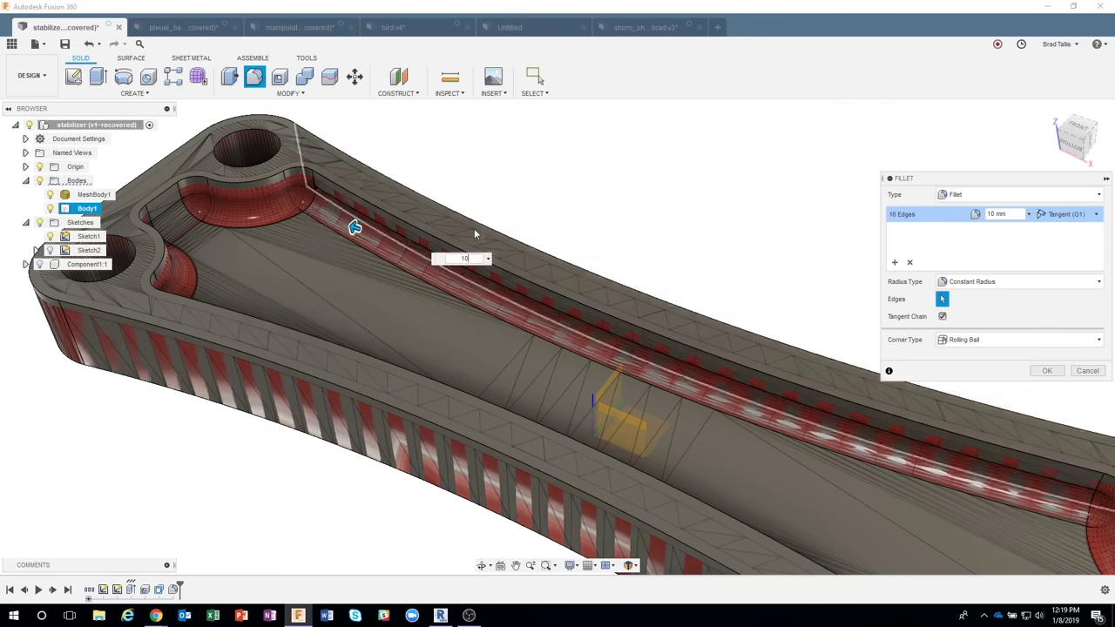
shift+middle_drag(474, 233, 580, 182)
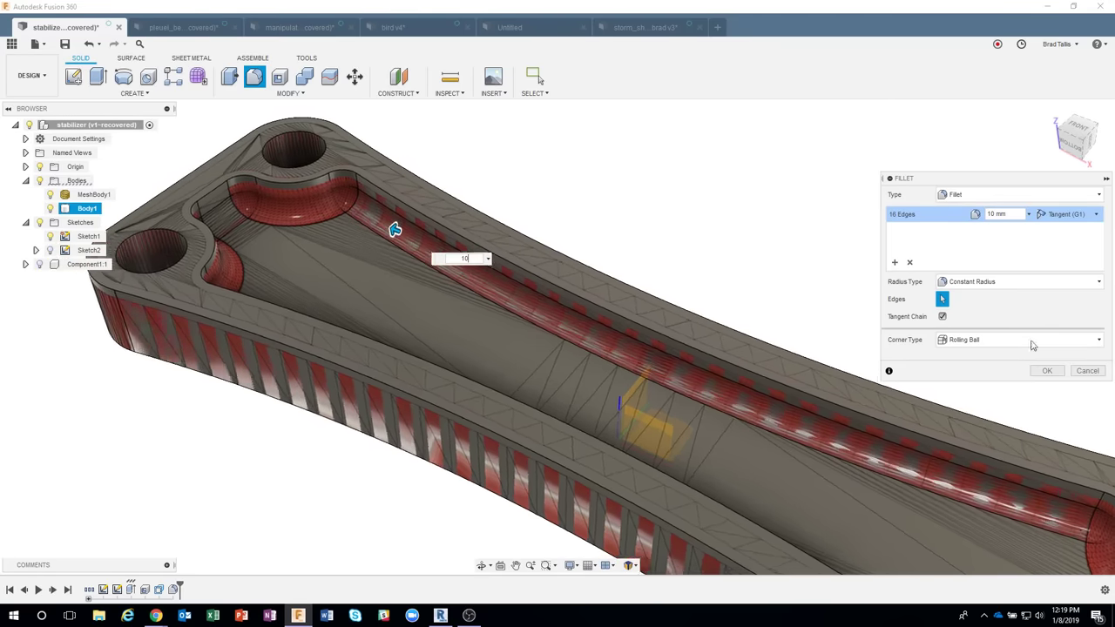
shift+middle_drag(1030, 345, 1045, 364)
click(1046, 370)
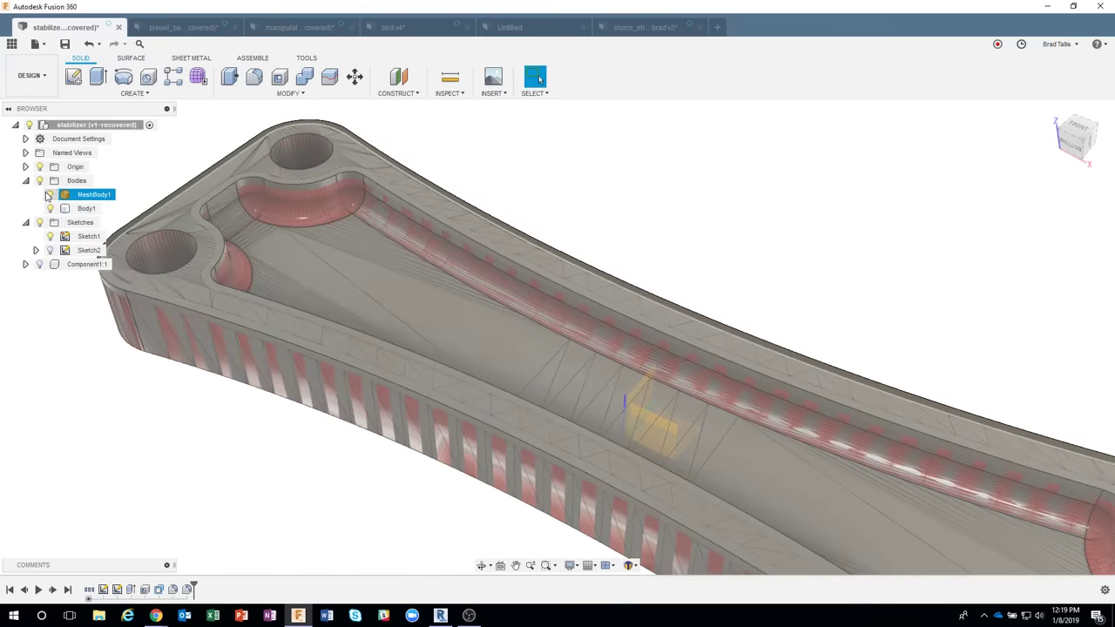
Hide the mesh body and inspect the fillet around the pocket floor on the solid.
click(49, 194)
shift+middle_drag(383, 217, 489, 303)
shift+middle_drag(277, 174, 341, 203)
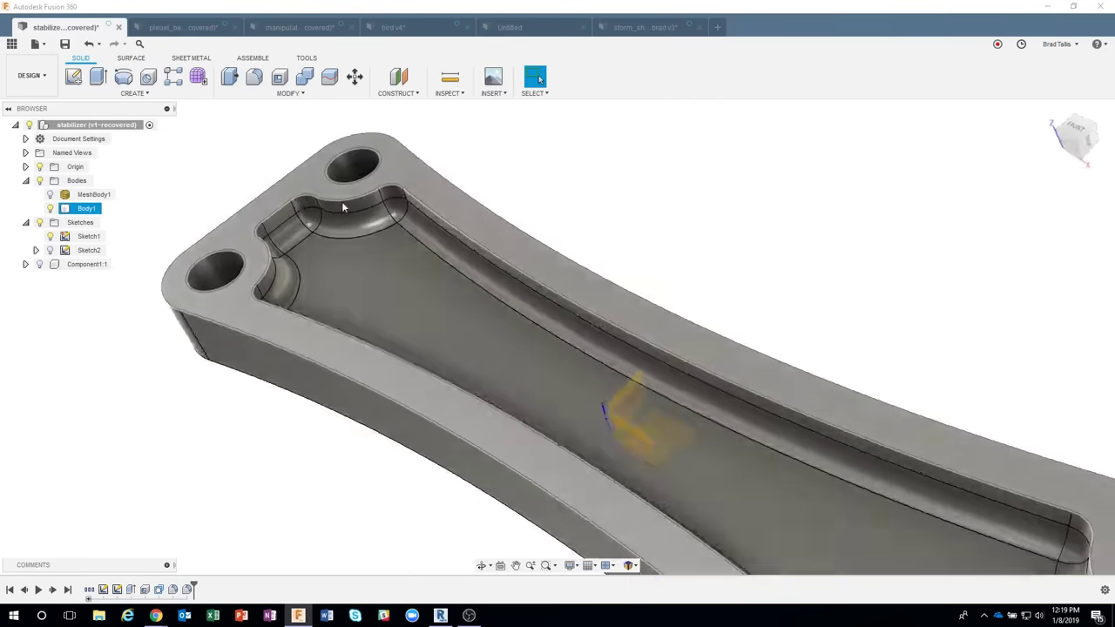
shift+middle_drag(592, 181, 616, 183)
scroll(616, 183, down, 5)
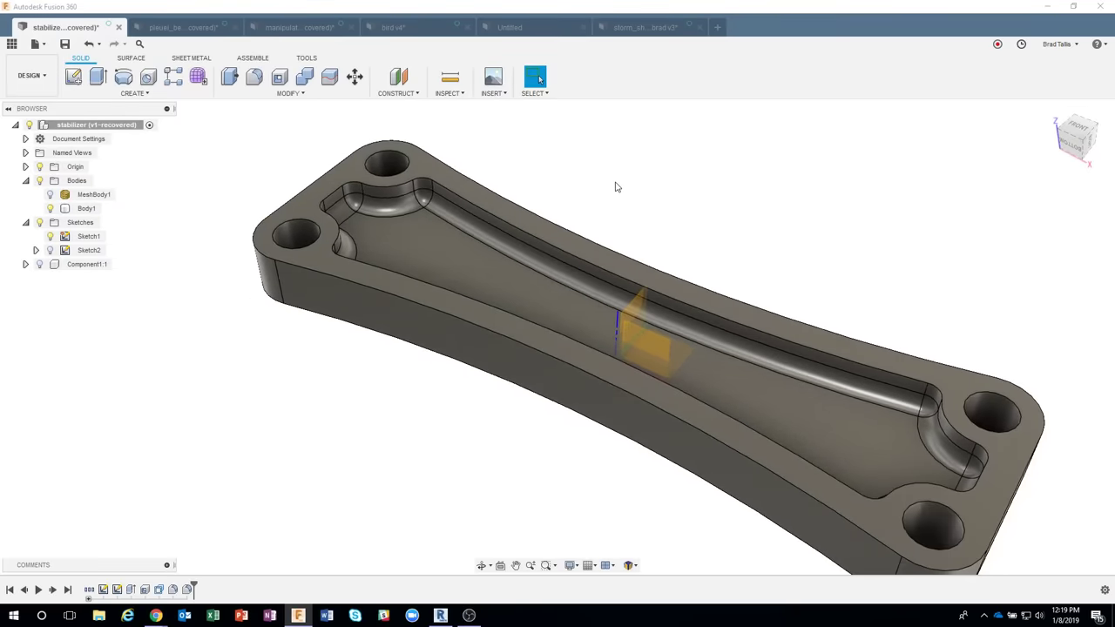
Alternate the visibility of the mesh and solid bodies to compare their upper edges, leaving only the solid displayed.
click(87, 208)
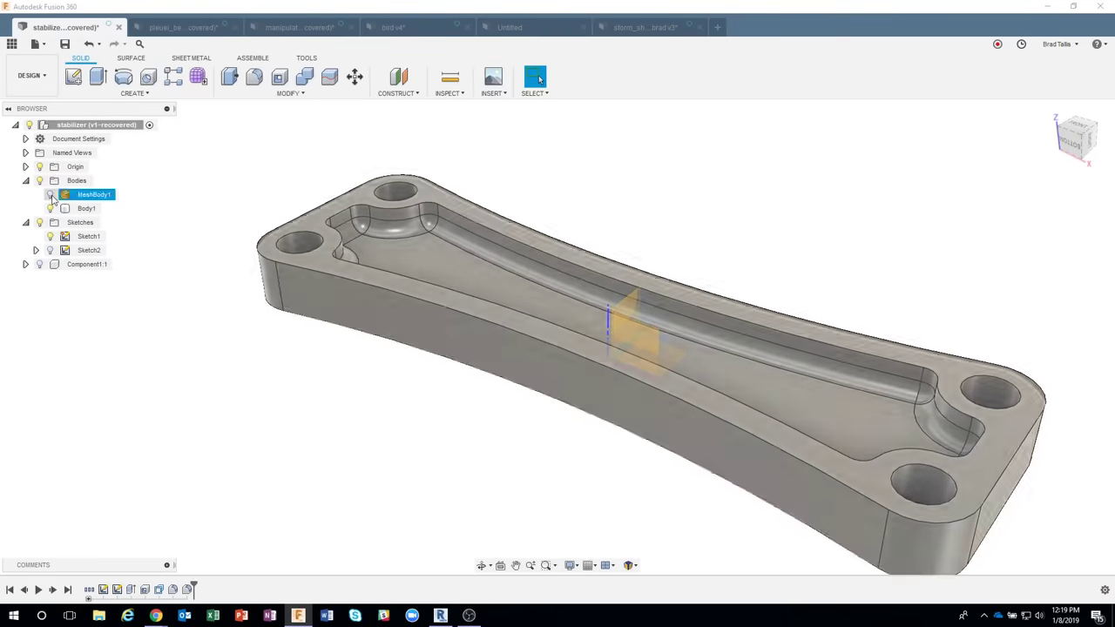
click(50, 208)
click(51, 208)
shift+middle_drag(330, 261, 800, 528)
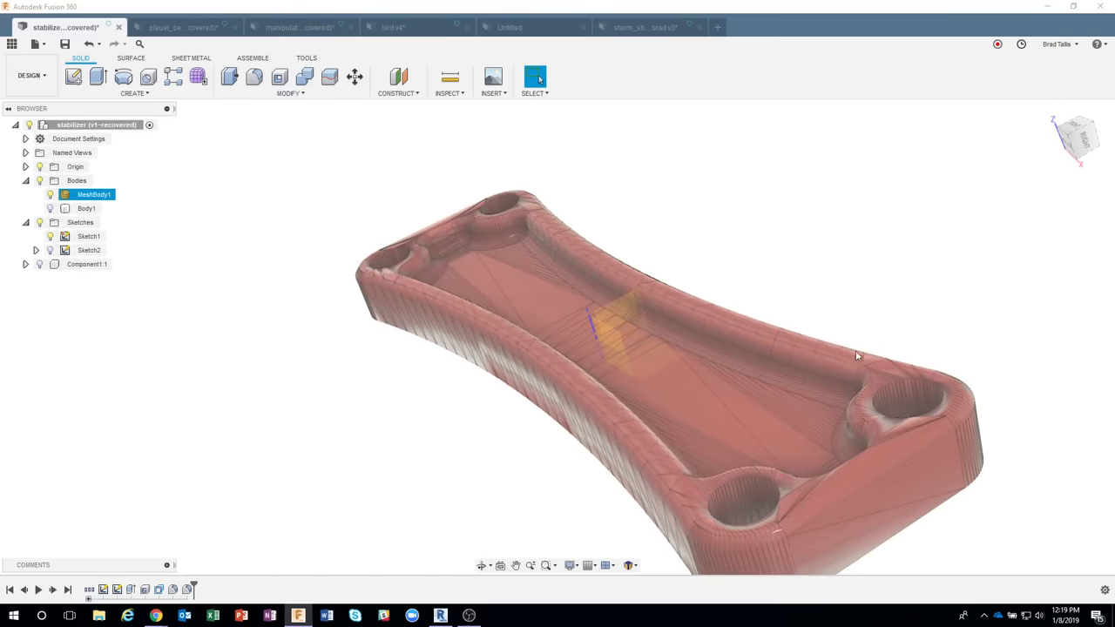
key(Escape)
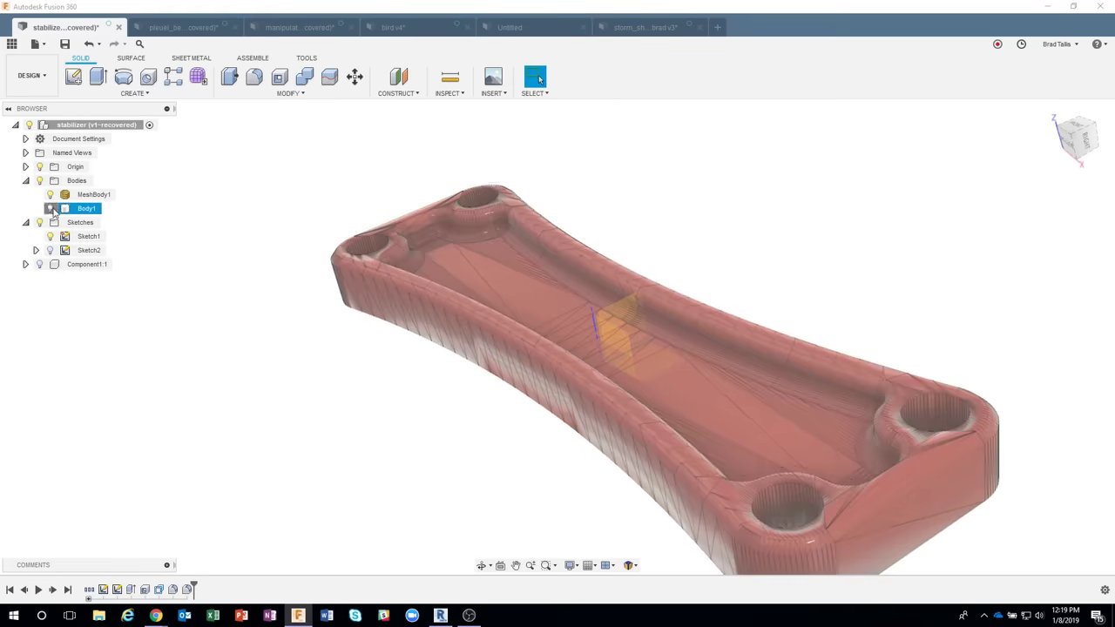
click(50, 208)
click(50, 194)
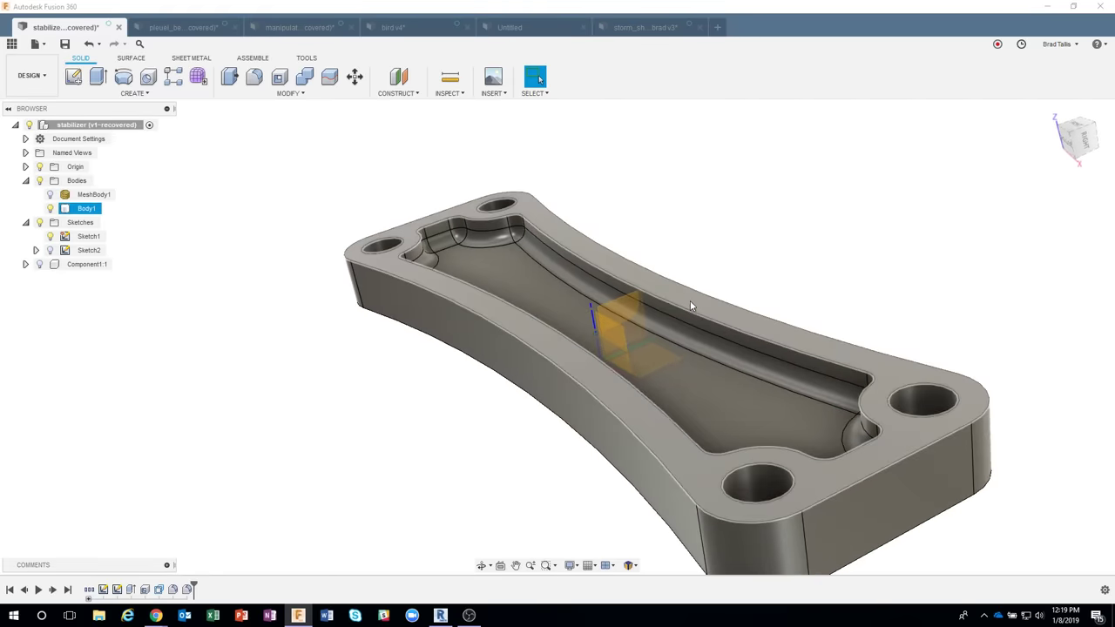
Apply a 5 mm fillet to the edge chain around the pocket's upper rim, judging the radius against the displayed mesh.
right_click(687, 313)
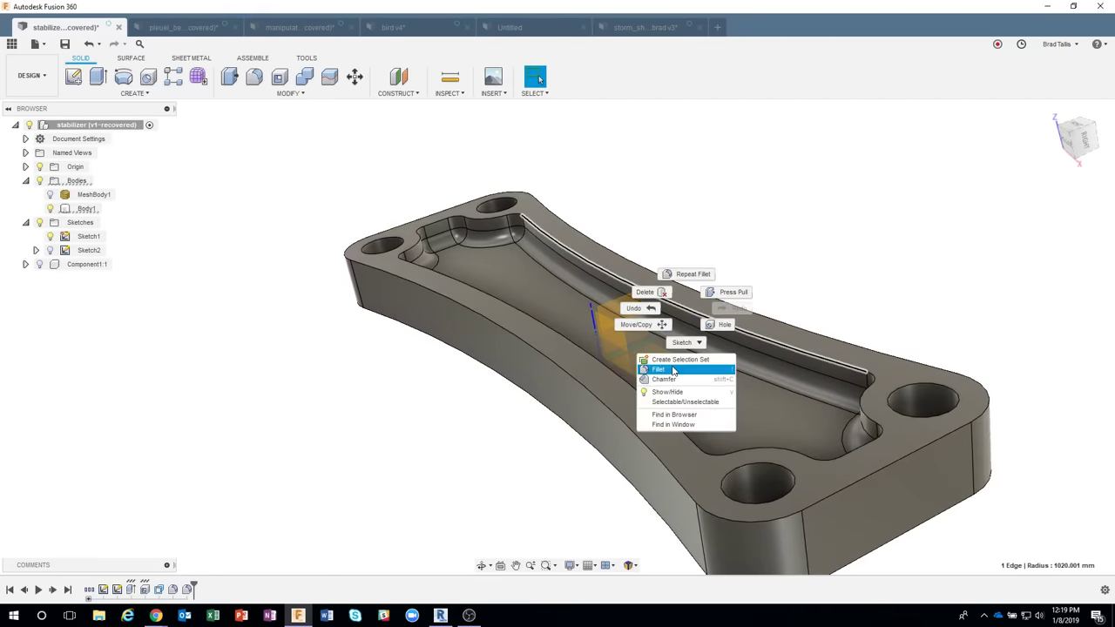
click(672, 371)
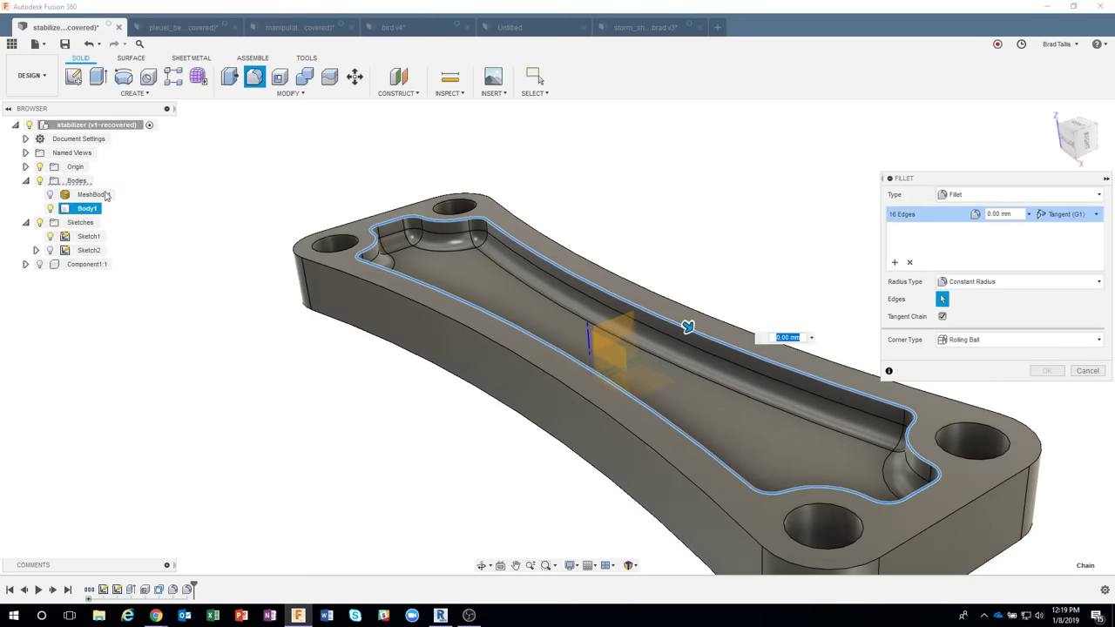
click(51, 195)
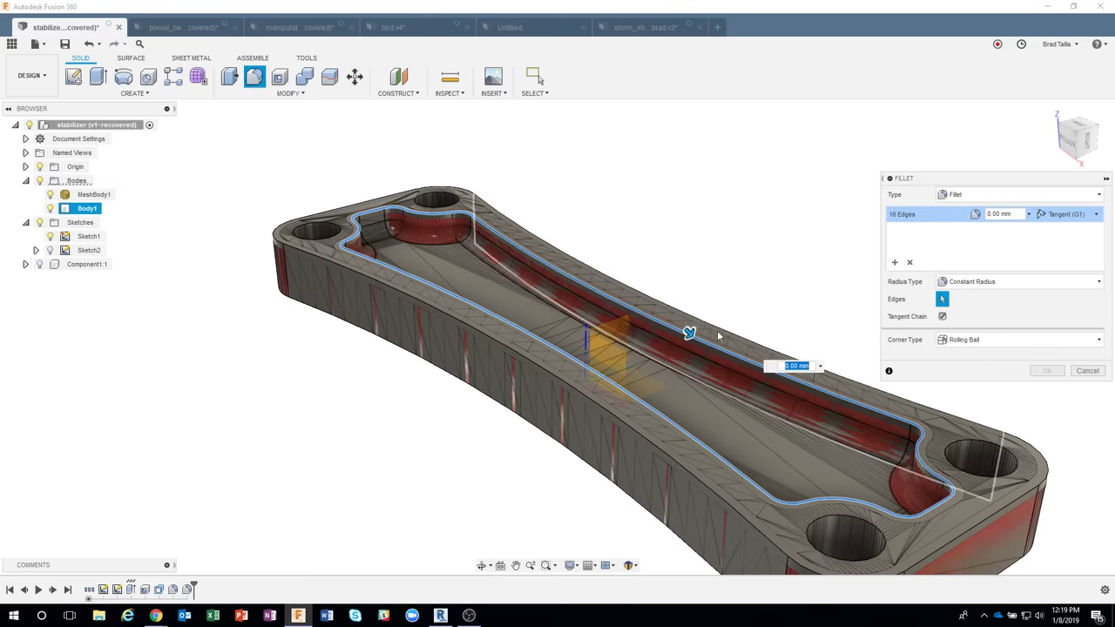
shift+middle_drag(719, 336, 687, 312)
scroll(688, 315, up, 2)
scroll(683, 342, up, 3)
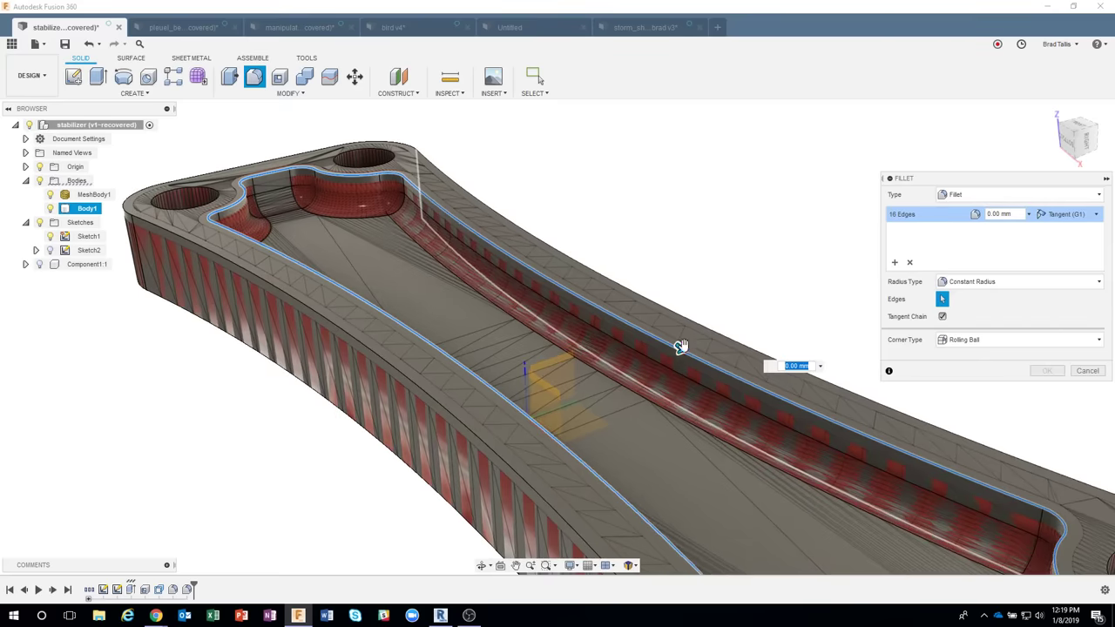
drag(680, 348, 682, 350)
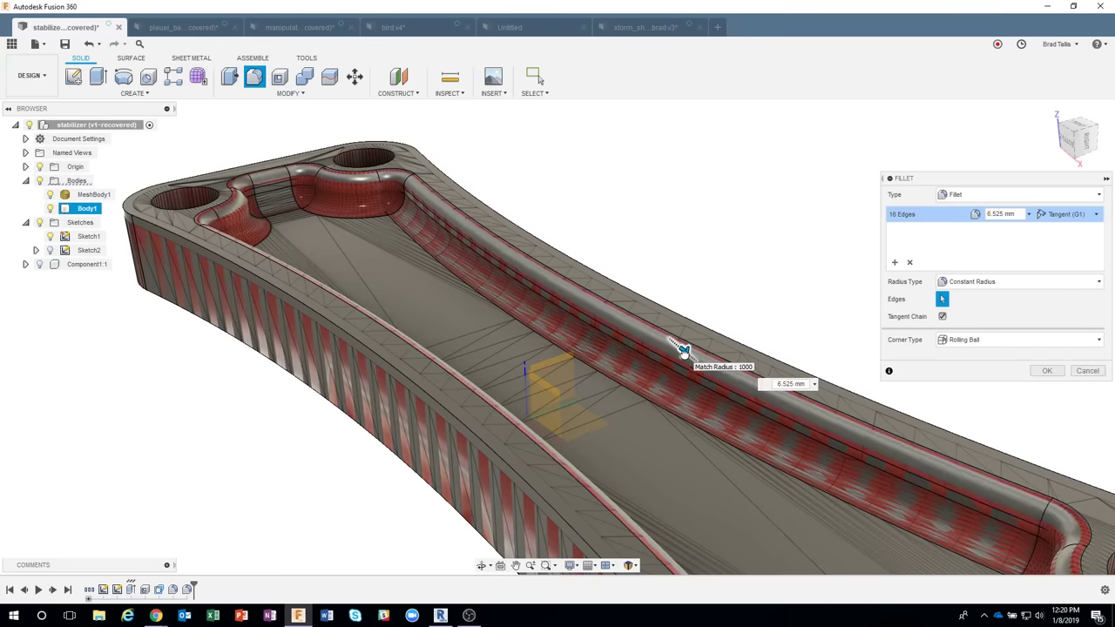
text(5)
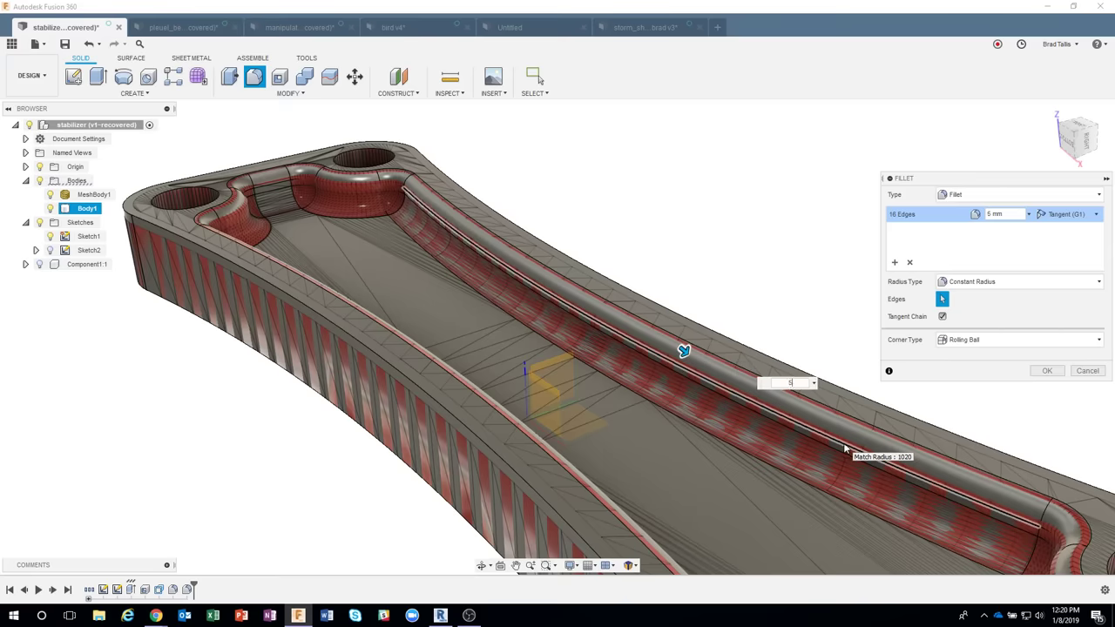
Add the body's outer upper edge chain to the 5 mm fillet and complete it.
click(458, 424)
shift+middle_drag(705, 272, 781, 283)
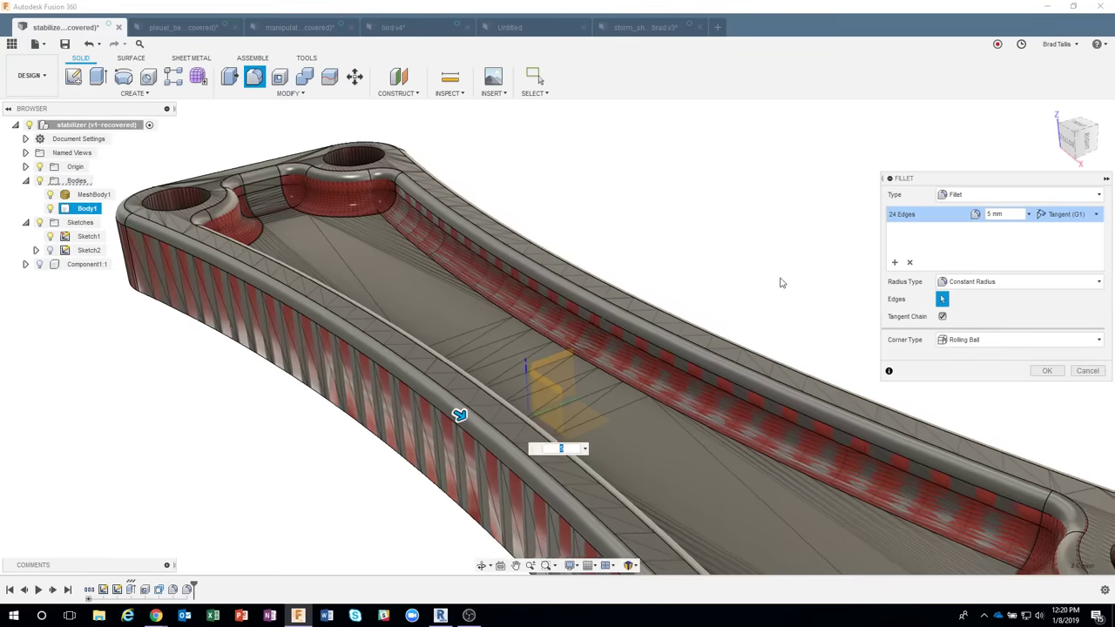
click(1048, 371)
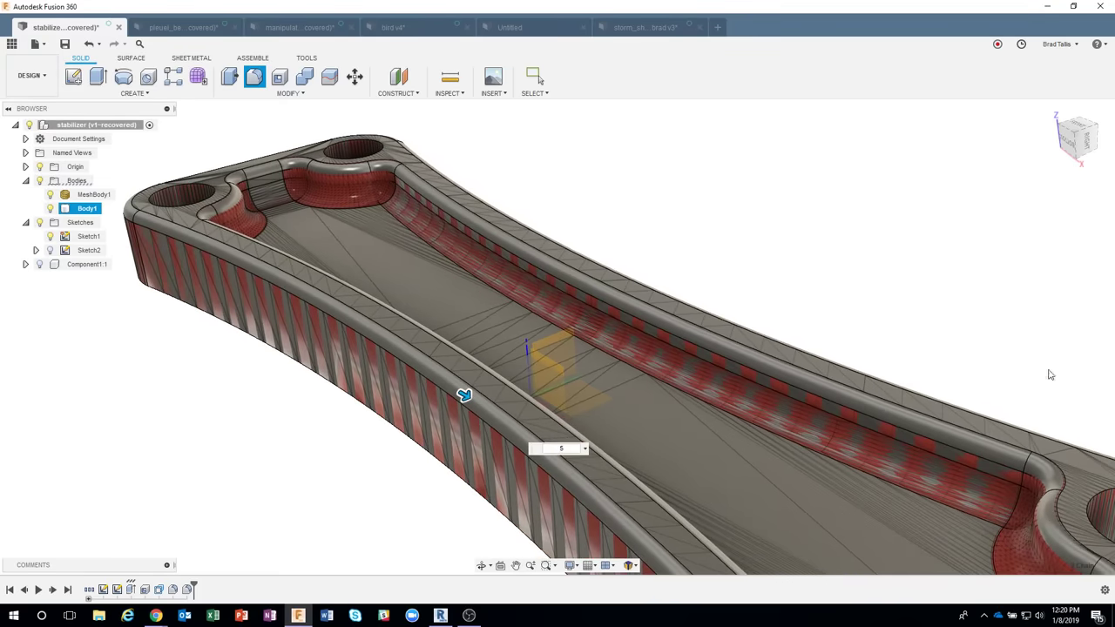
scroll(796, 285, down, 6)
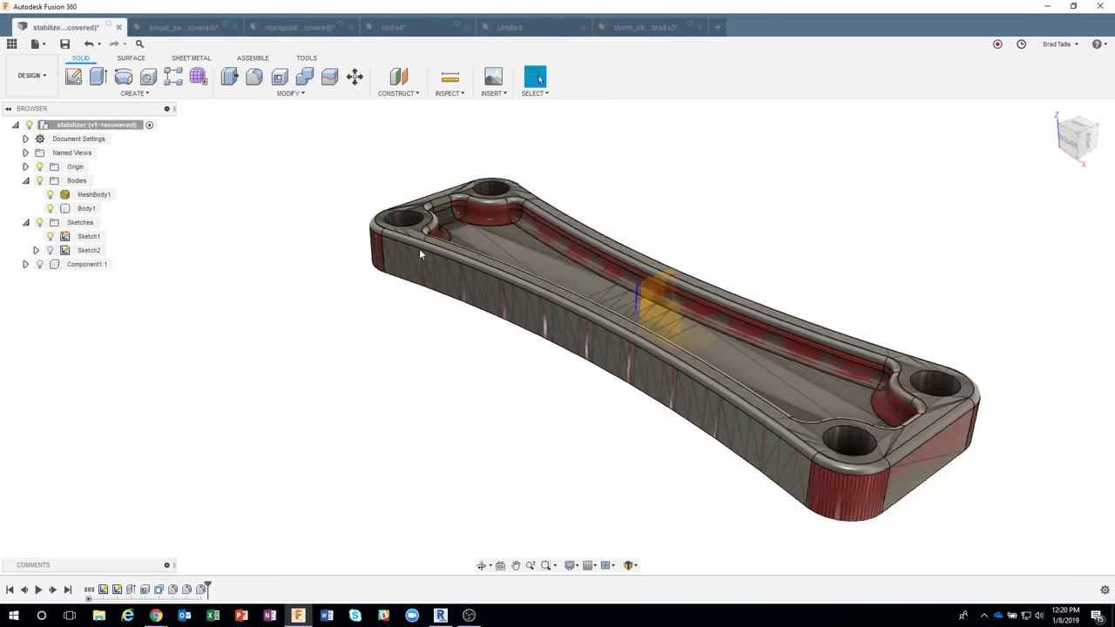
Hide the mesh body and the origin, and review the filleted solid from several angles.
click(50, 195)
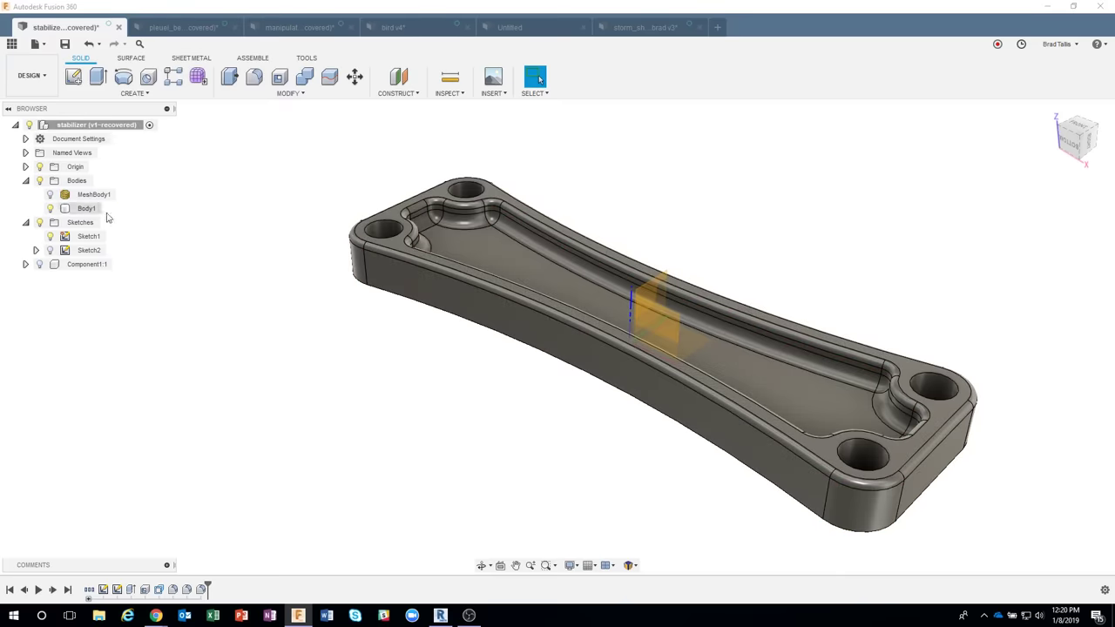
click(40, 166)
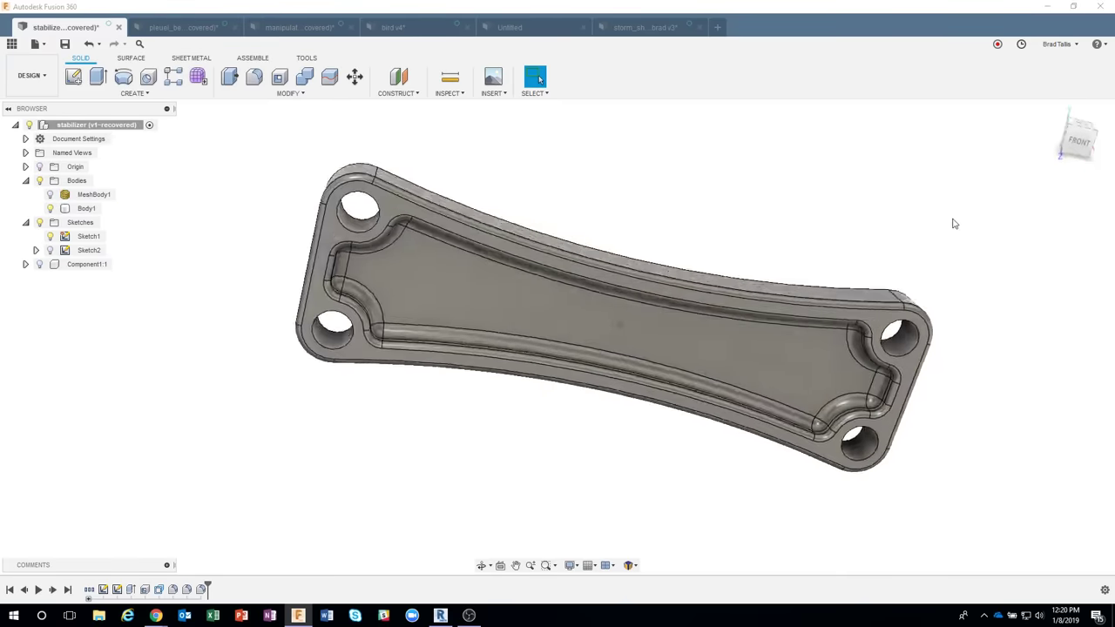
shift+middle_drag(851, 208, 821, 200)
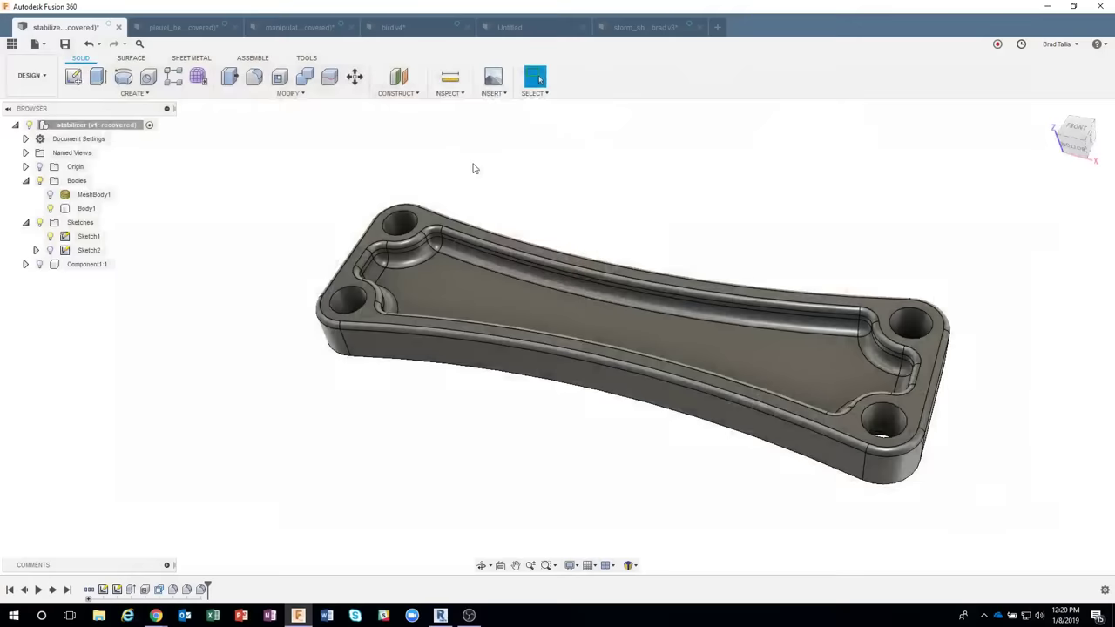
shift+middle_drag(338, 285, 342, 459)
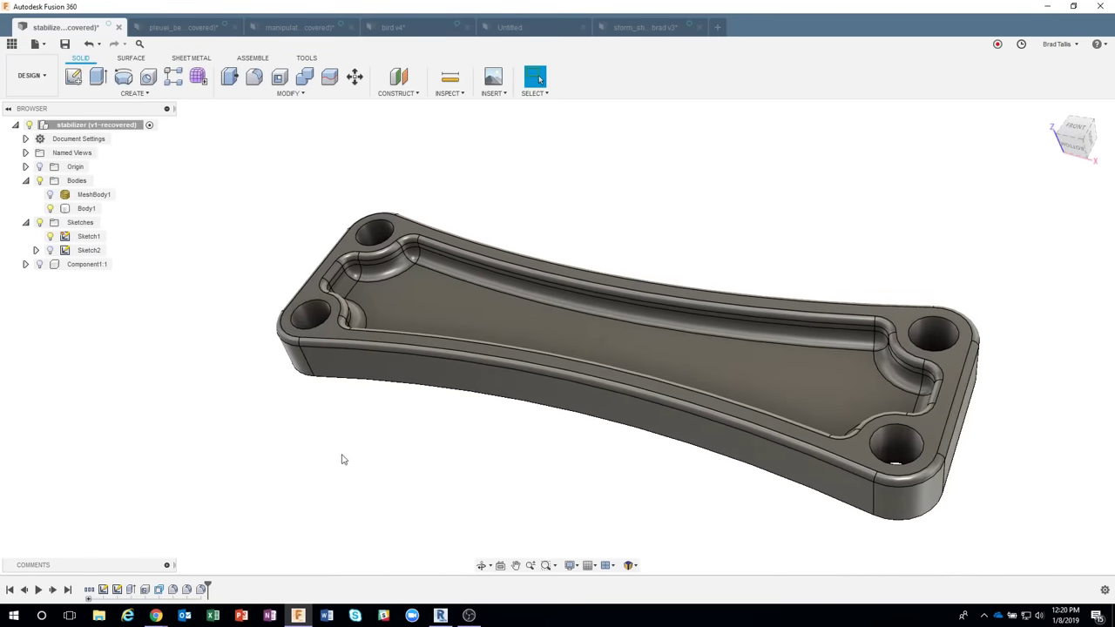
Edit the last fillet on the pocket rim and outer upper edges, changing its radius to 2 mm.
double_click(202, 589)
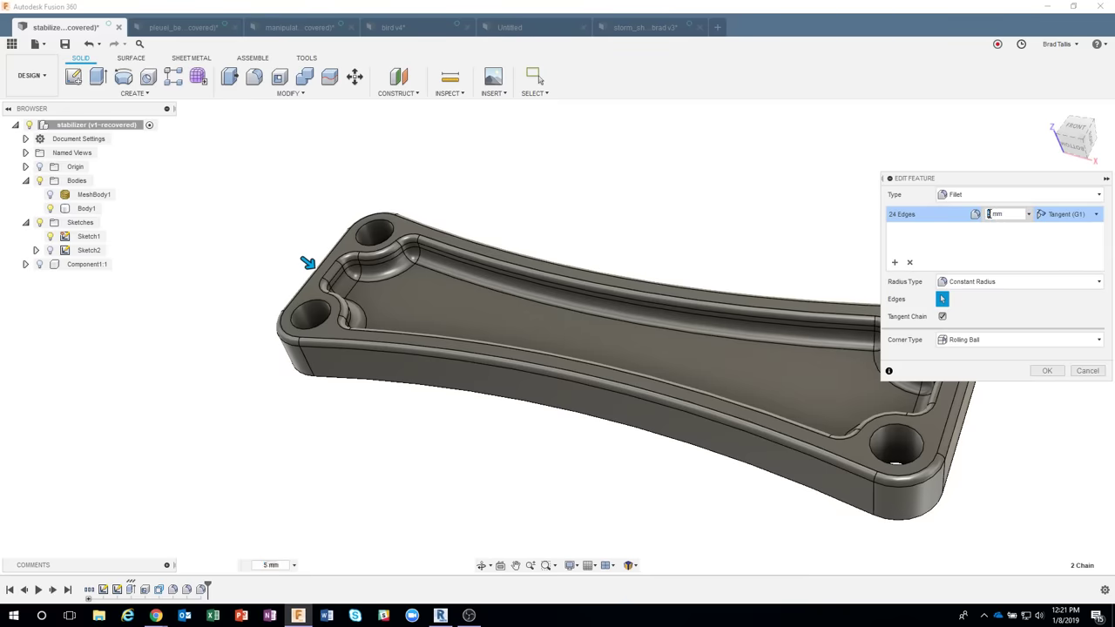
text(2)
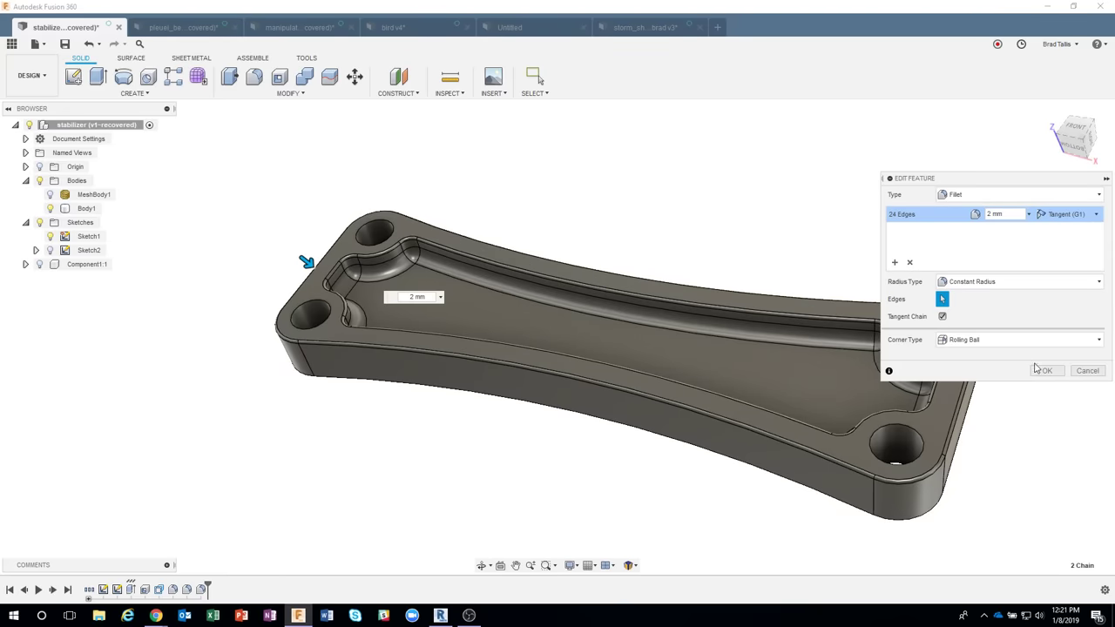
click(1038, 370)
click(327, 233)
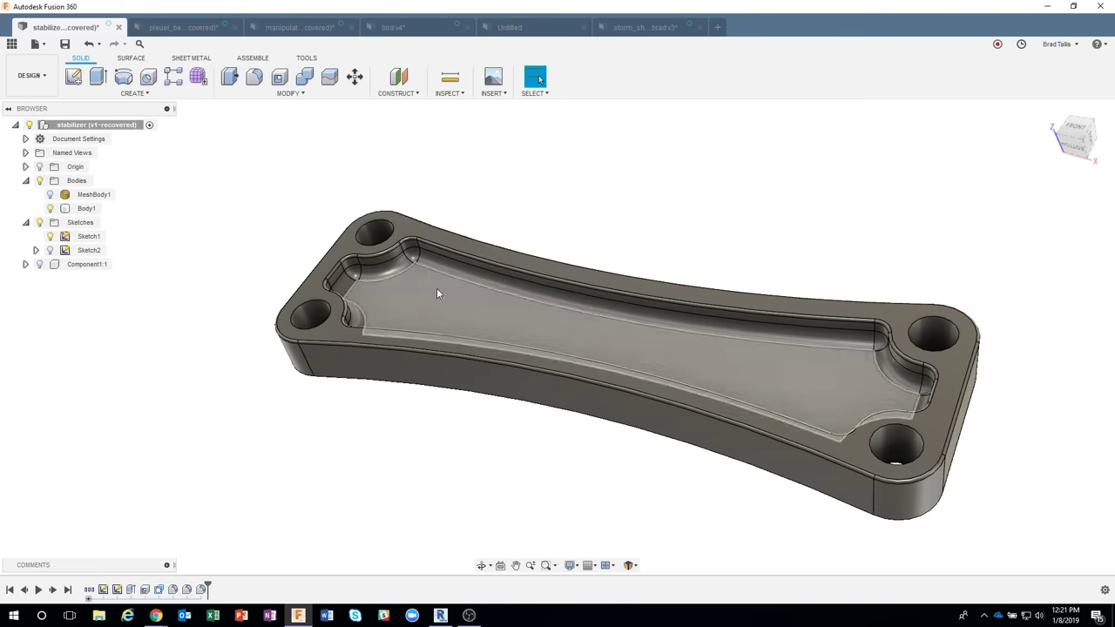
Switch to the pleuel_bend design and start a sketch on the front (XY) origin plane of the bent connecting rod mesh.
click(160, 29)
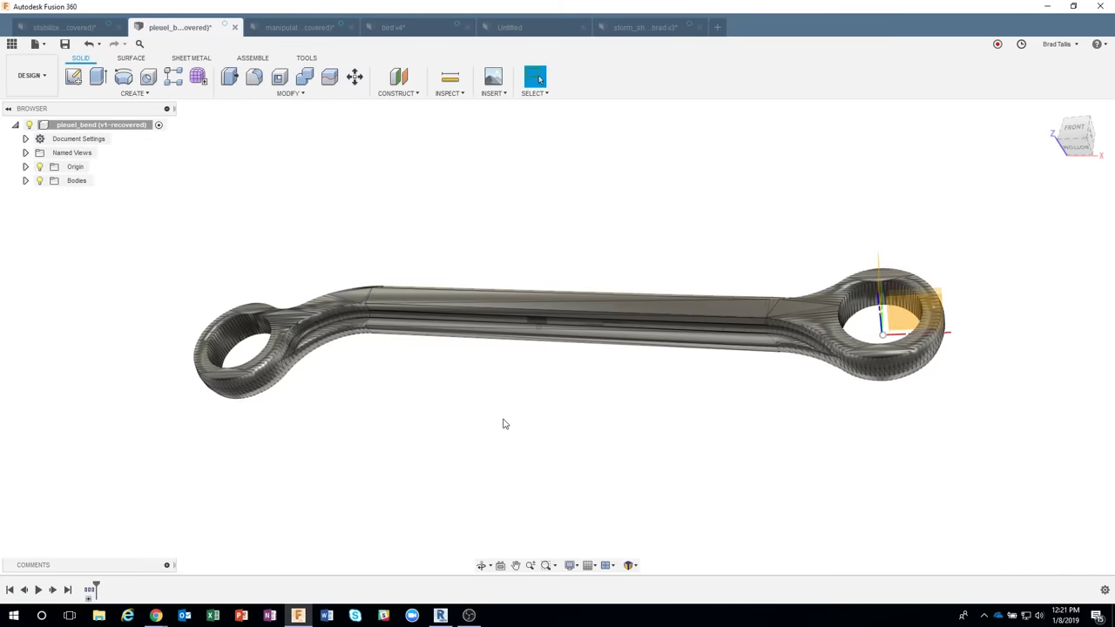
click(1076, 137)
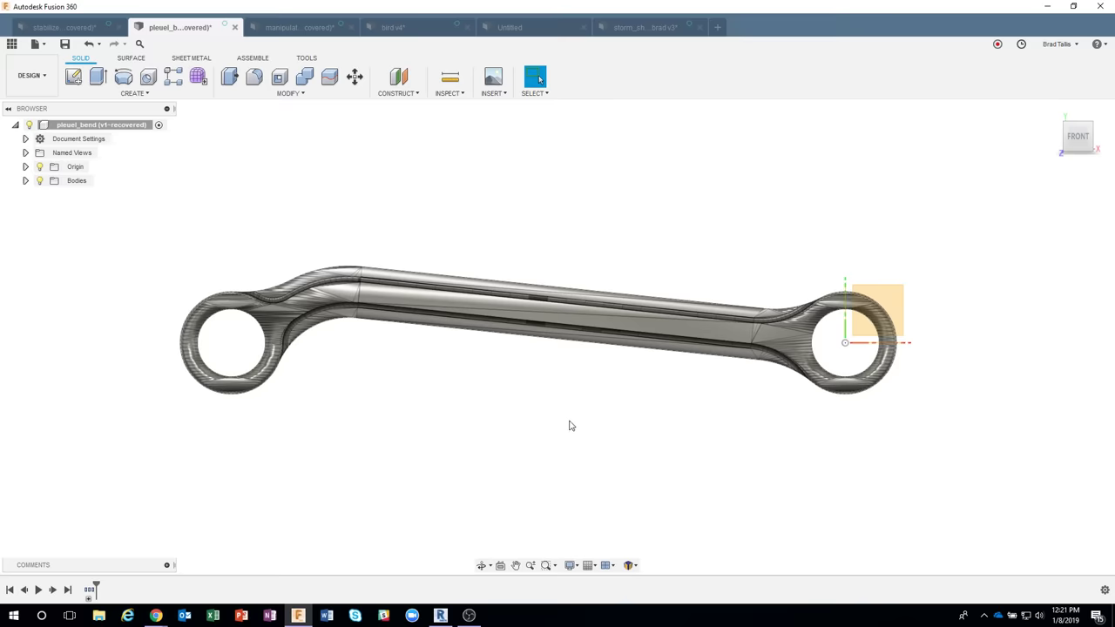
shift+middle_drag(569, 421, 514, 218)
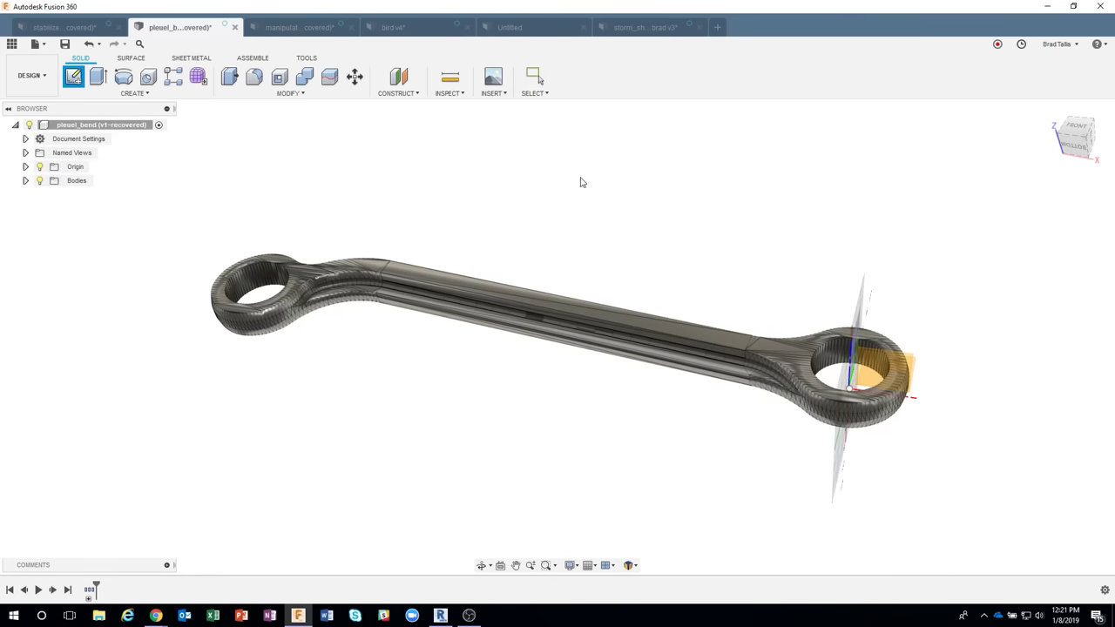
shift+middle_drag(582, 182, 897, 376)
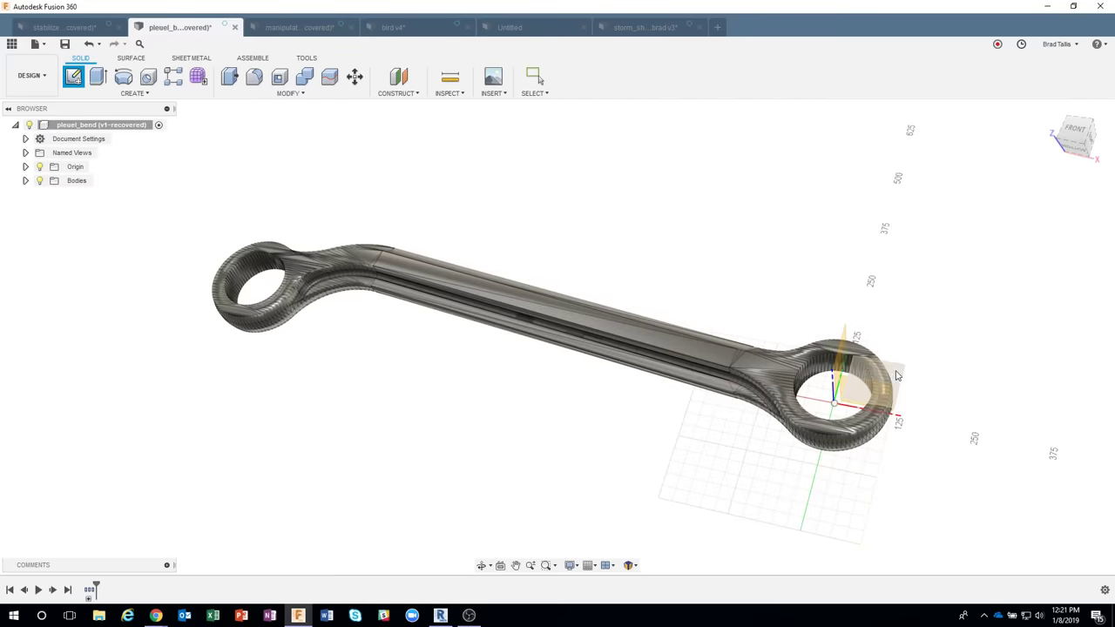
click(897, 376)
middle_drag(357, 268, 651, 258)
scroll(582, 276, down, 2)
shift+middle_drag(578, 276, 565, 217)
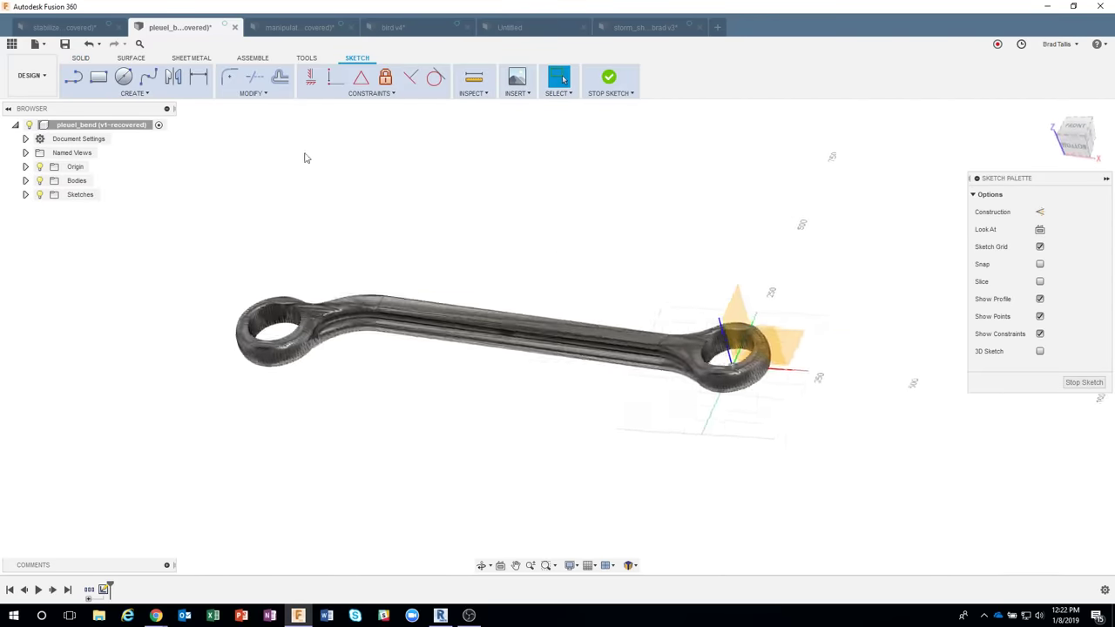
Start the Create Mesh Section command and select the connecting rod mesh as the body to section.
click(140, 96)
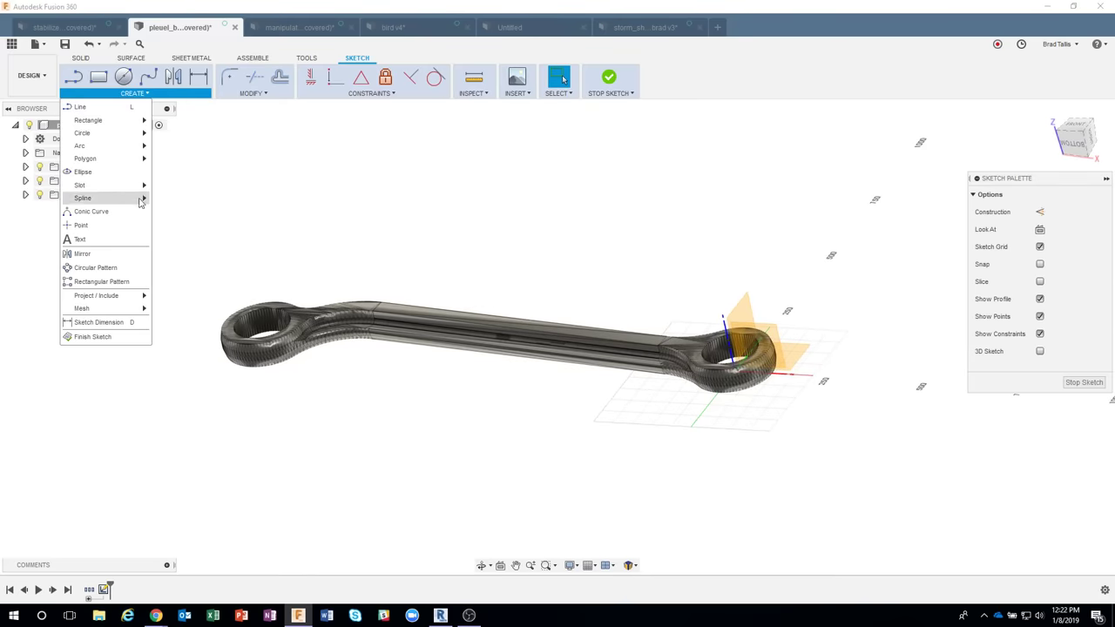
mouse_move(135, 310)
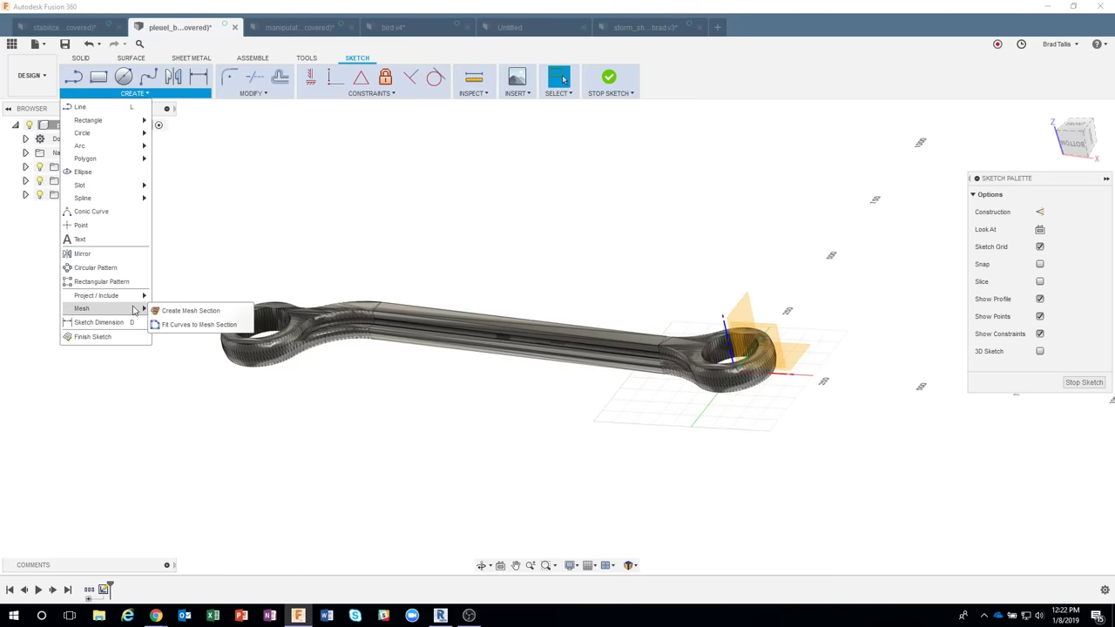
click(184, 312)
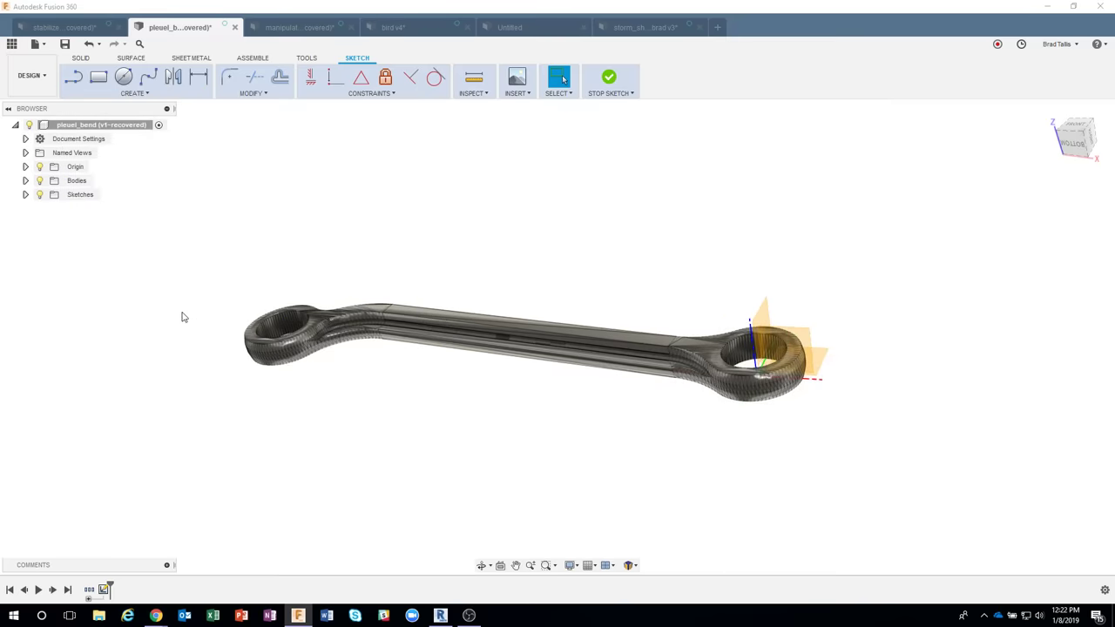
shift+middle_drag(770, 481, 805, 430)
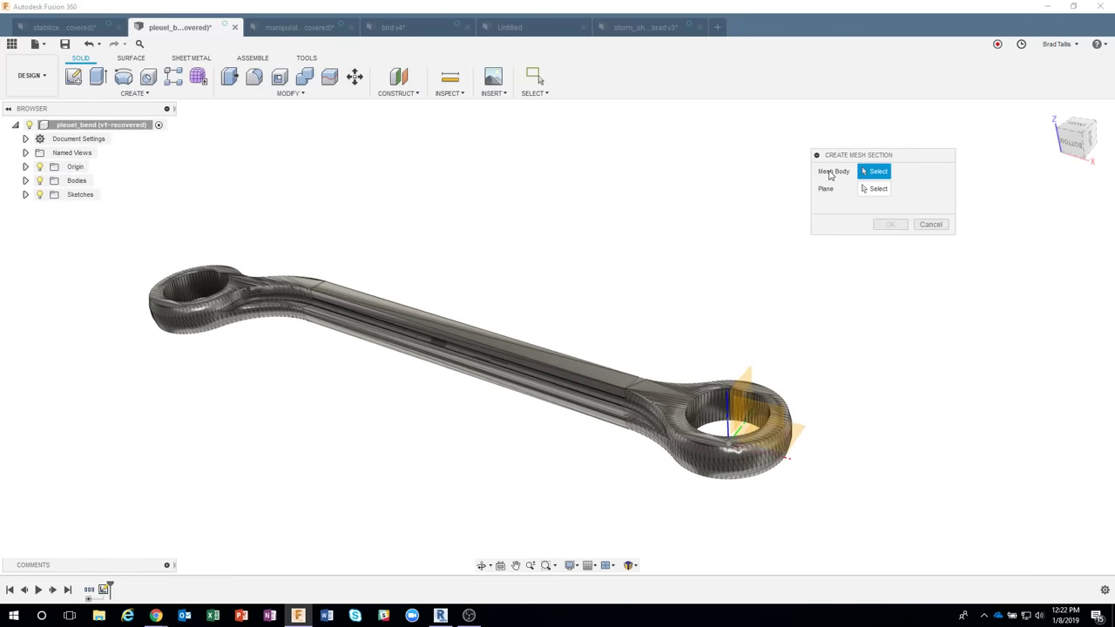
click(606, 387)
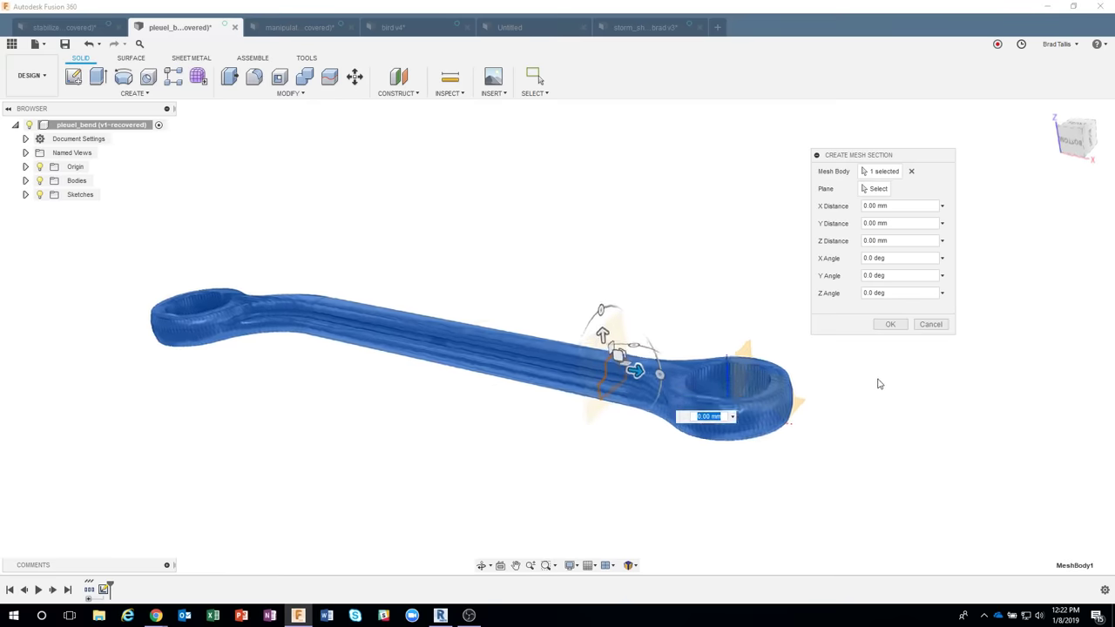
shift+middle_drag(880, 384, 862, 369)
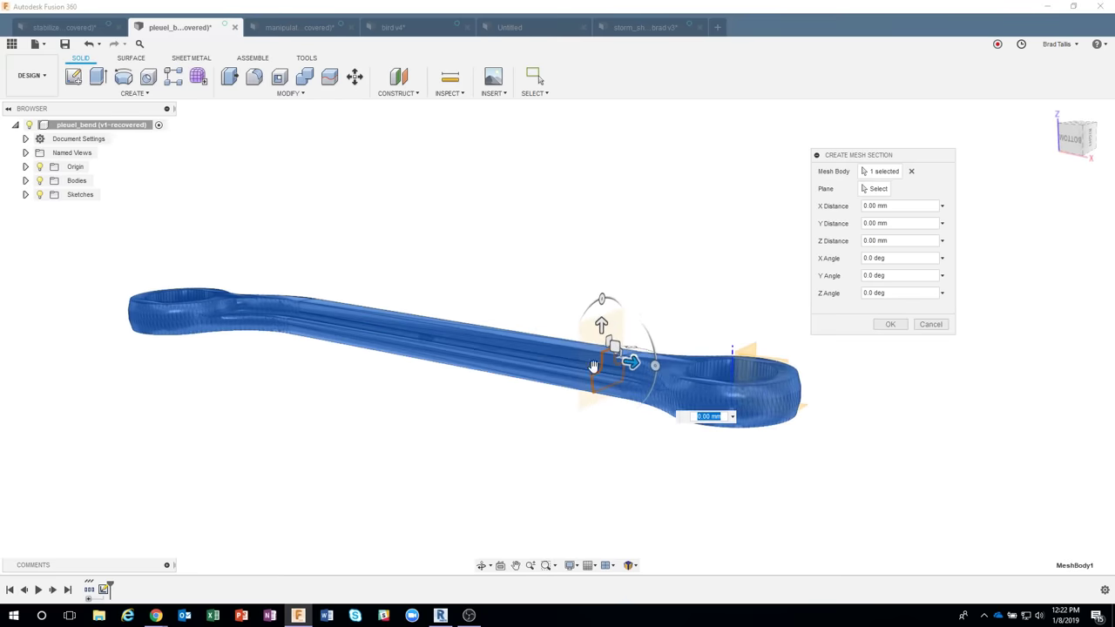
shift+middle_drag(576, 419, 804, 444)
Section the rod mesh on the front (XY) origin plane with an X Distance of 30 mm and complete the section.
click(868, 189)
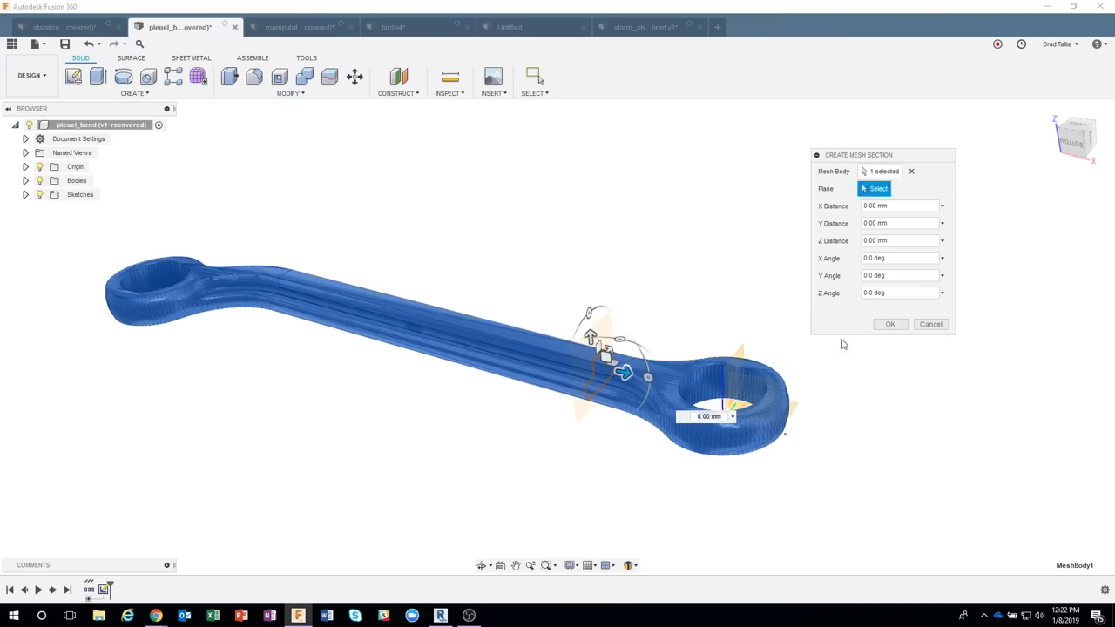
click(796, 409)
shift+middle_drag(803, 438, 693, 305)
mouse_move(684, 356)
shift+middle_down()
mouse_move(691, 418)
mouse_move(699, 329)
mouse_move(700, 353)
shift+middle_up()
drag(698, 323, 701, 305)
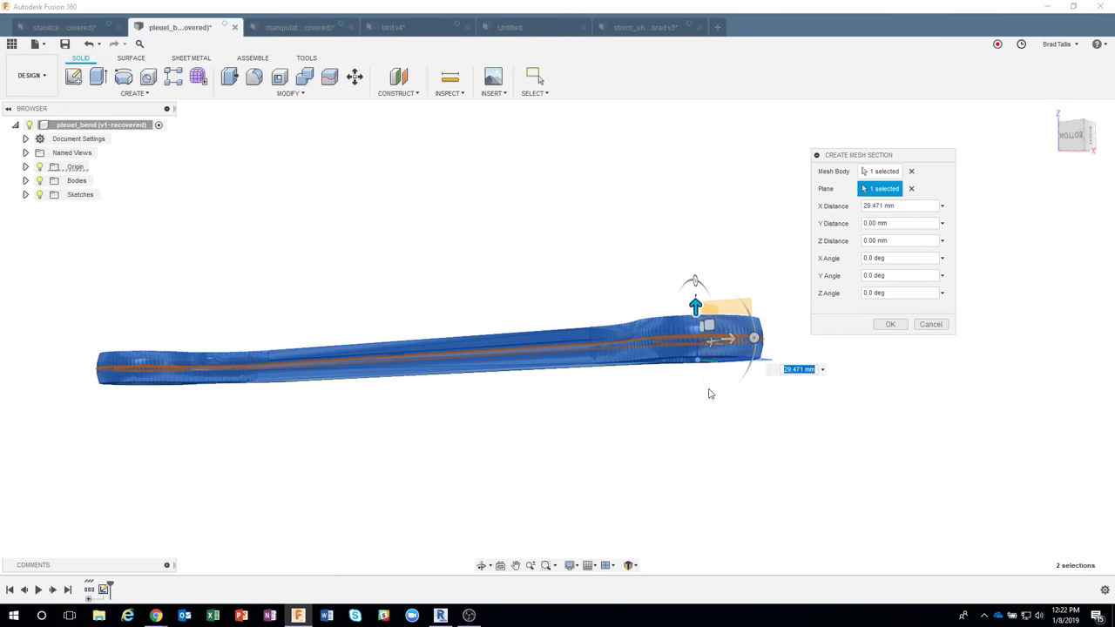
shift+middle_drag(715, 439, 718, 445)
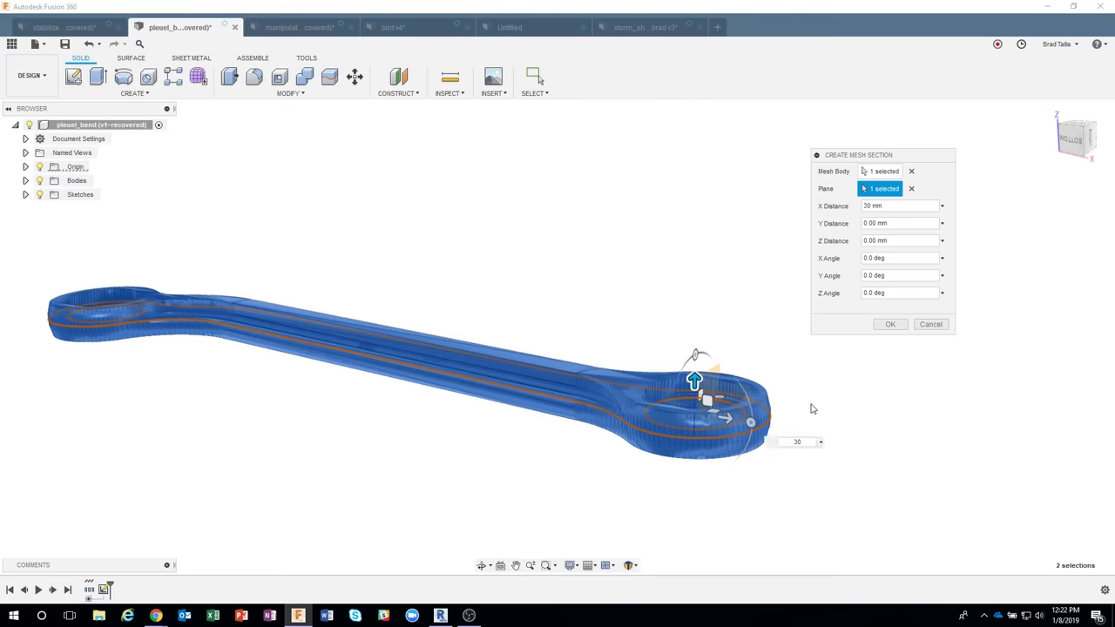
shift+middle_drag(811, 409, 849, 351)
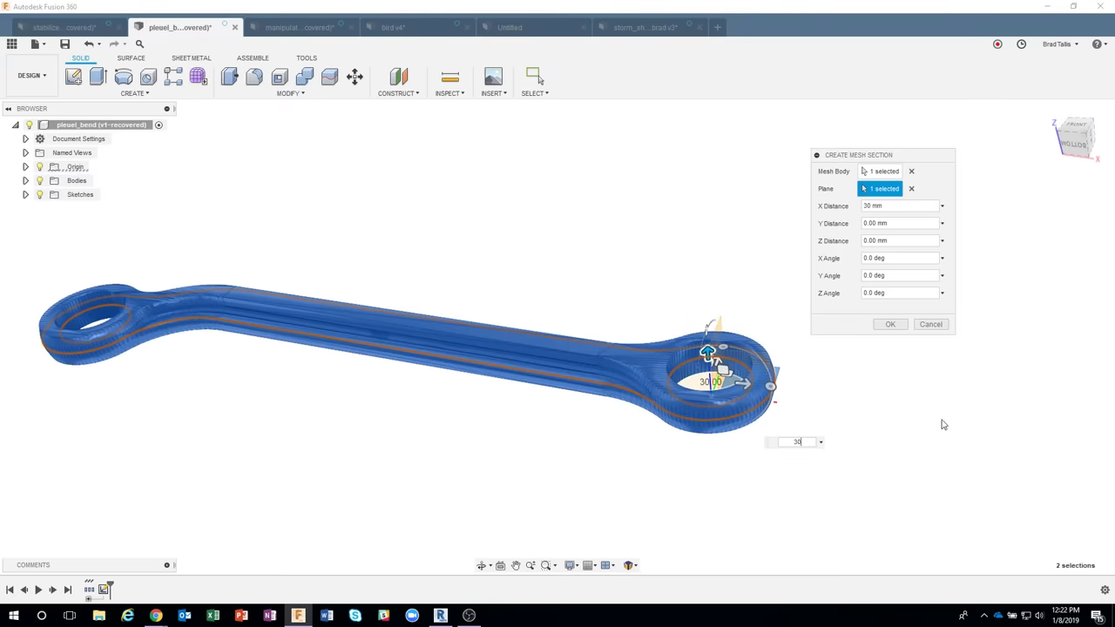
click(890, 327)
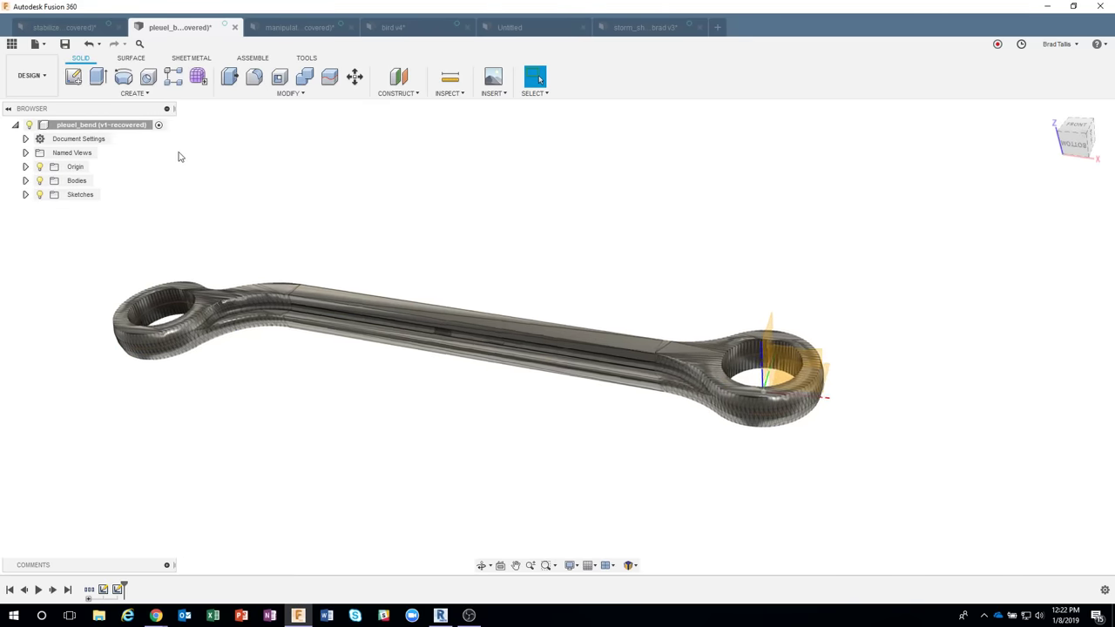
List the bodies and sketches, hide the mesh body, and review the section outline on its own.
click(25, 181)
click(26, 209)
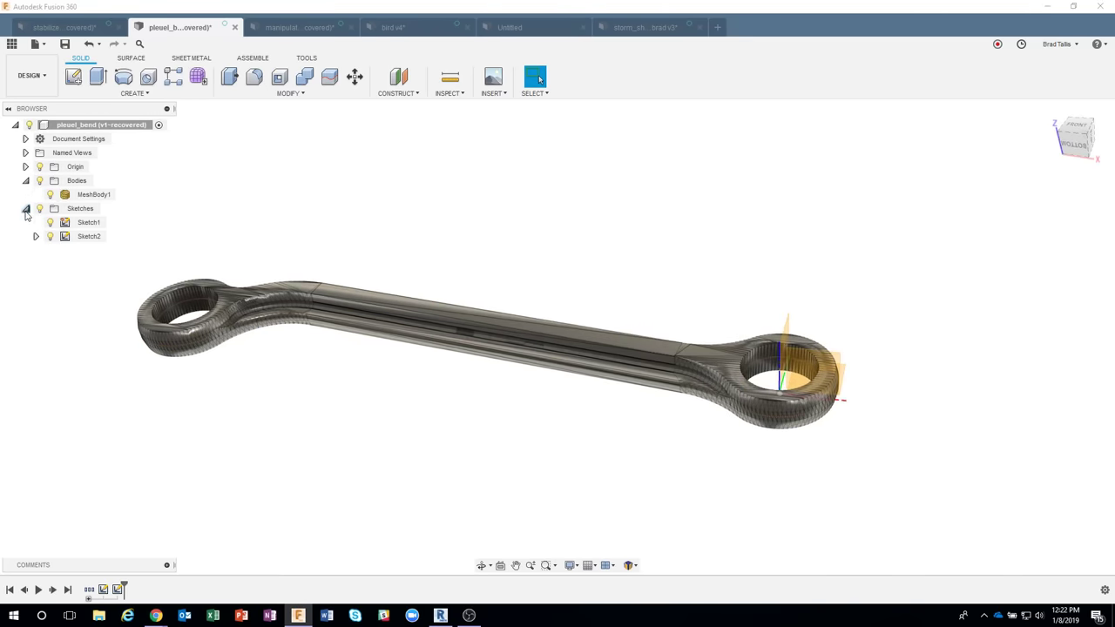
click(50, 194)
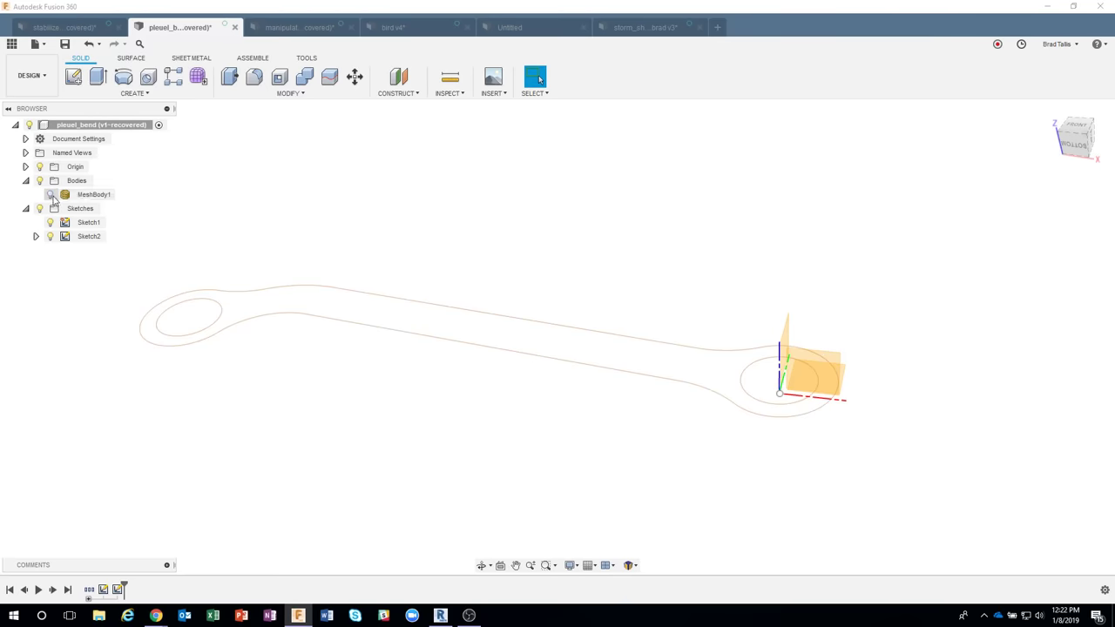
mouse_move(361, 241)
shift+middle_down()
mouse_move(571, 343)
mouse_move(704, 262)
mouse_move(707, 460)
shift+middle_up()
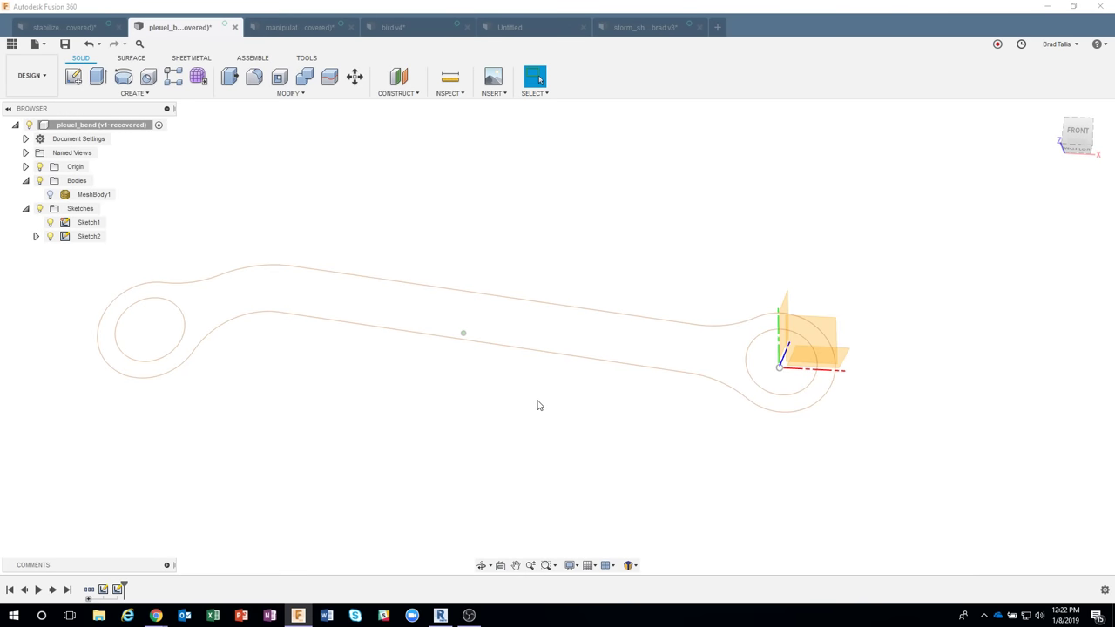
shift+middle_drag(538, 405, 614, 271)
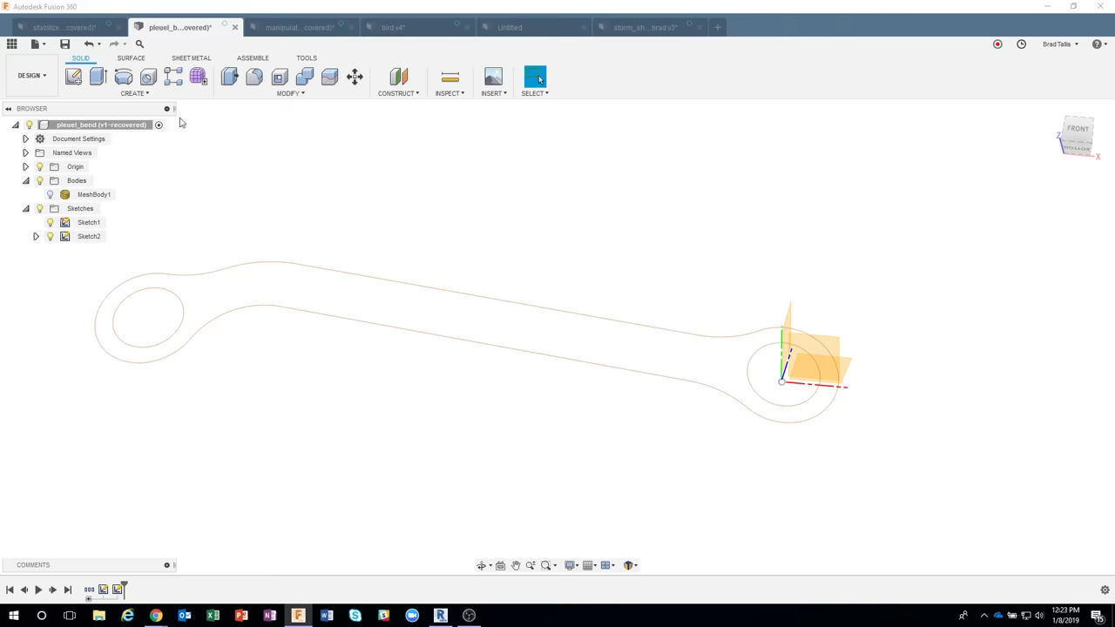
Edit the mesh section sketch and use Fit Curves to Mesh Section to fit circles to the holes at both rod ends.
click(135, 94)
click(135, 95)
double_click(117, 589)
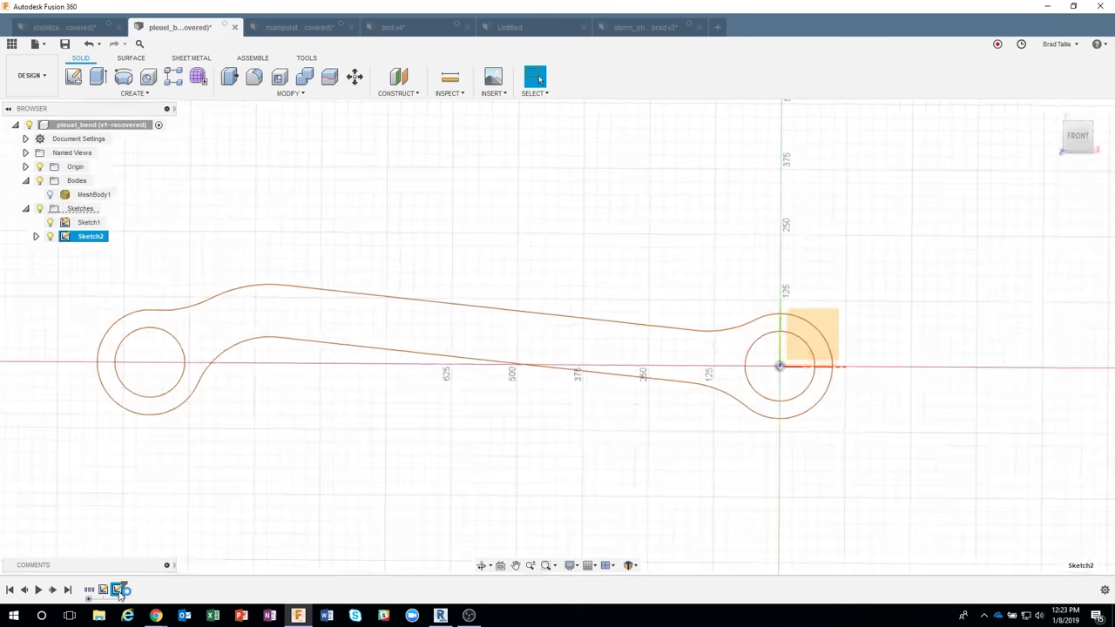
click(135, 93)
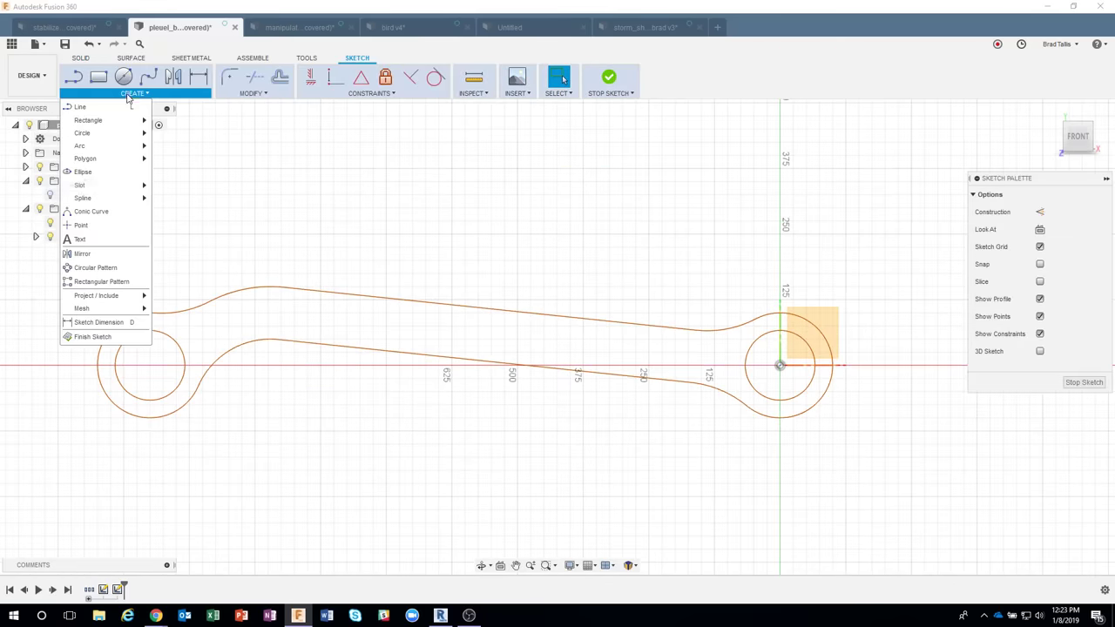
mouse_move(126, 308)
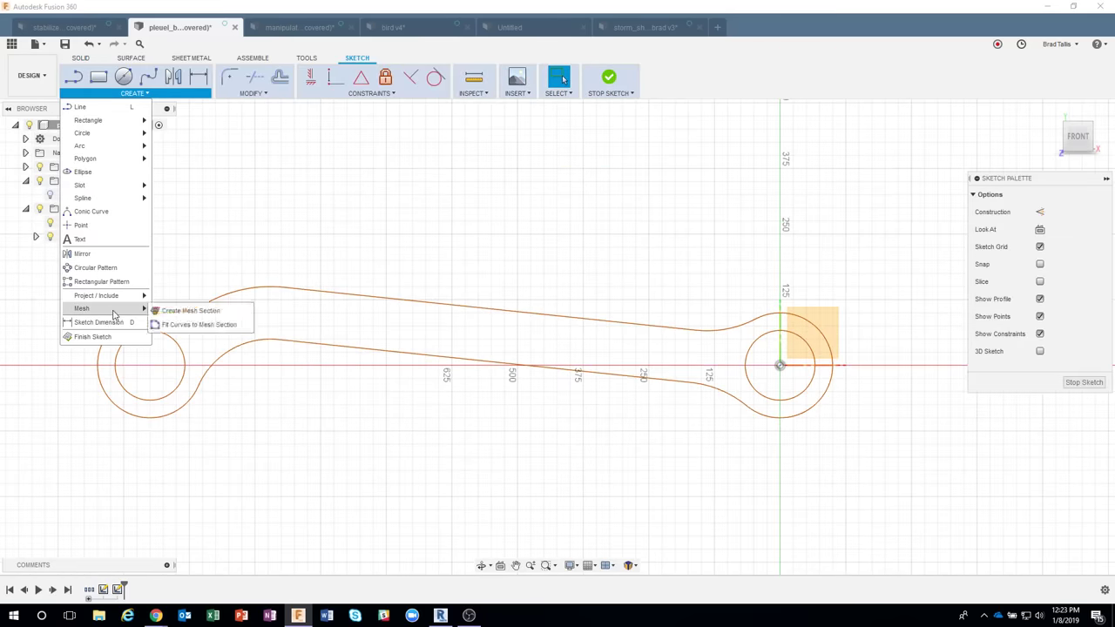
click(179, 323)
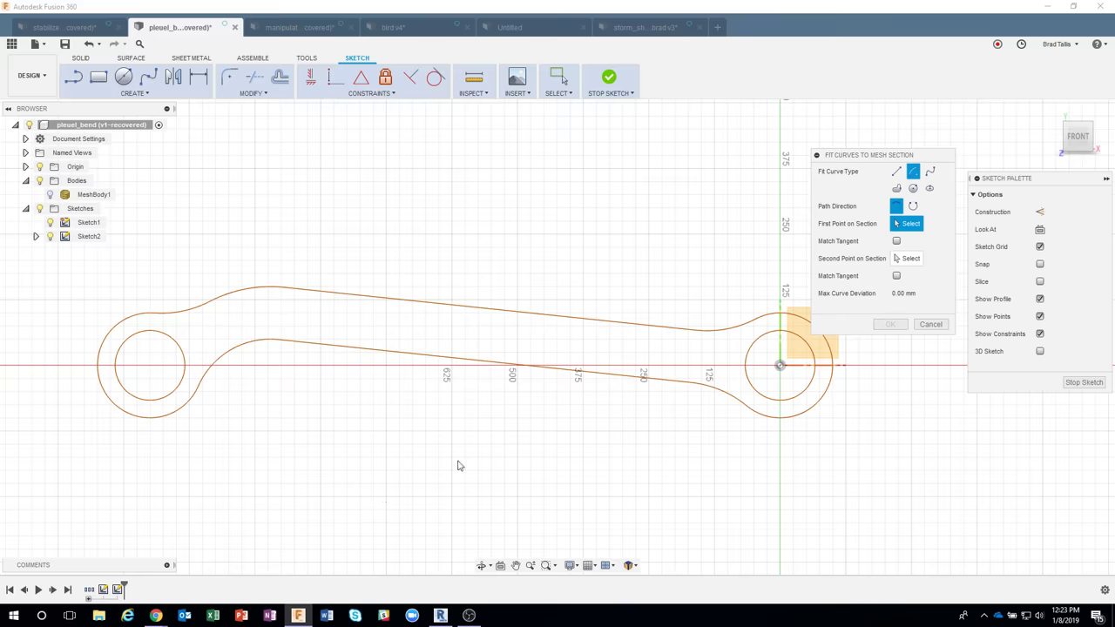
middle_drag(606, 283, 423, 244)
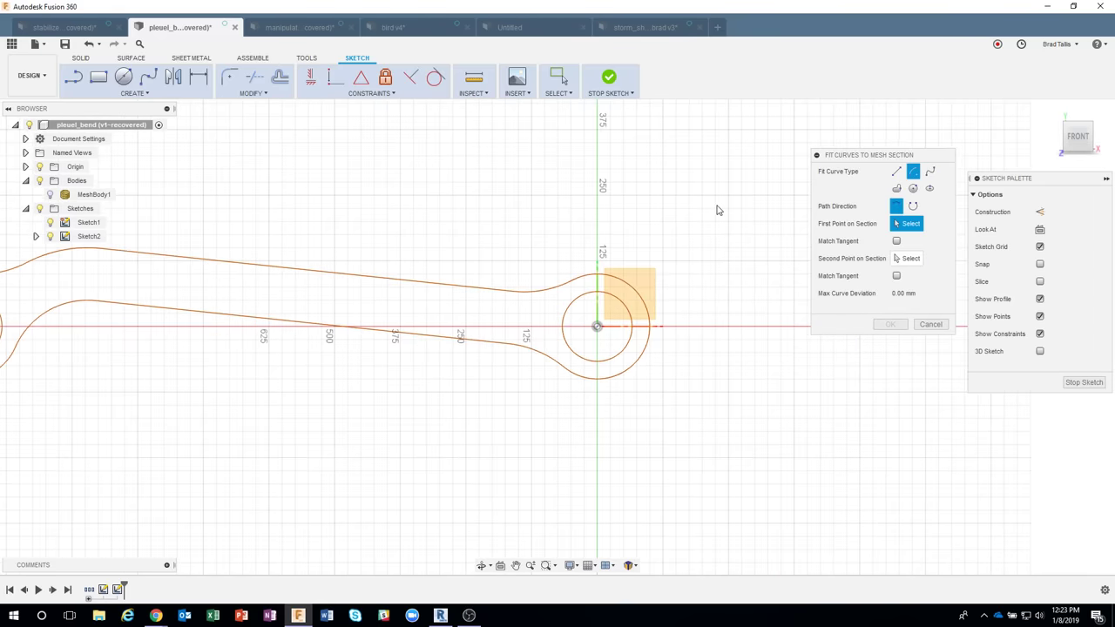
click(912, 189)
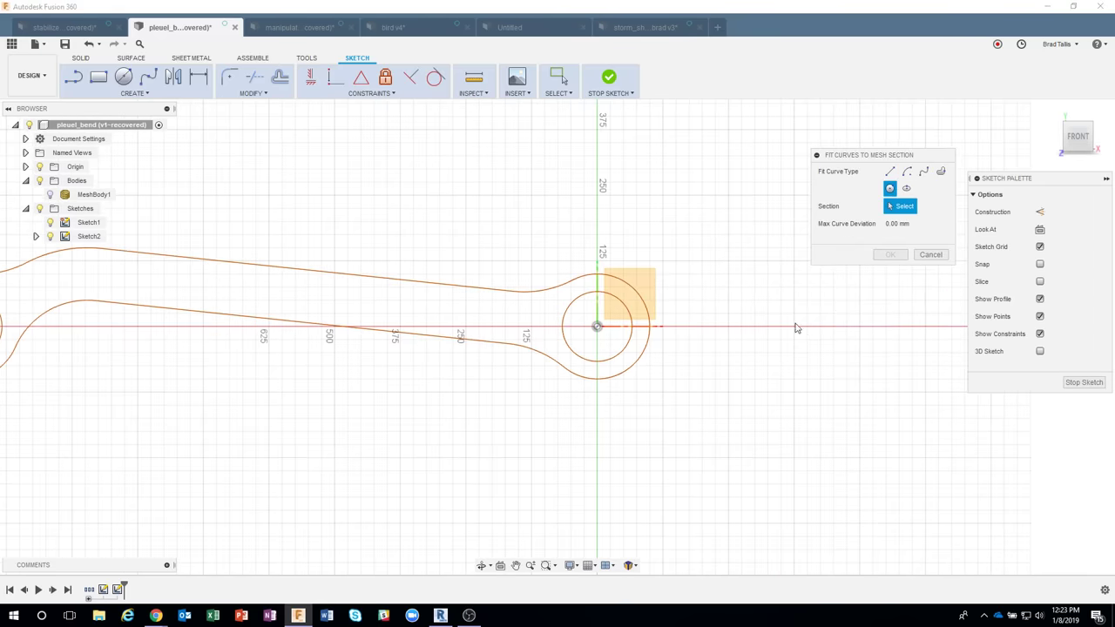
click(645, 360)
middle_drag(648, 428, 951, 504)
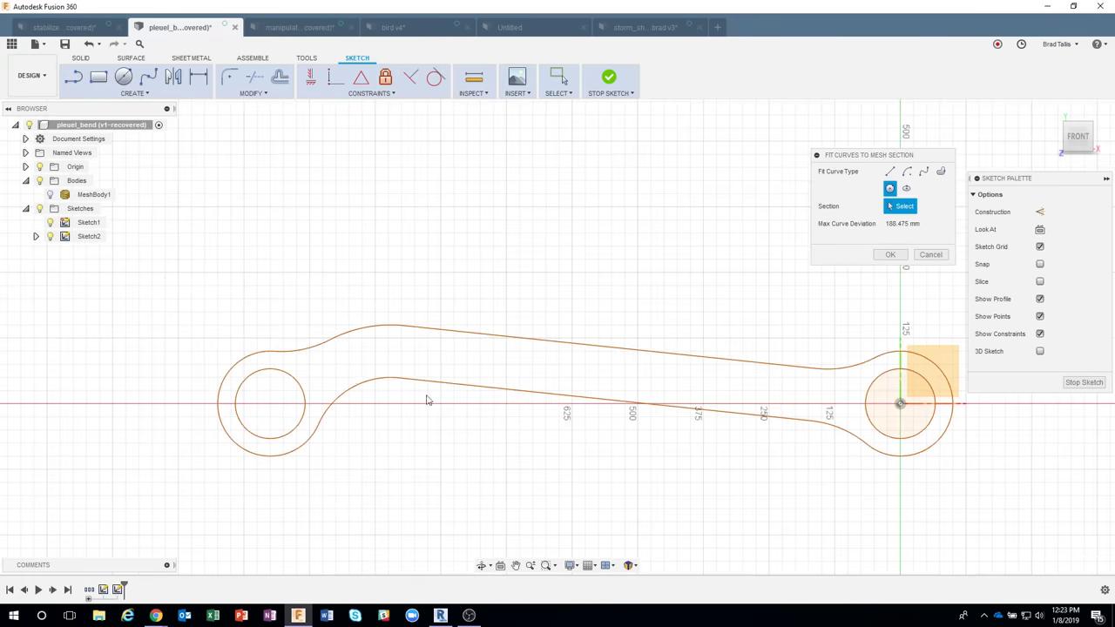
click(289, 378)
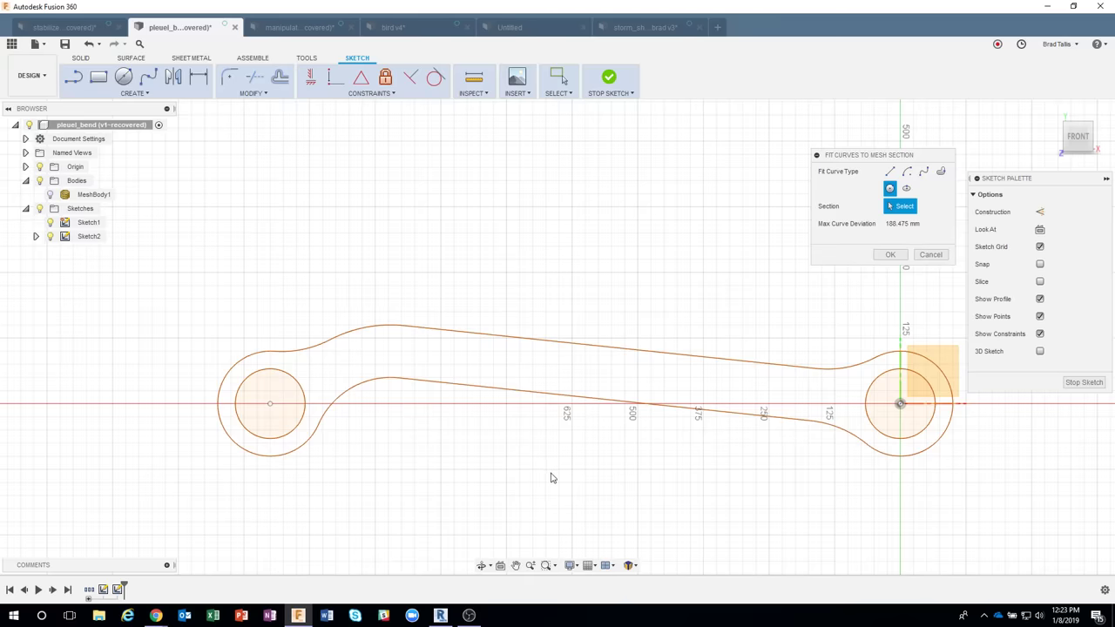
Preview a circle fit on the rod's outer outline, and fit a closed spline to that outline instead.
scroll(552, 474, down, 2)
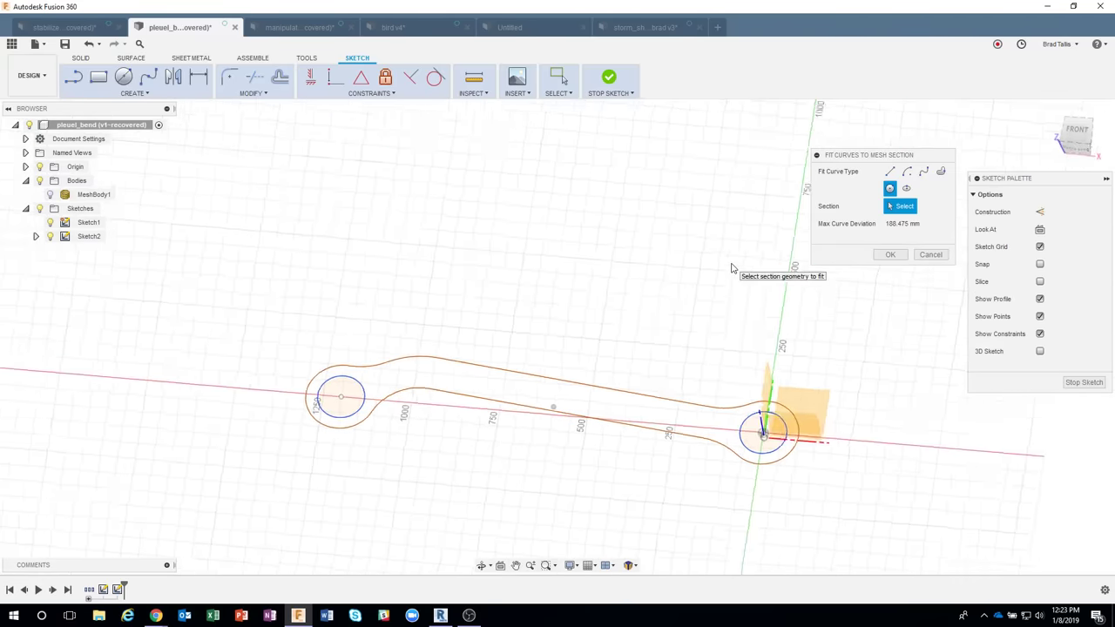
scroll(782, 434, up, 2)
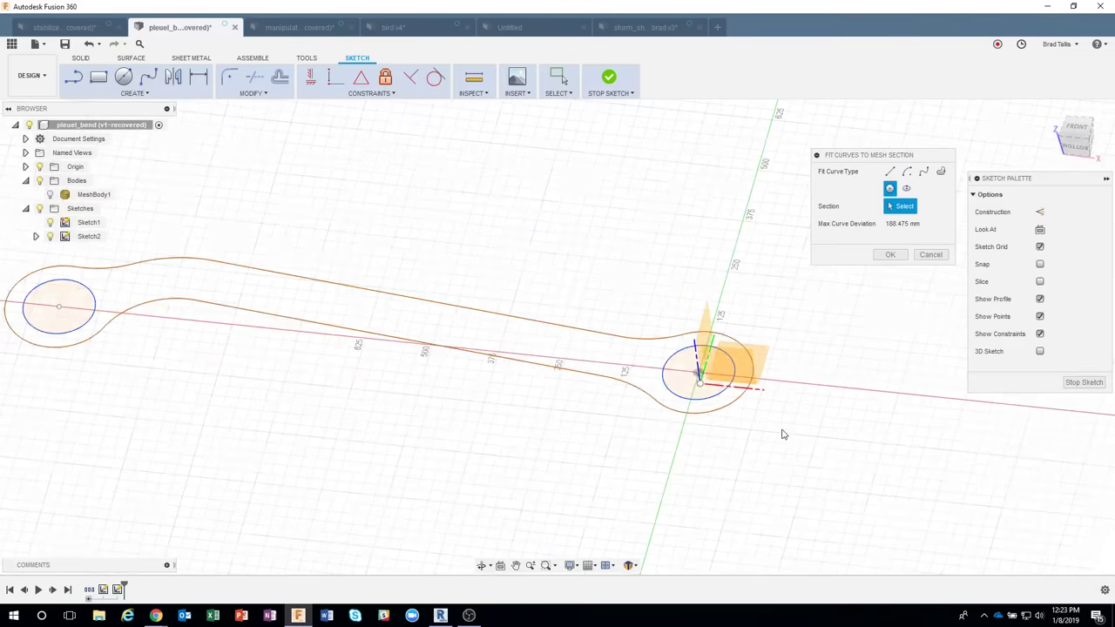
scroll(782, 433, up, 2)
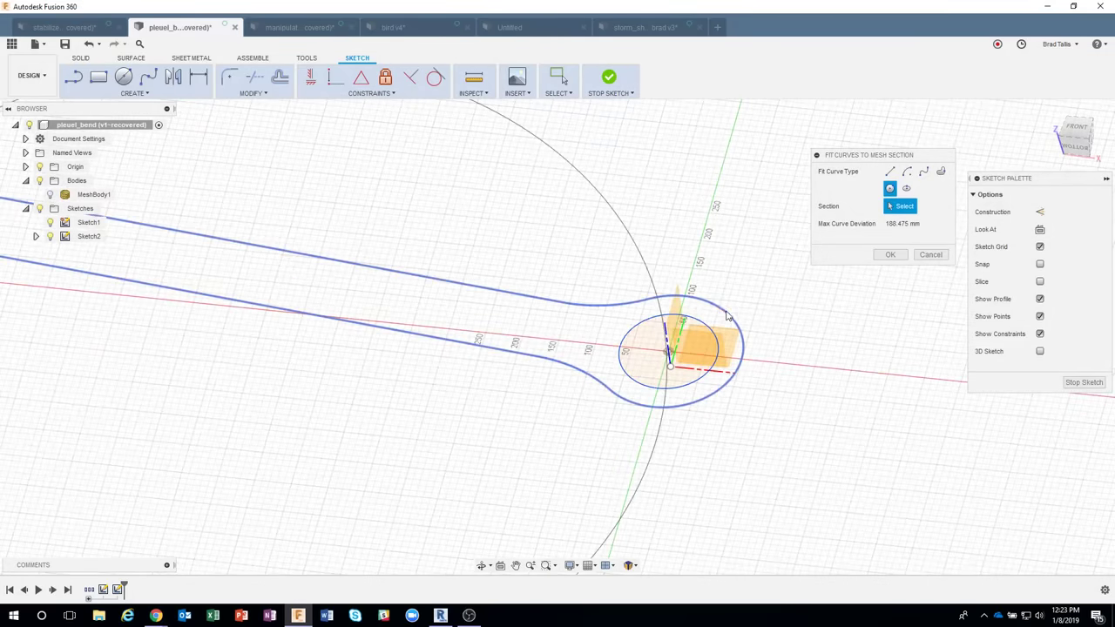
scroll(727, 315, down, 5)
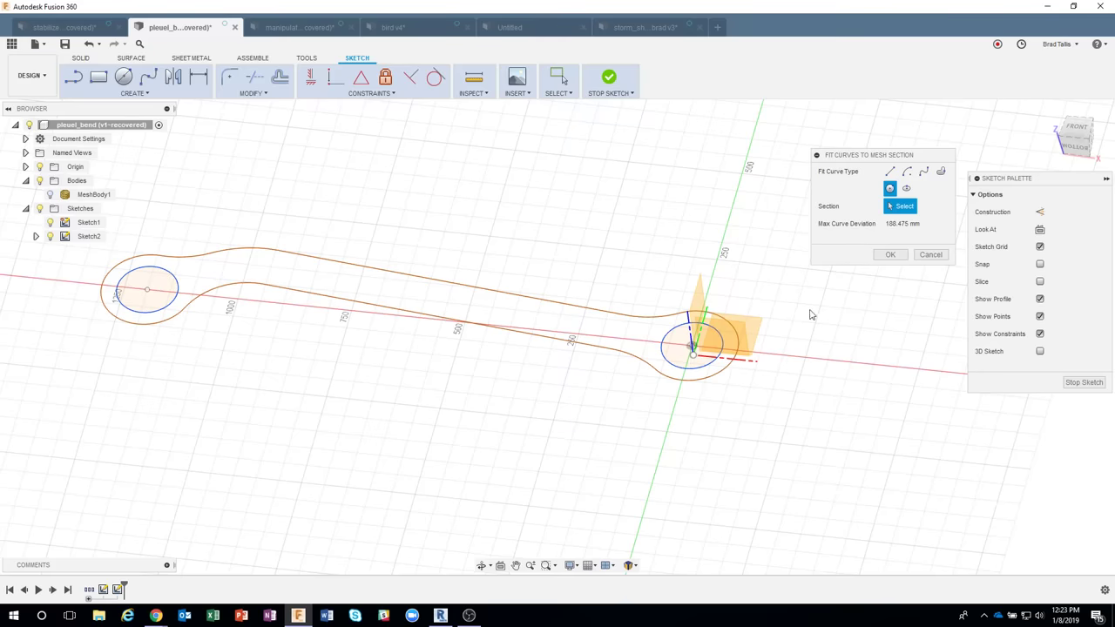
click(923, 172)
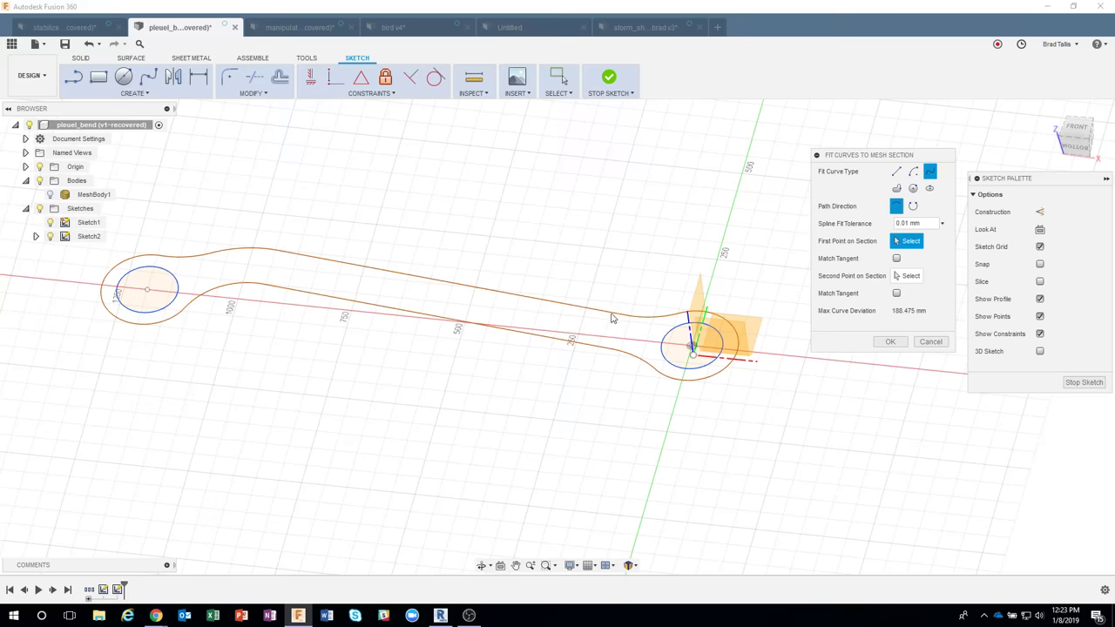
shift+middle_drag(708, 364, 862, 207)
click(896, 188)
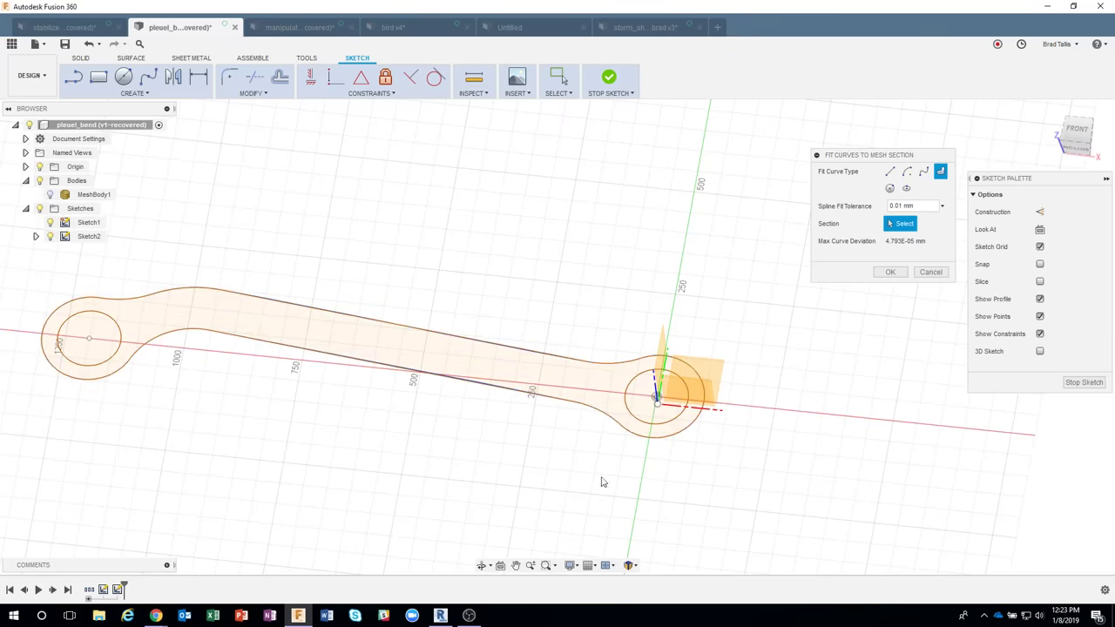
shift+middle_drag(785, 484, 740, 446)
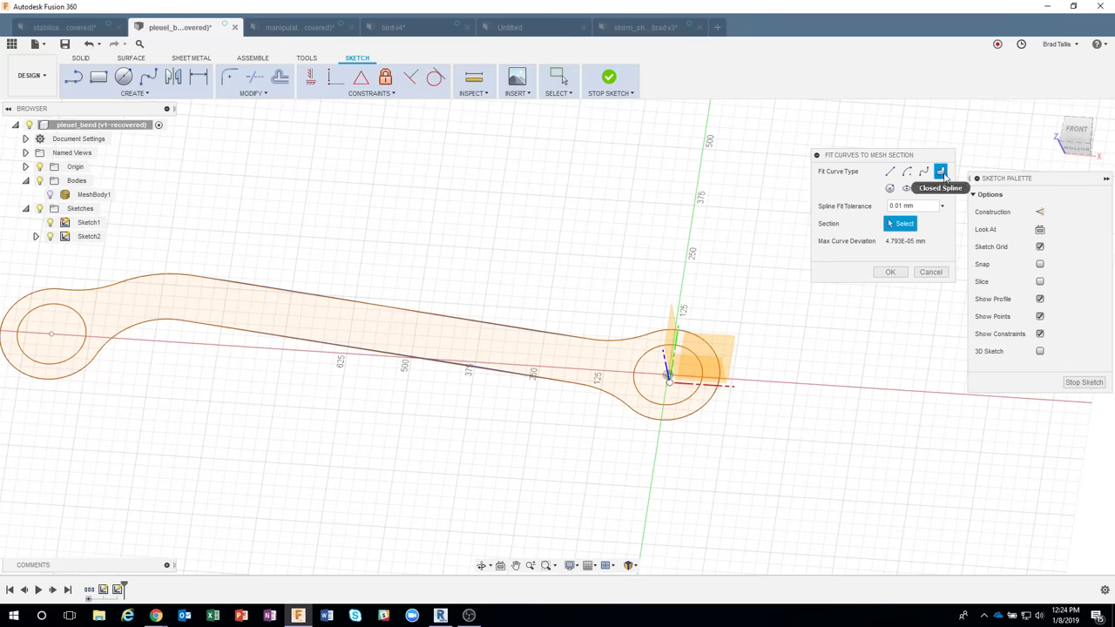
Accept the closed spline fit on the rod's outer outline with the 0.01 mm tolerance and inspect the fitted sketch.
shift+middle_drag(819, 190, 807, 194)
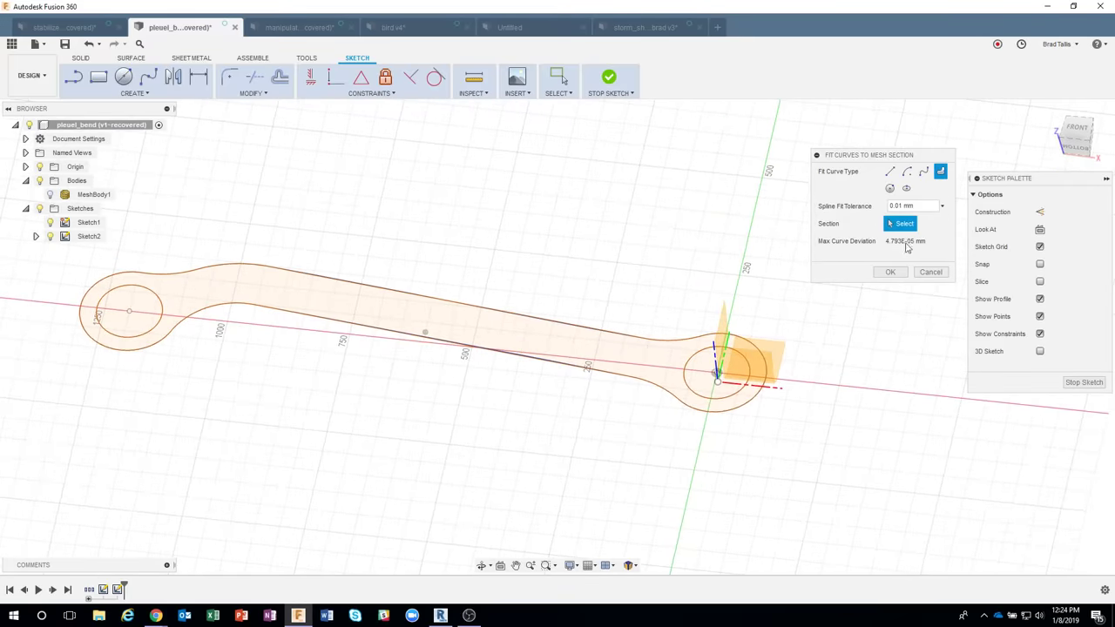
click(890, 272)
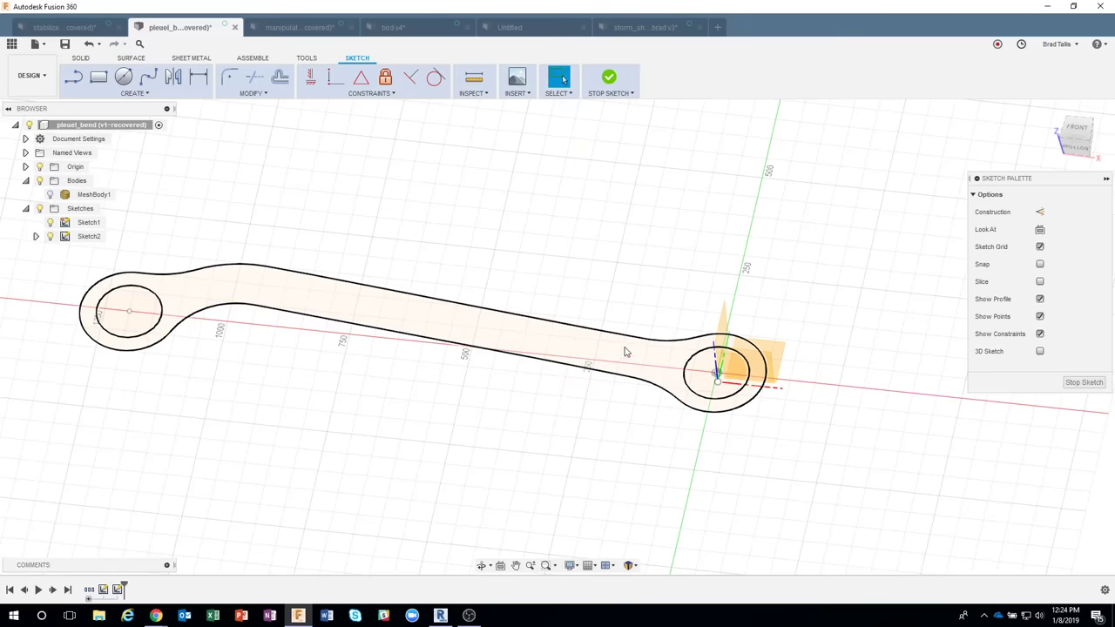
mouse_move(624, 351)
shift+middle_down()
mouse_move(631, 364)
mouse_move(605, 361)
shift+middle_up()
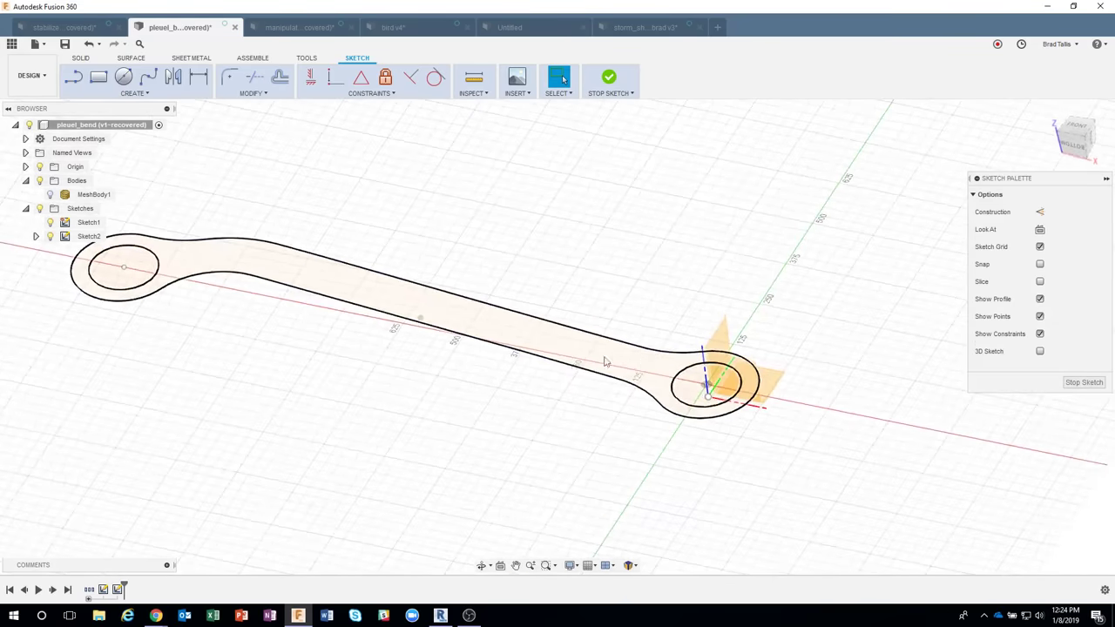
mouse_move(687, 425)
shift+middle_down()
mouse_move(783, 428)
mouse_move(818, 351)
mouse_move(809, 321)
shift+middle_up()
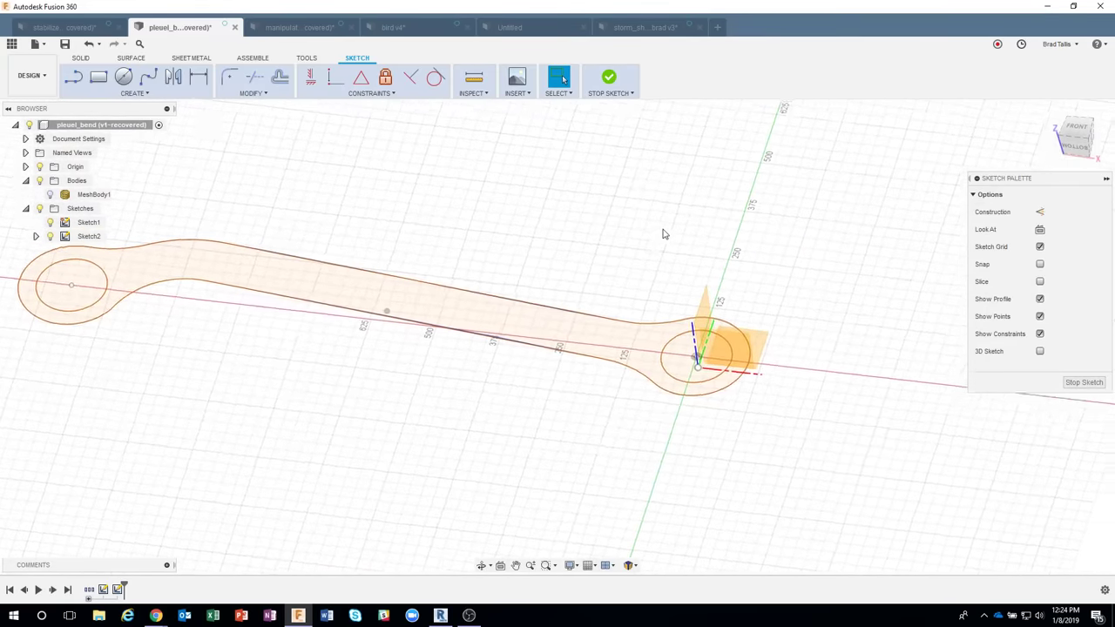
Draw circles about 200 mm in diameter, concentric with the holes at both rod ends and matching the rounded outer outline.
click(124, 77)
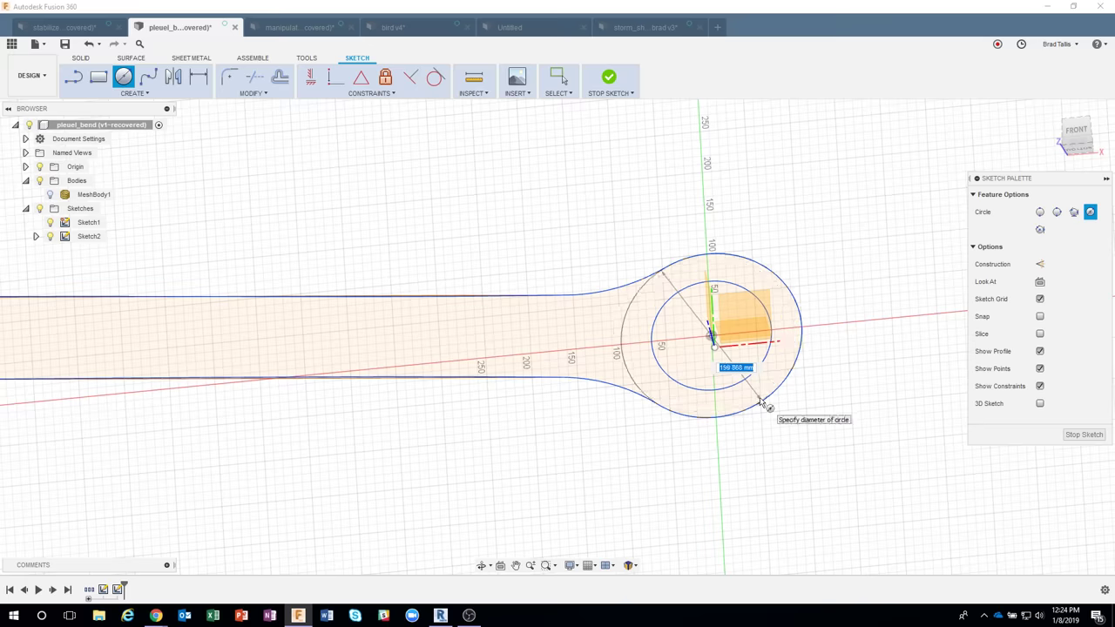
click(811, 399)
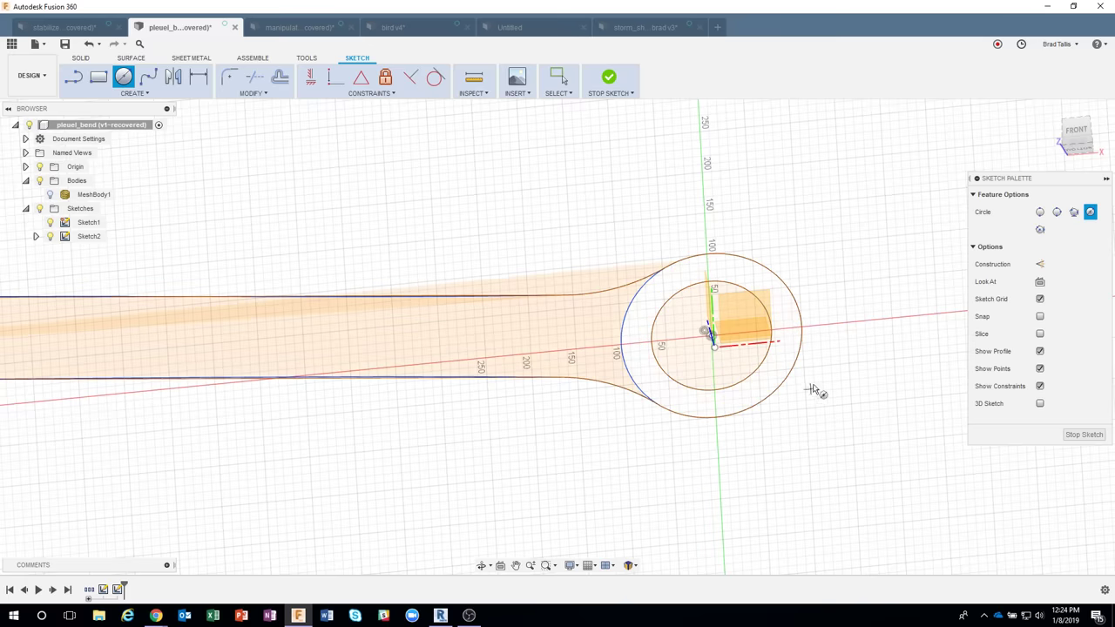
shift+middle_drag(857, 249, 659, 199)
scroll(373, 226, down, 3)
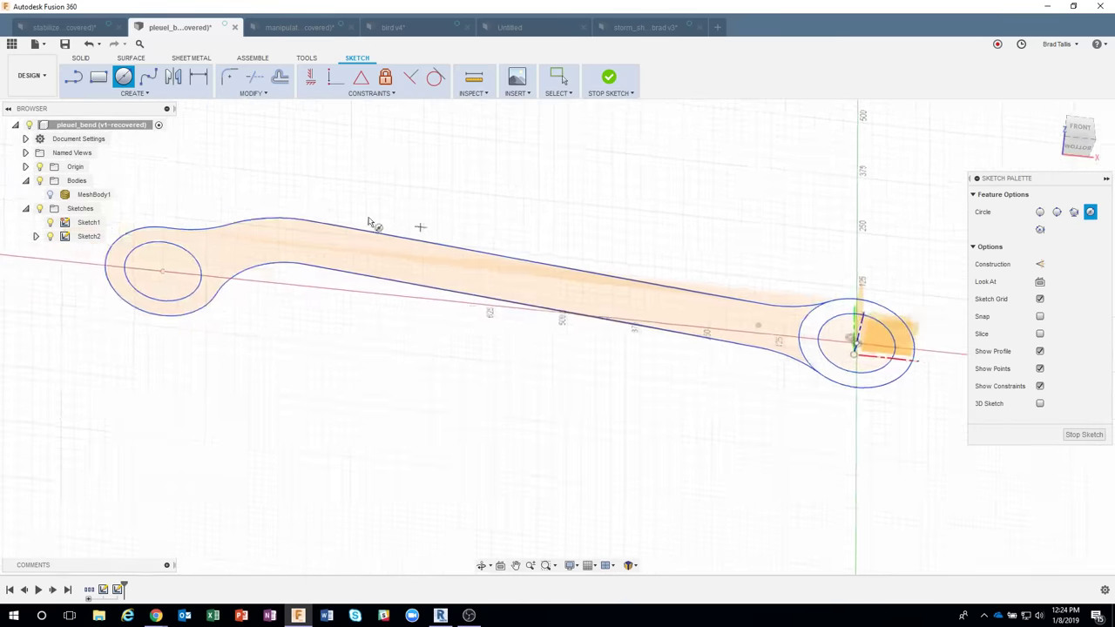
shift+middle_drag(388, 229, 385, 227)
scroll(240, 287, up, 1)
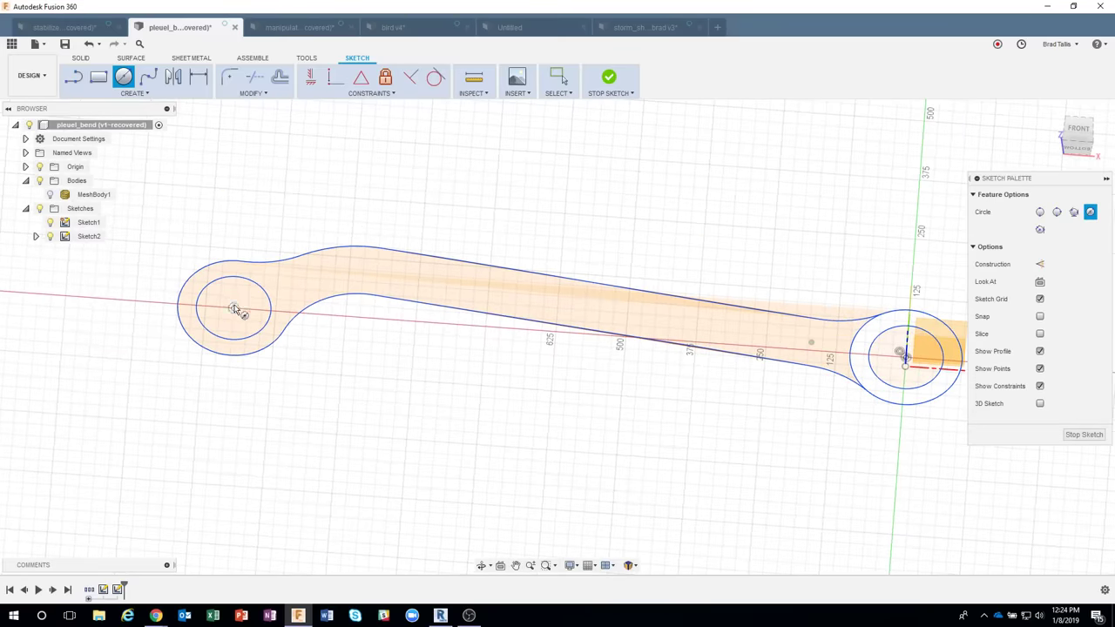
click(234, 308)
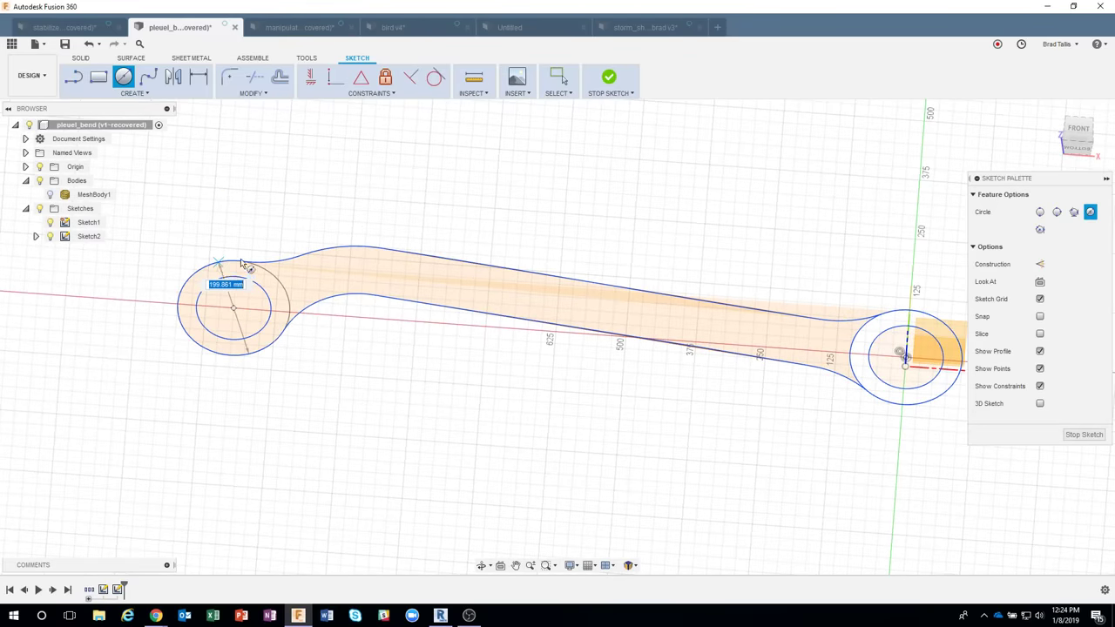
click(219, 262)
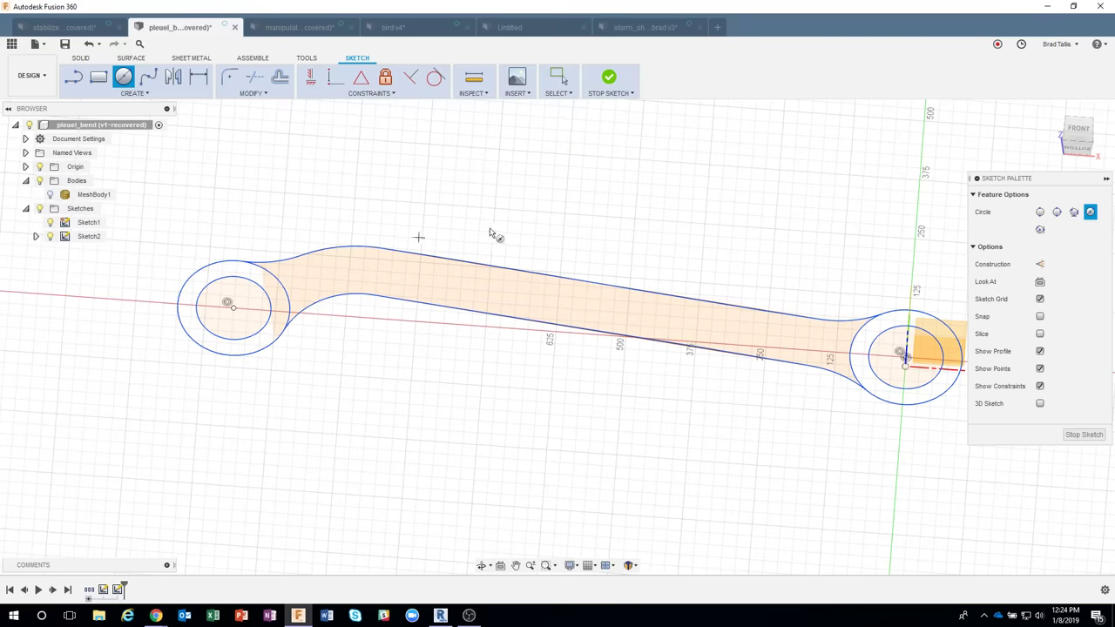
scroll(490, 230, down, 2)
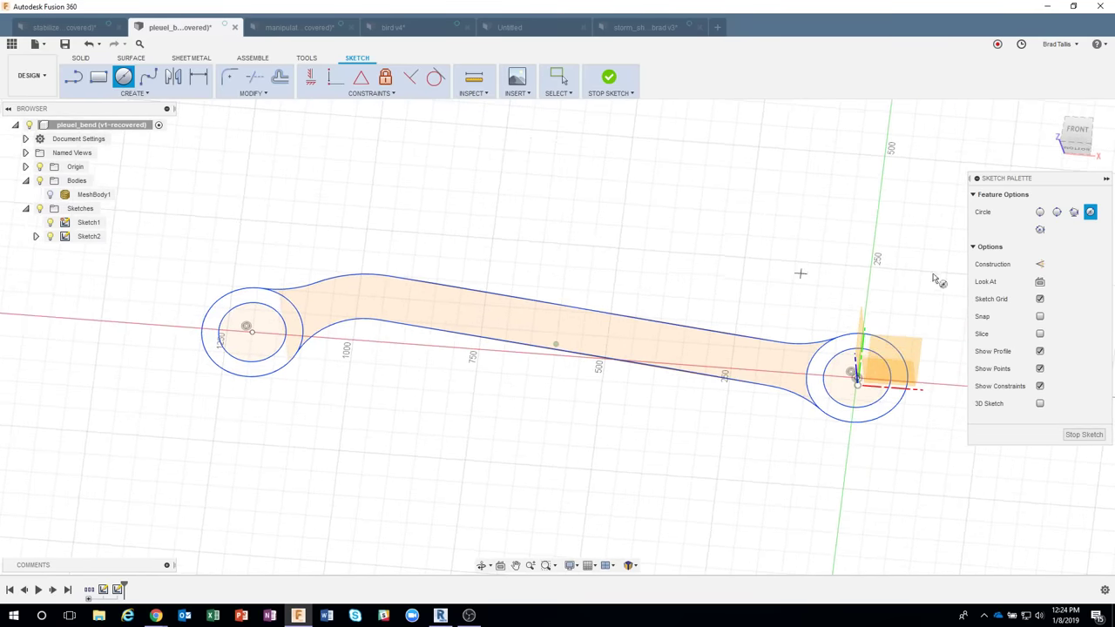
Leave the circle command and turn off the sketch profile shading to examine the curves alone.
click(1039, 351)
key(Escape)
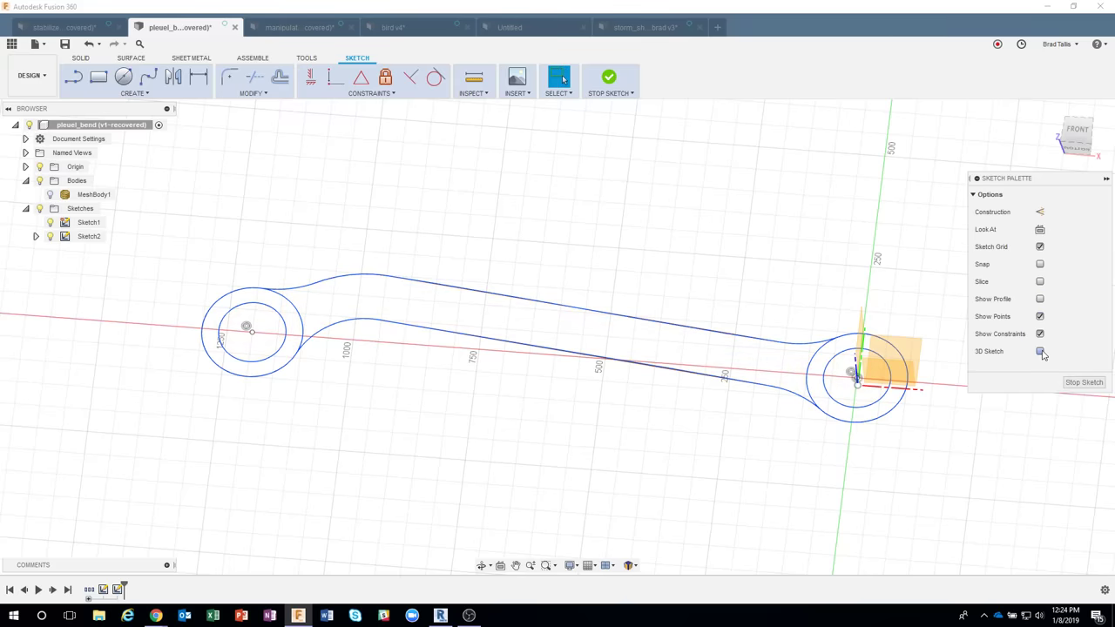
shift+middle_drag(320, 264, 318, 269)
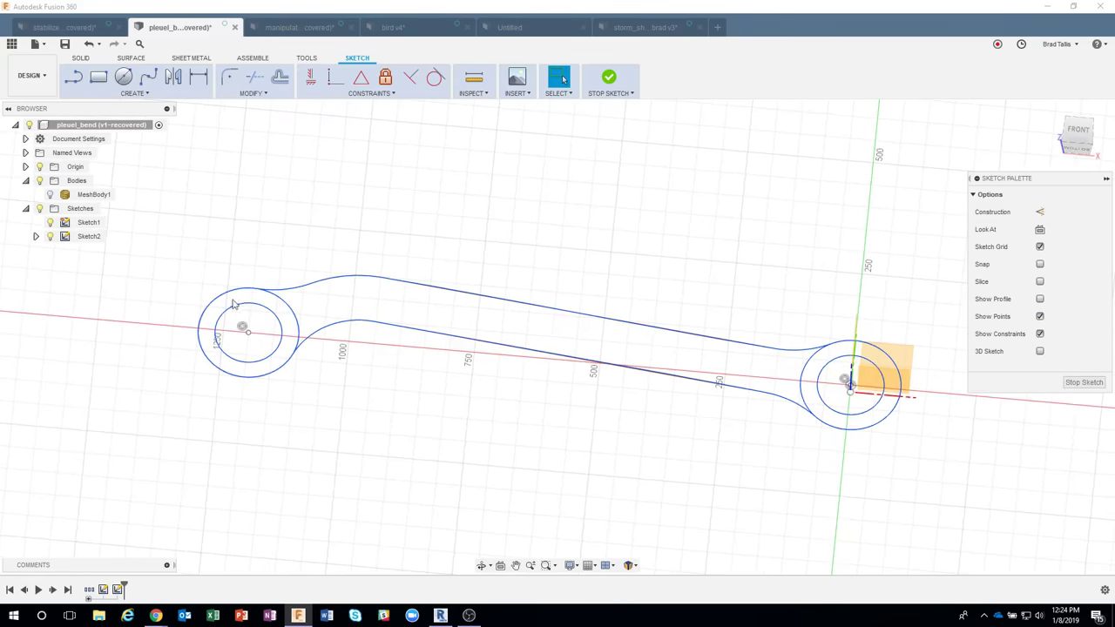
Try a circle about 133 mm in diameter over the hole at the rod's bent end, and turn the profile shading back on.
scroll(279, 309, up, 5)
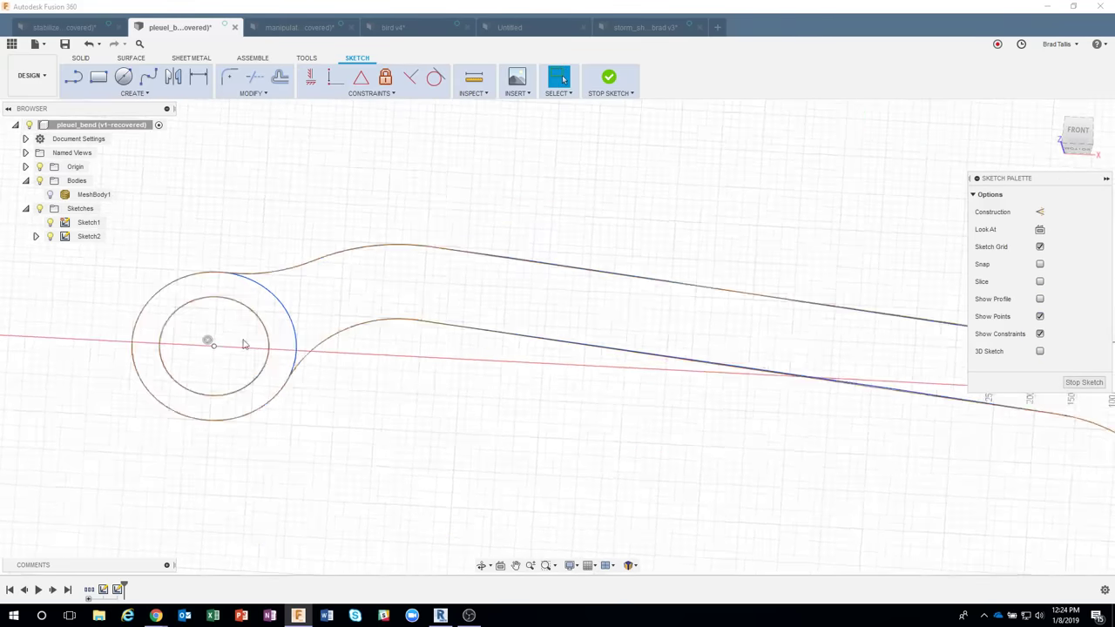
key(c)
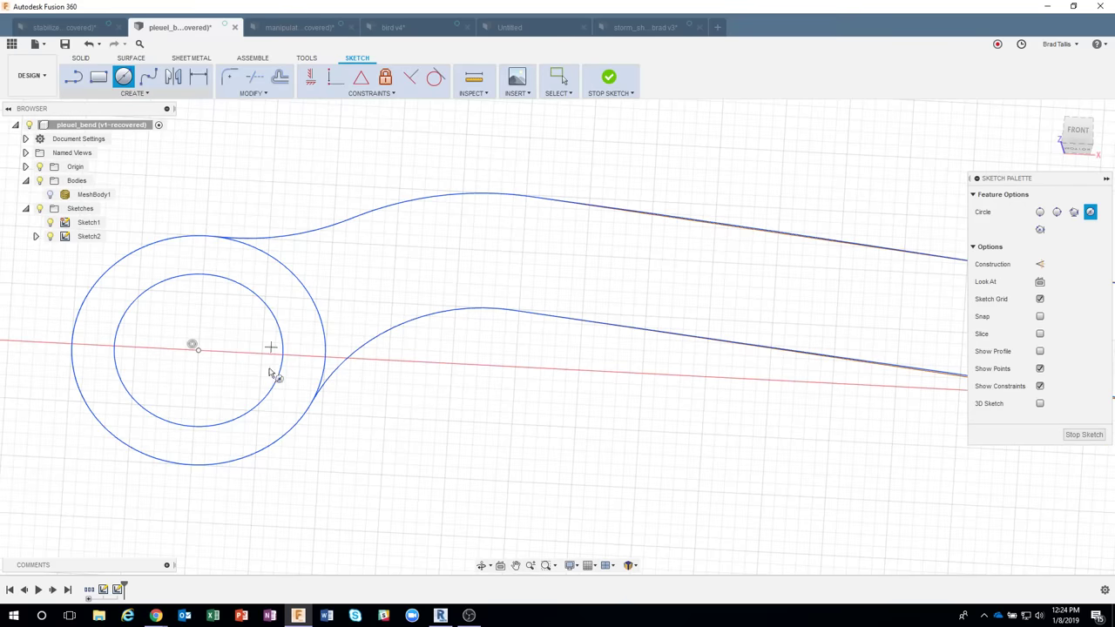
click(198, 351)
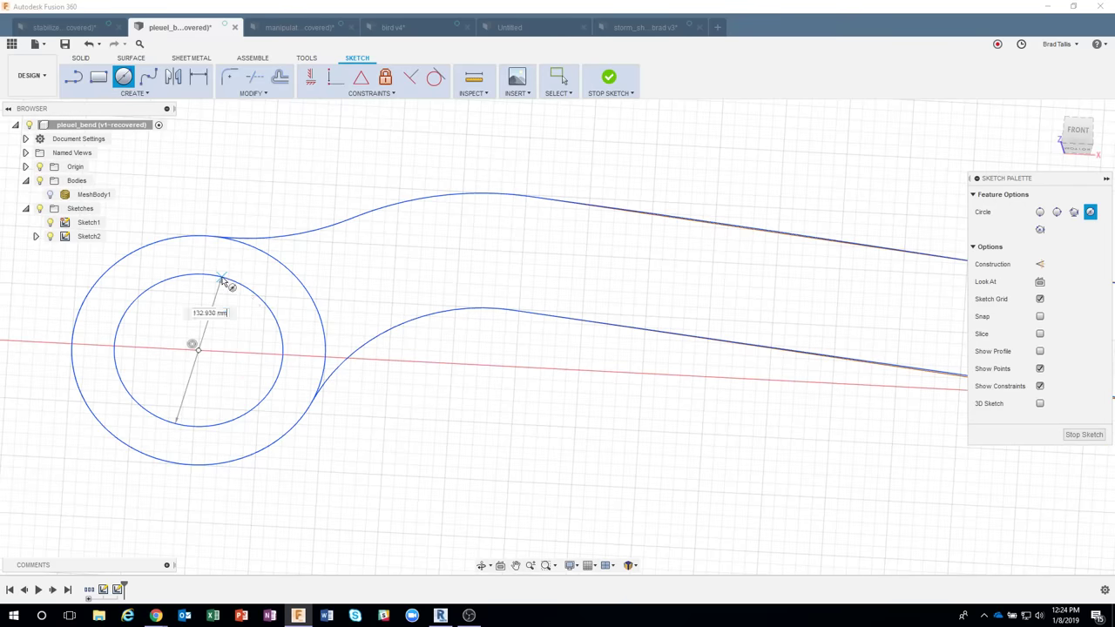
click(223, 281)
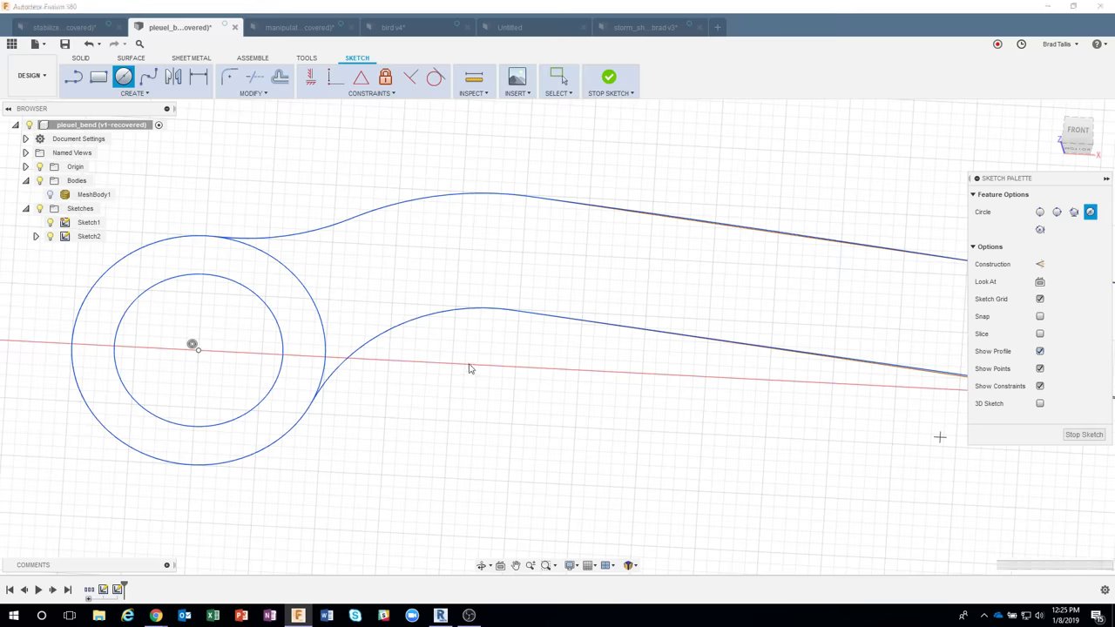
key(Escape)
scroll(478, 369, down, 3)
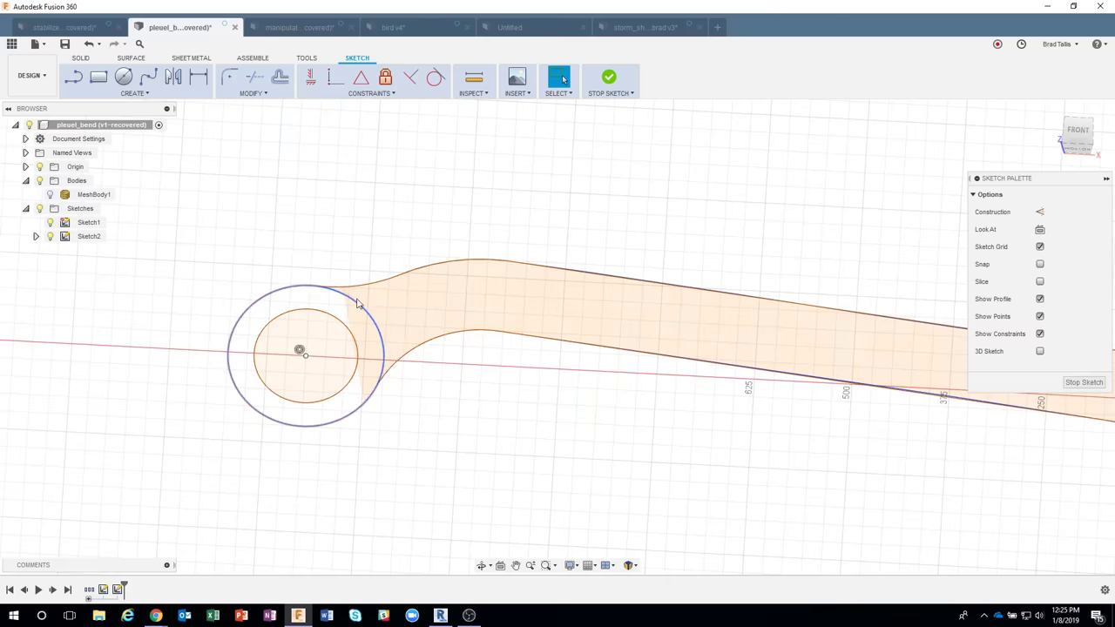
Undo the profile display changes and the two outer circles at the rod ends.
shift+middle_drag(578, 309, 560, 311)
scroll(560, 311, down, 1)
click(84, 45)
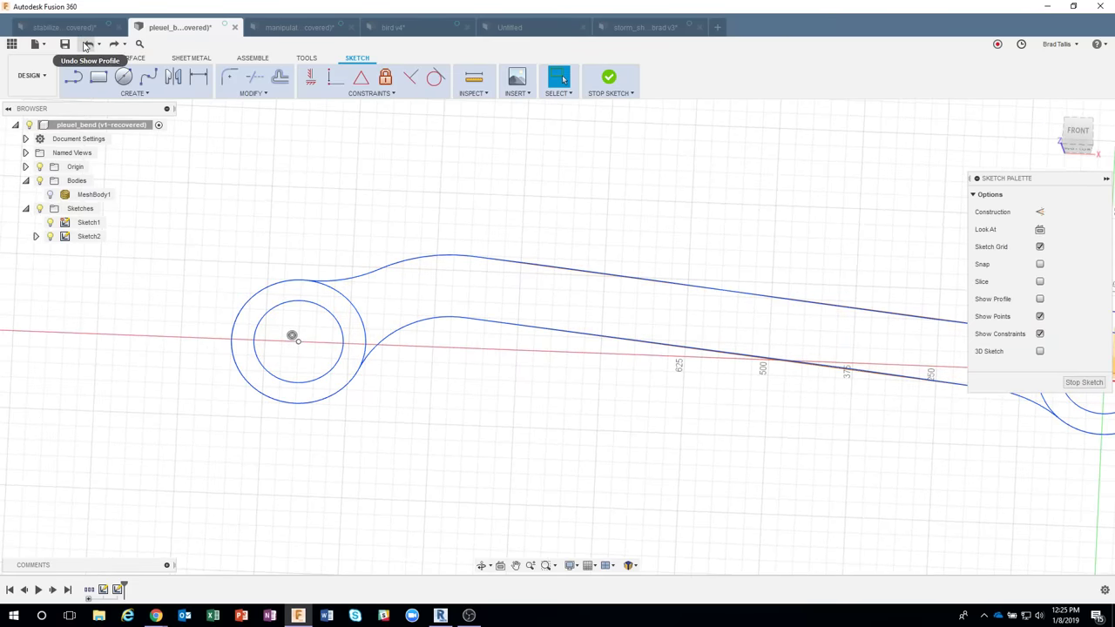
click(86, 46)
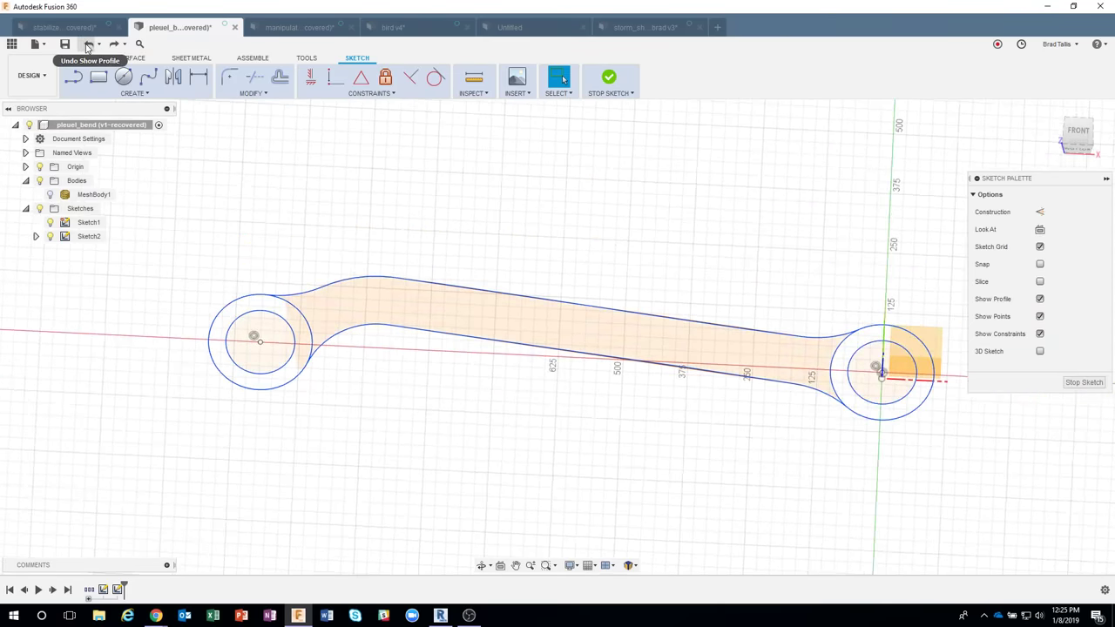
click(87, 47)
click(87, 48)
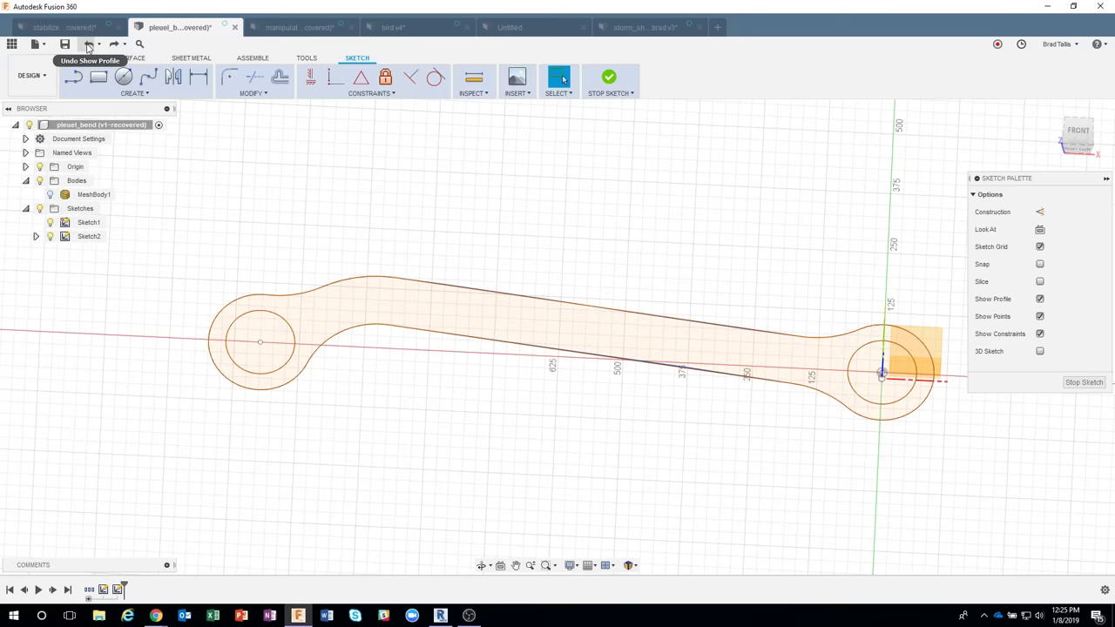
Finish the sketch and show the mesh body again with the fitted curves.
shift+middle_drag(452, 261, 804, 324)
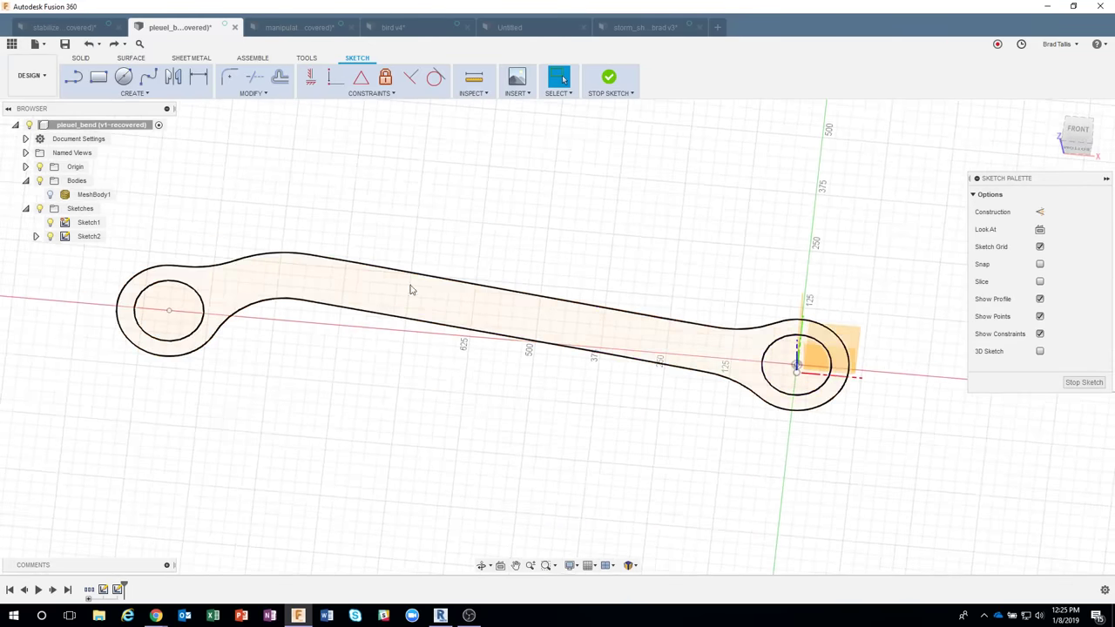
mouse_move(199, 280)
shift+middle_down()
mouse_move(938, 350)
mouse_move(1060, 386)
shift+middle_up()
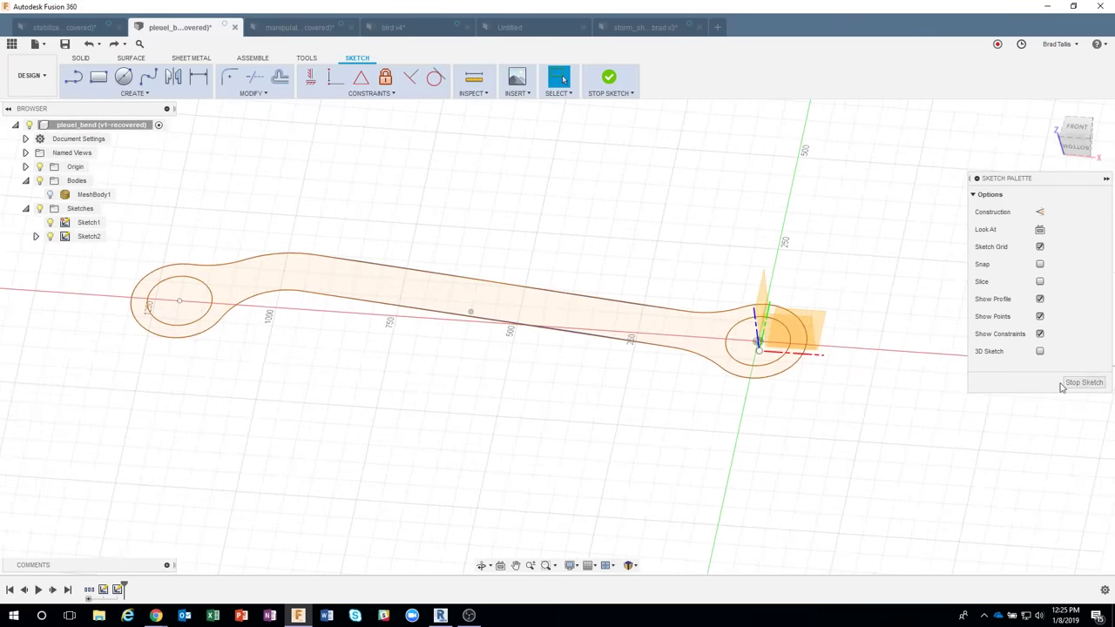
click(1082, 383)
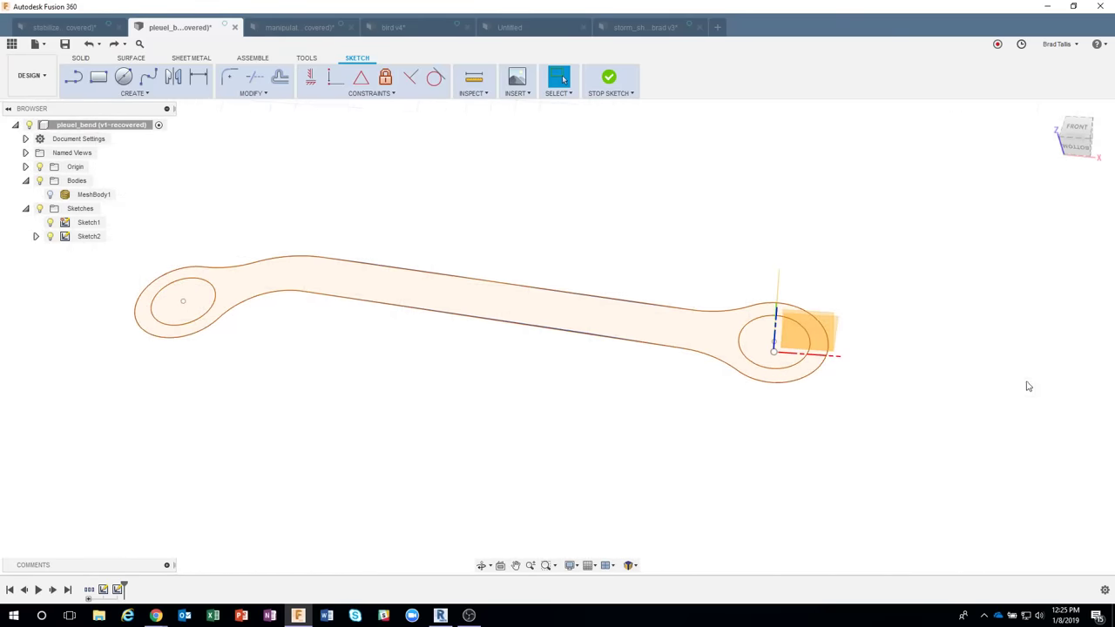
click(49, 195)
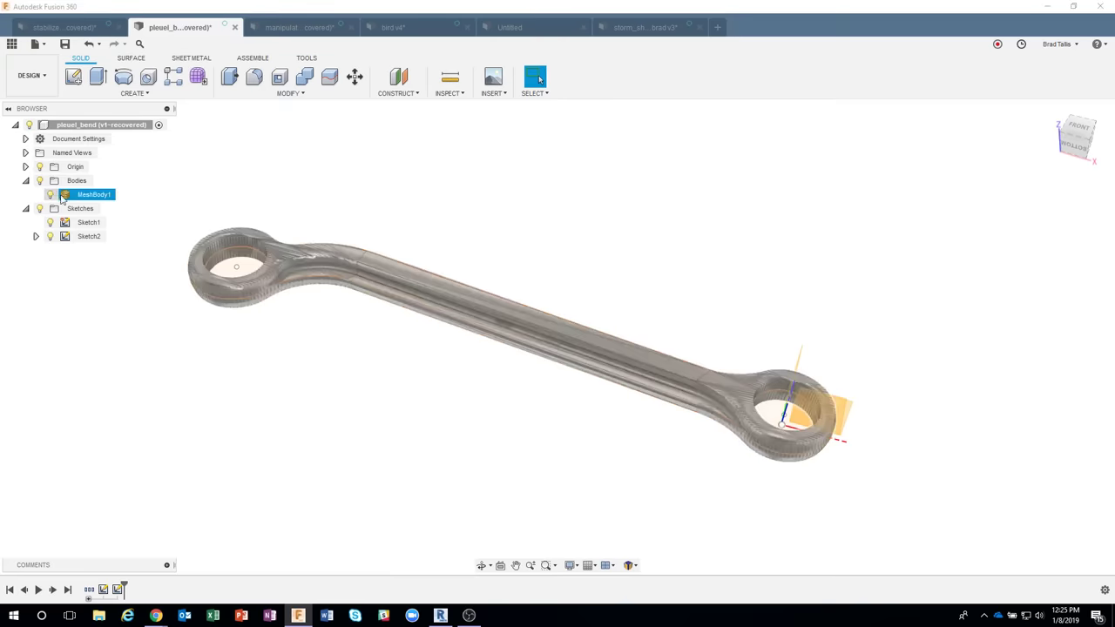
Select the rod outline profile without the holes and start extruding it 30 mm as a new body.
scroll(602, 279, up, 2)
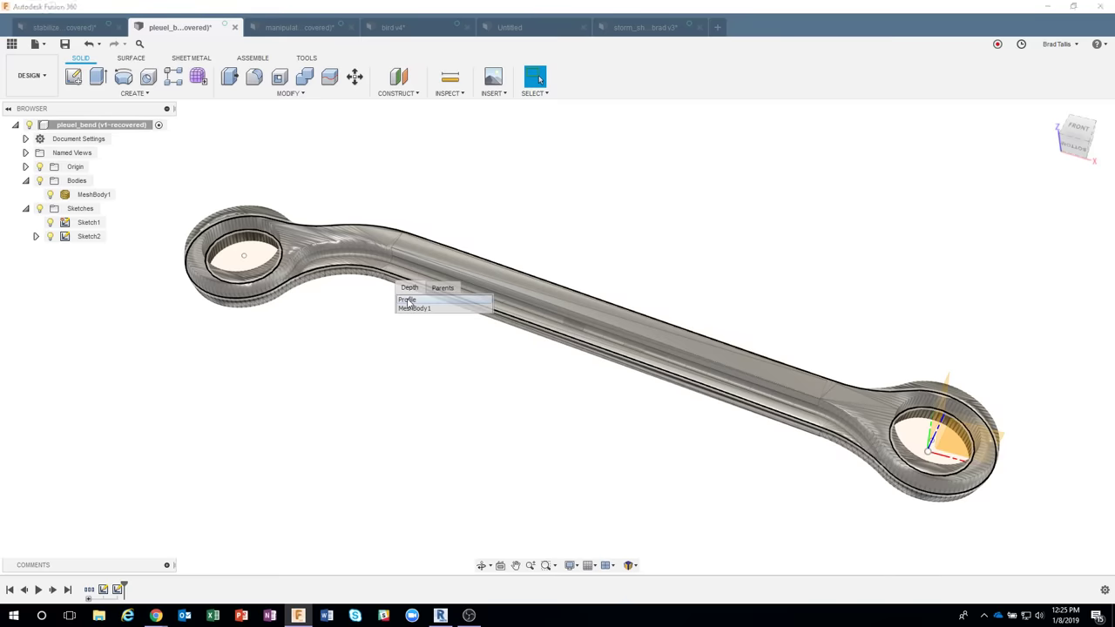
click(408, 299)
scroll(423, 291, up, 1)
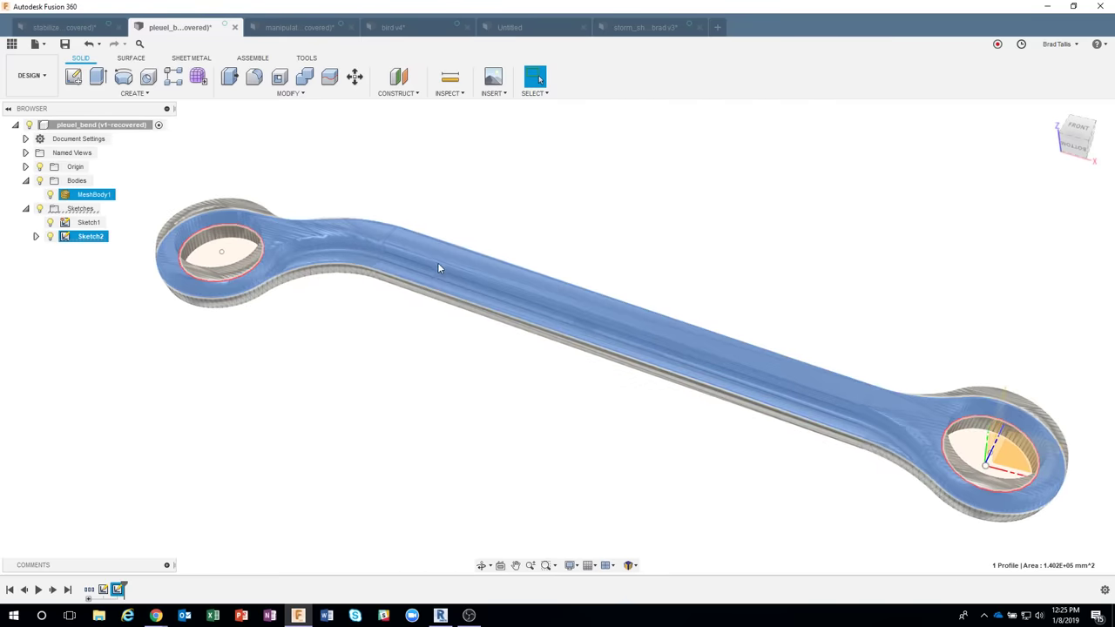
right_click(436, 263)
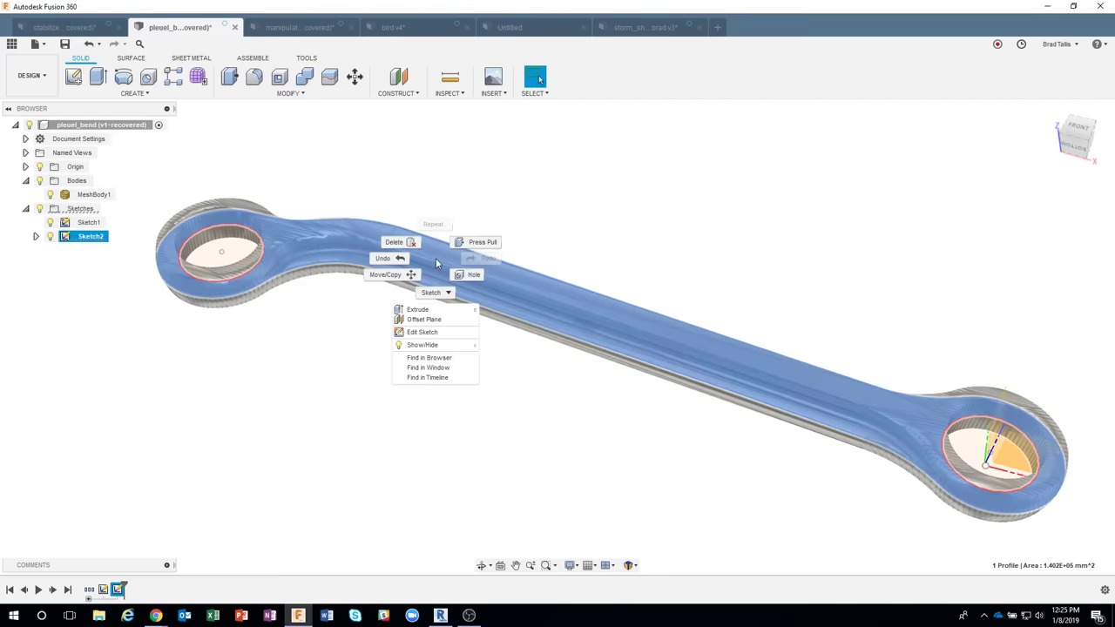
click(433, 310)
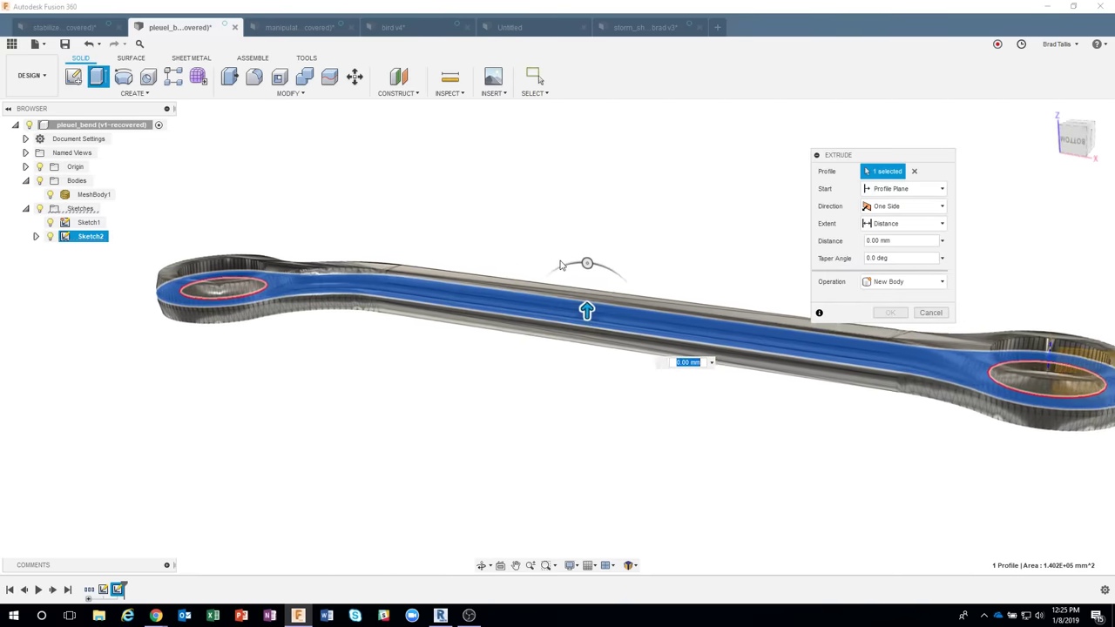
shift+middle_drag(566, 304, 514, 308)
drag(515, 311, 584, 282)
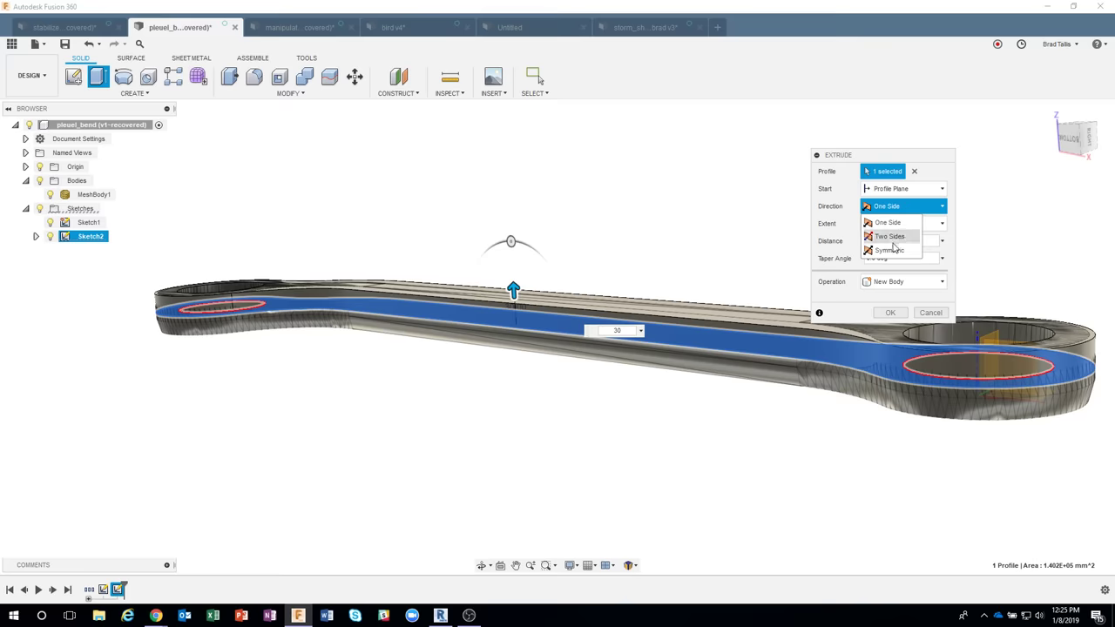
Set the extrusion direction to Two Sides and pull the second side out to about 30 mm.
click(897, 239)
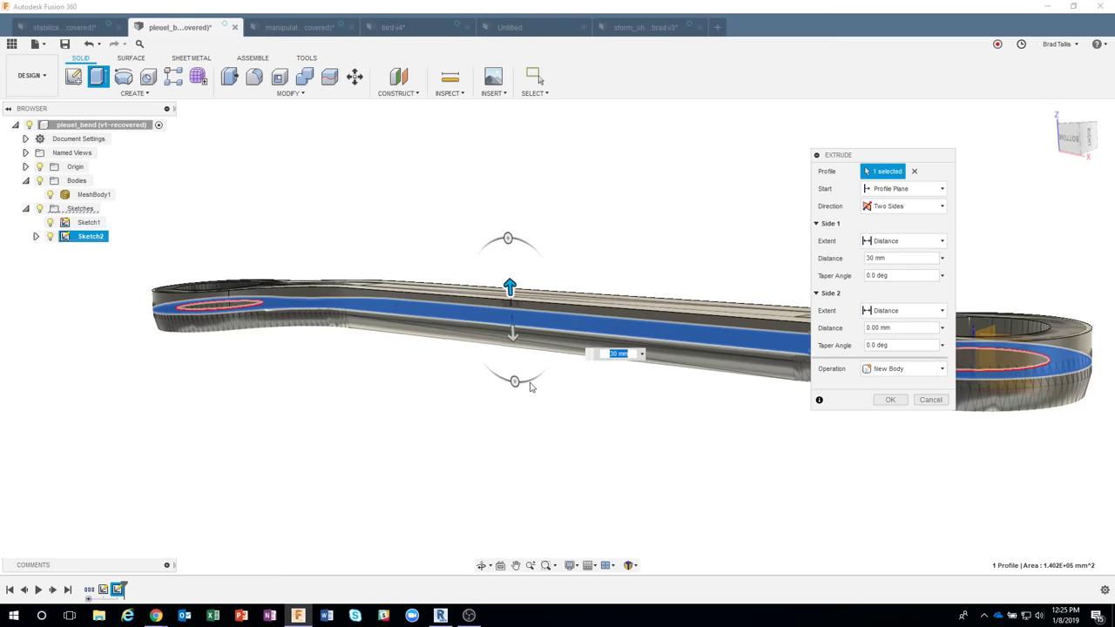
shift+middle_drag(464, 326, 427, 339)
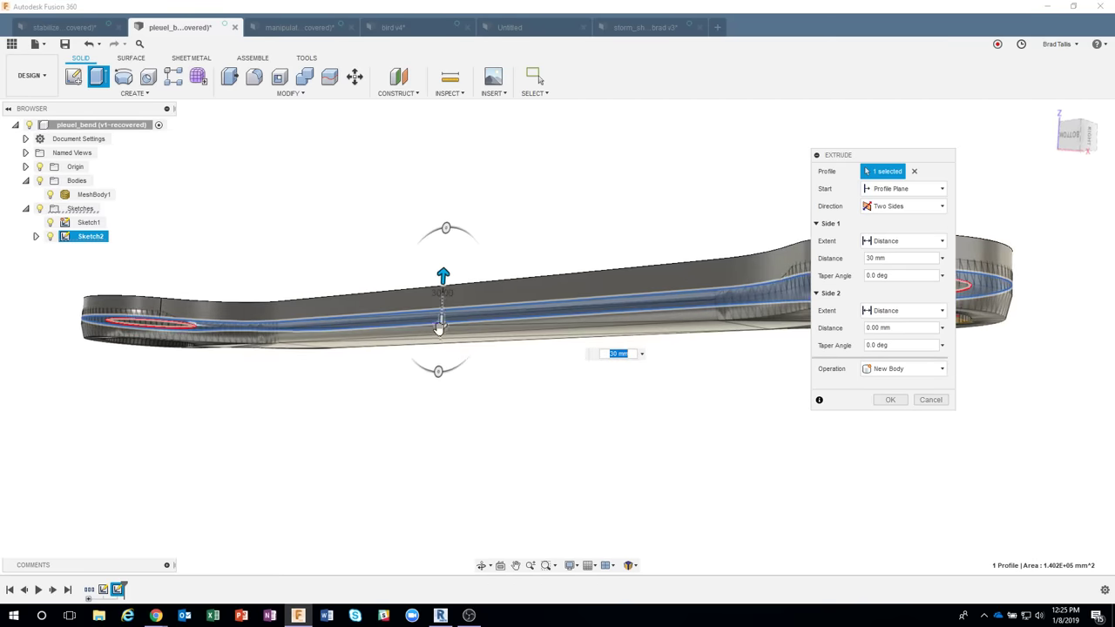
drag(439, 337, 437, 352)
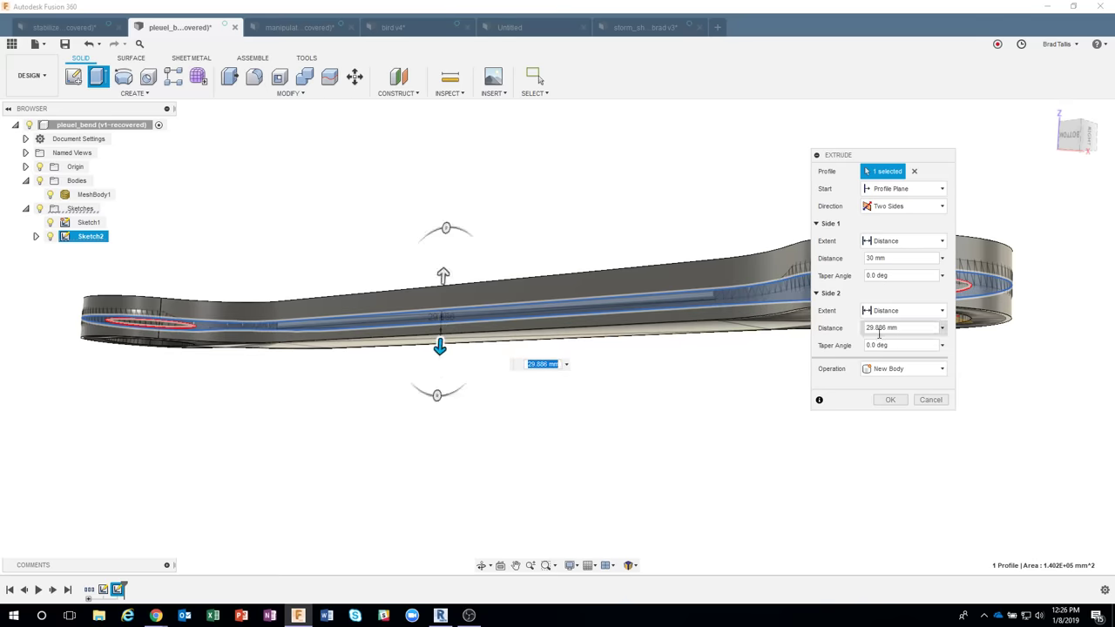
Switch the extrusion direction to Symmetric, create the solid rod body, and hide the mesh body.
click(903, 253)
shift+middle_drag(817, 436, 254, 259)
shift+middle_drag(543, 236, 917, 305)
click(890, 312)
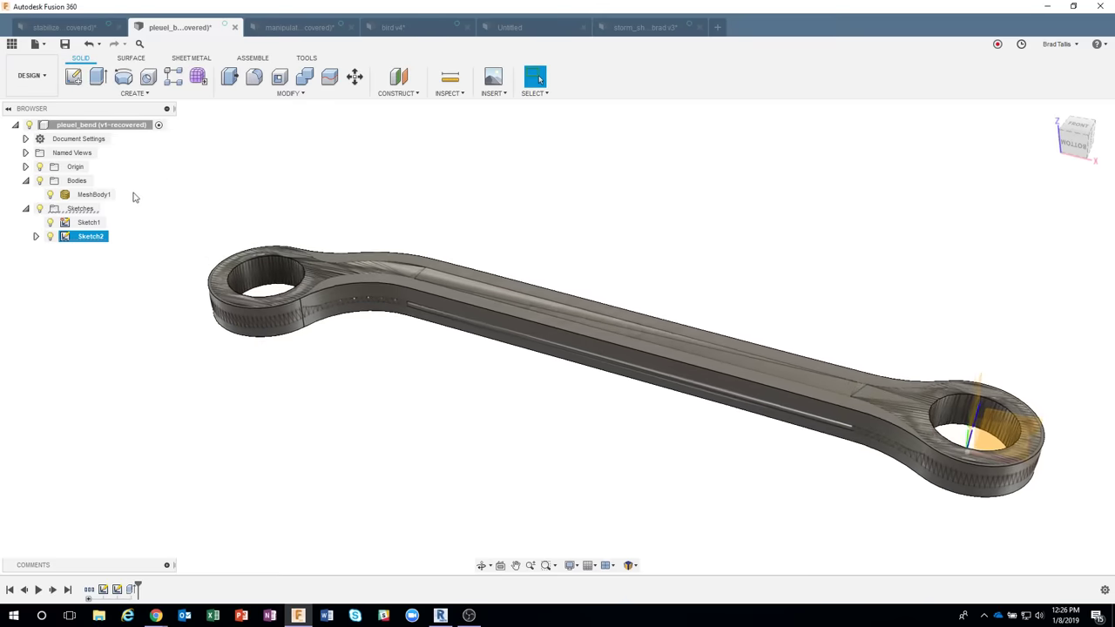
click(96, 195)
click(50, 194)
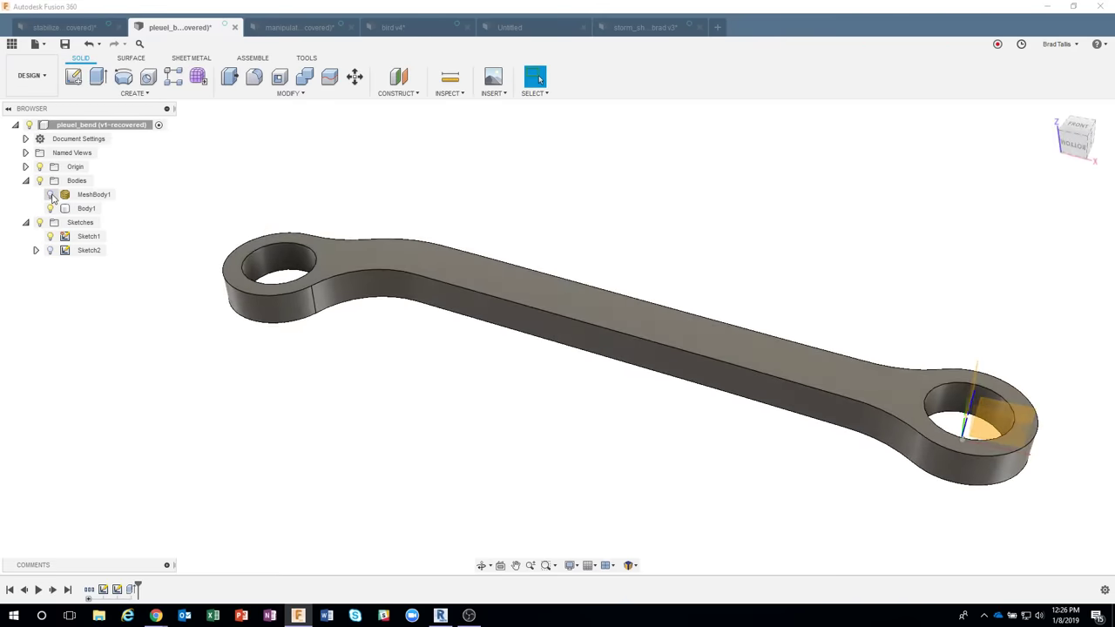
Compare the mesh and the solid rod by toggling their visibility, leaving the mesh shown and the solid body hidden.
click(51, 195)
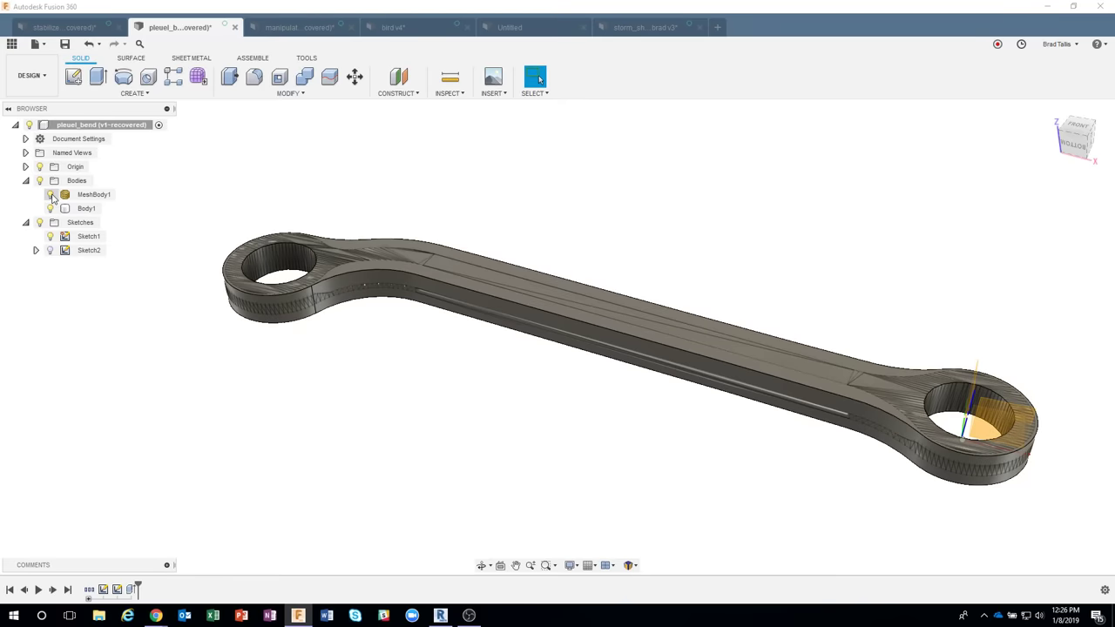
click(51, 195)
click(54, 209)
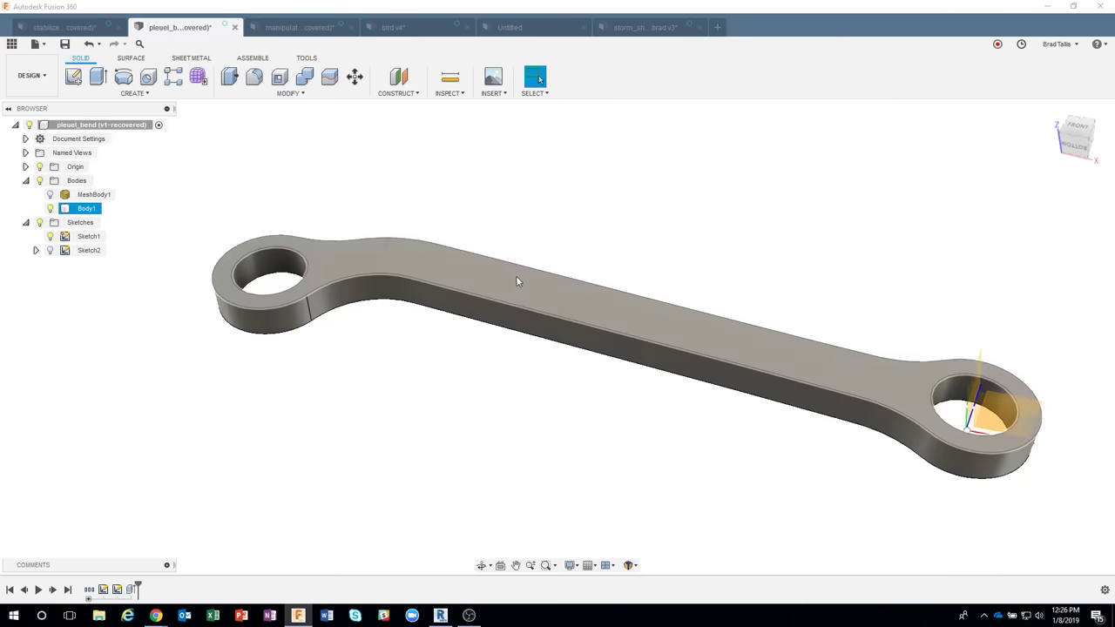
click(51, 195)
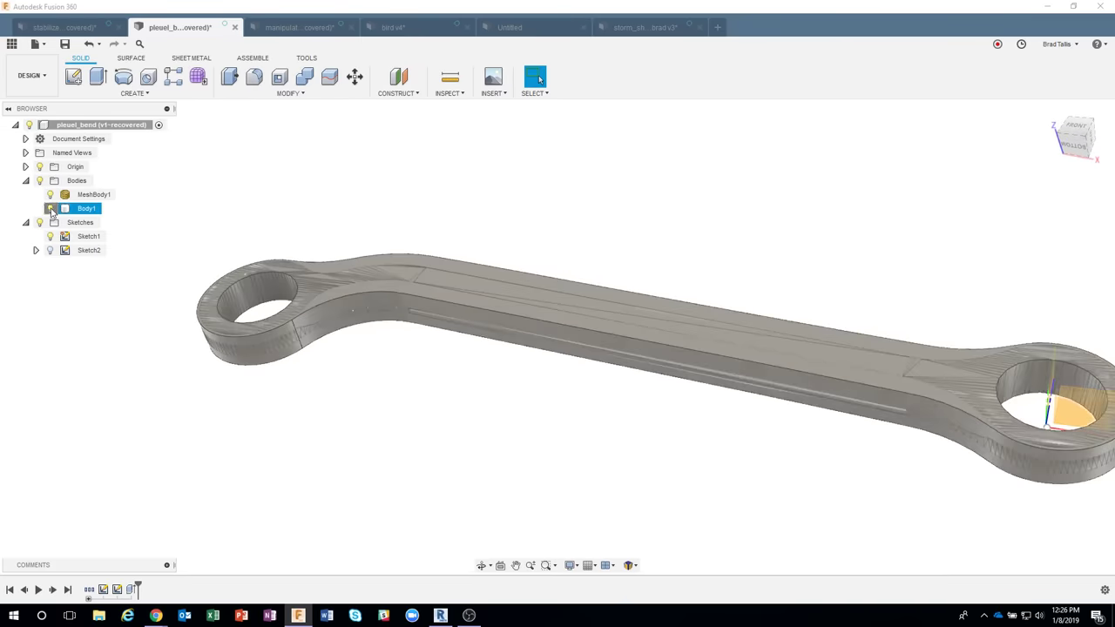
click(51, 208)
click(414, 322)
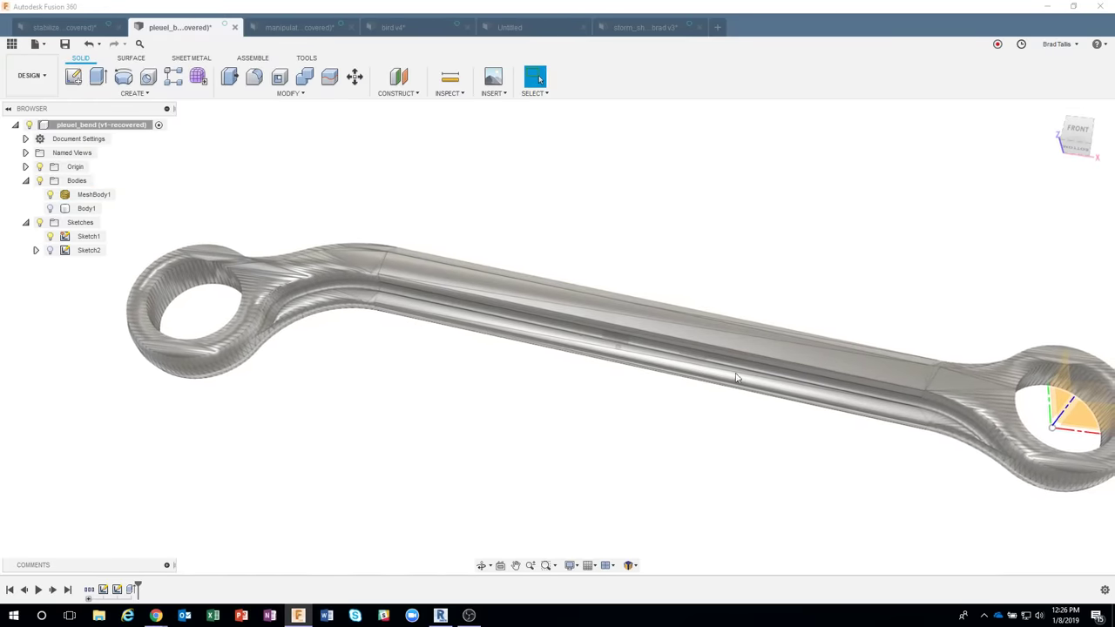
shift+middle_drag(557, 344, 316, 307)
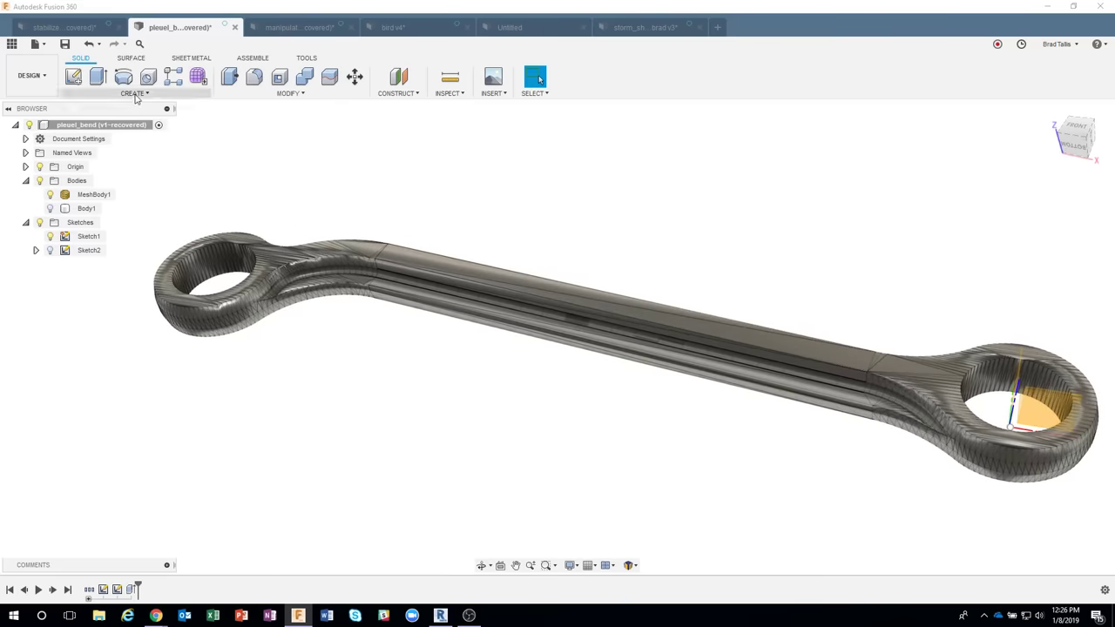
click(133, 93)
click(366, 157)
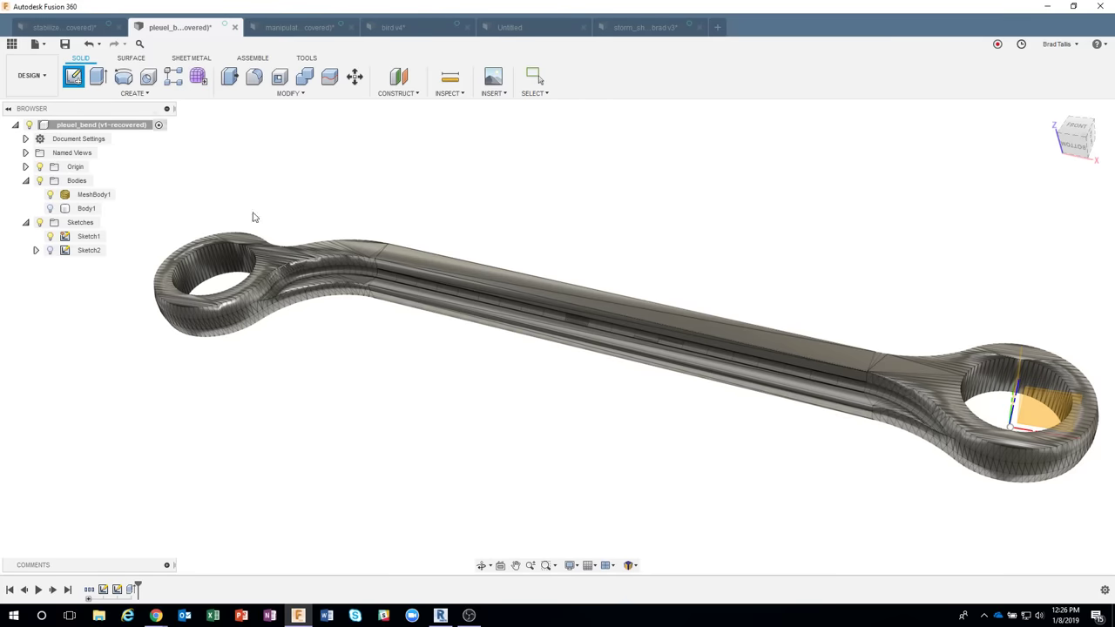
shift+middle_drag(730, 350, 930, 360)
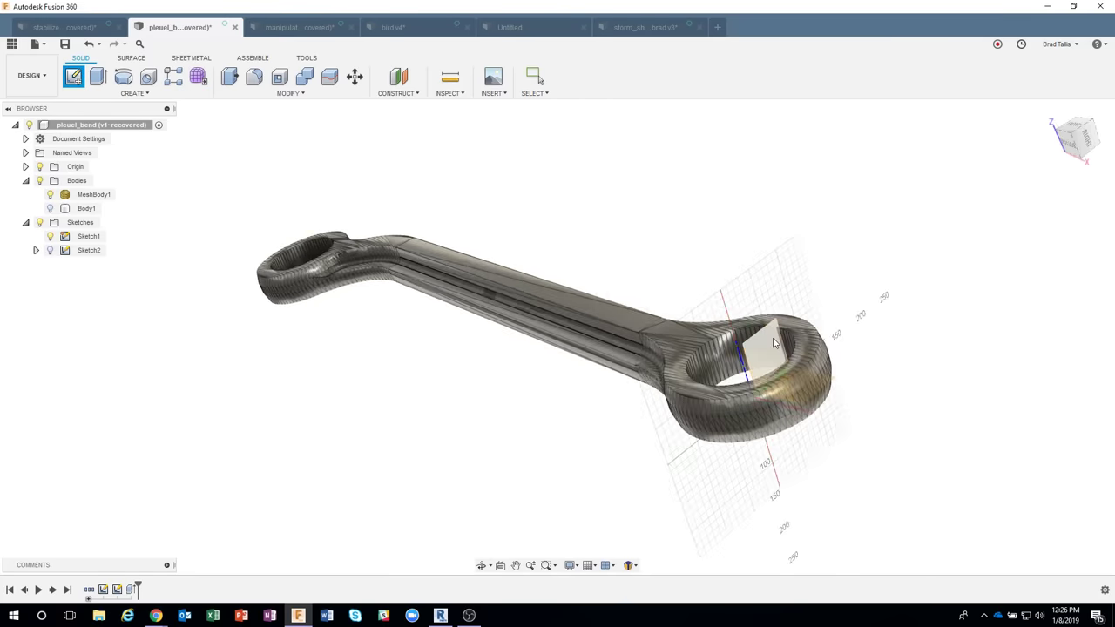
click(774, 342)
shift+middle_drag(423, 209, 322, 163)
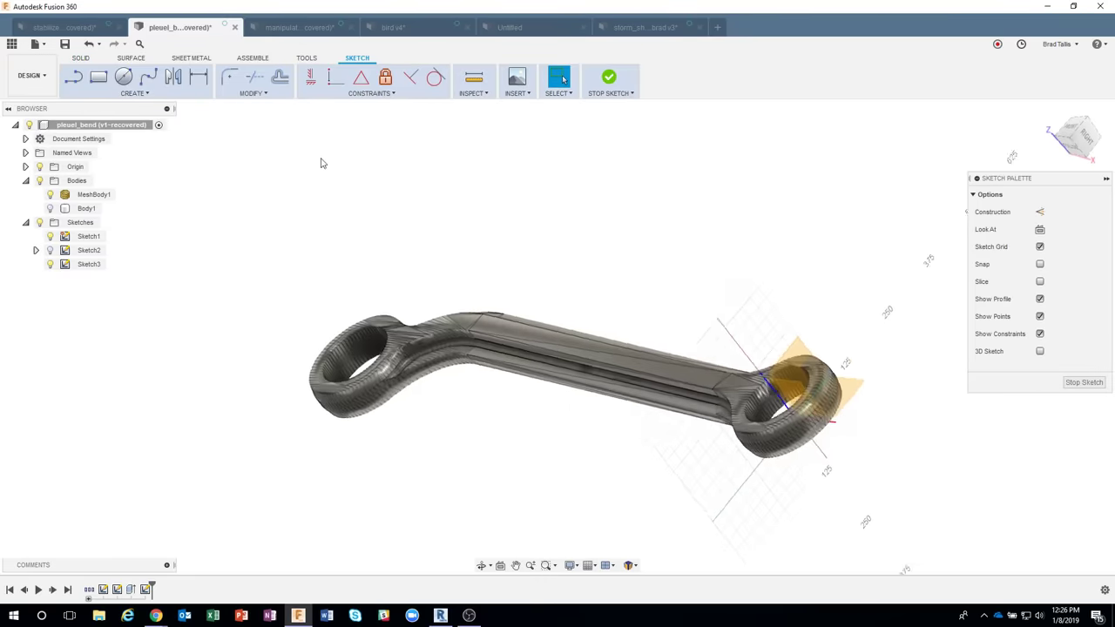
click(135, 94)
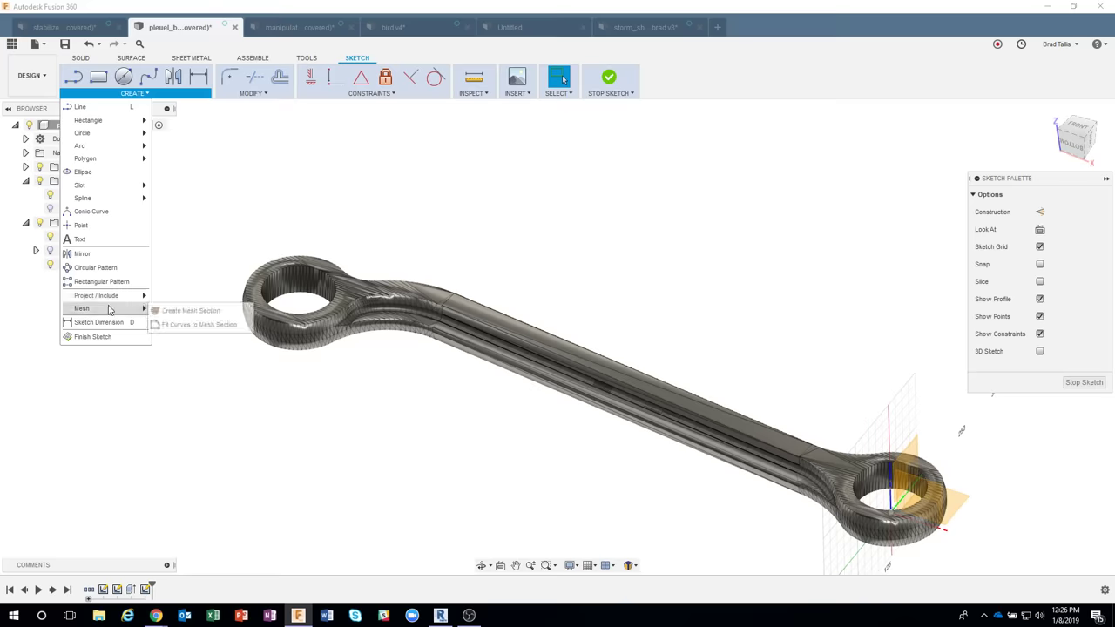
click(185, 310)
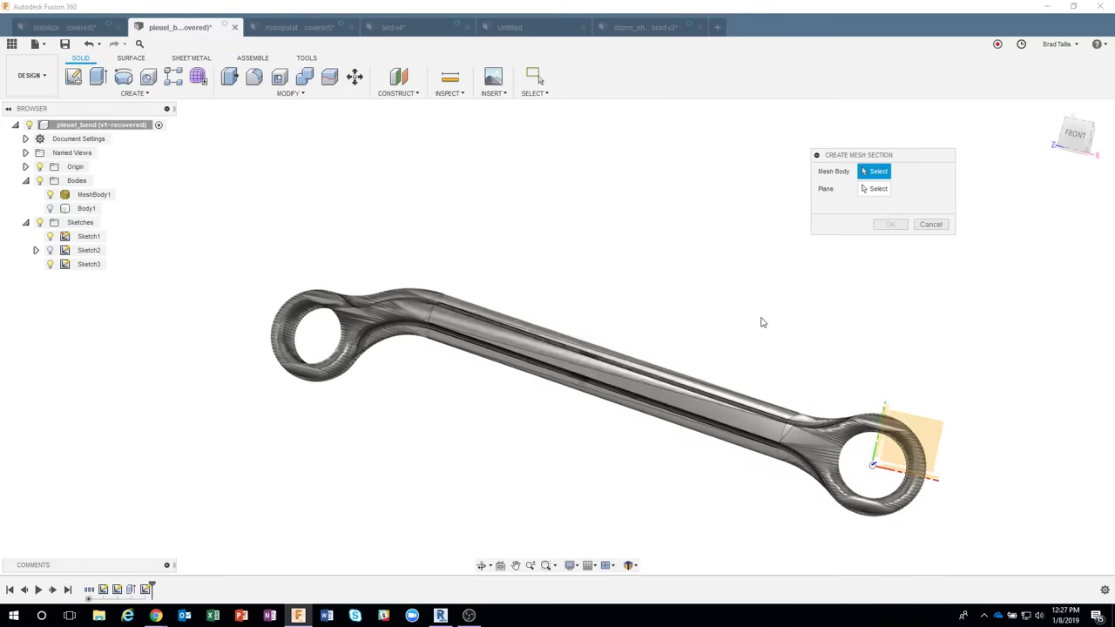
click(1078, 139)
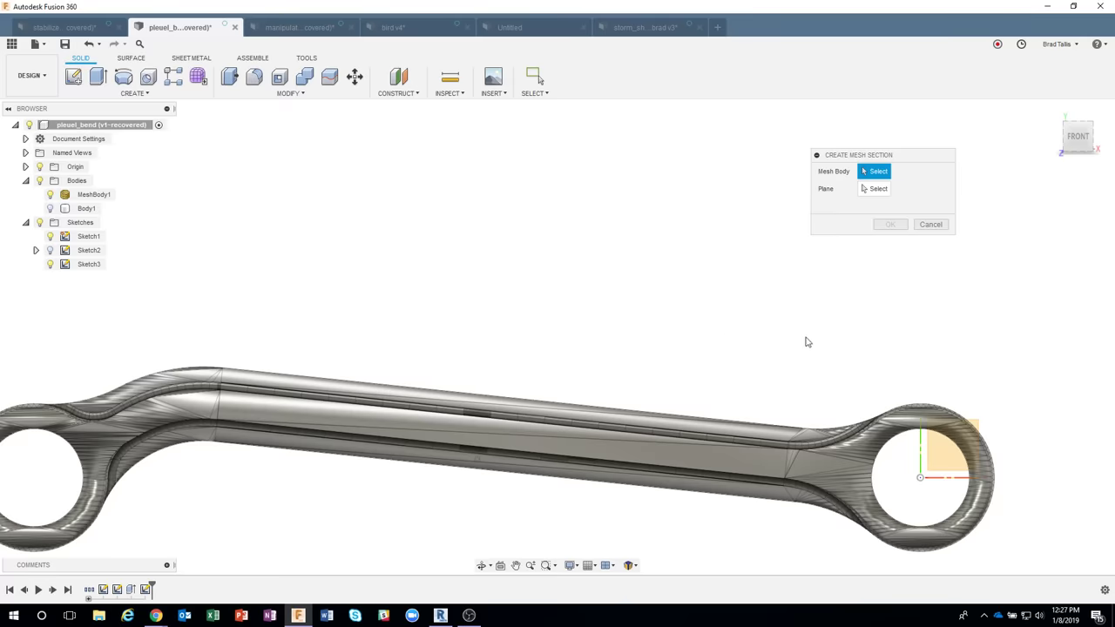
shift+middle_drag(806, 342, 546, 441)
click(530, 416)
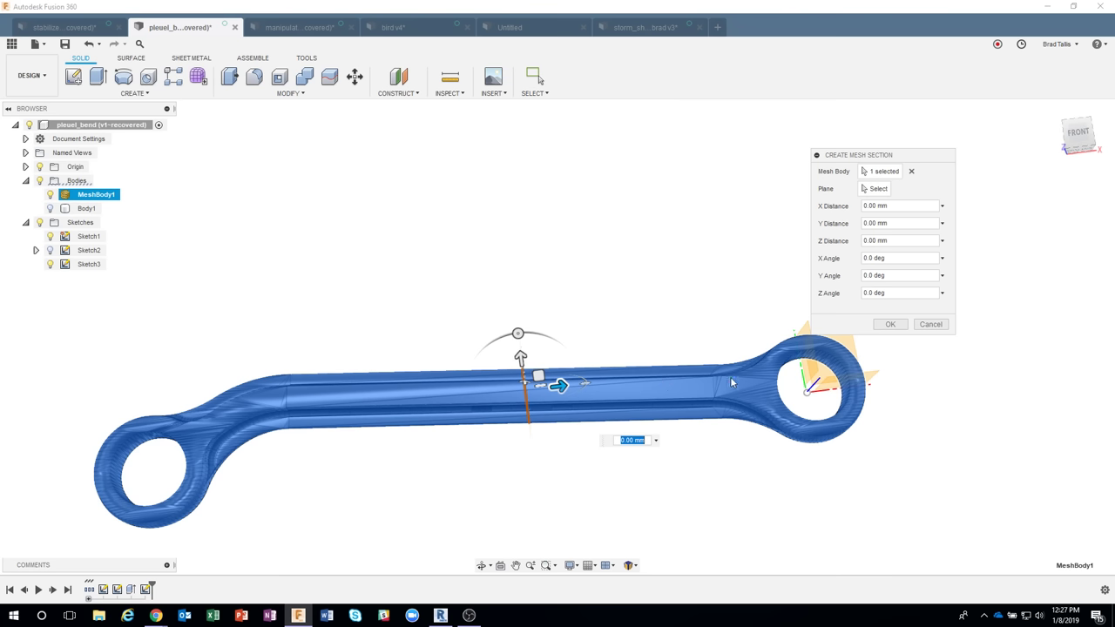
click(930, 324)
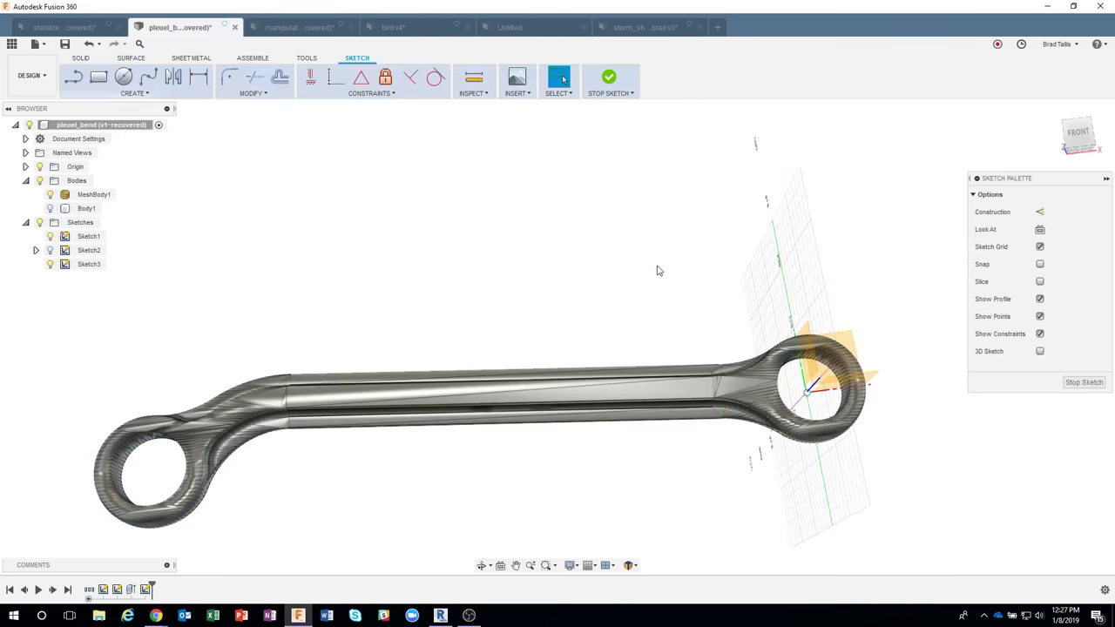
shift+middle_drag(483, 185, 460, 131)
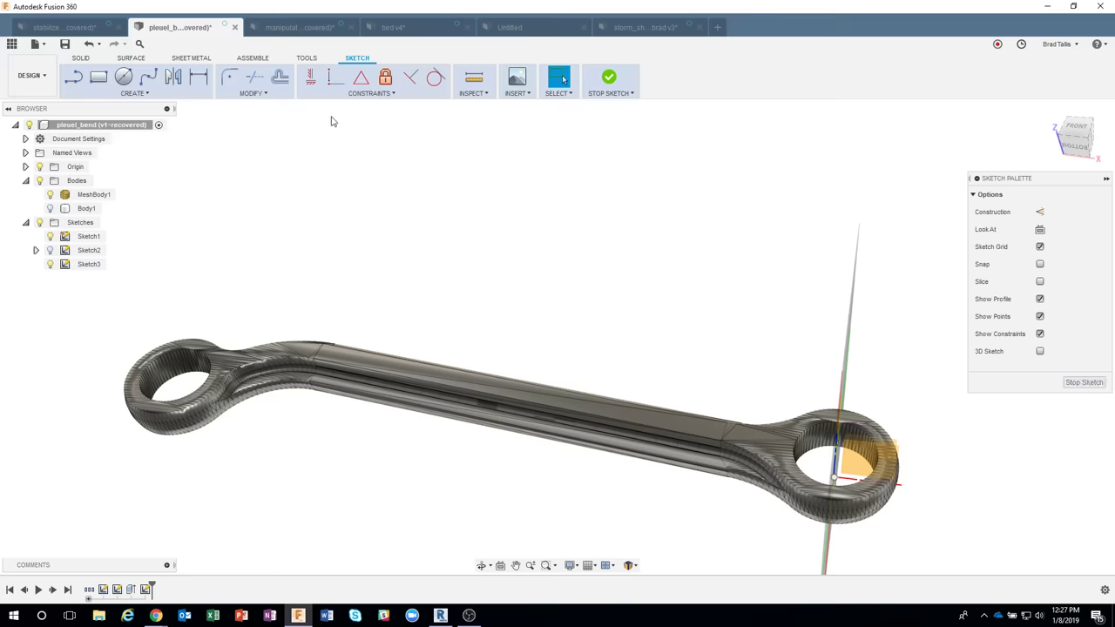
click(89, 45)
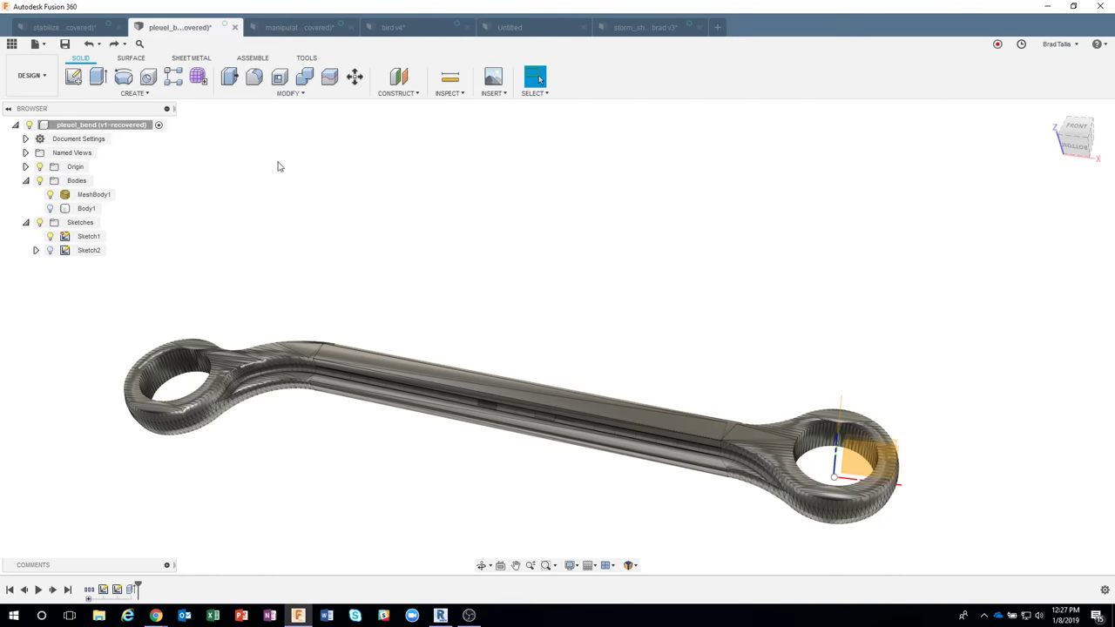
Show the solid rod body and create a Plane Along Path on its outline edge at distance 0.625, across the middle of the shank.
shift+middle_drag(341, 121, 407, 106)
click(406, 94)
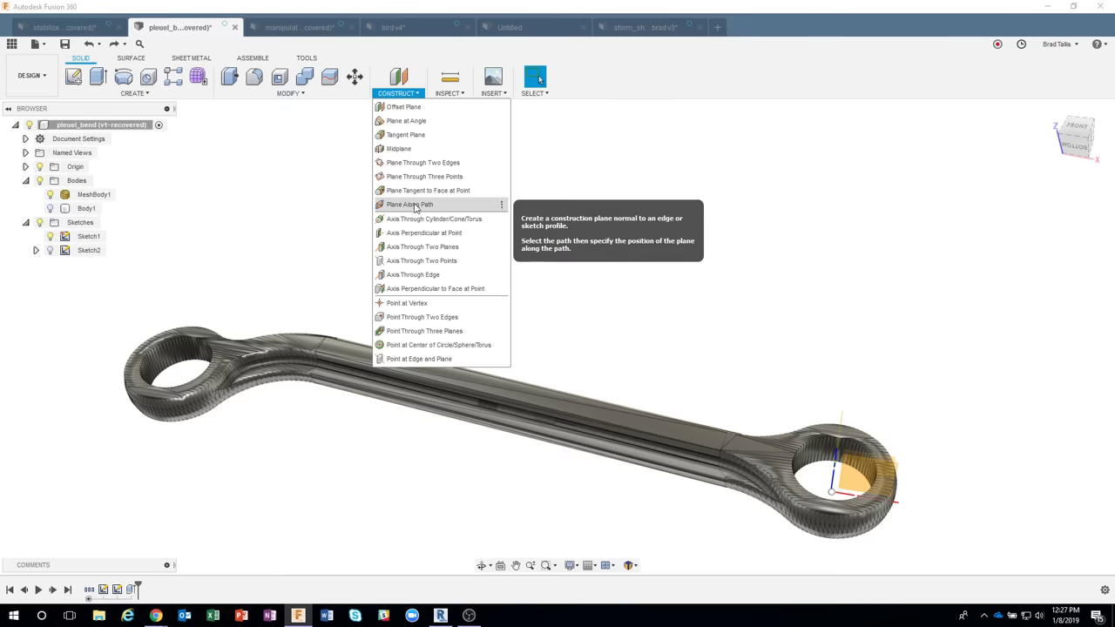
click(415, 207)
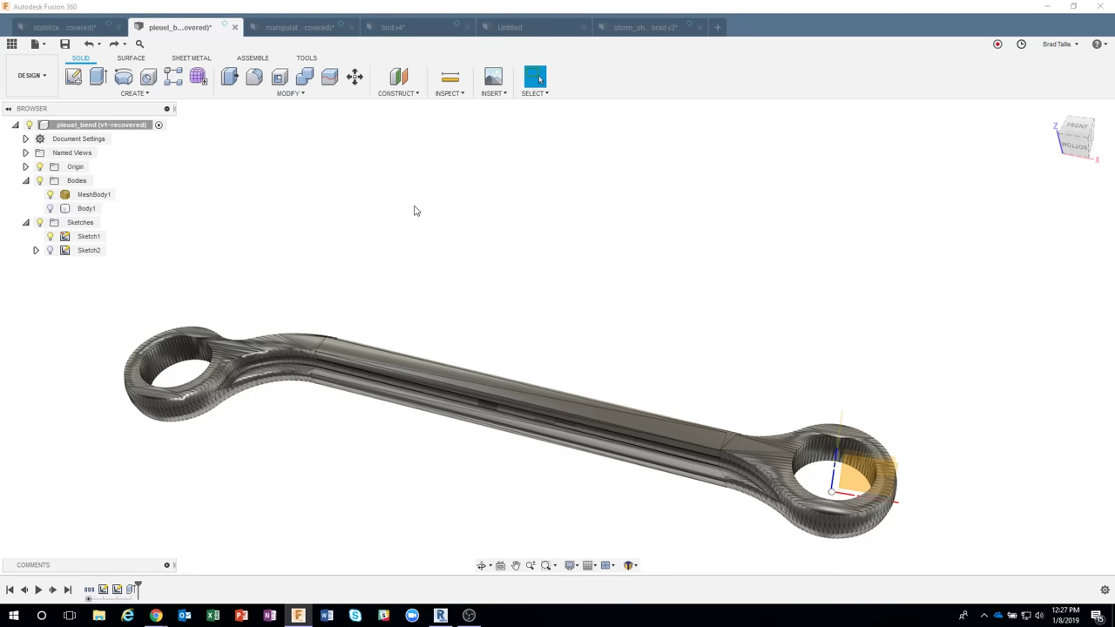
click(50, 209)
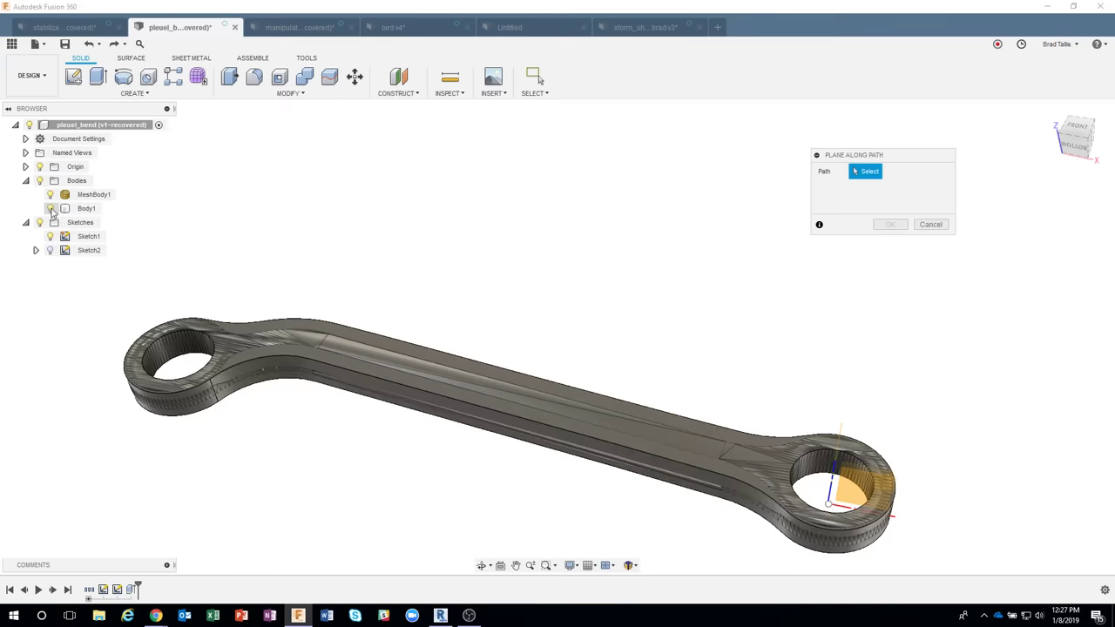
click(577, 389)
shift+middle_drag(669, 388, 626, 400)
mouse_move(572, 368)
mouse_down()
mouse_move(490, 368)
mouse_move(642, 366)
mouse_move(534, 369)
mouse_move(585, 369)
mouse_move(568, 371)
mouse_up()
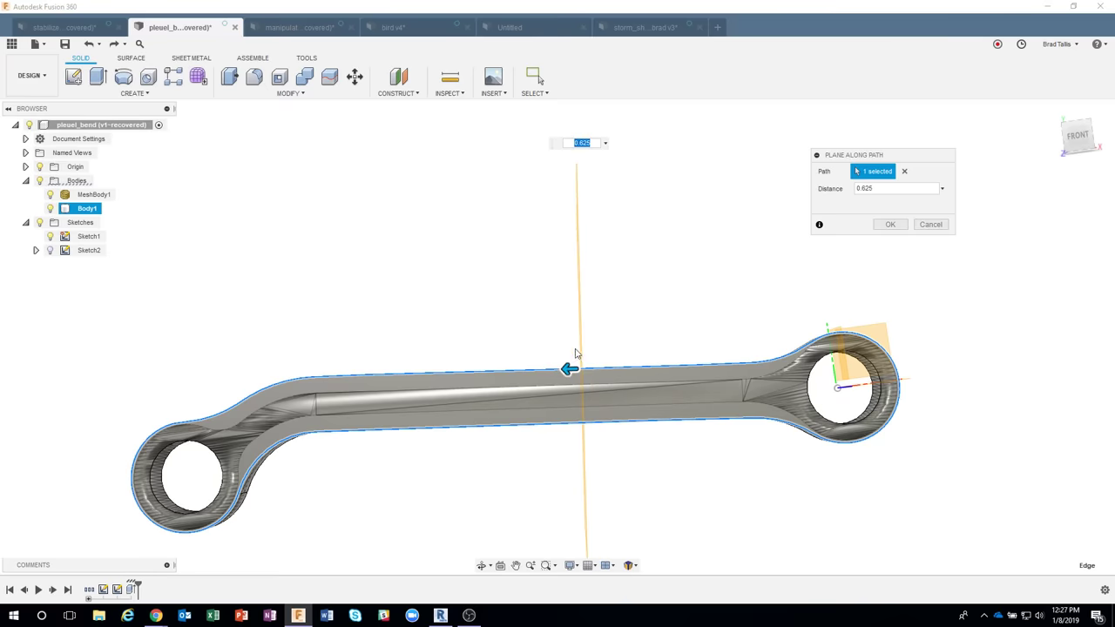
shift+middle_drag(689, 357, 888, 227)
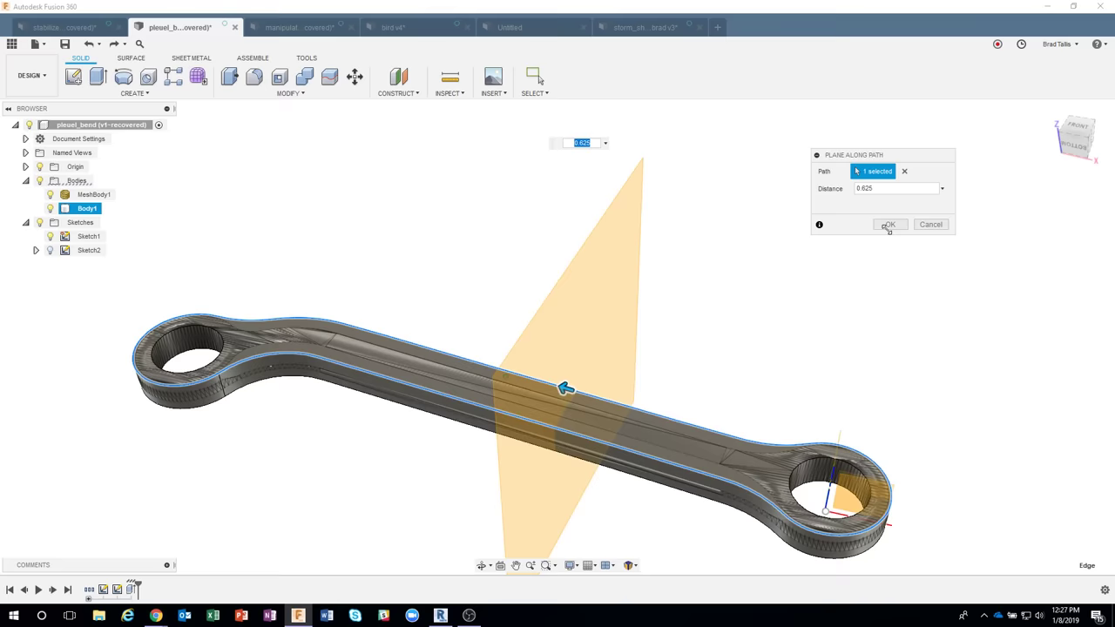
click(888, 225)
click(400, 92)
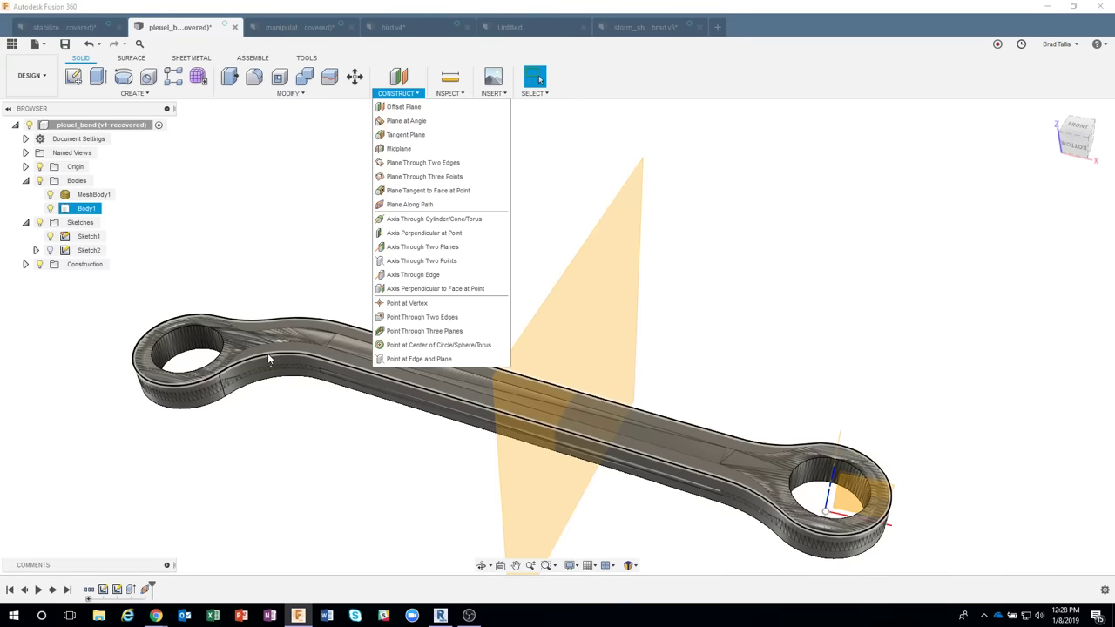
click(287, 239)
Start a sketch on the new construction plane and create a mesh section of the rod mesh at that plane.
shift+middle_drag(291, 241, 142, 142)
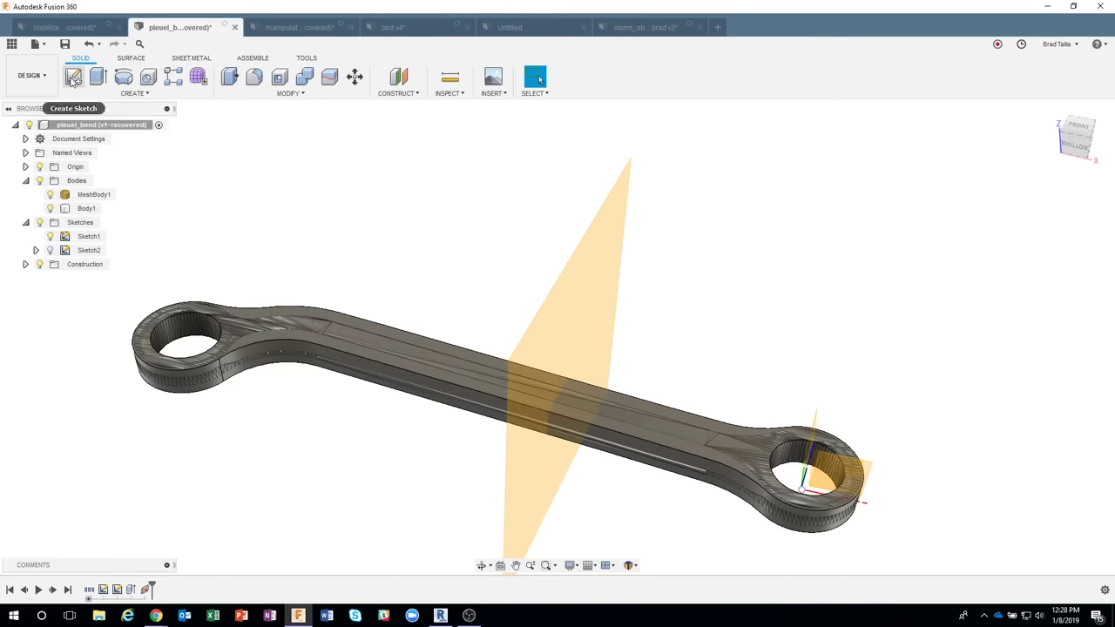
click(579, 303)
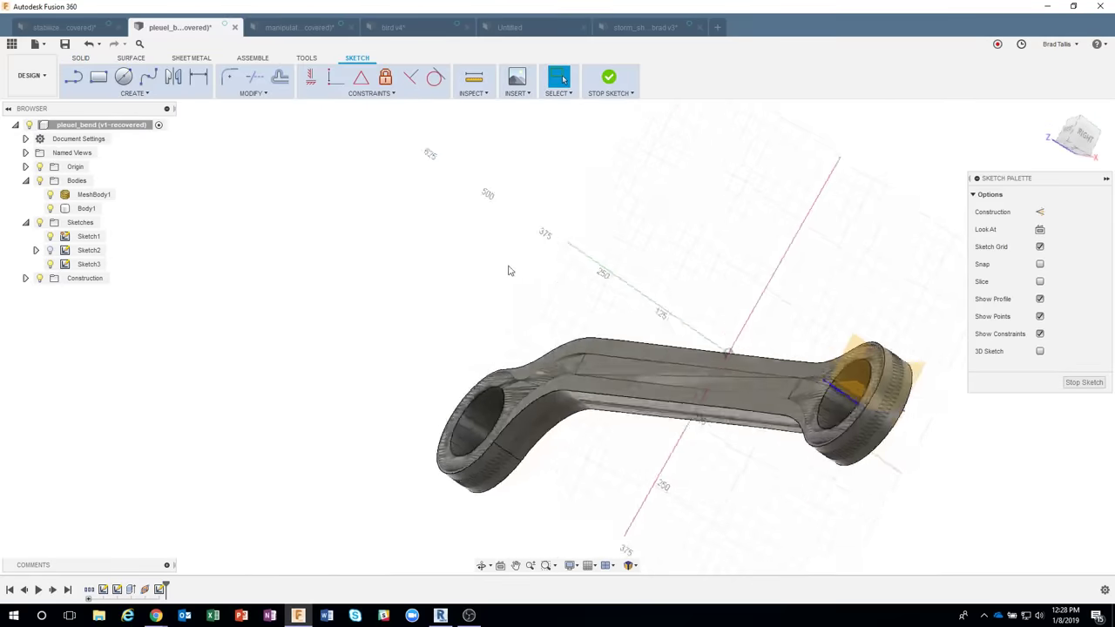
click(134, 94)
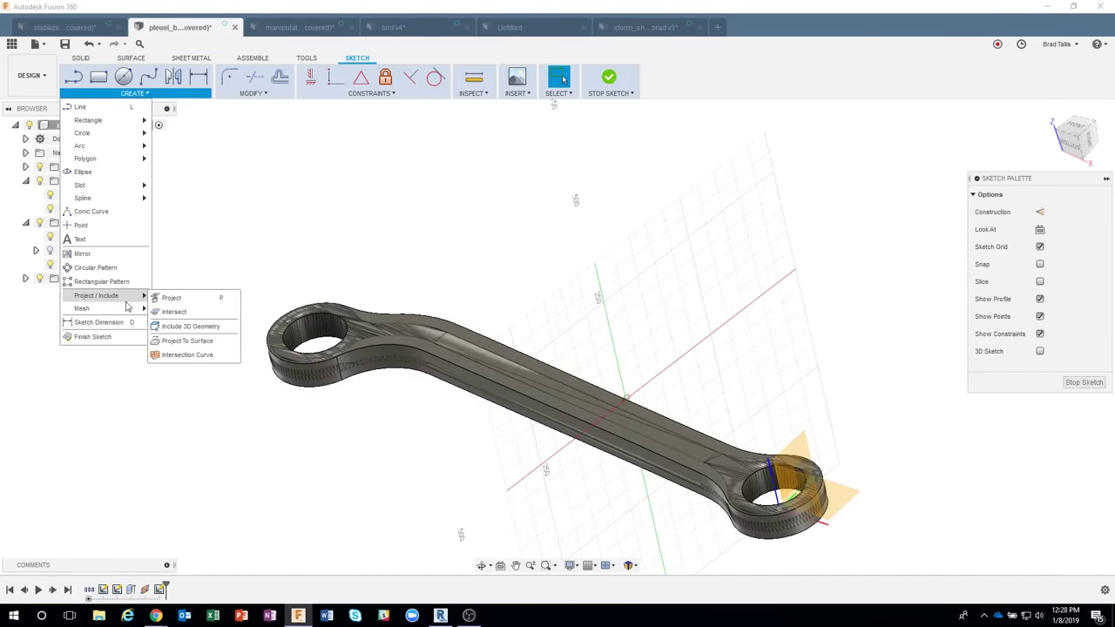
click(189, 309)
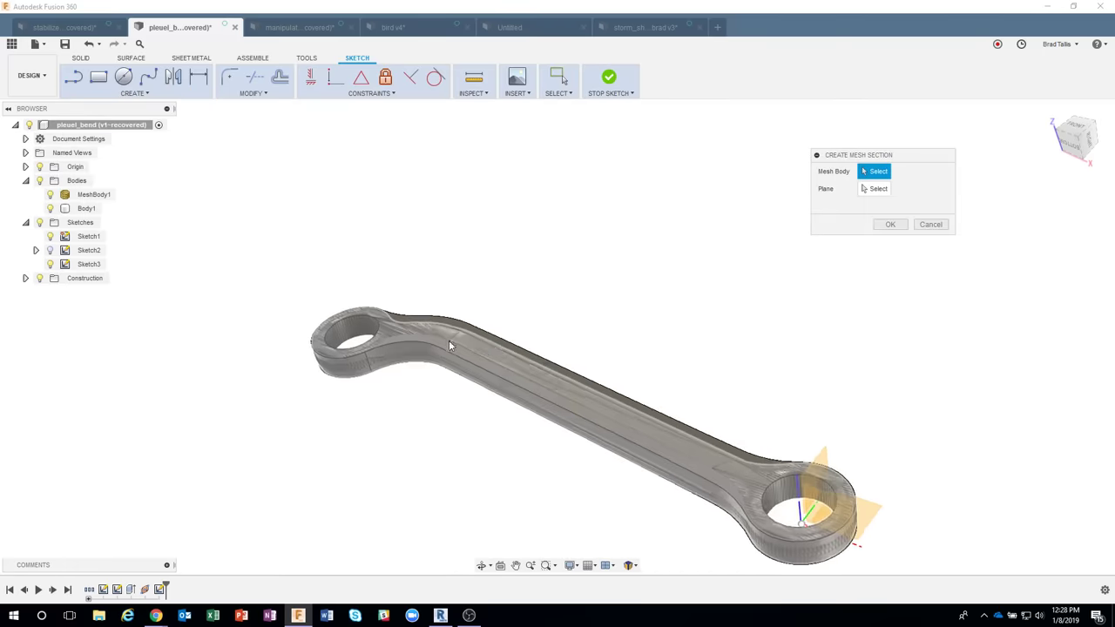
click(547, 359)
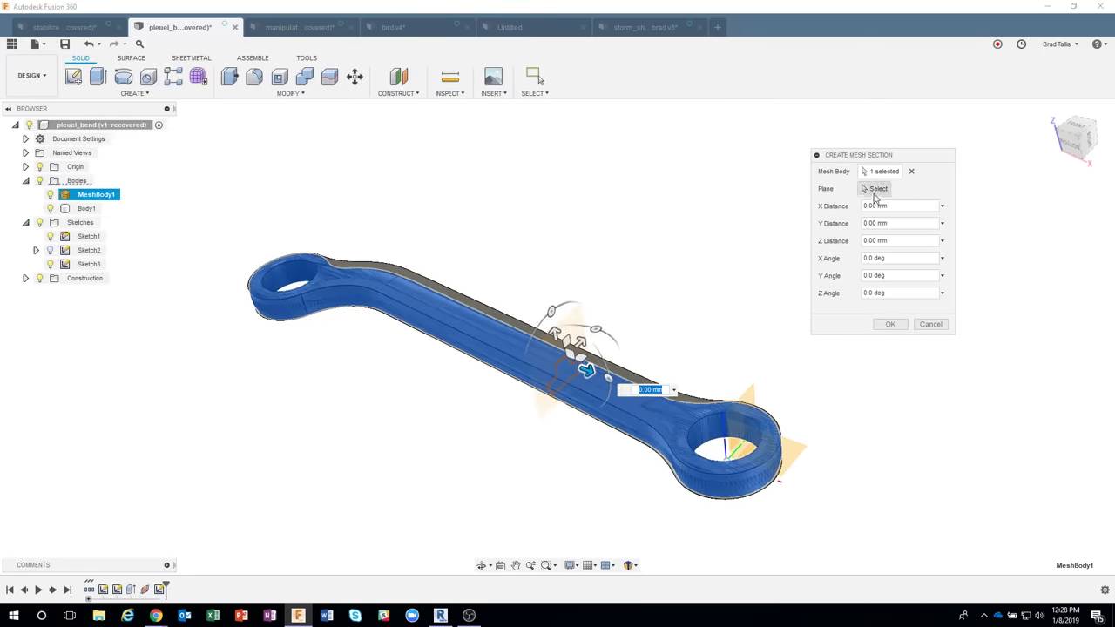
click(48, 295)
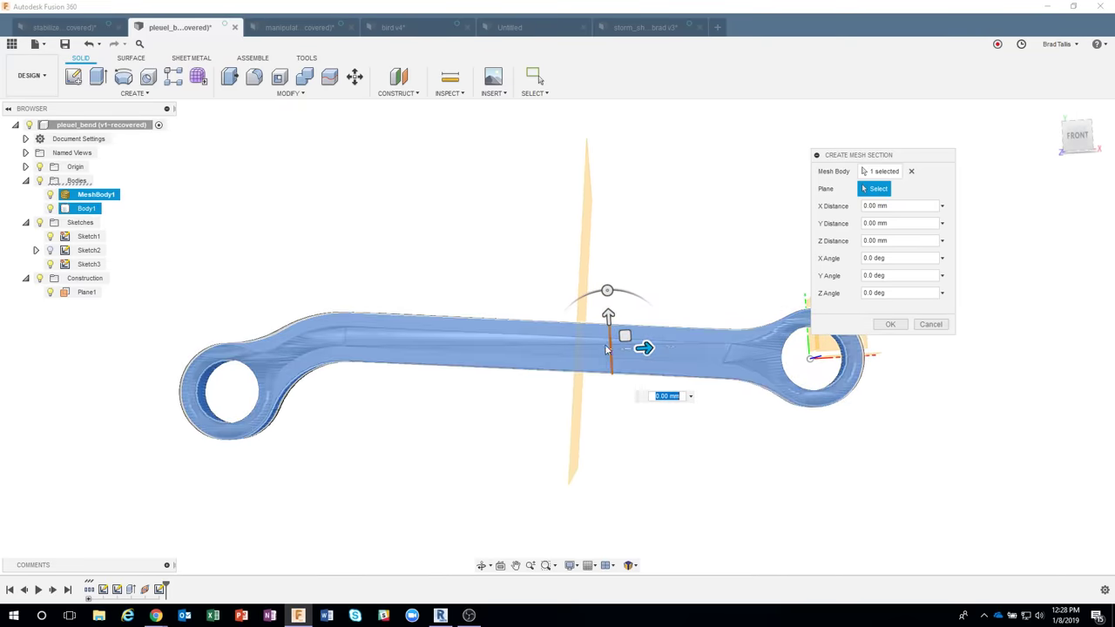
click(592, 234)
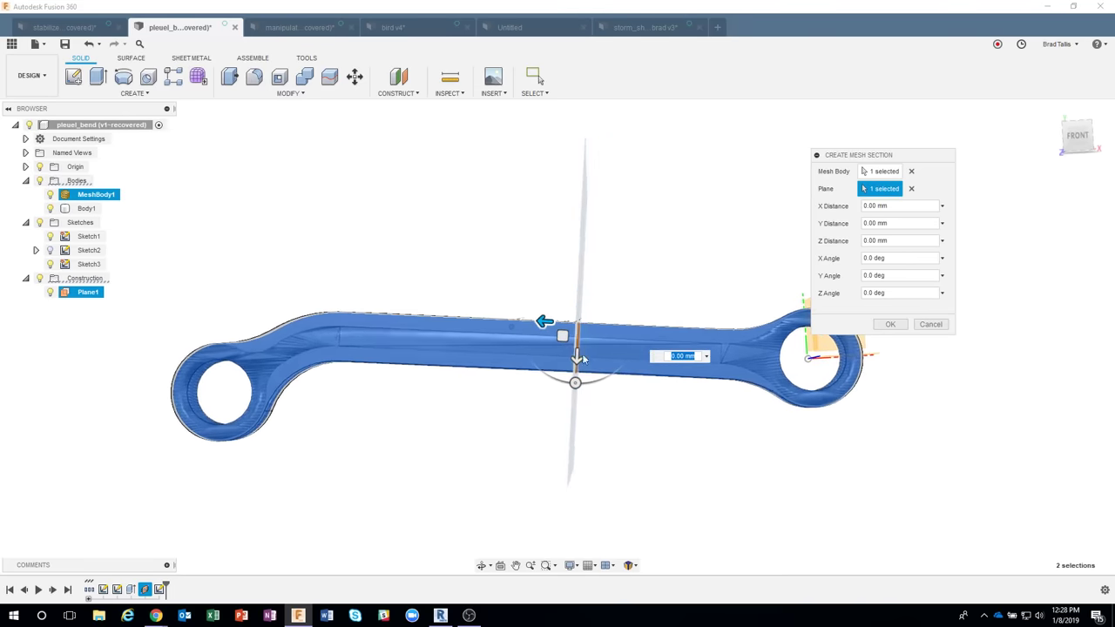
shift+middle_drag(575, 413, 566, 335)
scroll(566, 333, up, 6)
scroll(566, 334, up, 1)
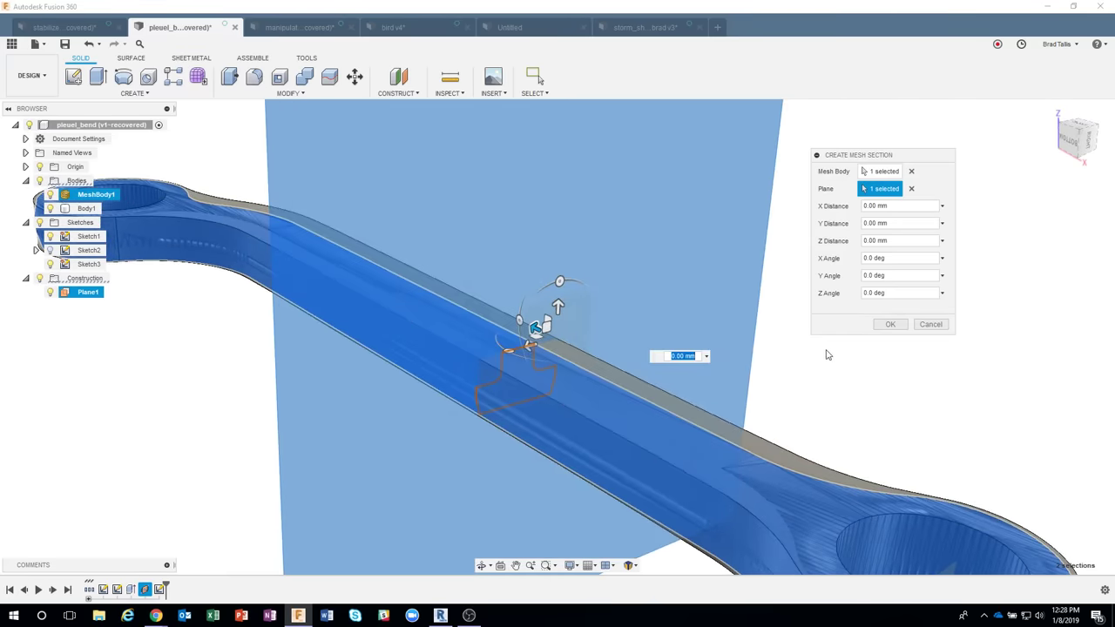
click(890, 324)
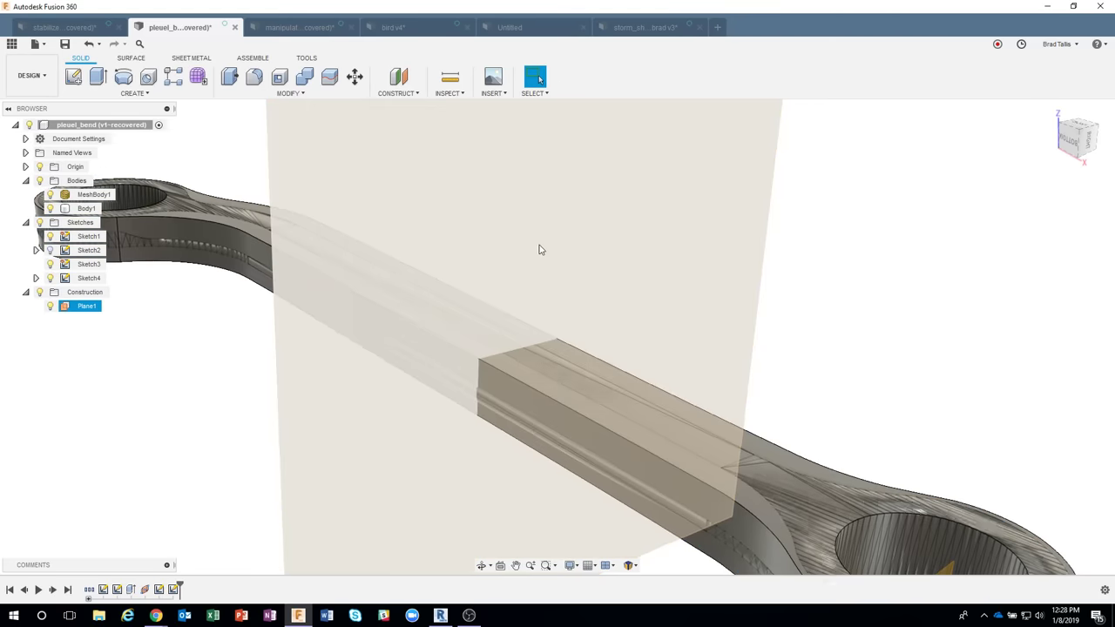
Hide the construction plane, the mesh body and the solid body to isolate the shank's cross-section sketch.
scroll(488, 235, down, 3)
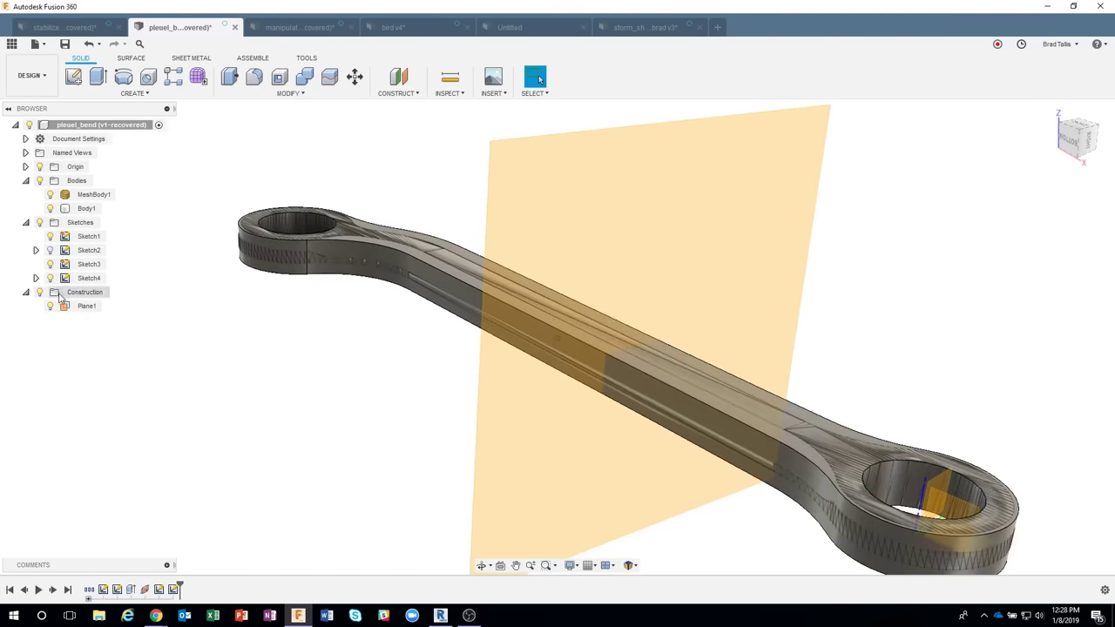
click(50, 305)
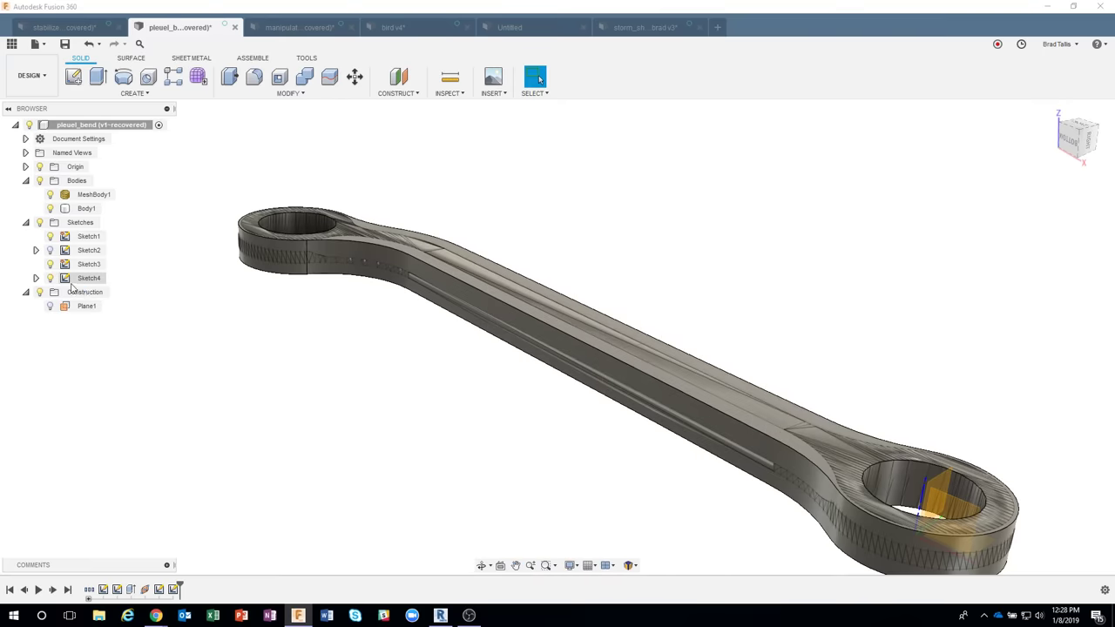
click(50, 194)
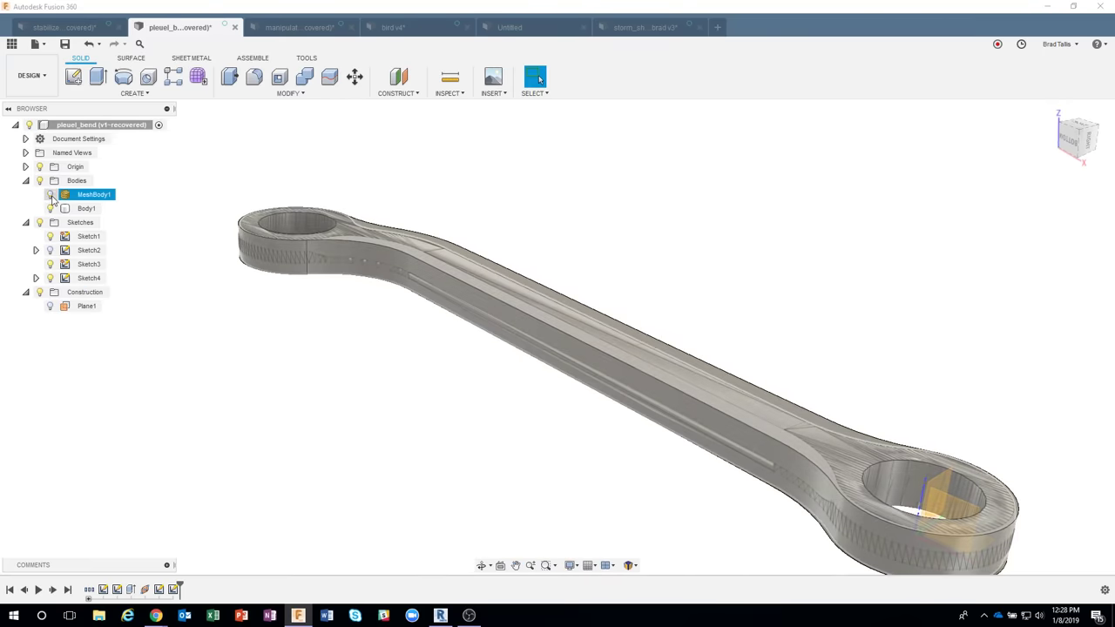
click(50, 208)
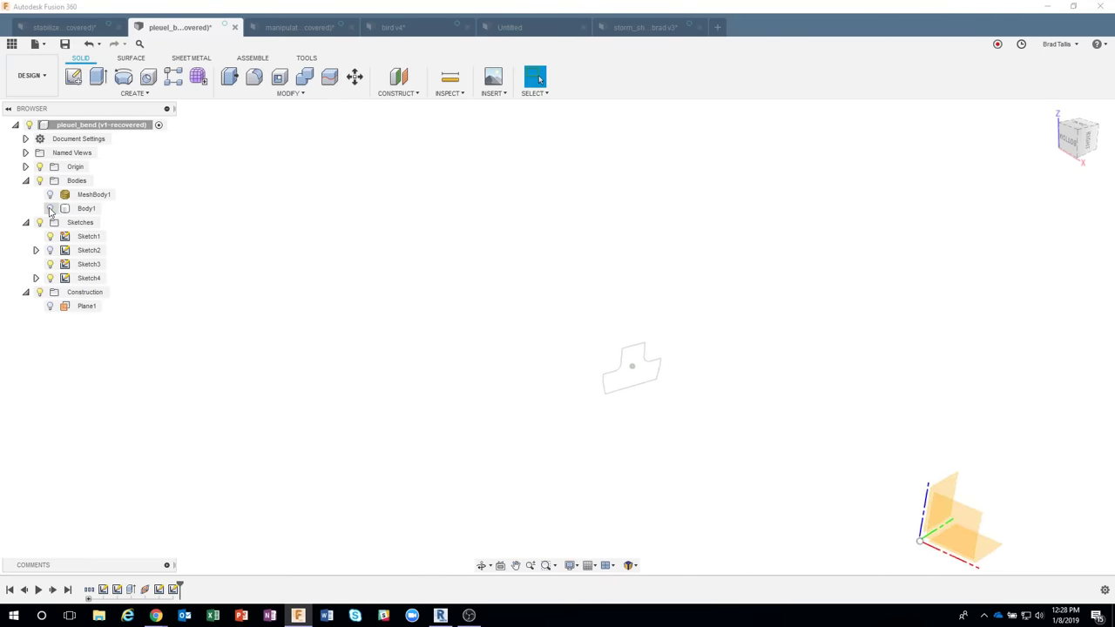
scroll(630, 350, up, 3)
scroll(605, 386, up, 3)
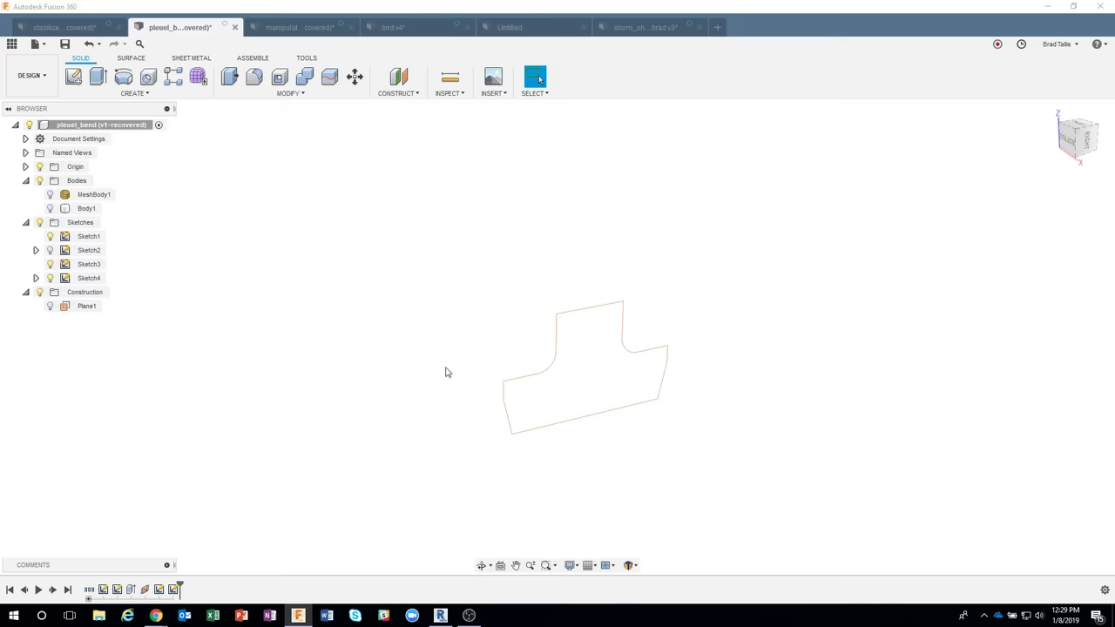
Edit the shank's cross-section sketch and use Fit Curves to Mesh Section to fit lines to the stem's two sides and end edge.
double_click(173, 590)
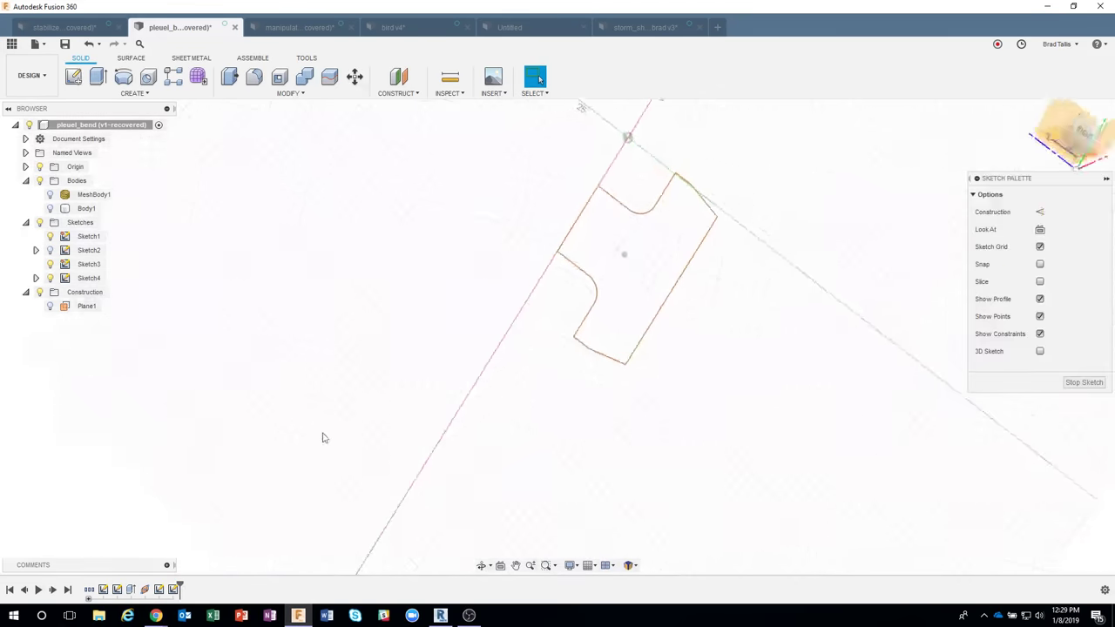
click(127, 94)
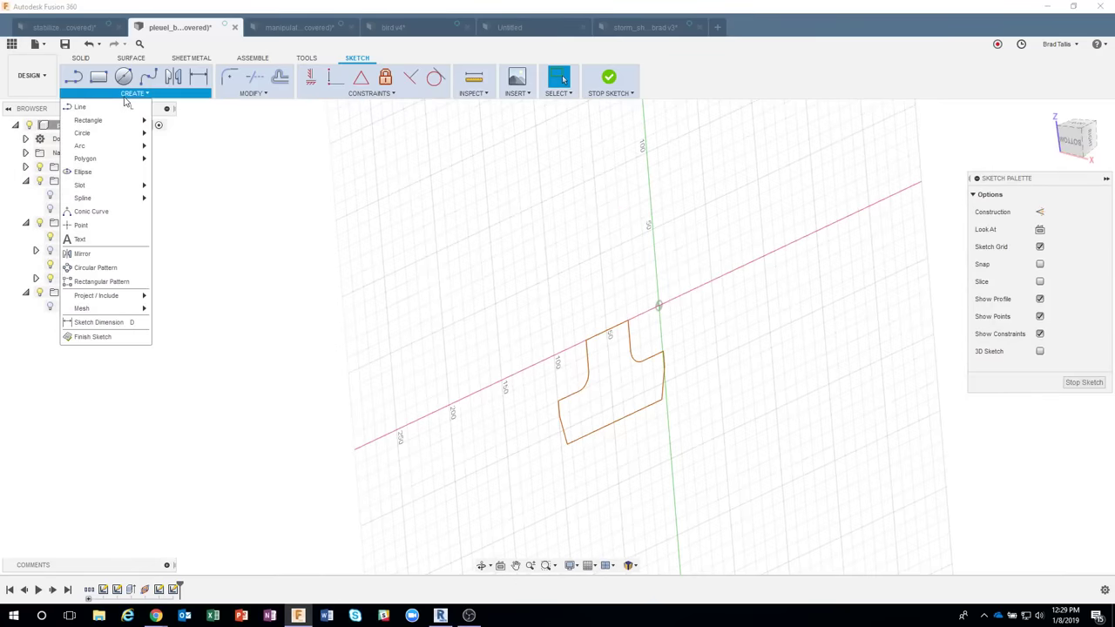
mouse_move(124, 310)
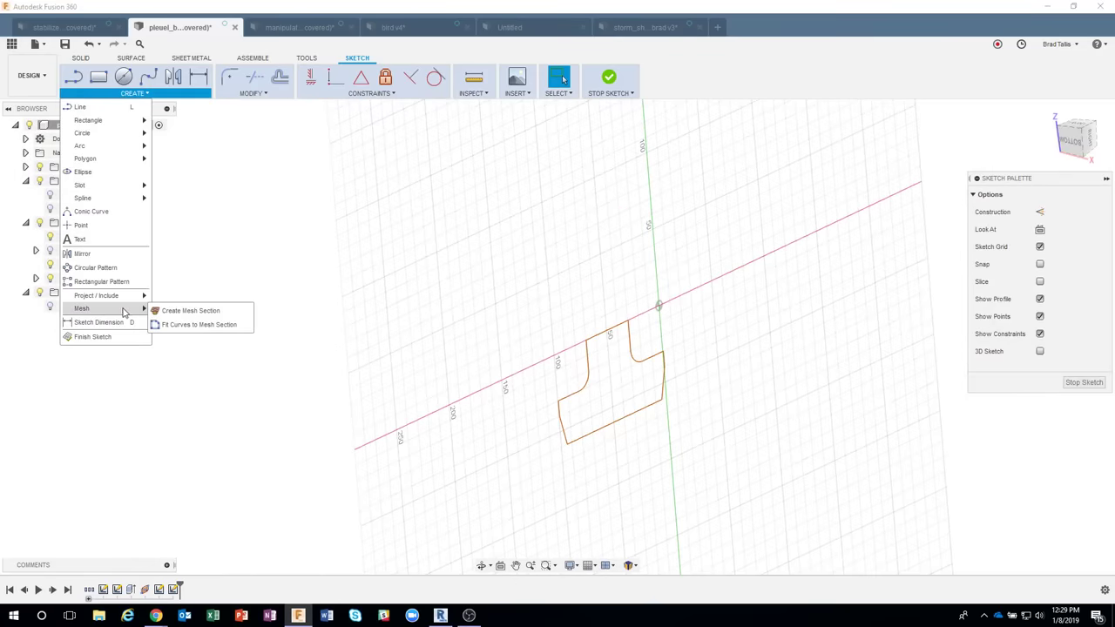
click(199, 324)
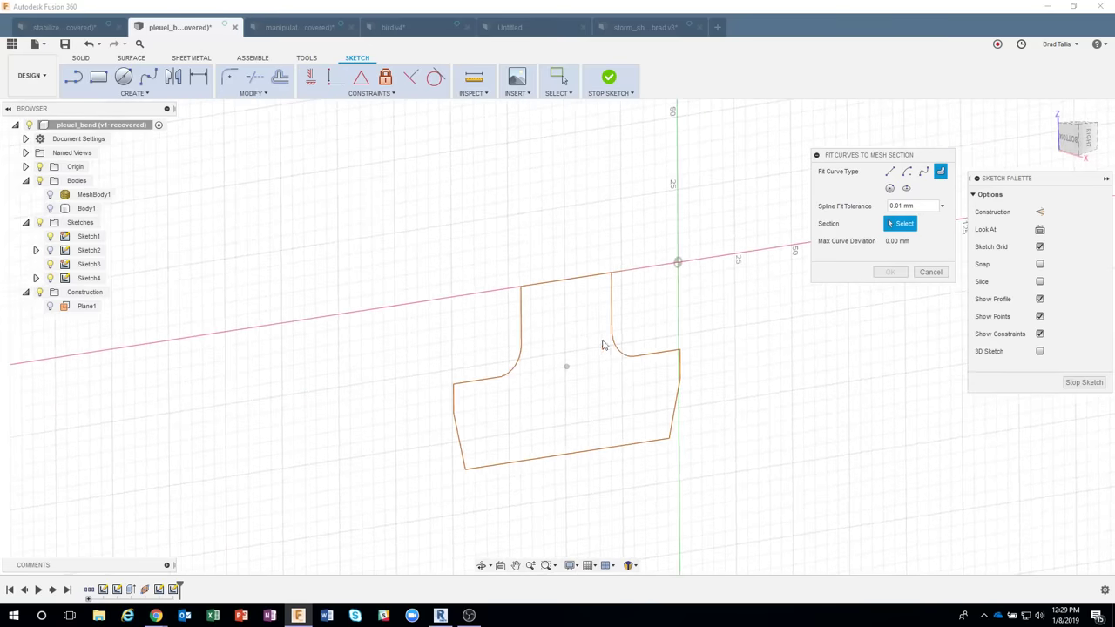
click(940, 171)
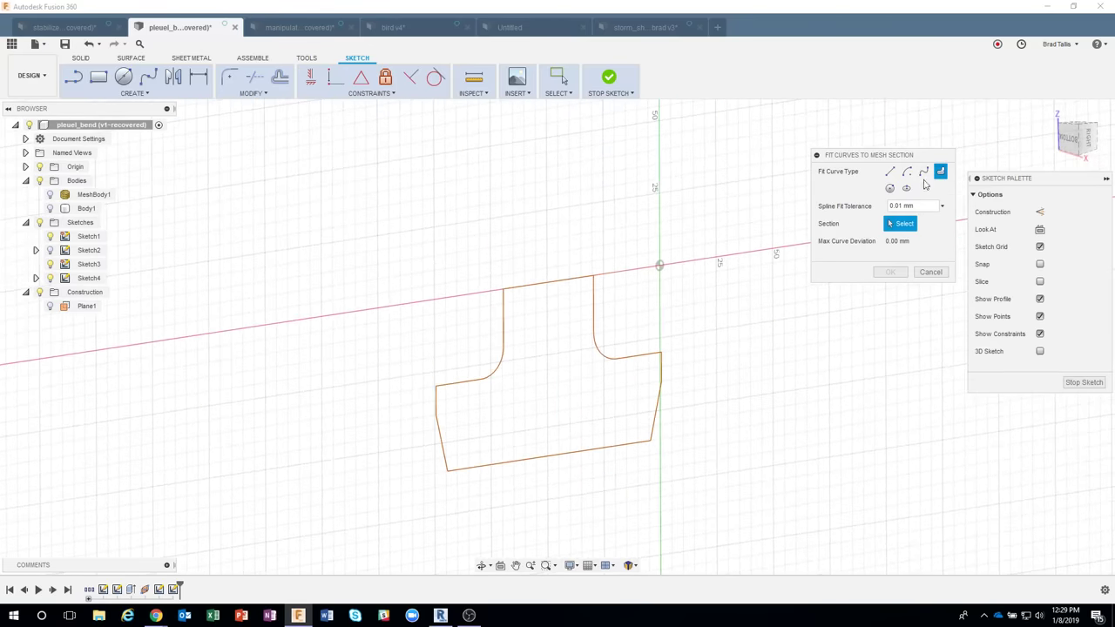
click(592, 318)
click(889, 171)
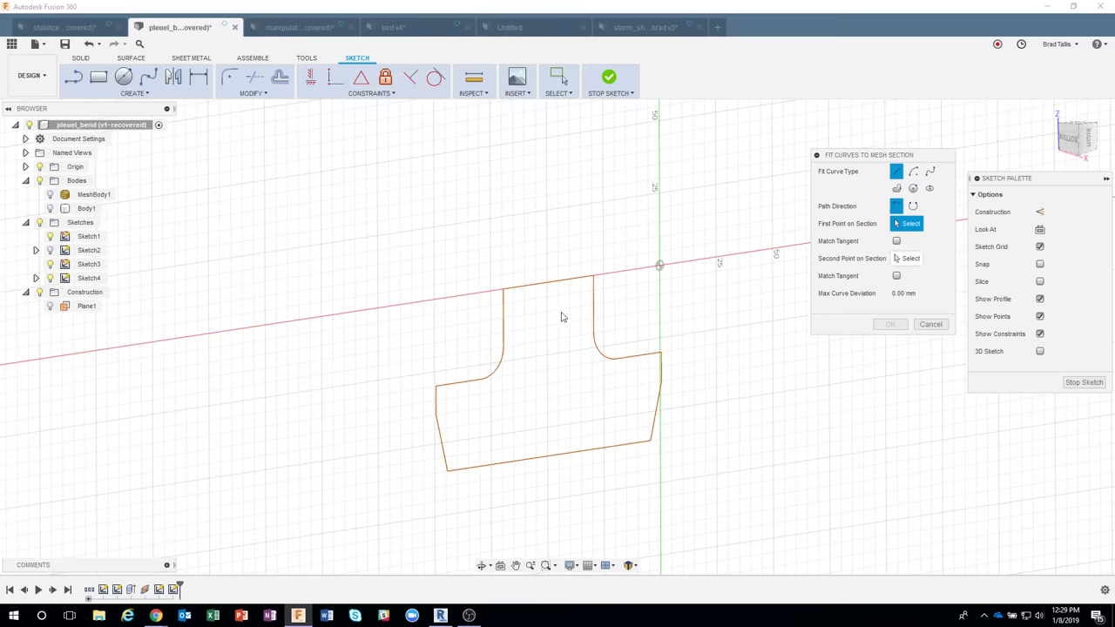
click(503, 349)
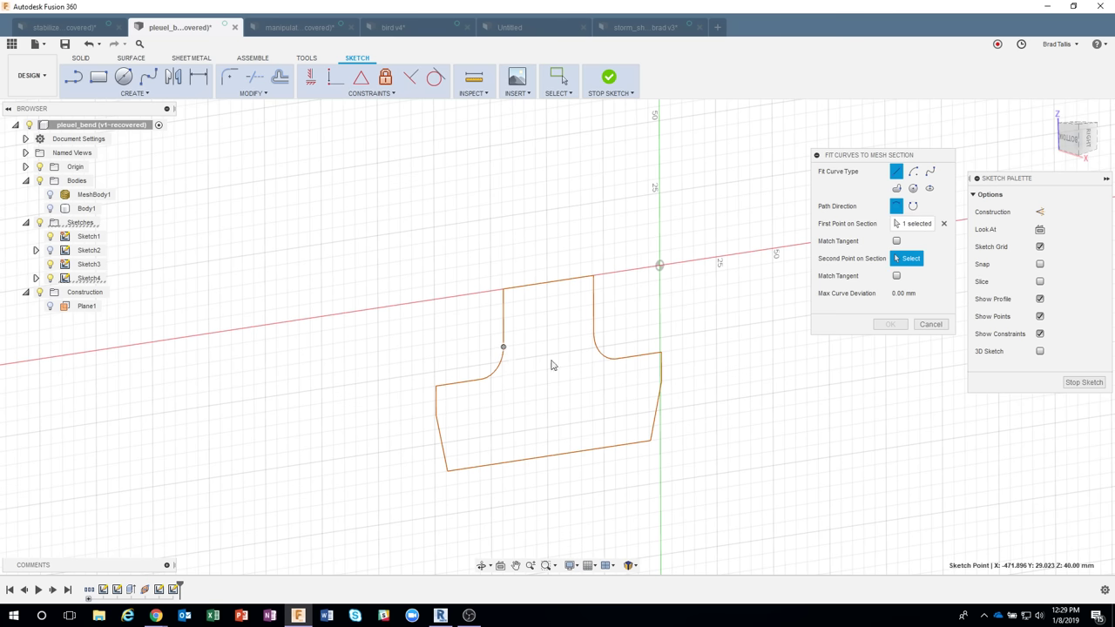
click(503, 290)
click(593, 277)
click(593, 335)
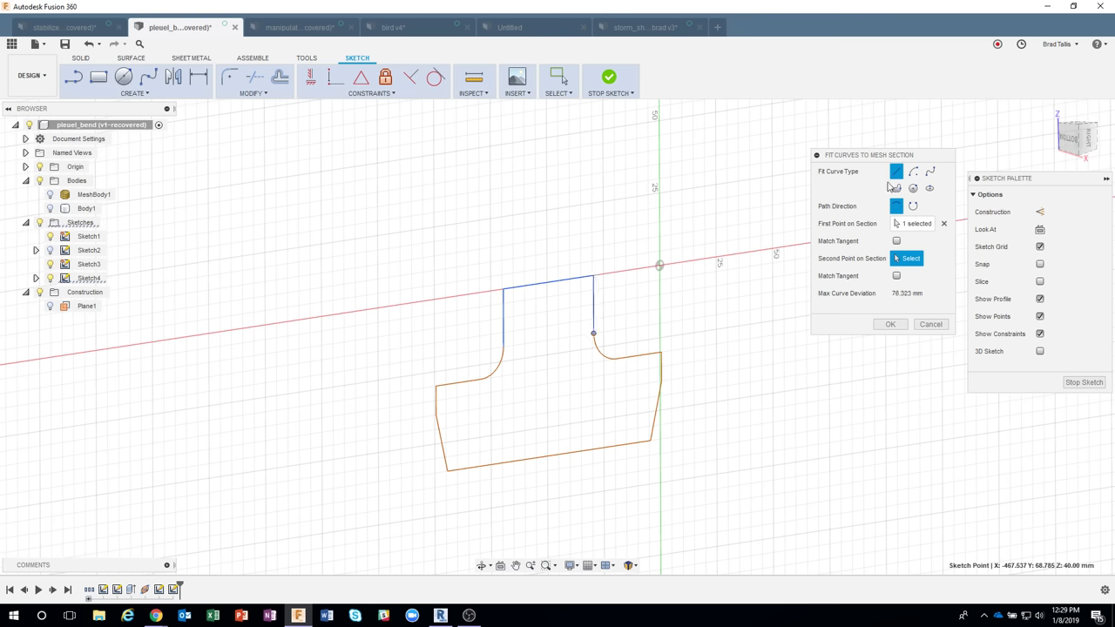
Fit arcs to the section's two inner rounded corners and lines to its remaining straight edges, closing the profile.
click(913, 170)
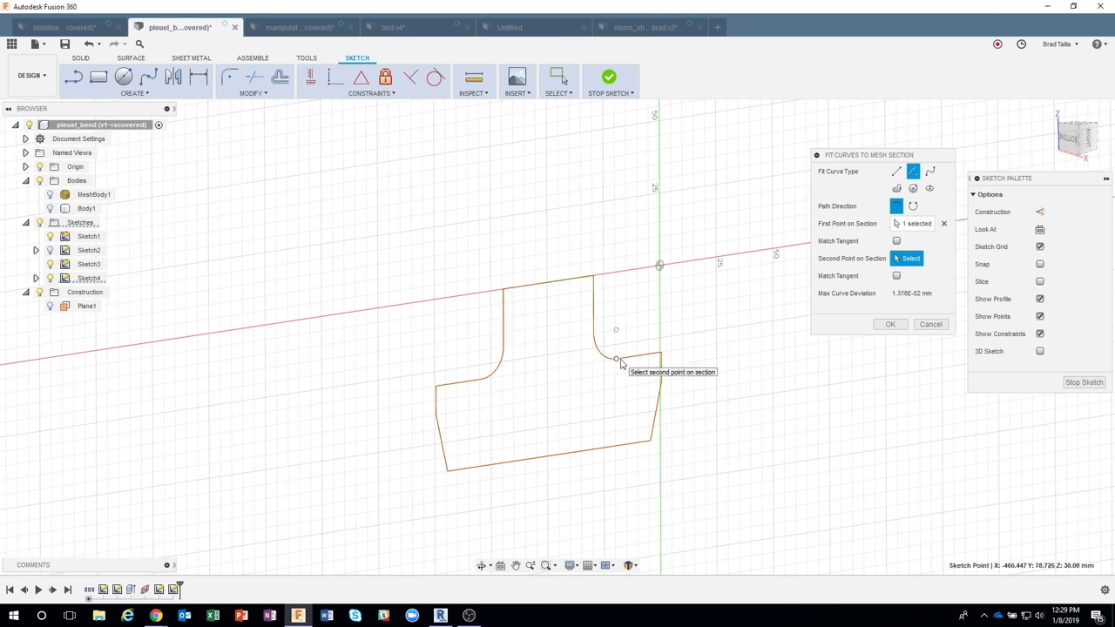
click(896, 172)
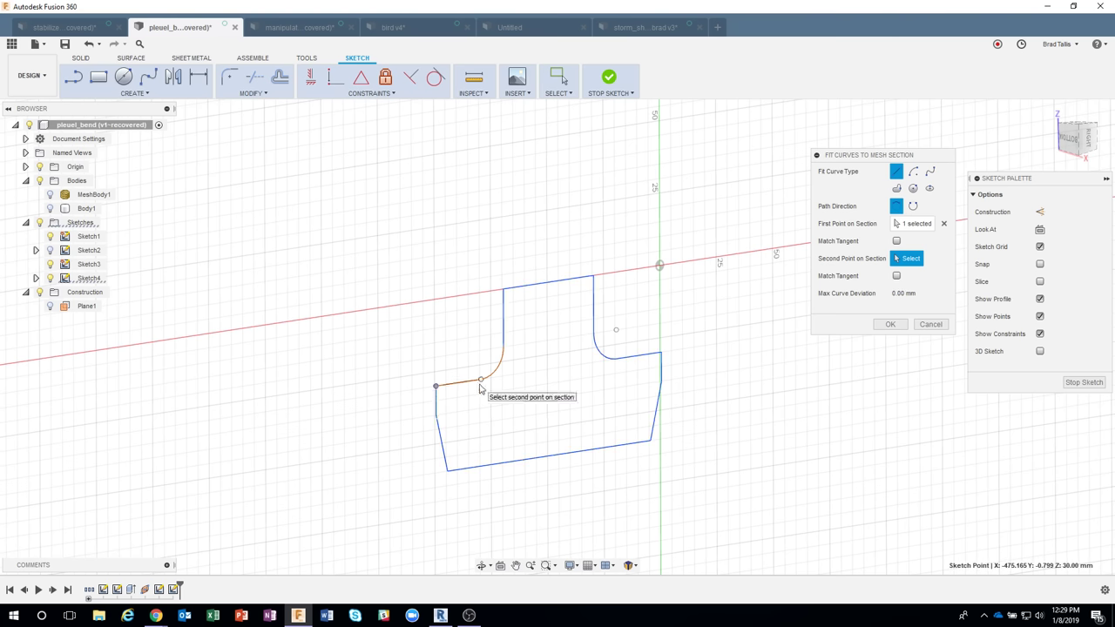
click(913, 171)
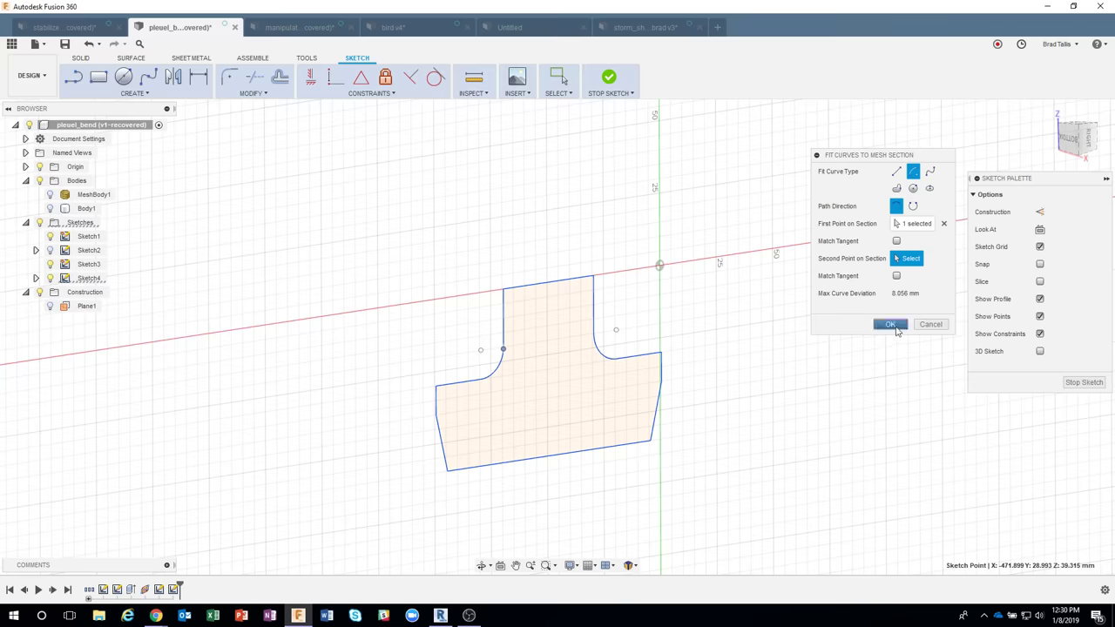
click(890, 325)
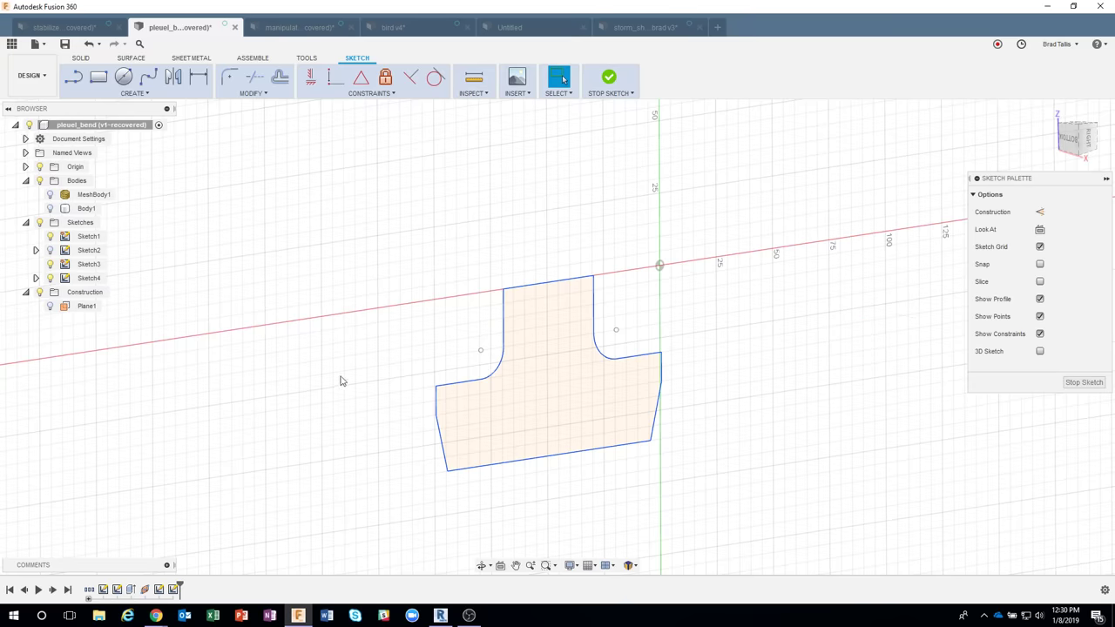
Draw an oversized rectangle on each side of the stem, starting at its inner corners, and finish the sketch.
click(99, 79)
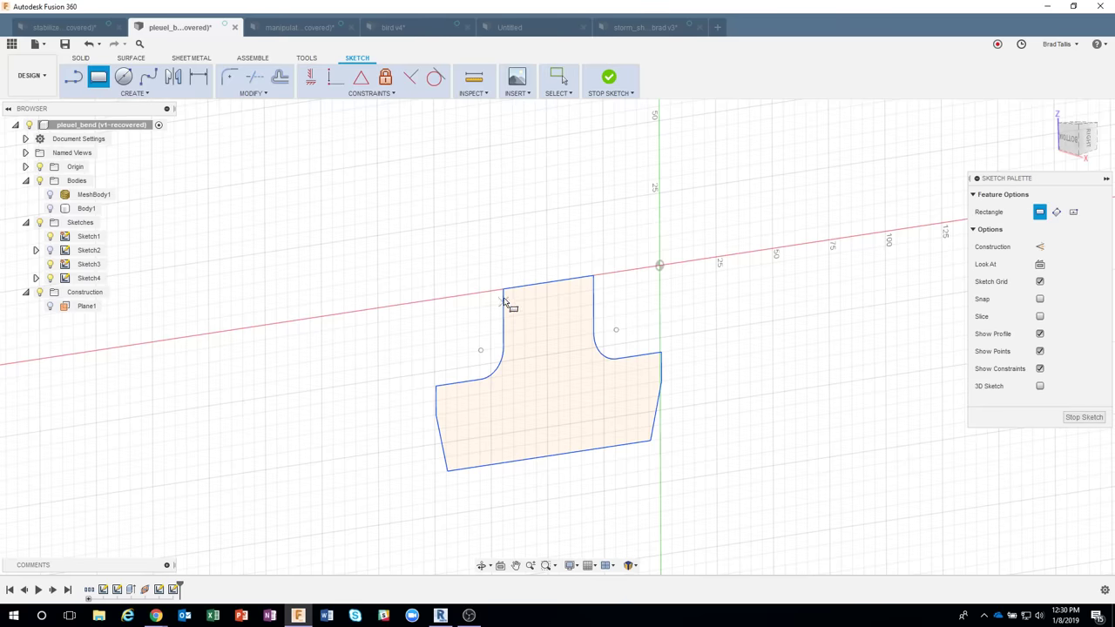
click(505, 376)
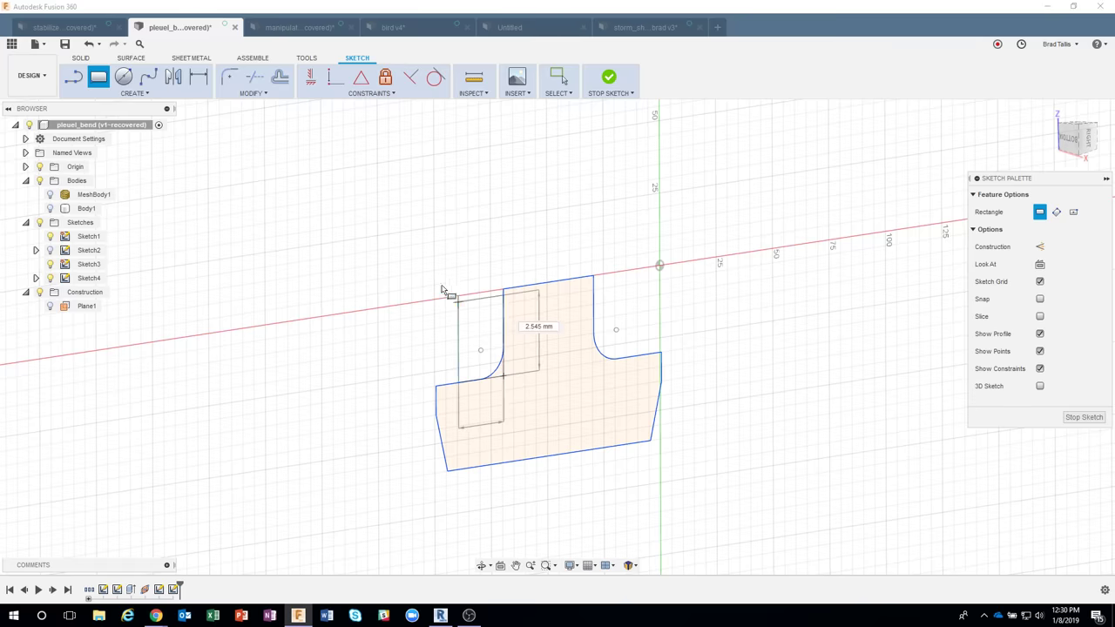
click(340, 237)
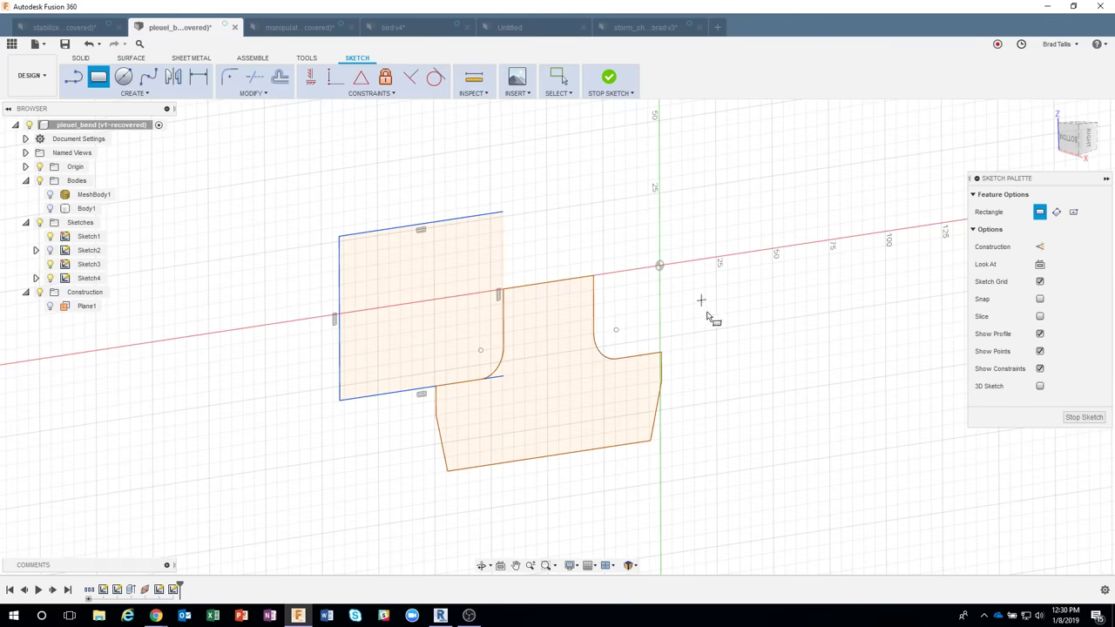
scroll(707, 317, up, 3)
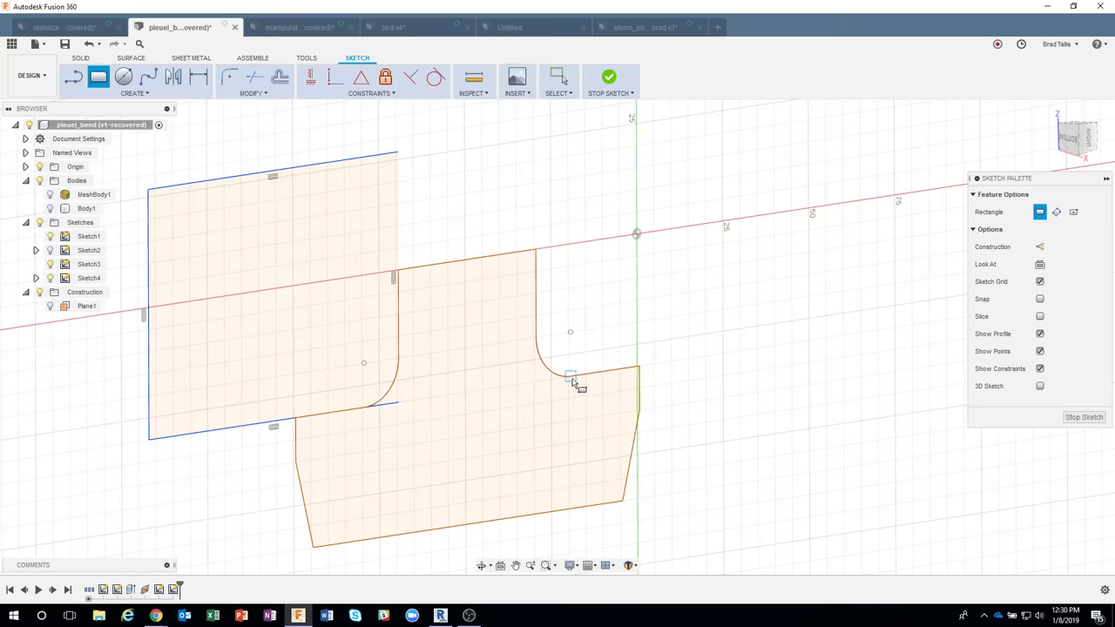
click(535, 381)
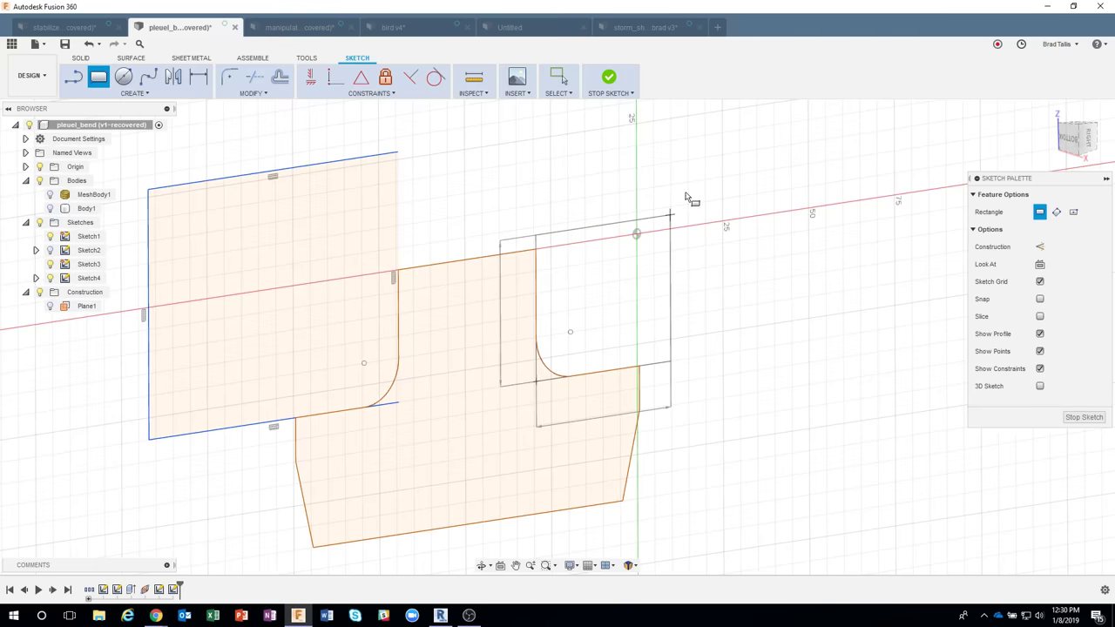
click(740, 111)
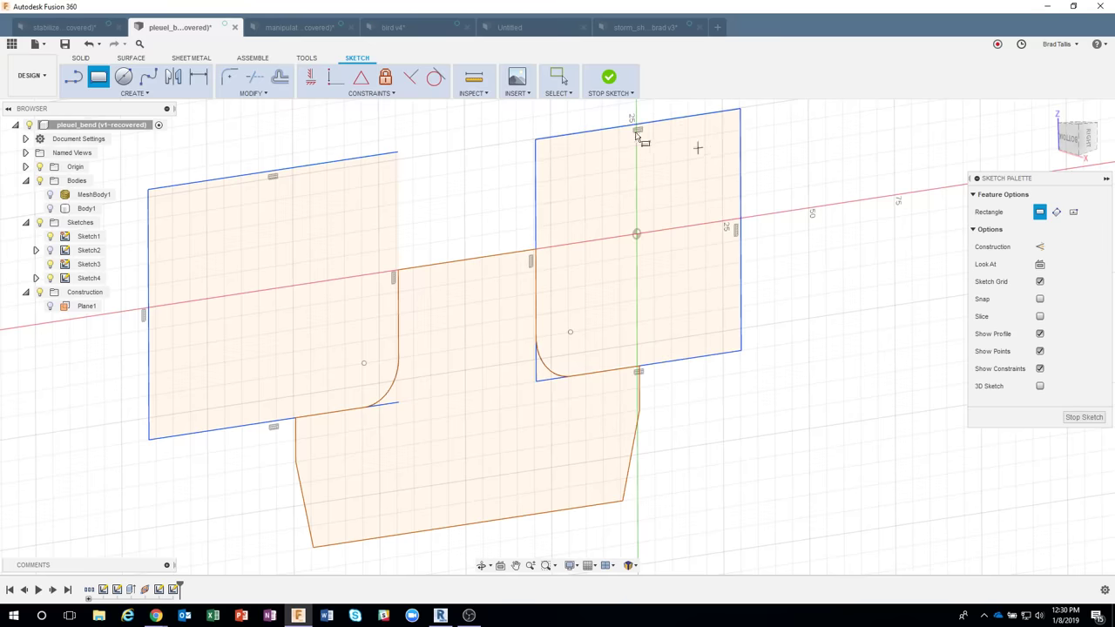
click(595, 85)
scroll(687, 282, down, 5)
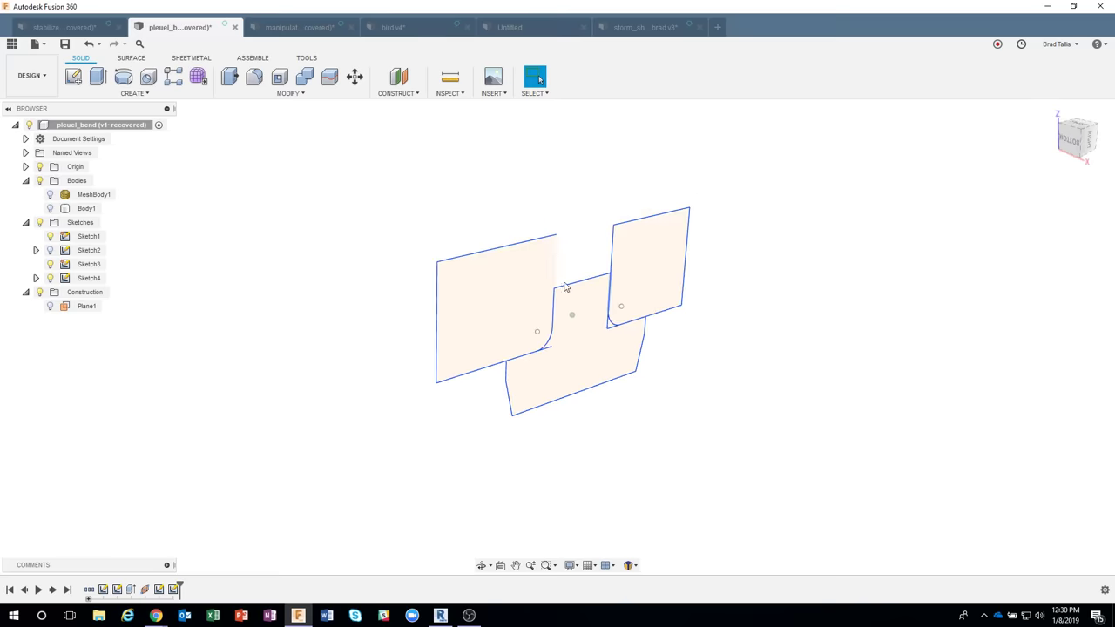
Show the solid rod body again together with the cross-section sketch.
click(77, 209)
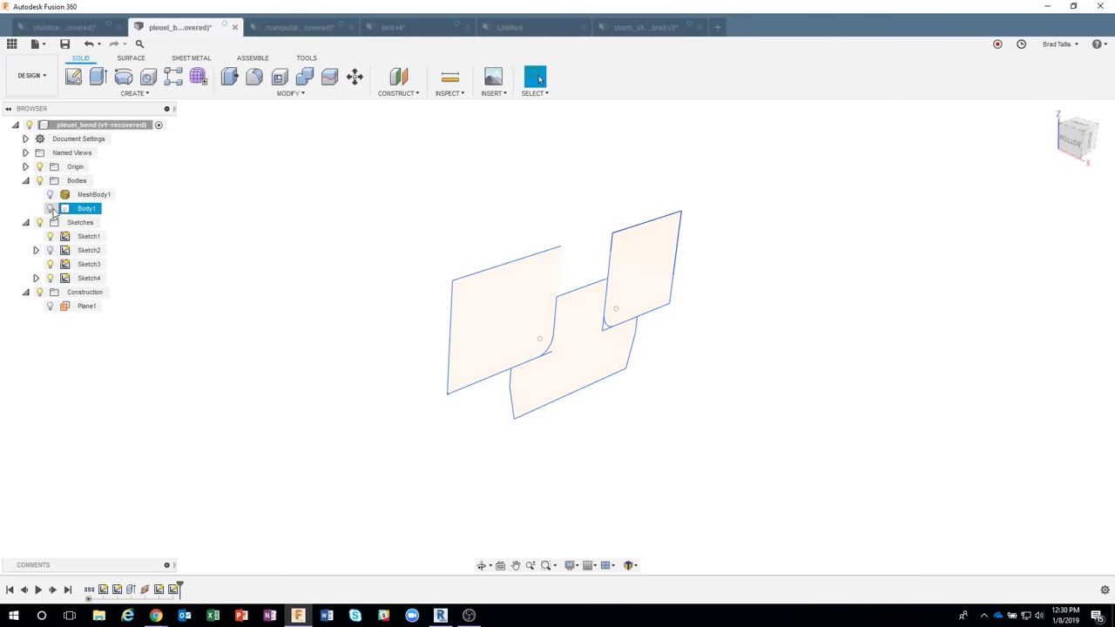
click(50, 209)
scroll(552, 341, down, 2)
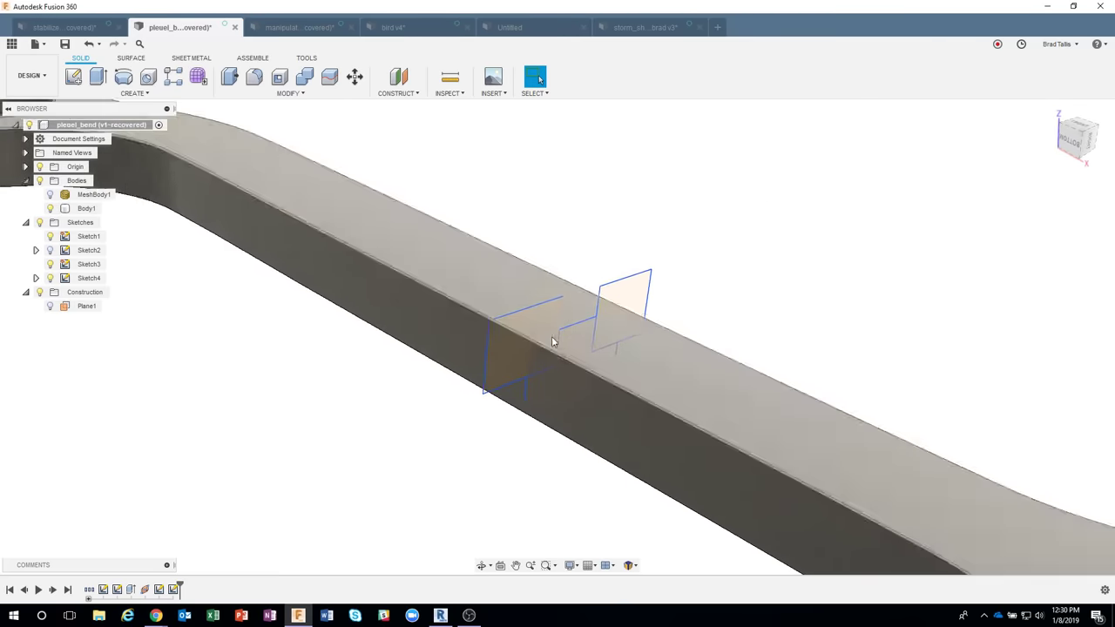
Try a Sweep cut of both rectangular profiles along a single upper edge of the shank, with chain selection off.
click(510, 347)
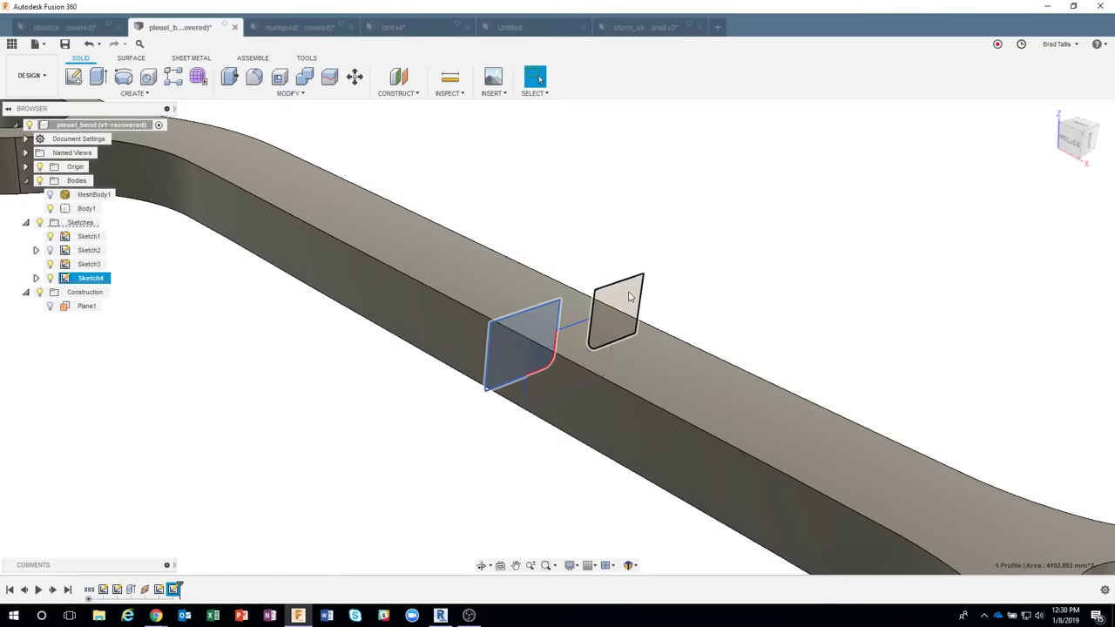
click(629, 296)
scroll(688, 261, down, 5)
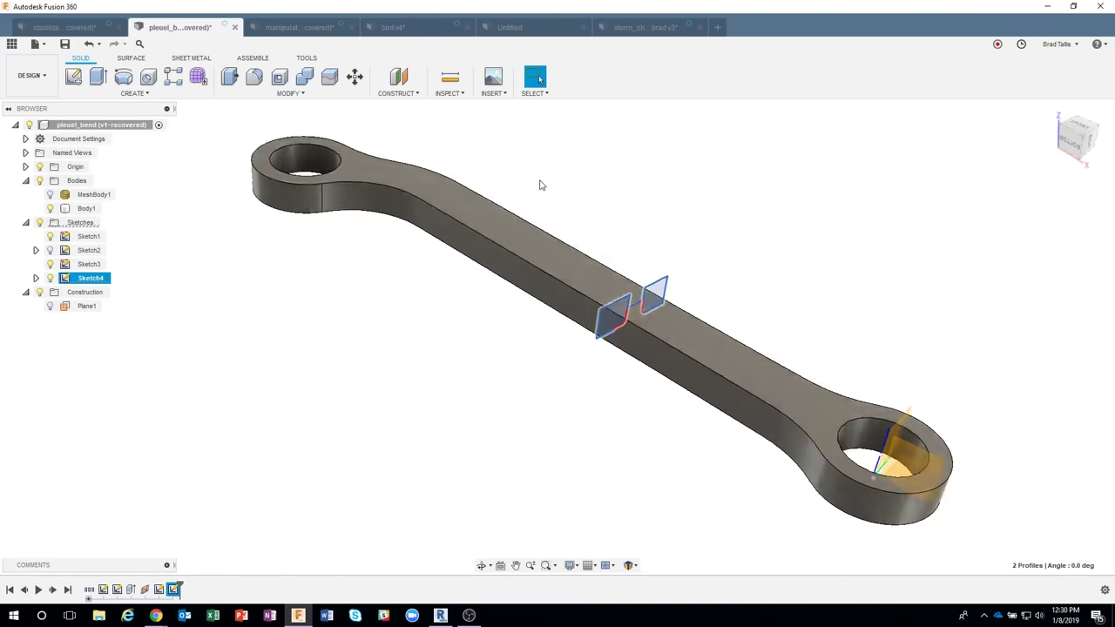
shift+middle_drag(541, 186, 537, 177)
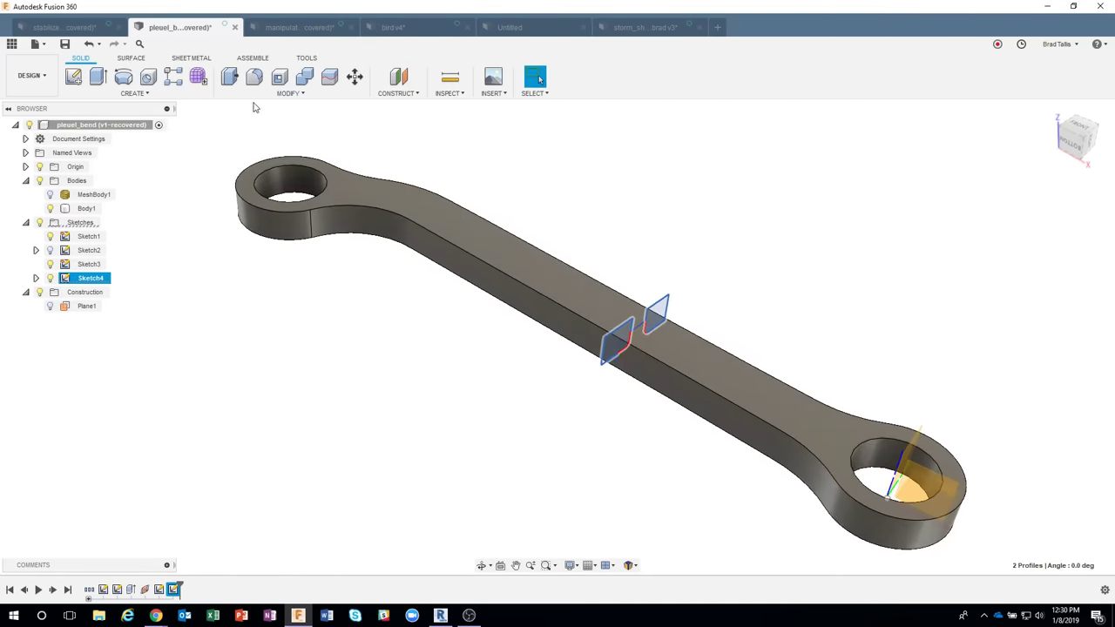
click(425, 248)
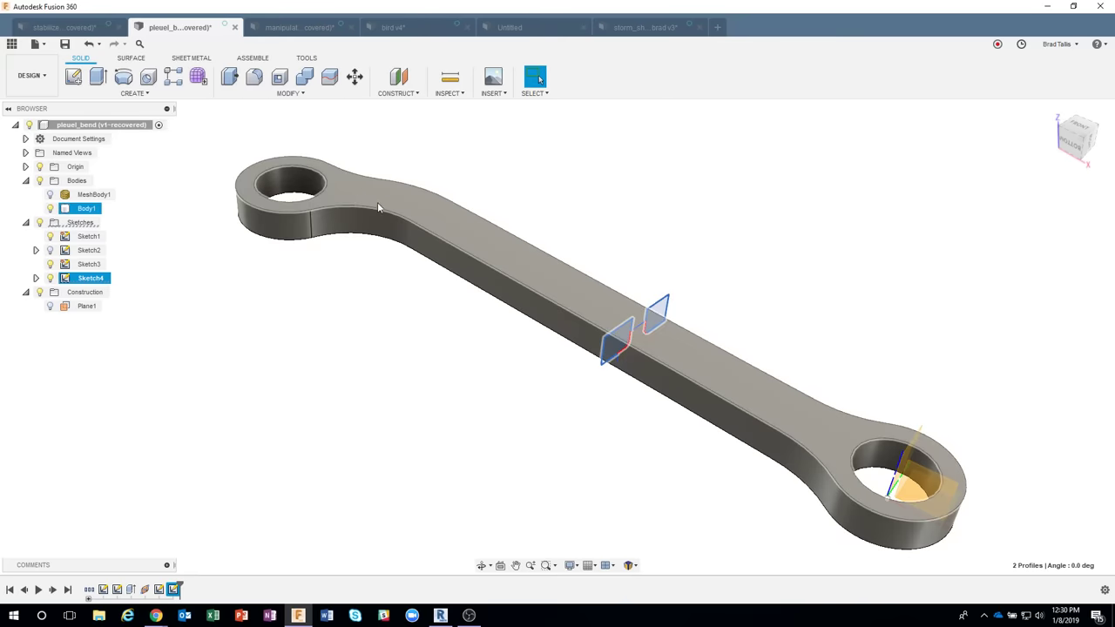
click(146, 94)
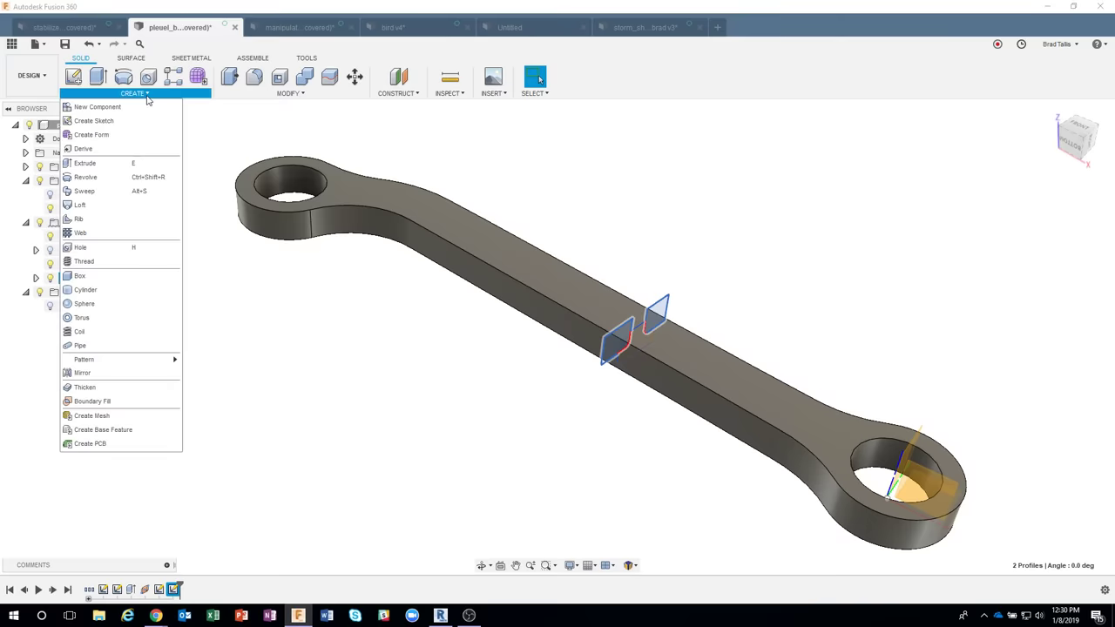
click(120, 193)
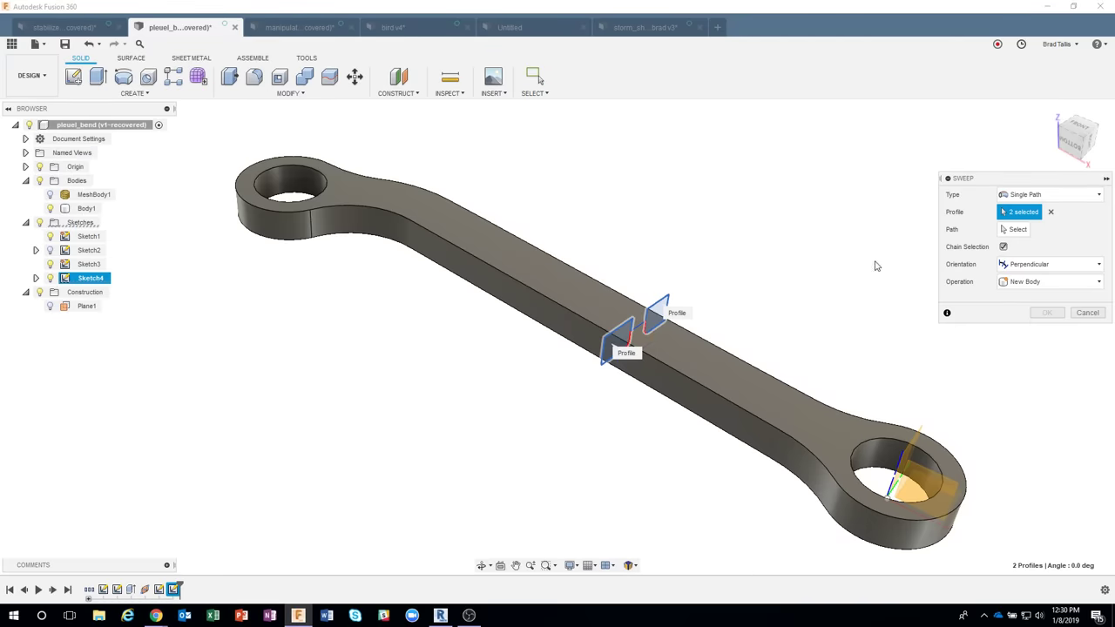
click(1010, 232)
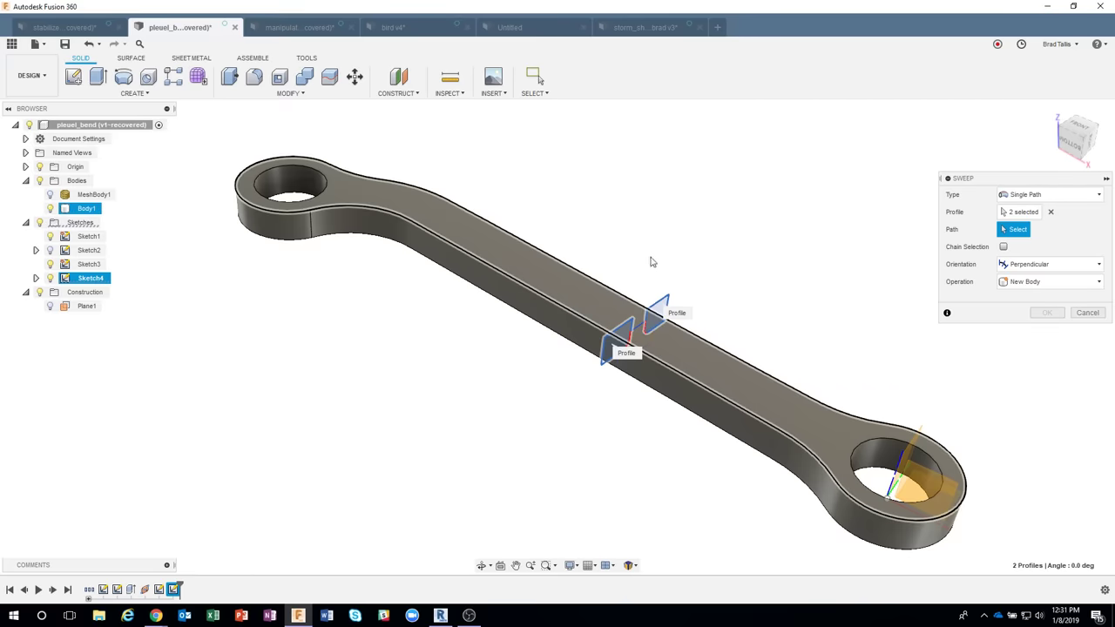
mouse_move(850, 287)
shift+middle_down()
mouse_move(841, 277)
mouse_move(832, 289)
shift+middle_up()
drag(588, 314, 582, 311)
drag(676, 345, 834, 434)
shift+middle_drag(832, 410, 810, 305)
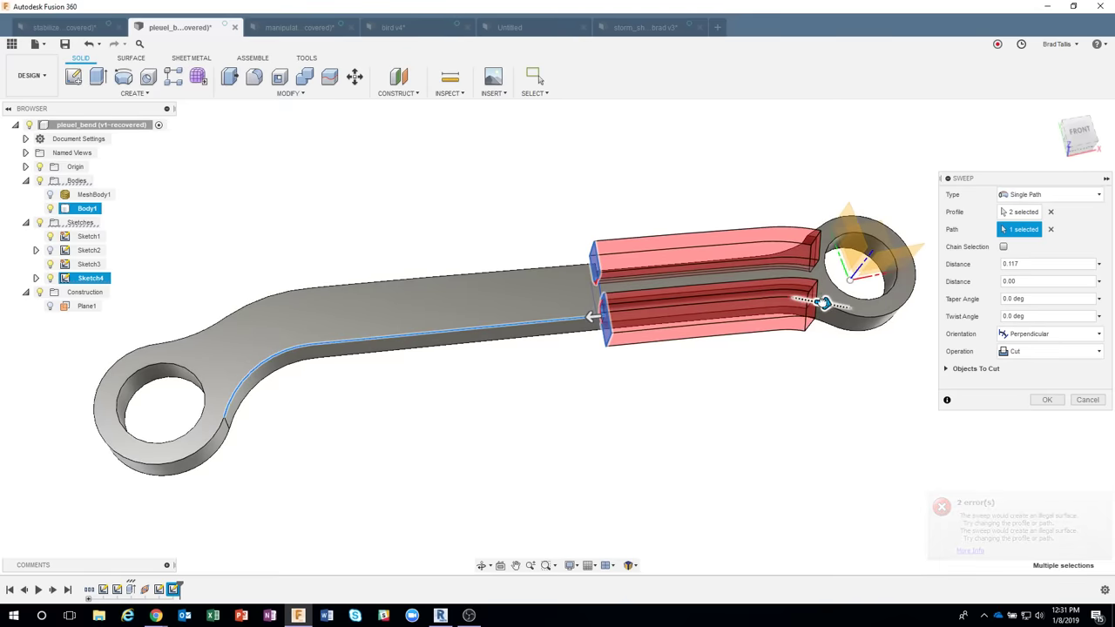
Adjust the two-profile sweep's distances to 0.097 toward the straight end and 0.213 toward the bent end.
drag(816, 303, 788, 299)
shift+middle_drag(788, 299, 200, 394)
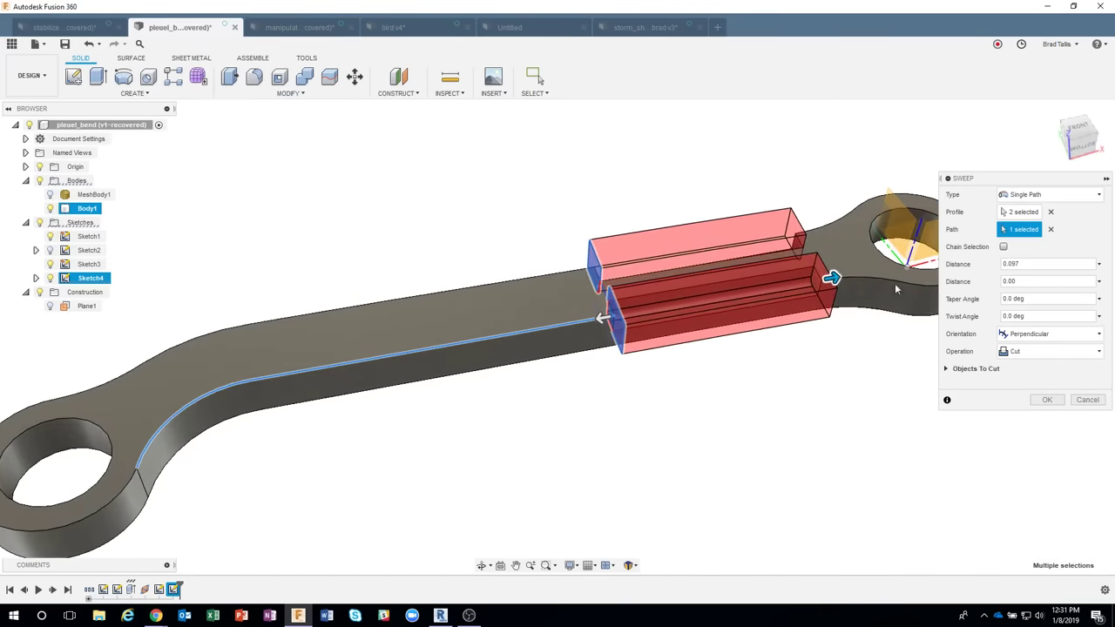
scroll(611, 319, up, 1)
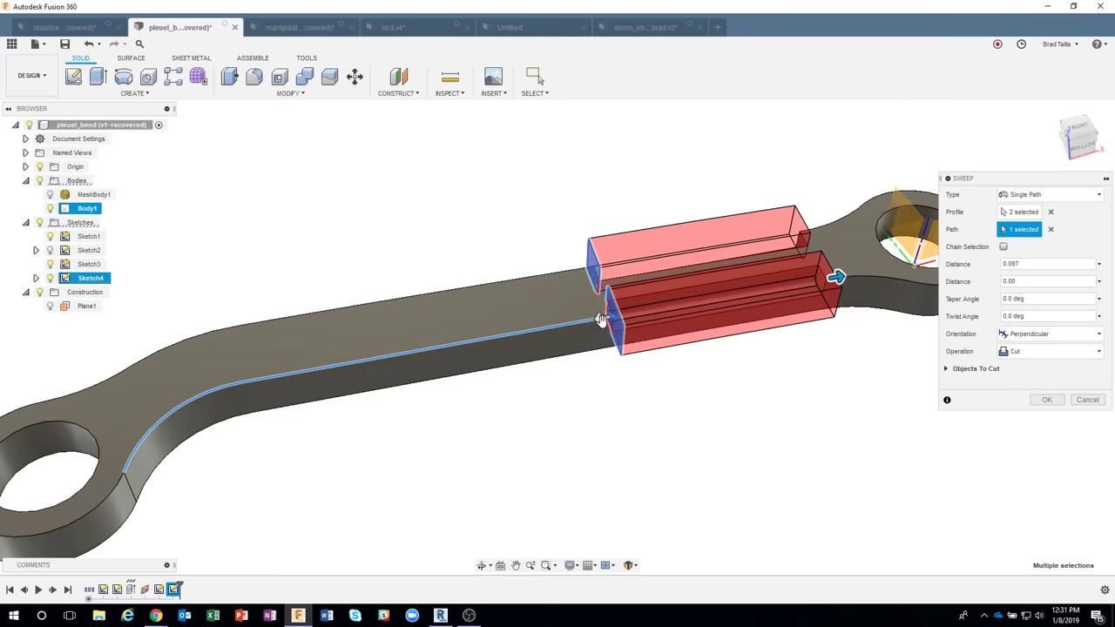
drag(601, 320, 128, 485)
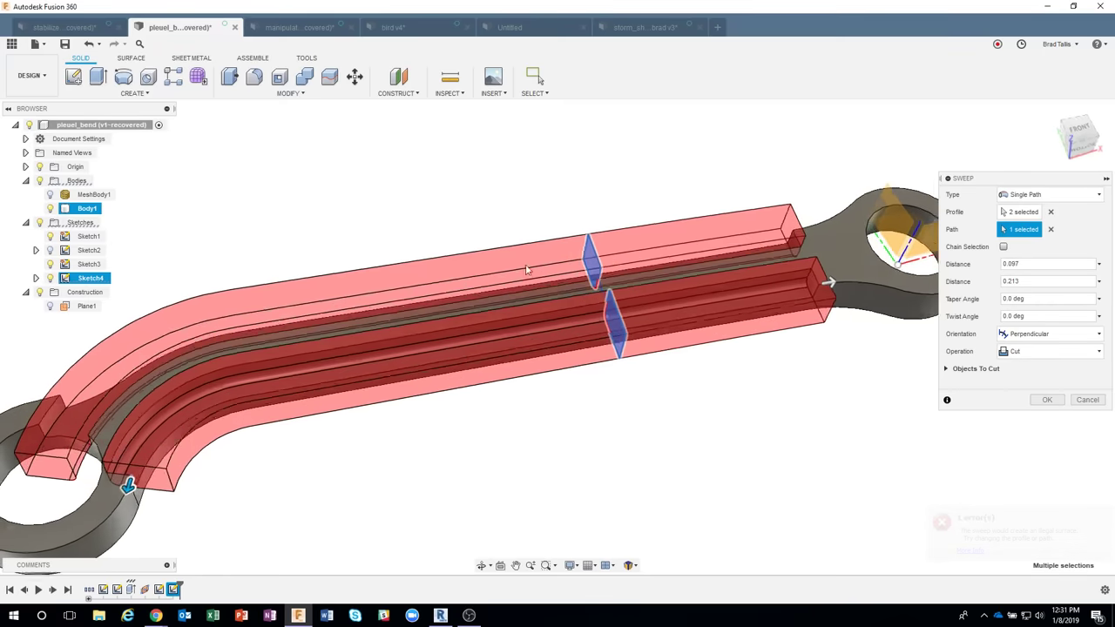
shift+middle_drag(526, 270, 596, 252)
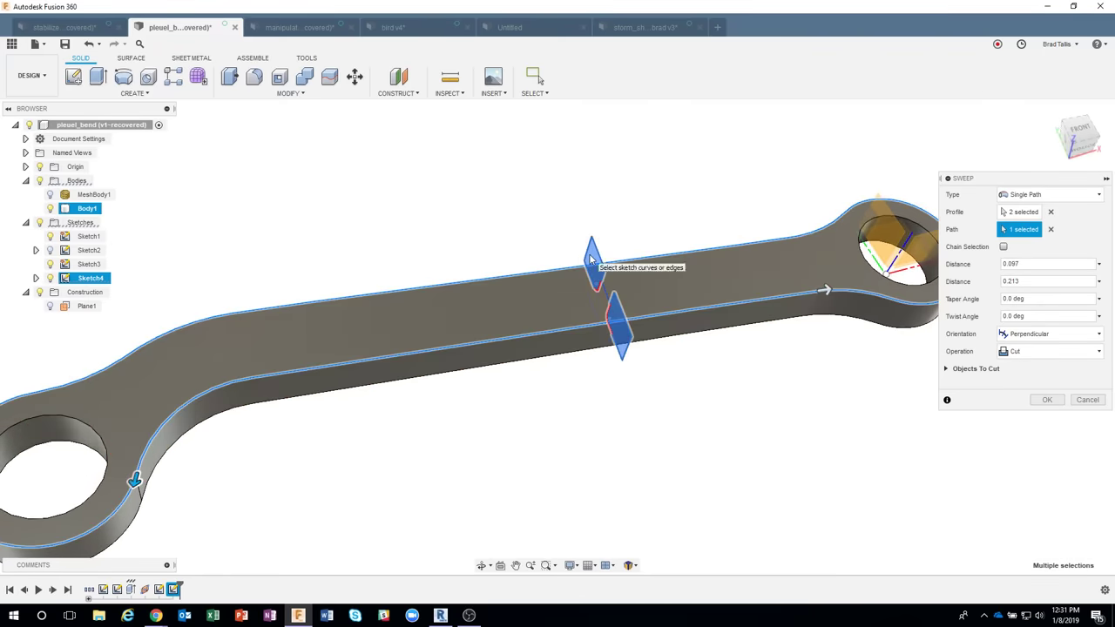
Try the sweep cut with only the rectangle beside the path edge as profile, adjust its extent, and cancel the command.
click(1051, 213)
click(620, 335)
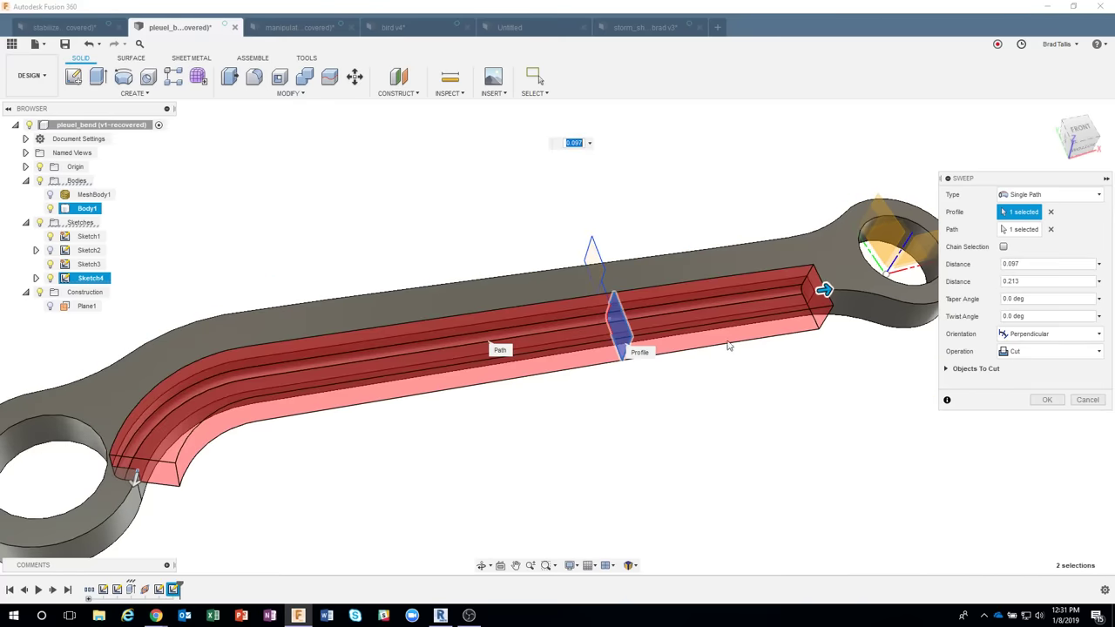
shift+middle_drag(729, 386, 842, 429)
drag(834, 417, 878, 446)
shift+middle_drag(742, 345, 658, 276)
scroll(715, 337, down, 3)
click(1088, 400)
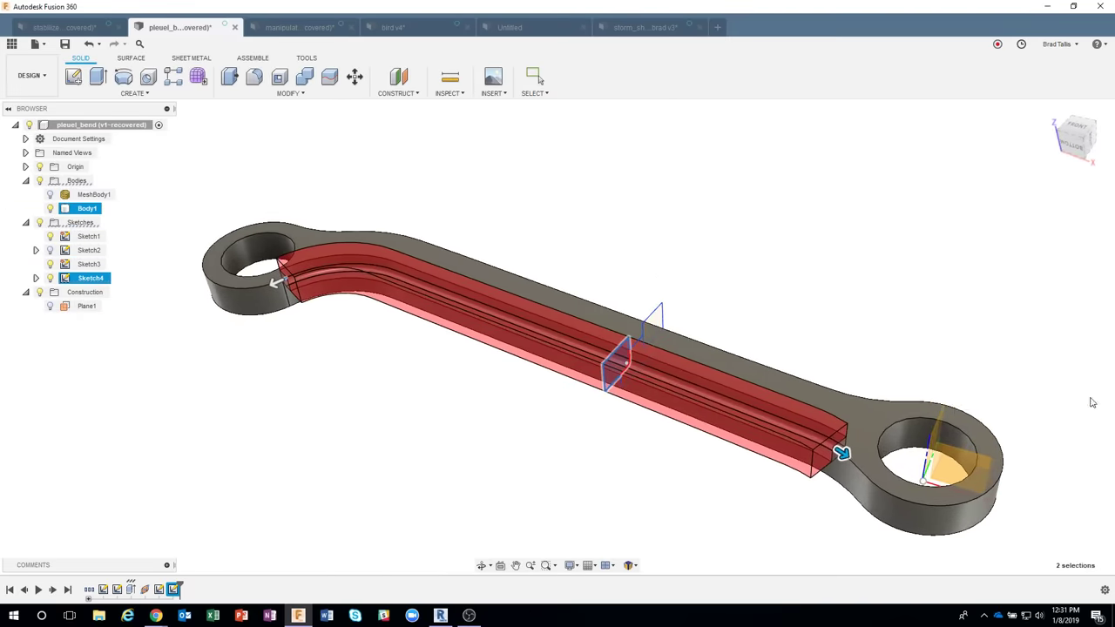
Show the mesh body instead of the solid and examine the shape of its shank and both end rings.
click(50, 195)
click(50, 208)
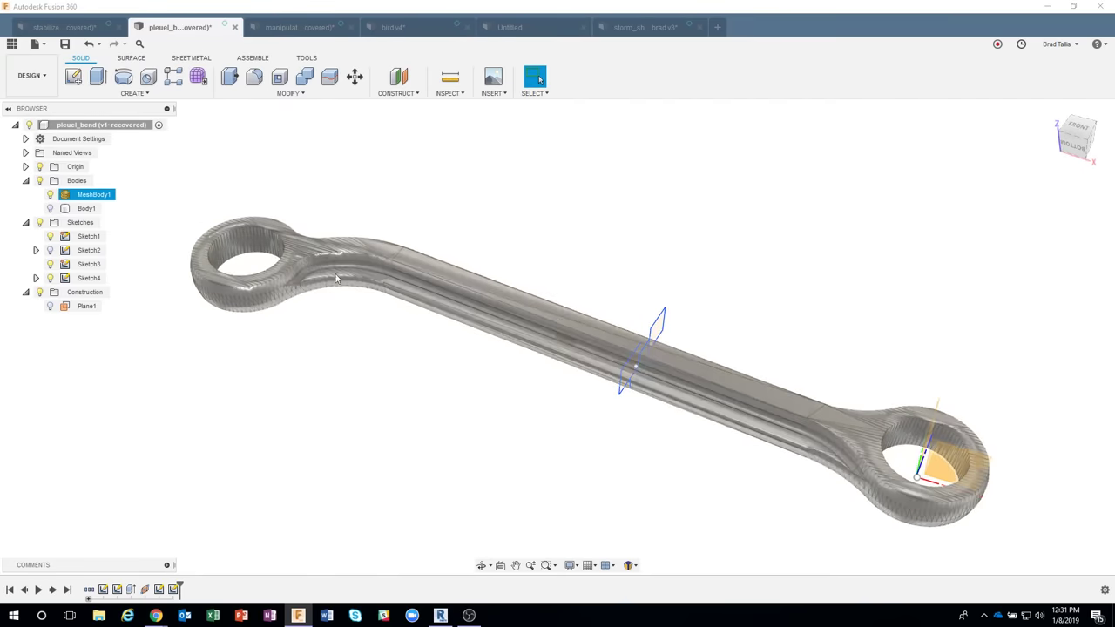
shift+middle_drag(335, 279, 283, 258)
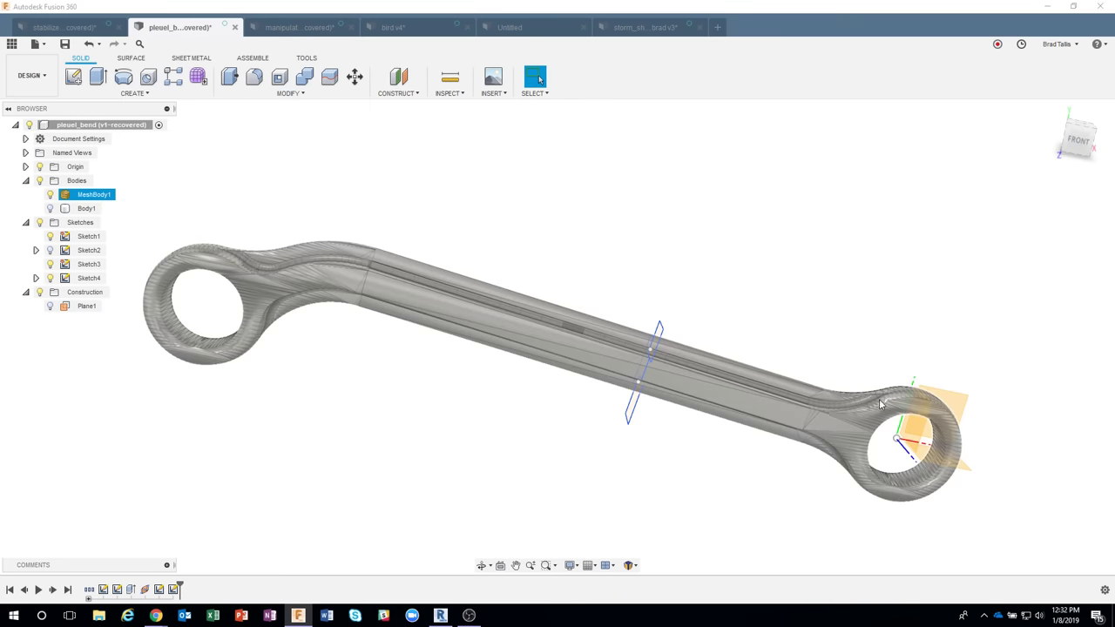
shift+middle_drag(297, 292, 254, 227)
Overlay the solid body on the mesh and compare their surfaces along the shank and around both rings.
click(50, 209)
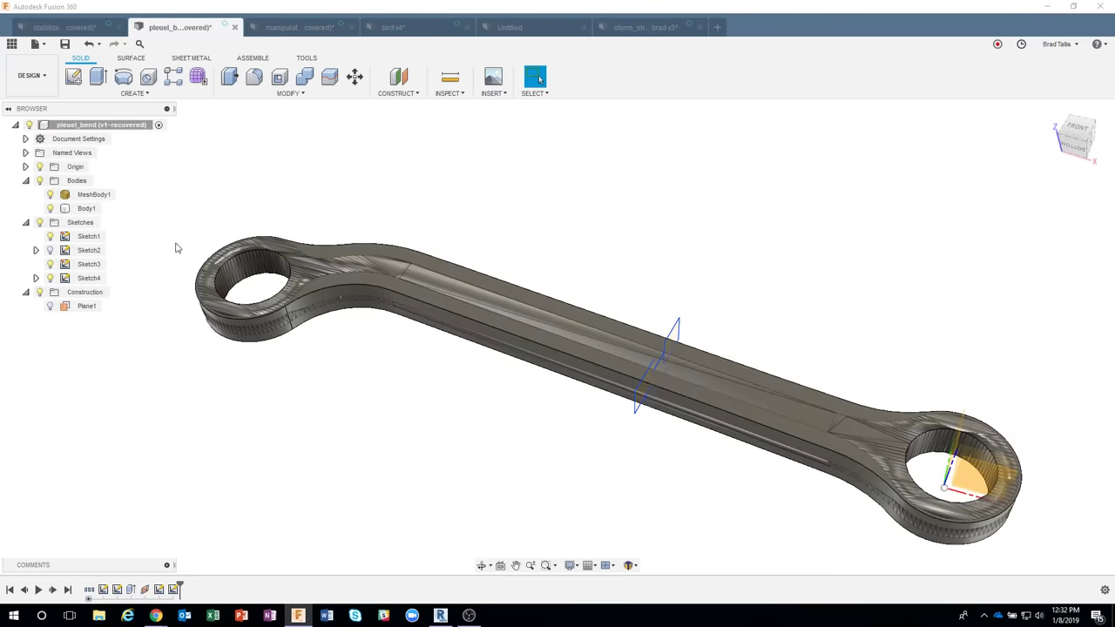
click(203, 285)
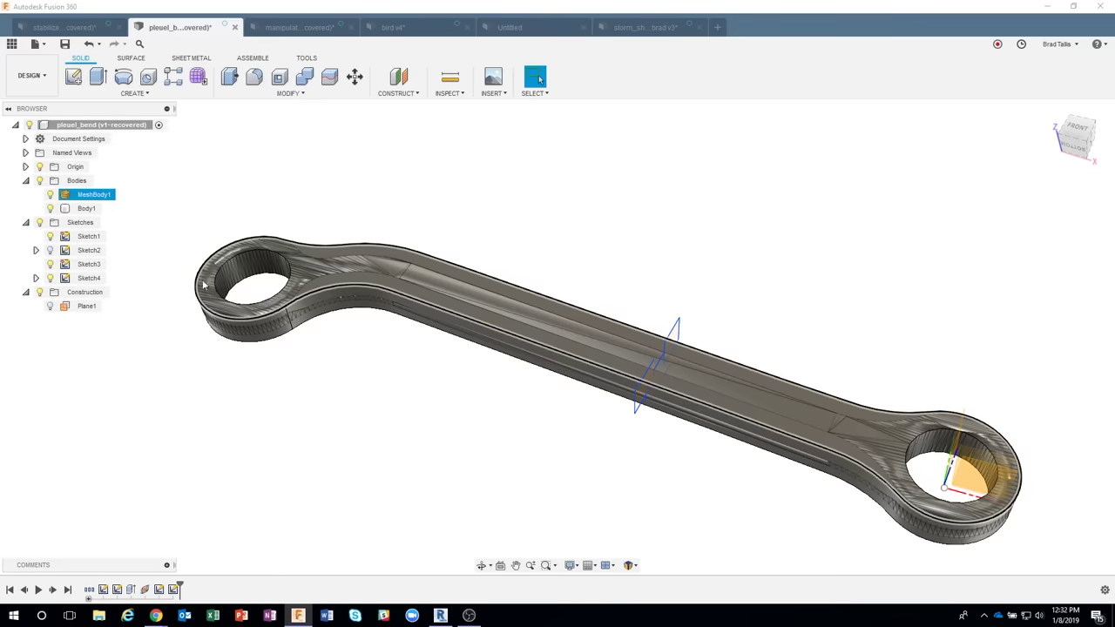
key(Escape)
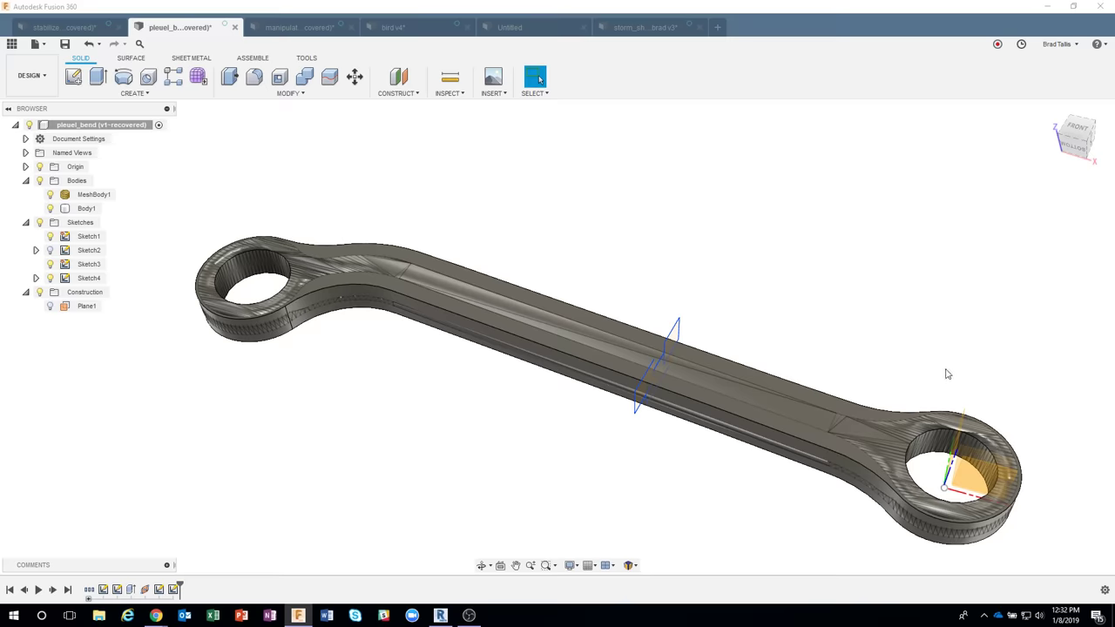
shift+middle_drag(877, 345, 473, 236)
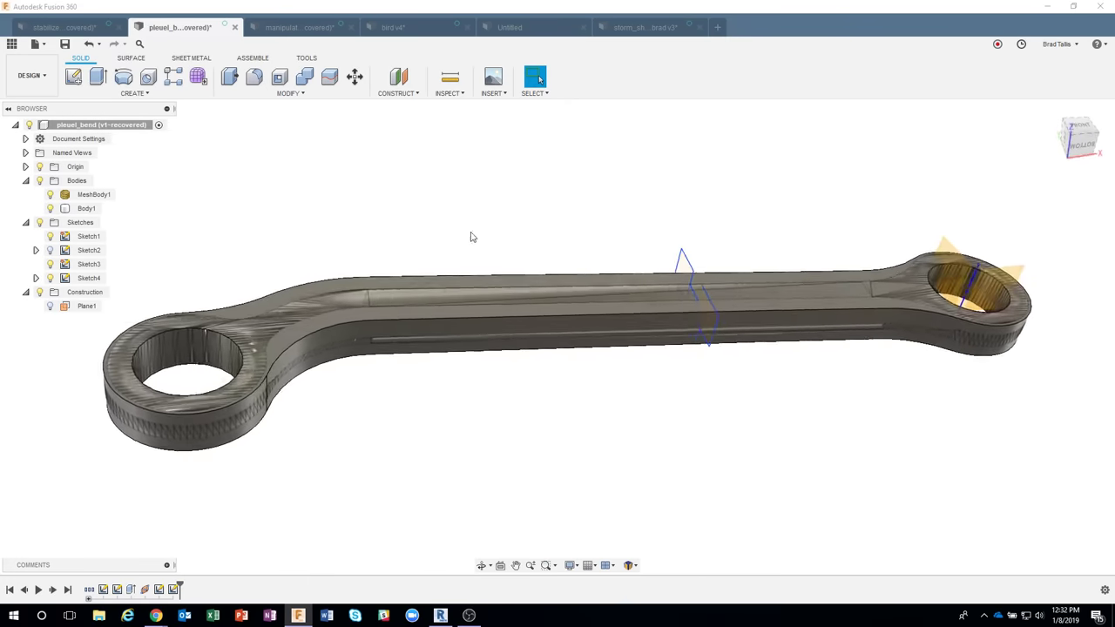
click(55, 207)
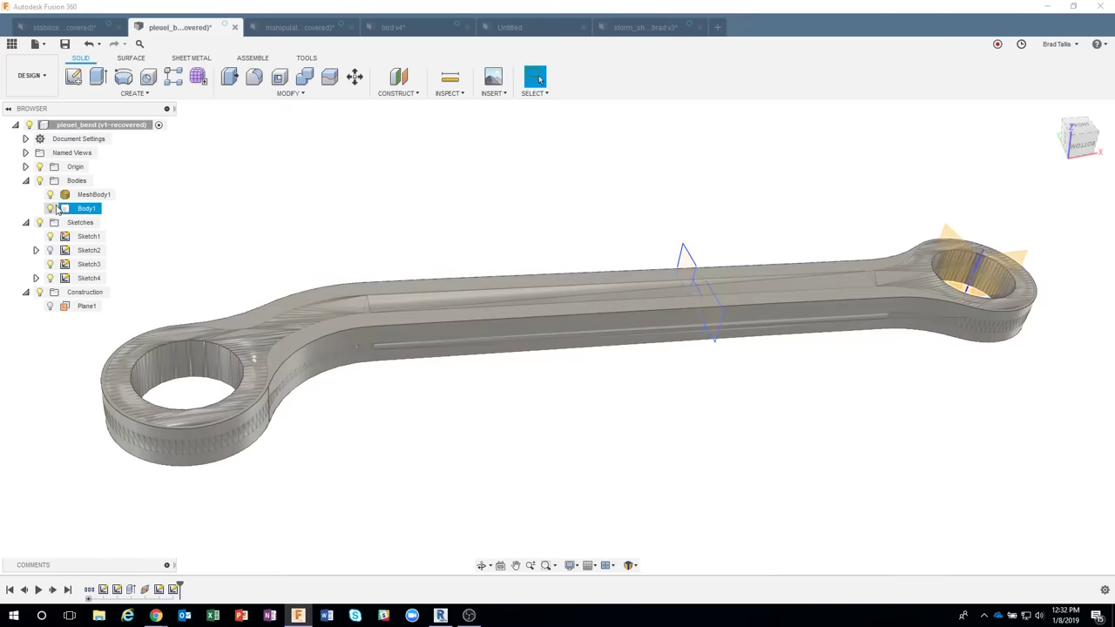
click(54, 209)
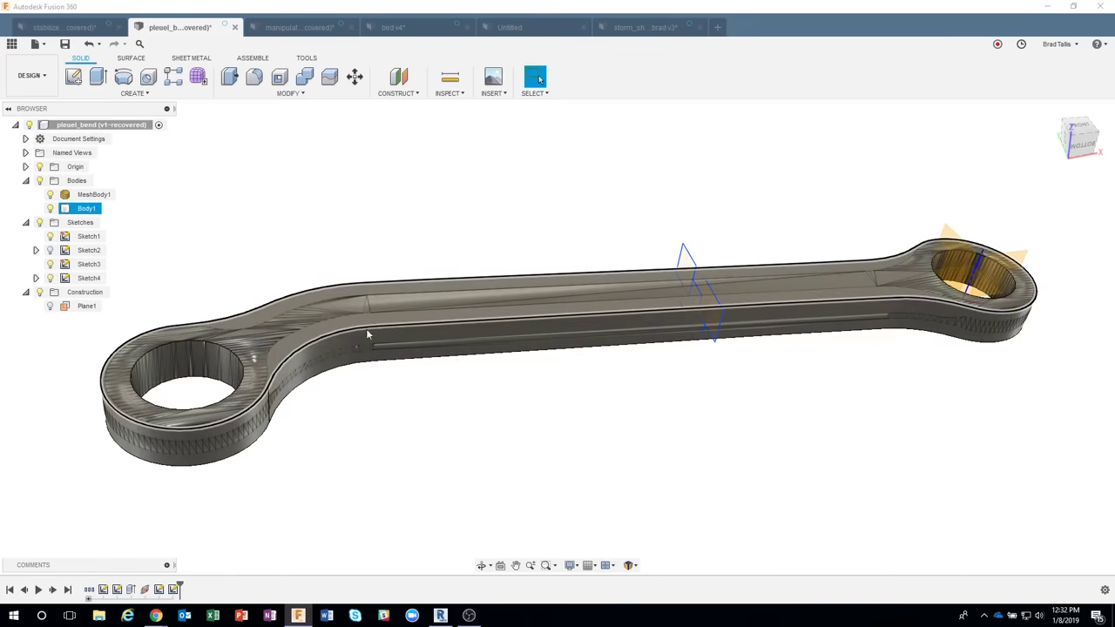
Compare the rod's edges by viewing the solid body without the mesh and the mesh without the solid.
click(50, 194)
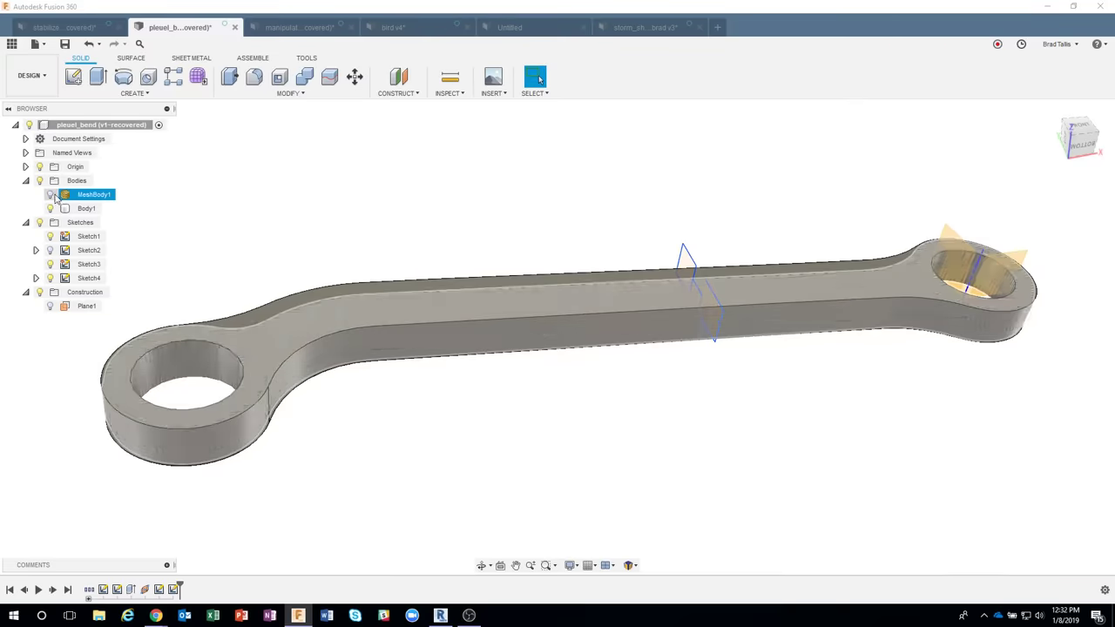
shift+middle_drag(807, 369, 824, 388)
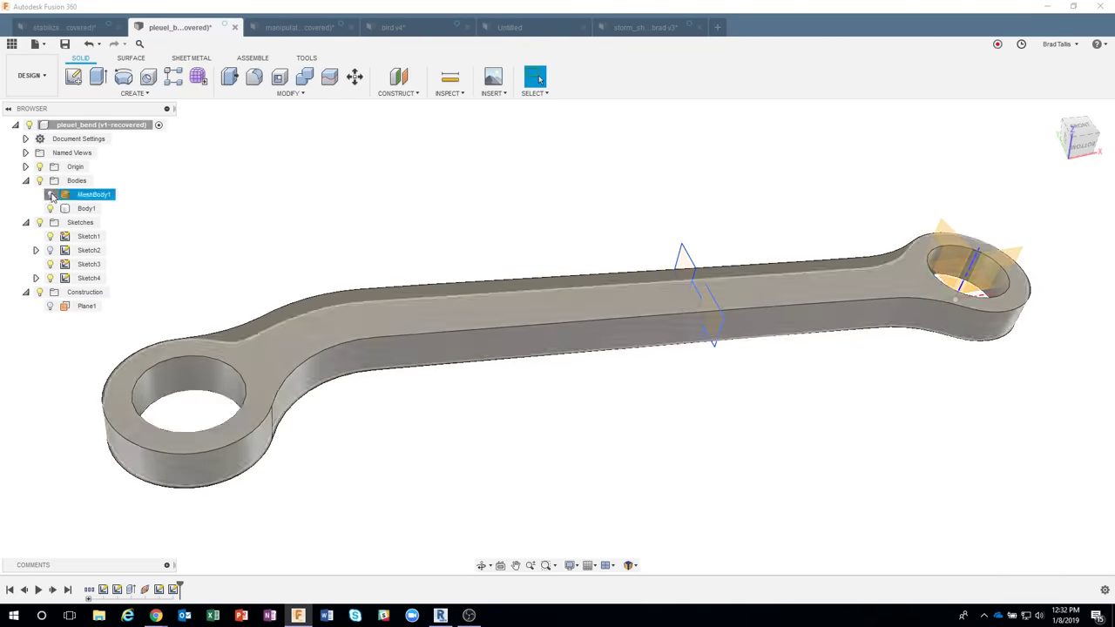
click(50, 195)
shift+middle_drag(623, 362, 626, 317)
click(92, 195)
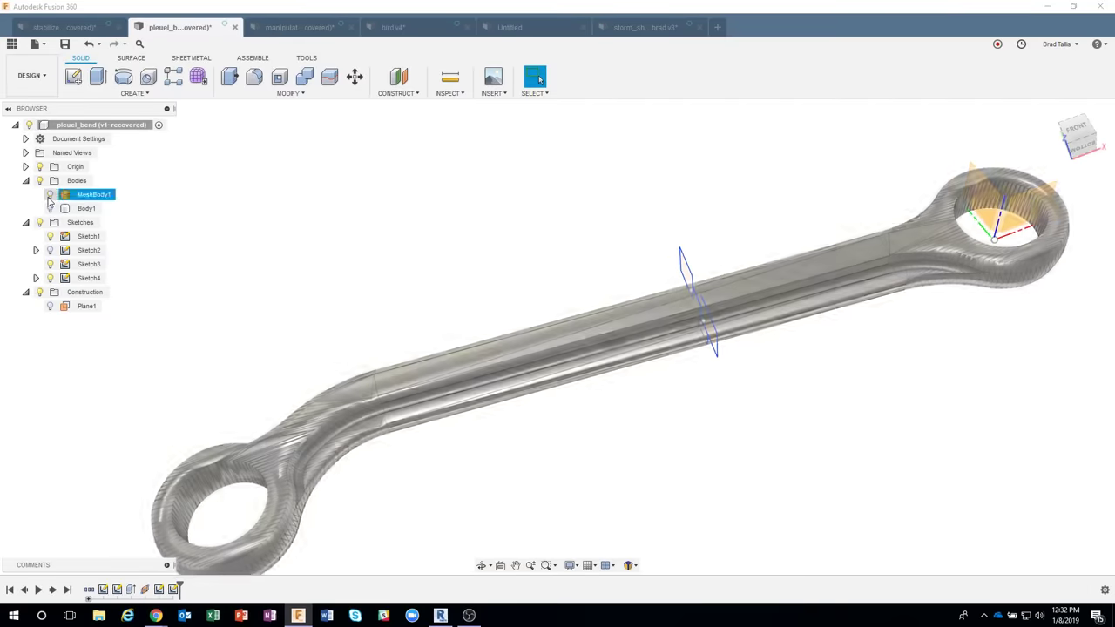
Display only the solid rod body, hiding the mesh body and the cross-section sketch Sketch4.
click(49, 195)
click(50, 208)
shift+middle_drag(353, 370, 368, 311)
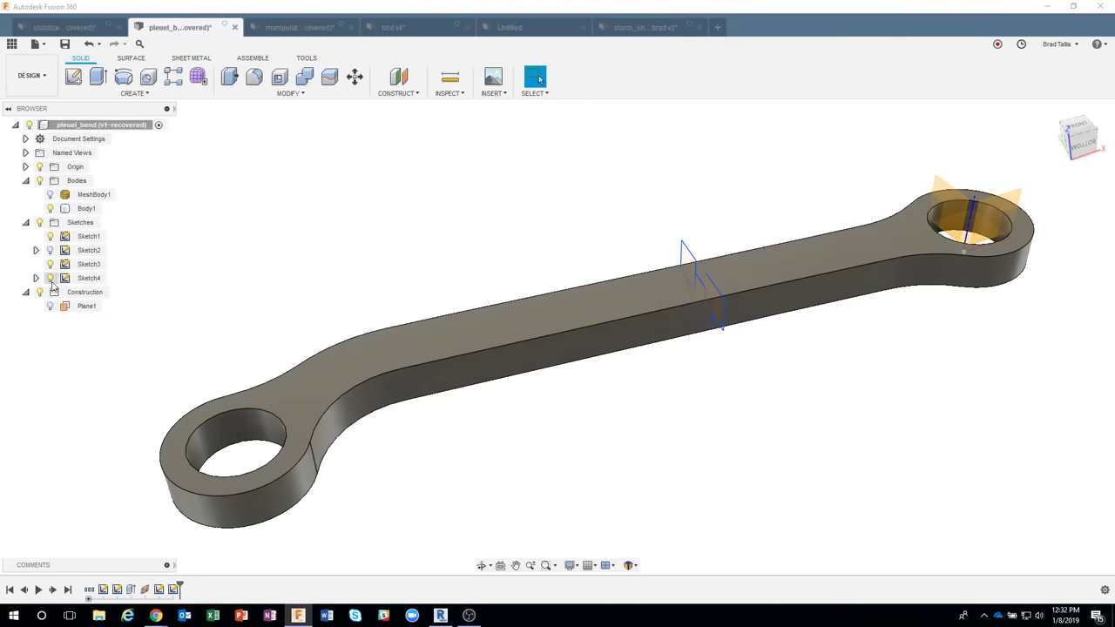
click(50, 278)
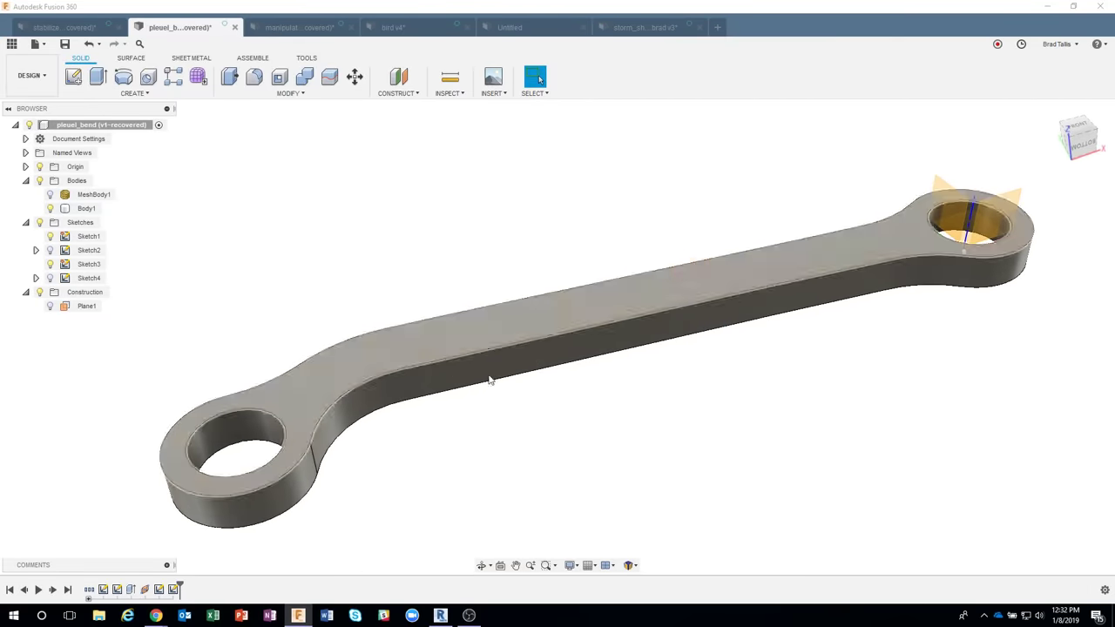
Call up the modification commands for the outer edge loop of the solid rod's broad face.
right_click(615, 320)
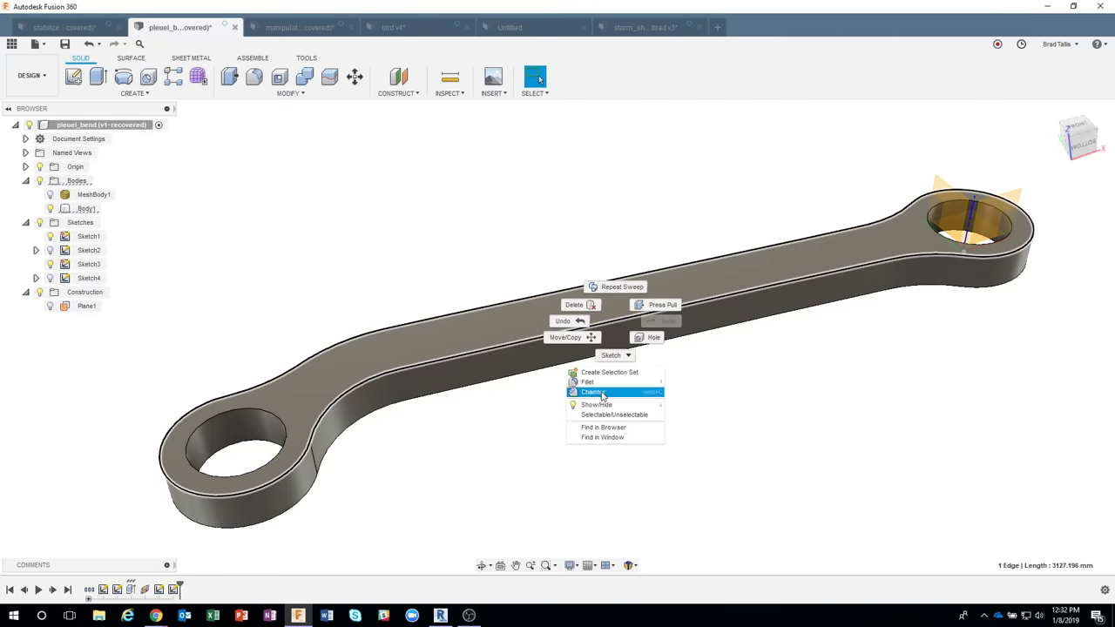
Chamfer the outer perimeter edge of the connecting rod's face with an equal distance of about 13.56 mm.
click(600, 392)
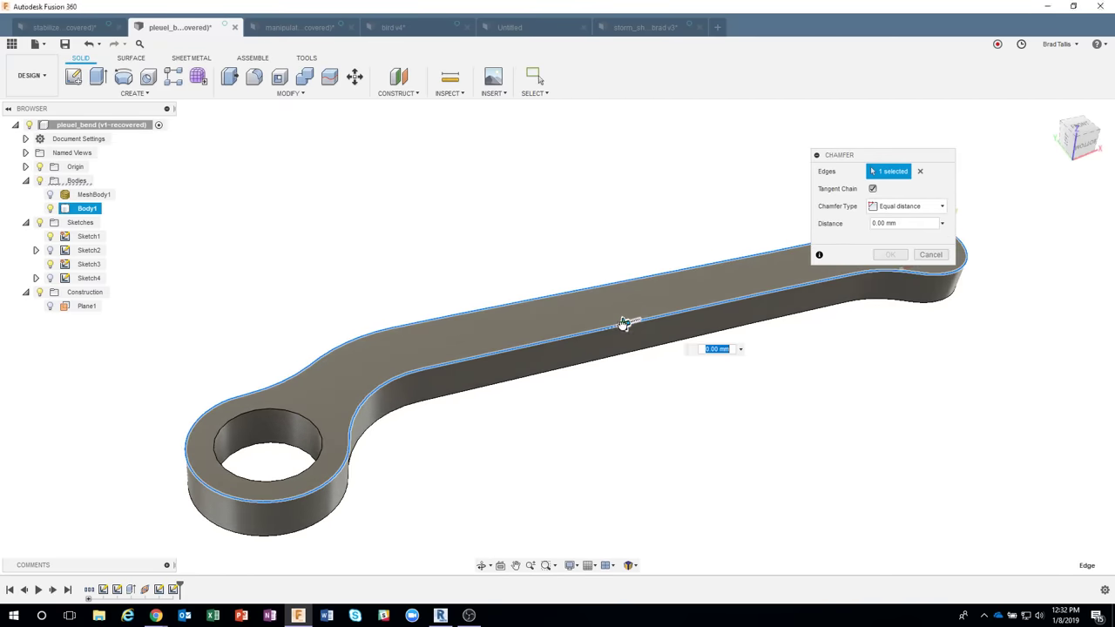
drag(623, 323, 621, 324)
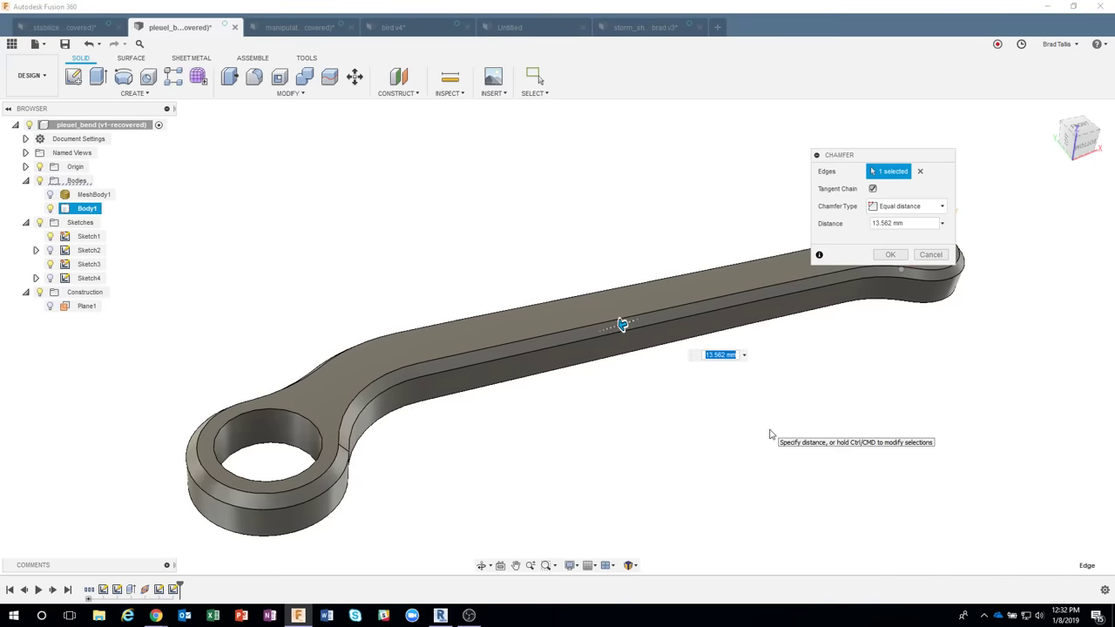
ctrl+click(597, 358)
shift+middle_drag(709, 400, 558, 400)
scroll(632, 454, down, 3)
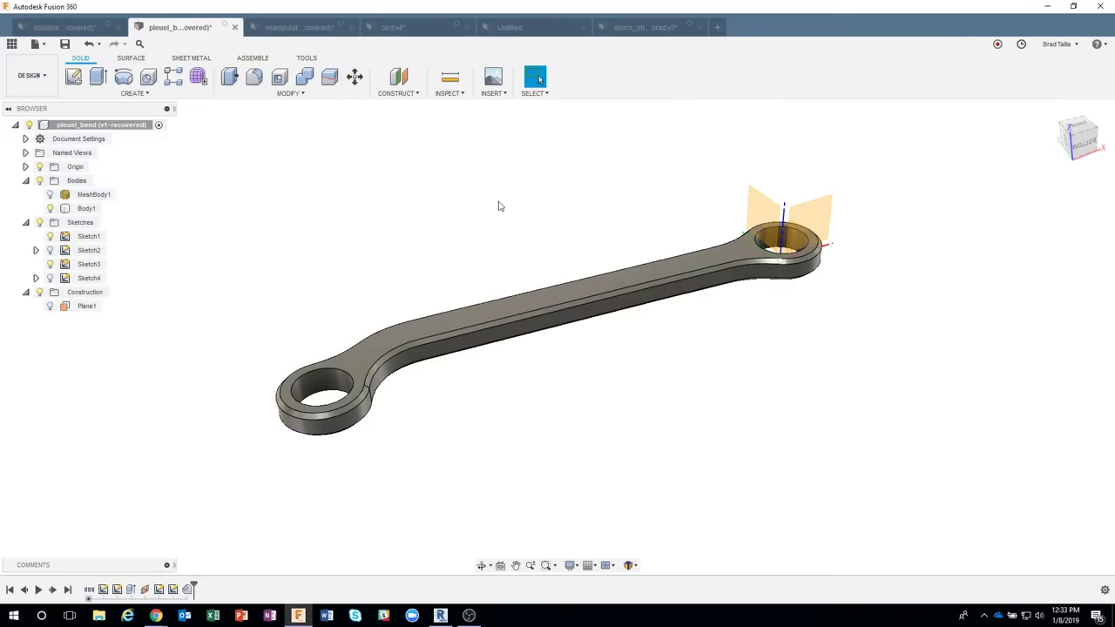
Switch to the manipulator design and examine its mesh body up close.
click(313, 29)
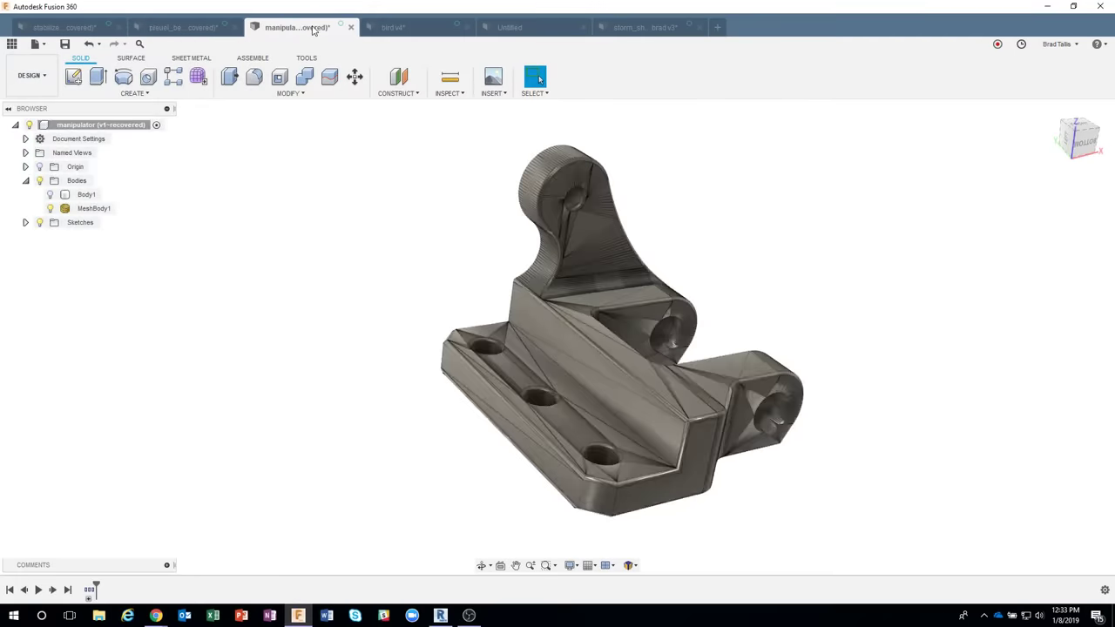
shift+middle_drag(768, 229, 823, 246)
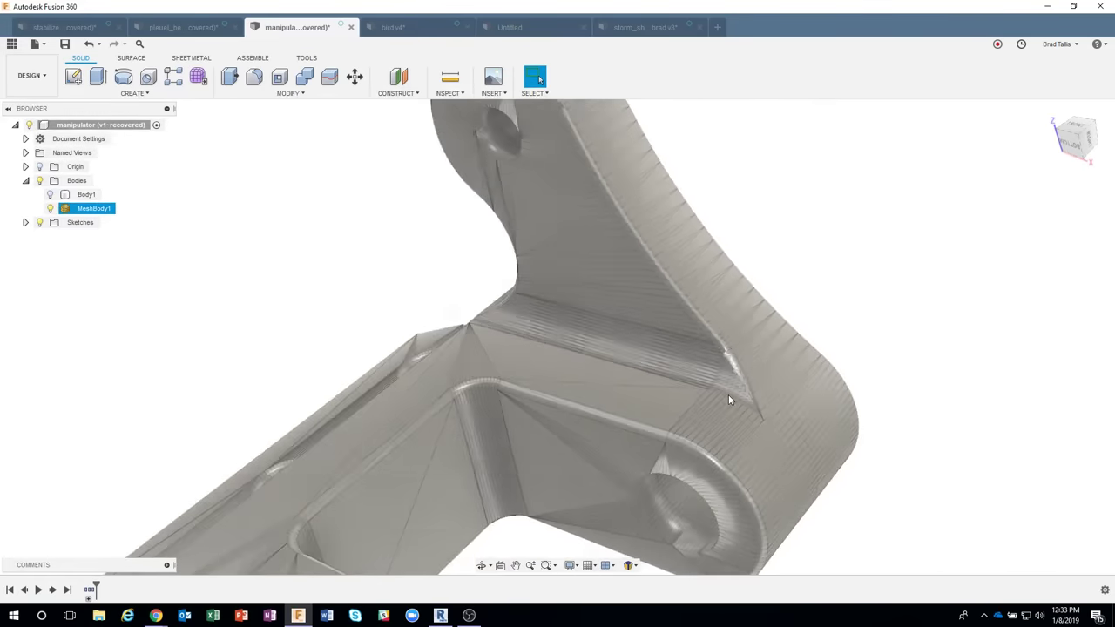
click(383, 340)
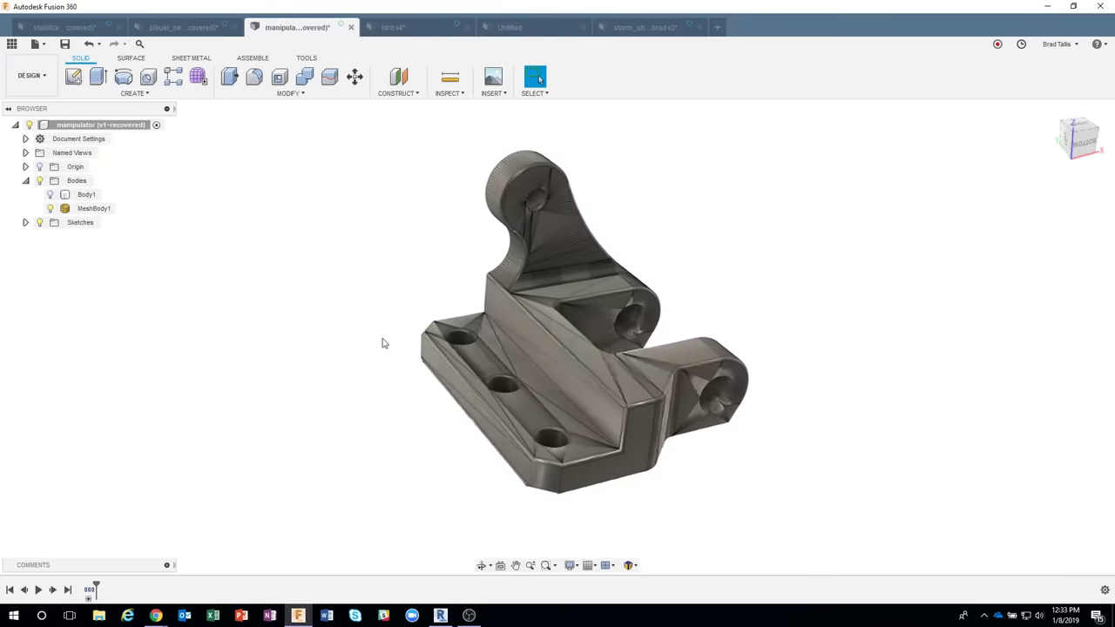
Compare MeshBody1 with the solid Body1 by toggling their visibility, leaving only the mesh body shown.
click(50, 208)
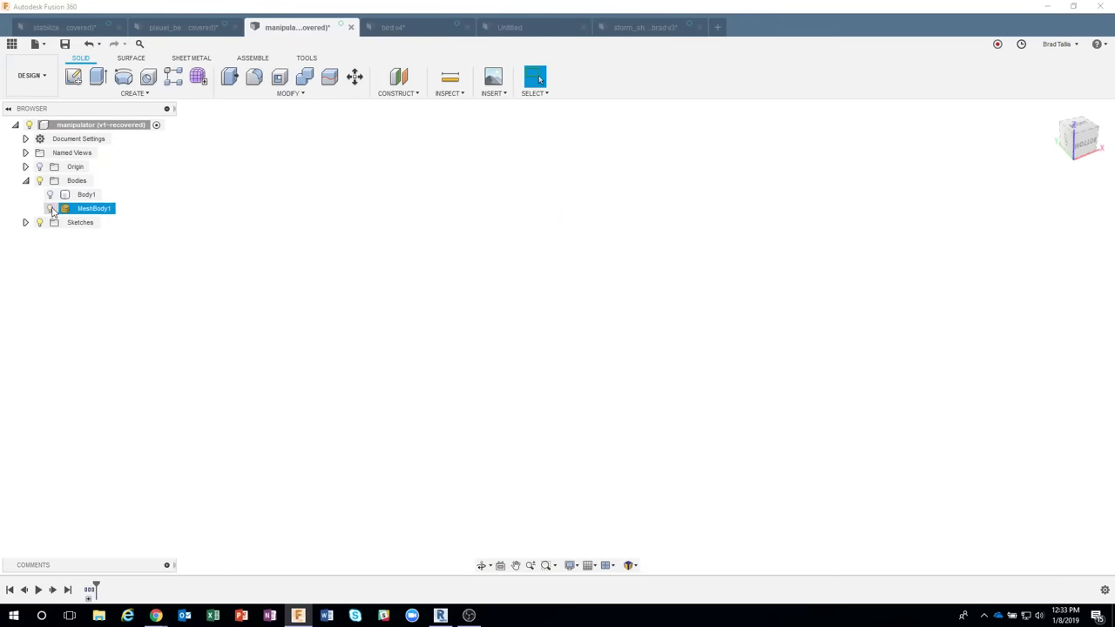
click(49, 194)
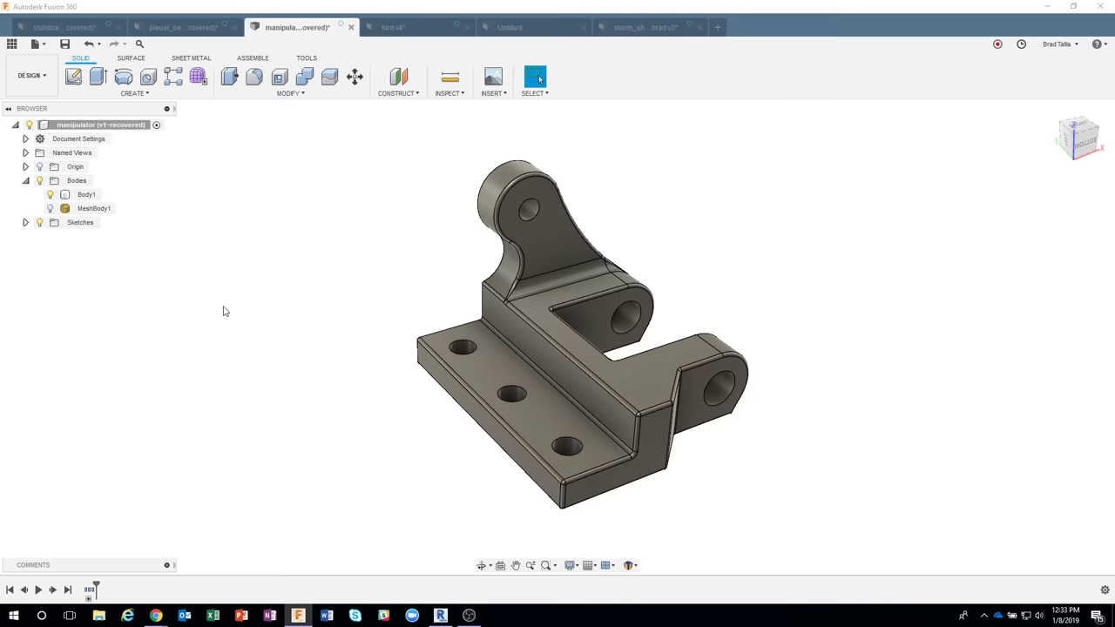
click(49, 208)
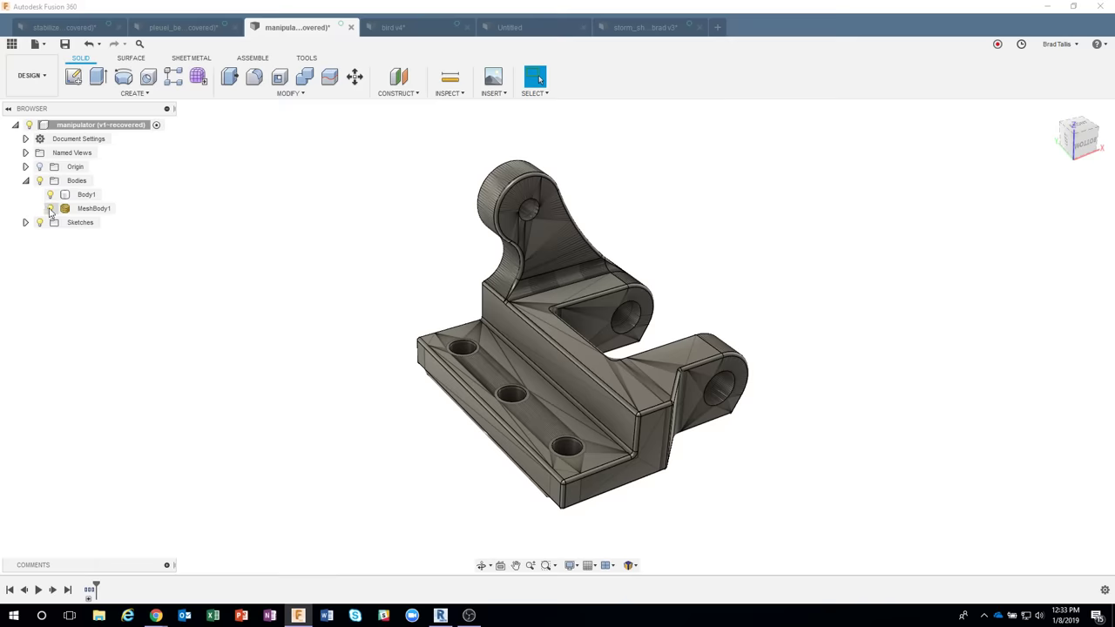
click(49, 208)
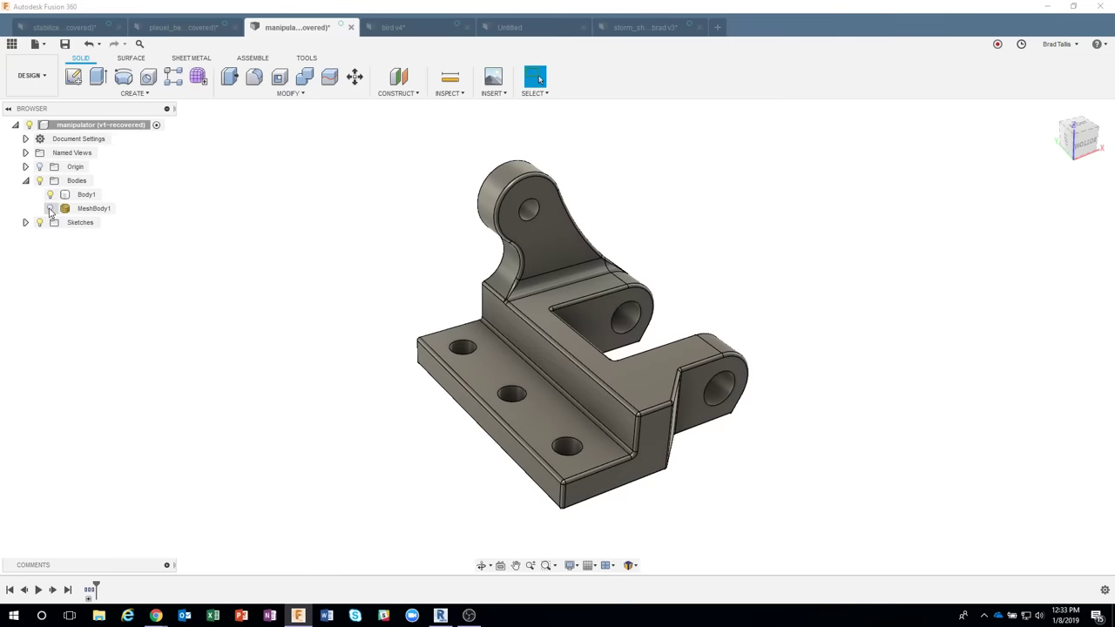
click(50, 208)
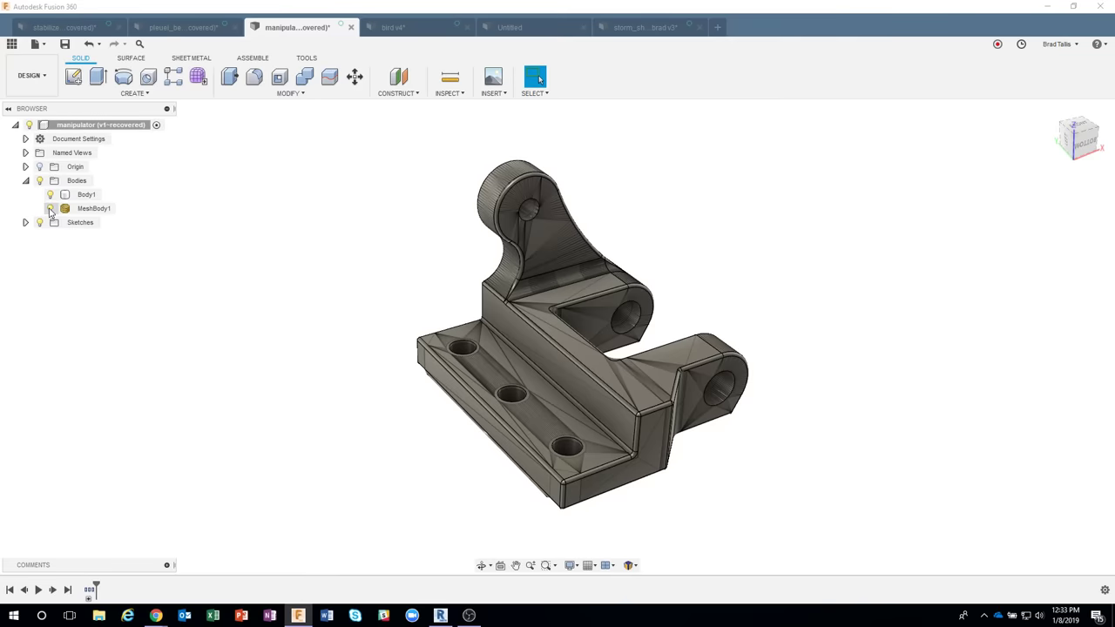
click(49, 195)
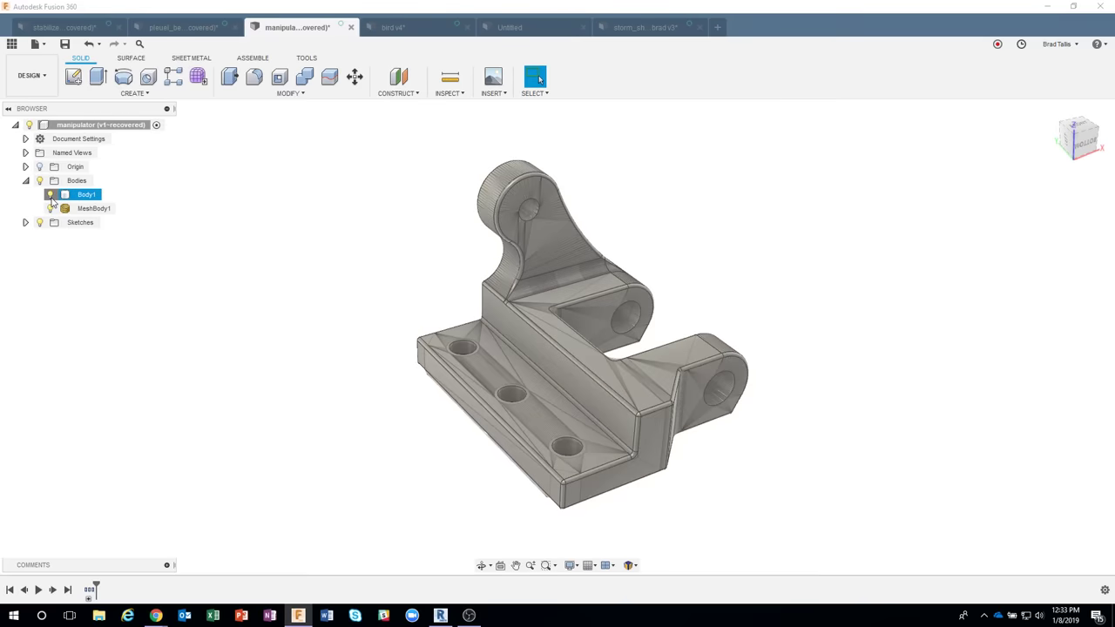
Start a sketch on the front origin plane of the manipulator design.
shift+middle_drag(331, 274, 286, 263)
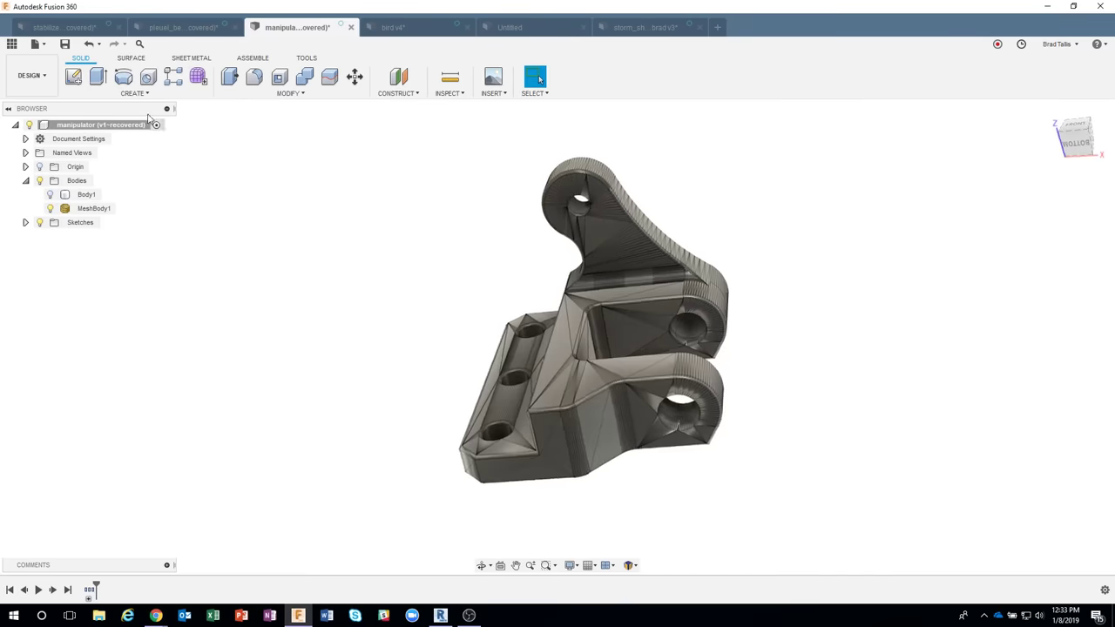
click(75, 76)
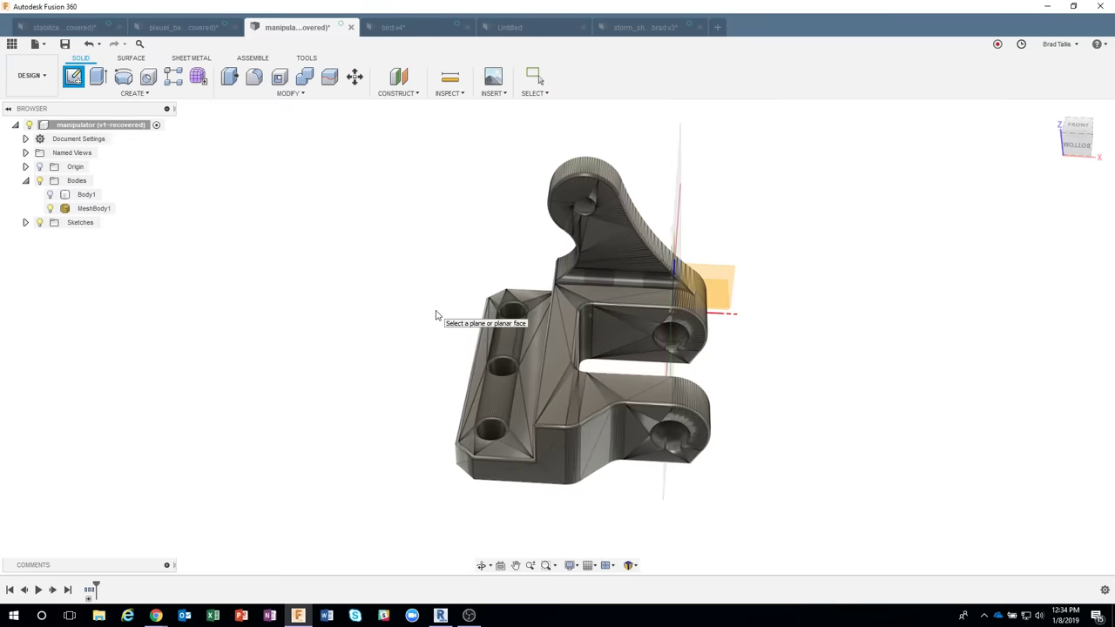
mouse_move(440, 315)
shift+middle_down()
mouse_move(443, 266)
mouse_move(572, 326)
mouse_move(677, 293)
mouse_move(771, 295)
shift+middle_up()
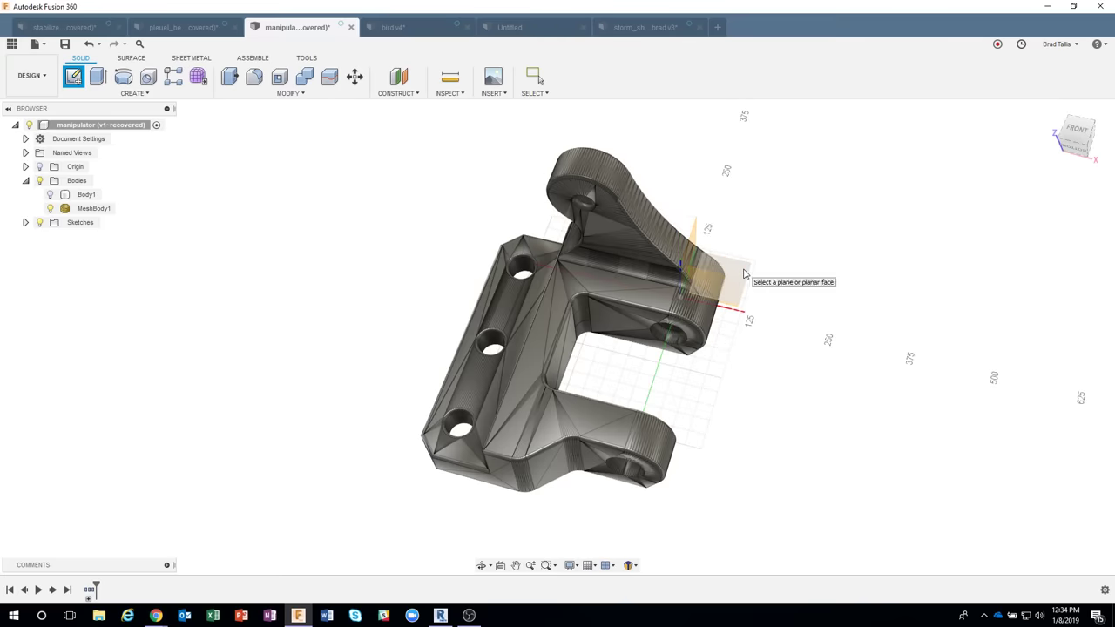
click(744, 274)
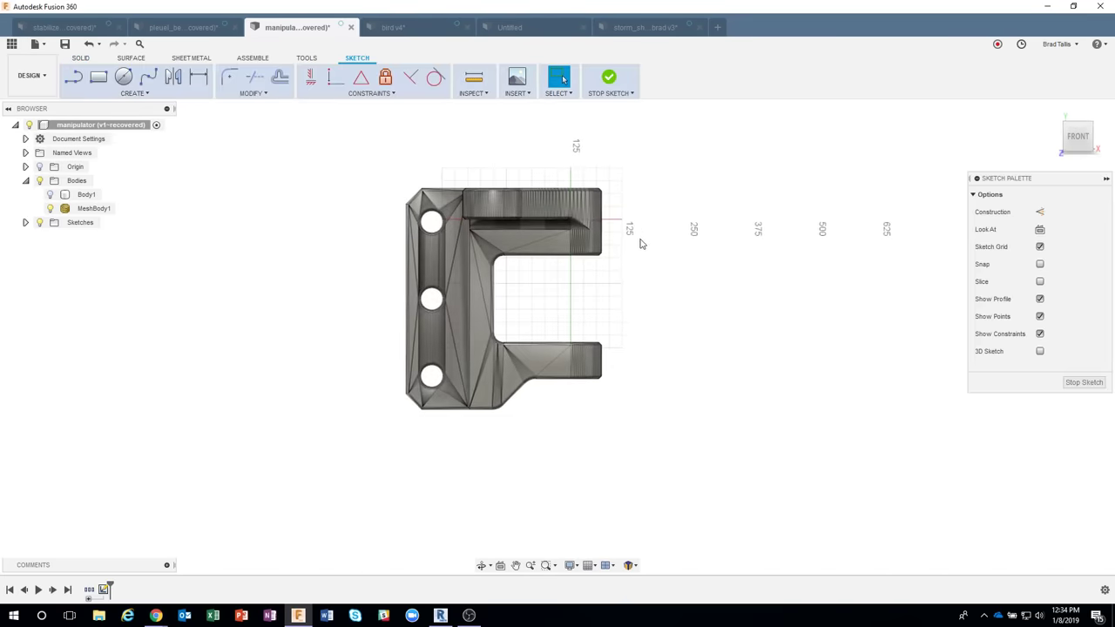
Draw a two-point rectangle about 380 mm wide and 430 mm tall around the mesh's overall outline.
click(99, 76)
scroll(405, 214, up, 3)
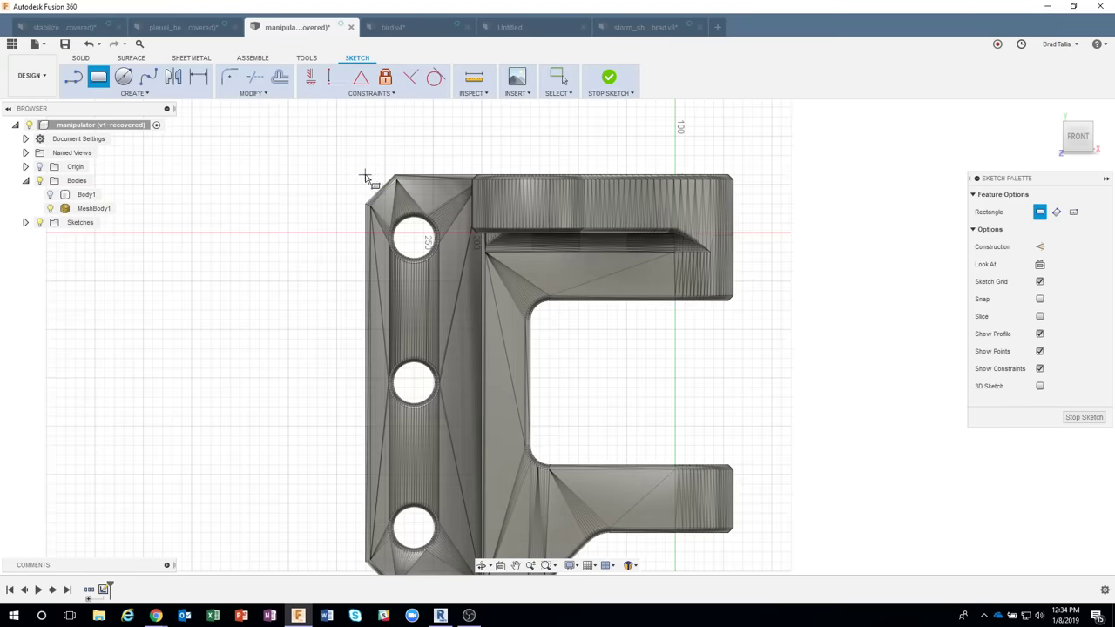
click(365, 175)
click(705, 555)
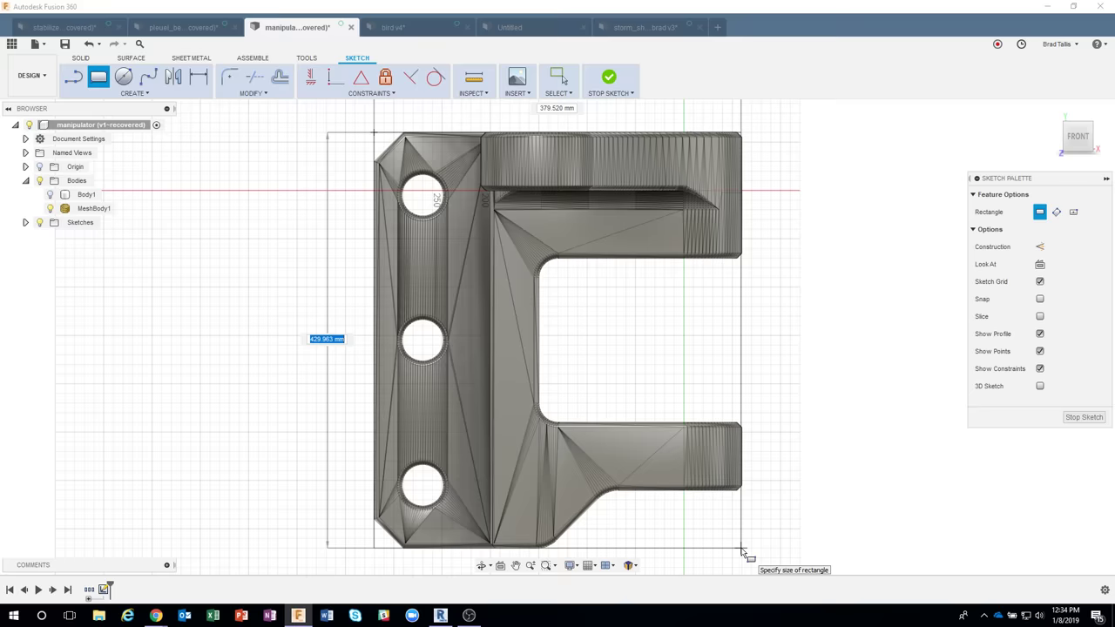
click(741, 551)
scroll(760, 464, down, 1)
middle_drag(754, 429, 651, 429)
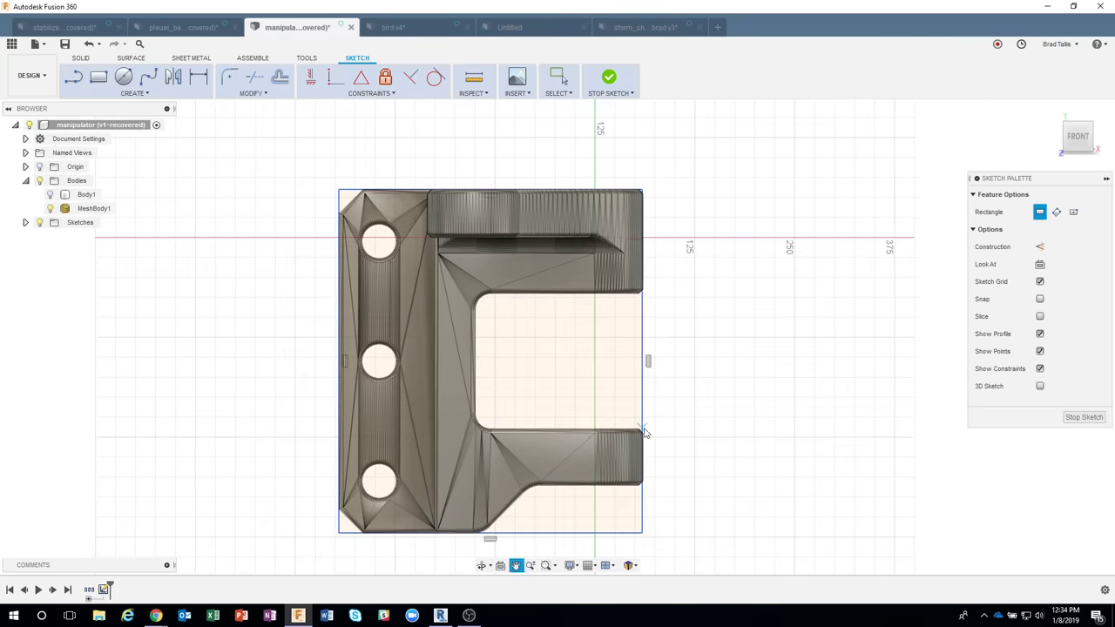
Dimension the outer rectangle to 380 mm wide and 430 mm tall.
key(d)
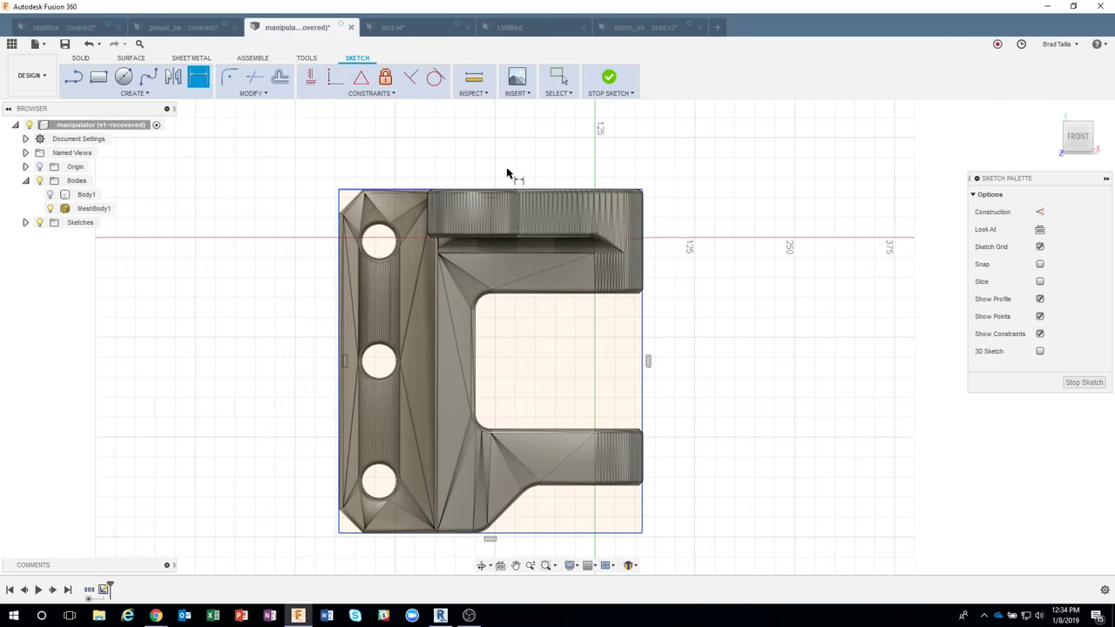
click(359, 189)
click(485, 171)
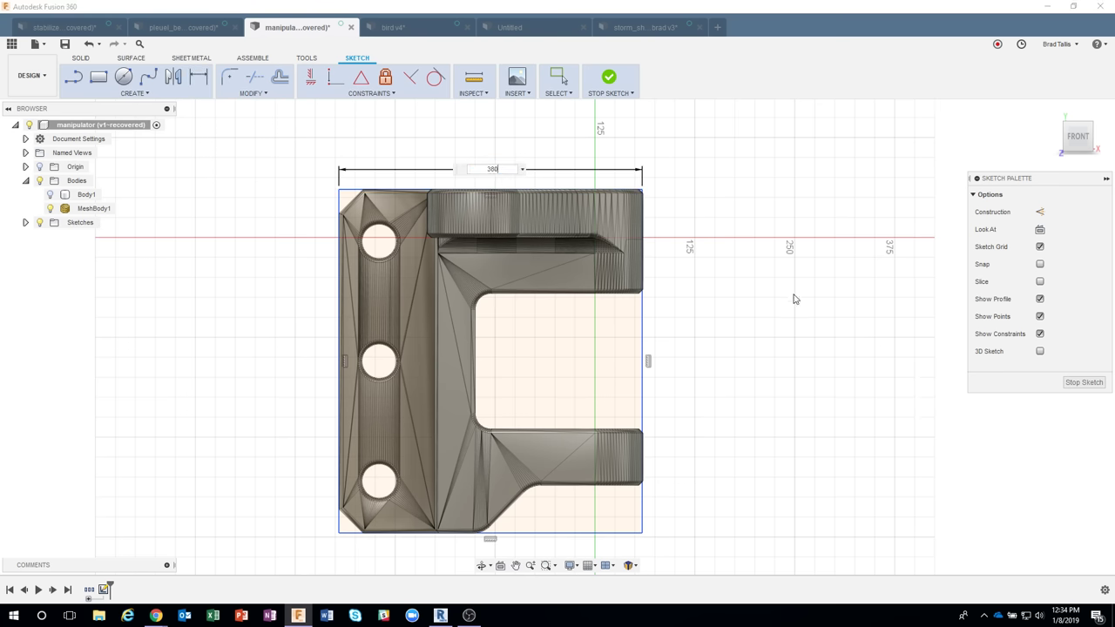
text(380)
key(Return)
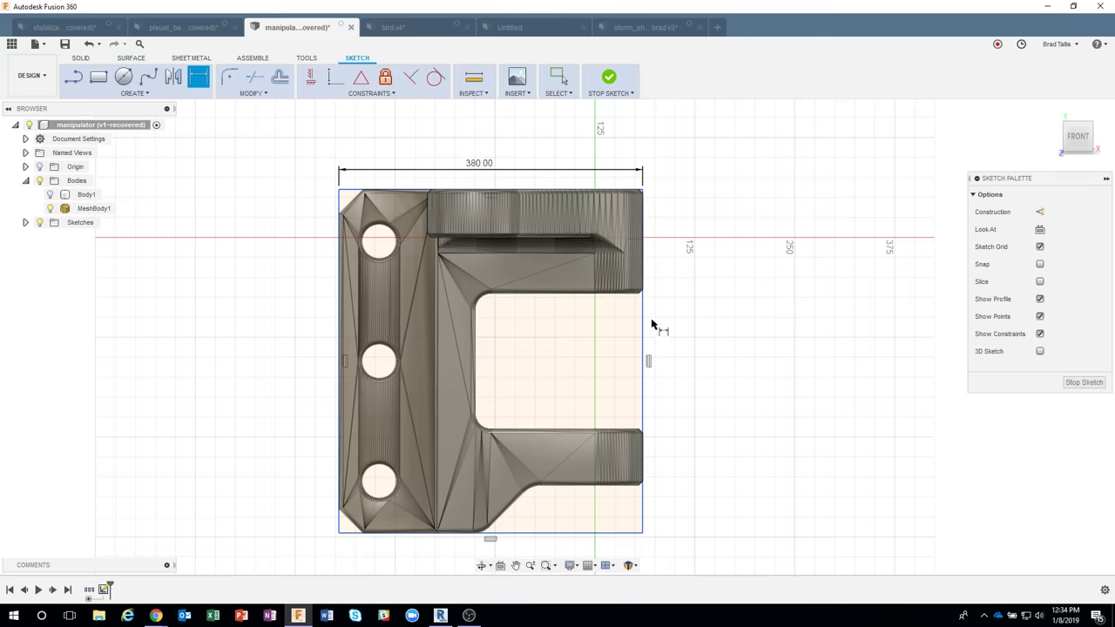
click(644, 328)
click(675, 329)
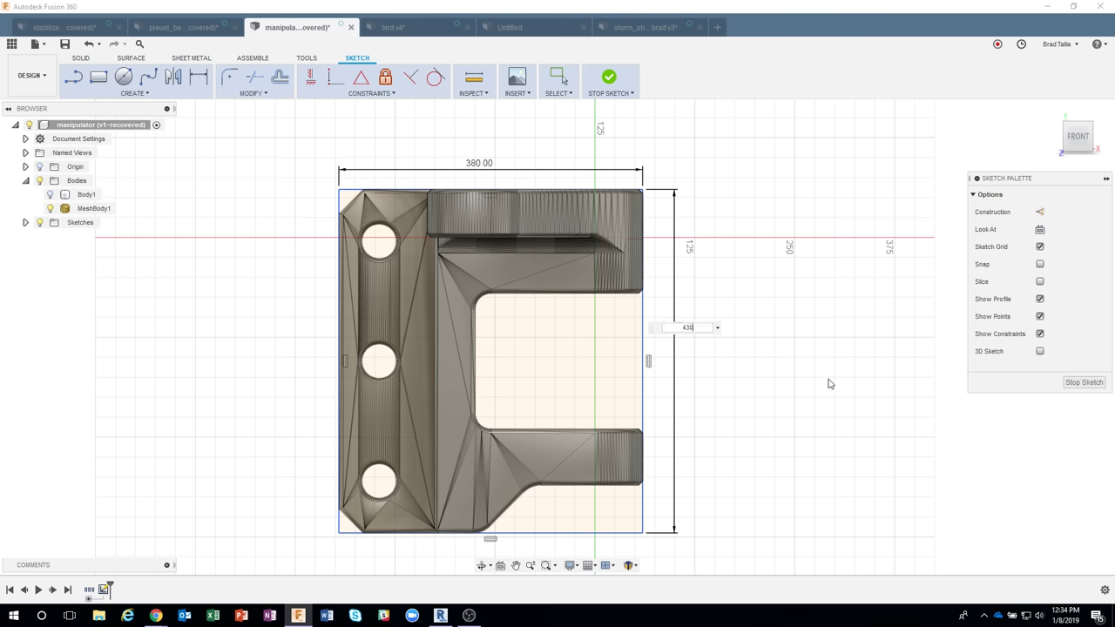
key(Return)
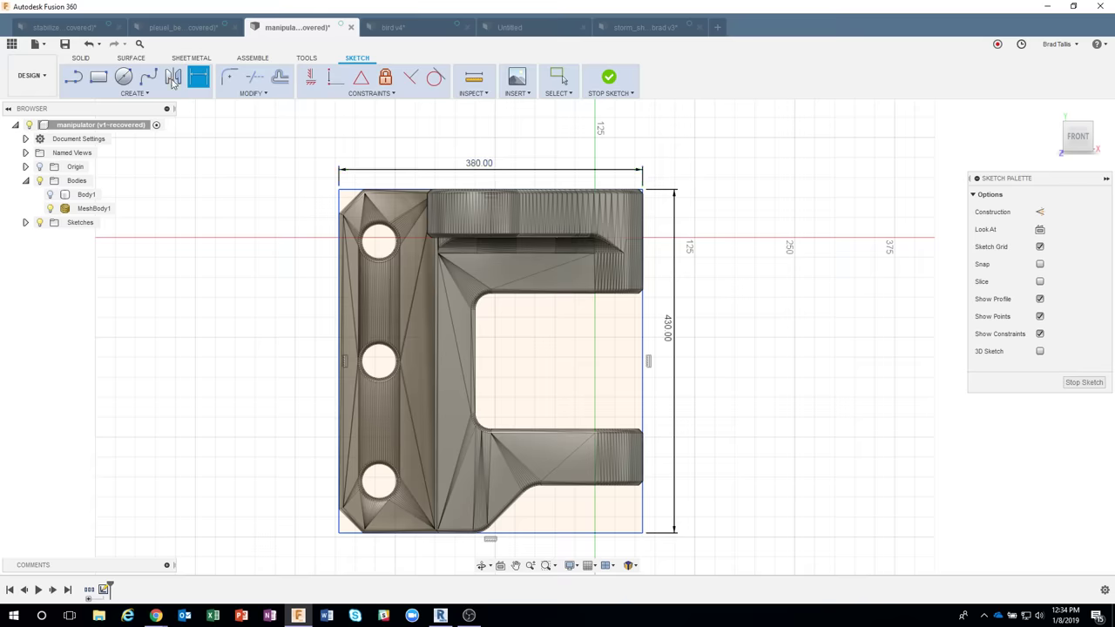
Draw a rectangle about 208 mm by 170 mm over the mesh's open slot, starting on the outer rectangle's side.
click(101, 78)
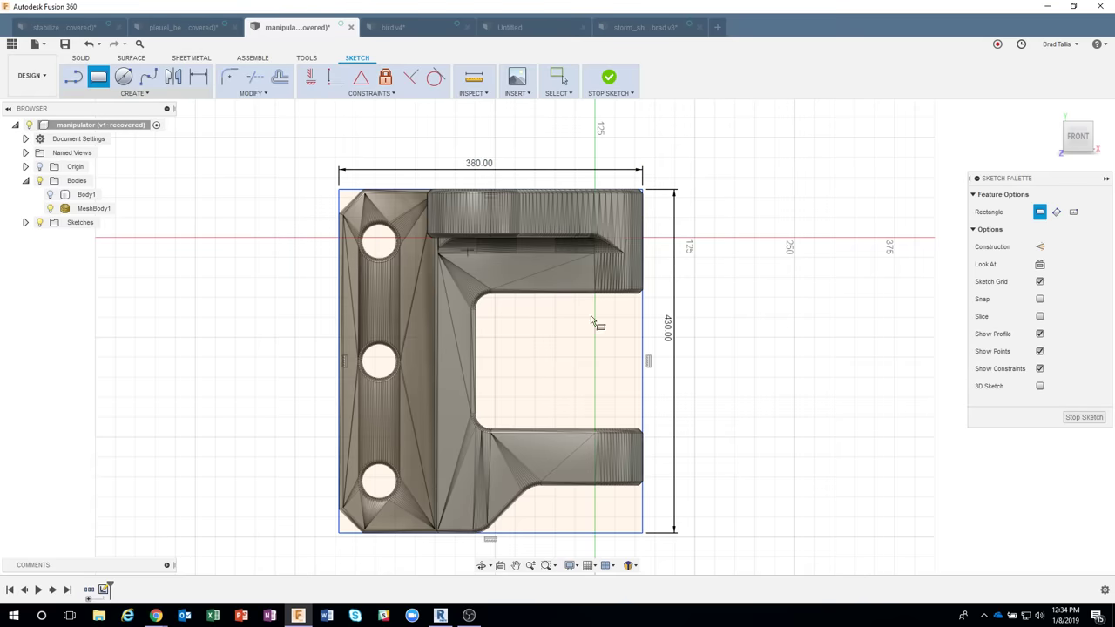
click(643, 295)
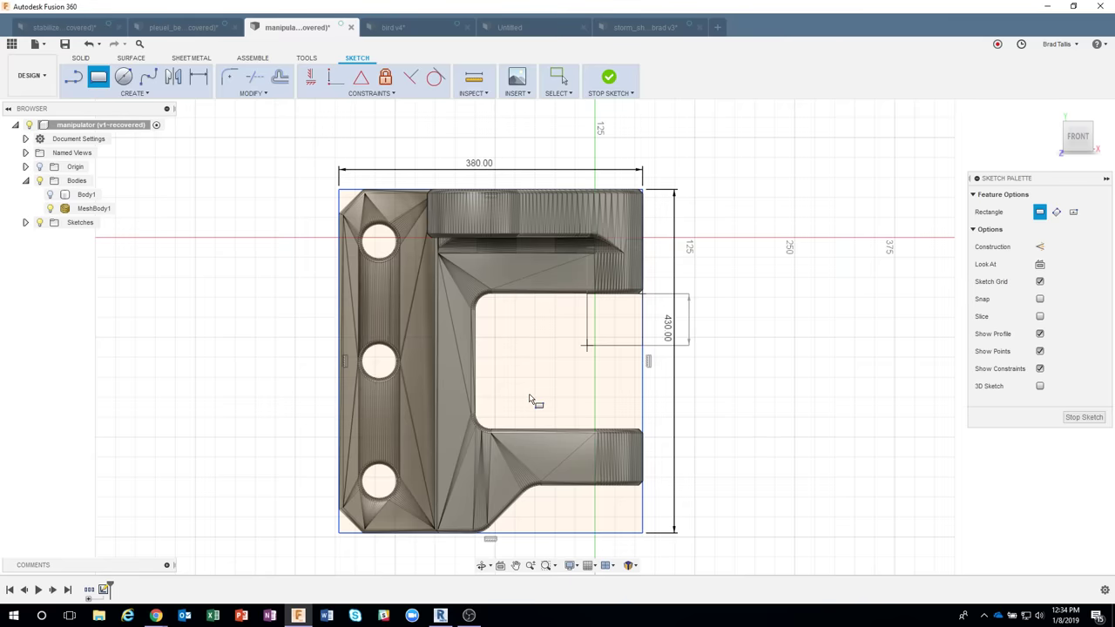
click(477, 433)
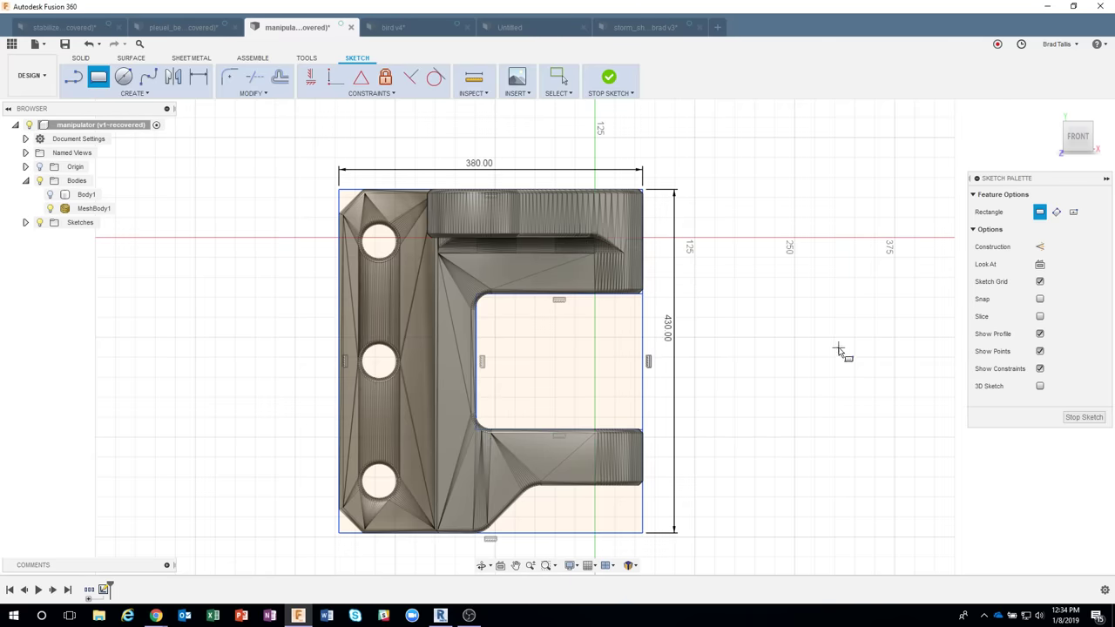
key(d)
click(648, 360)
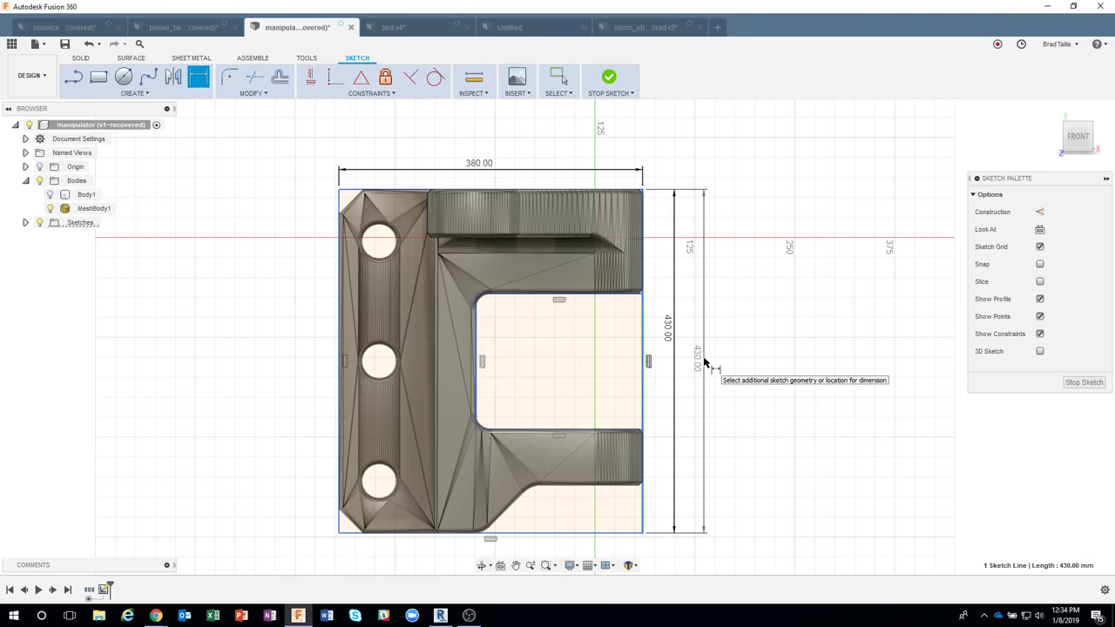
key(Escape)
key(d)
click(645, 362)
key(Escape)
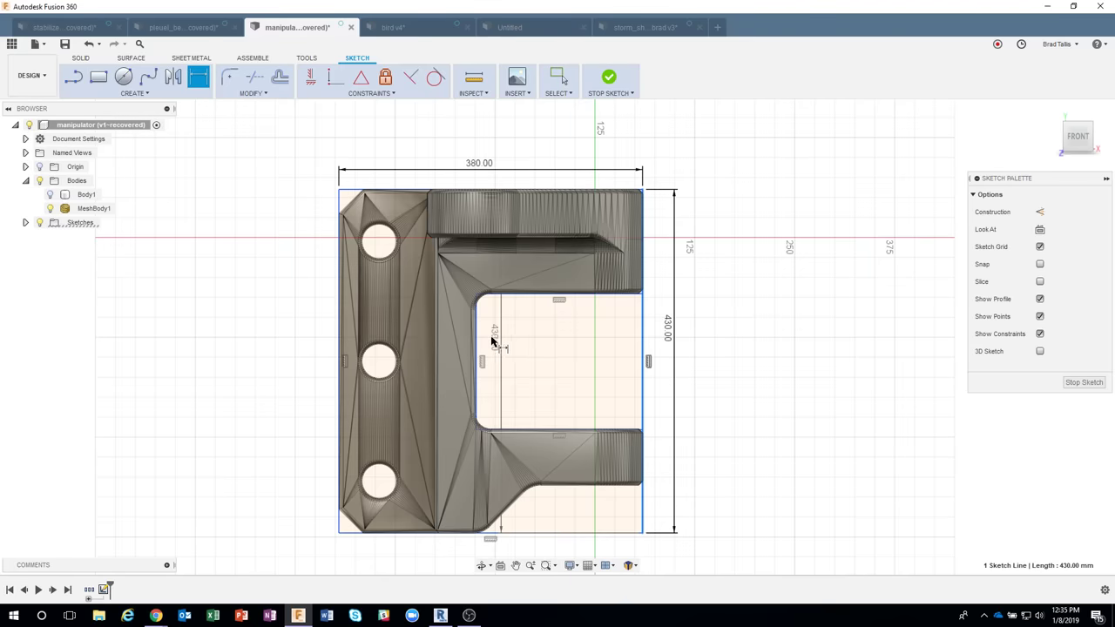
Dimension the slot rectangle to 170 mm high and 208 mm wide.
key(d)
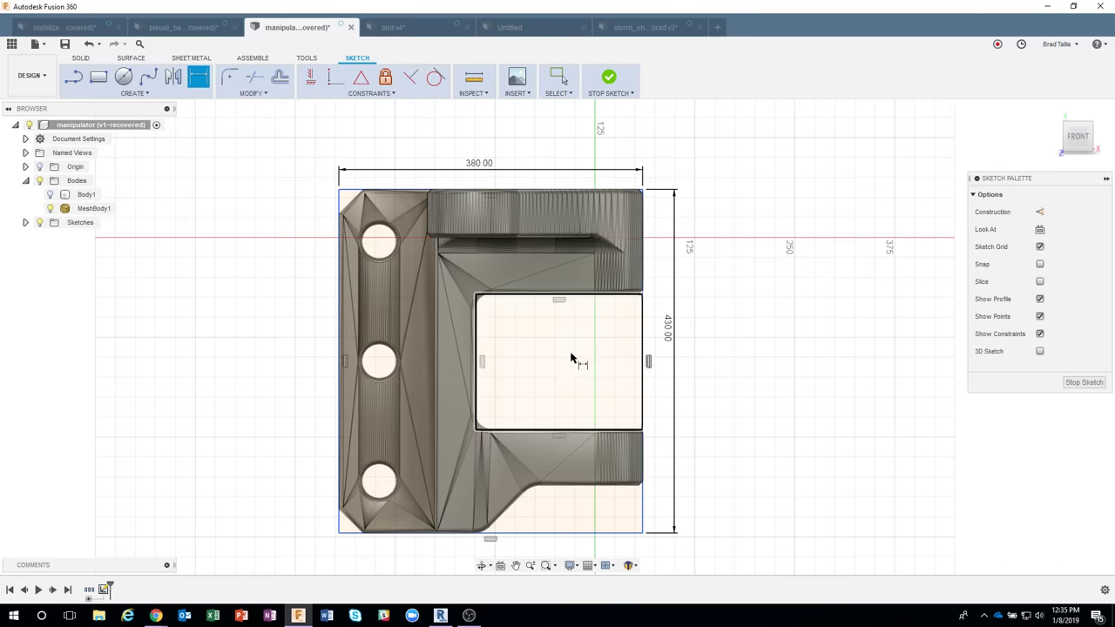
click(478, 351)
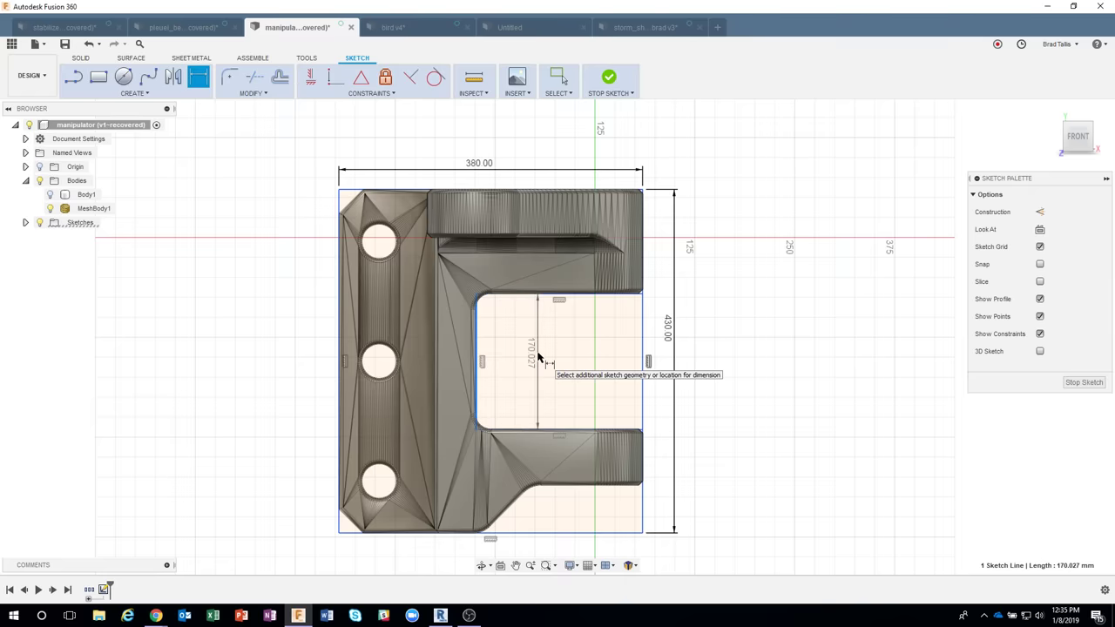
click(537, 354)
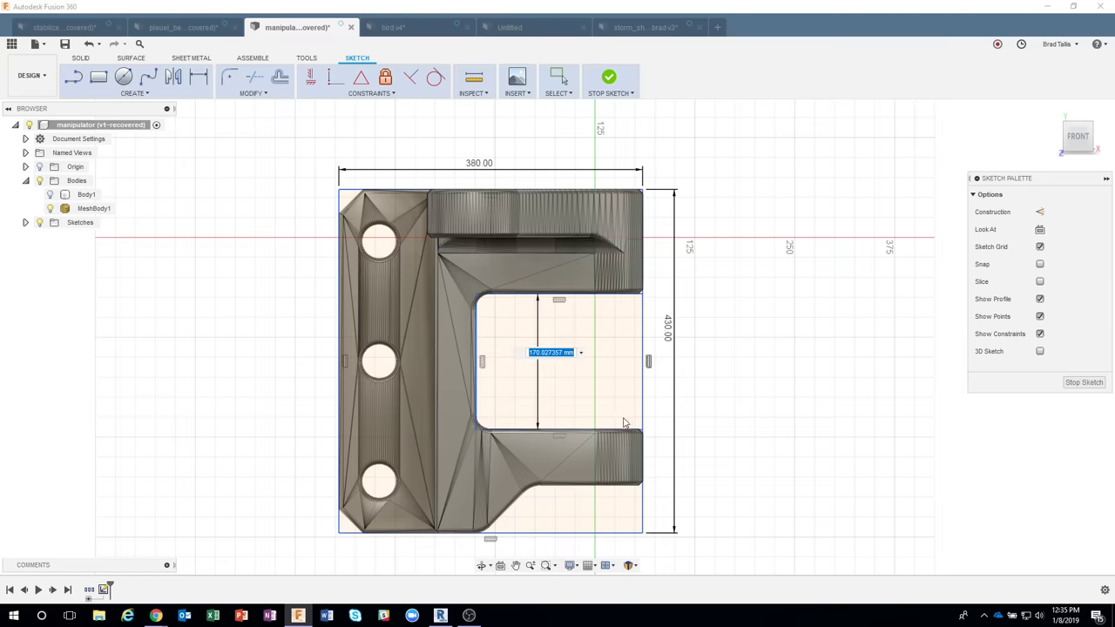
key(Return)
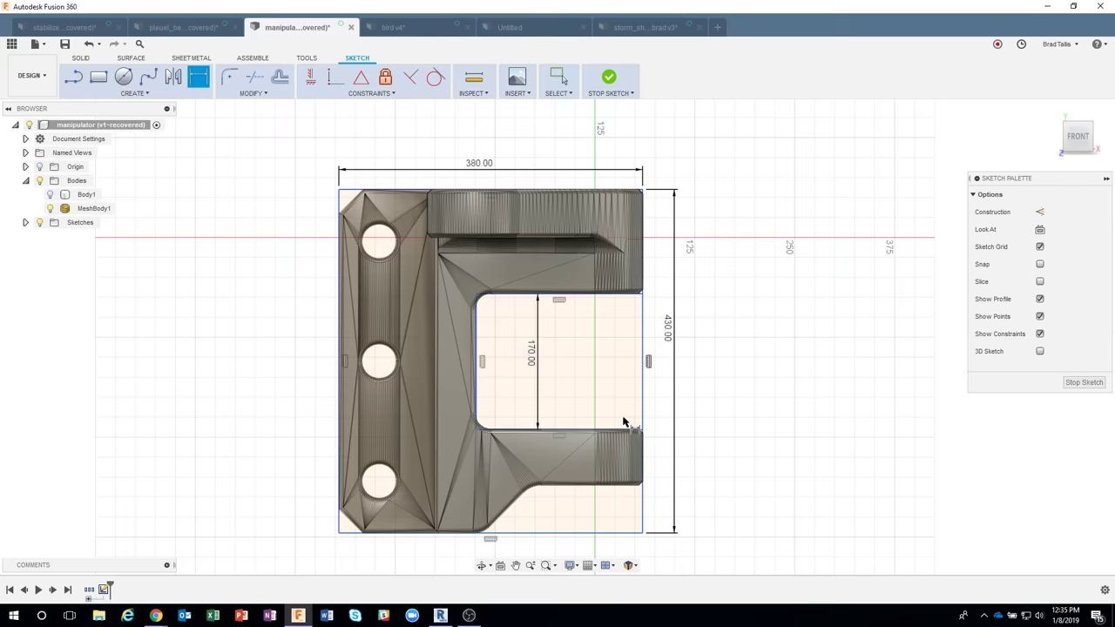
click(565, 300)
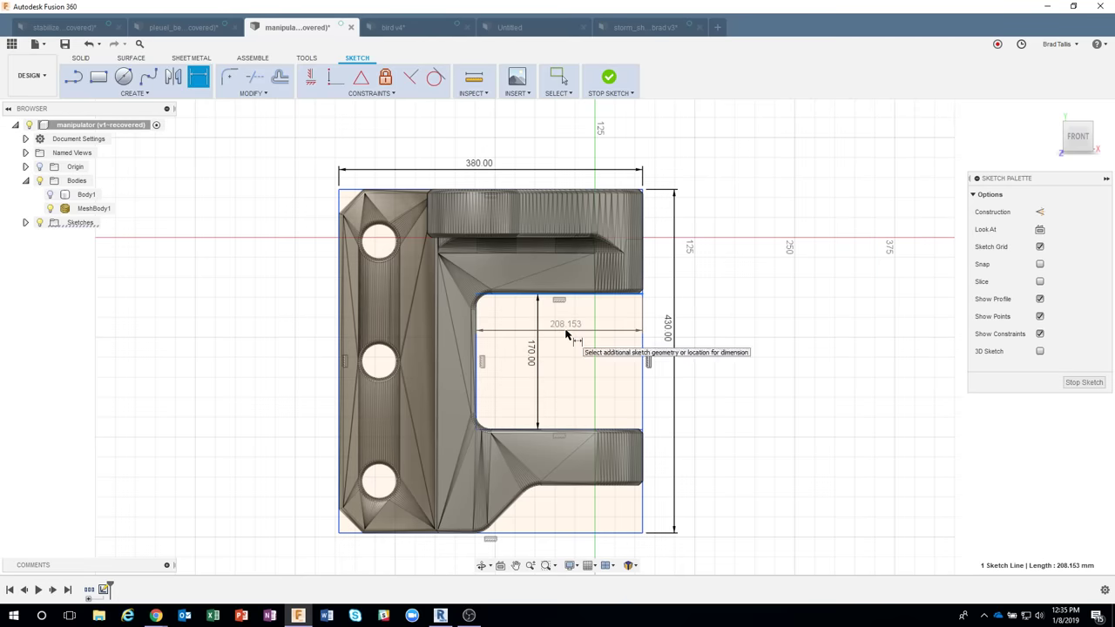
click(573, 341)
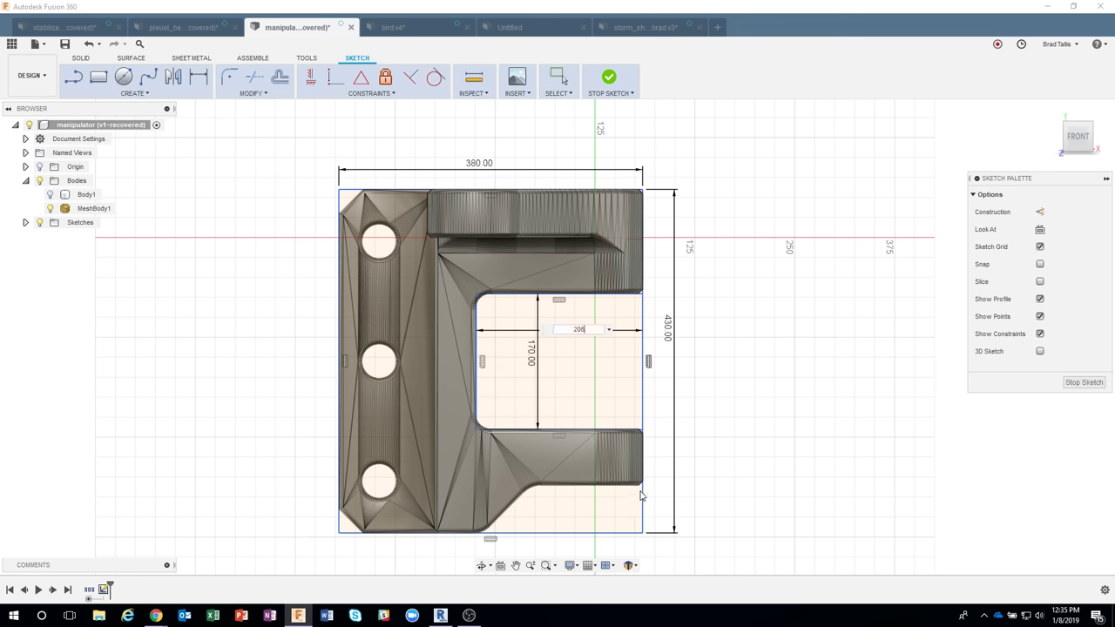
key(Return)
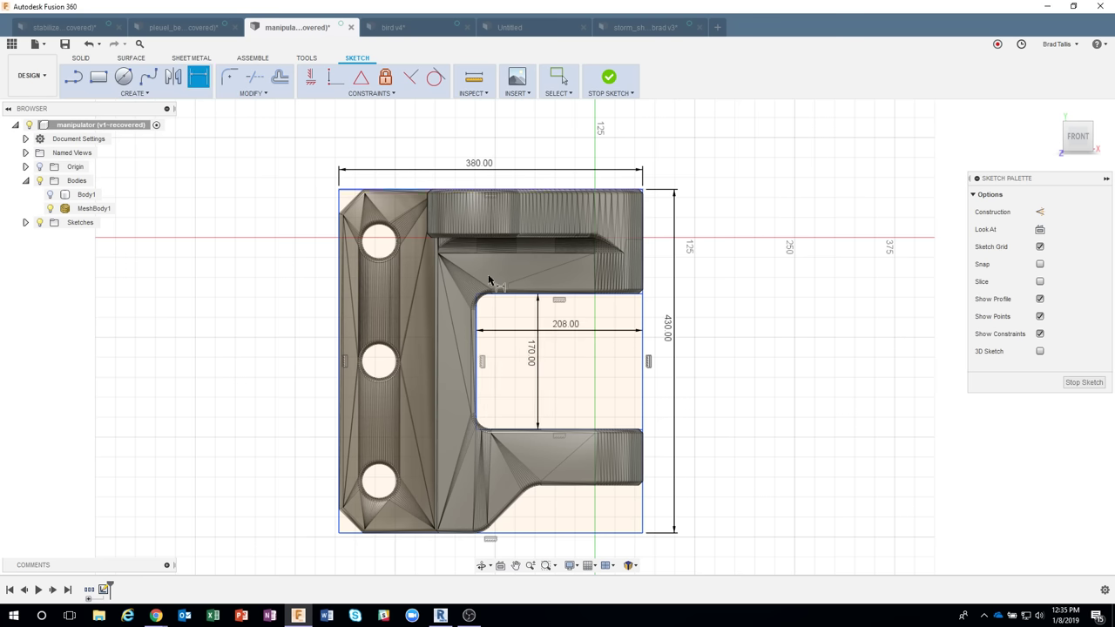
Draw a line about 37 mm long at 45 degrees along the mesh's sloped edge below the lower arm.
middle_drag(709, 473, 699, 293)
scroll(529, 351, up, 6)
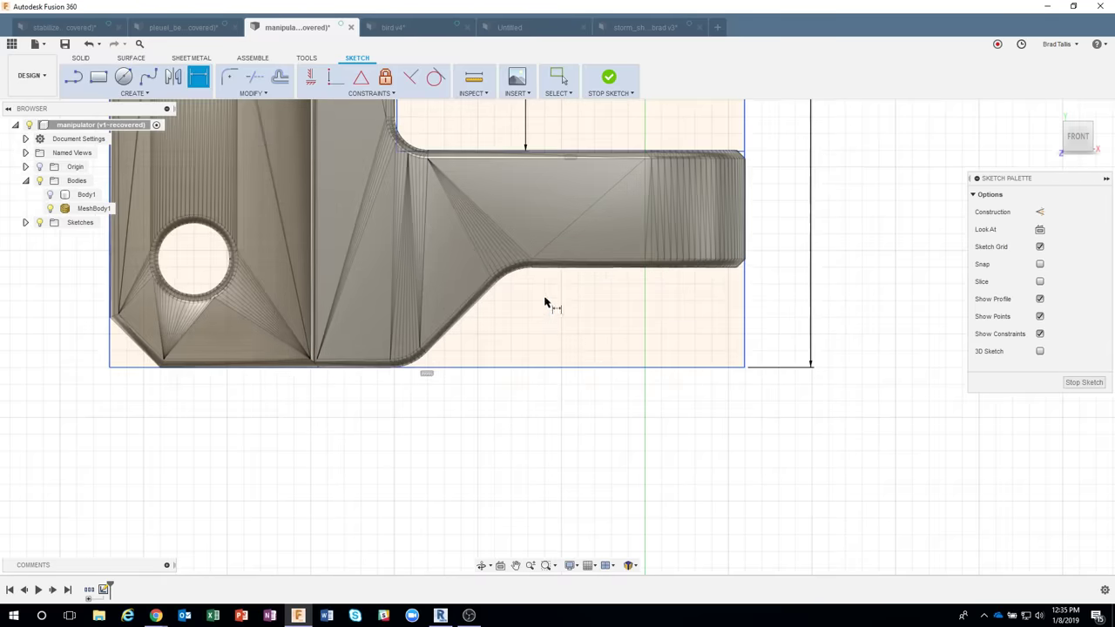
click(73, 77)
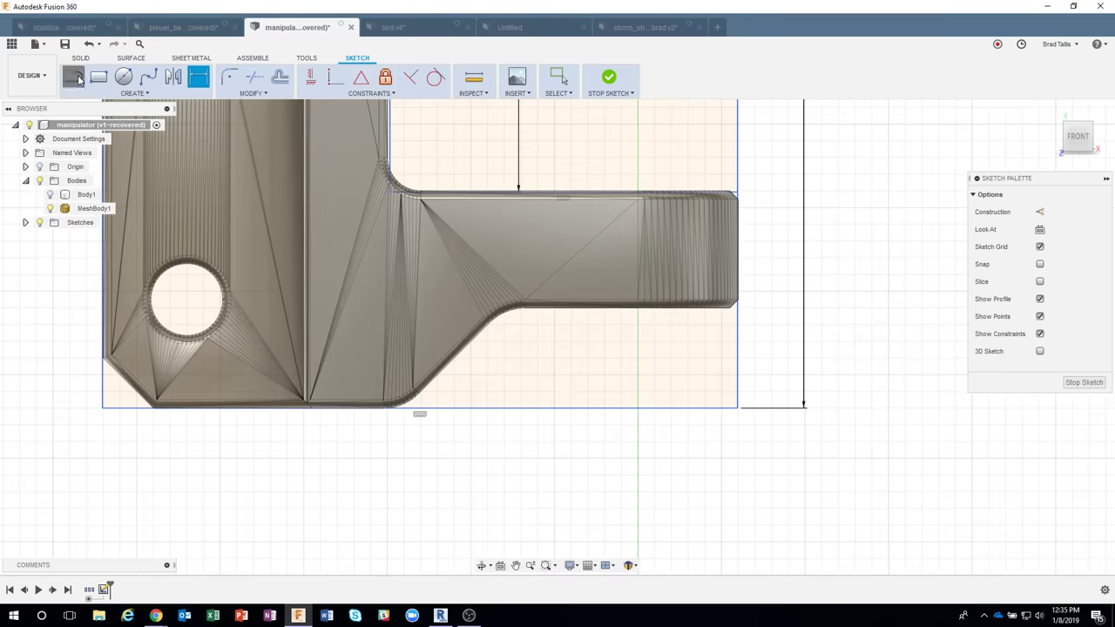
scroll(478, 378, up, 3)
scroll(477, 378, up, 2)
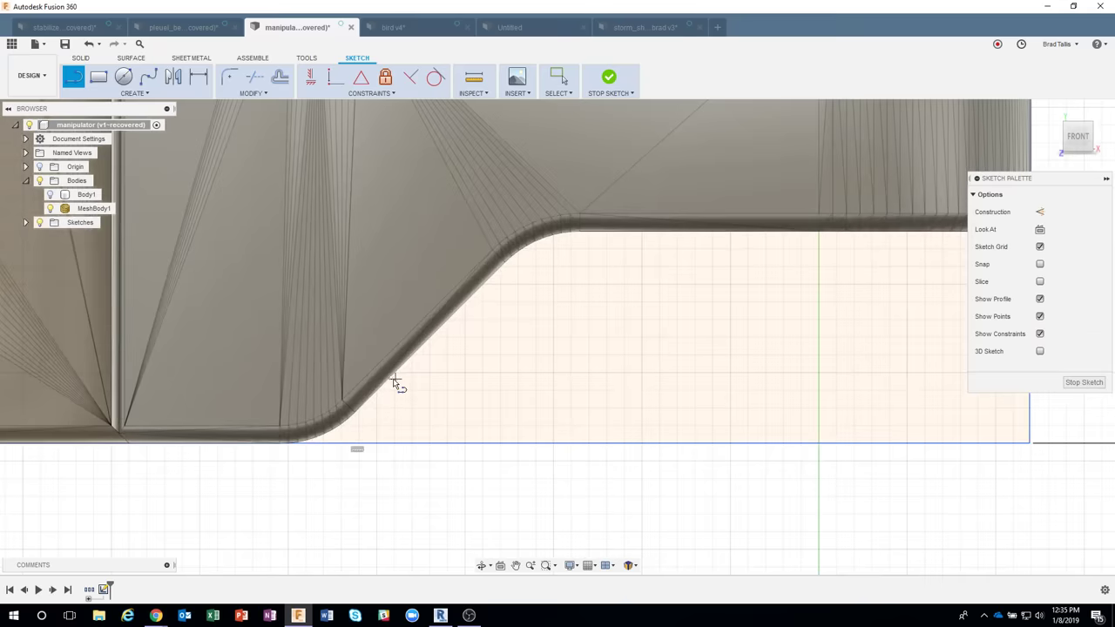
click(389, 378)
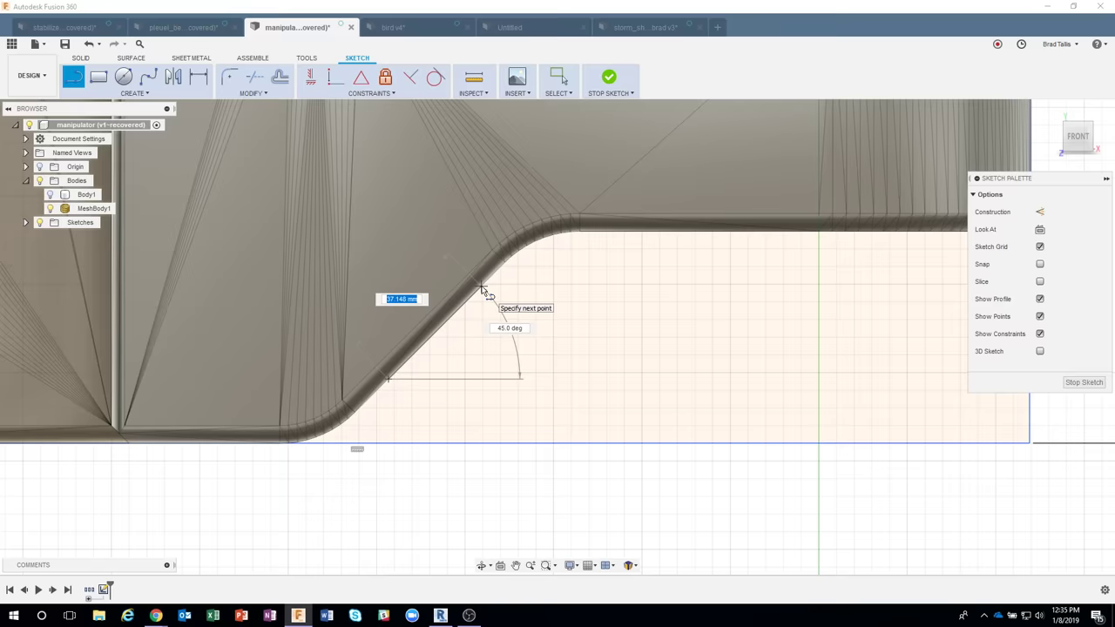
click(482, 287)
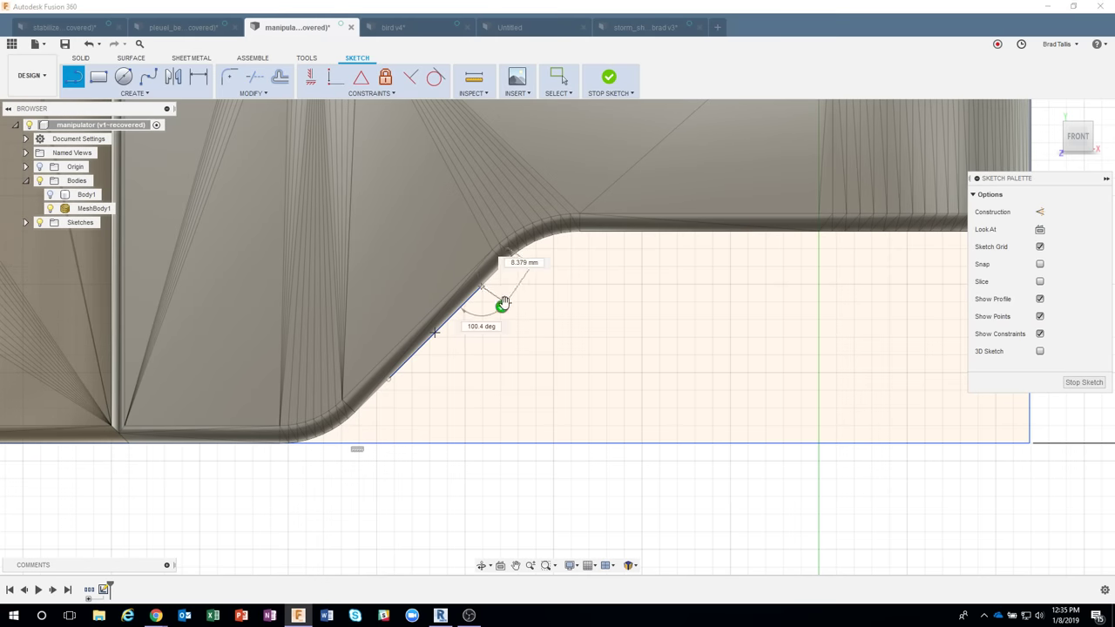
click(503, 305)
Draw a separate horizontal line along the underside of the mesh's lower arm.
scroll(564, 391, down, 2)
middle_drag(646, 354, 531, 358)
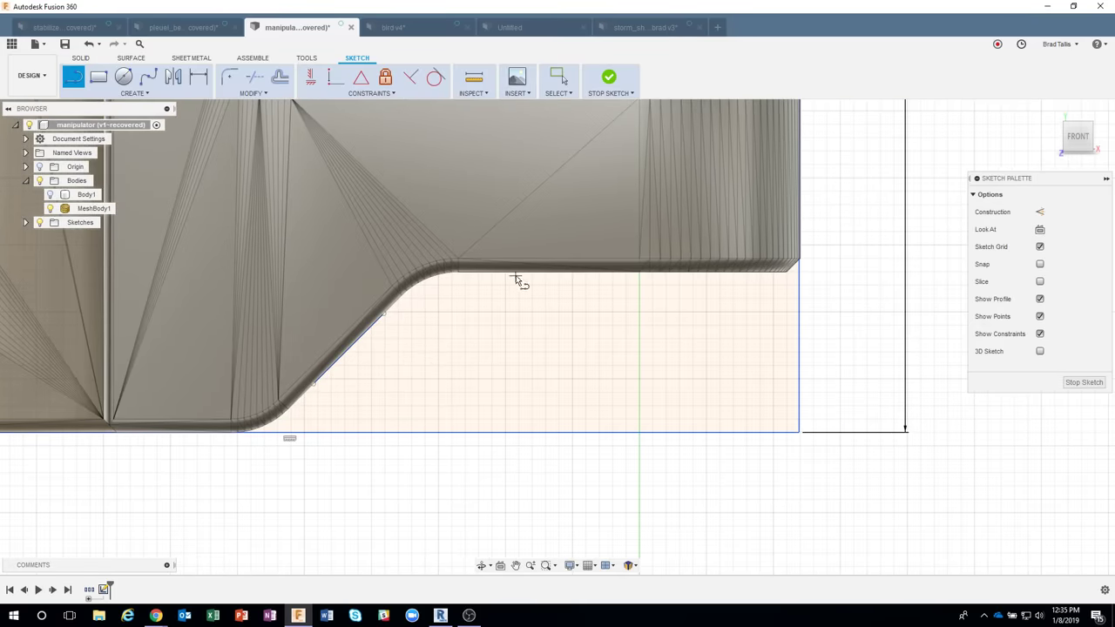
click(510, 273)
click(694, 276)
With the mesh temporarily hidden, extend the angled and horizontal lines to meet each other and reach the outer rectangle's edges.
scroll(674, 393, down, 3)
scroll(667, 398, up, 1)
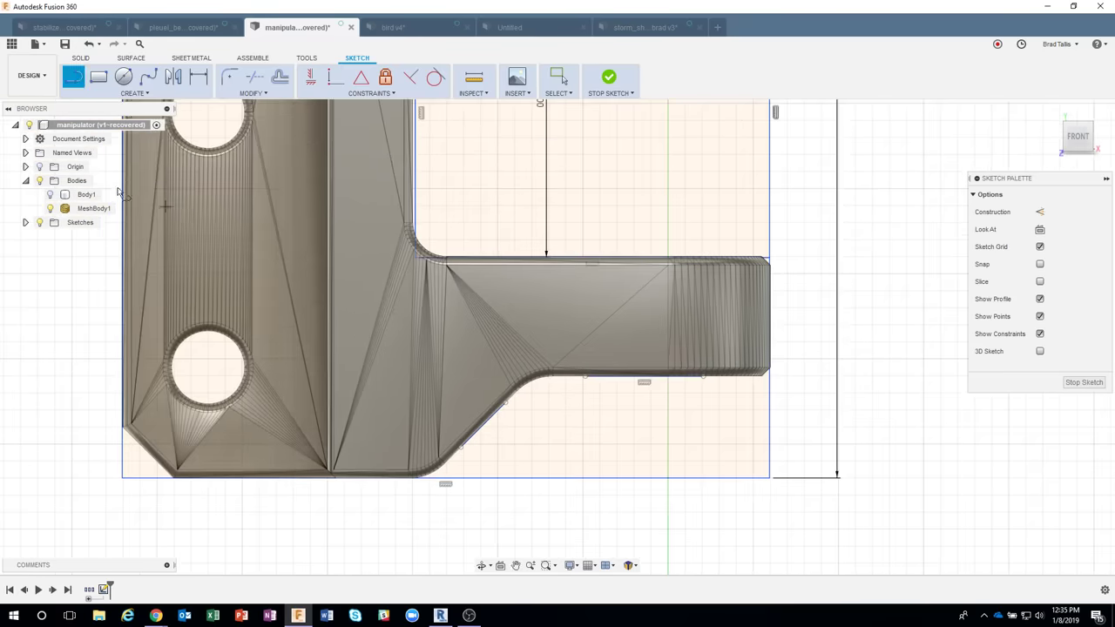
click(51, 209)
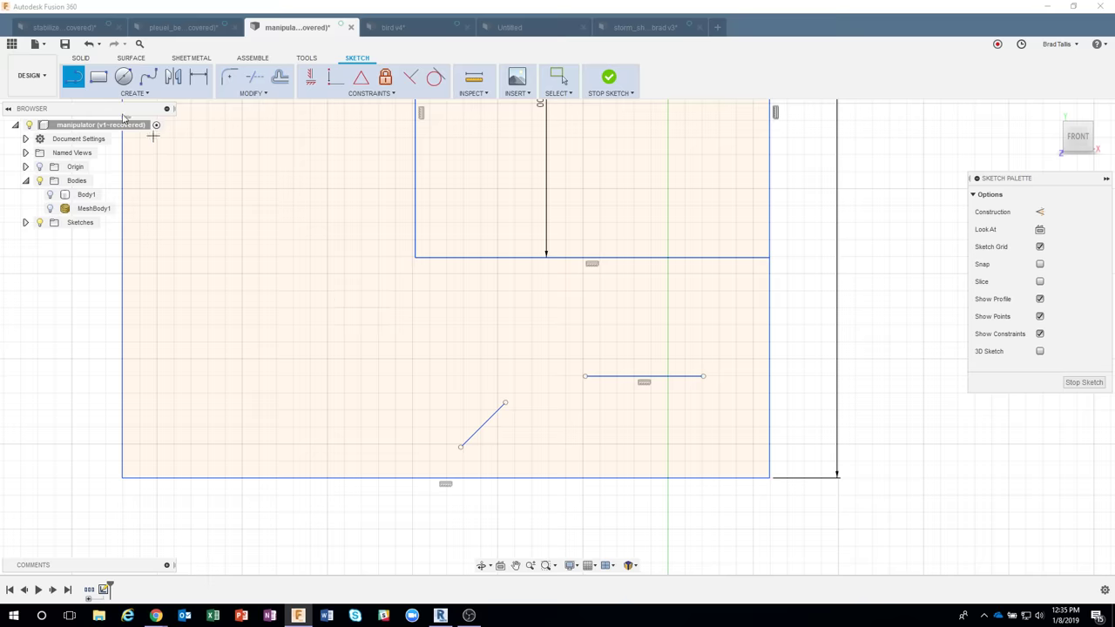
click(244, 94)
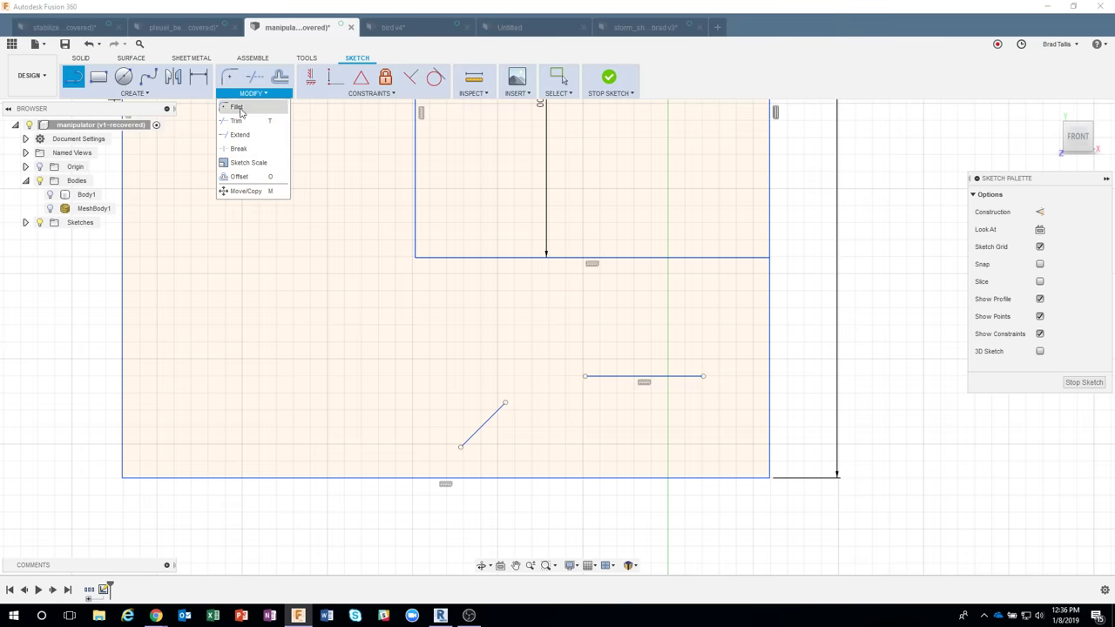
click(240, 136)
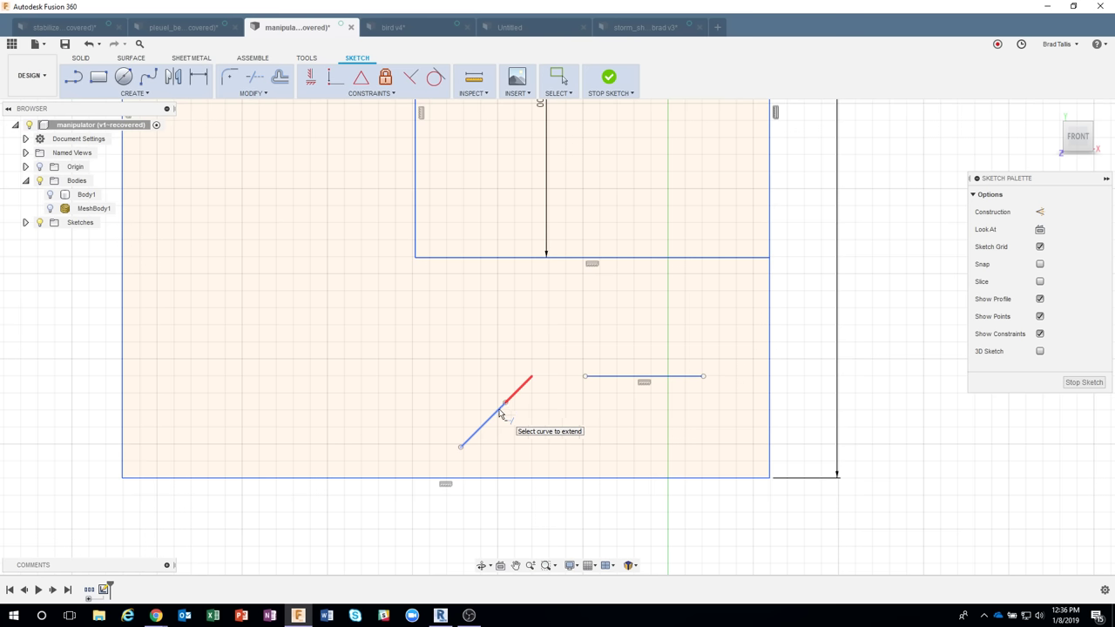
click(466, 446)
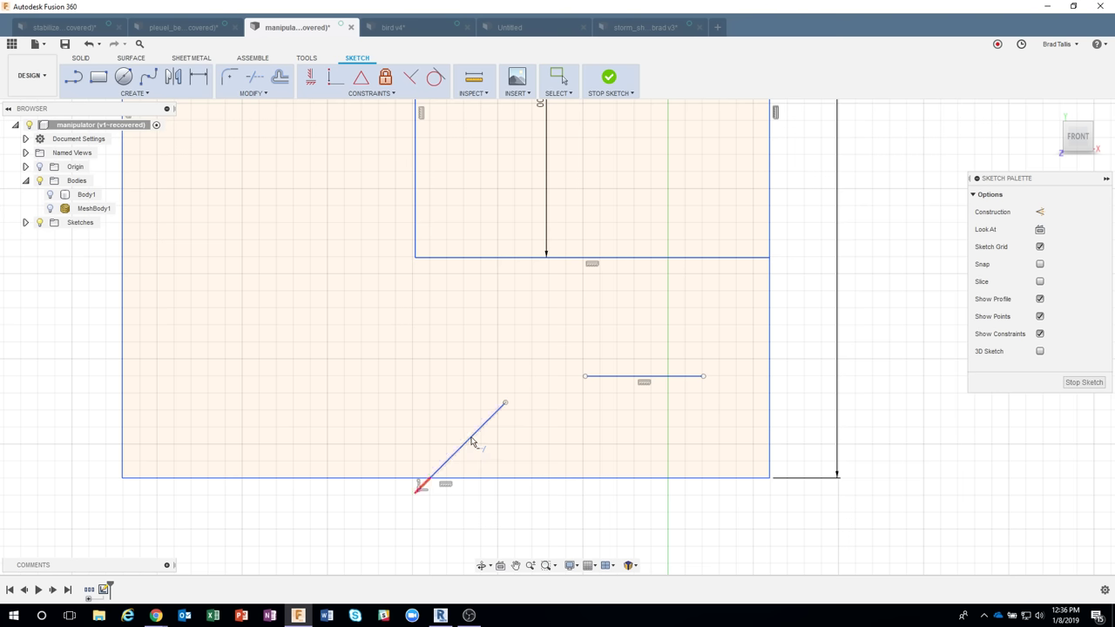
click(501, 409)
click(604, 380)
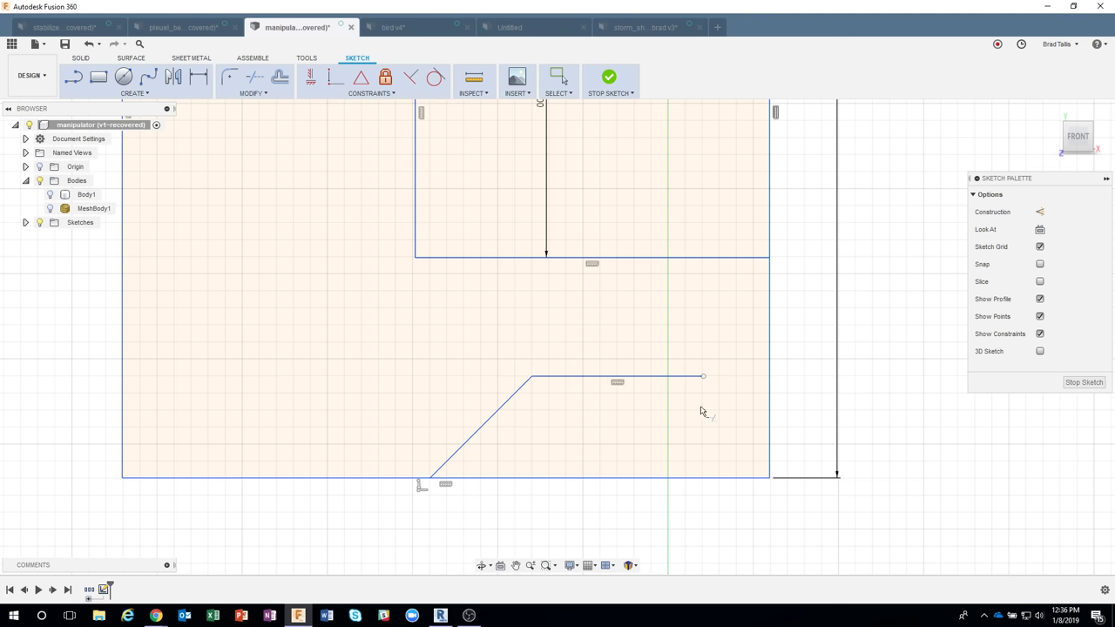
click(694, 379)
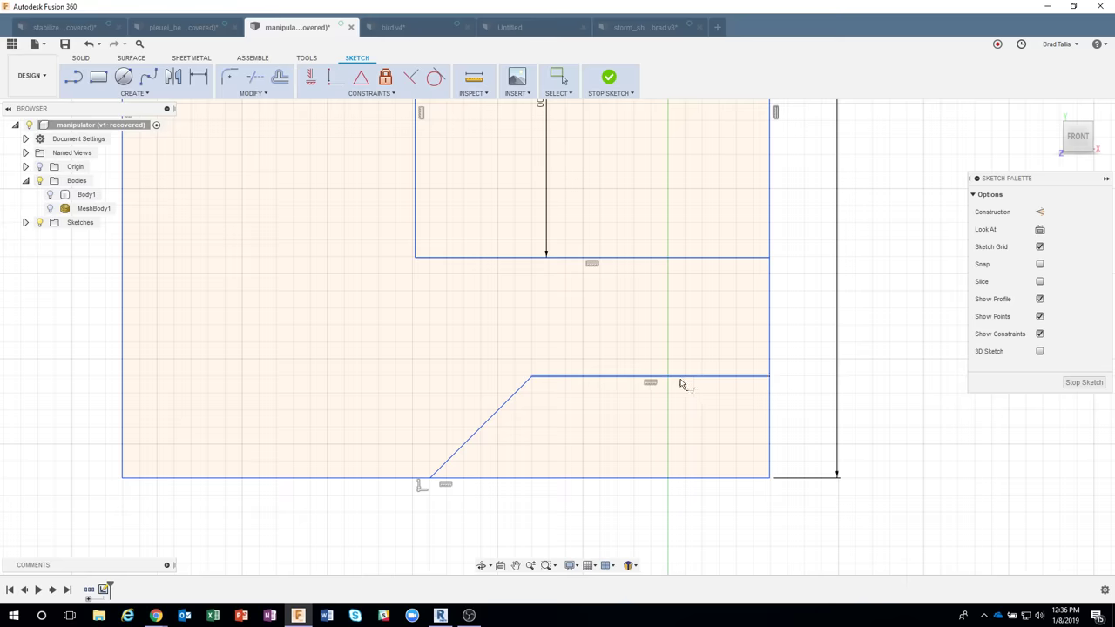
click(51, 209)
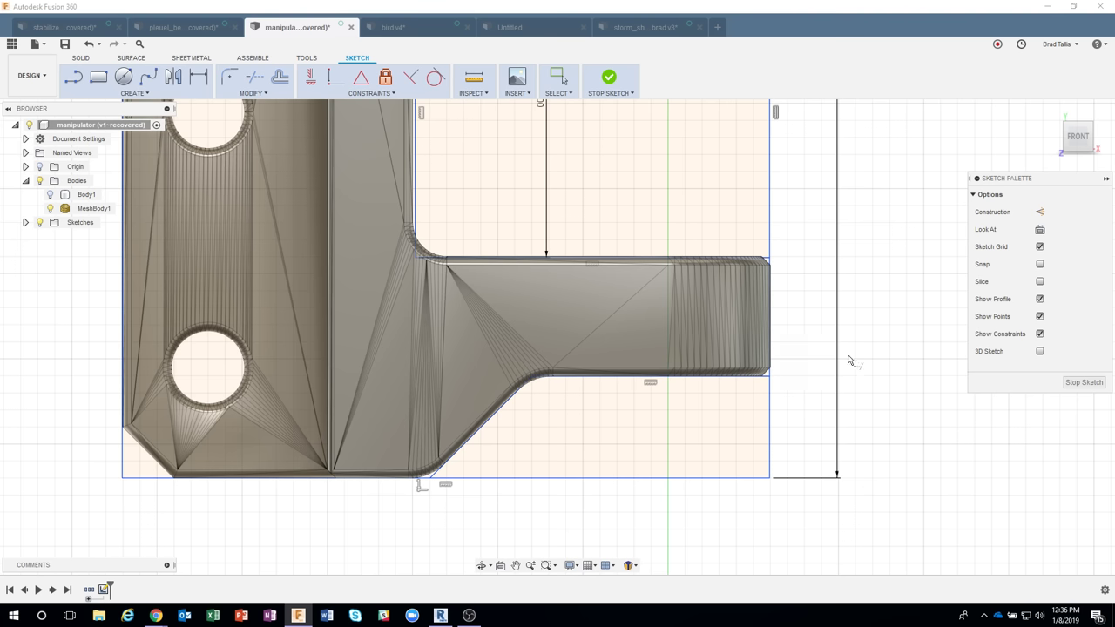
Draw a three-point circle about 43 mm in diameter around the rim of the mesh's lowest hole.
scroll(714, 391, down, 5)
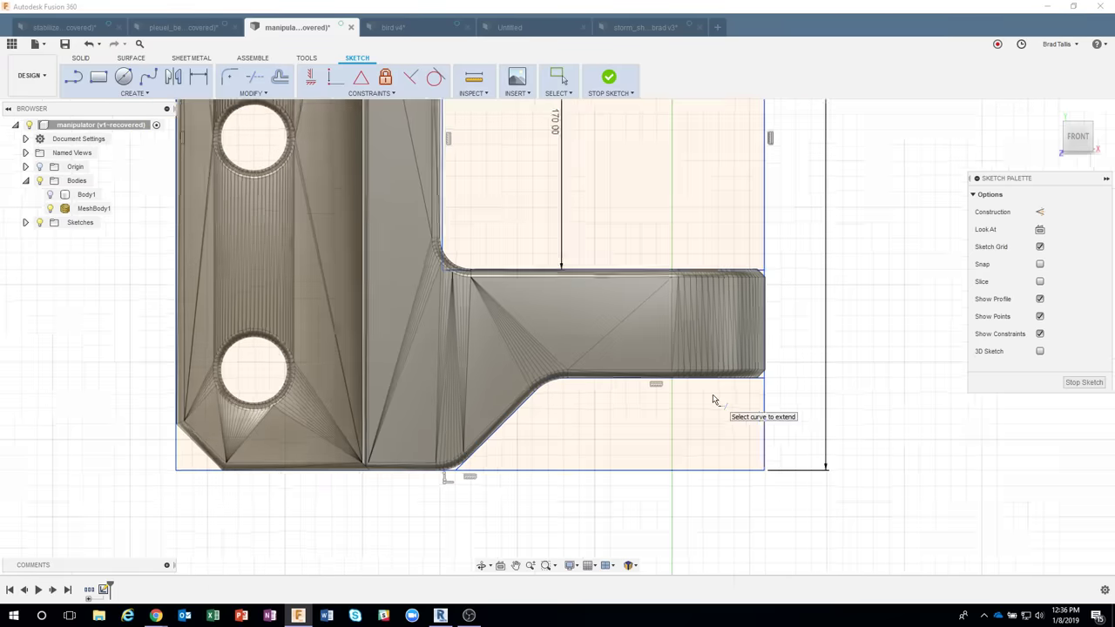
scroll(277, 387, up, 5)
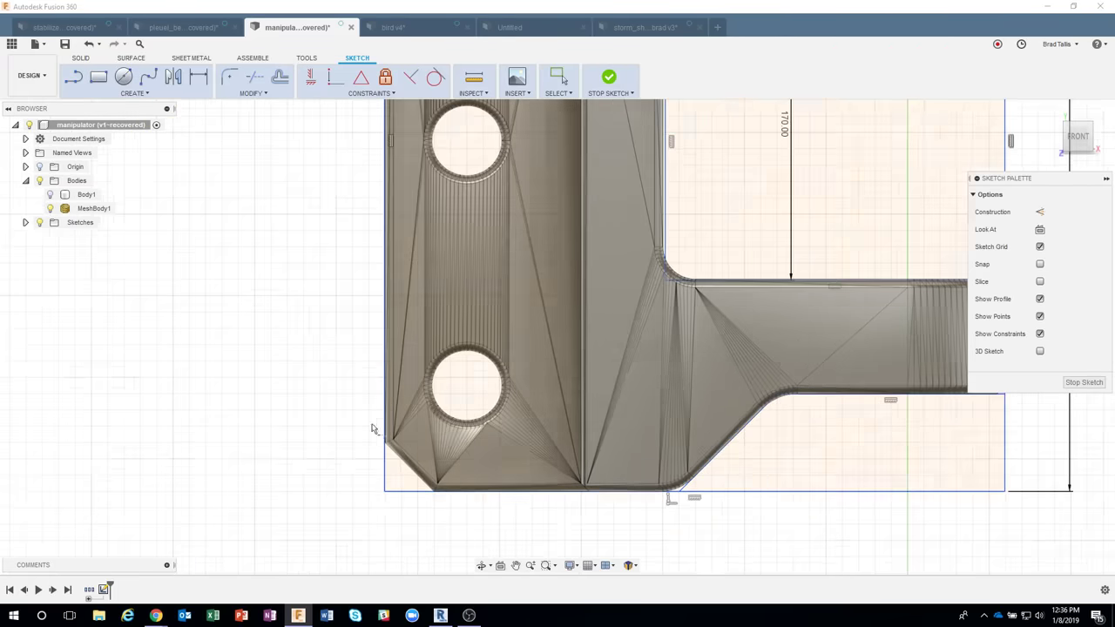
click(124, 78)
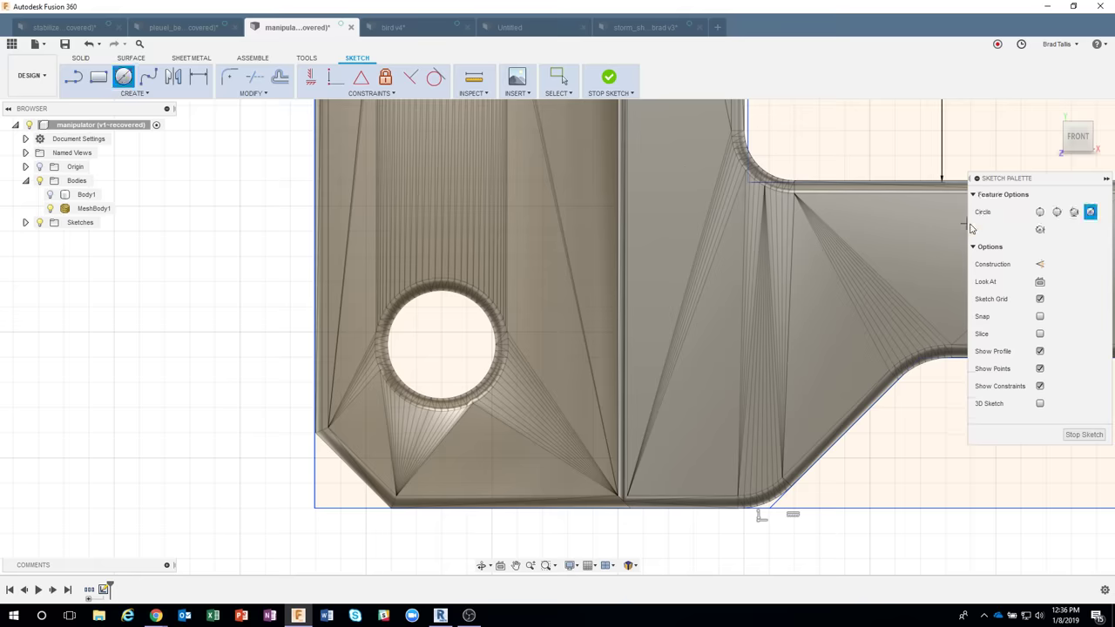
click(1057, 213)
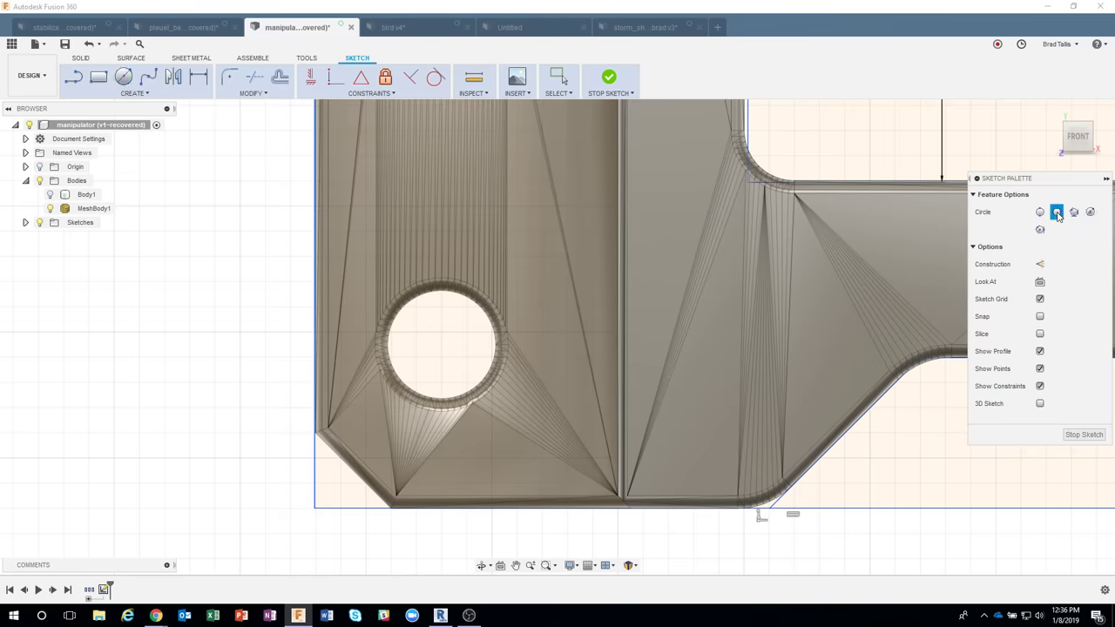
scroll(408, 314, up, 6)
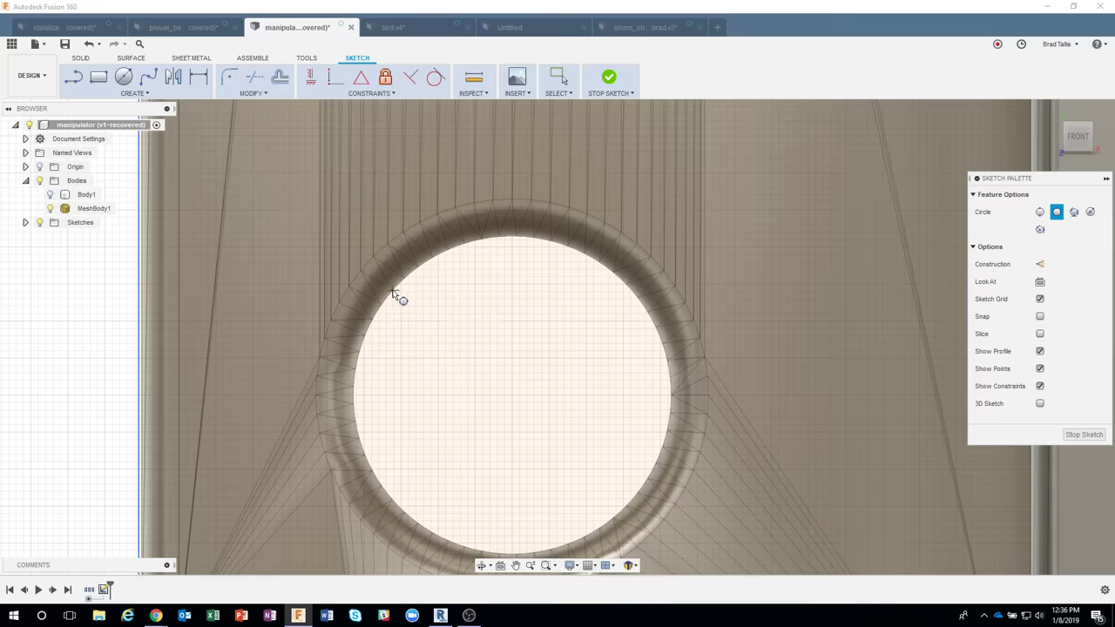
click(391, 291)
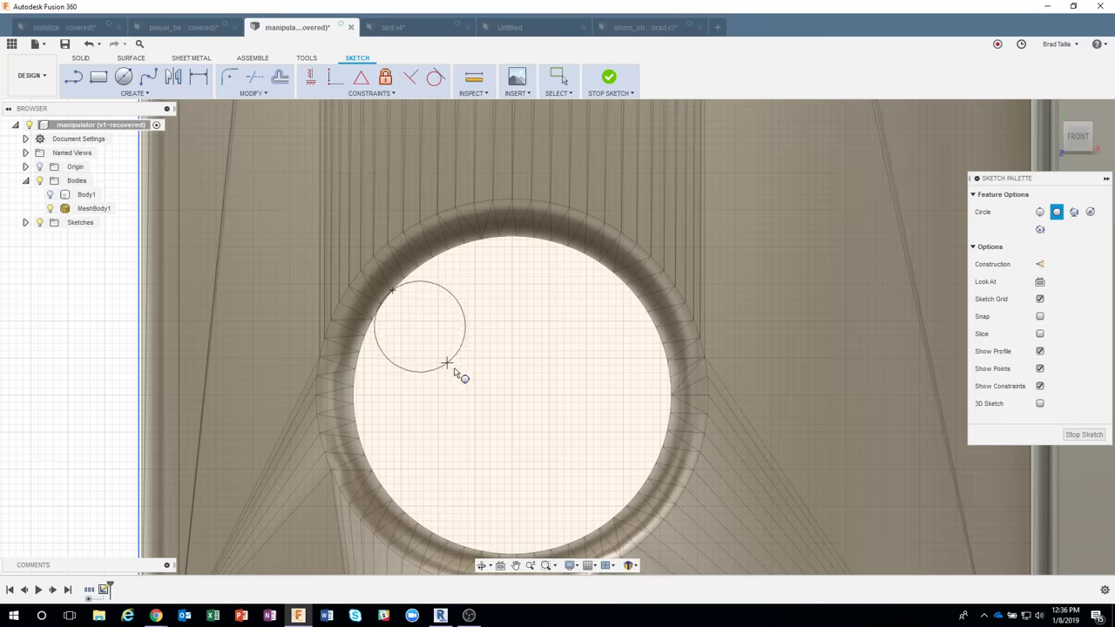
click(669, 391)
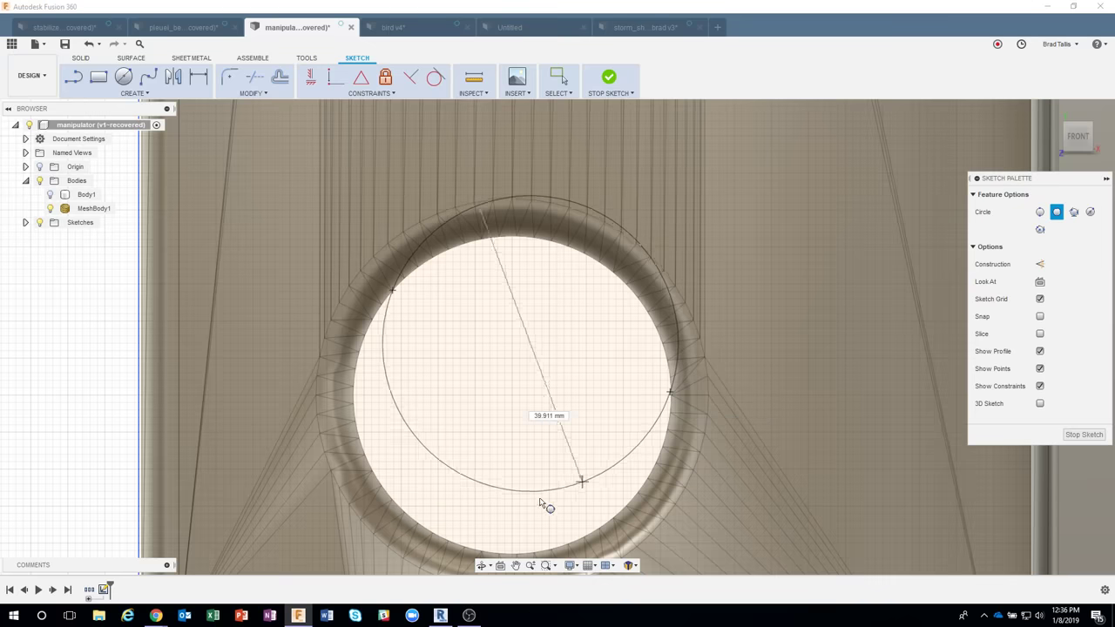
click(435, 533)
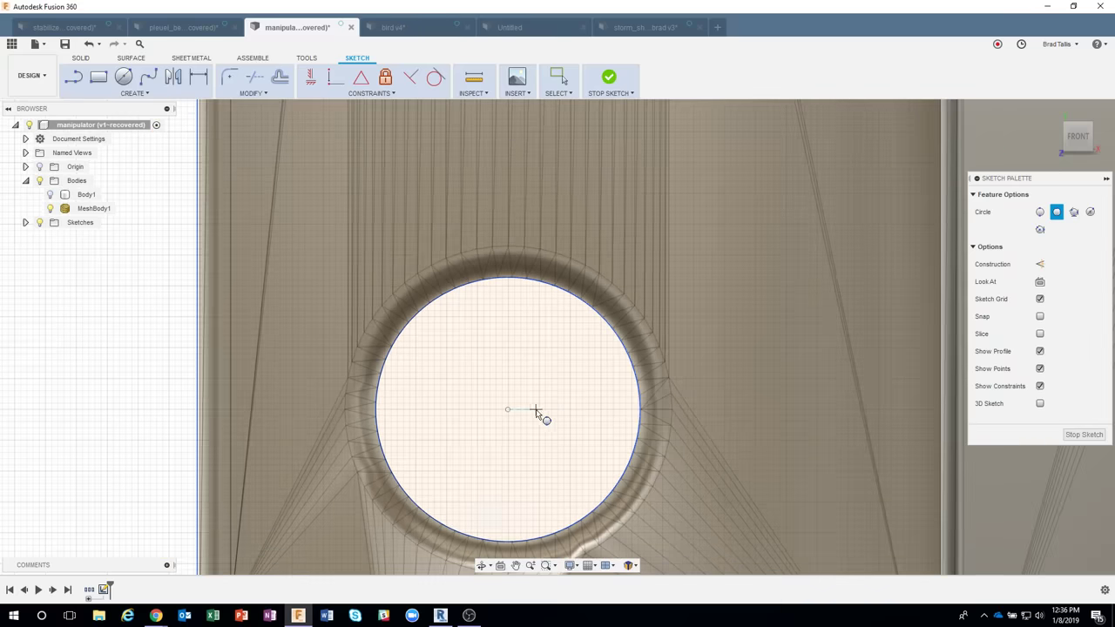
Dimension the lowest hole's circle to a diameter of 43 mm.
scroll(540, 413, down, 2)
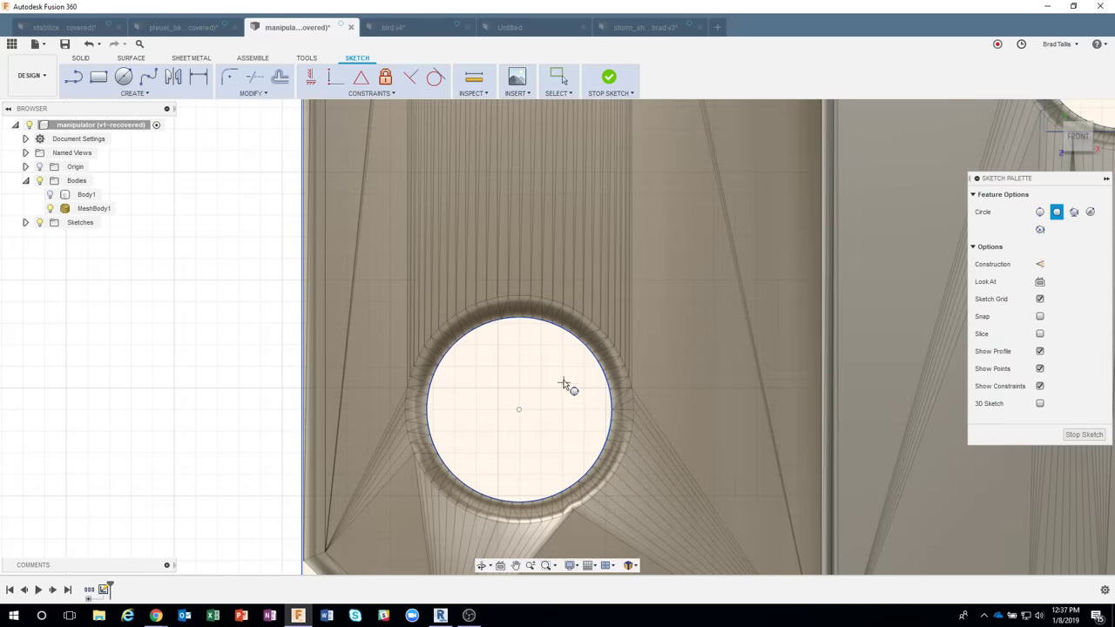
scroll(567, 385, down, 3)
key(d)
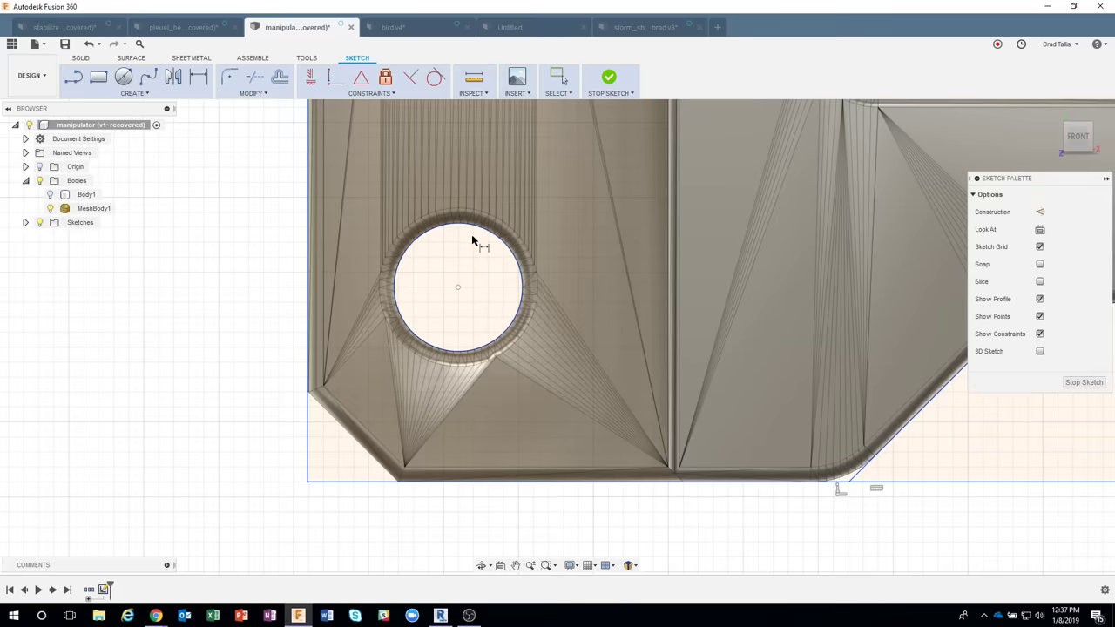
click(498, 243)
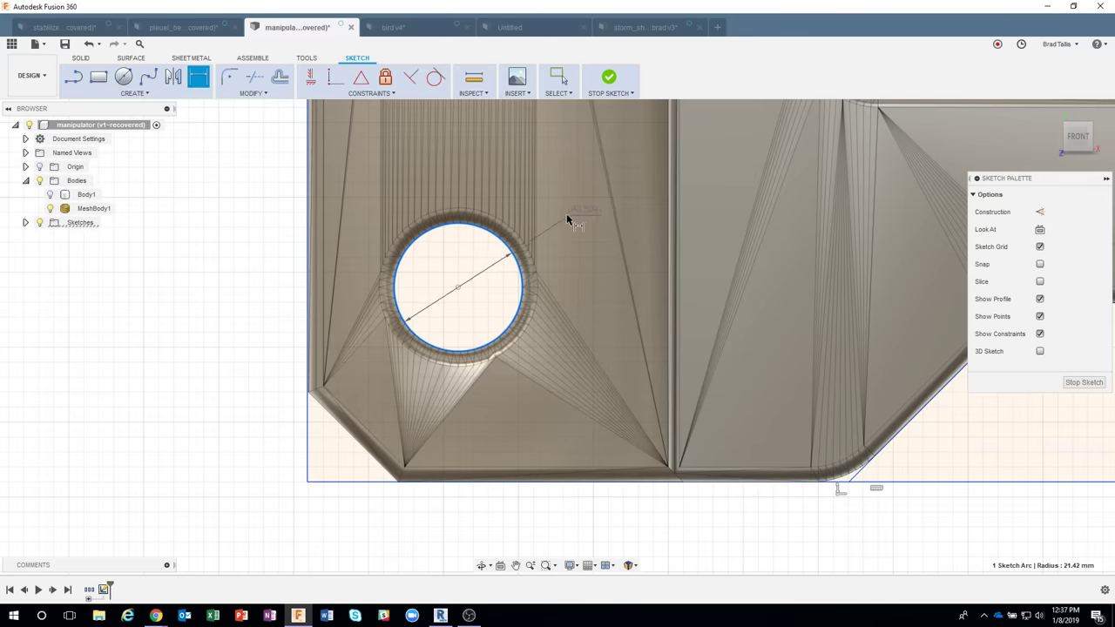
click(567, 214)
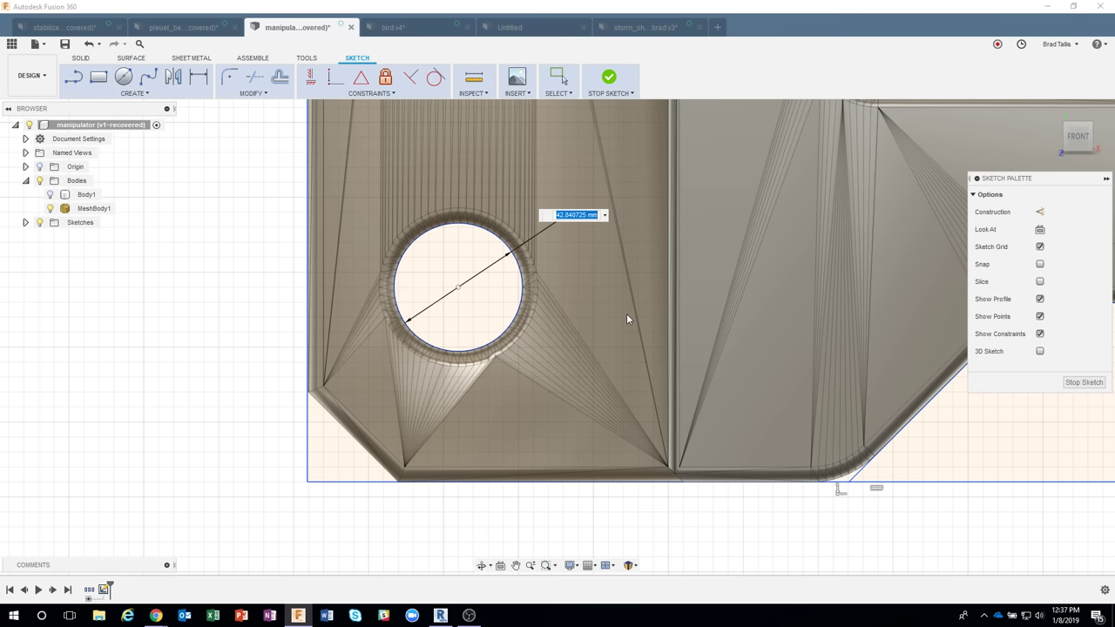
text(43)
key(Return)
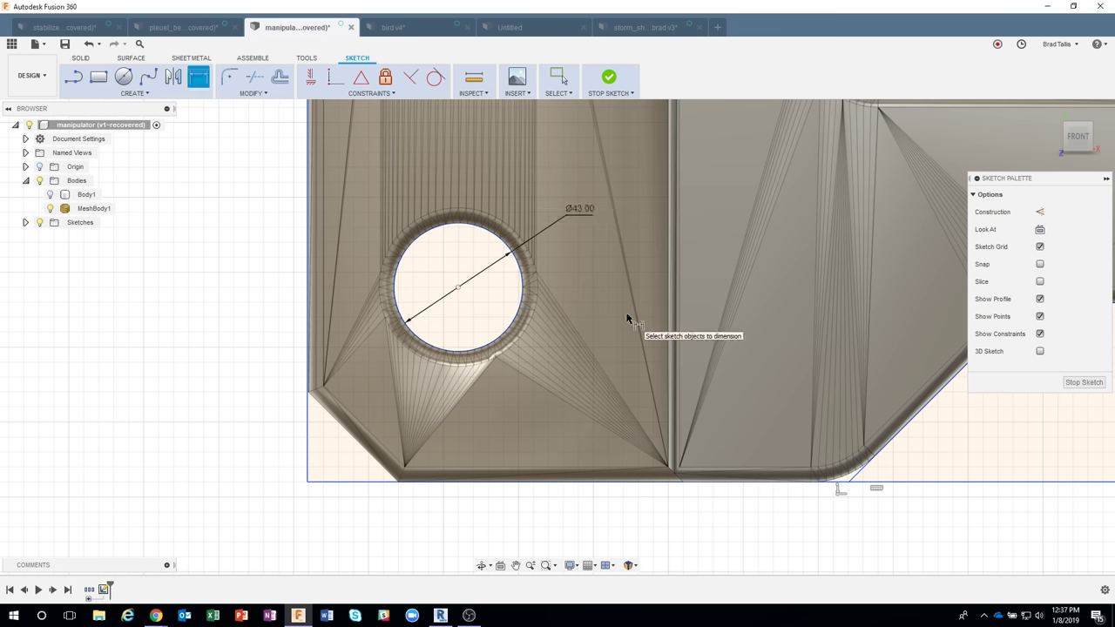
key(Escape)
Dimension the lowest hole's centre 65 mm above the outer rectangle's bottom edge.
click(458, 290)
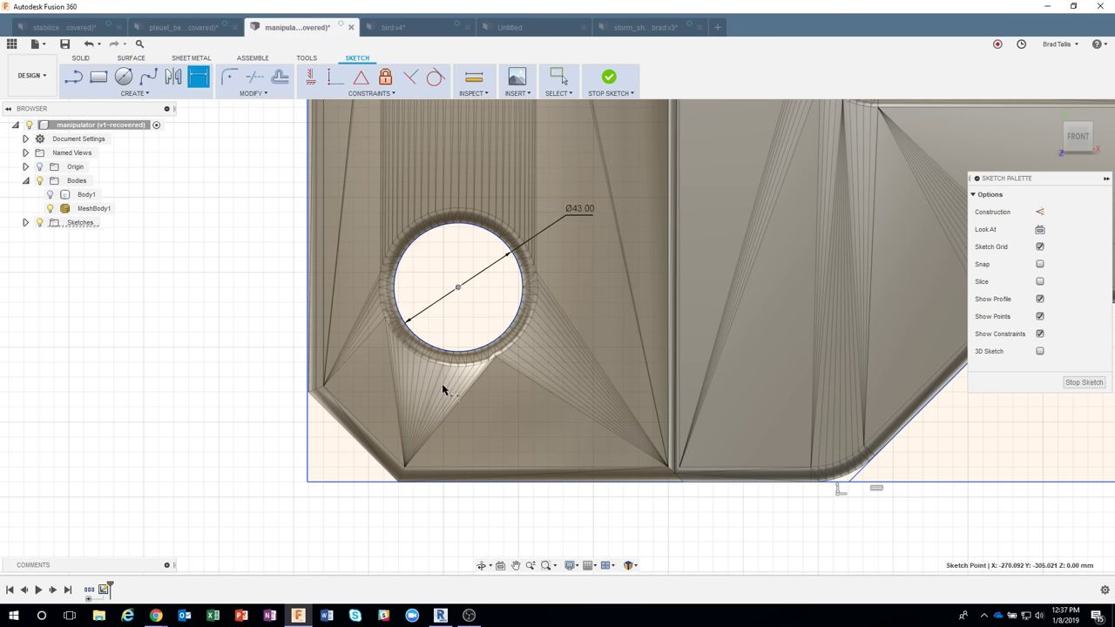
click(387, 483)
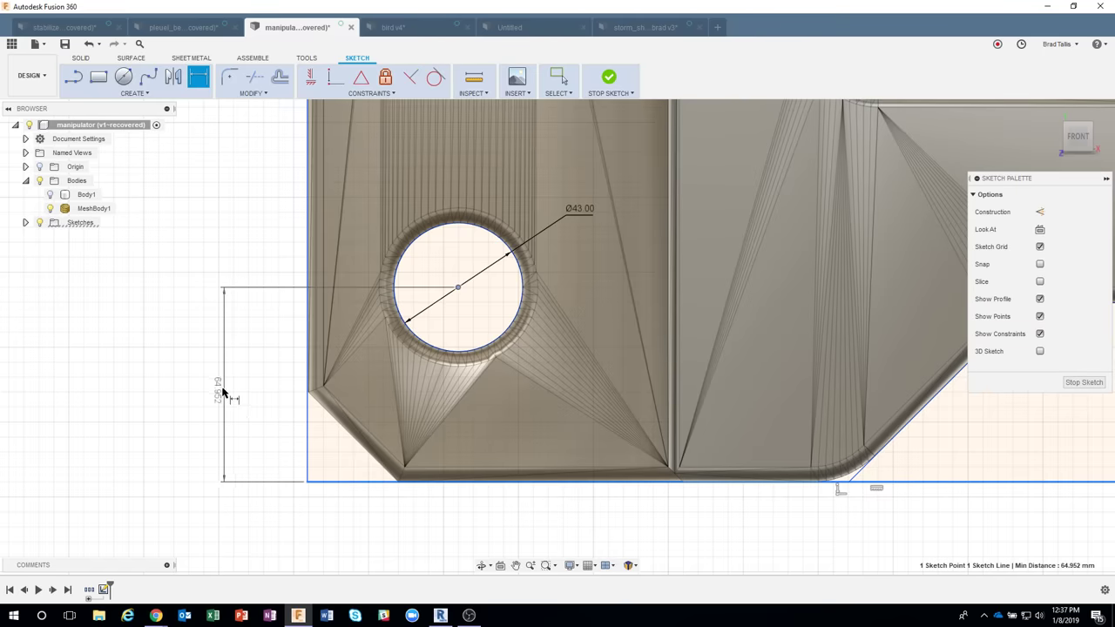
click(223, 392)
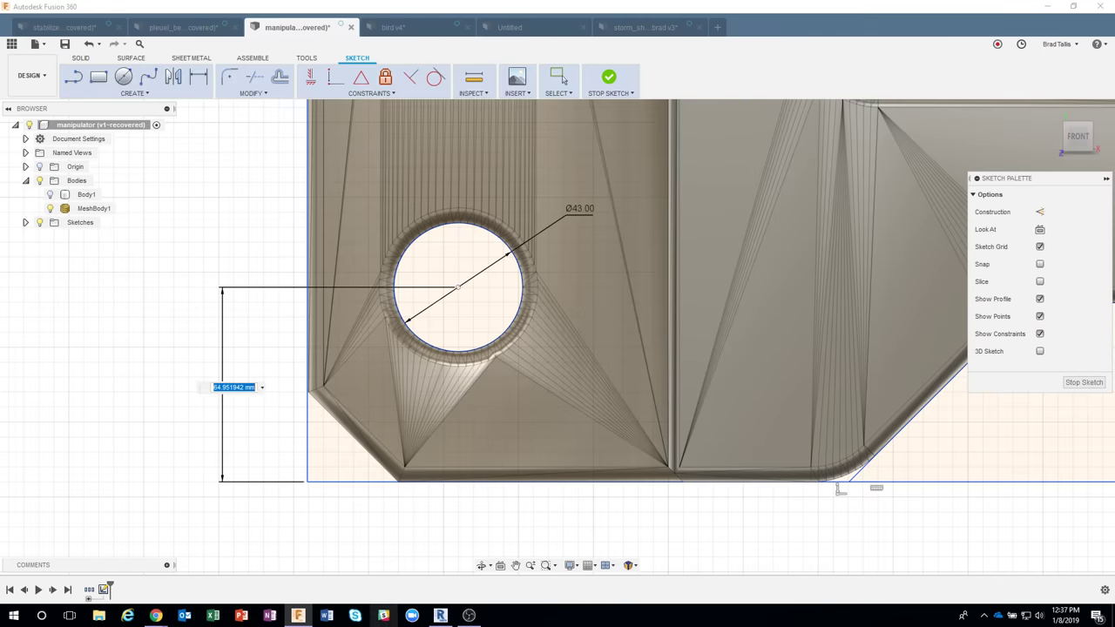
text(65)
key(Return)
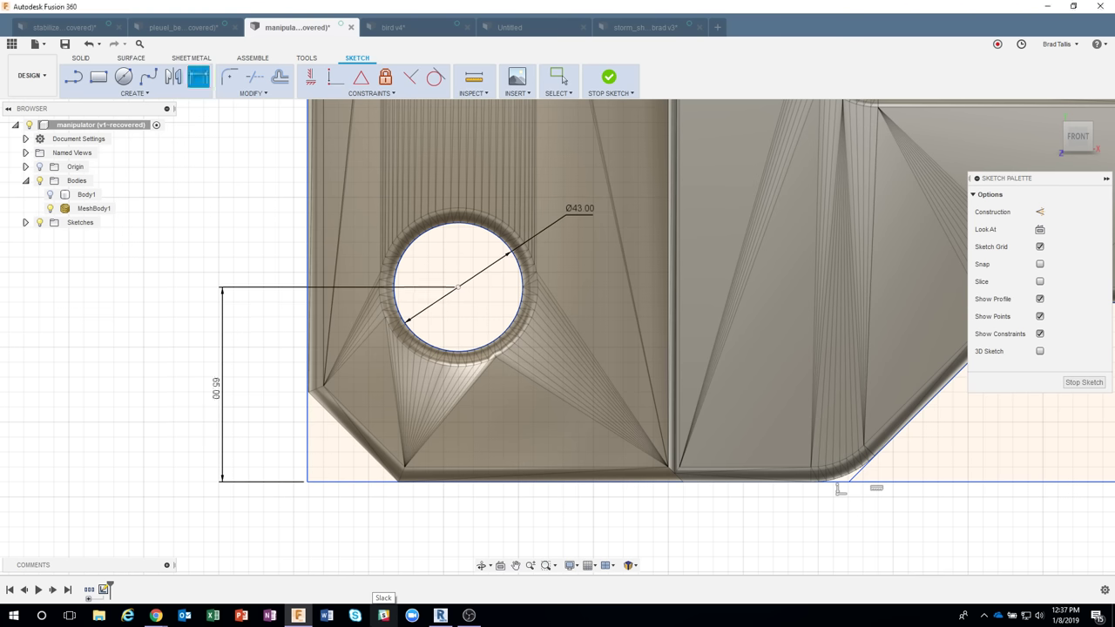
Dimension the lowest hole's centre 50 mm horizontally from the outer rectangle's left edge.
click(457, 289)
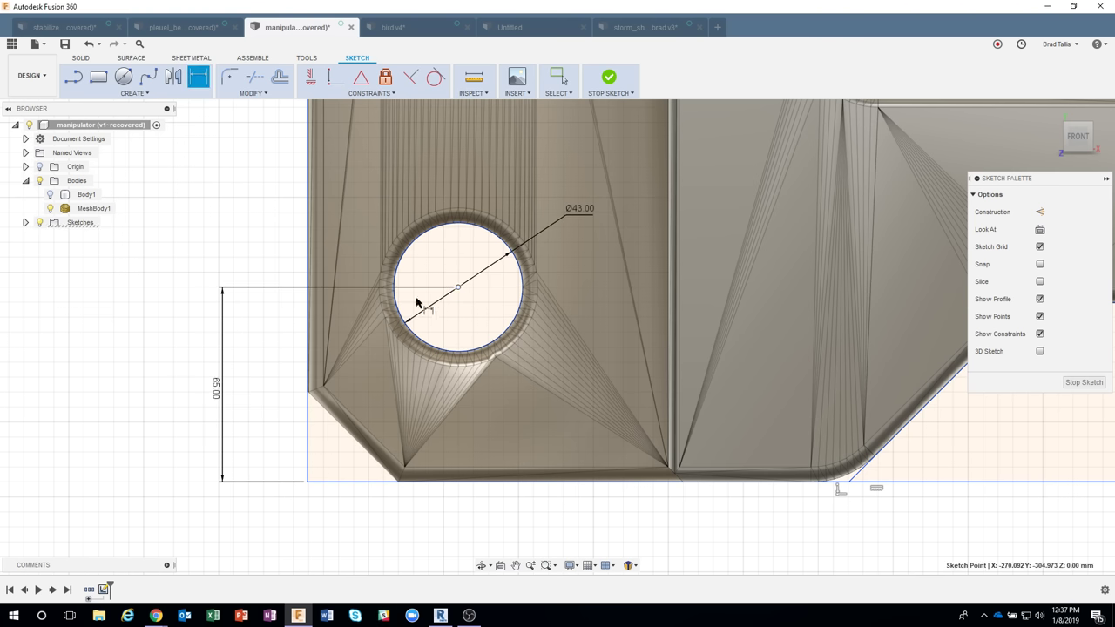
click(306, 329)
click(277, 256)
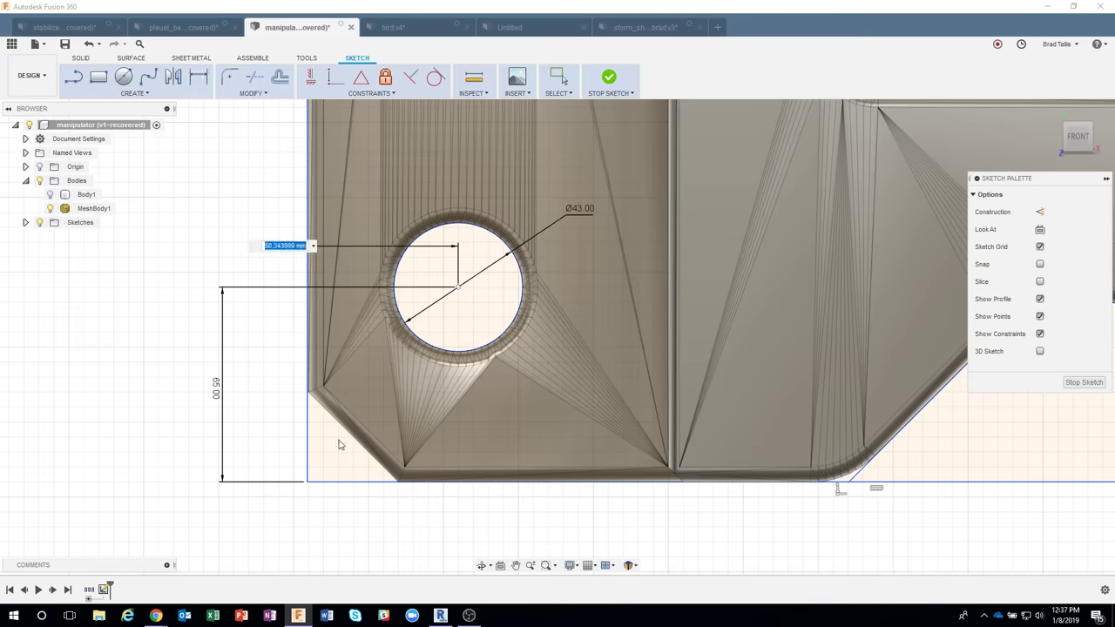
text(50)
key(Return)
Check the circle against the mesh's hole rim and change its horizontal edge distance to 51 mm.
scroll(457, 283, up, 4)
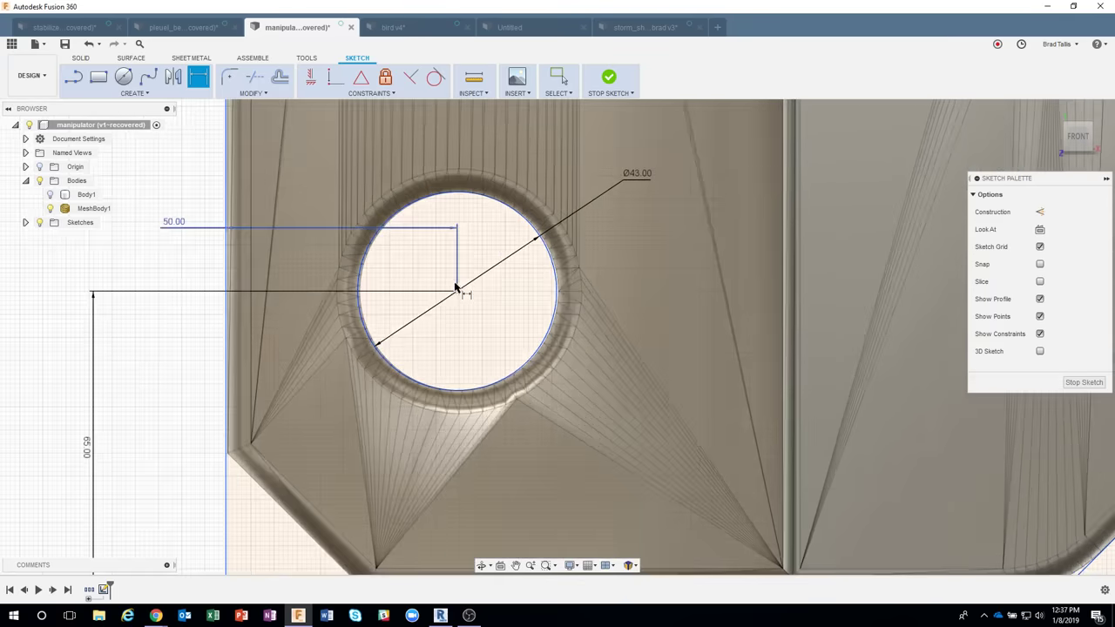
scroll(444, 175, up, 2)
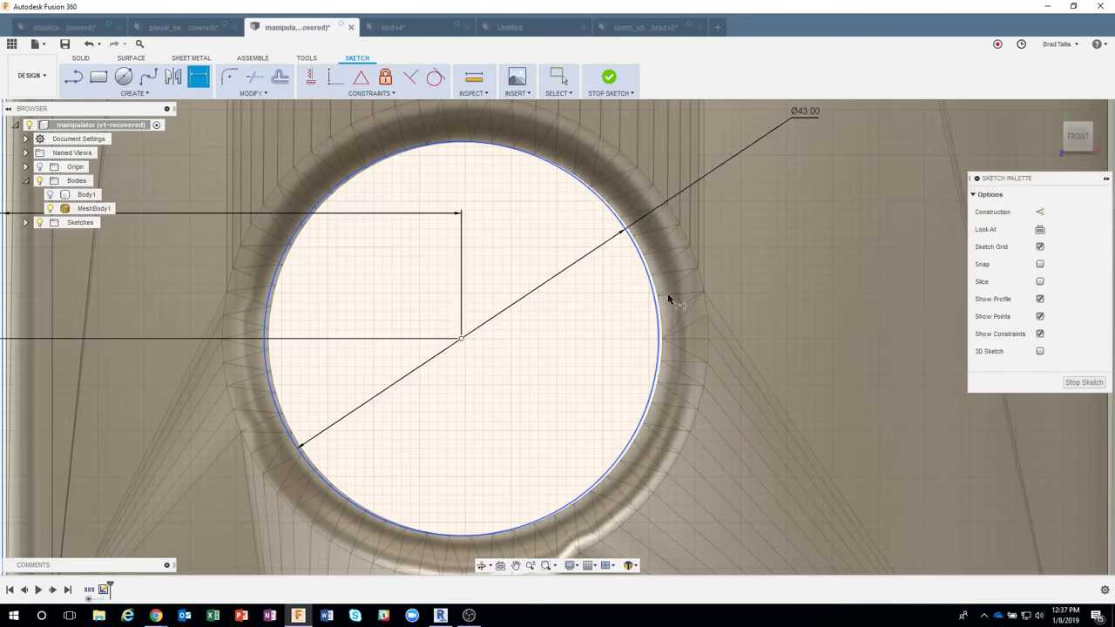
scroll(675, 349, down, 3)
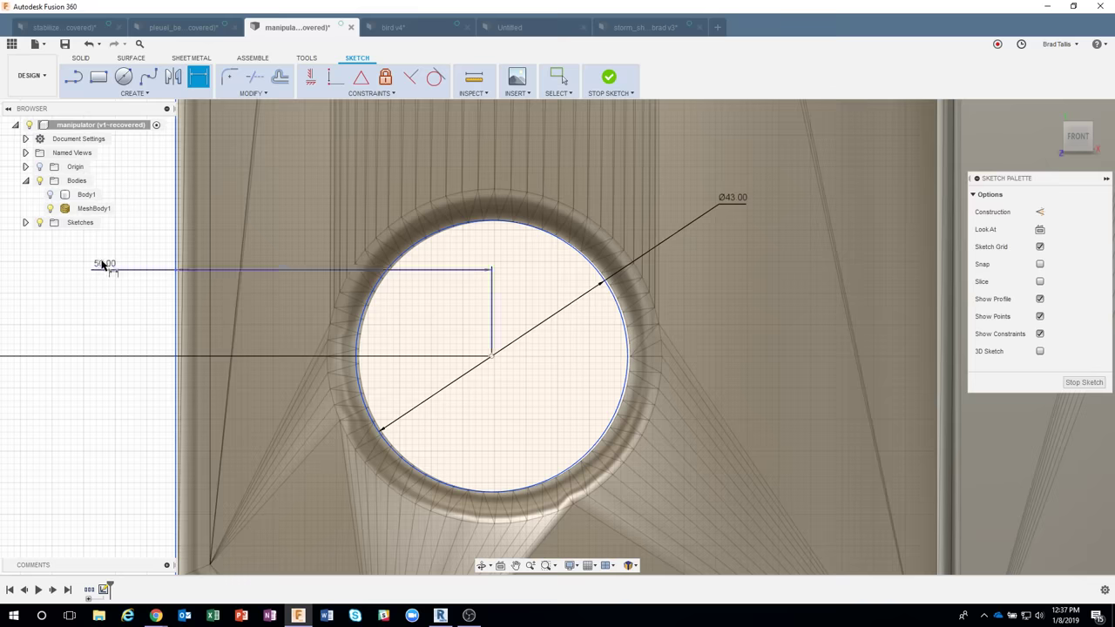
double_click(100, 264)
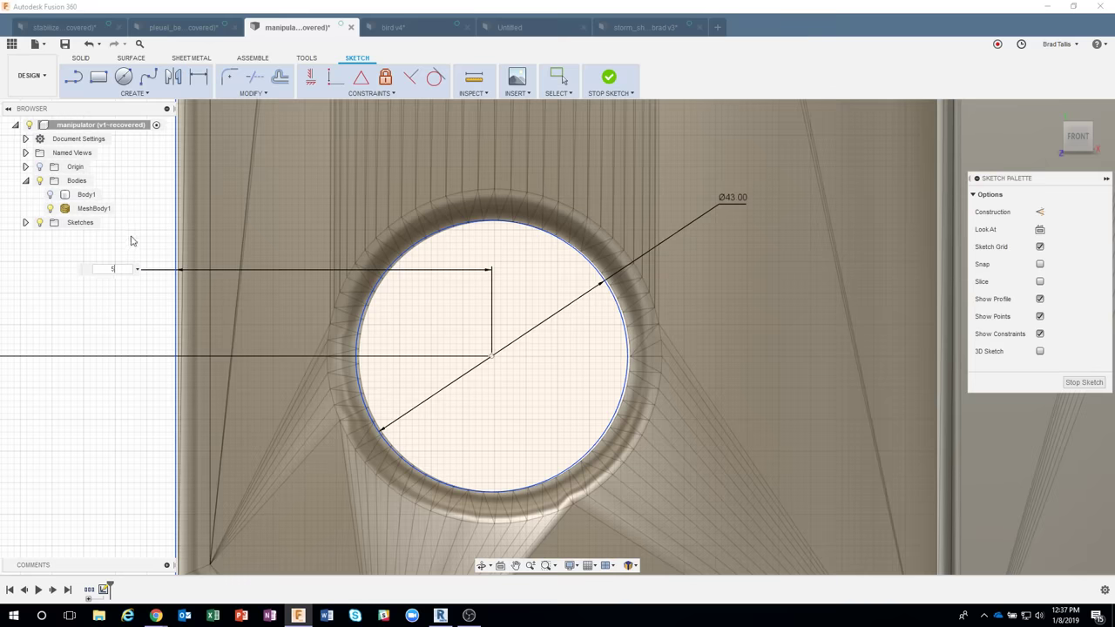
key(Return)
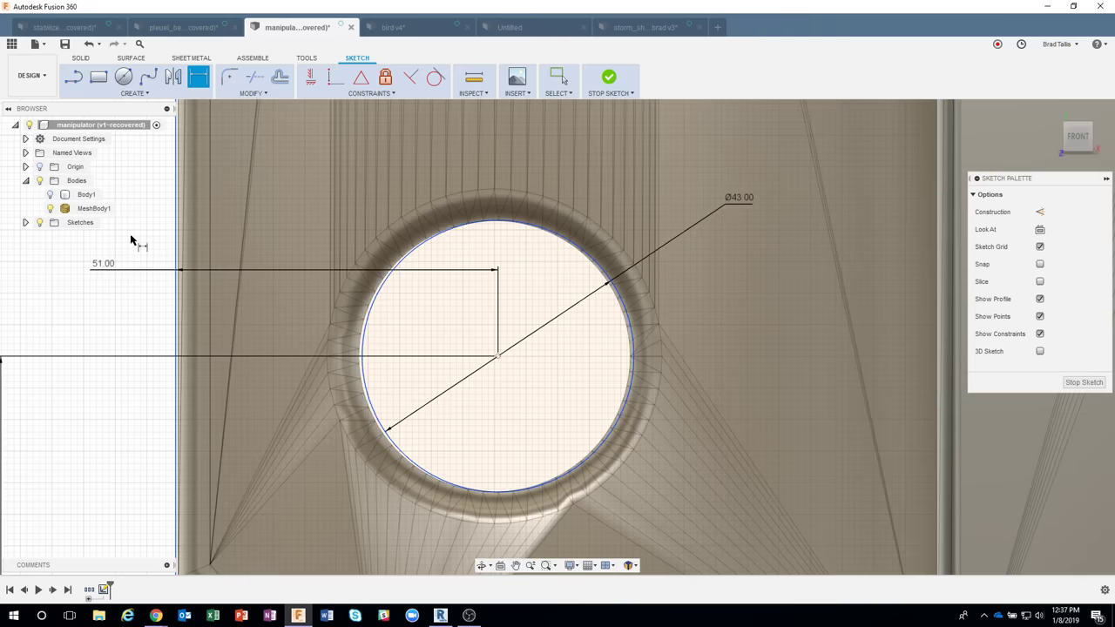
Set the lowest hole's horizontal distance from the rectangle's left edge to 50.5 mm.
double_click(118, 263)
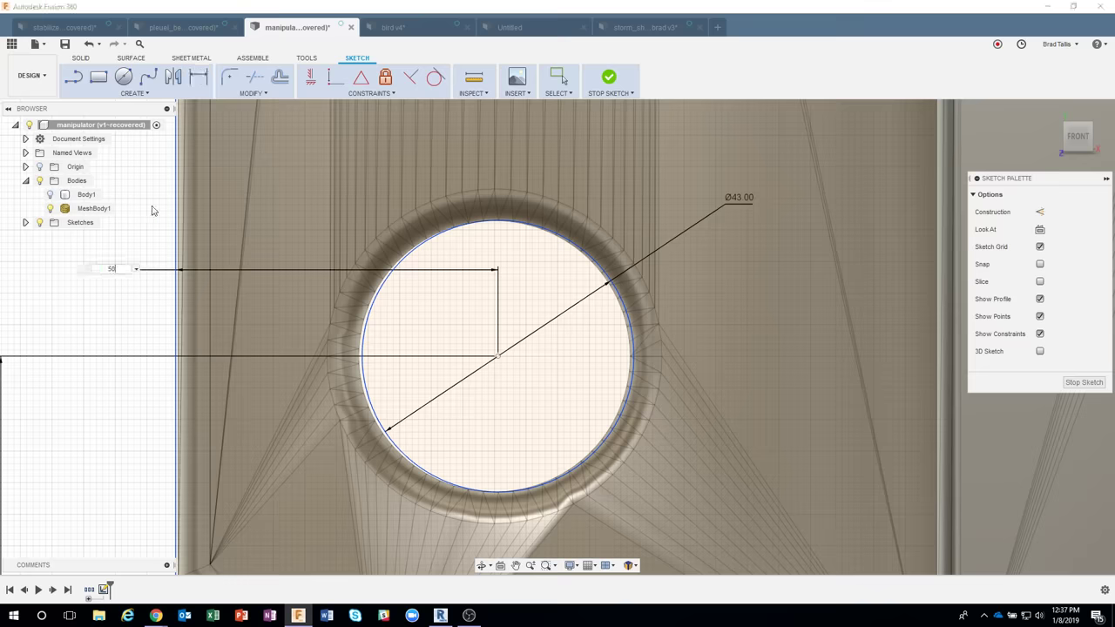
text(50.5)
key(Return)
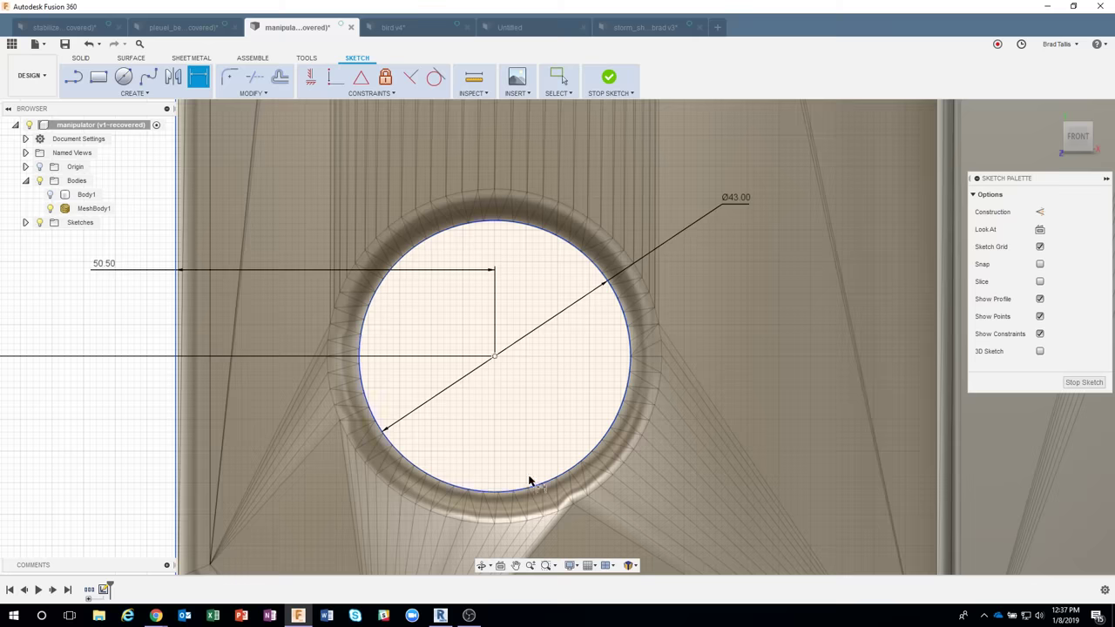
Rectangular-pattern the lowest hole's circle upward with a quantity of 3 over a 300 mm extent, matching the mesh's other holes.
scroll(529, 481, down, 5)
scroll(529, 480, down, 3)
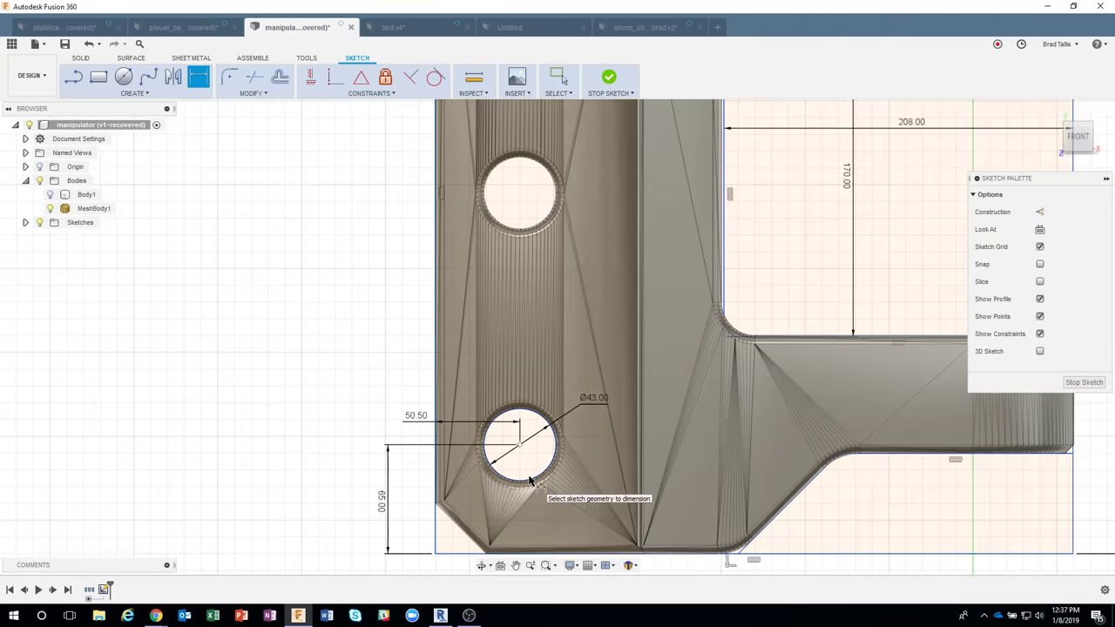
scroll(535, 380, down, 3)
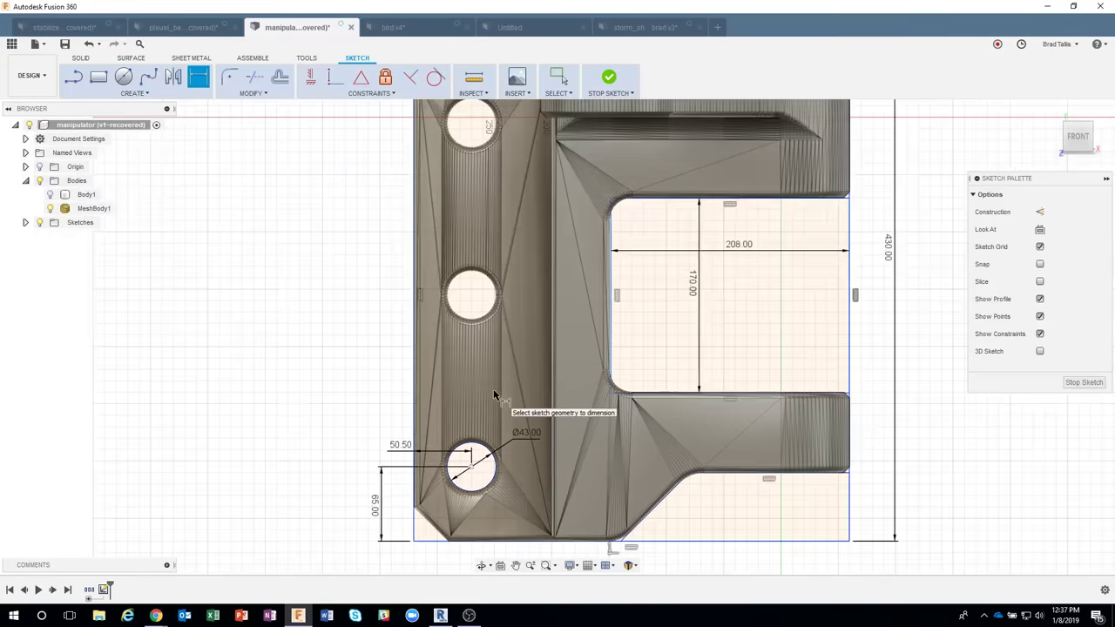
click(172, 97)
click(117, 283)
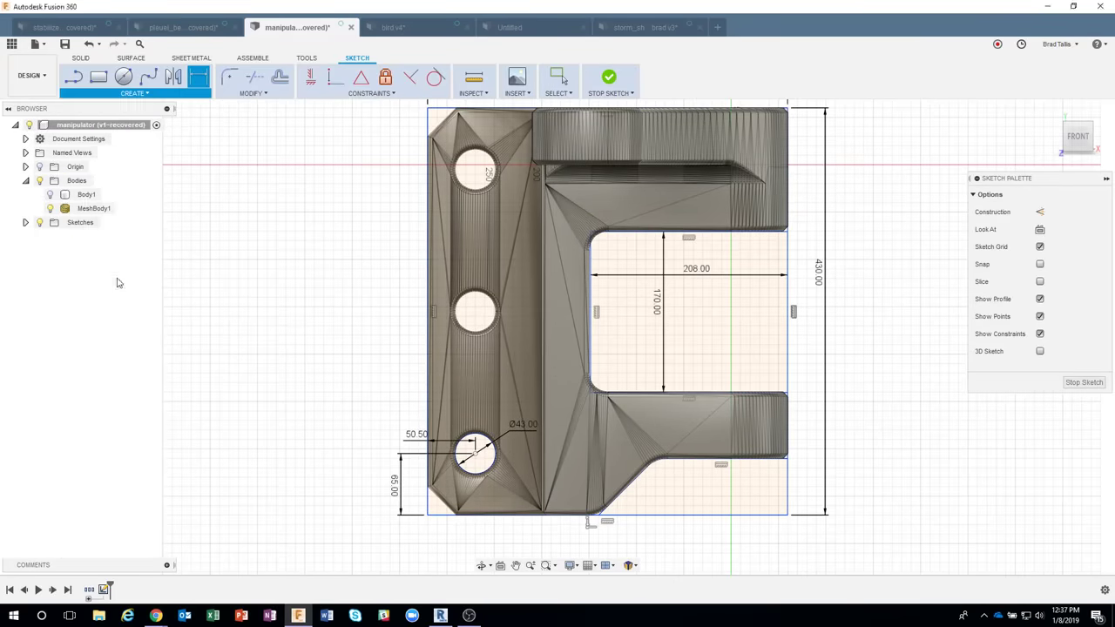
click(487, 444)
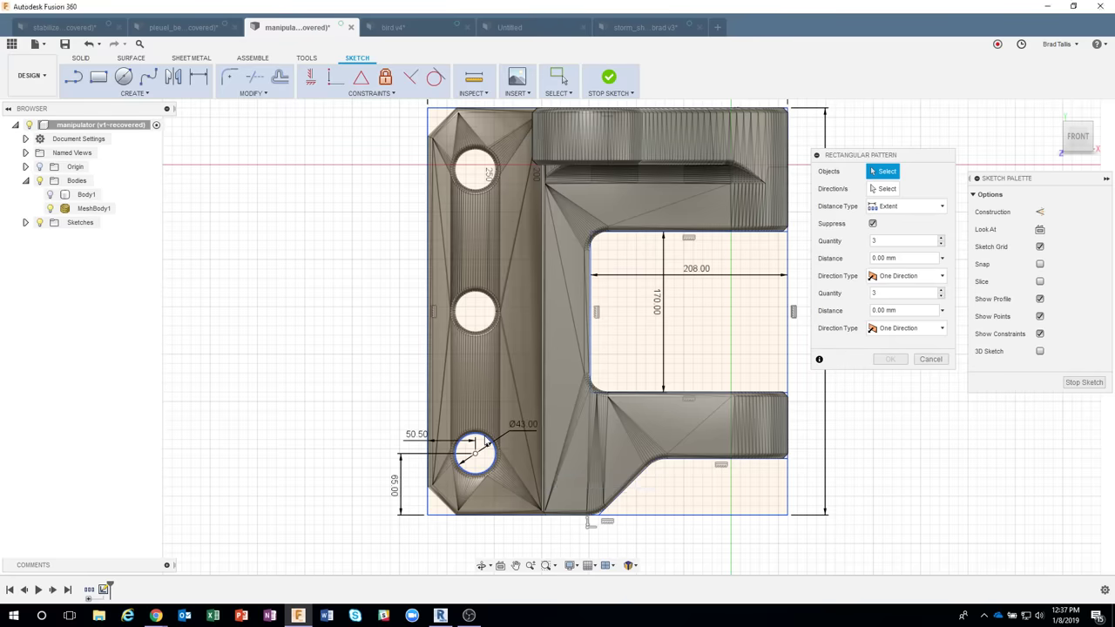
drag(474, 437, 517, 153)
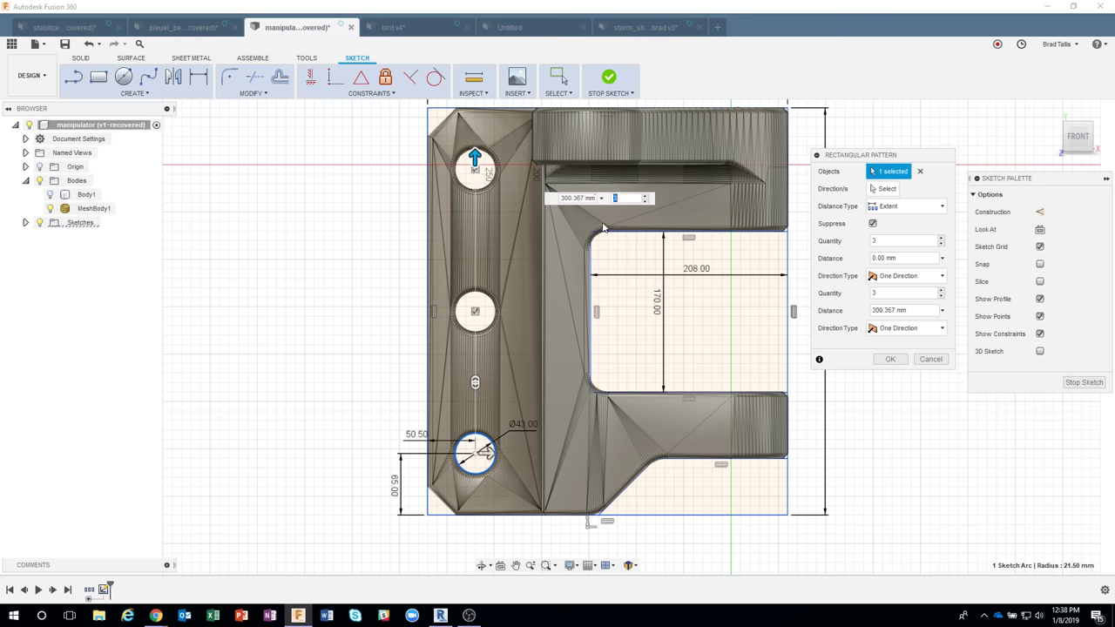
drag(561, 199, 578, 198)
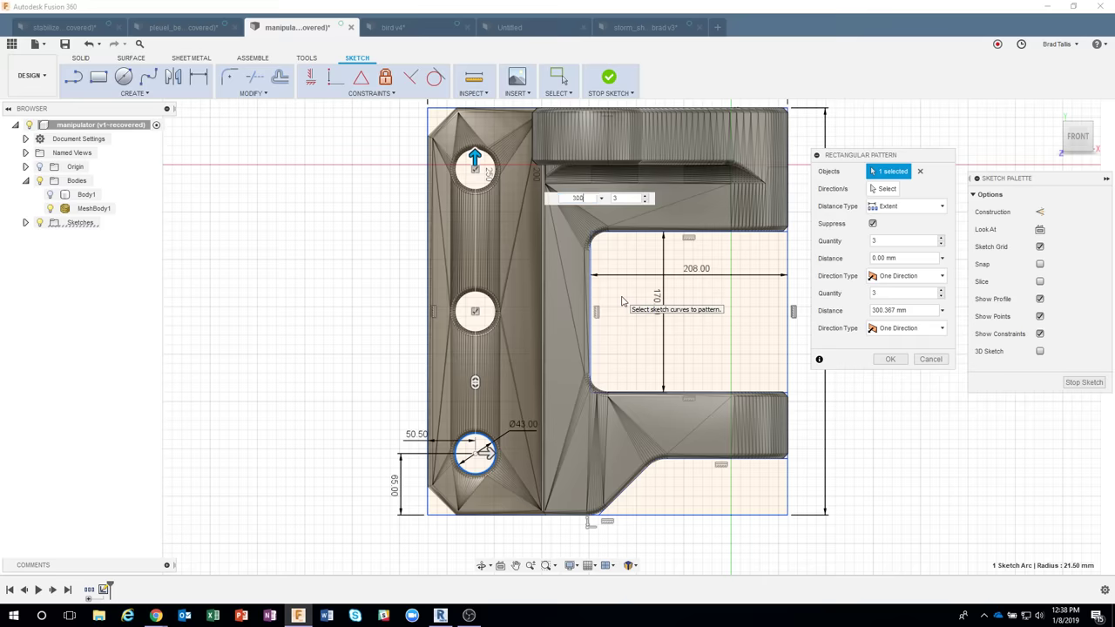
click(890, 359)
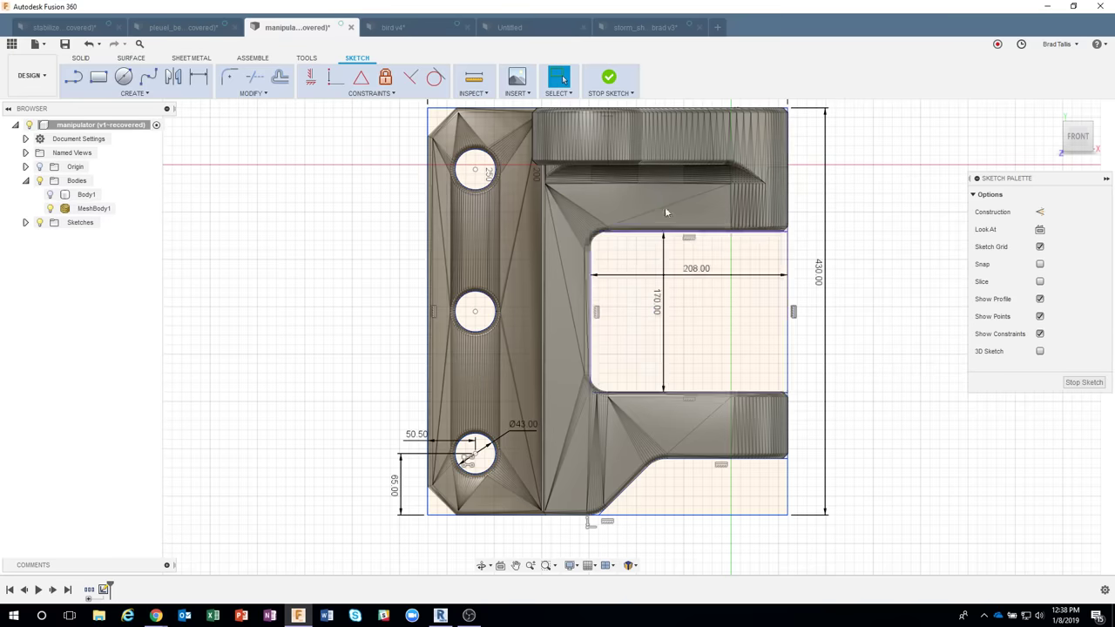
Hide the mesh body and finish the sketch.
click(49, 195)
click(50, 195)
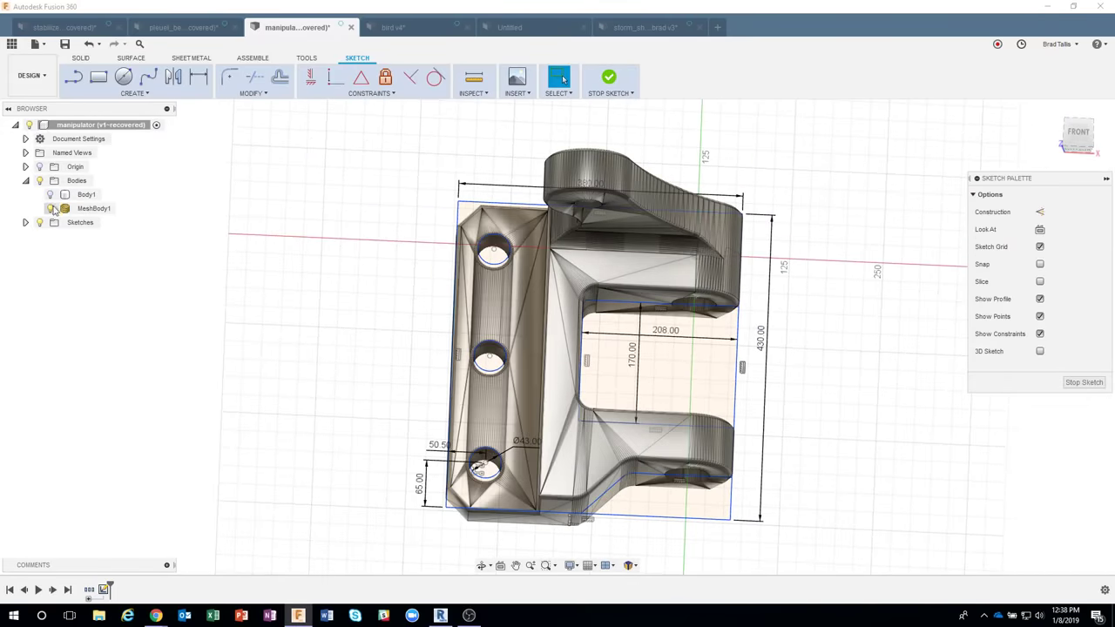
click(51, 208)
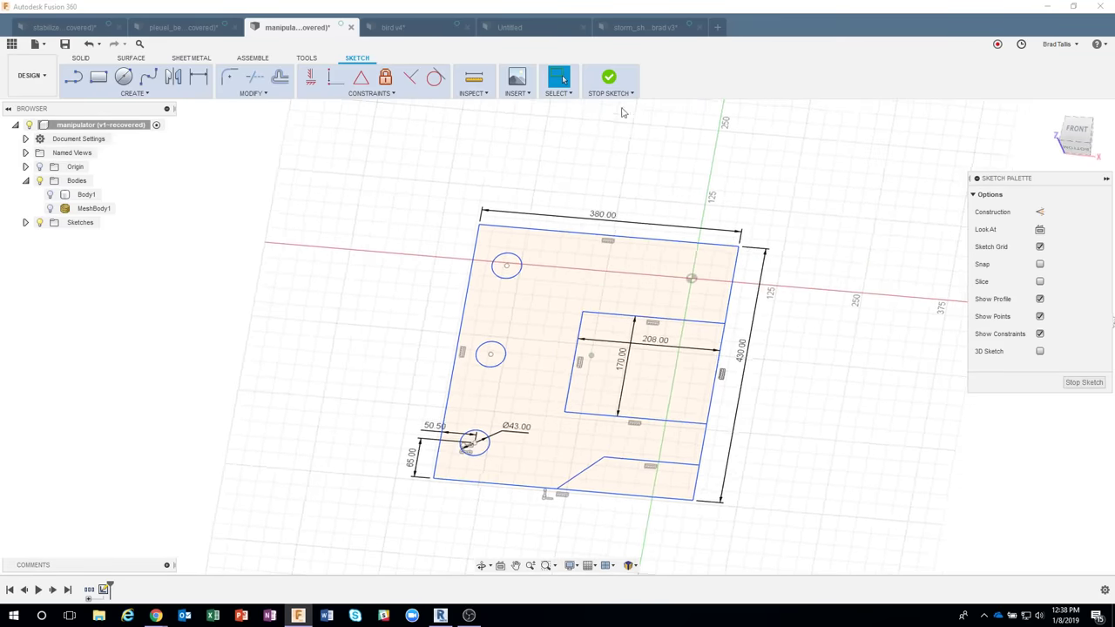
click(609, 80)
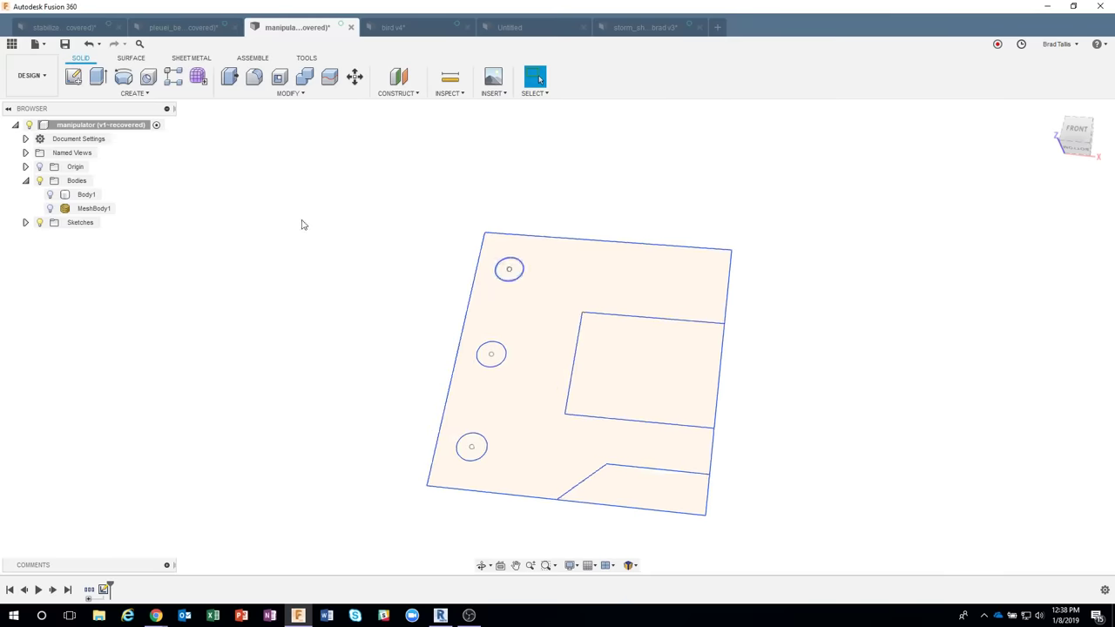
Show the mesh body again and extrude the main profile, without holes, slot and lower cutout, 60 mm up to the mesh base's upper face.
click(50, 209)
shift+middle_drag(624, 314, 679, 268)
click(804, 353)
shift+middle_drag(804, 353, 512, 395)
click(512, 395)
right_click(510, 438)
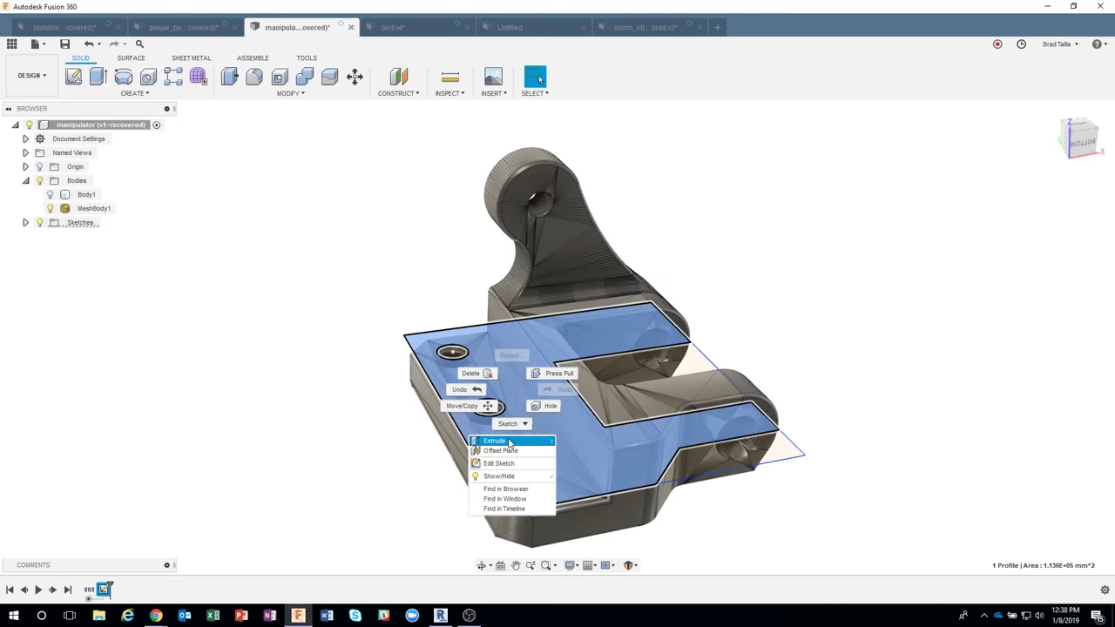
key(Escape)
key(e)
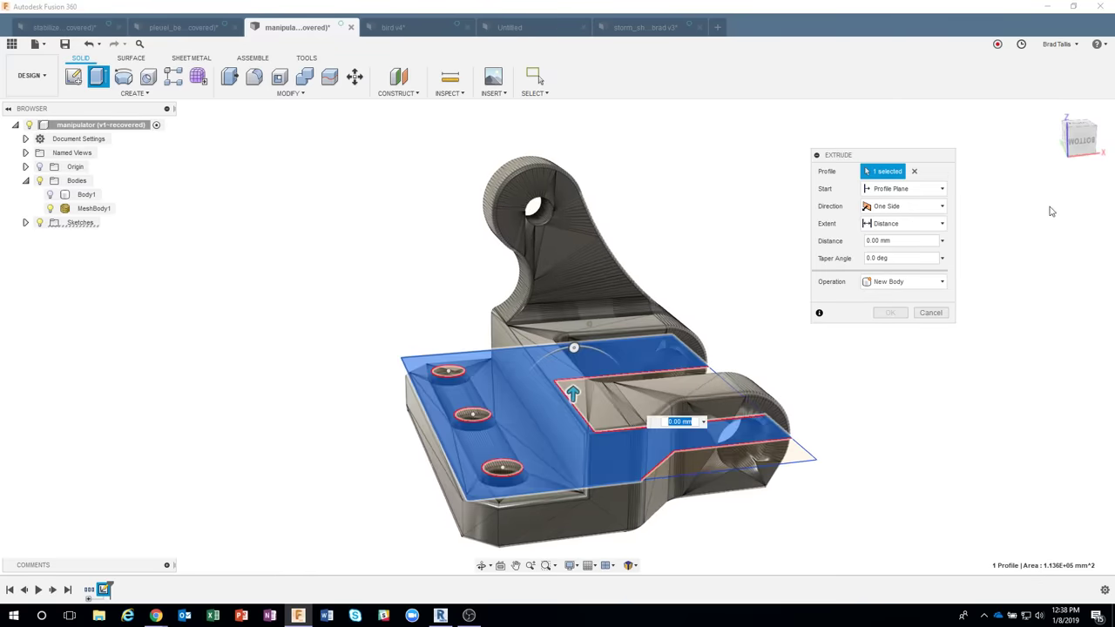
click(1069, 137)
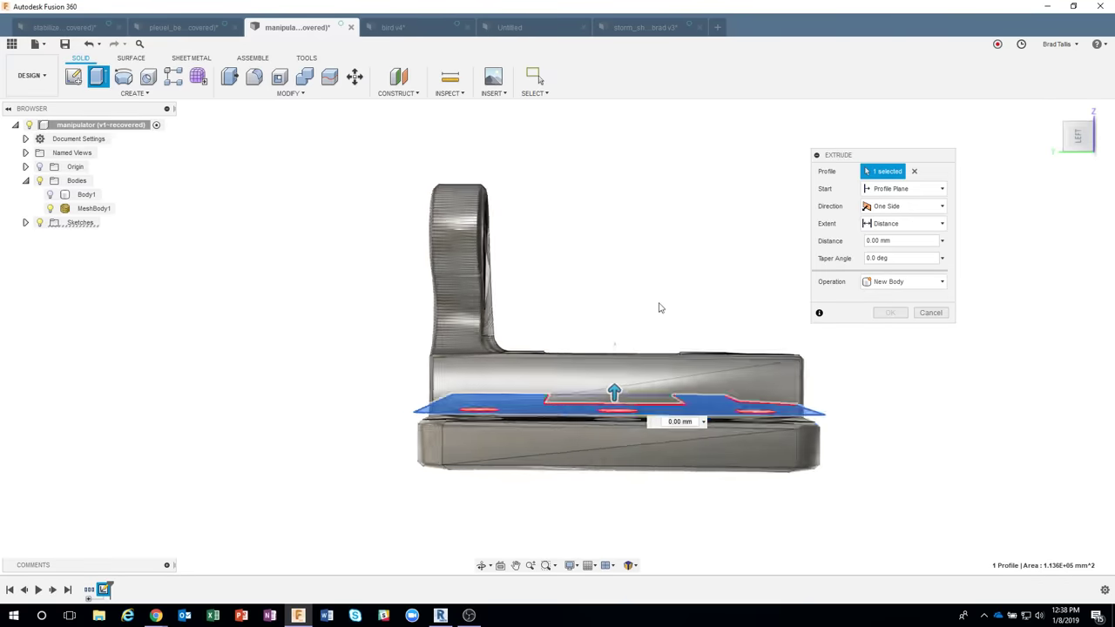
drag(612, 384, 614, 338)
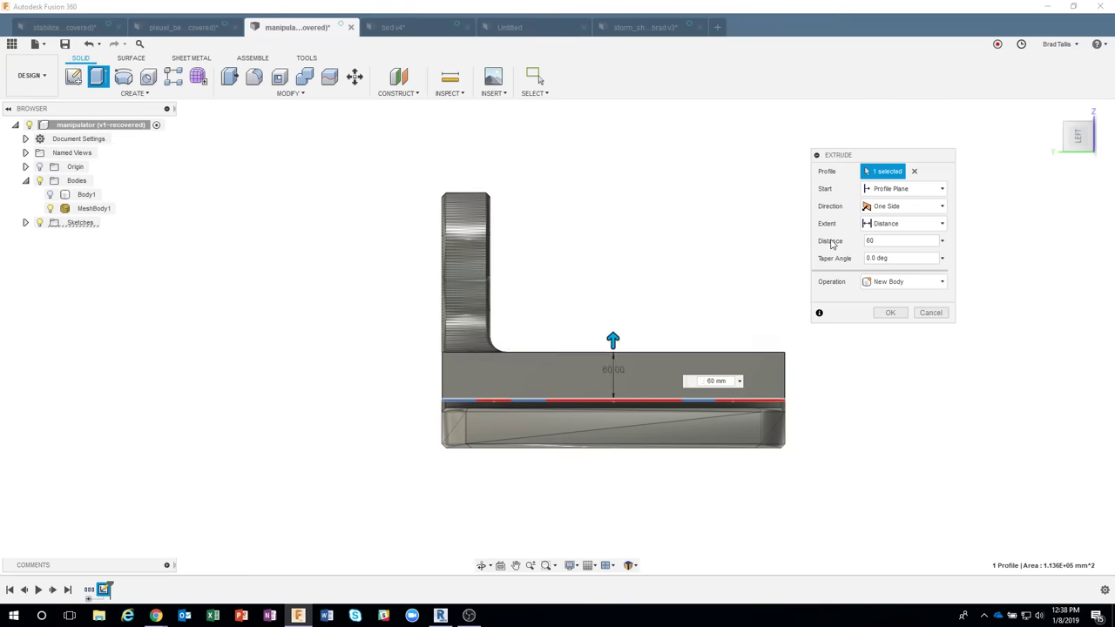
Try a two-sided extrusion with the second side pulled about 60.5 mm down to the mesh's underside.
click(902, 206)
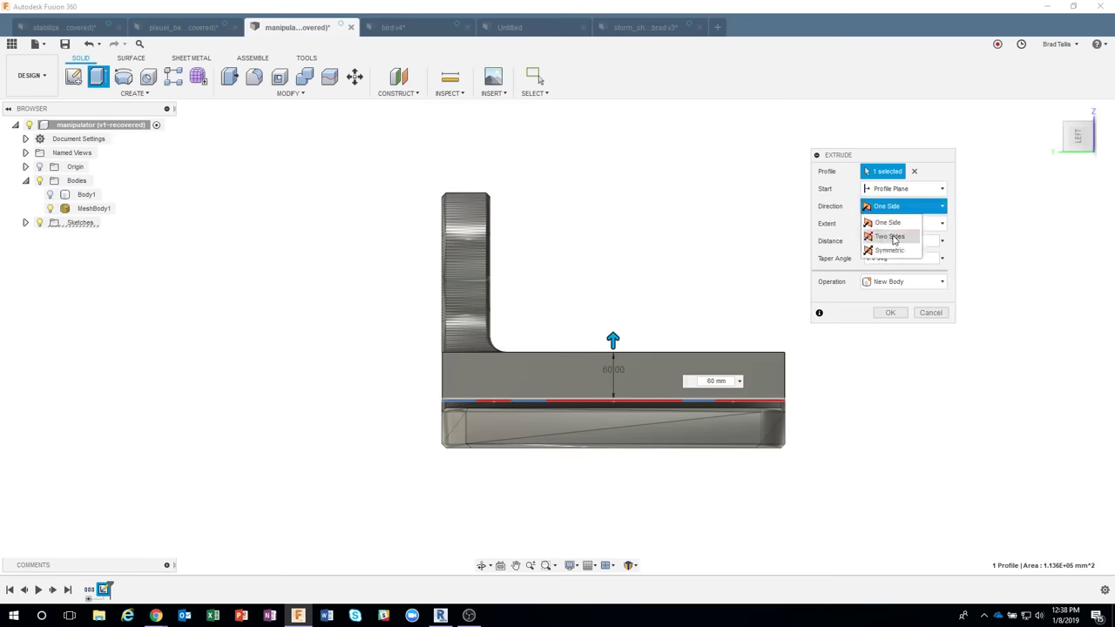
click(890, 237)
drag(613, 400, 596, 466)
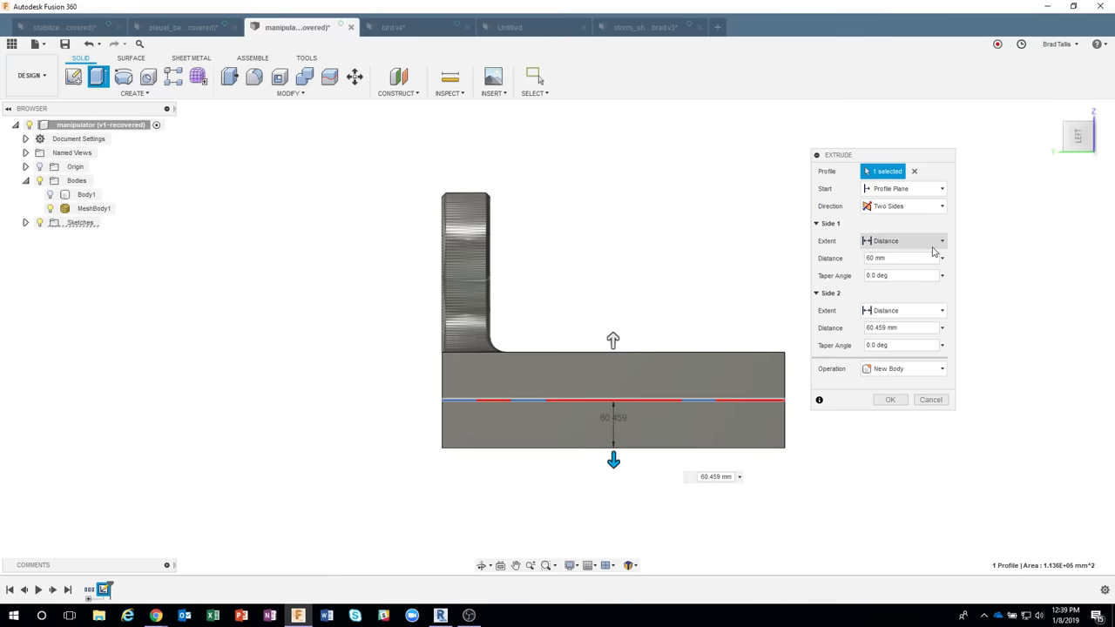
Make the extrusion symmetric with 60 mm per side and create it as a new body.
click(912, 209)
click(889, 250)
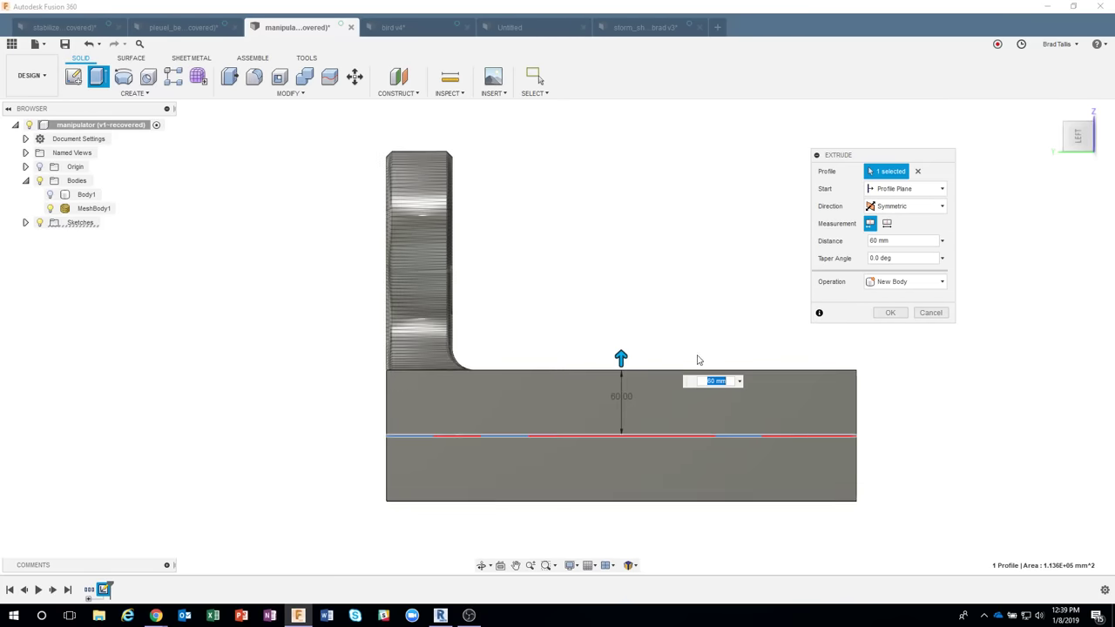
scroll(626, 270, up, 4)
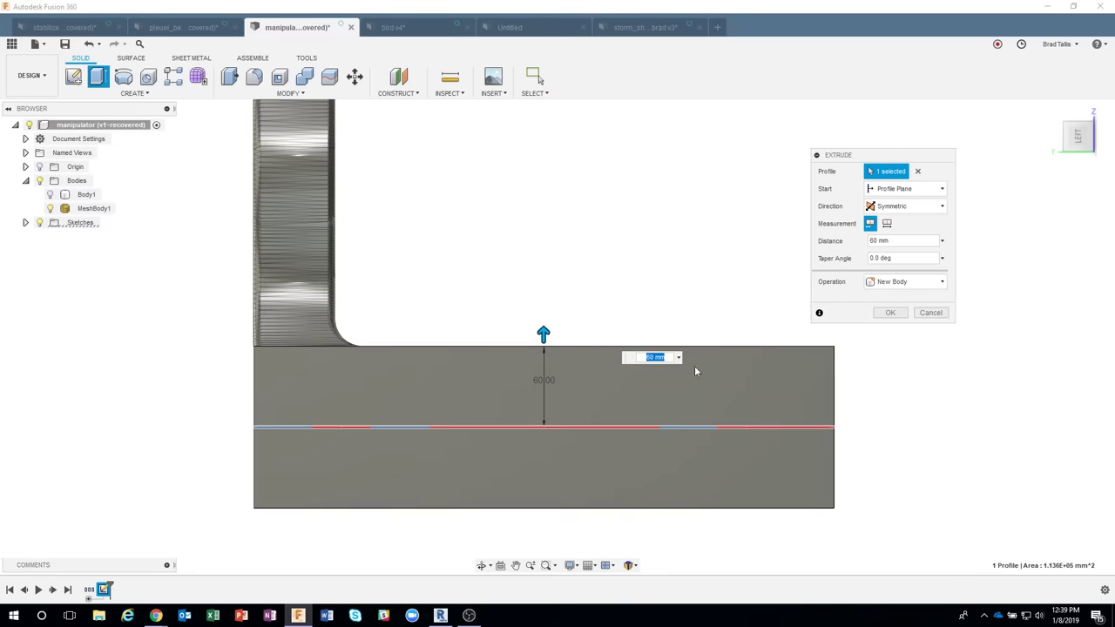
click(889, 313)
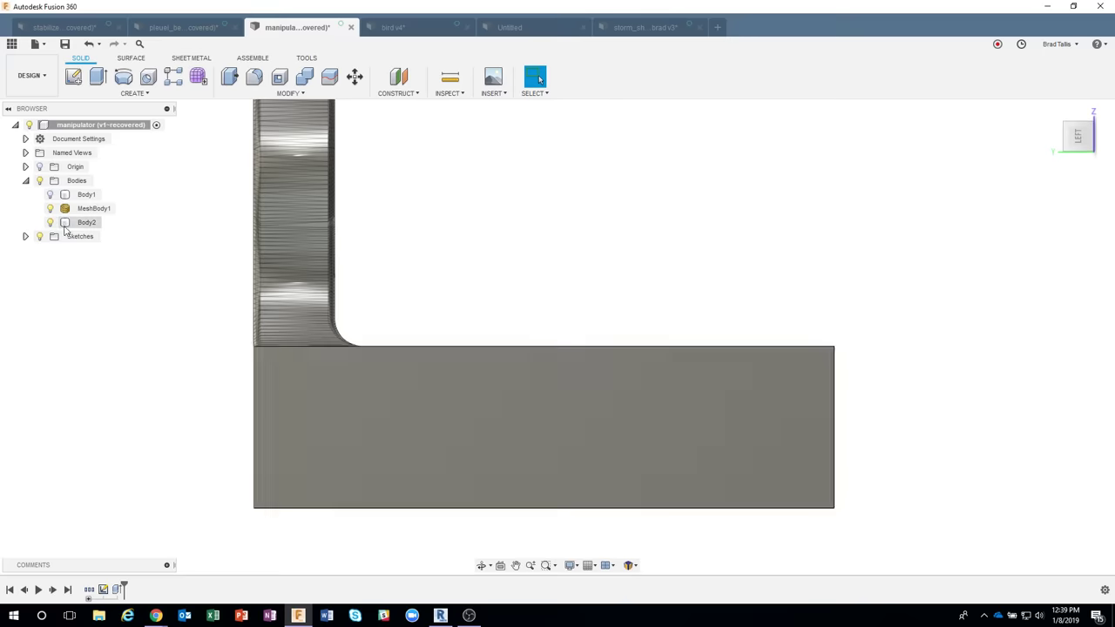
Compare the extruded body with the mesh by toggling the solid's visibility and inspecting both from several angles.
click(51, 223)
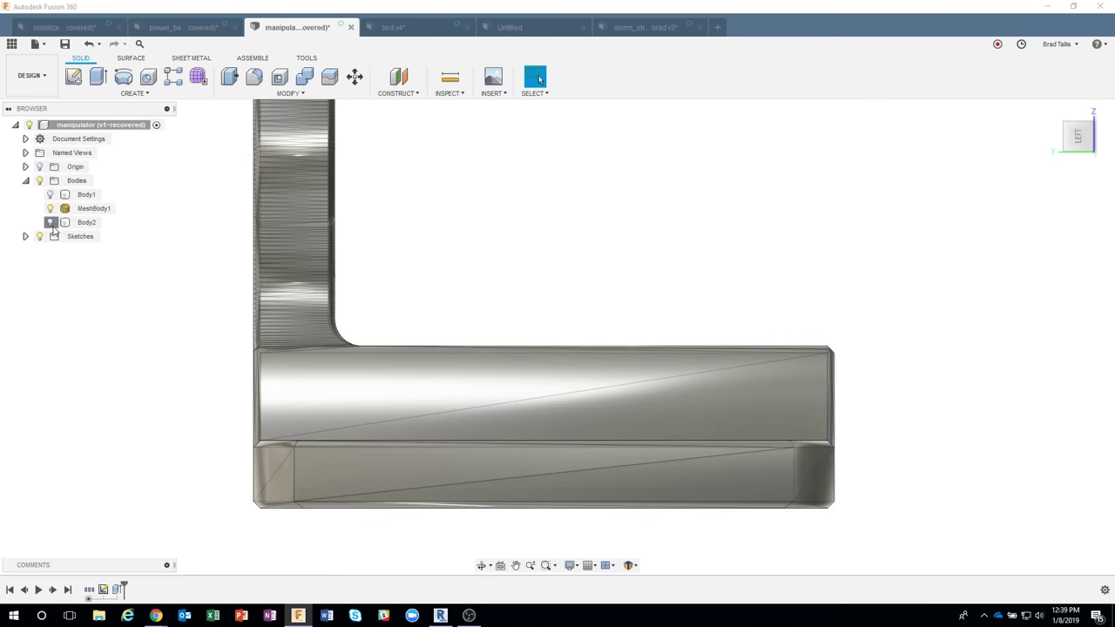
click(50, 223)
click(51, 223)
click(50, 223)
click(741, 391)
scroll(745, 401, down, 3)
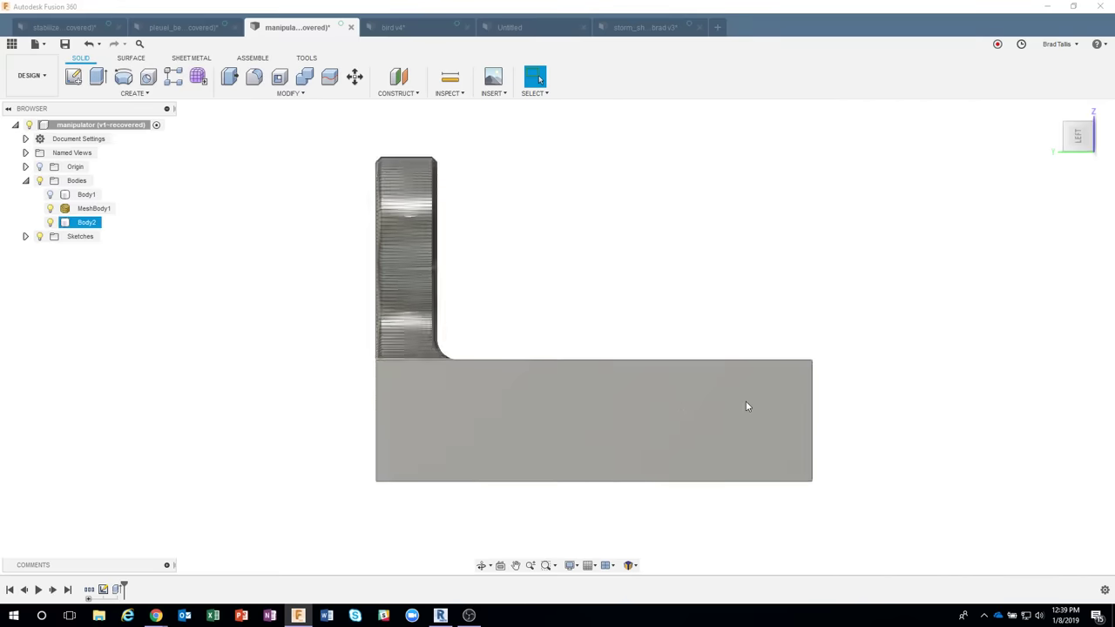
shift+middle_drag(756, 396, 535, 281)
click(436, 251)
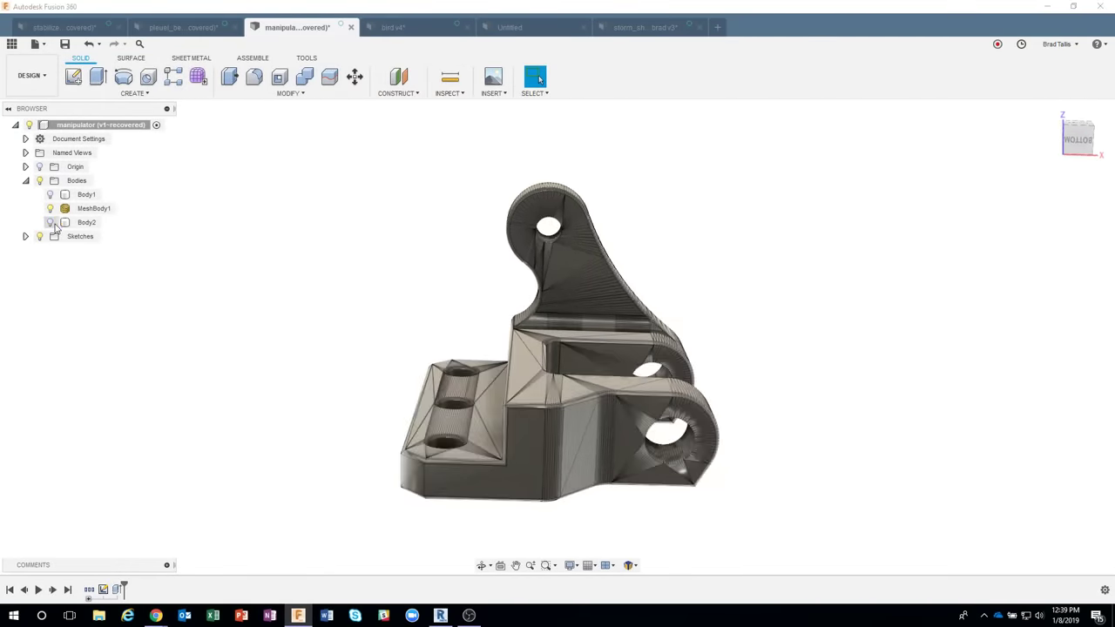
Show the solid body again and sketch a rectangle on its side face from the mesh step's inner corner past the body's upper outer corner.
click(495, 450)
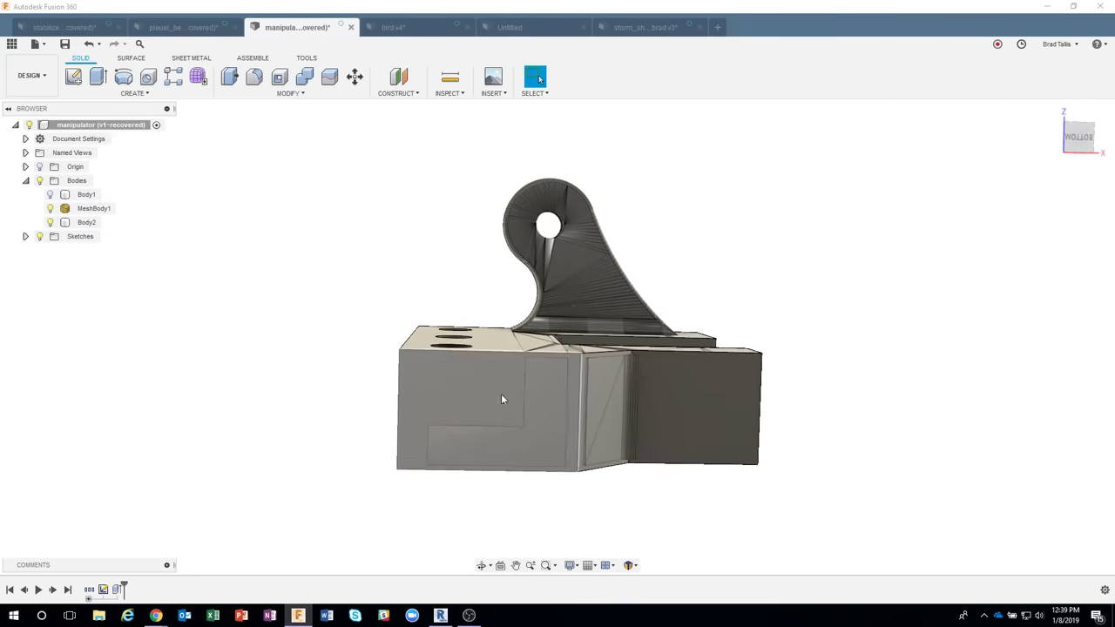
click(468, 393)
right_click(468, 394)
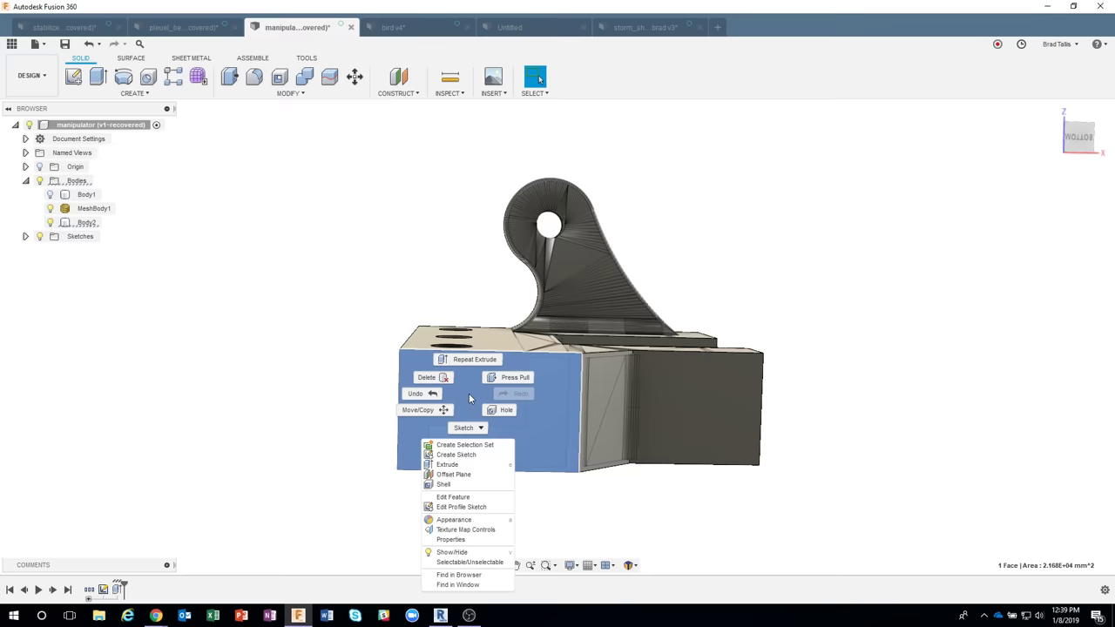
click(455, 455)
scroll(589, 221, up, 3)
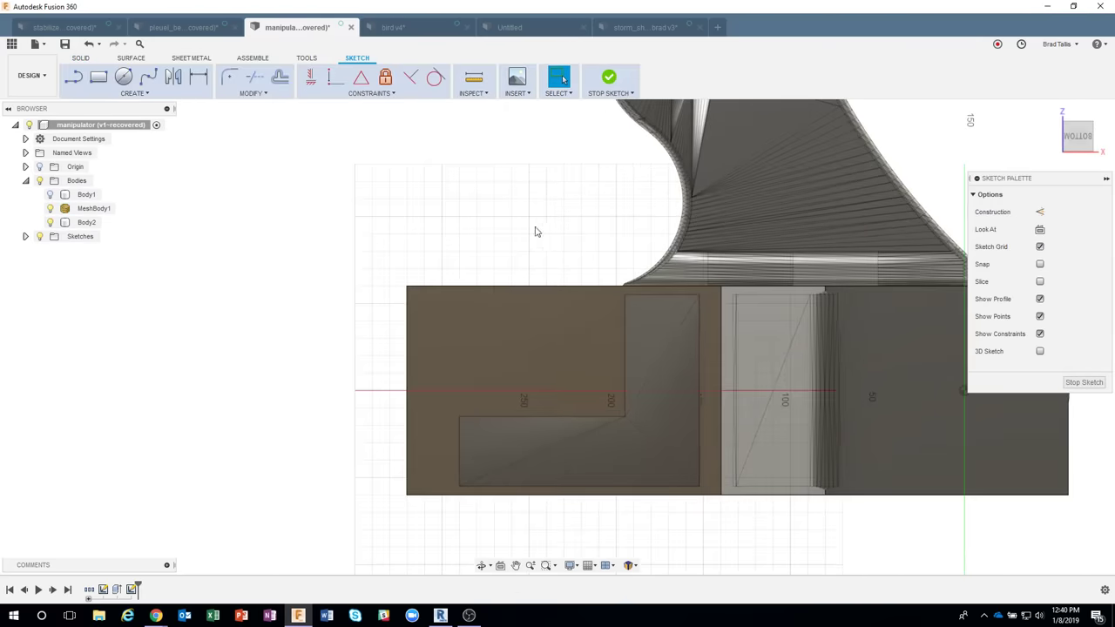
click(98, 78)
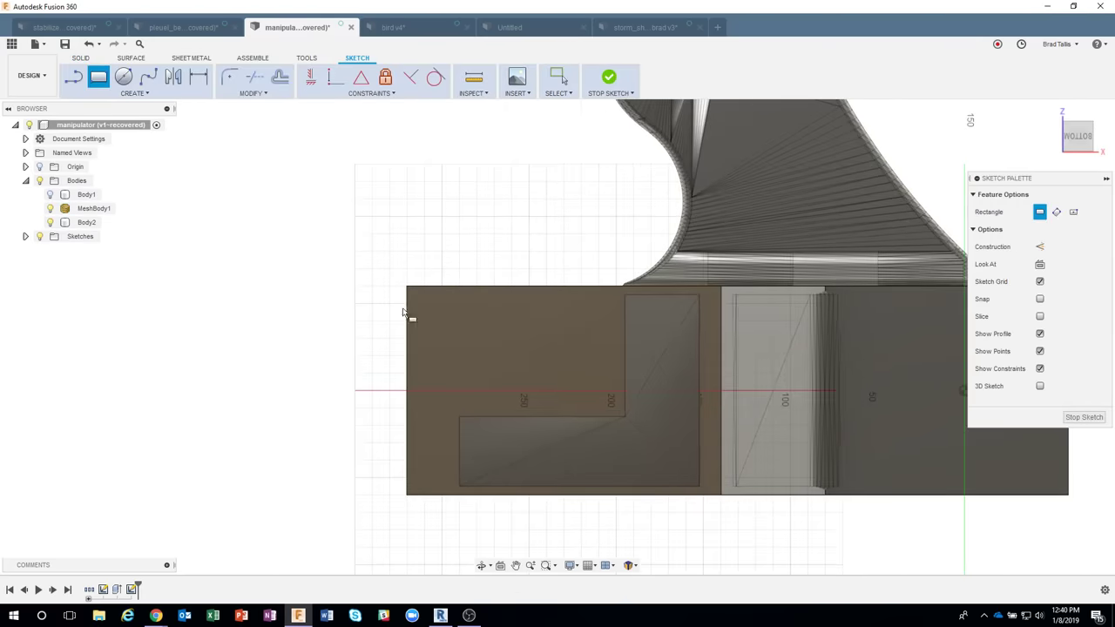
click(624, 416)
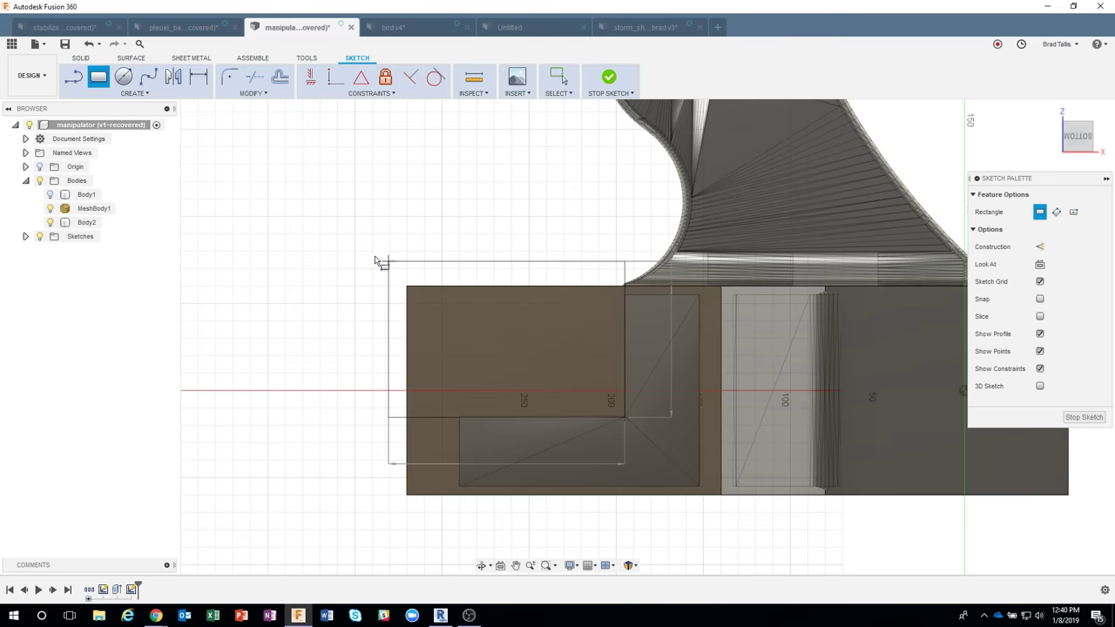
click(362, 248)
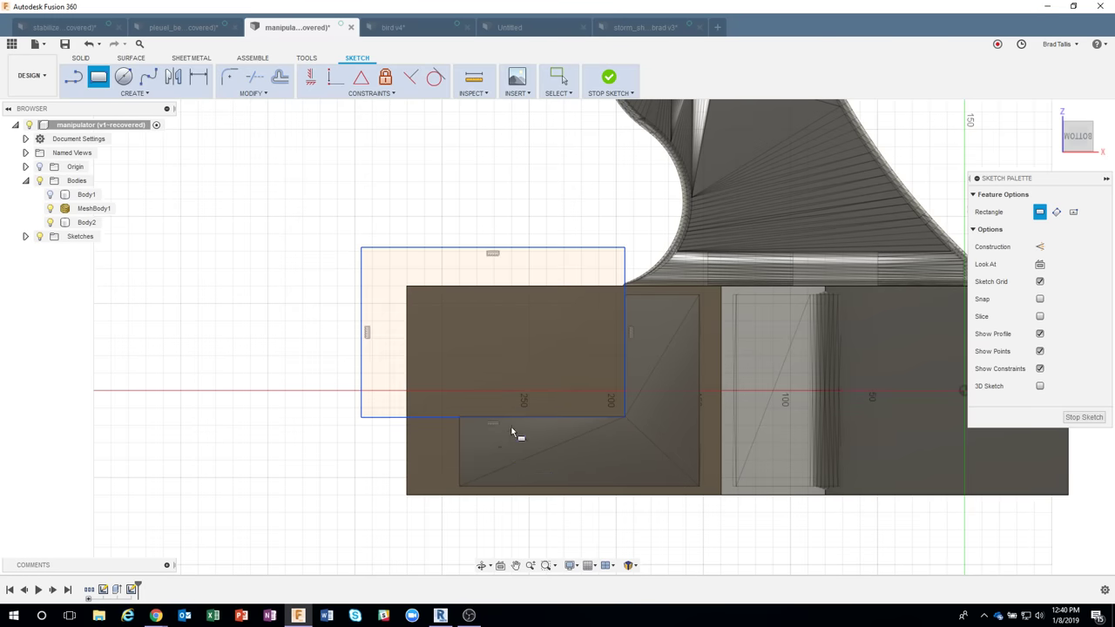
Dimension the rectangle's lower edge 45 mm from the body's bottom edge.
key(d)
click(424, 417)
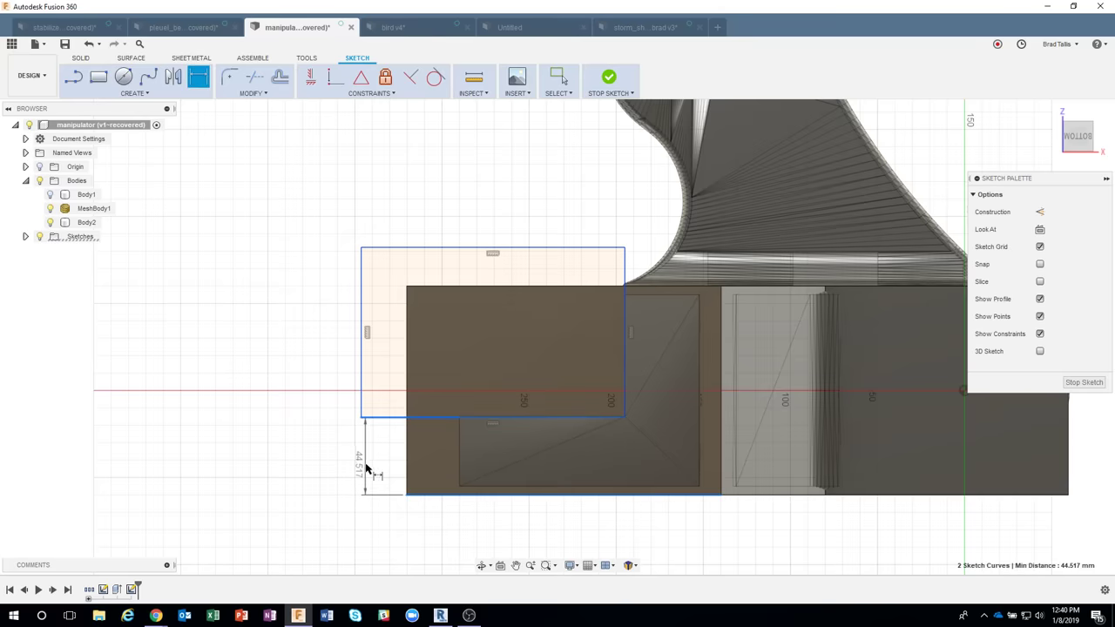
click(366, 470)
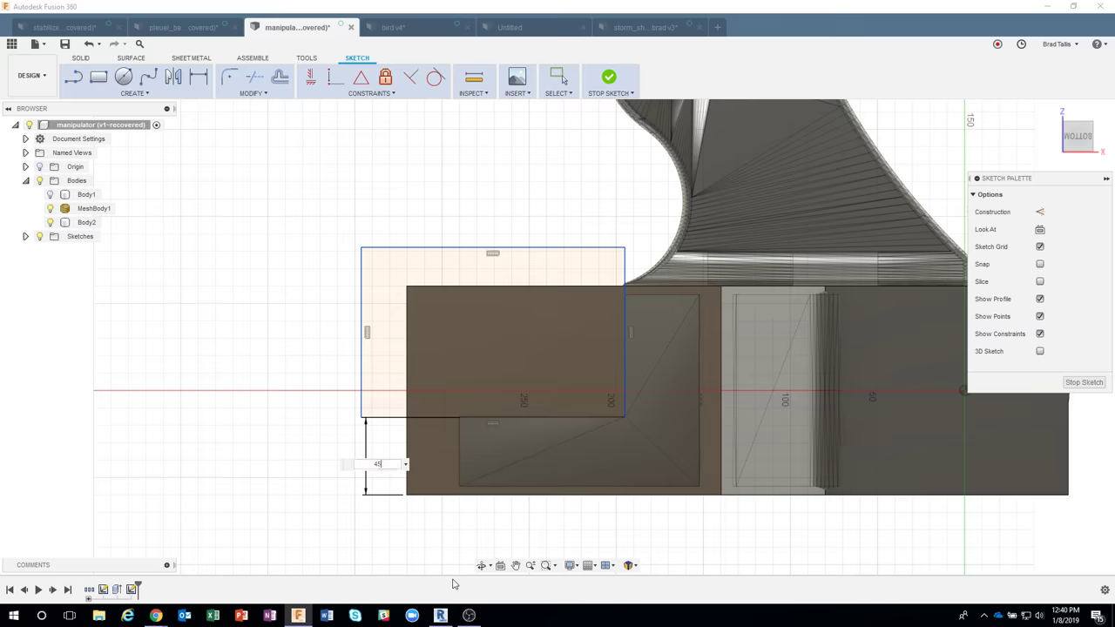
key(Return)
scroll(575, 431, up, 4)
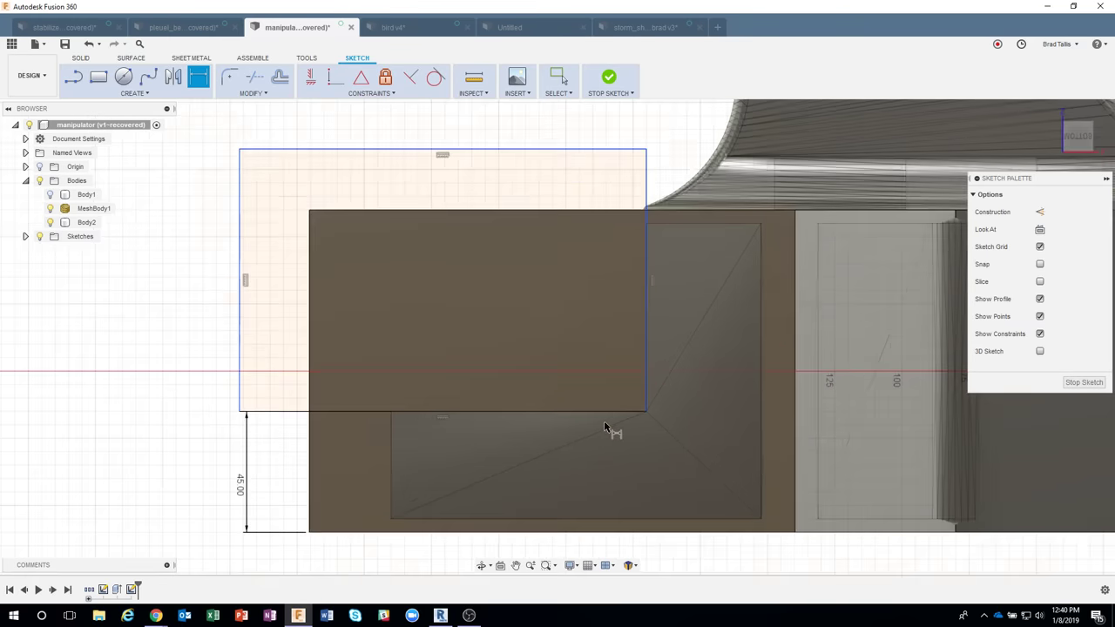
scroll(623, 479, down, 3)
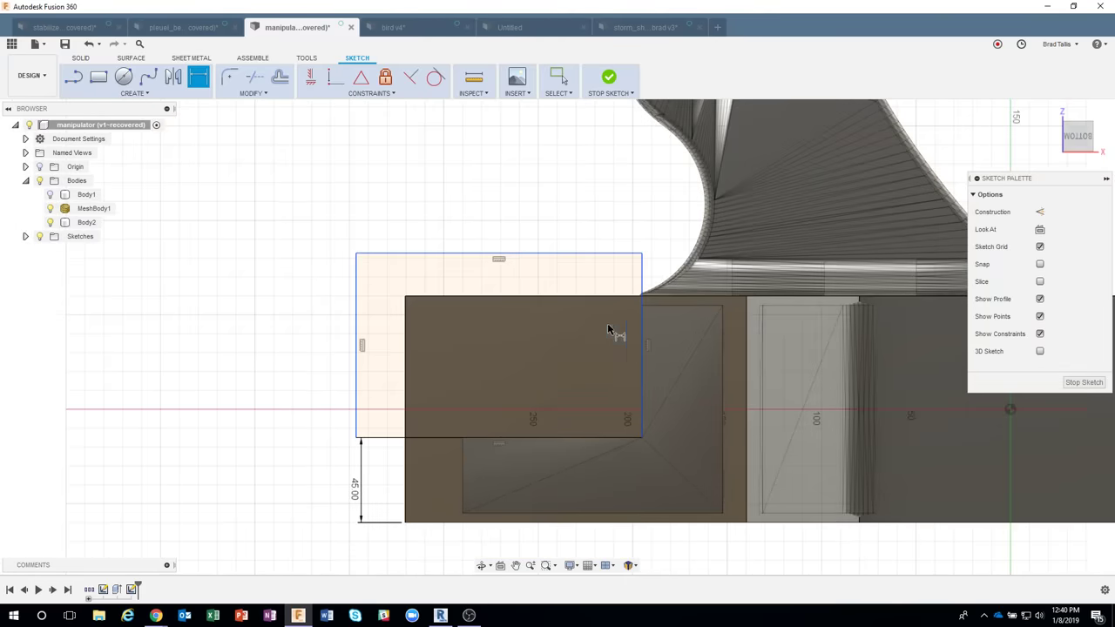
Dimension the rectangle's inner vertical edge 125 mm from the body's outer end edge.
click(405, 335)
click(642, 345)
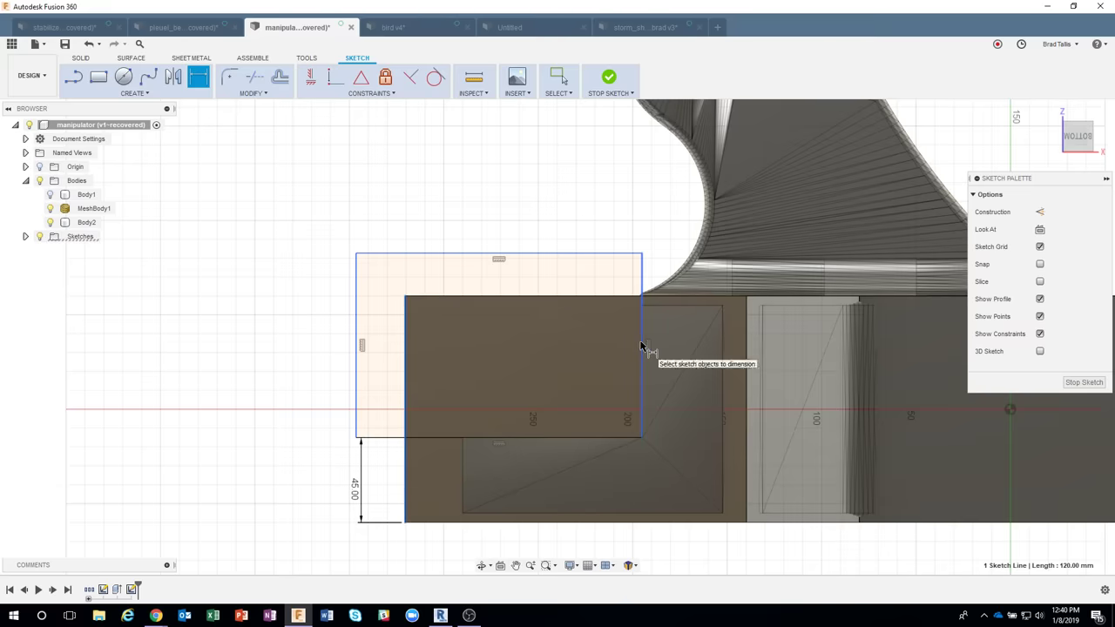
click(575, 253)
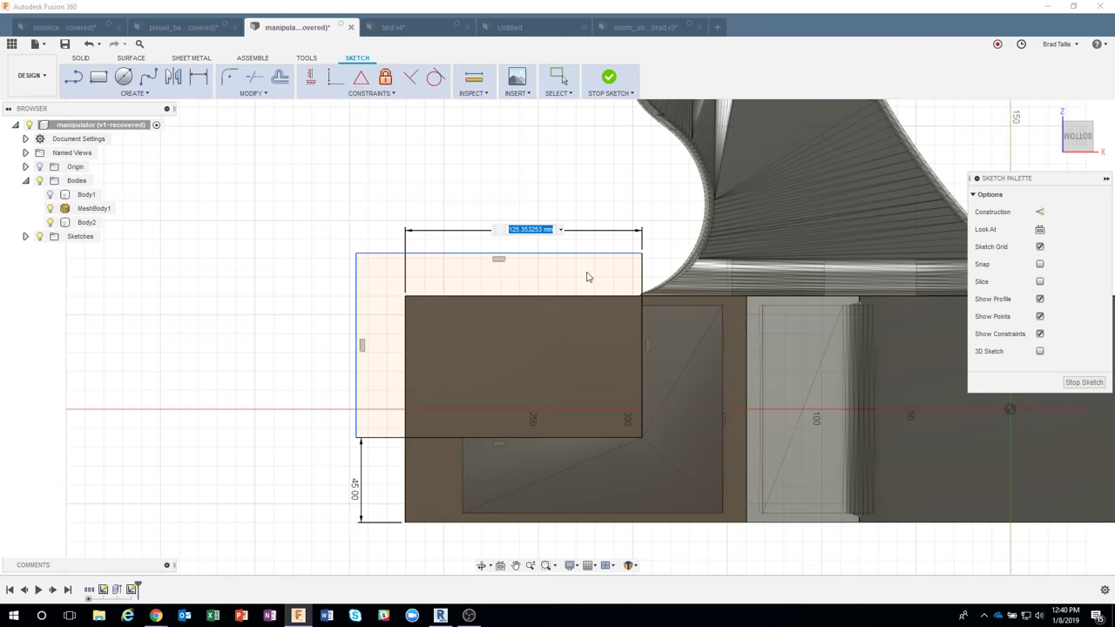
text(125)
key(Return)
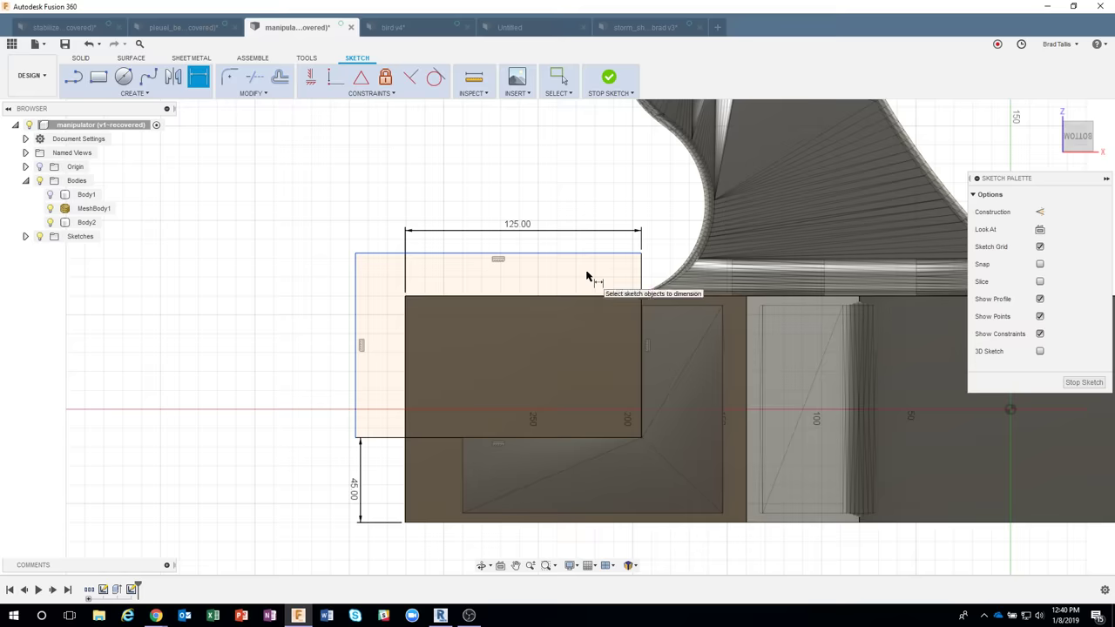
Finish the sketch and extrude both rectangle profiles -430 mm as a cut through the body to form the step.
click(609, 78)
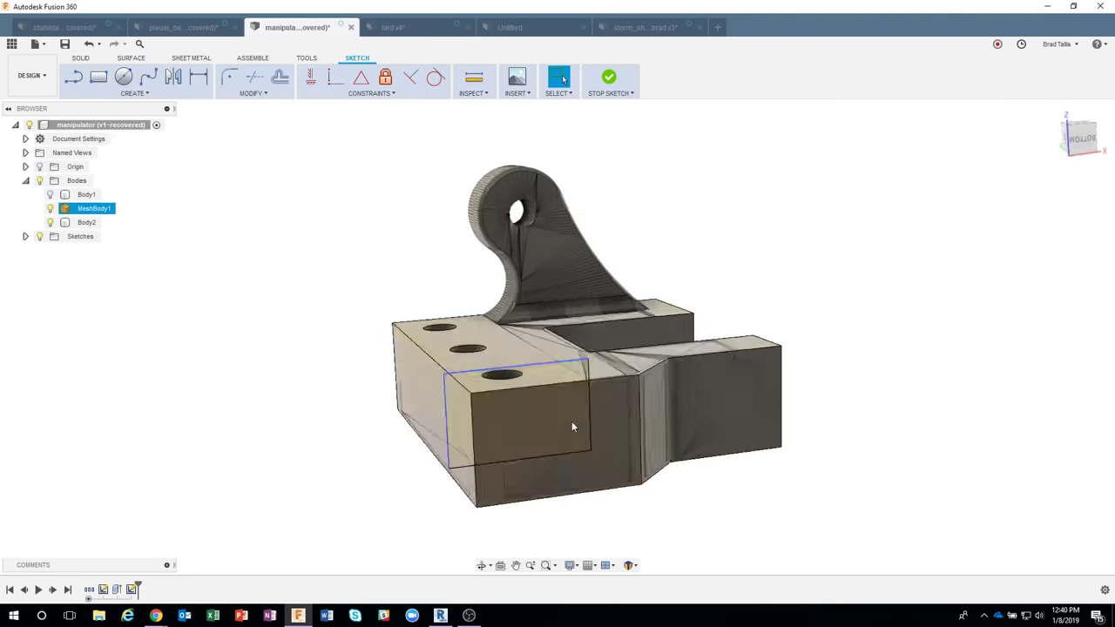
click(585, 411)
ctrl+click(585, 392)
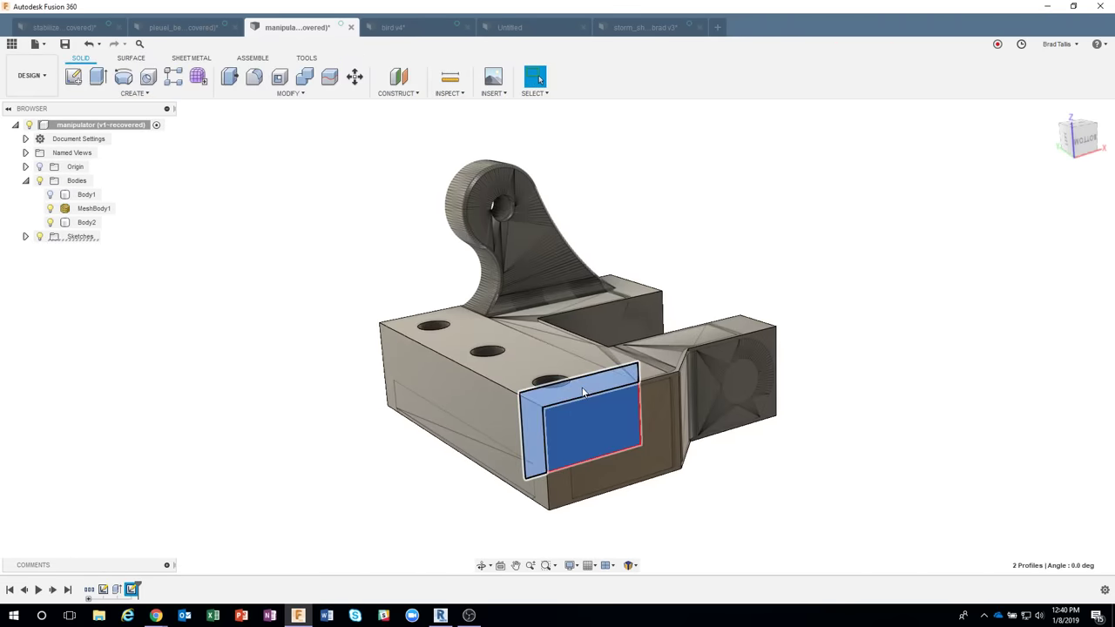
right_click(586, 392)
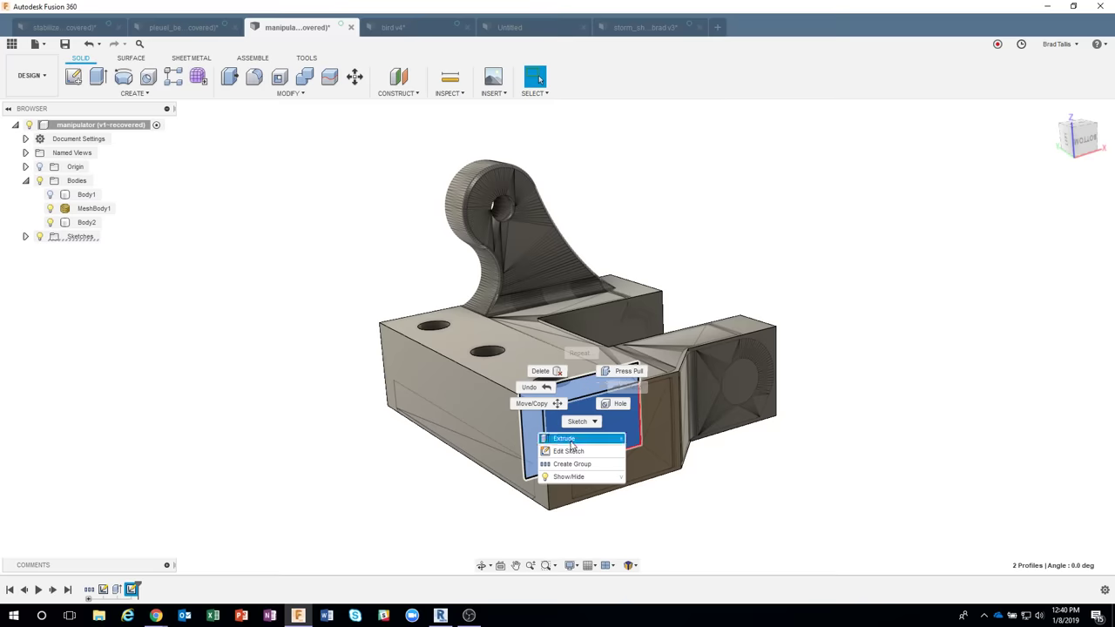
click(627, 372)
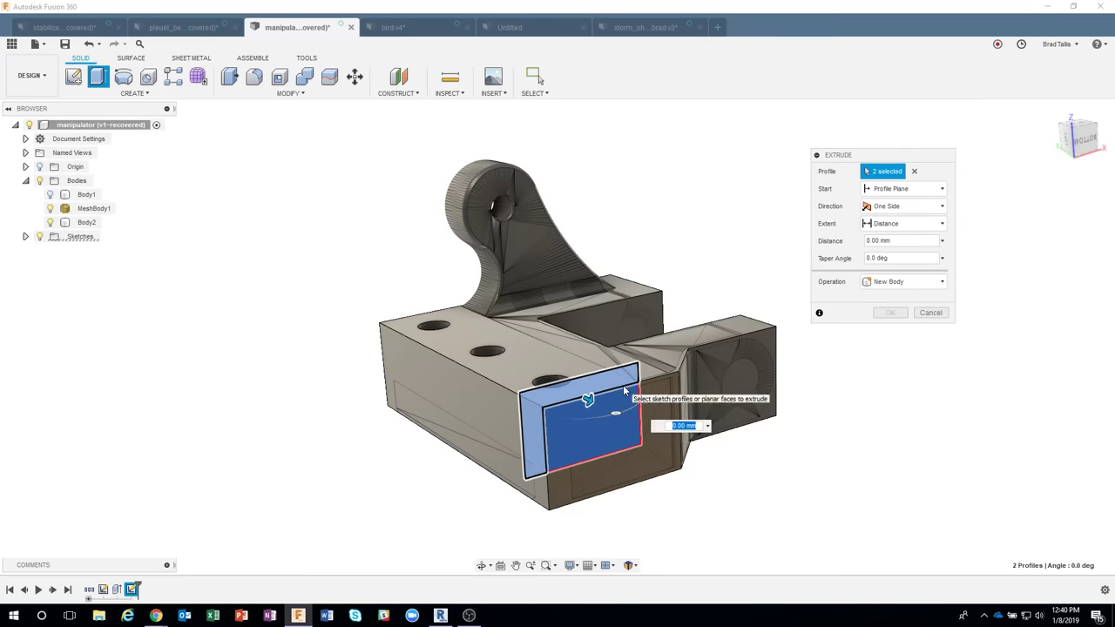
shift+middle_drag(623, 390, 440, 374)
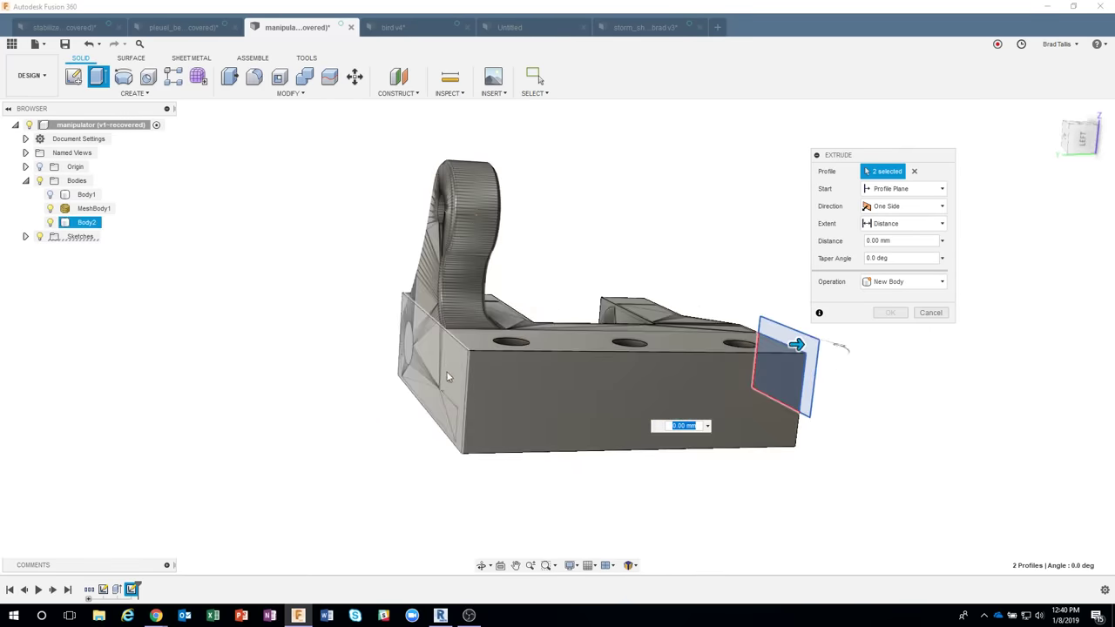
text(-430)
shift+middle_drag(480, 514, 824, 385)
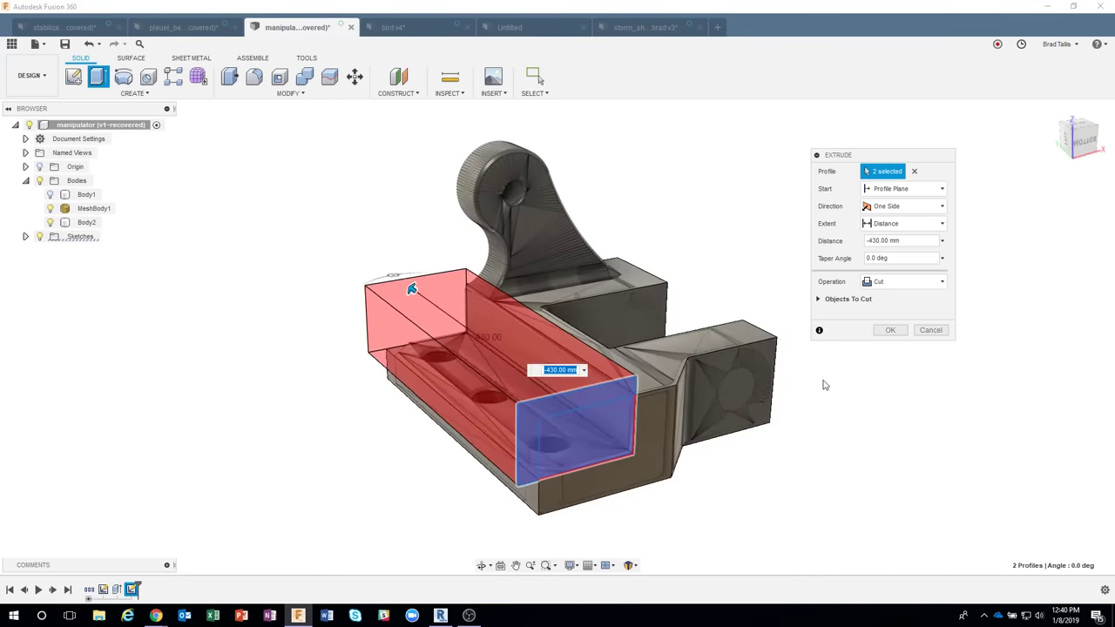
click(889, 330)
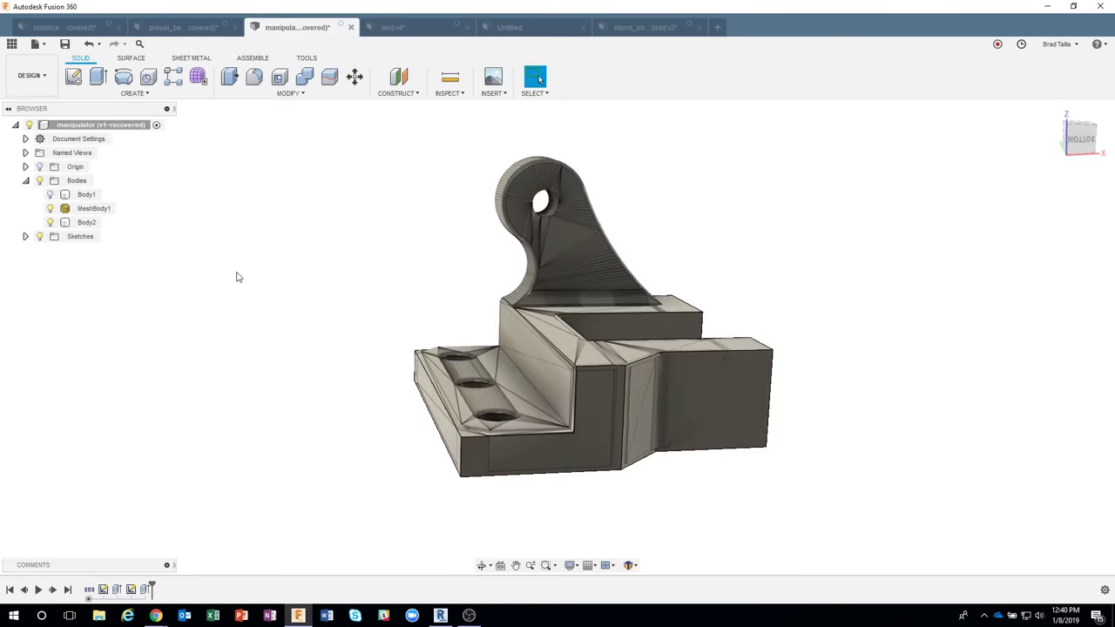
Compare the stepped solid with the mesh by toggling the visibility of each body.
click(65, 222)
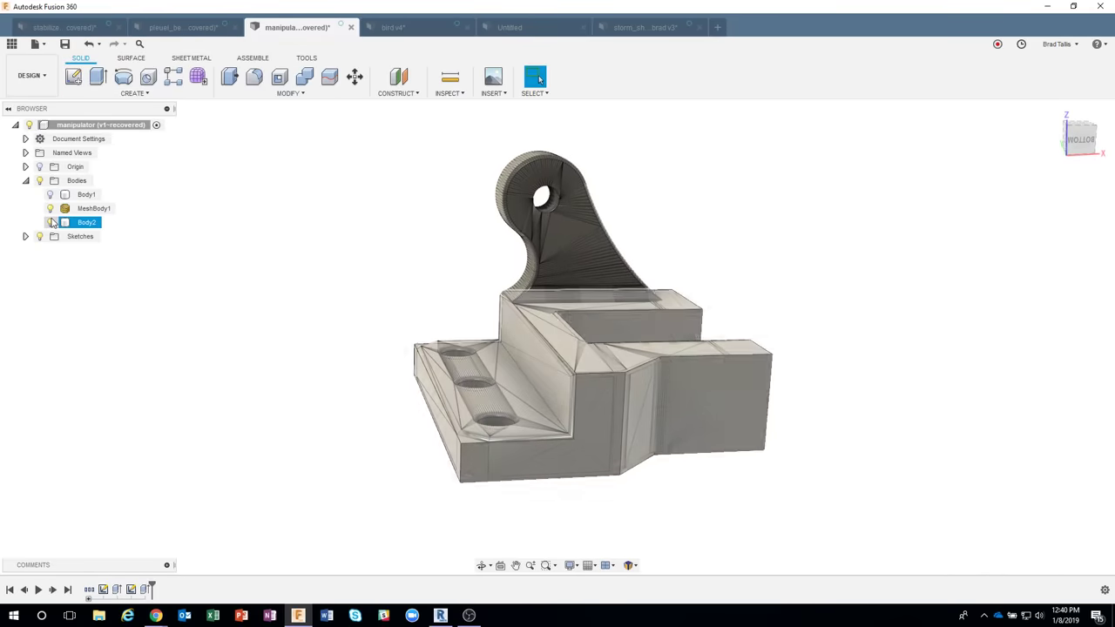
click(51, 222)
click(50, 222)
click(52, 209)
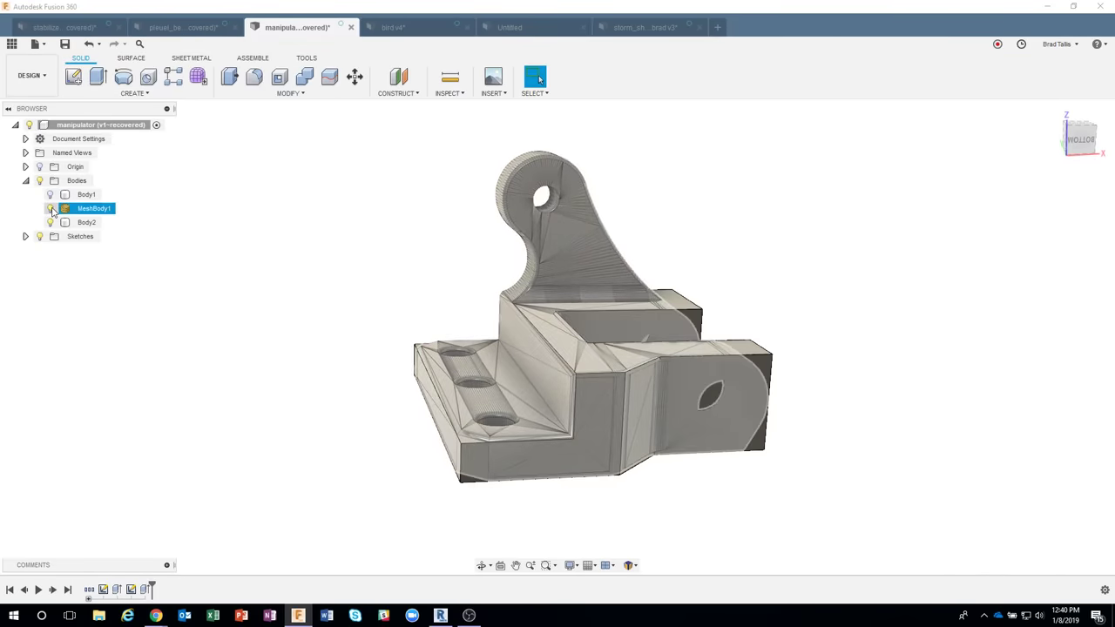
click(51, 209)
click(51, 209)
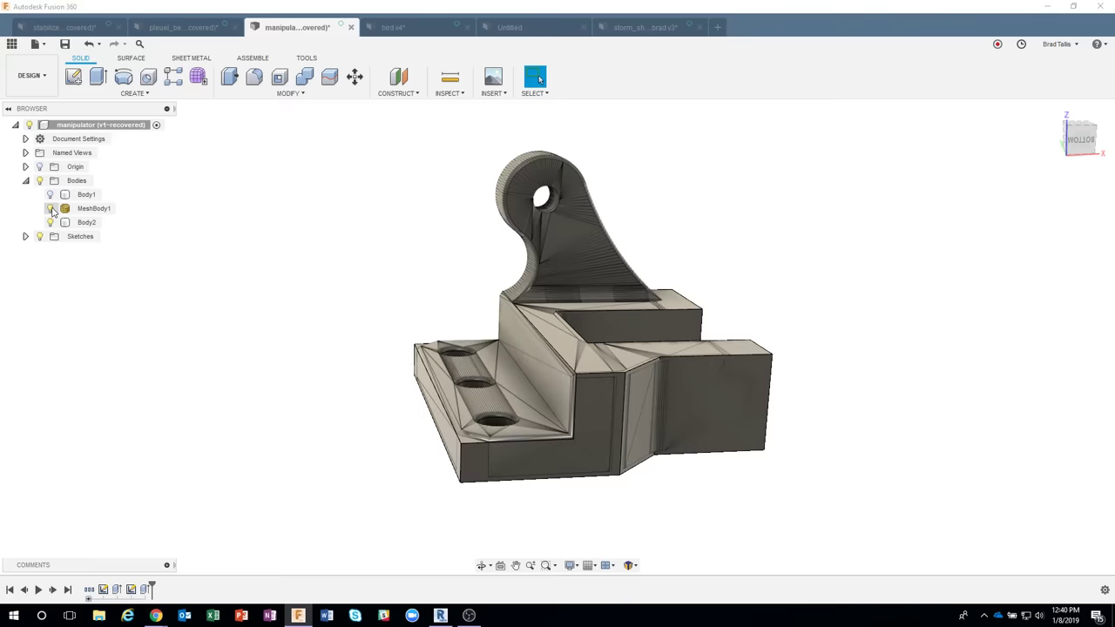
click(51, 209)
click(51, 209)
click(750, 435)
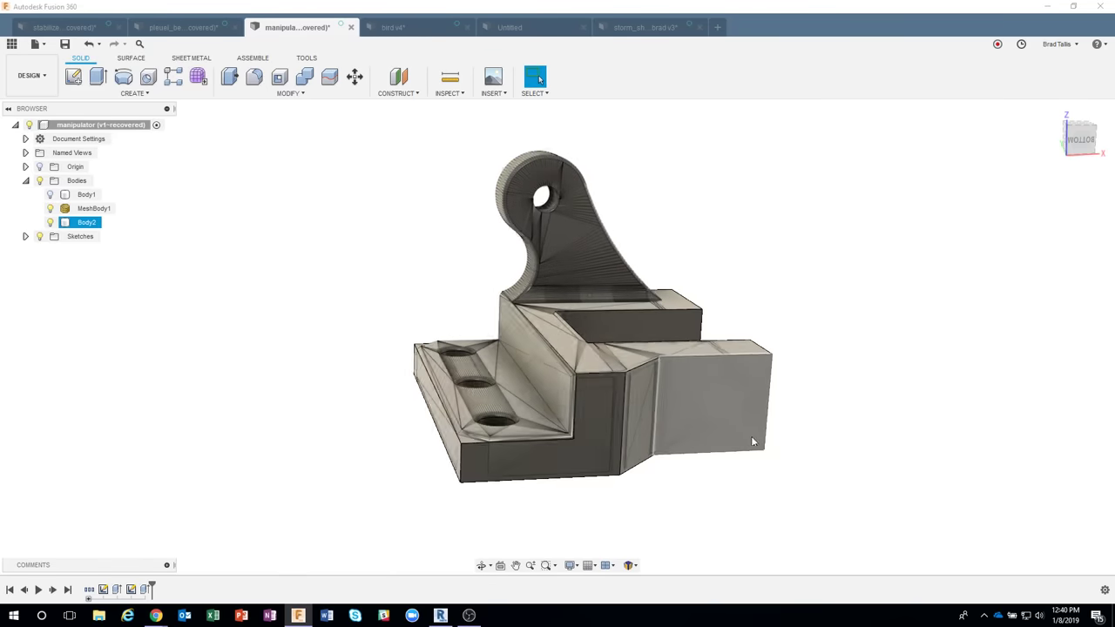
Fillet the upper end edges of both fork arms with a 57 mm constant radius.
shift+middle_drag(751, 435, 856, 380)
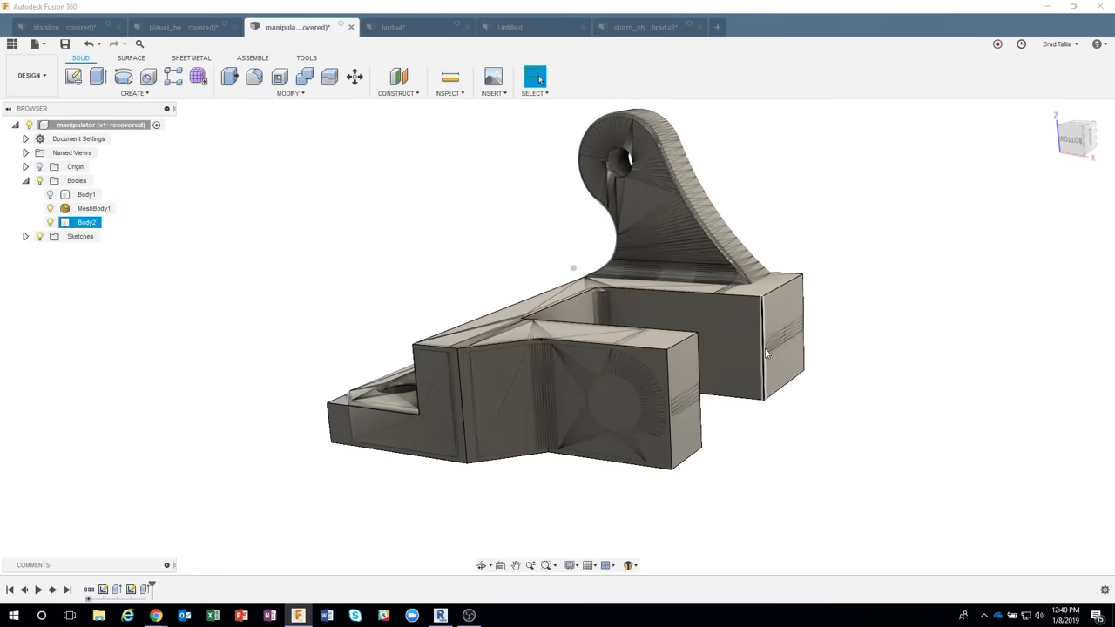
scroll(770, 364, up, 2)
shift+middle_drag(776, 371, 671, 357)
click(683, 351)
right_click(683, 351)
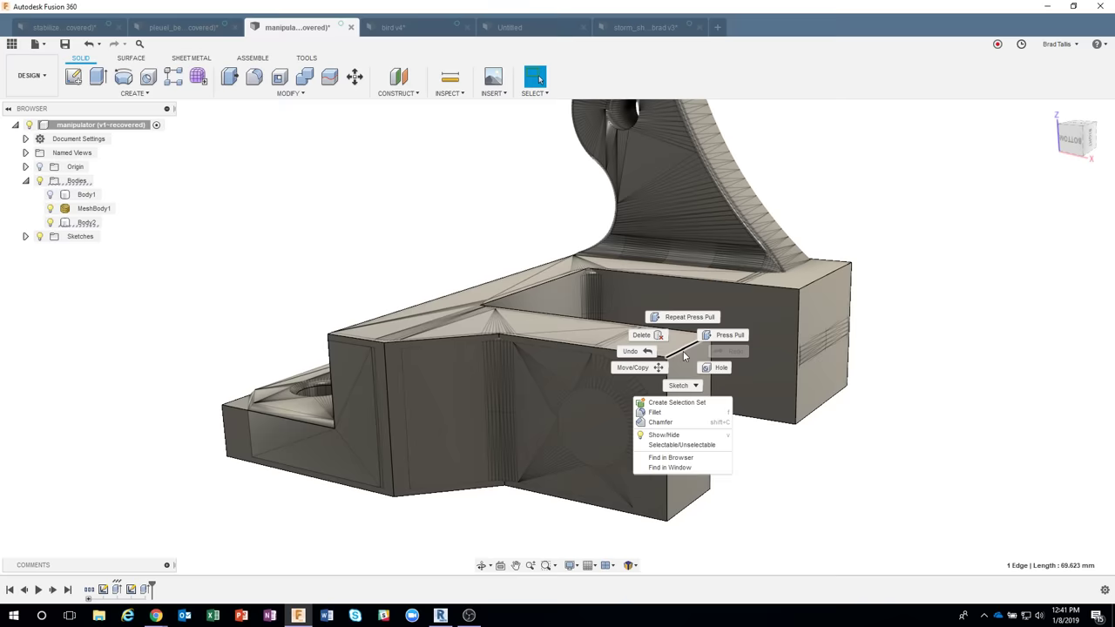
click(672, 413)
drag(688, 345, 664, 365)
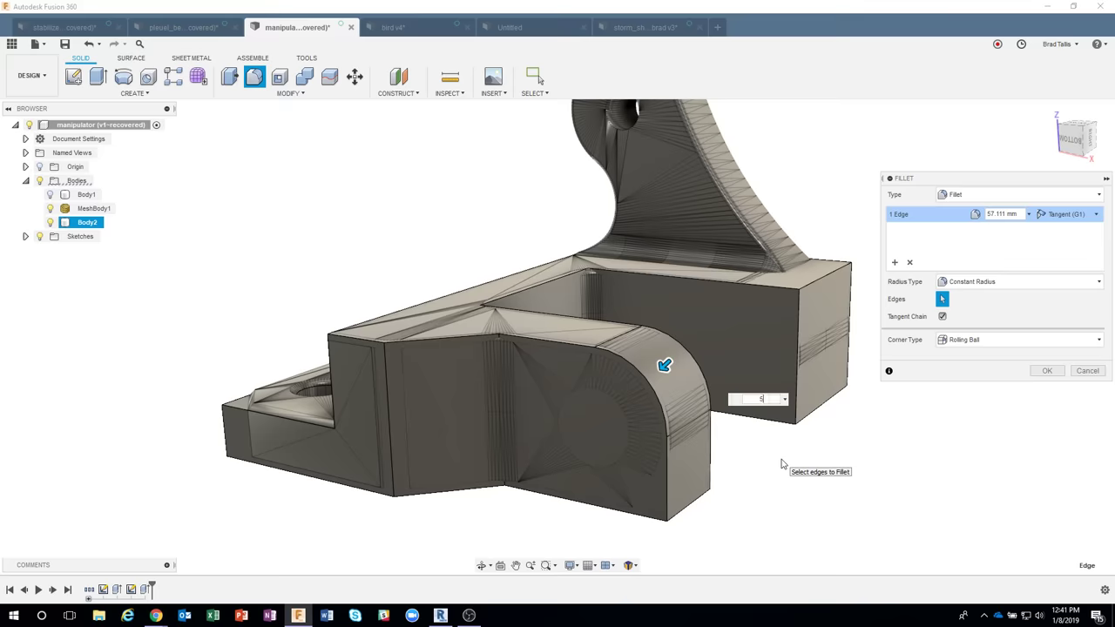
key(Return)
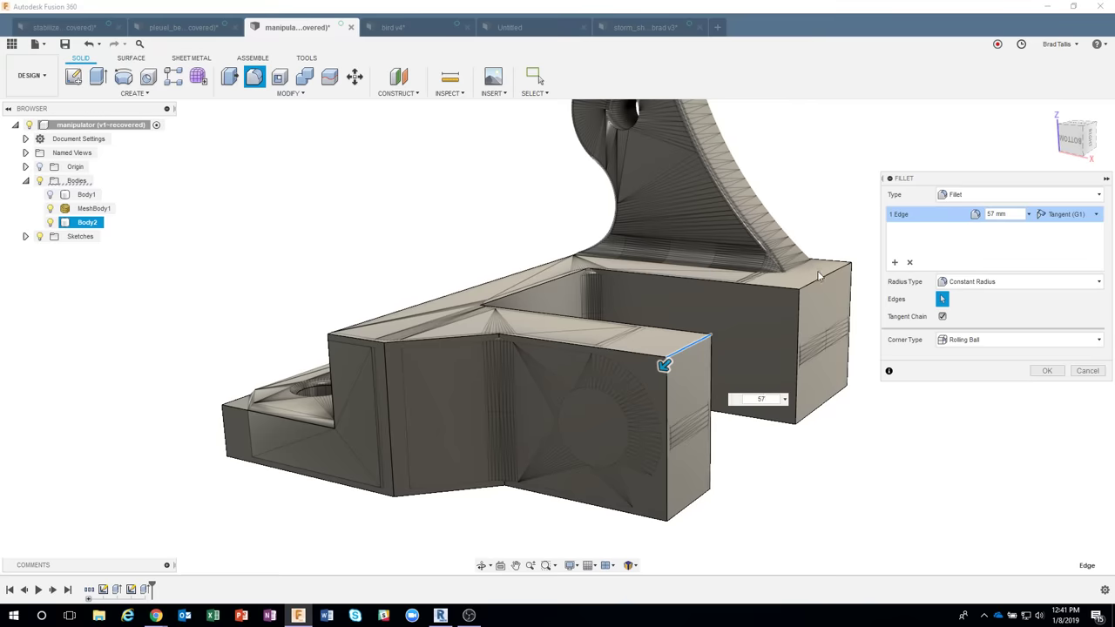
click(820, 279)
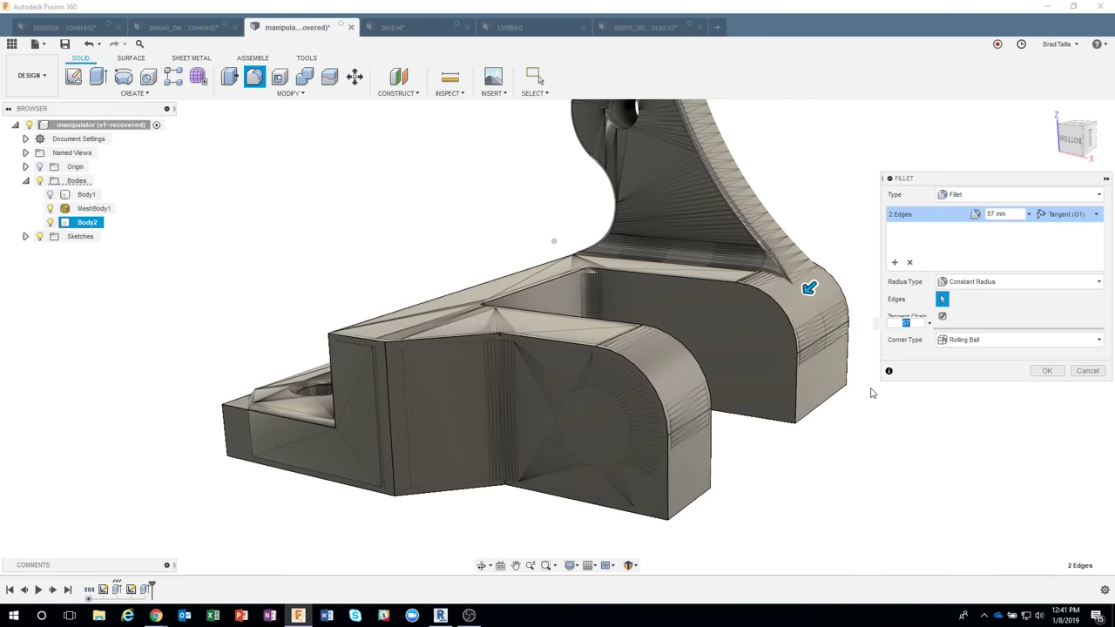
click(1047, 371)
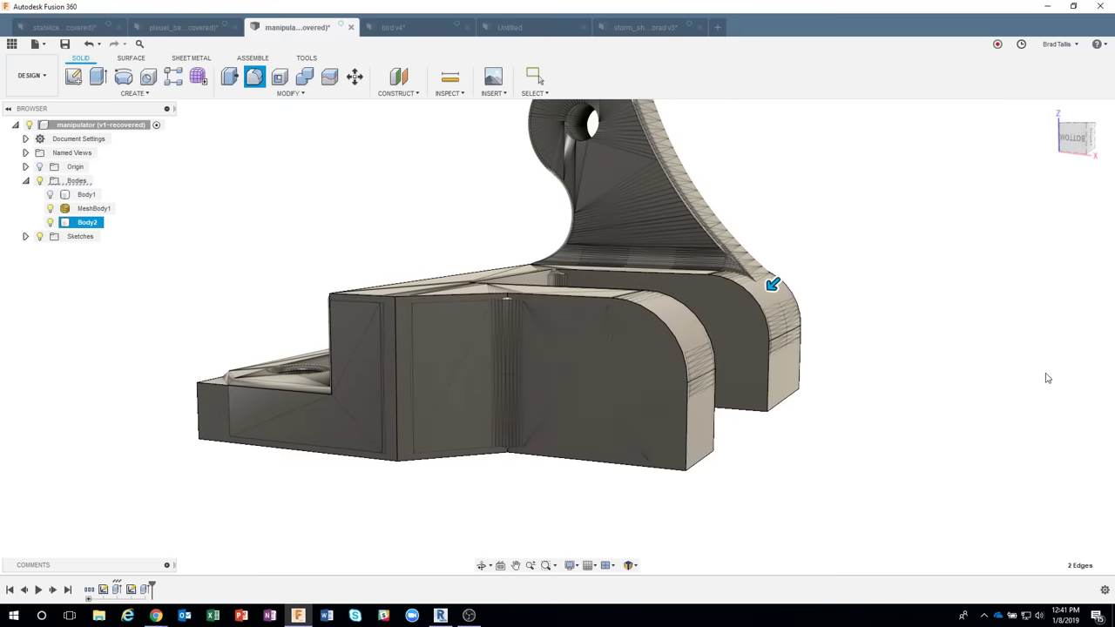
Compare the filleted arm ends with the mesh by hiding the solid body and showing it again.
scroll(261, 296, up, 1)
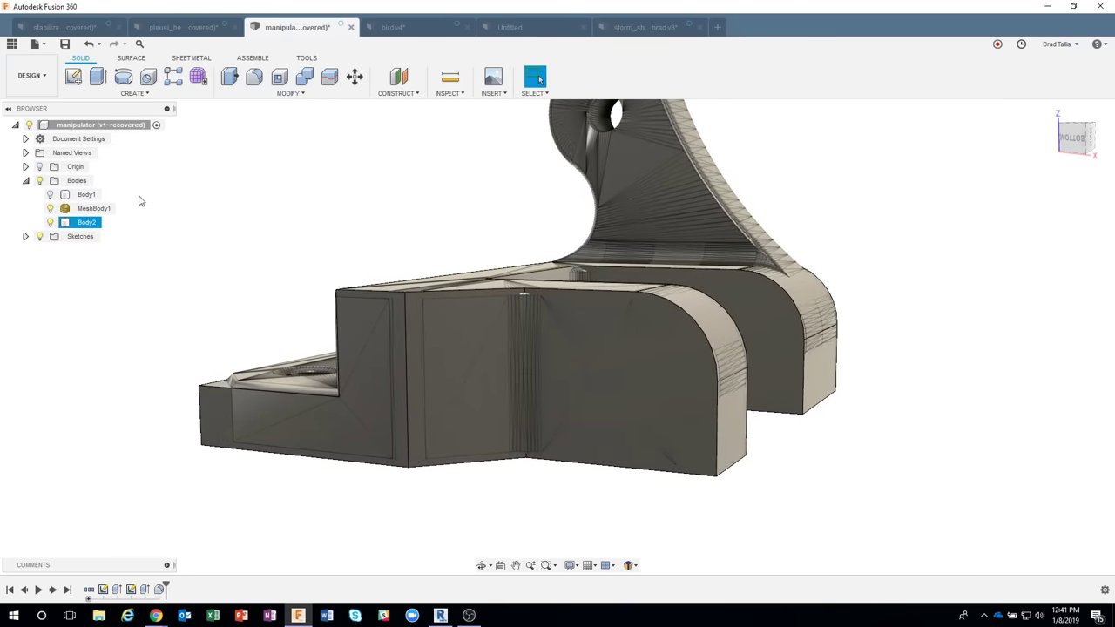
click(49, 222)
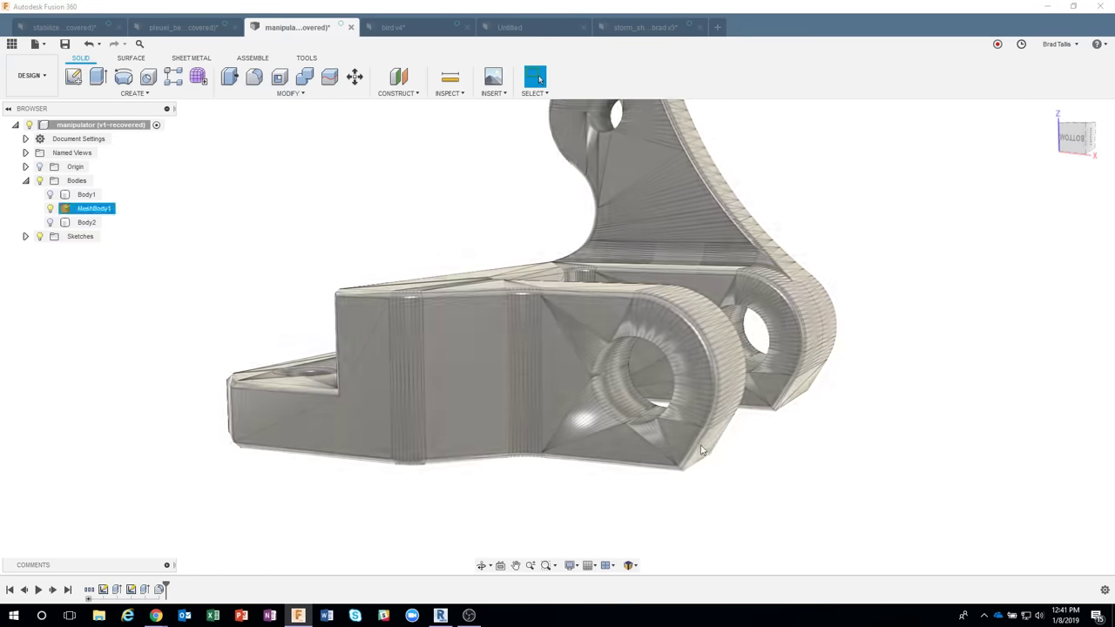
click(86, 222)
click(50, 222)
shift+middle_drag(865, 495, 817, 469)
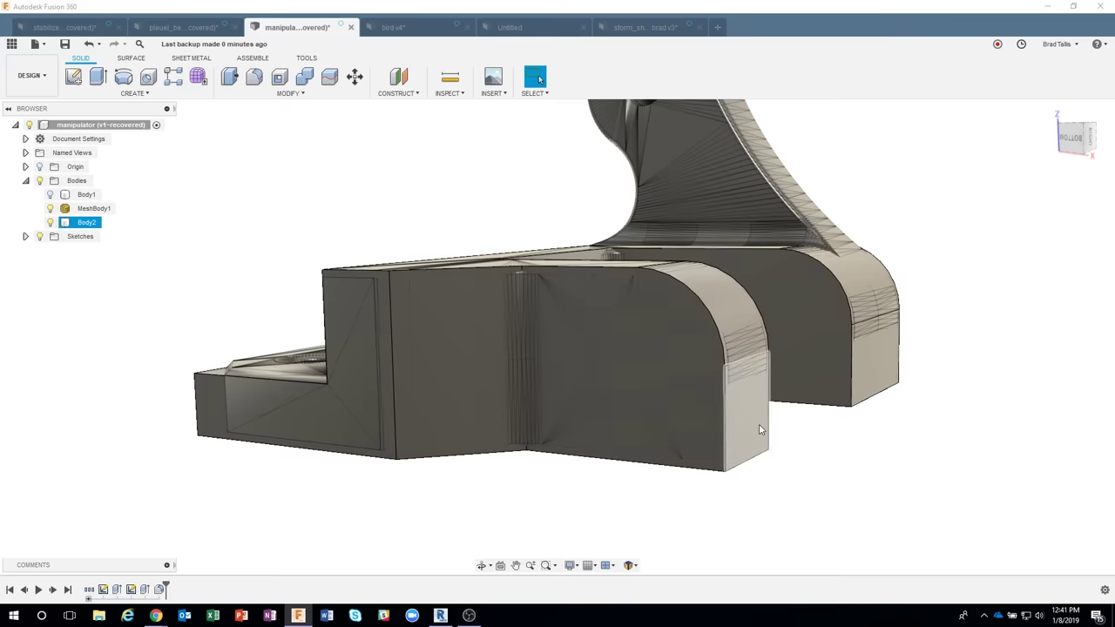
Start moving the flat end face of the near fork arm and set the pivot at the fillet arc's centre.
click(757, 427)
right_click(757, 425)
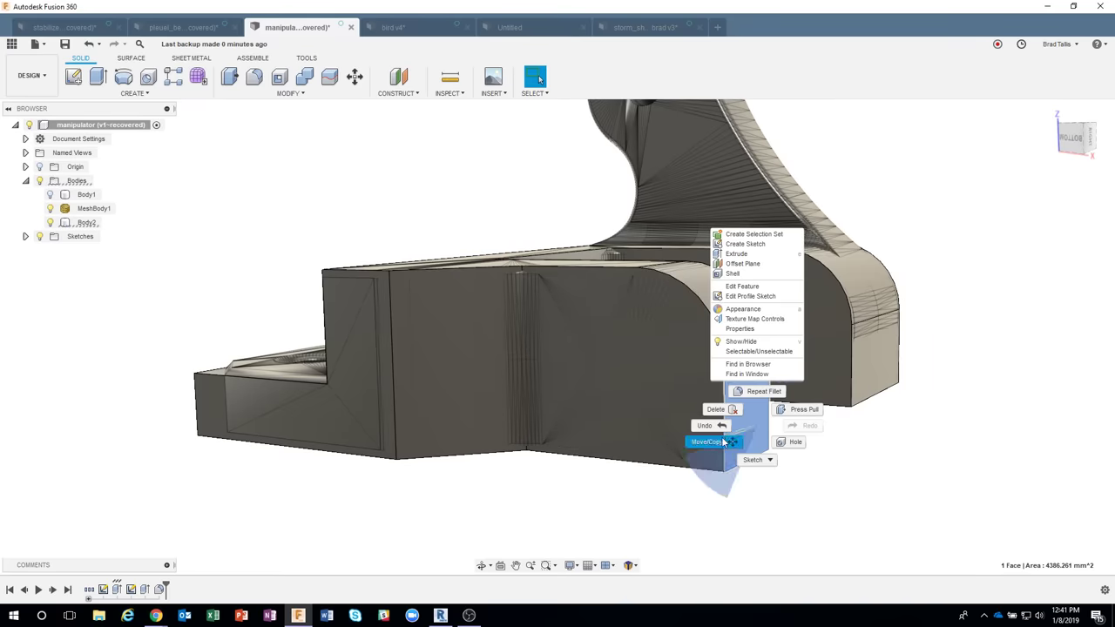
click(723, 441)
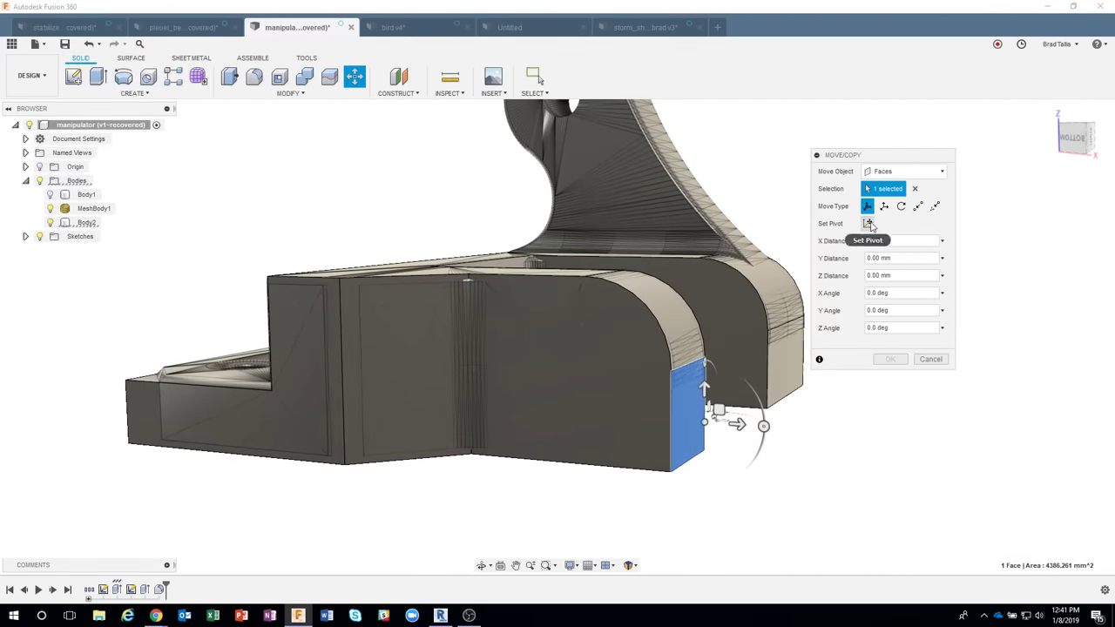
click(868, 224)
click(650, 307)
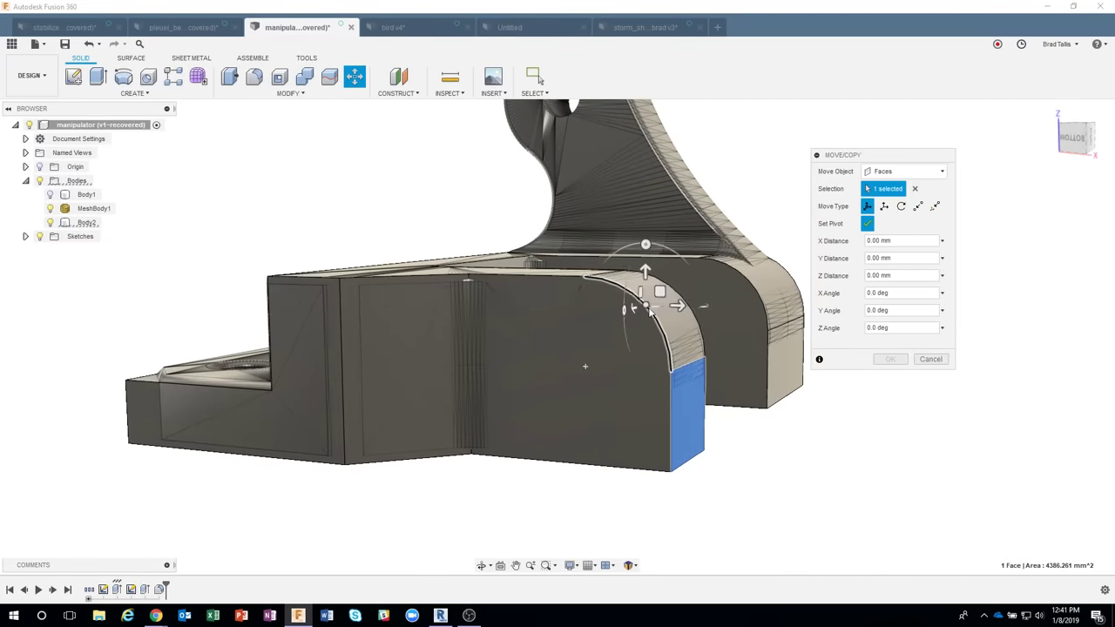
click(650, 311)
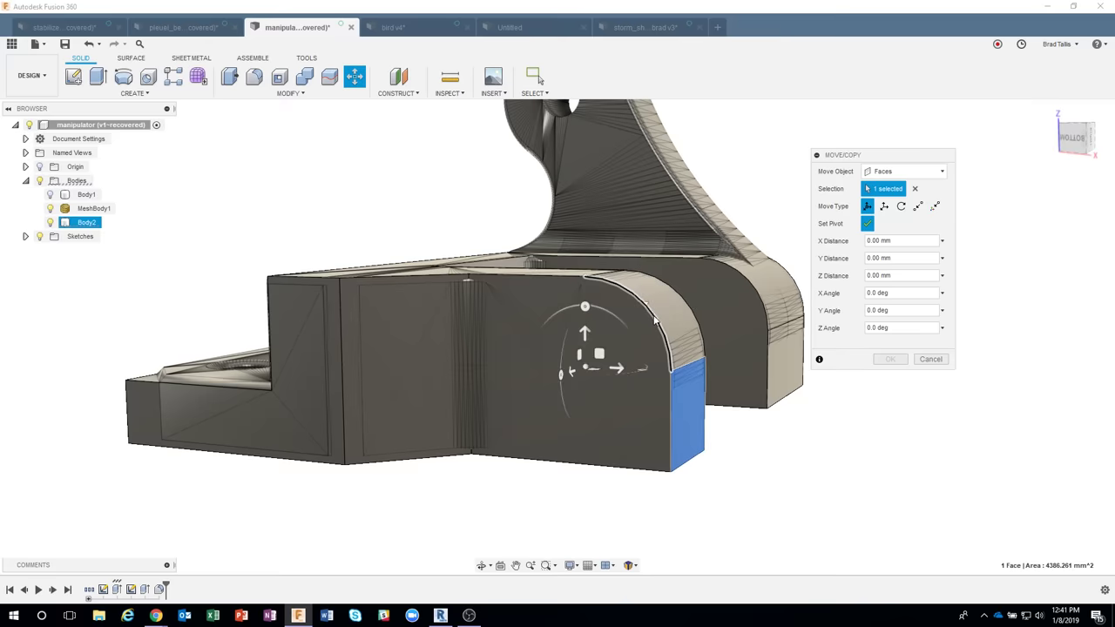
click(862, 228)
Rotate the flat end faces of both fork arms together by -30 degrees about the Z angle.
drag(584, 306, 601, 309)
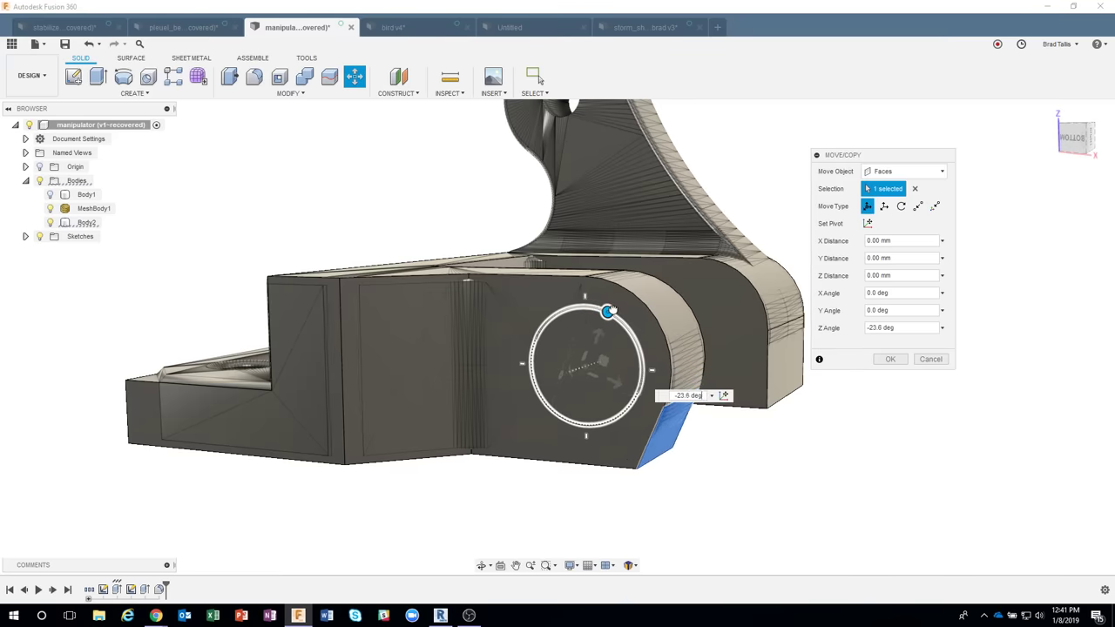
drag(611, 312, 616, 314)
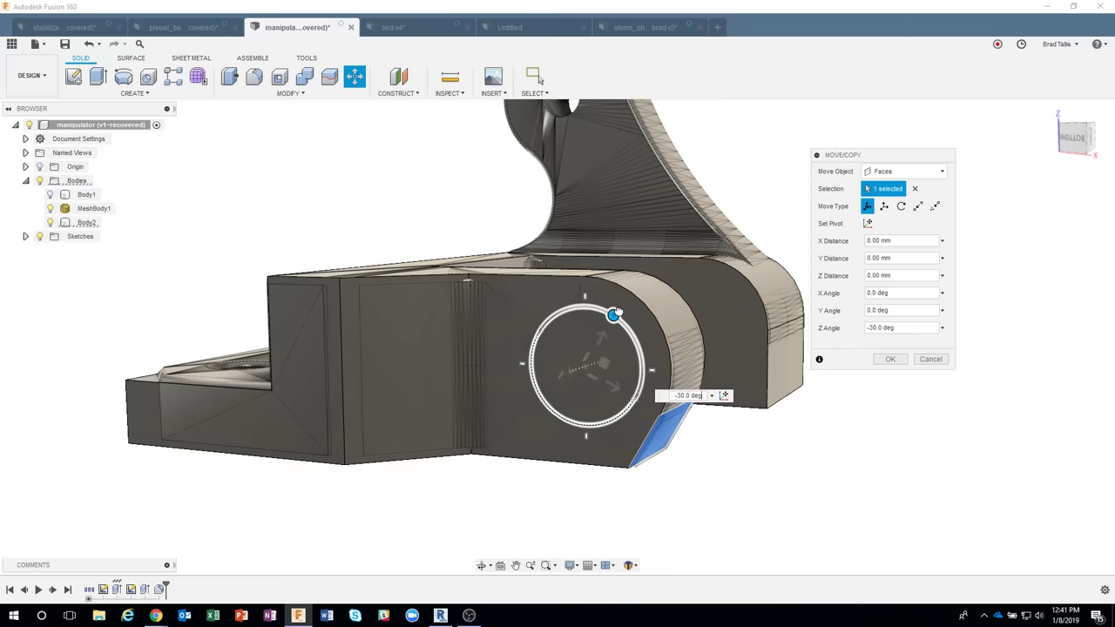
shift+middle_drag(804, 316, 831, 381)
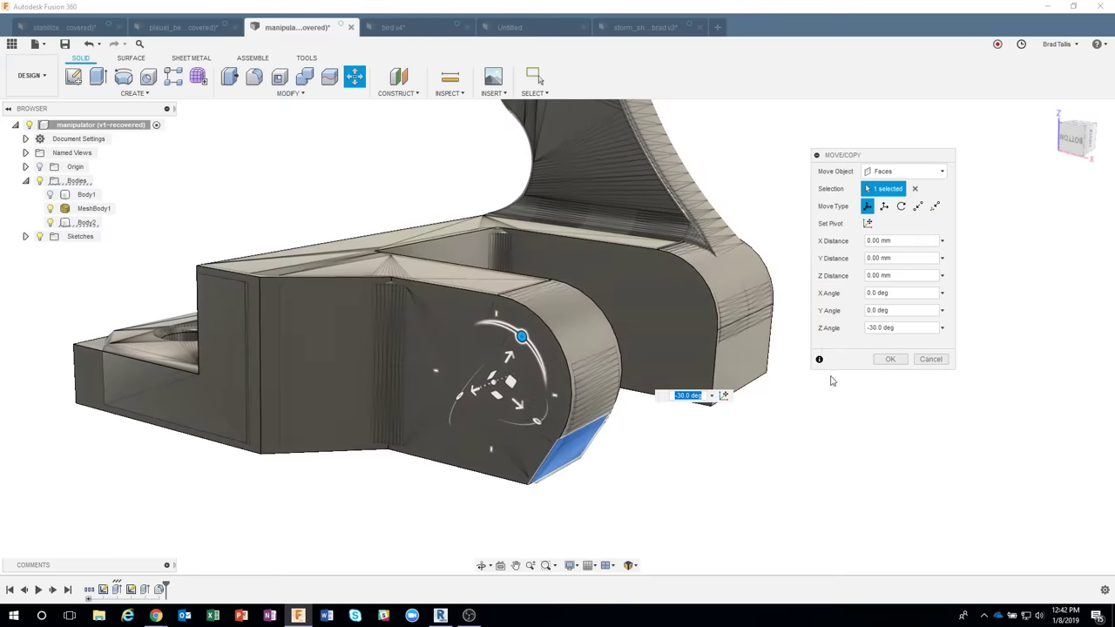
click(752, 363)
shift+middle_drag(781, 518, 844, 388)
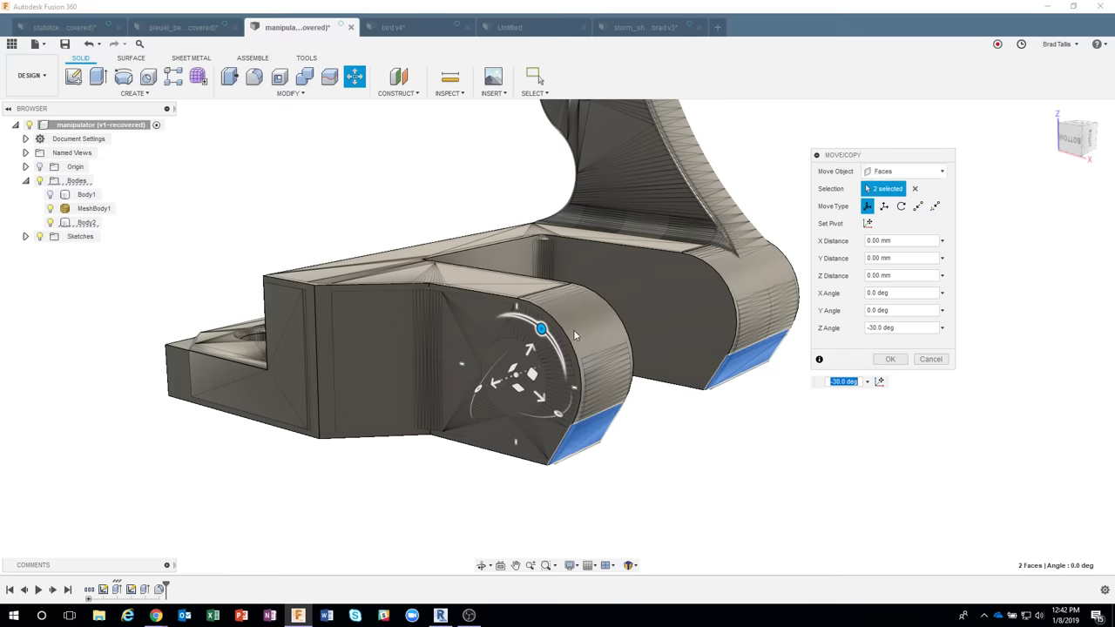
click(890, 359)
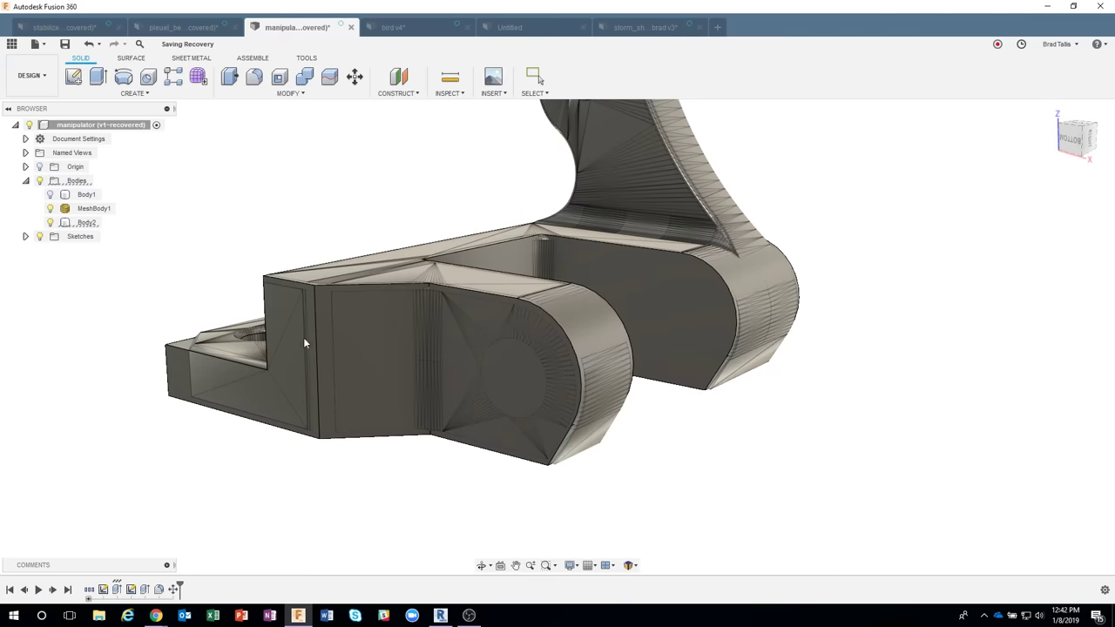
On the fork arm's outer side face, sketch a 60 mm diameter circle at the origin, matching the mesh's hole with the solid hidden.
mouse_move(334, 330)
shift+middle_down()
mouse_move(371, 319)
mouse_move(478, 343)
mouse_move(564, 372)
mouse_move(609, 406)
shift+middle_up()
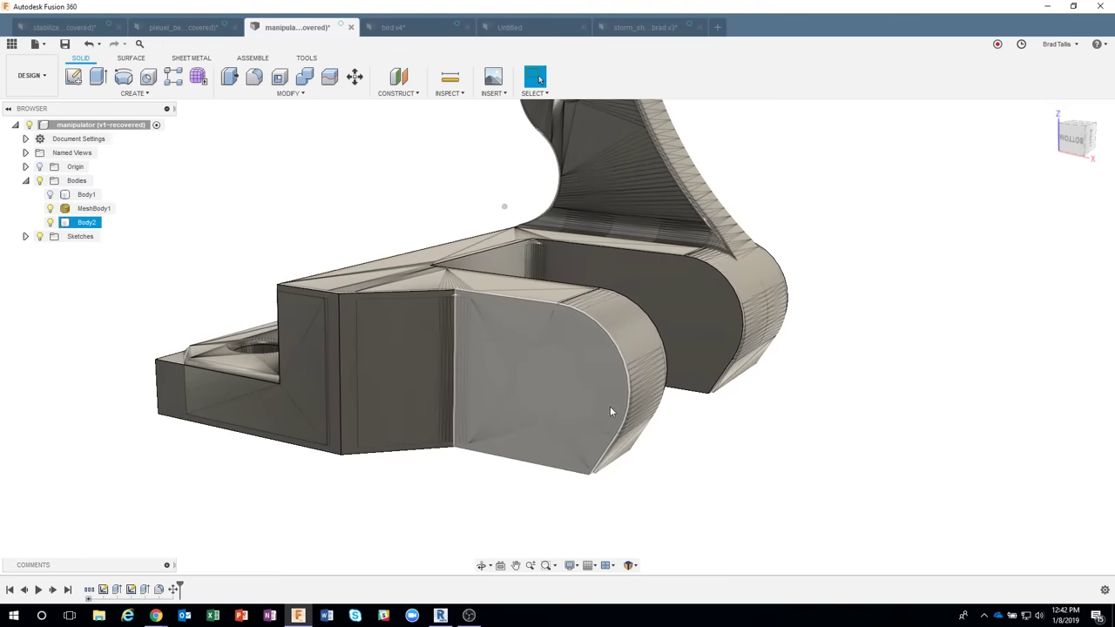
right_click(571, 374)
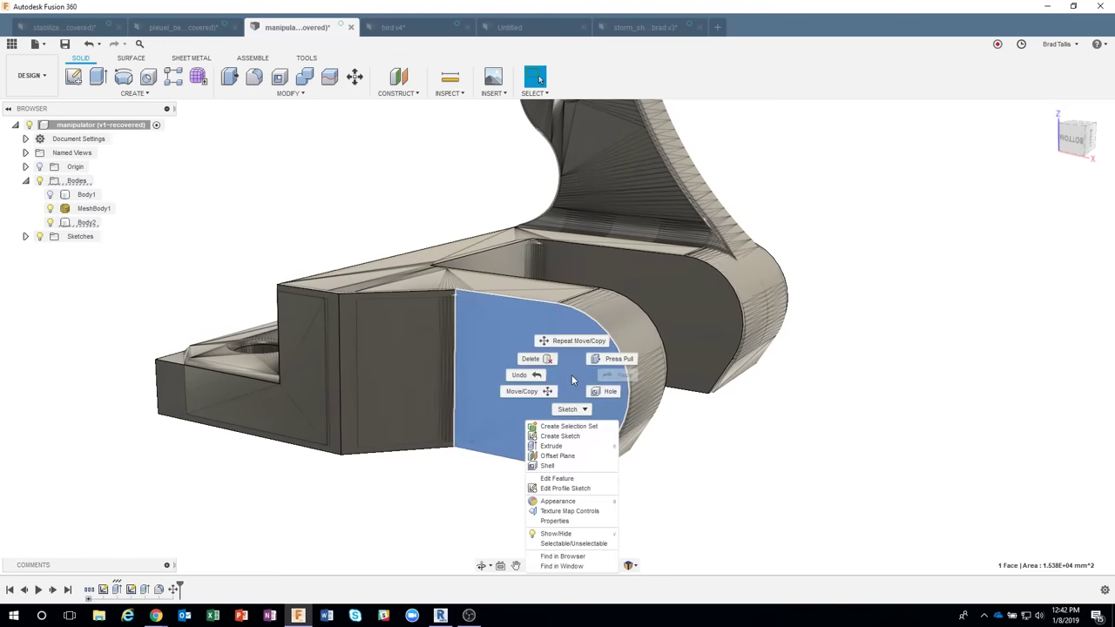
click(560, 435)
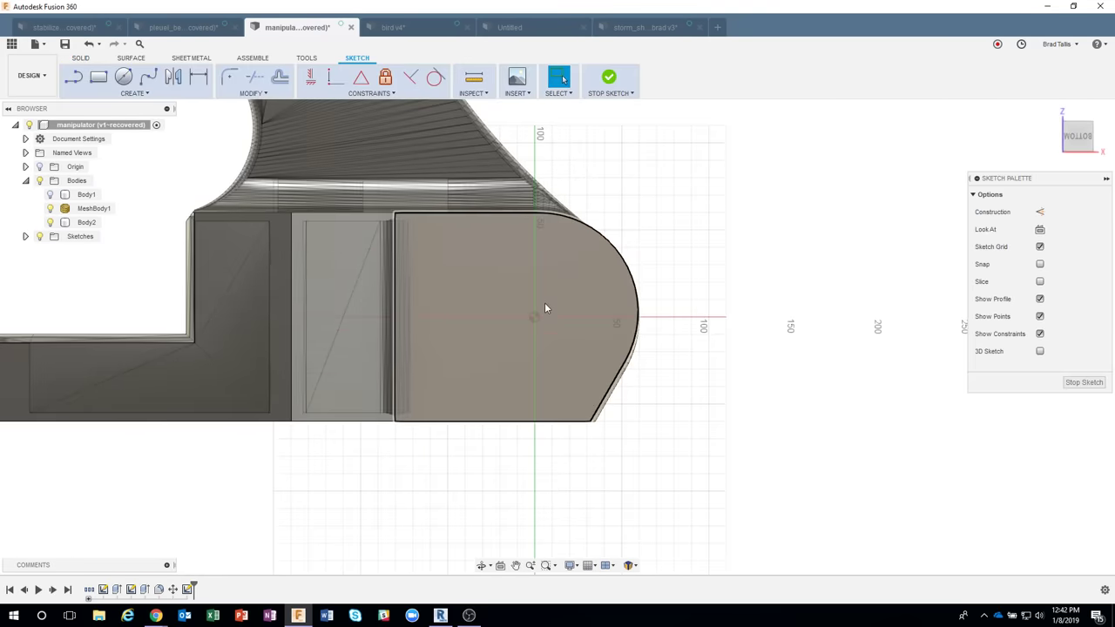
click(49, 208)
scroll(640, 306, up, 2)
scroll(640, 307, up, 2)
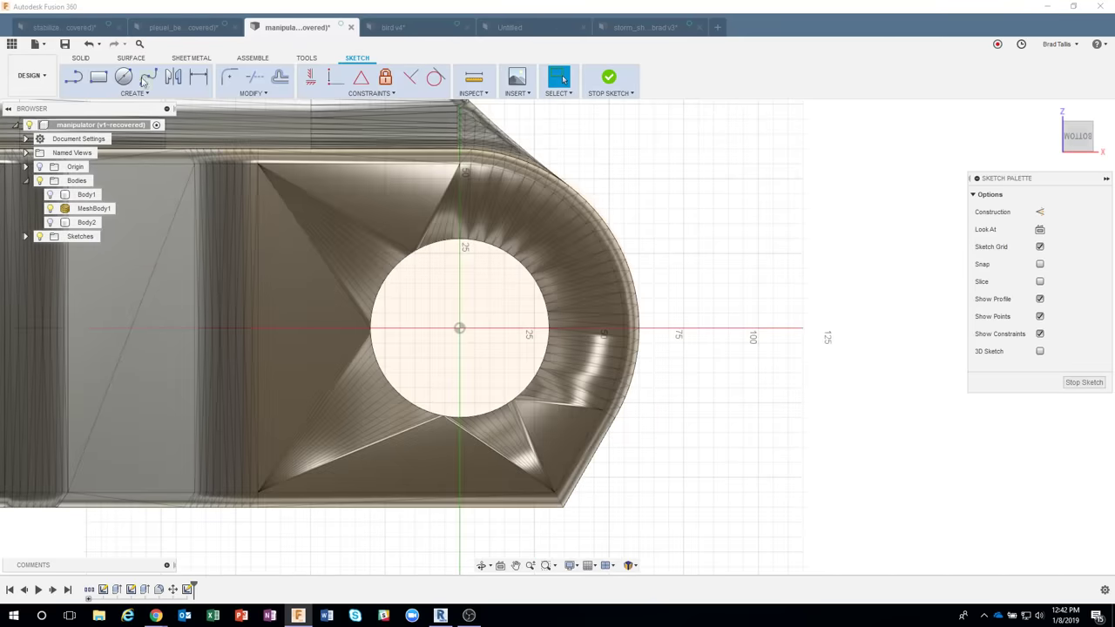
key(c)
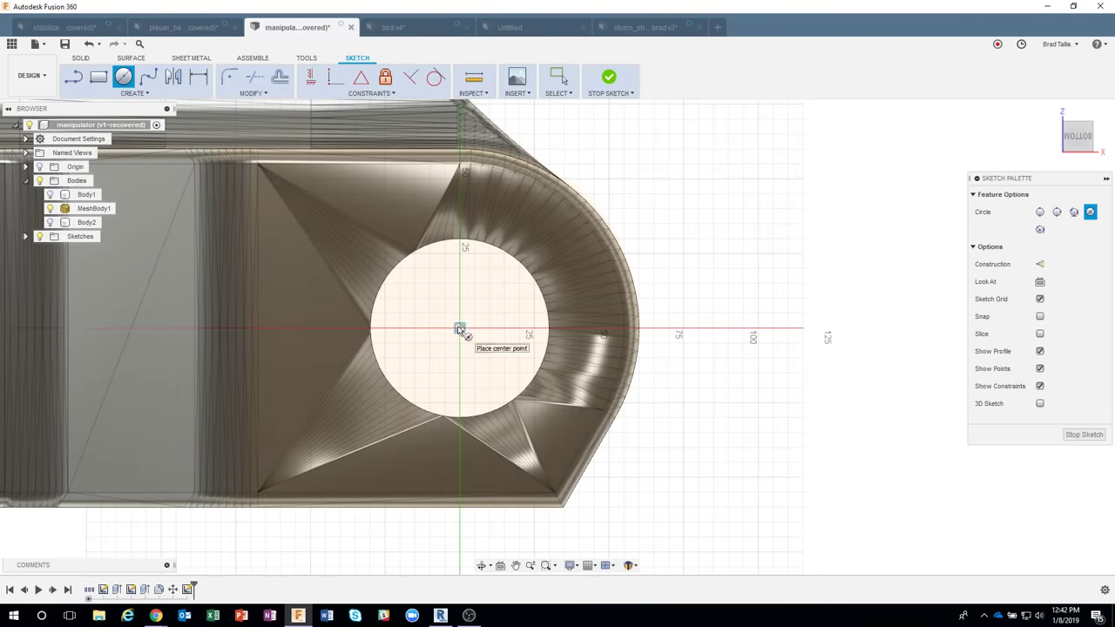
click(459, 328)
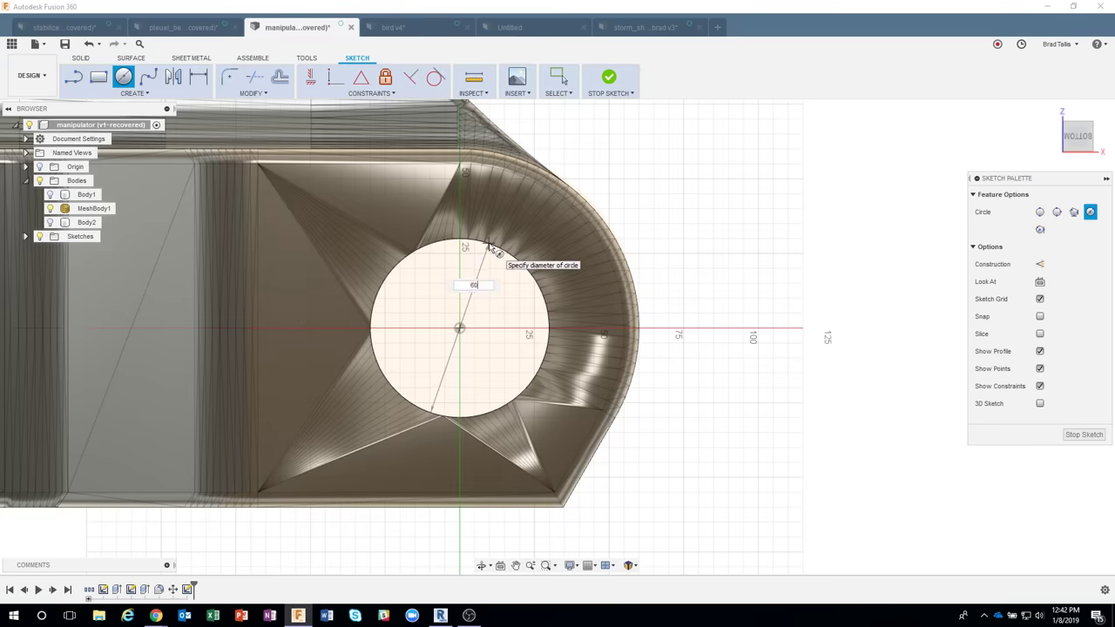
key(Return)
key(Escape)
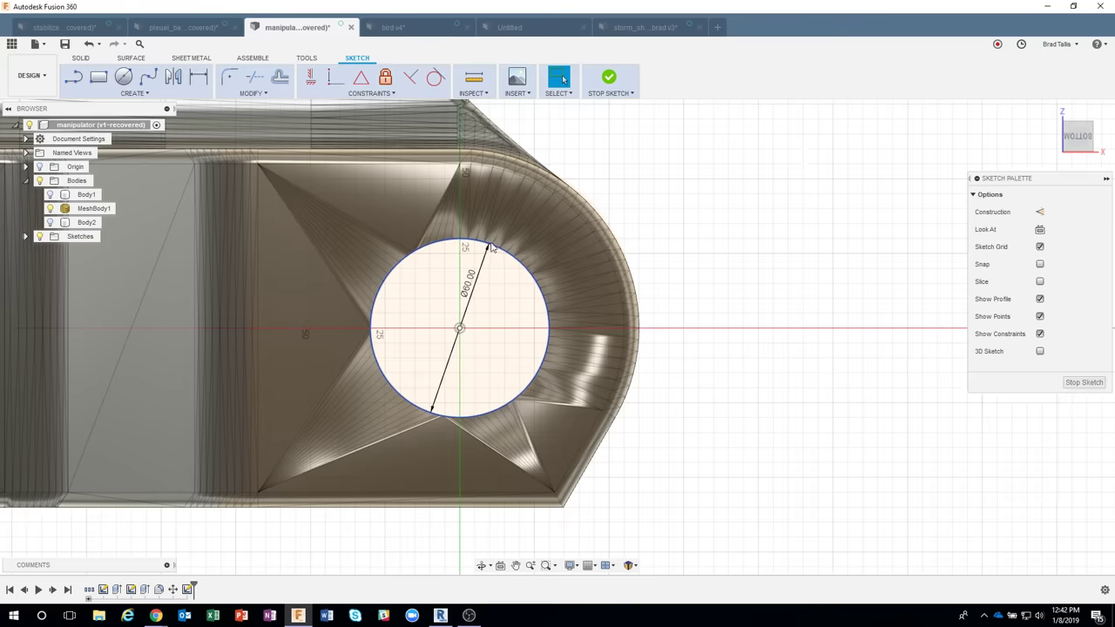
Finish the circle sketch, hide the mesh body and show the solid body.
click(608, 81)
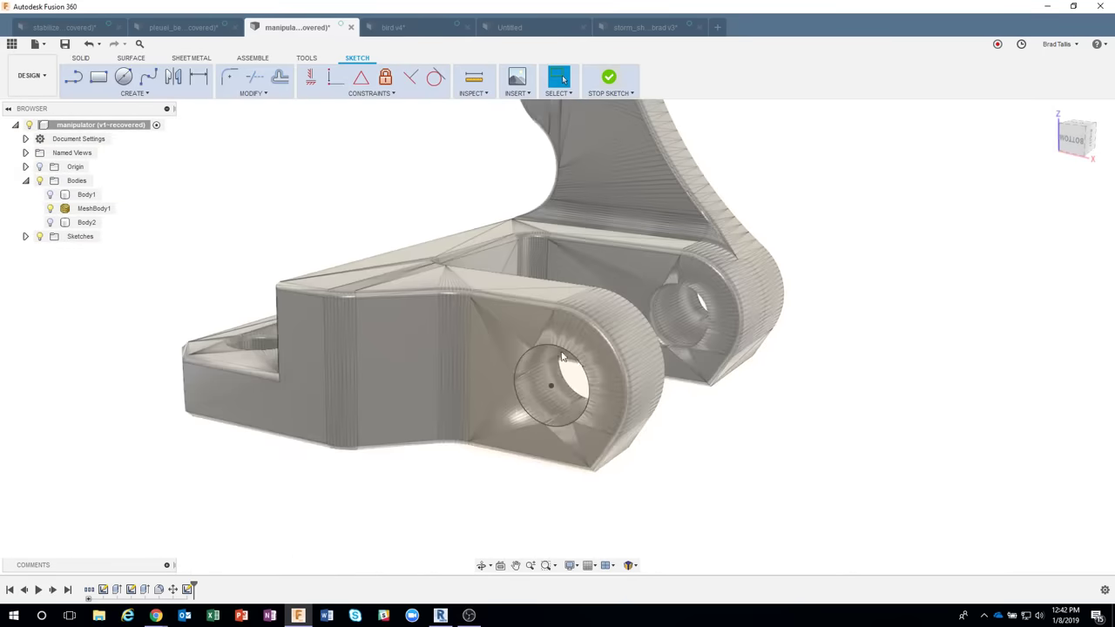
click(64, 209)
click(49, 208)
click(49, 222)
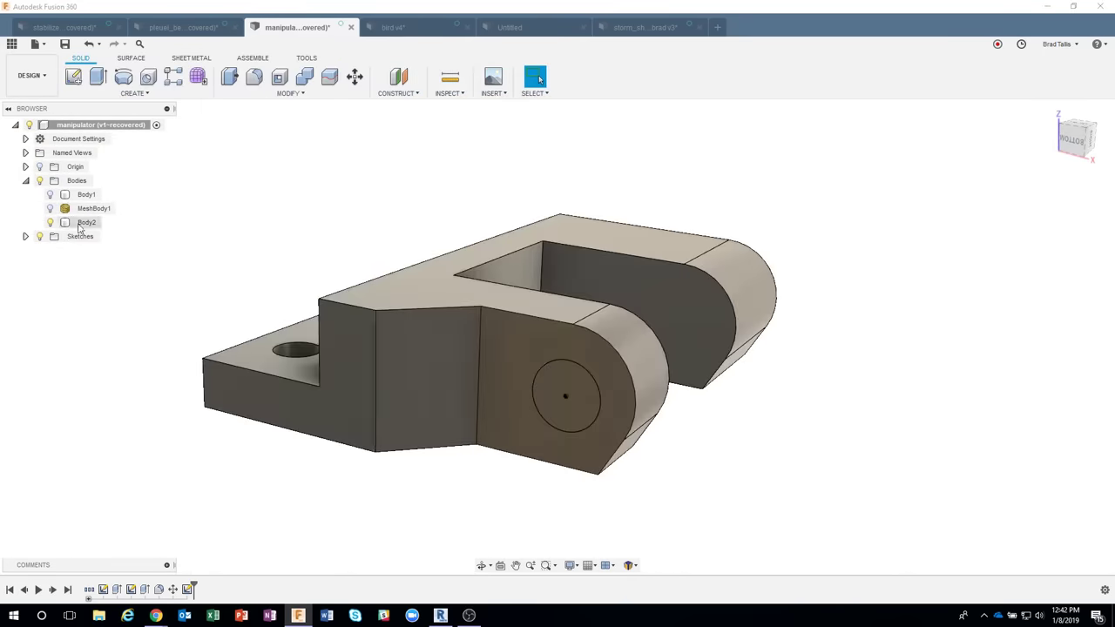
Extrude the circle -370.251 mm as a cut through both fork arms.
right_click(552, 388)
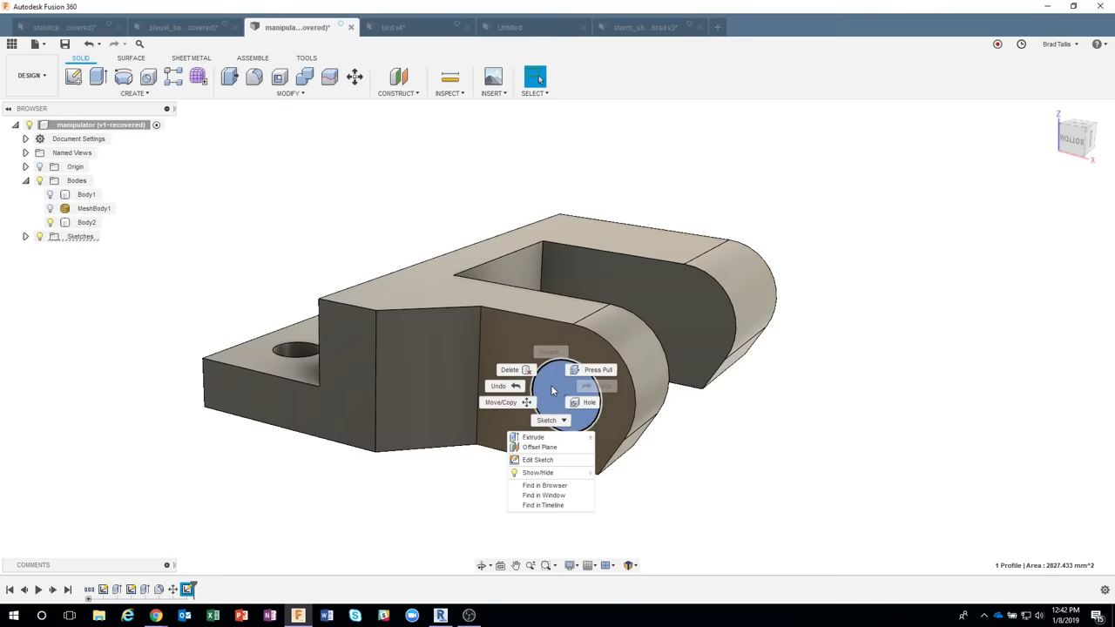
click(533, 438)
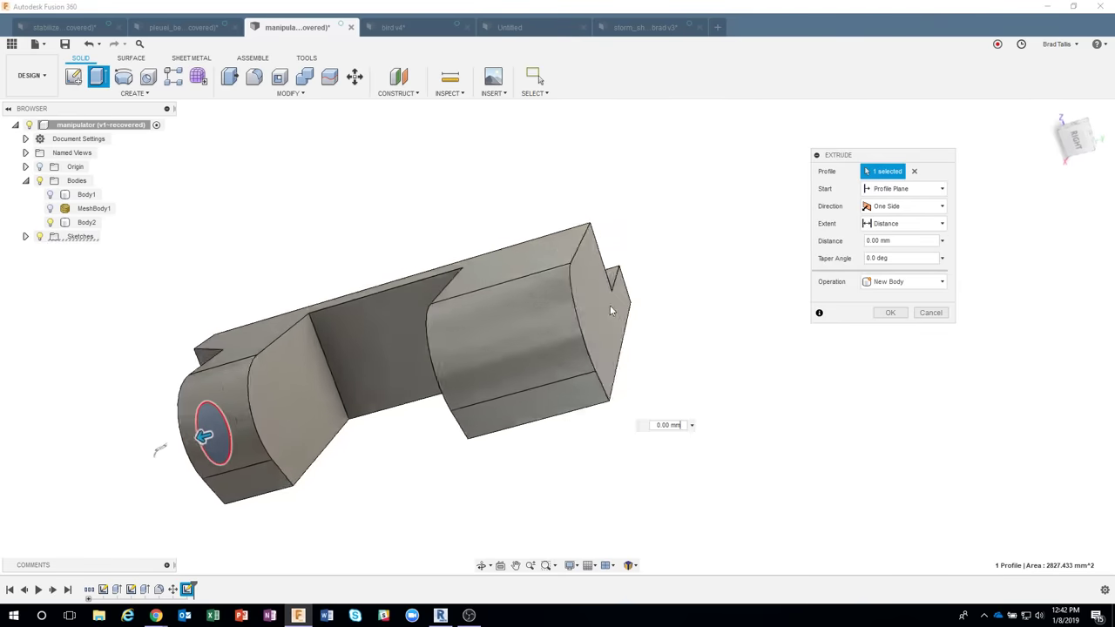
click(553, 306)
shift+middle_drag(758, 405, 936, 379)
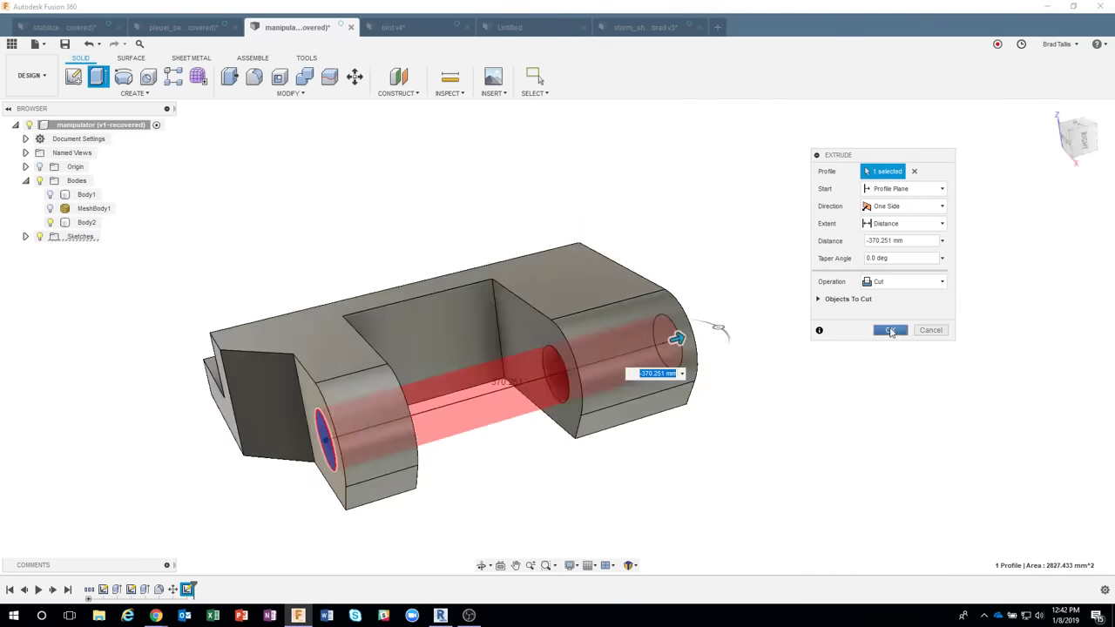
click(891, 331)
Show the mesh body, check its upright lug with the solid hidden, and show the solid again.
shift+middle_drag(891, 421, 640, 347)
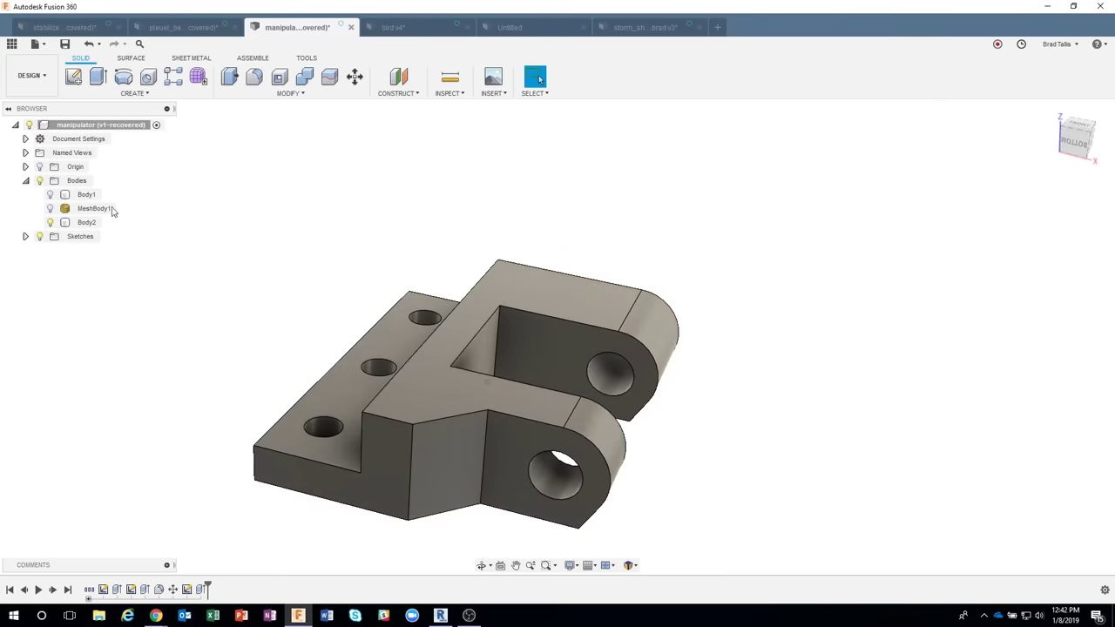
click(50, 208)
shift+middle_drag(341, 226, 523, 287)
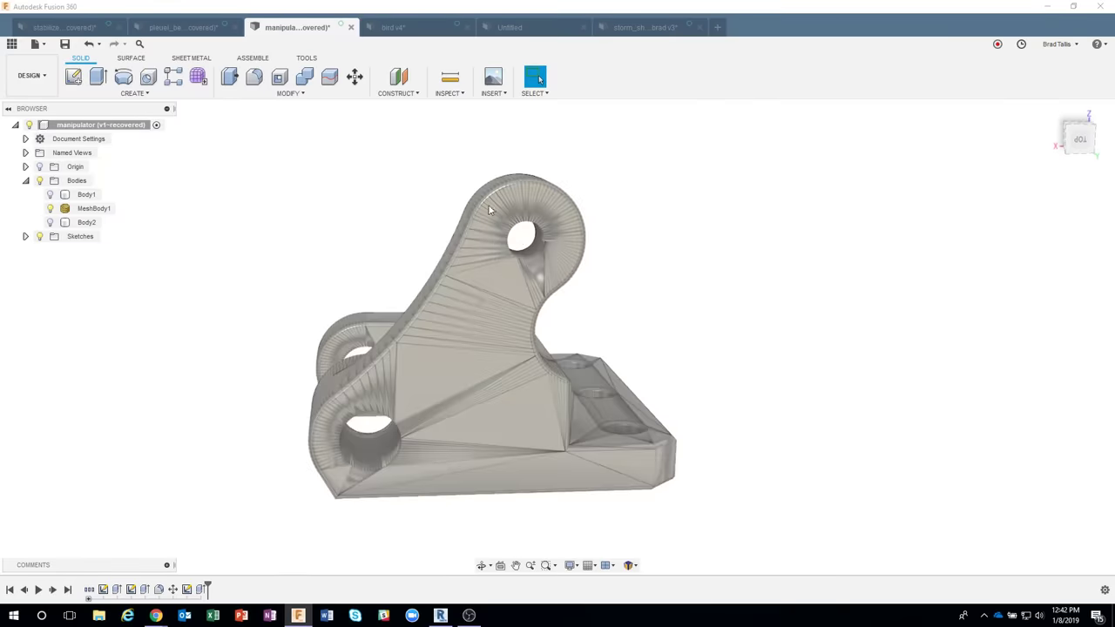
click(416, 377)
click(546, 176)
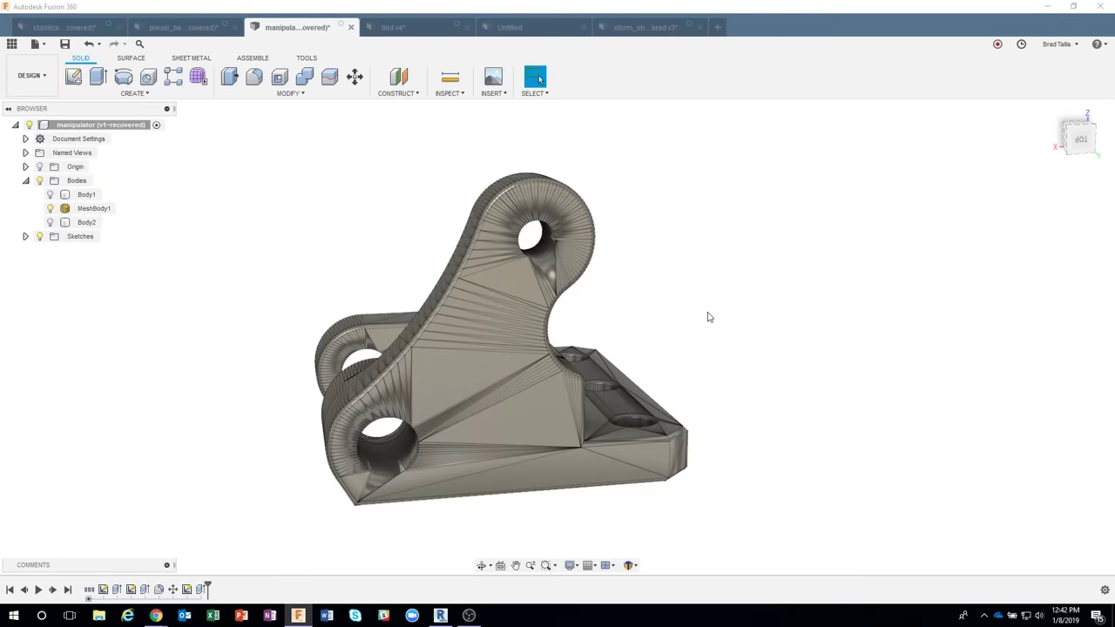
click(51, 222)
Create a sketch on the solid's large side face below the upright lug, oriented with the lug pointing up.
scroll(488, 423, up, 1)
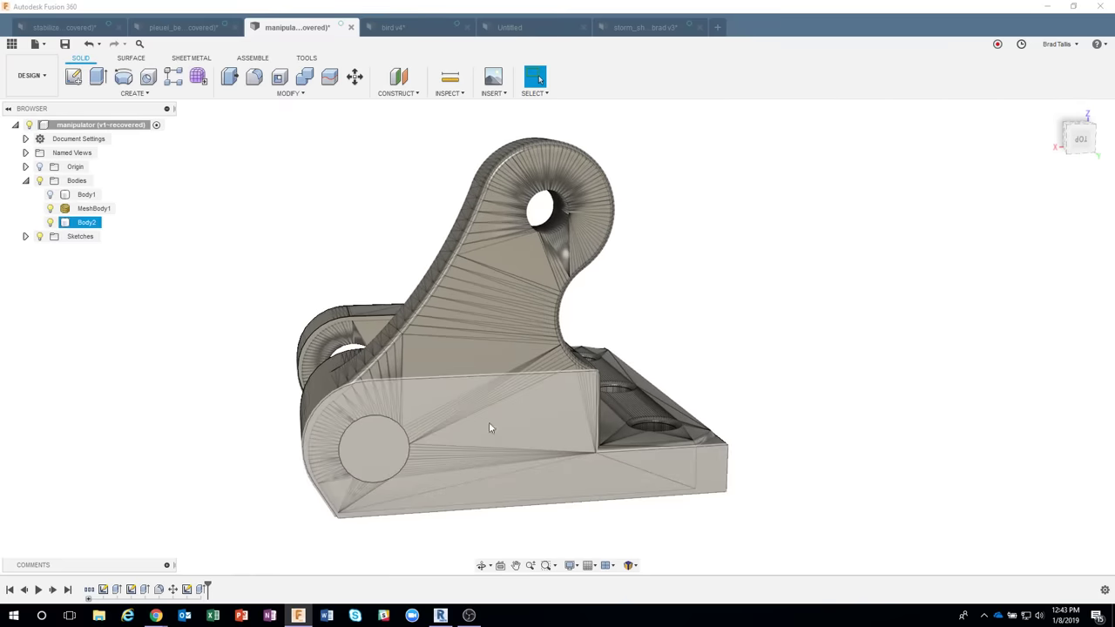
right_click(434, 399)
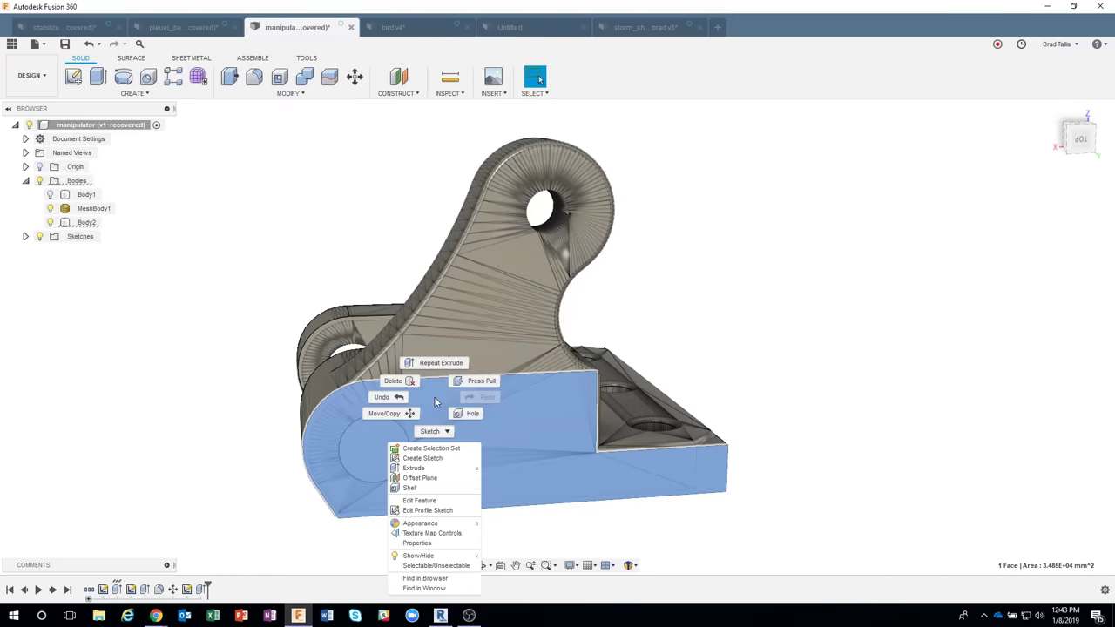
click(430, 454)
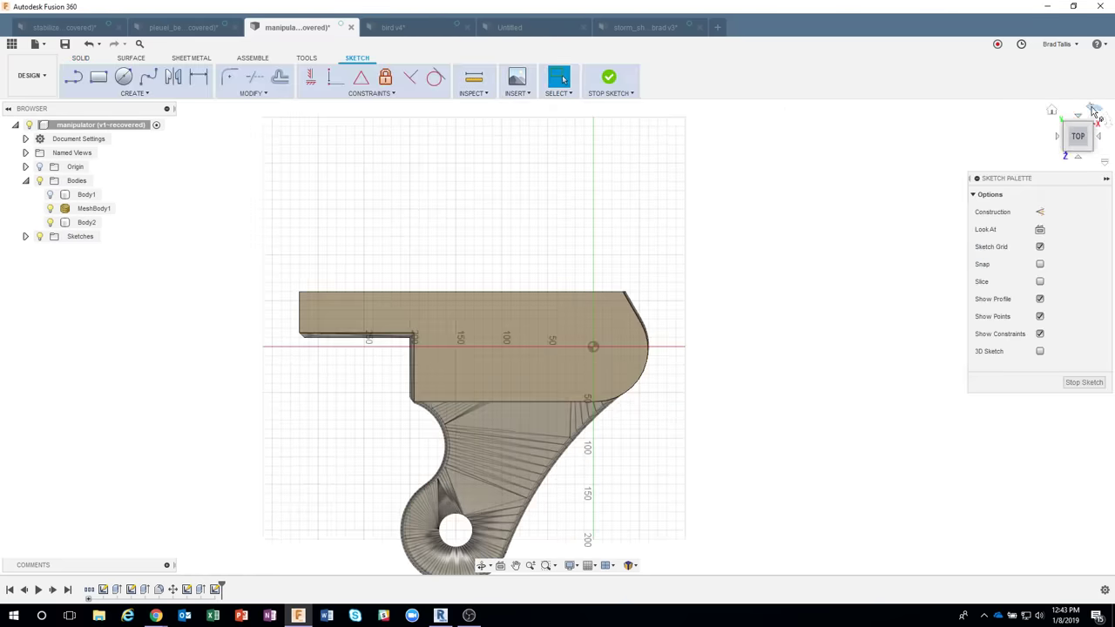
click(1096, 112)
click(1095, 111)
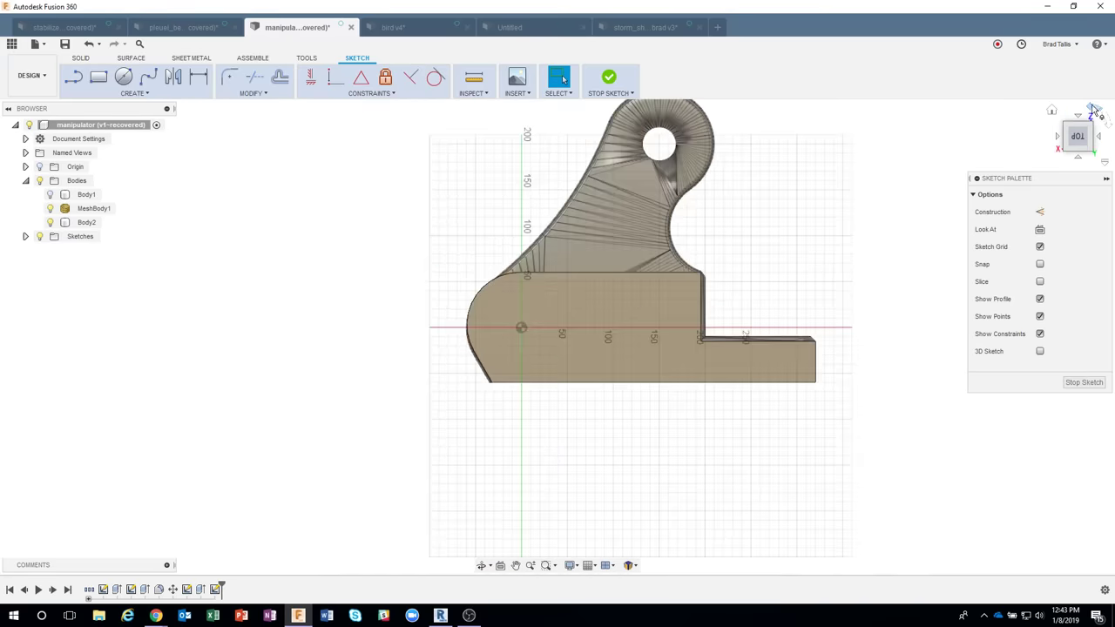
middle_drag(820, 166, 719, 270)
scroll(671, 285, up, 2)
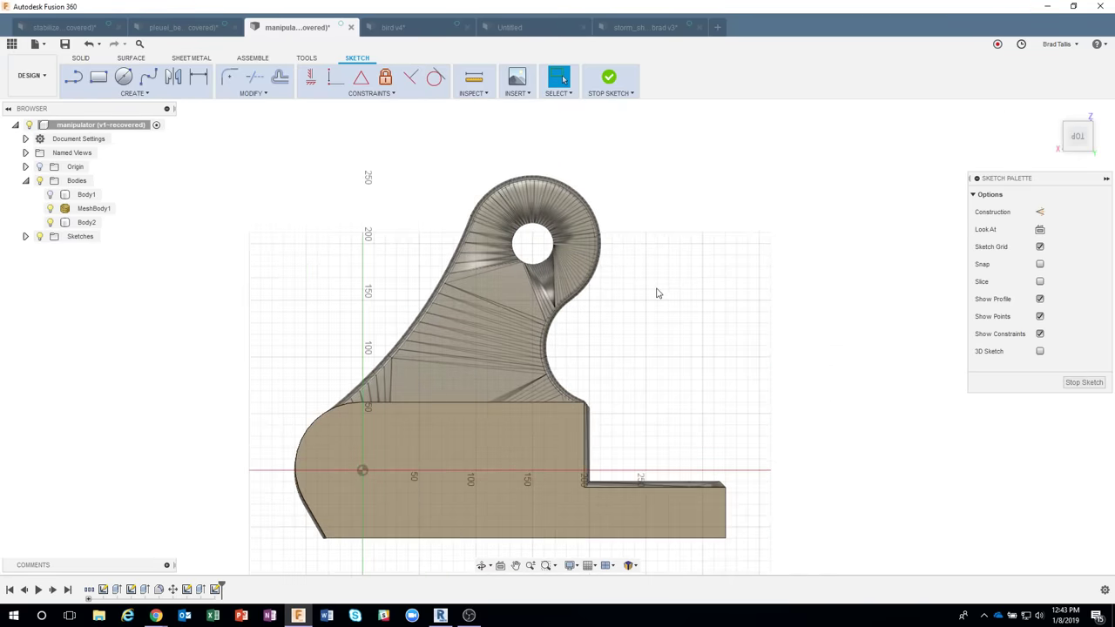
scroll(657, 293, up, 2)
middle_drag(641, 308, 654, 325)
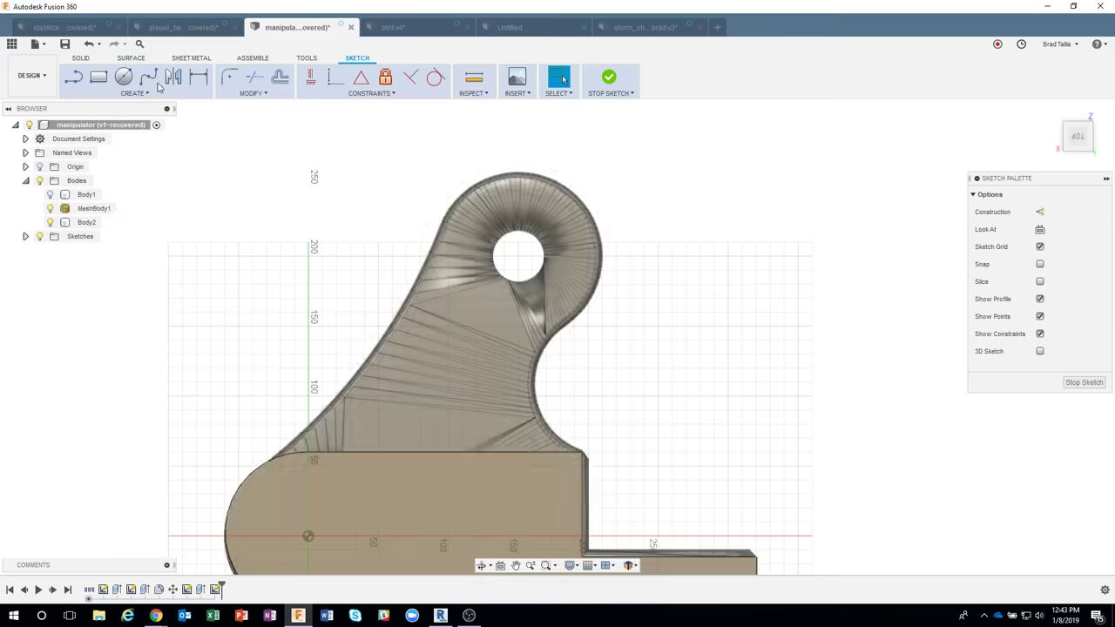
Draw a 120 mm diameter circle centred on the lug's hole, matching the lug's rounded outer edge.
click(123, 77)
scroll(513, 252, up, 2)
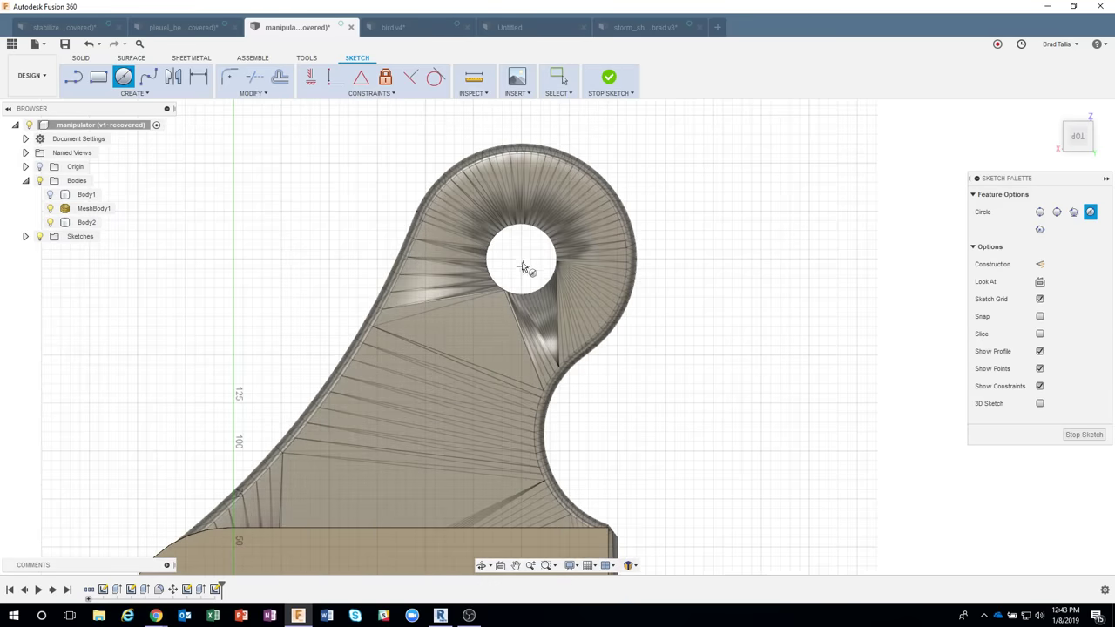
click(521, 259)
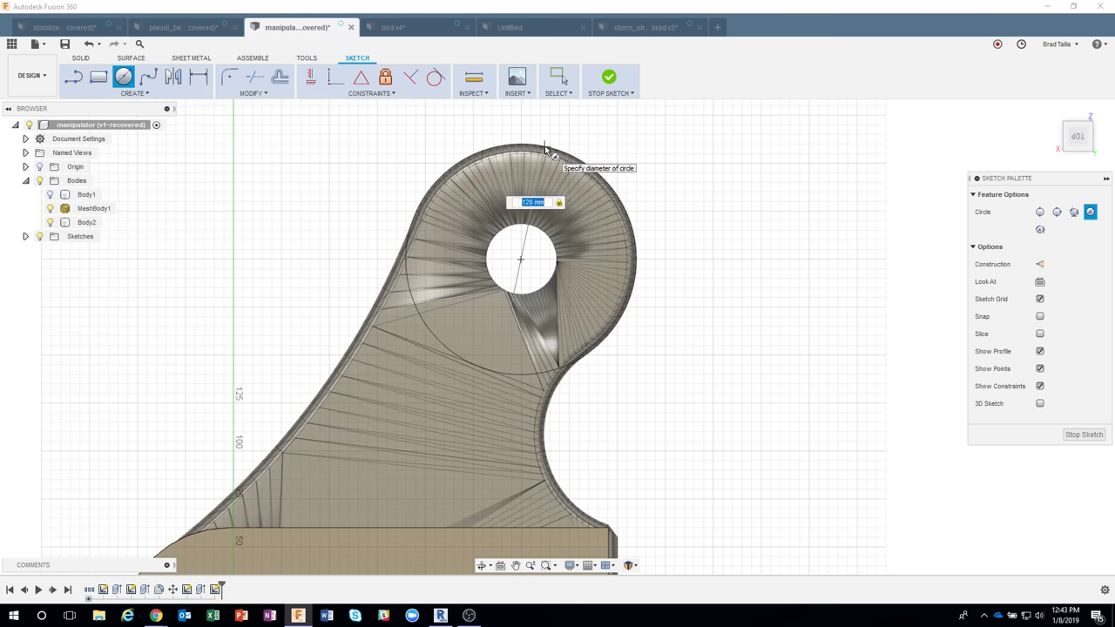
key(Return)
key(Escape)
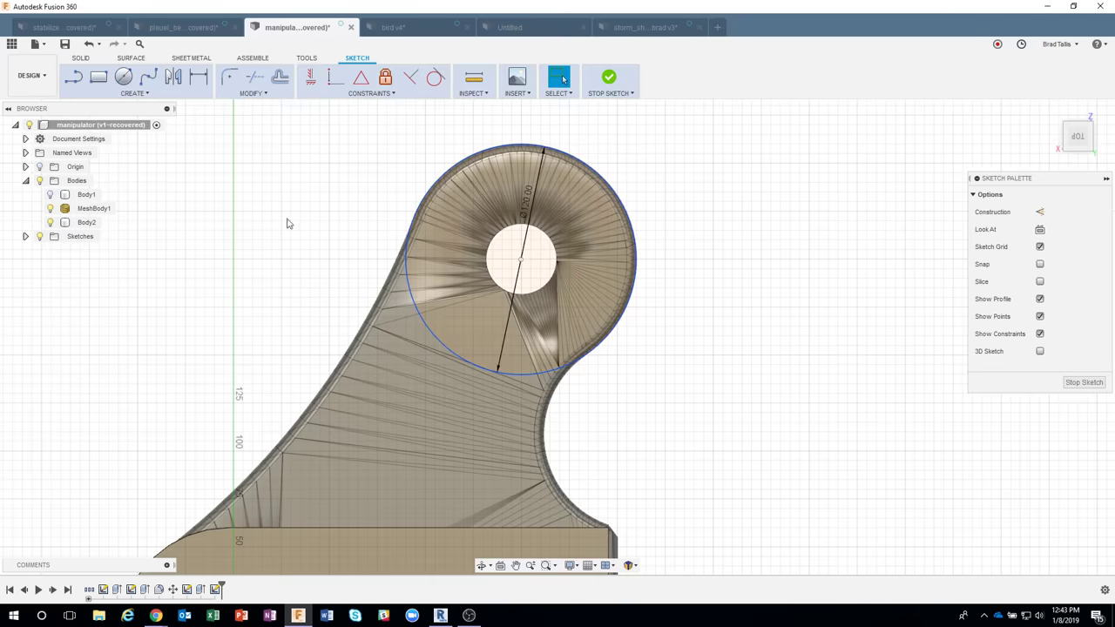
Draw a 37 mm diameter circle for the lug's hole, concentric with the 120 mm circle.
key(c)
right_click(725, 396)
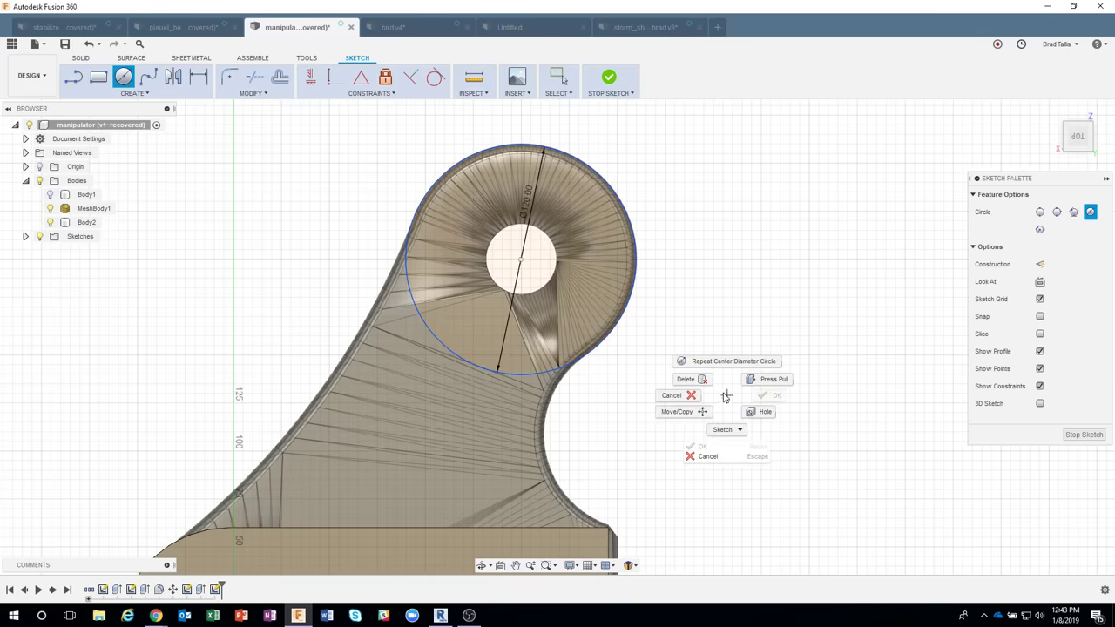
click(730, 362)
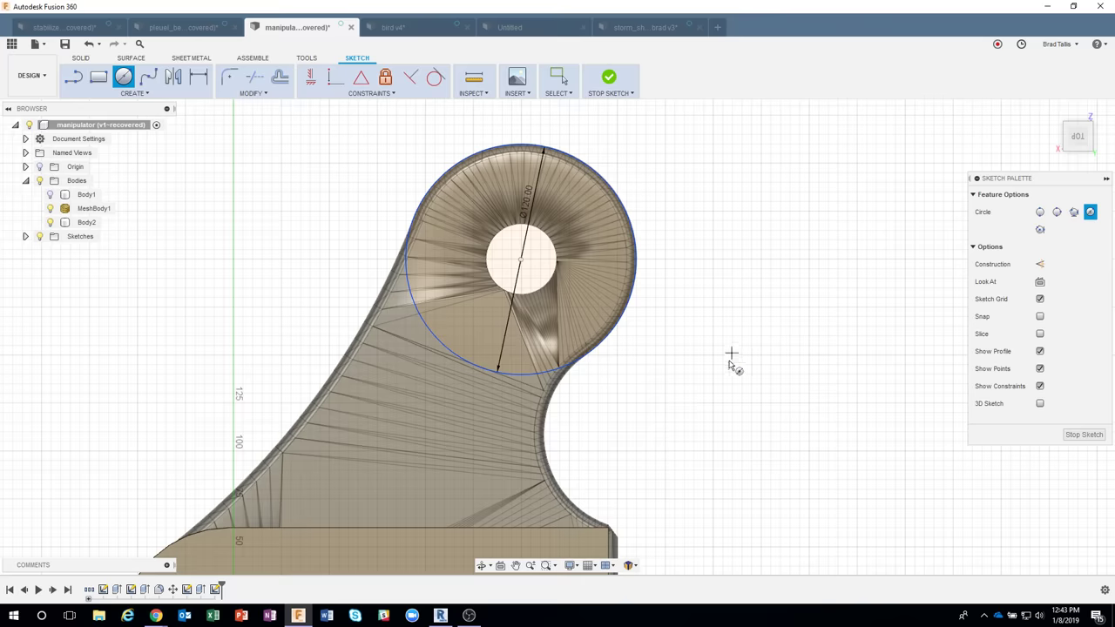
click(520, 261)
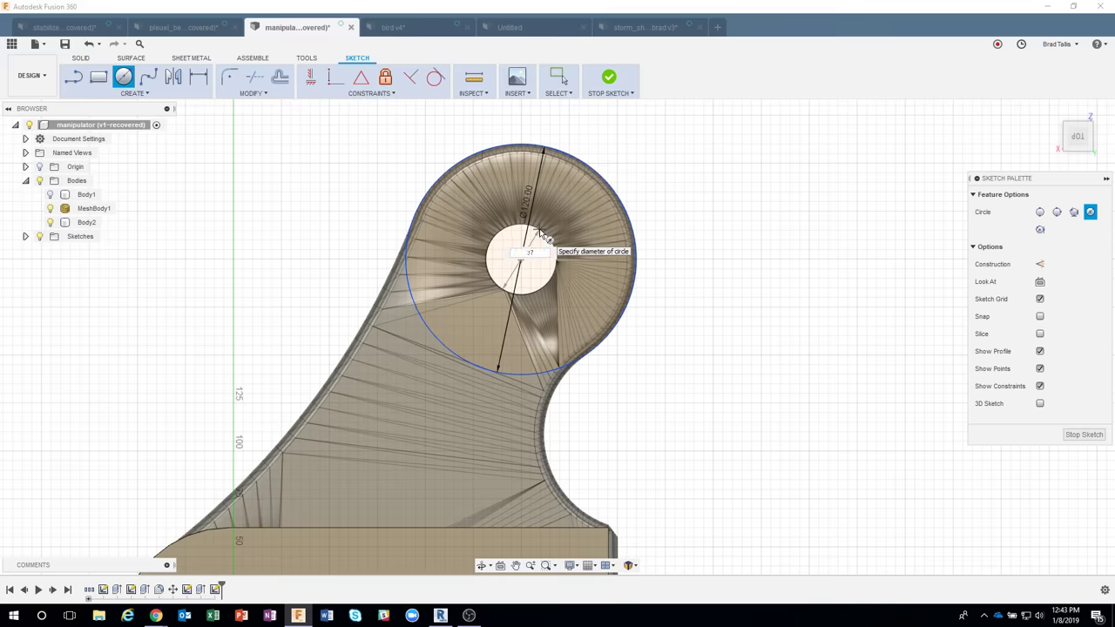
click(541, 233)
click(563, 80)
Draw a three-point arc along the lug's concave edge from the base's upper corner to the 120 mm circle, and hide the mesh body.
scroll(766, 394, down, 3)
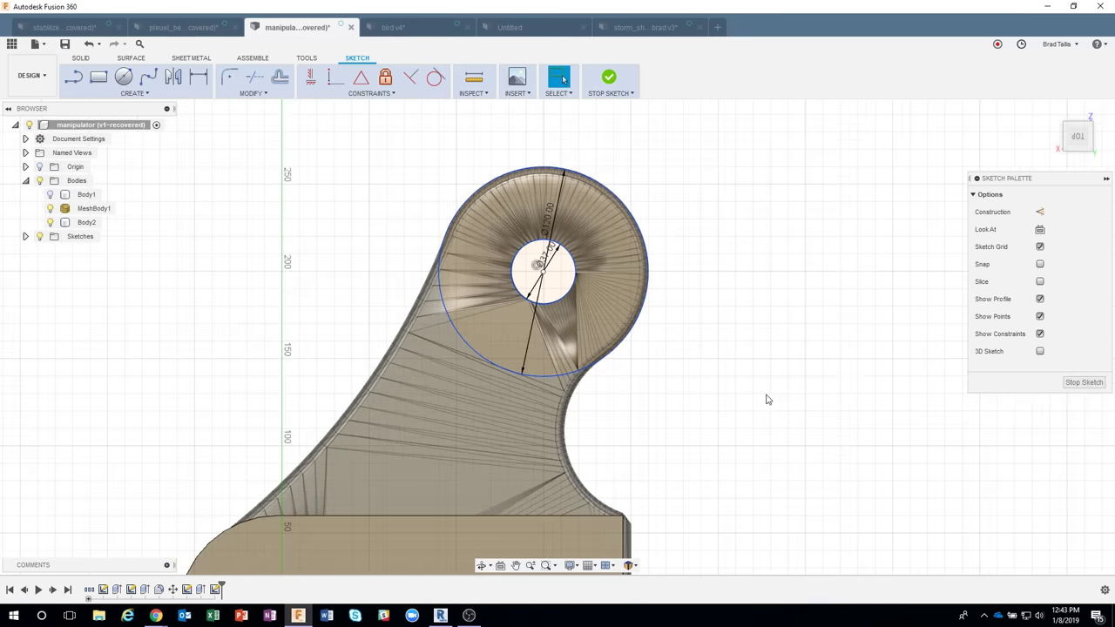
scroll(766, 311, up, 3)
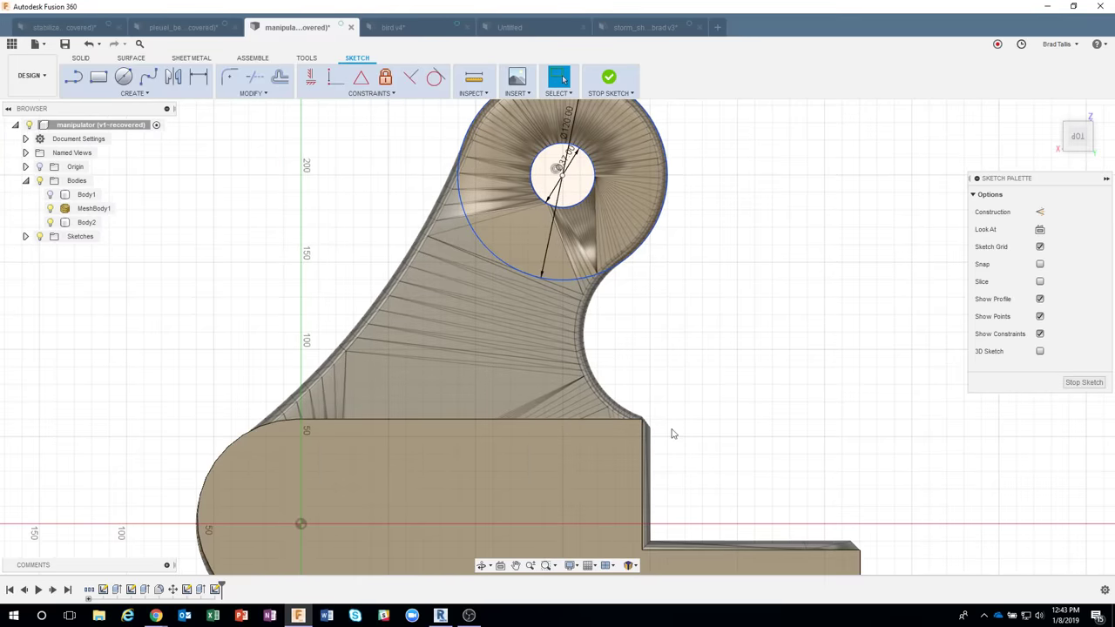
click(141, 94)
mouse_move(111, 185)
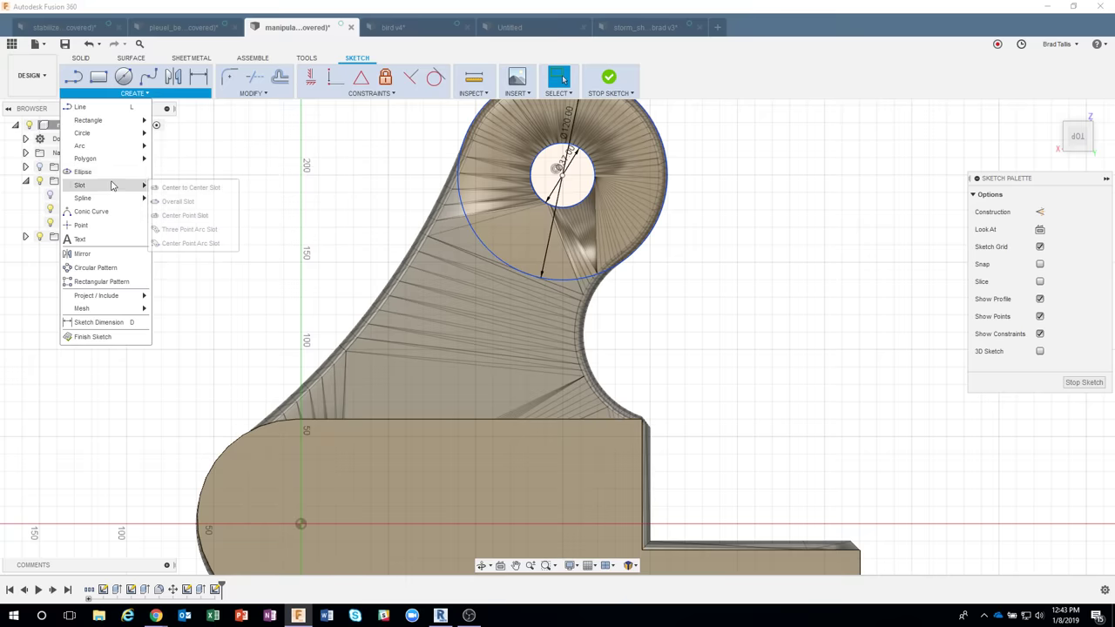
click(161, 152)
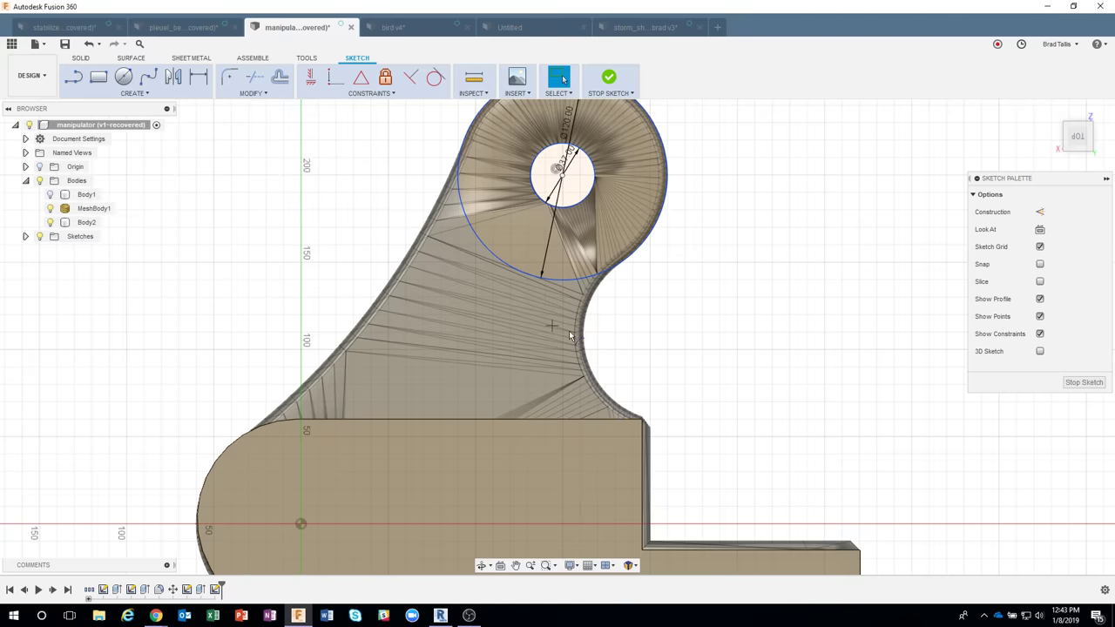
scroll(569, 330, up, 2)
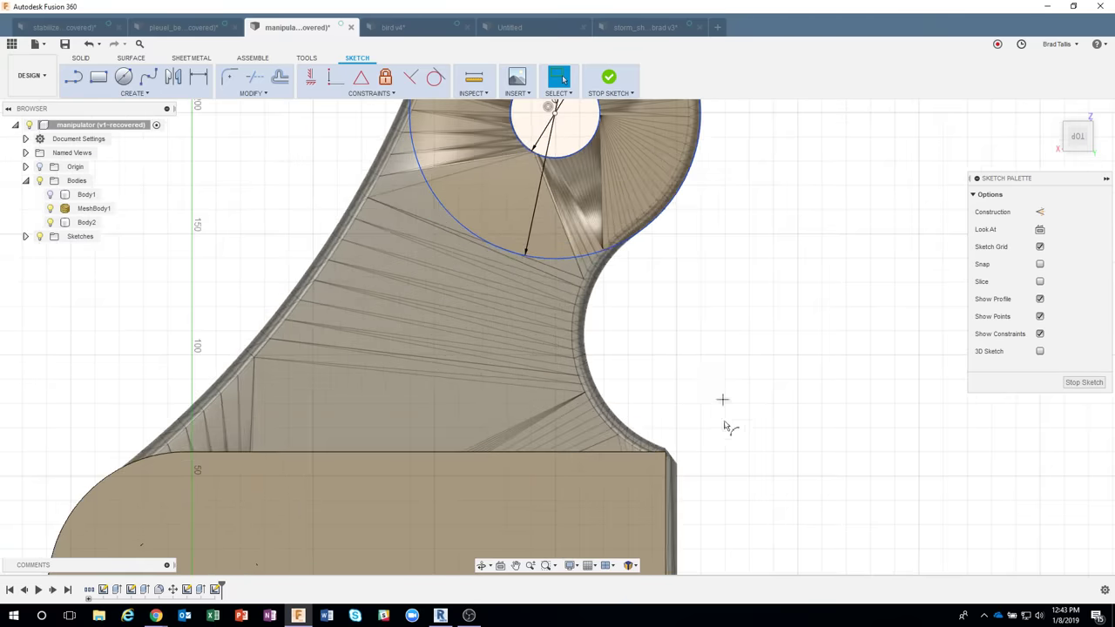
click(664, 454)
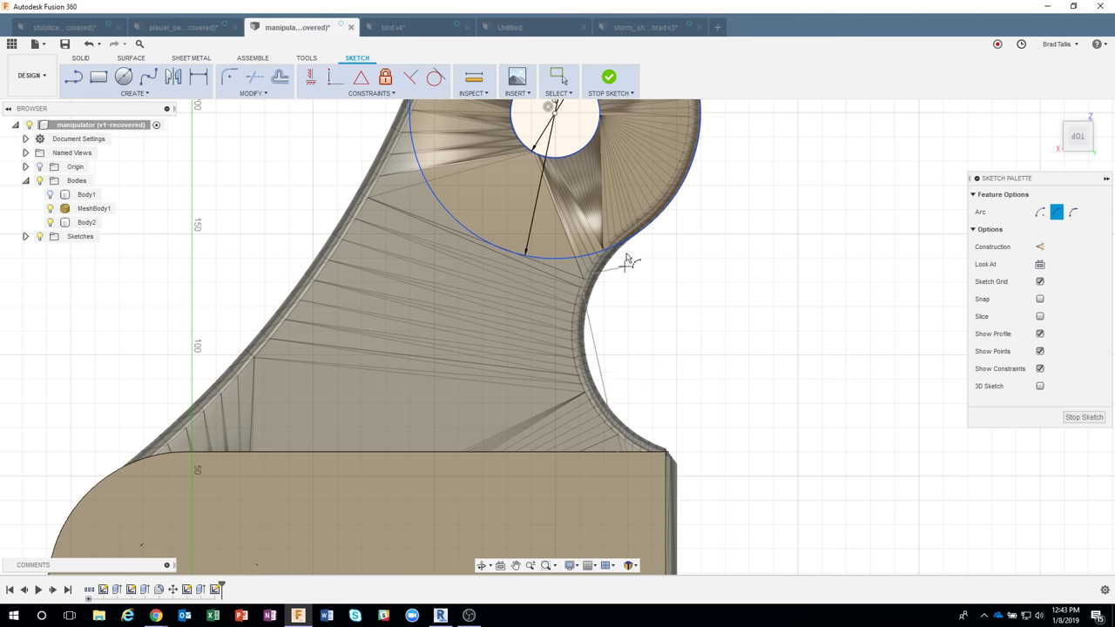
click(651, 226)
click(586, 347)
click(585, 343)
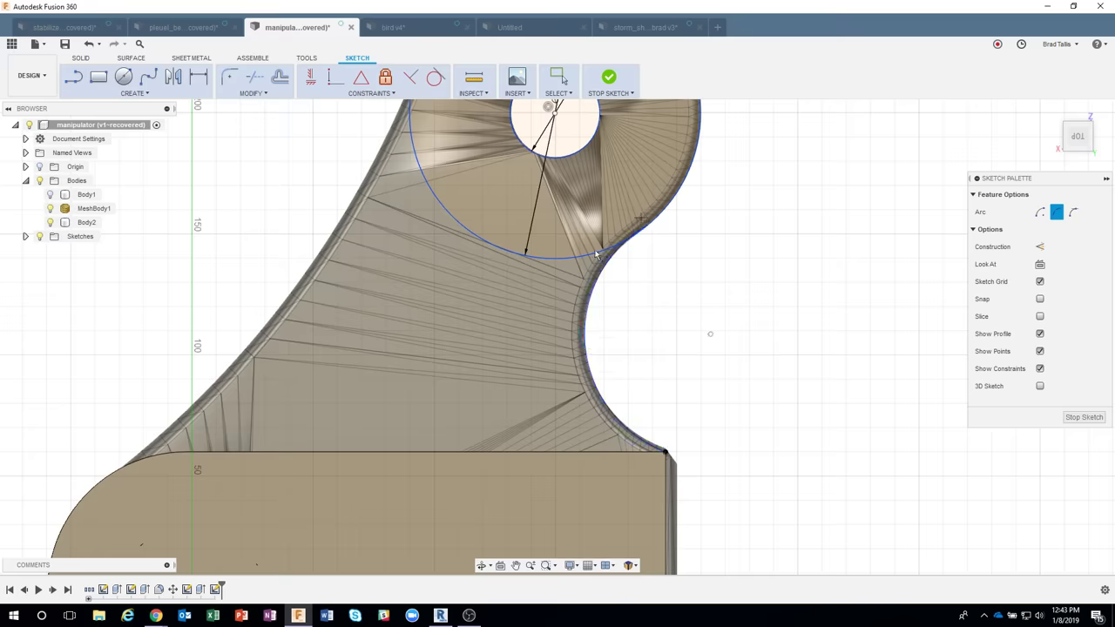
click(49, 208)
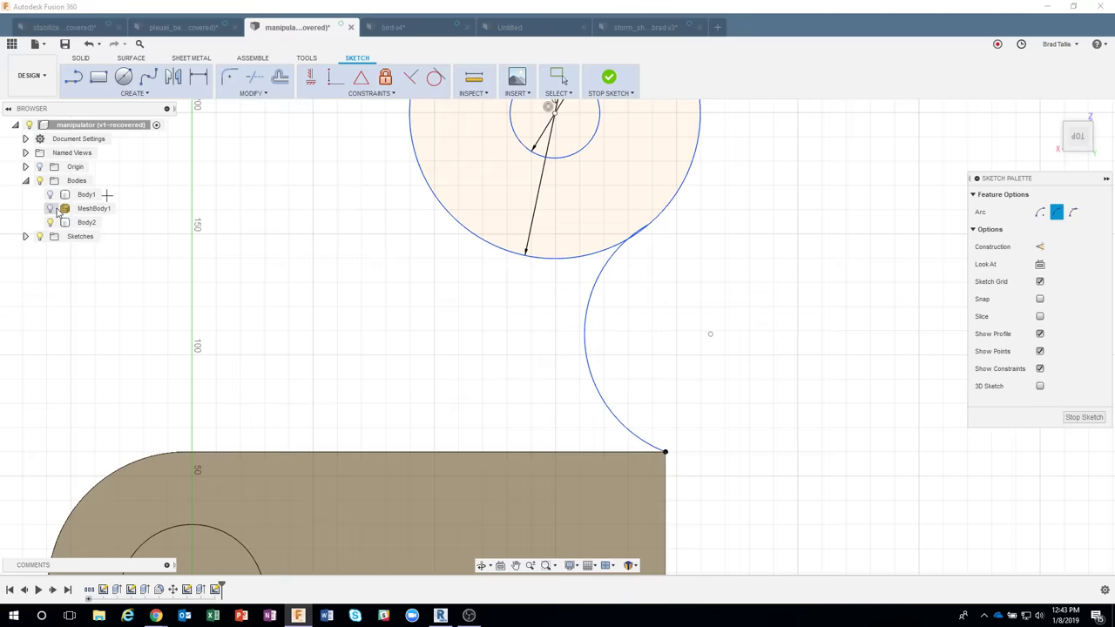
click(613, 238)
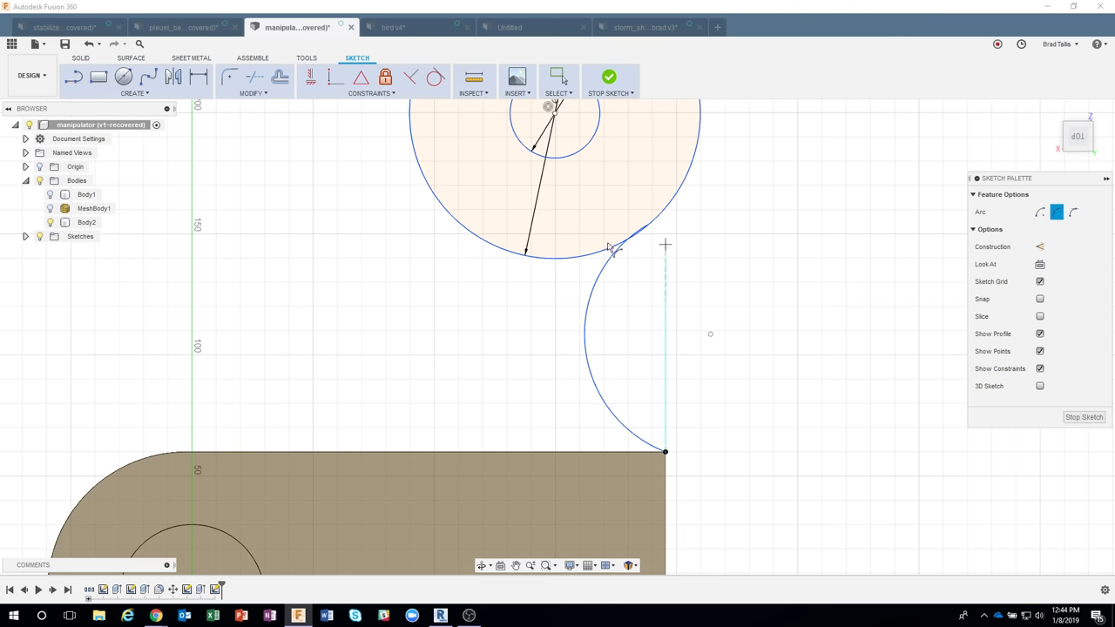
Try a tangent constraint between the concave arc and the 120 mm circle, and undo it.
click(436, 80)
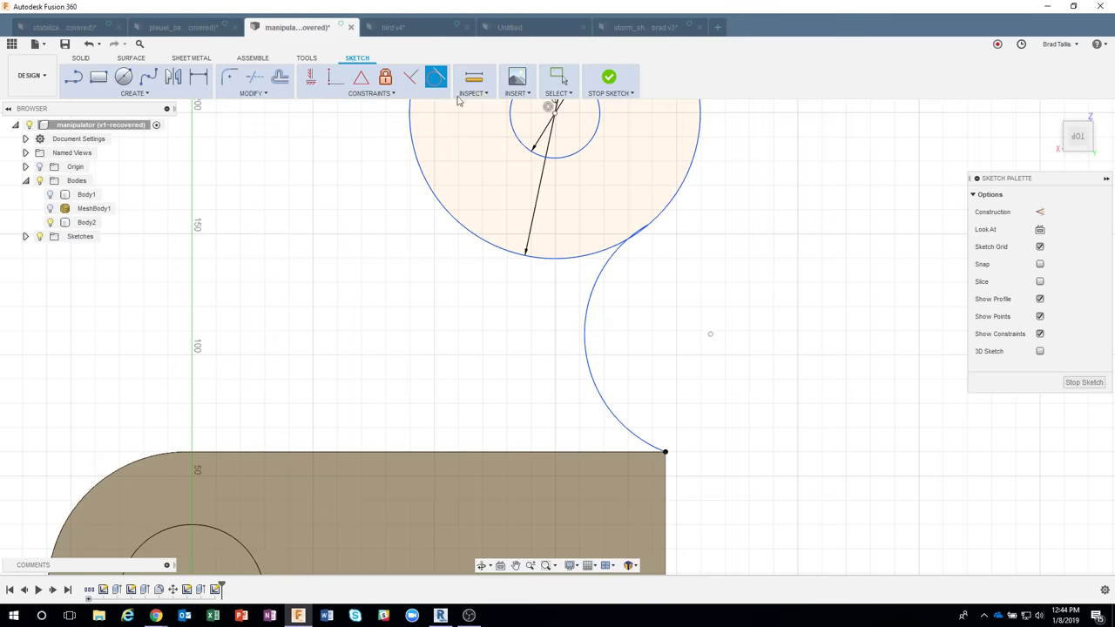
scroll(693, 230, down, 3)
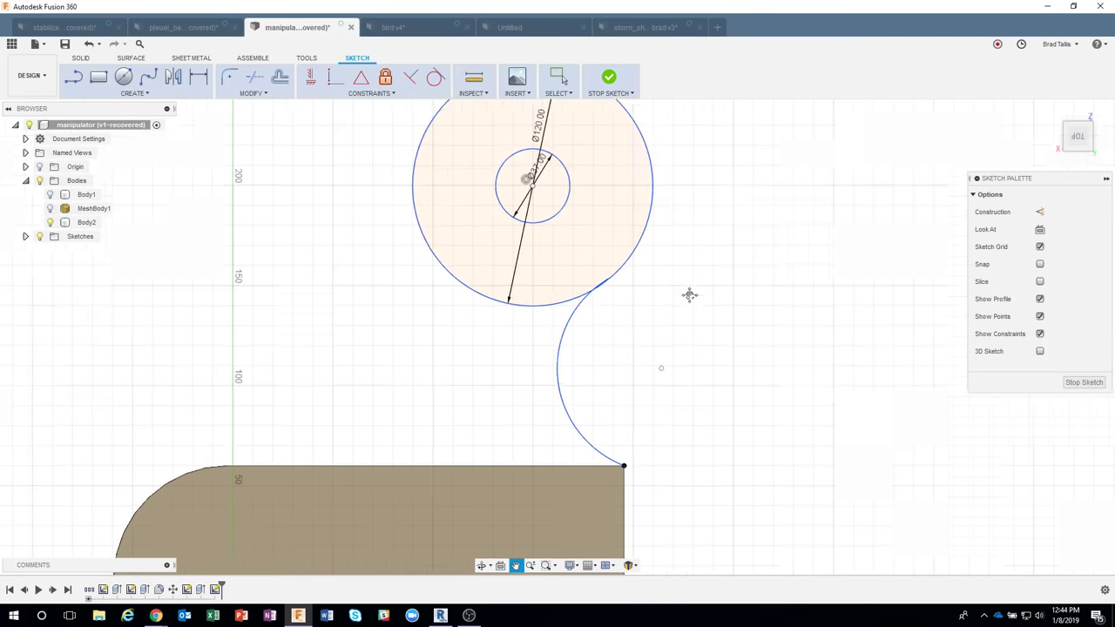
click(572, 323)
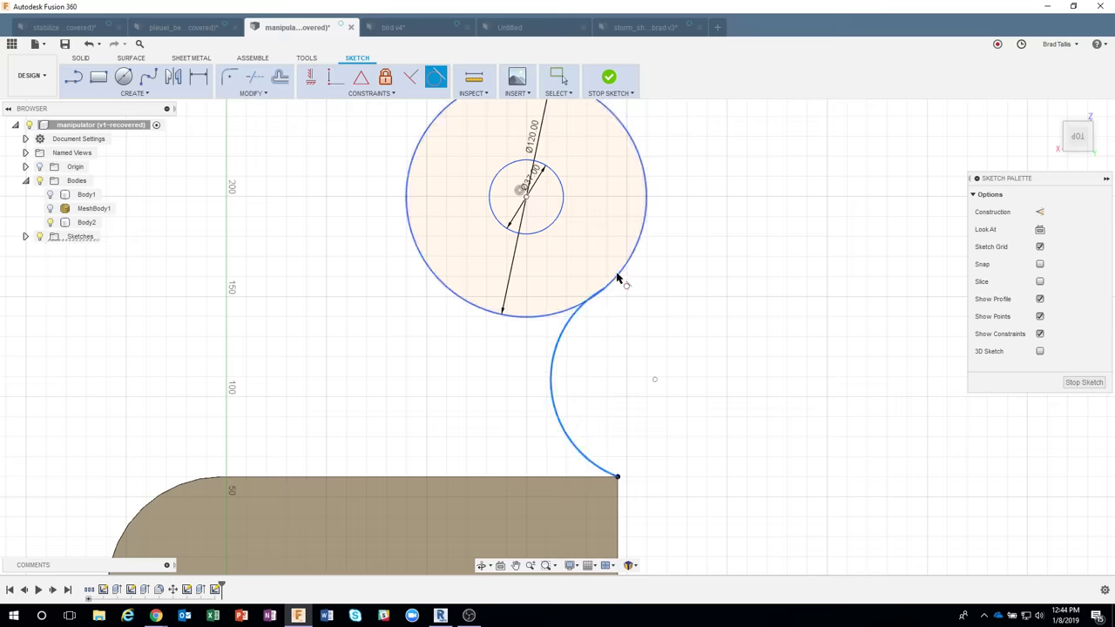
click(617, 278)
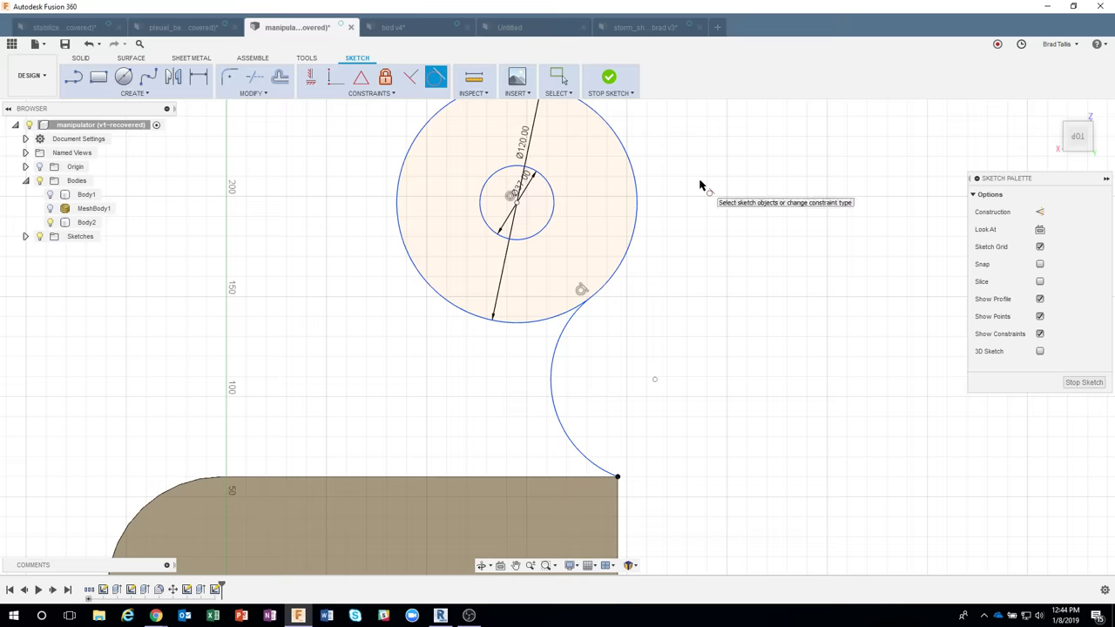
key(Escape)
key(ctrl+z)
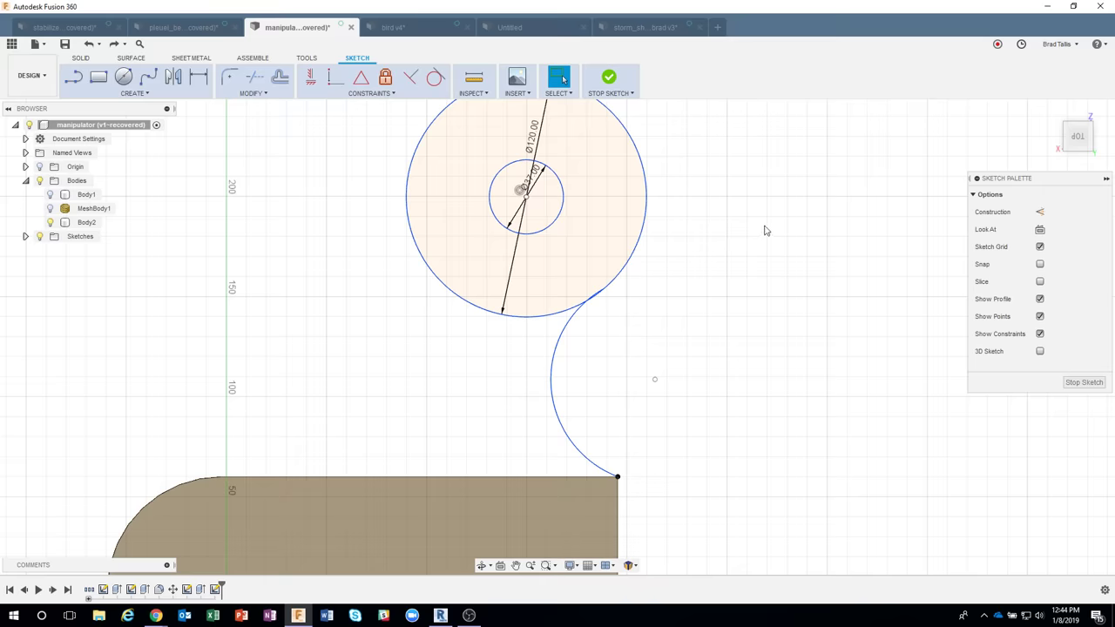
Fix the circles' shared centre point and make the concave arc tangent to the 120 mm circle.
click(370, 94)
click(365, 160)
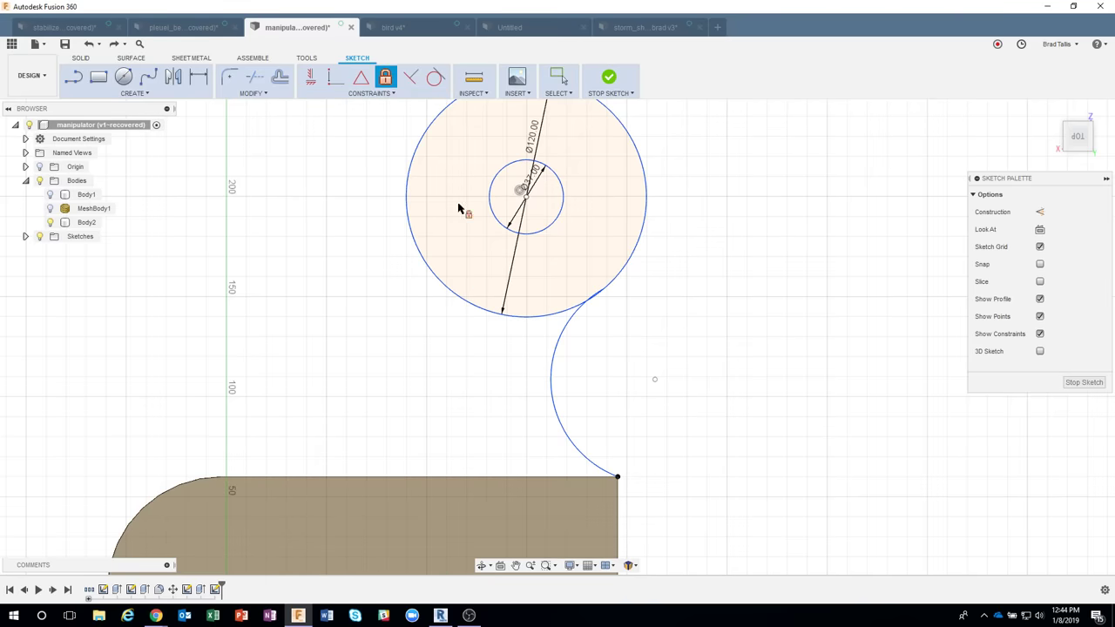
click(525, 198)
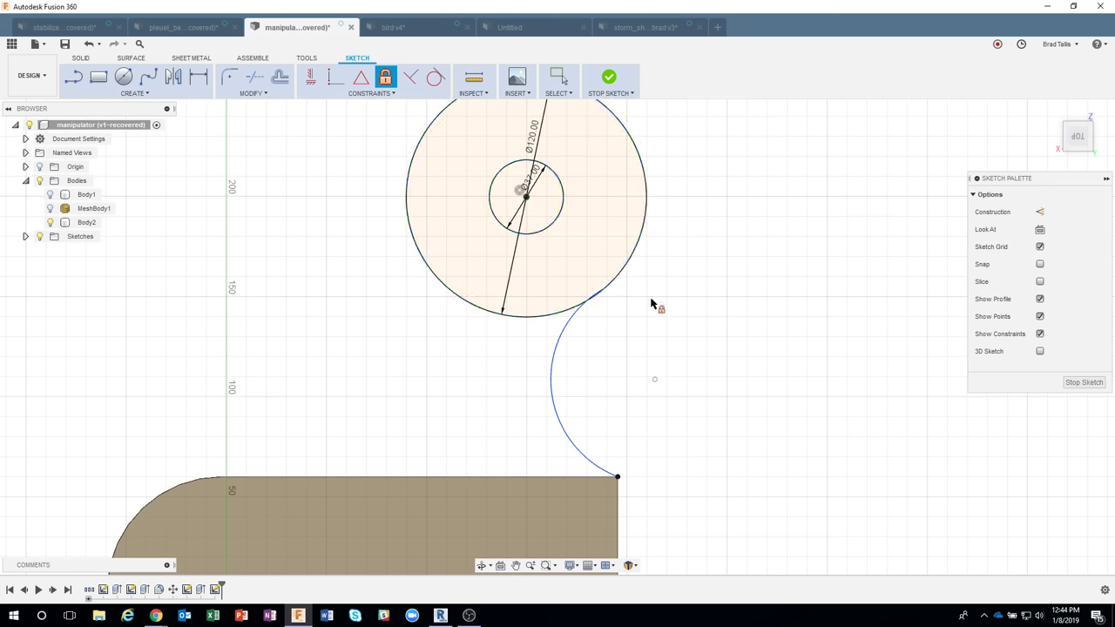
click(435, 81)
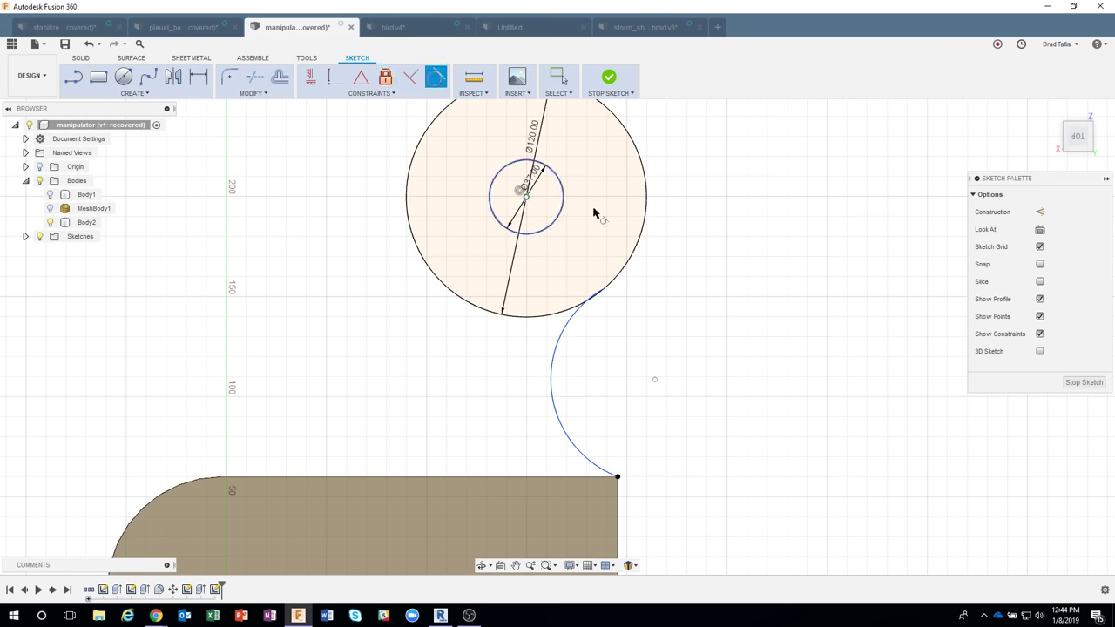
click(558, 349)
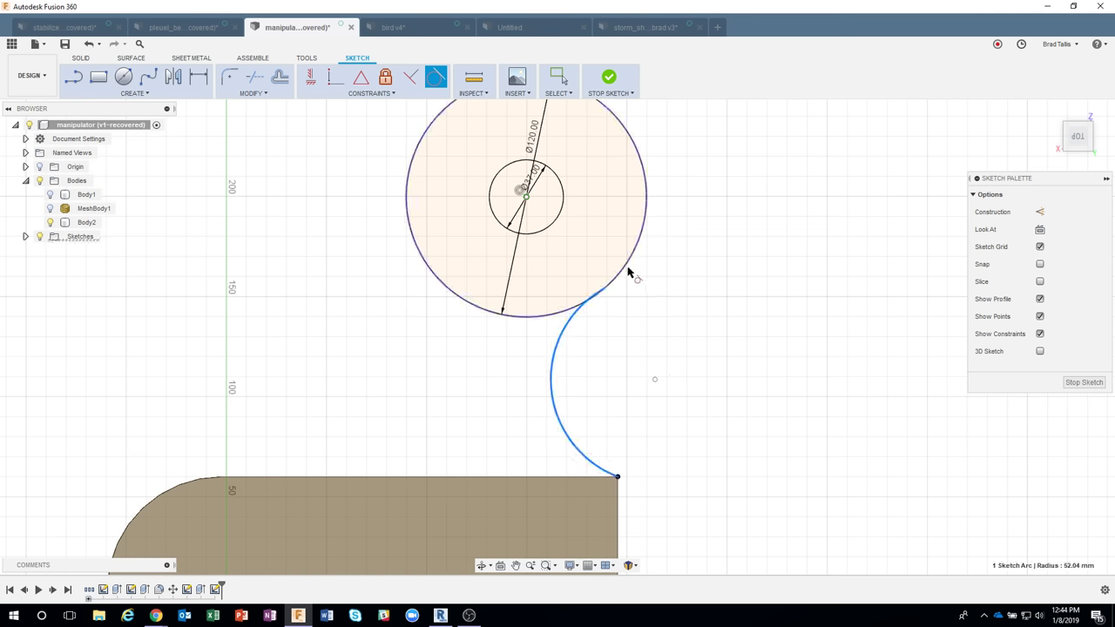
click(629, 273)
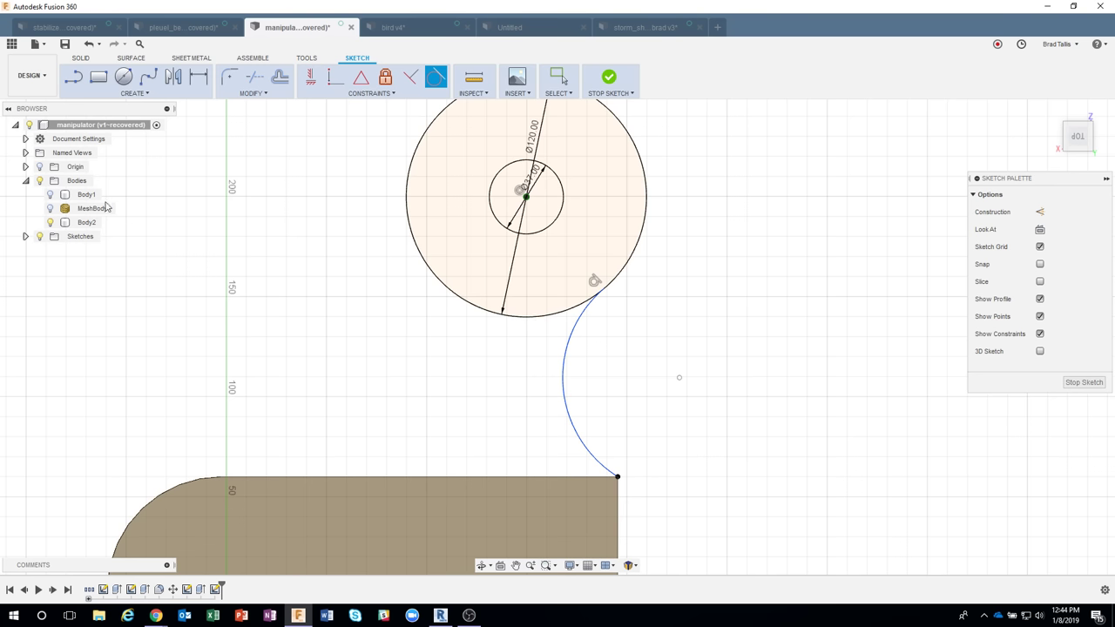
Reshape the tangent arc to follow the lug's concave edge, using the shown mesh body as reference.
click(49, 208)
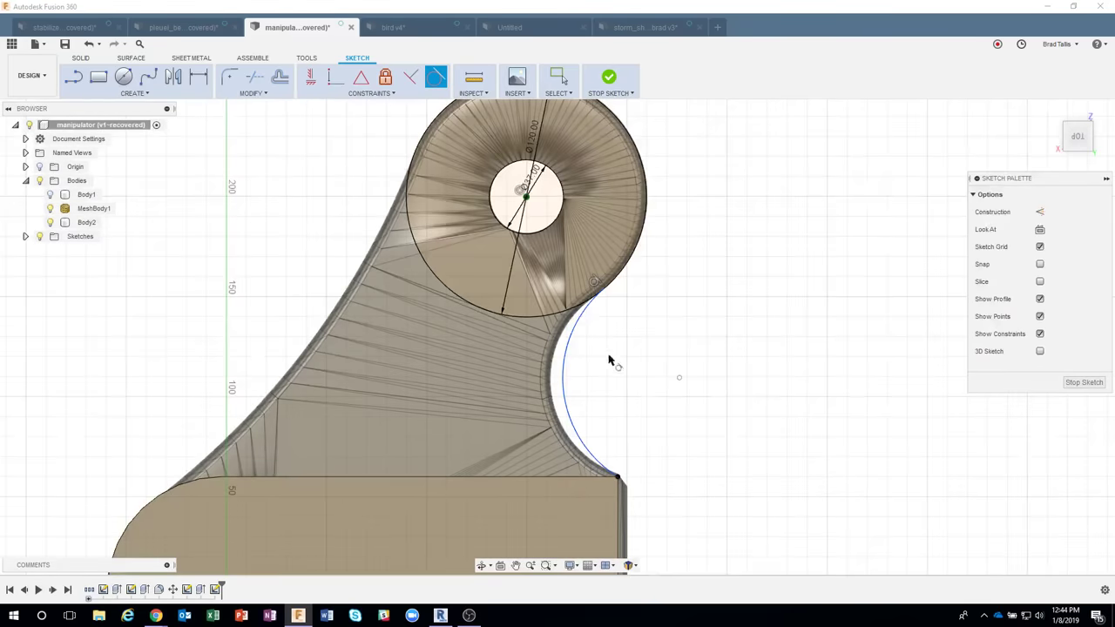
key(Escape)
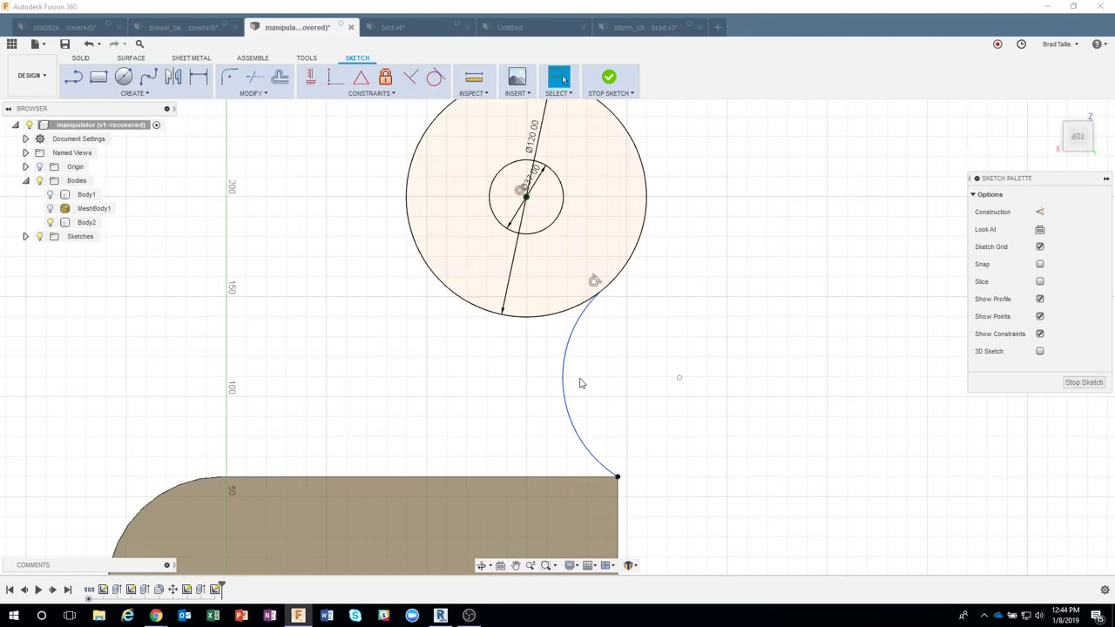
click(95, 210)
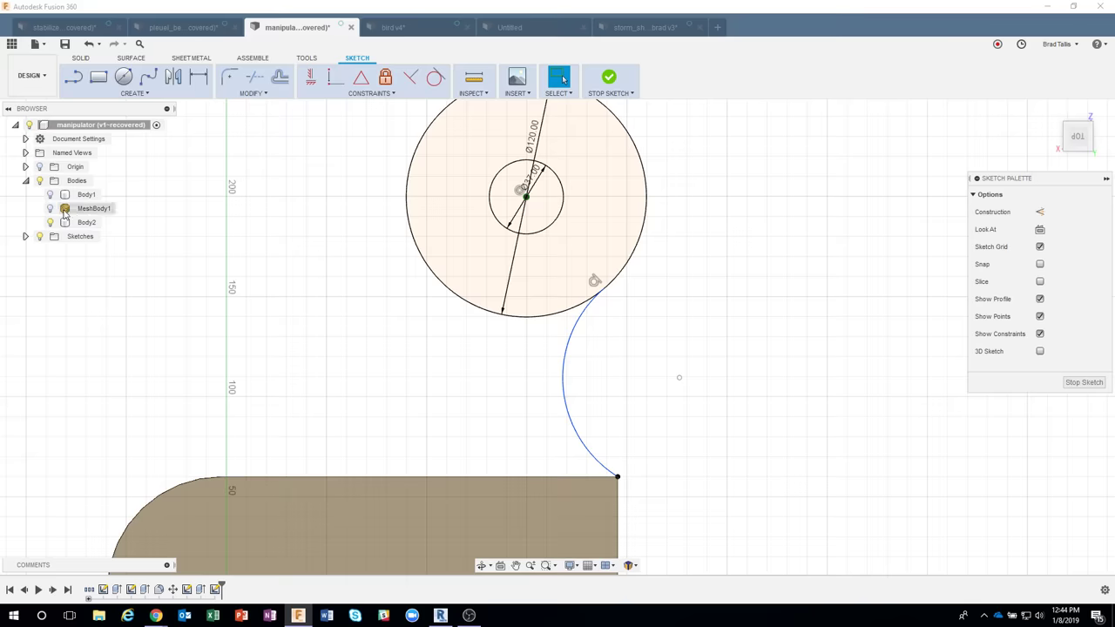
click(614, 398)
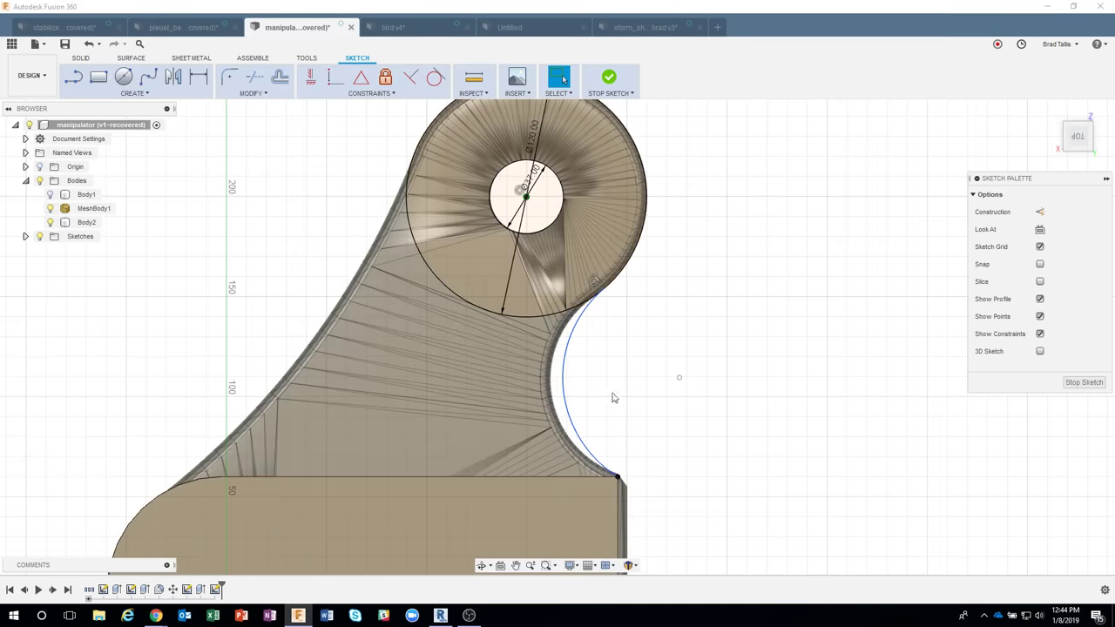
click(553, 384)
drag(554, 384, 550, 384)
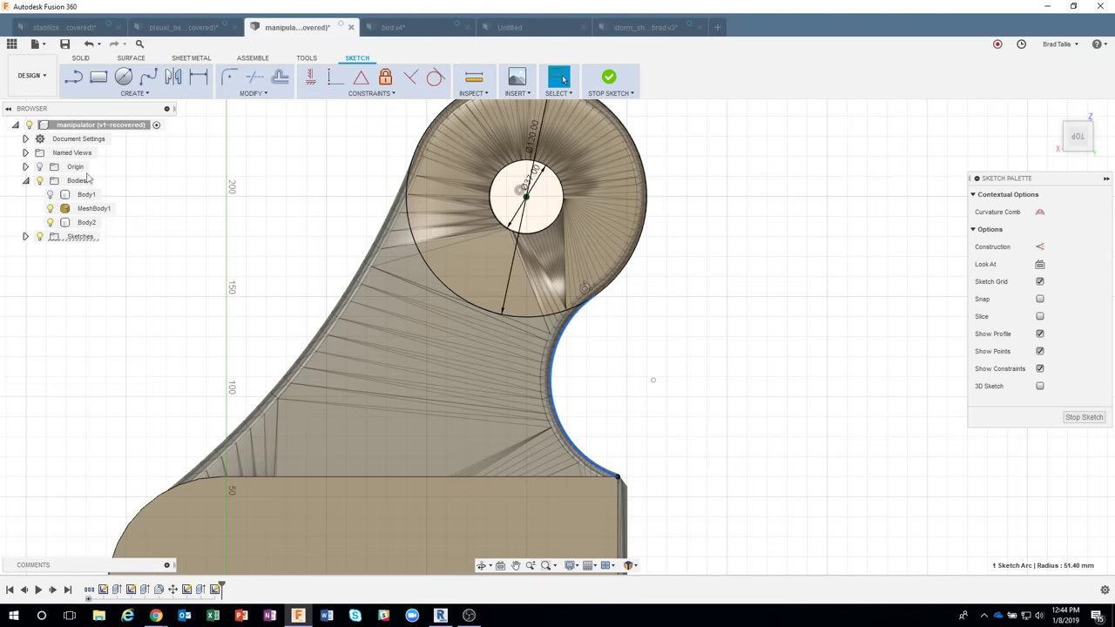
click(55, 212)
click(50, 209)
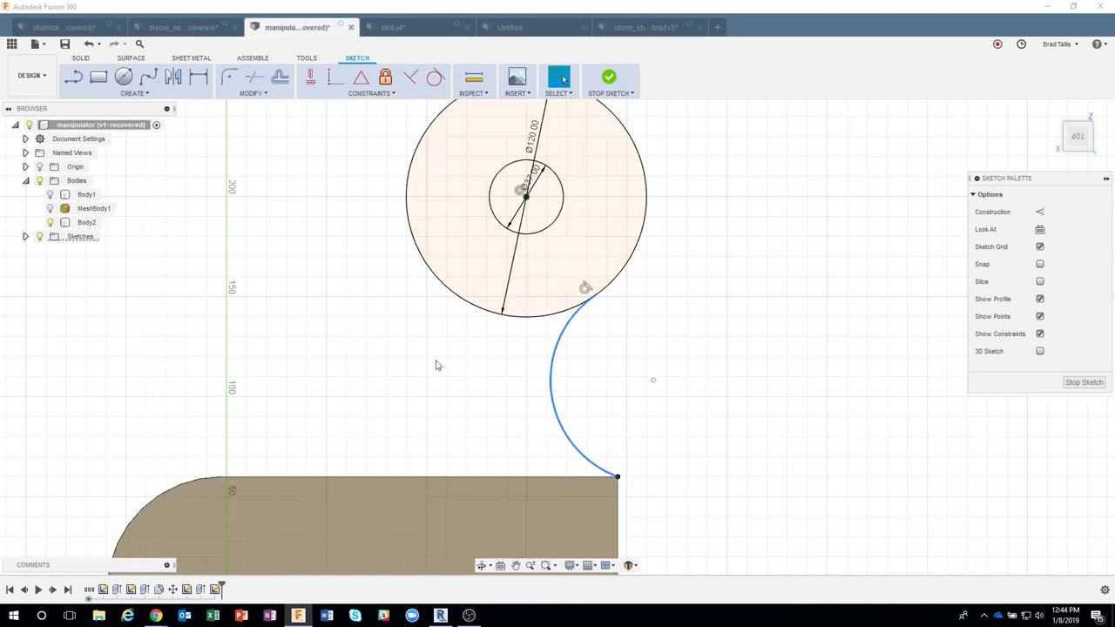
mouse_move(562, 376)
mouse_down()
mouse_move(546, 376)
mouse_move(578, 377)
mouse_move(522, 387)
mouse_move(576, 373)
mouse_move(556, 385)
mouse_up()
click(50, 209)
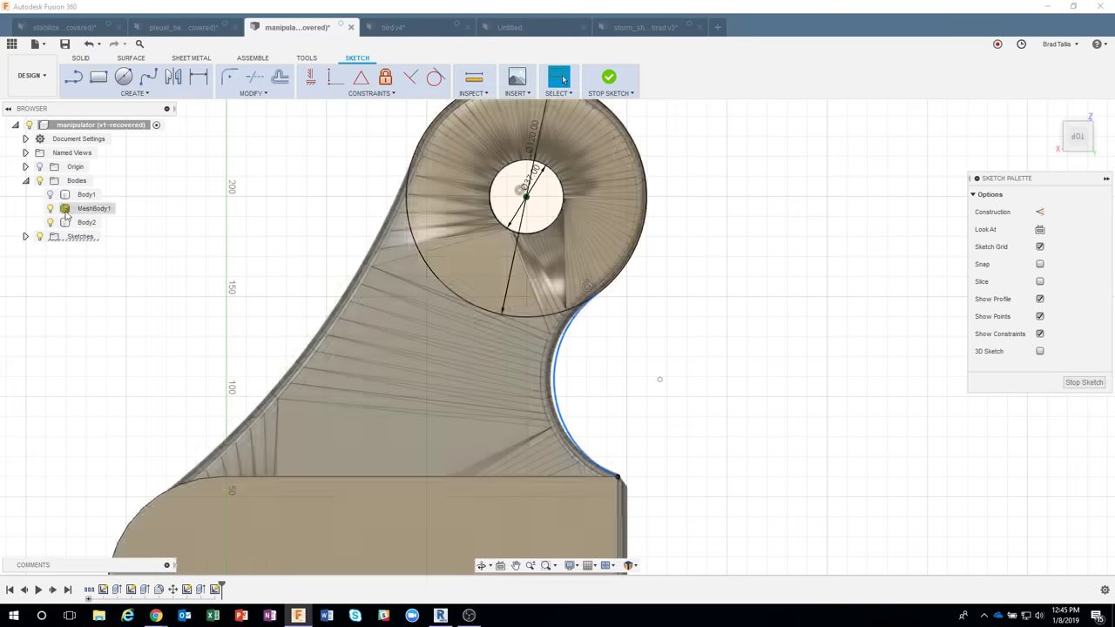
drag(555, 373, 551, 373)
Project the solid base's large side face into the sketch with the projection link kept on.
scroll(551, 376, down, 3)
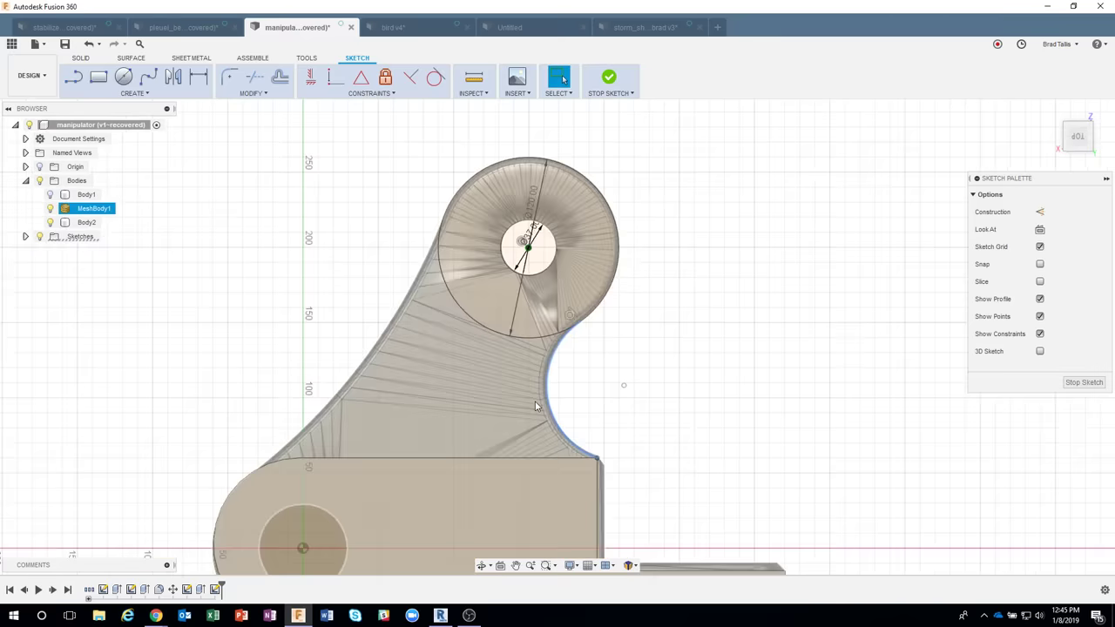
middle_drag(311, 264, 392, 249)
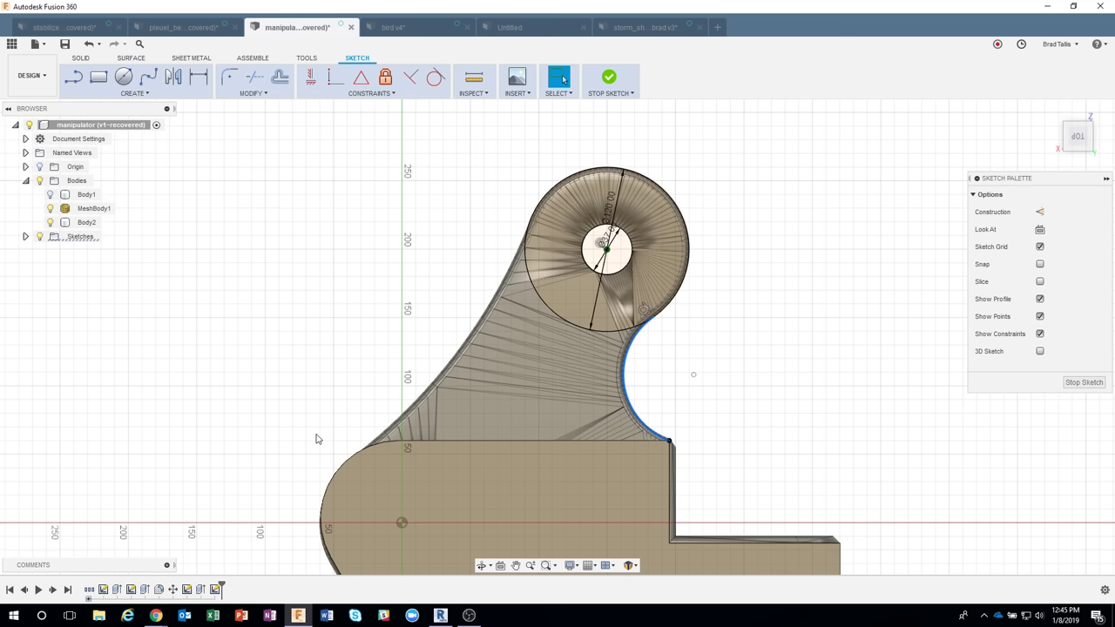
click(149, 93)
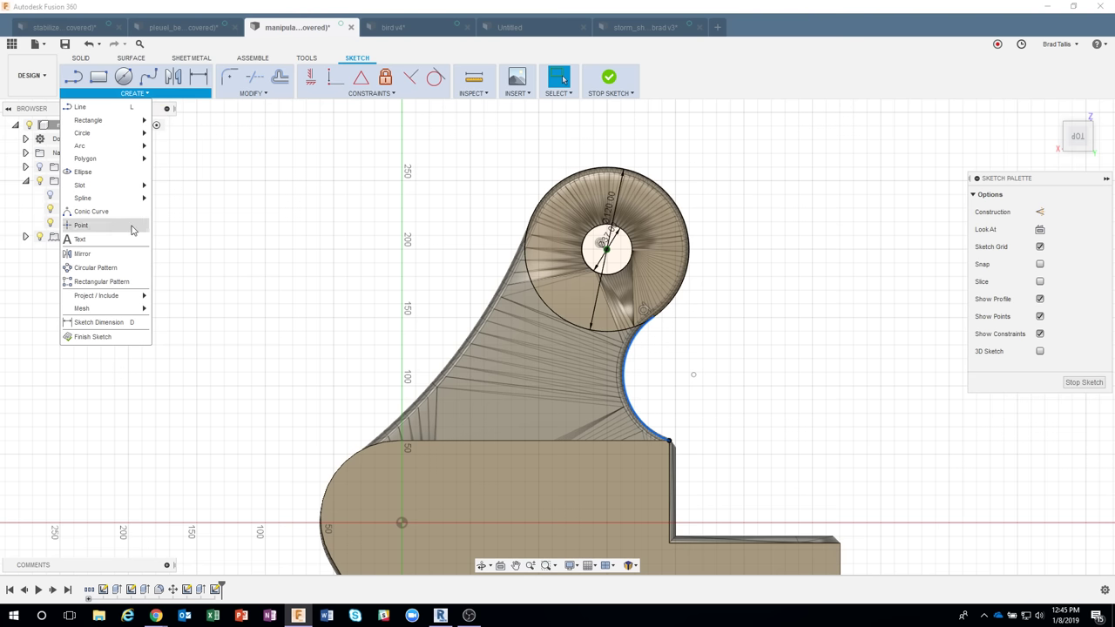
mouse_move(130, 295)
click(166, 298)
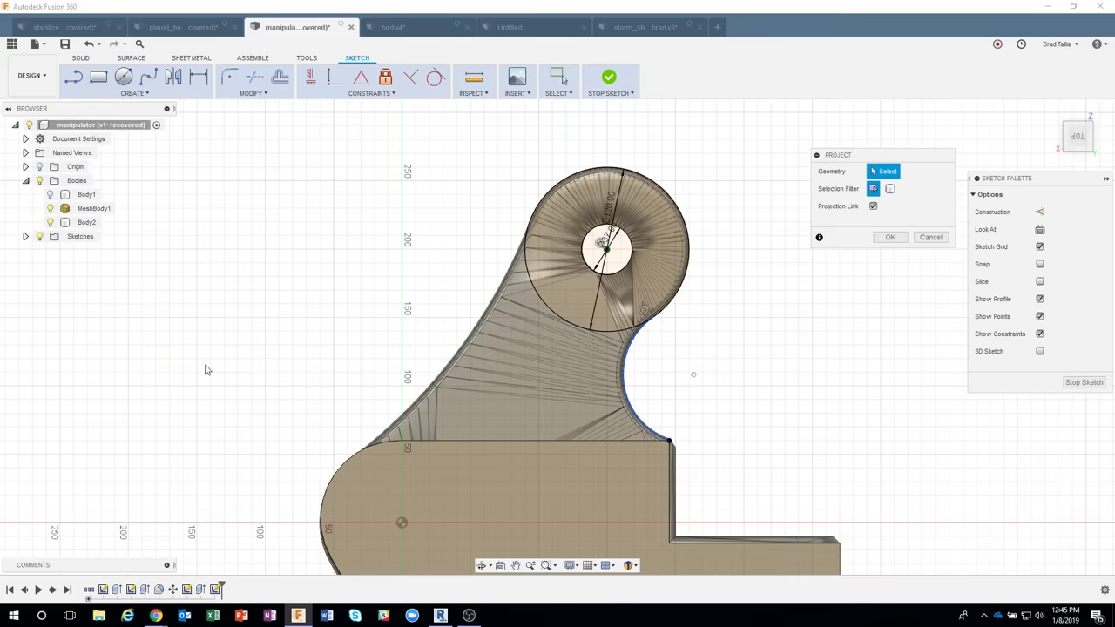
click(374, 475)
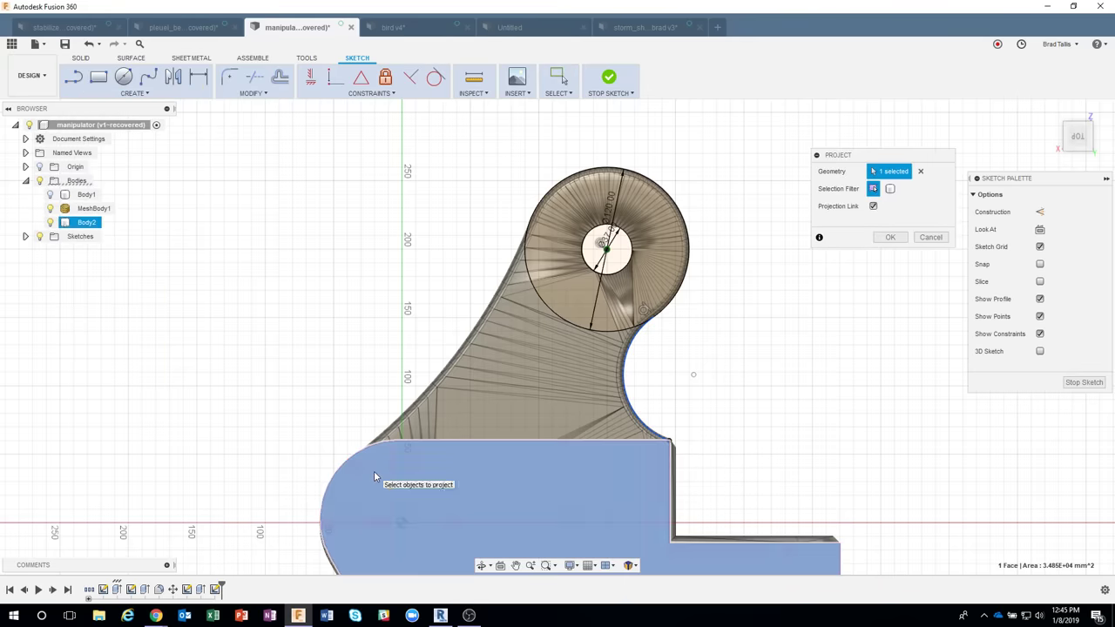
click(899, 242)
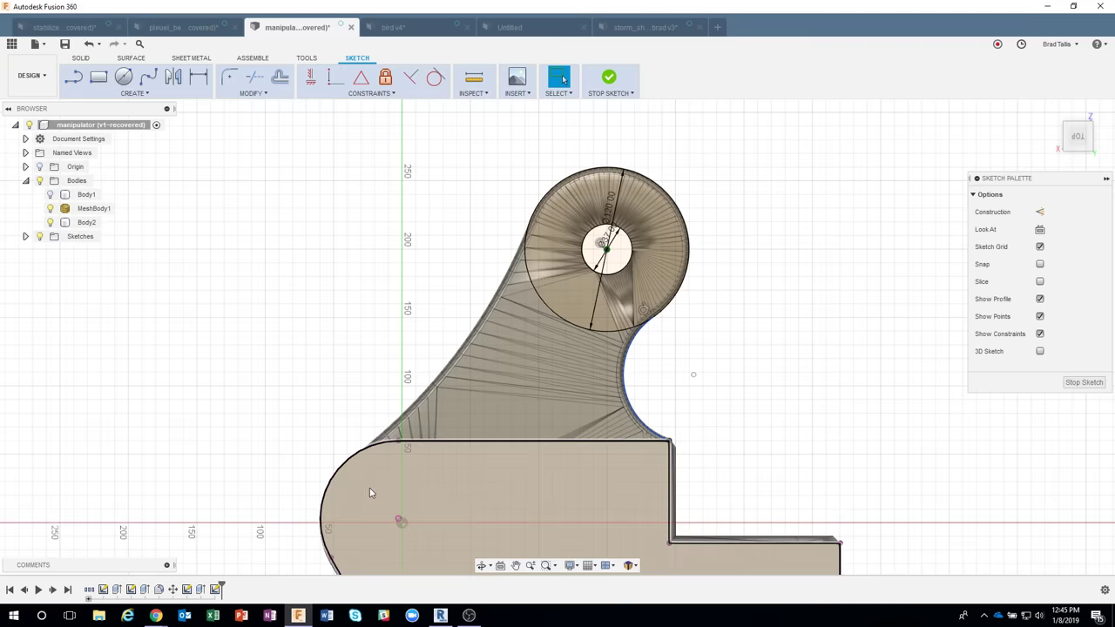
Draw a three-point arc along the lug's long curved mesh edge, from the 120 mm circle to the base's rounded end.
click(132, 94)
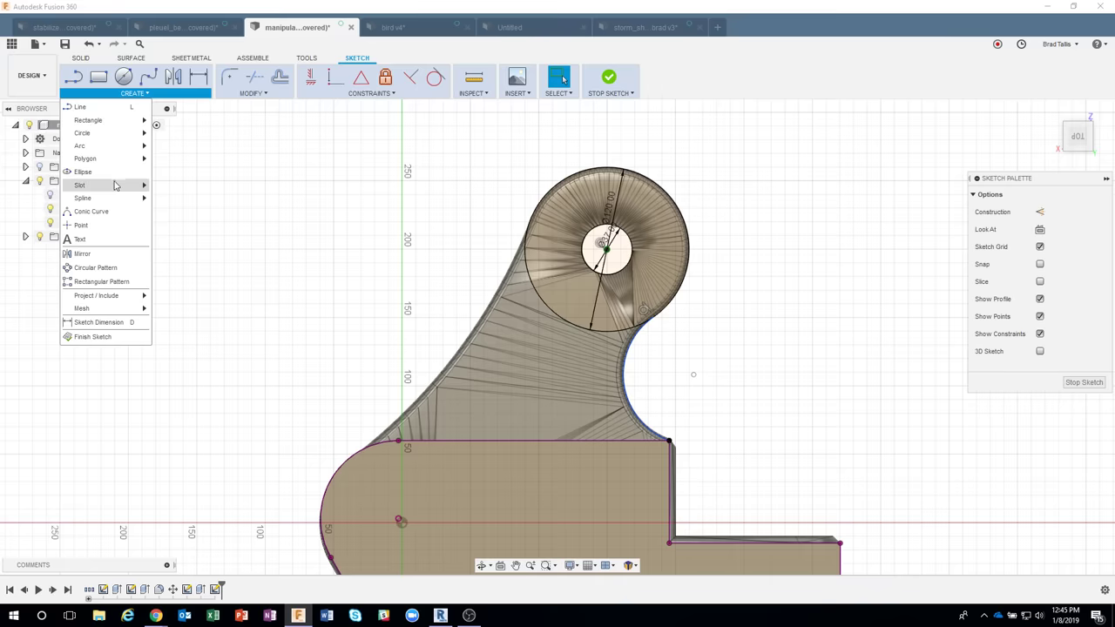
mouse_move(101, 157)
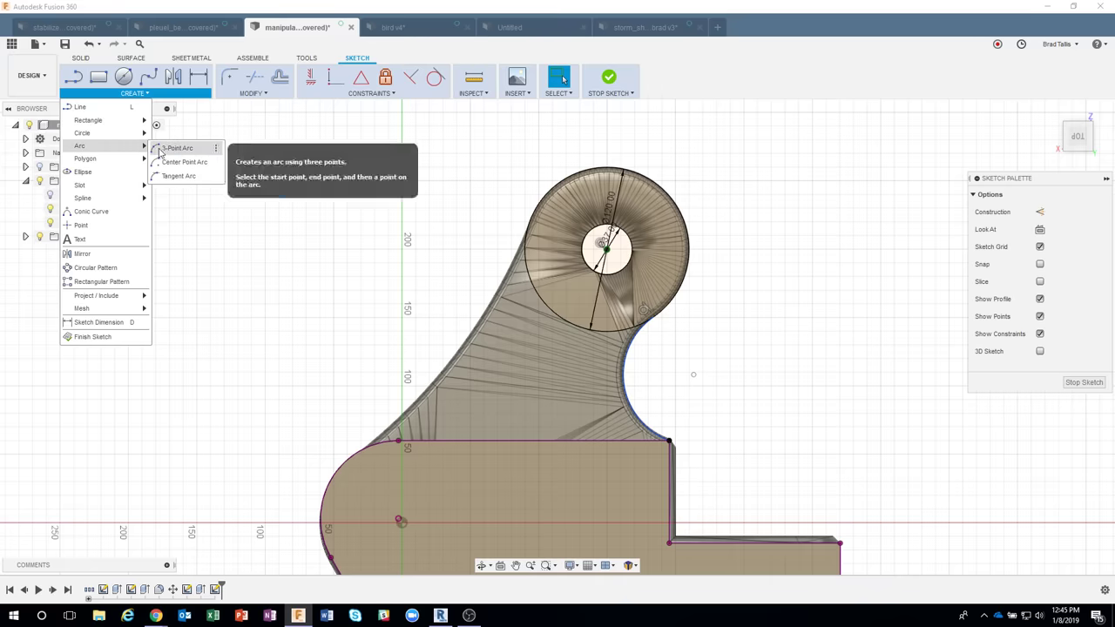
click(165, 147)
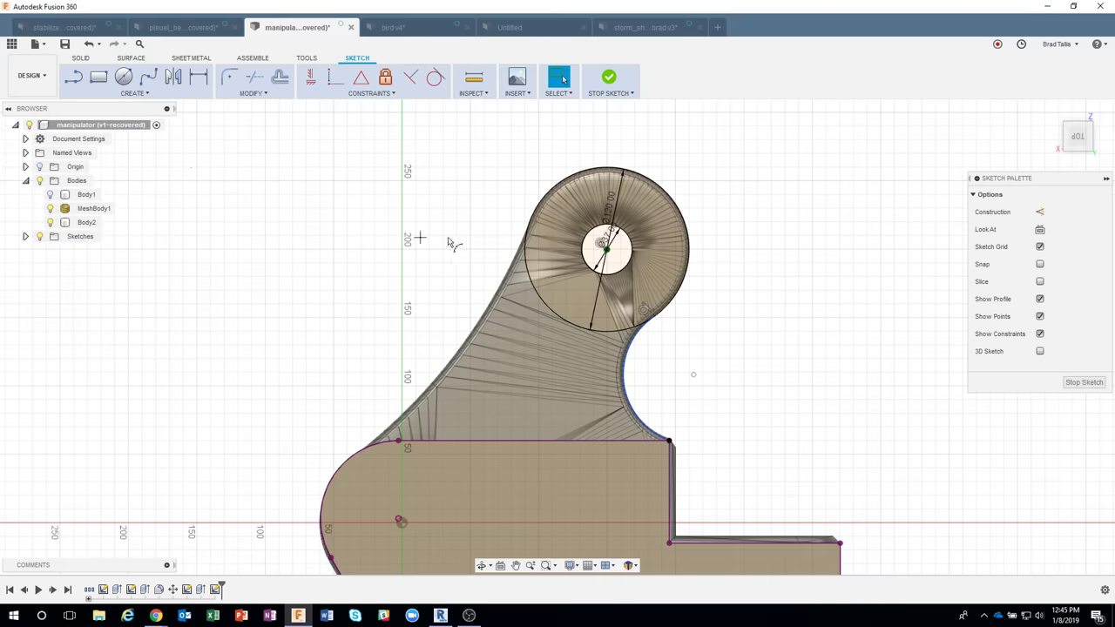
click(531, 216)
click(493, 188)
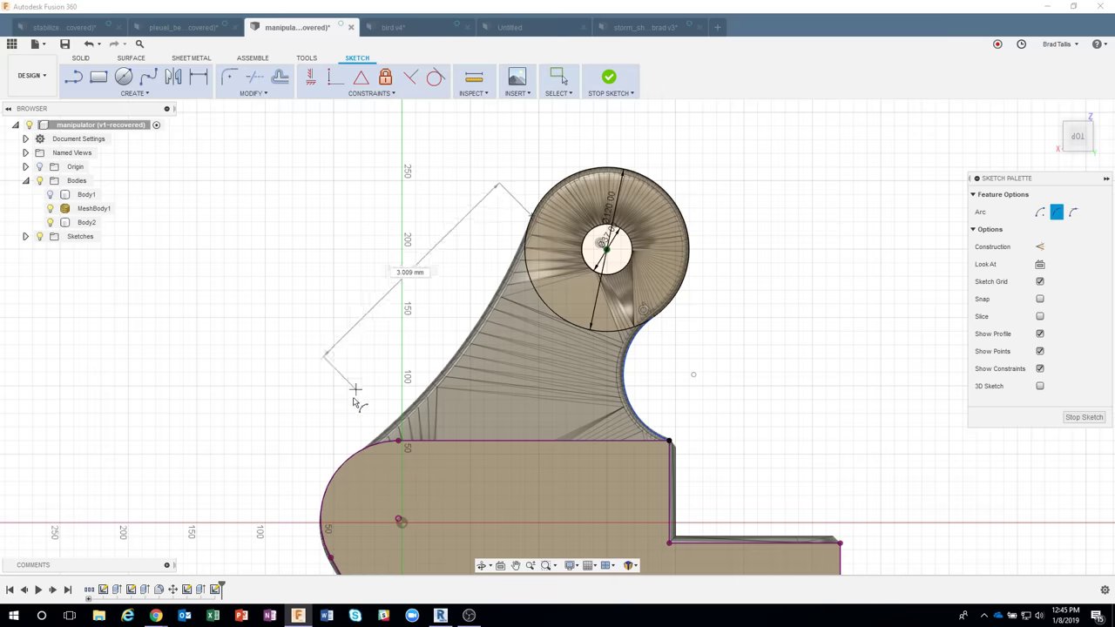
click(350, 455)
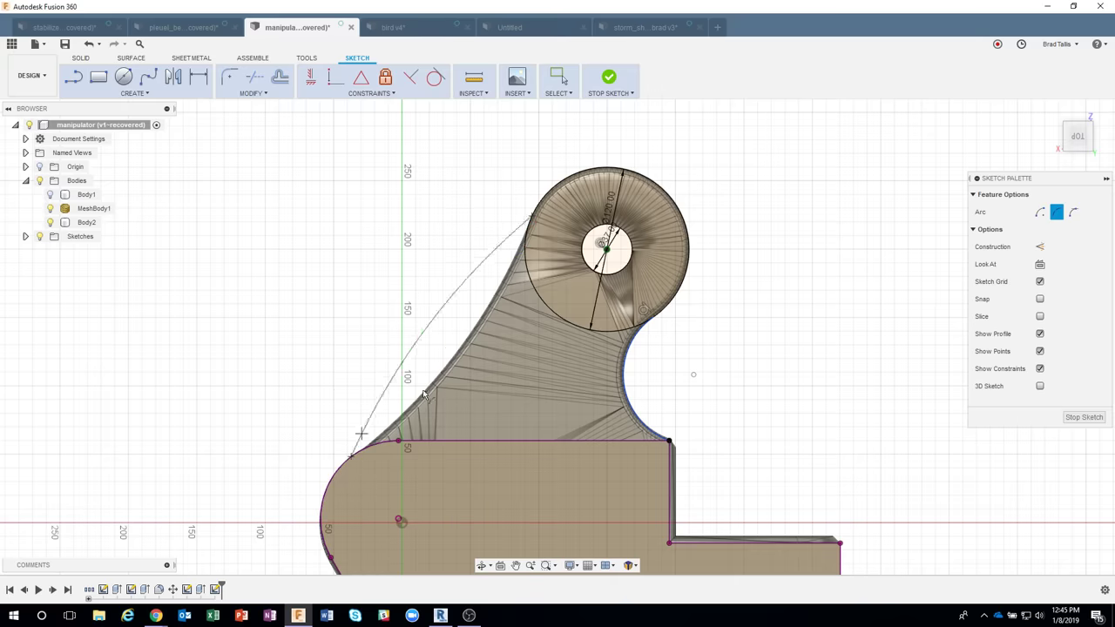
click(454, 354)
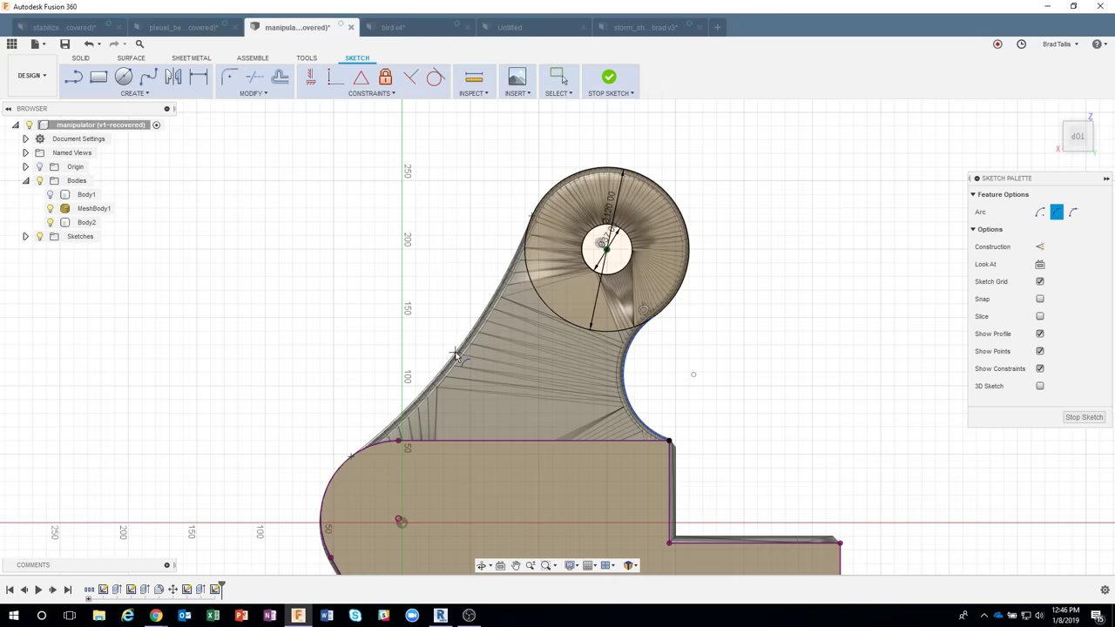
Hide the mesh body and make the long arc tangent to the 120 mm circle and the base's projected rounded end.
click(50, 209)
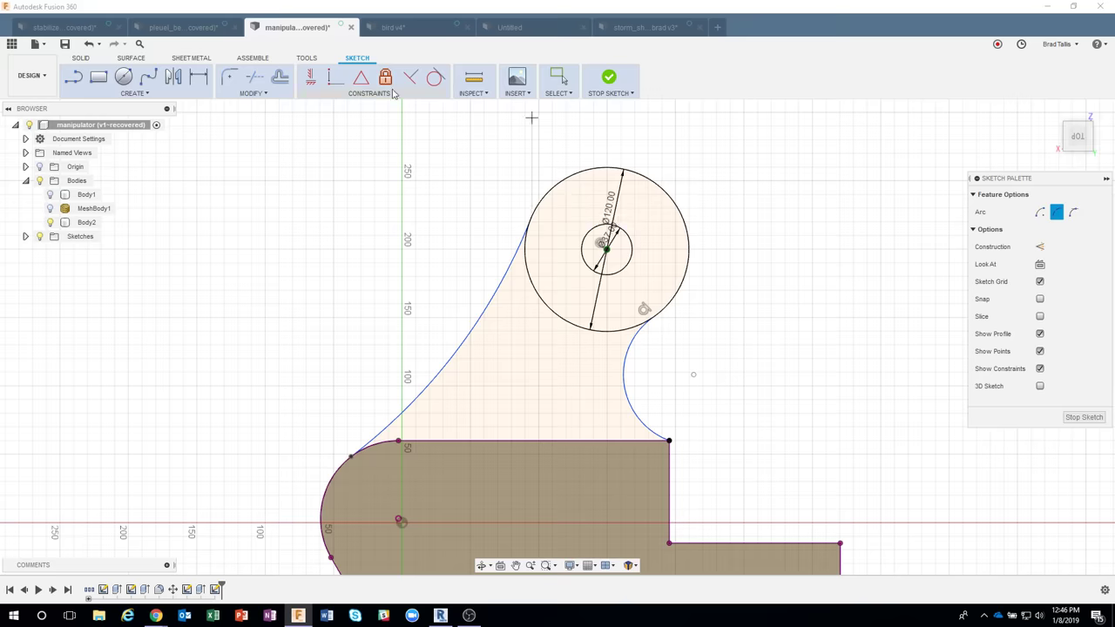
click(435, 77)
click(521, 239)
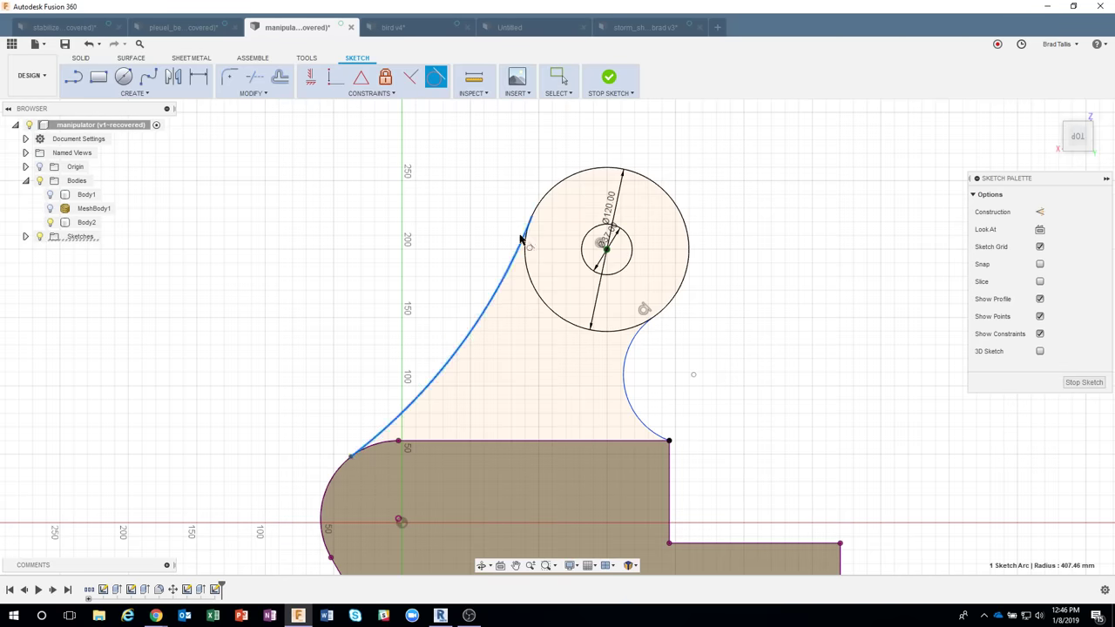
click(551, 193)
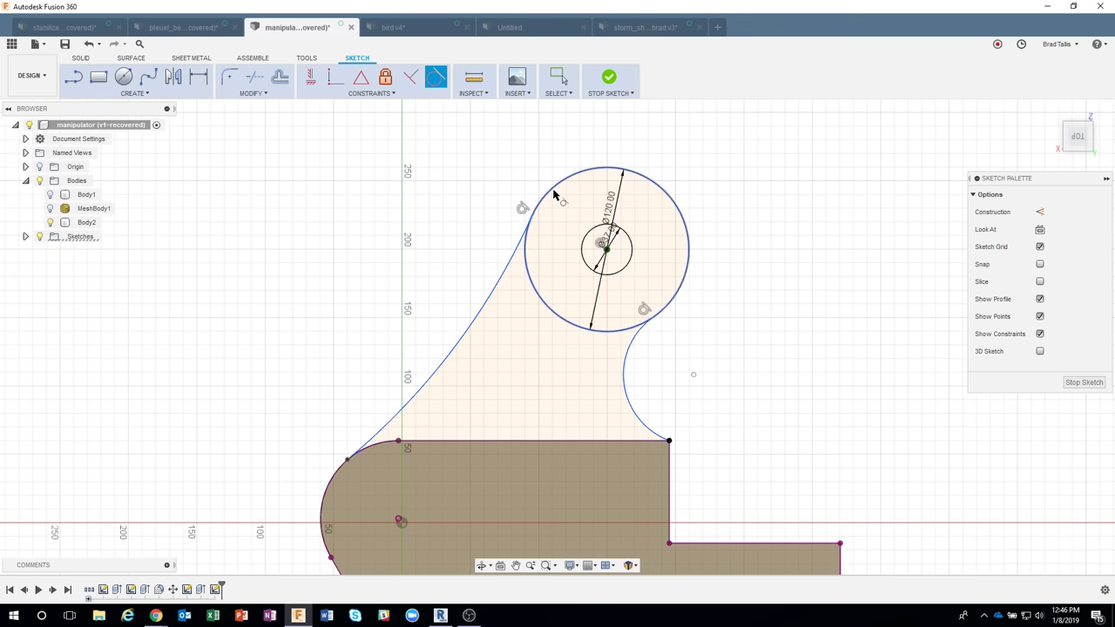
click(417, 394)
click(334, 477)
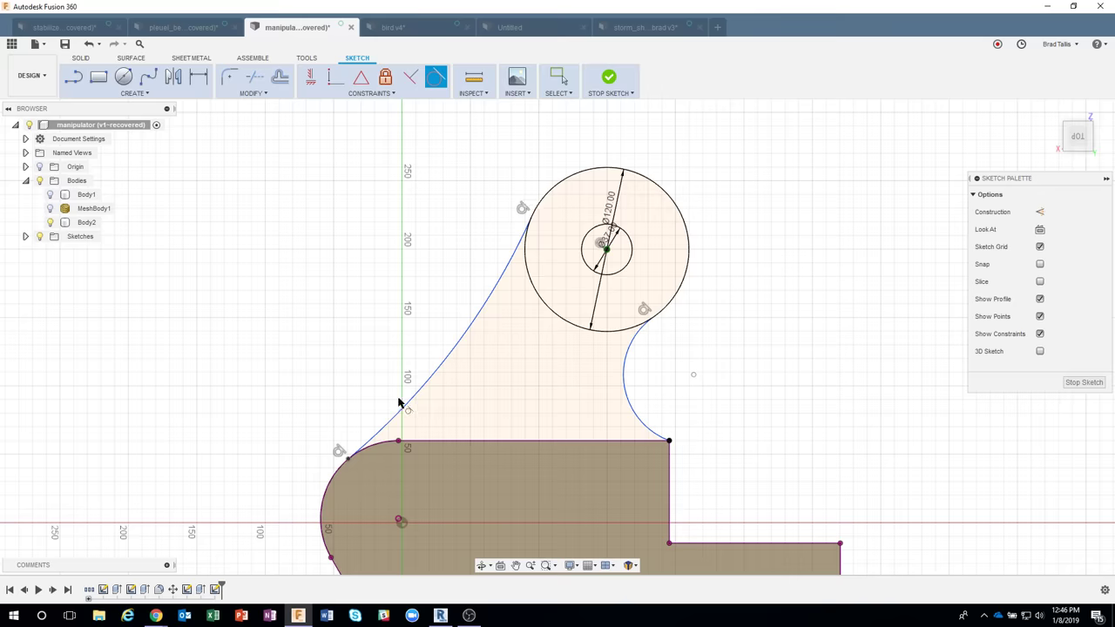
Reshape the long arc to a radius of about 402 mm against the shown mesh edge, and hide the mesh again.
click(51, 208)
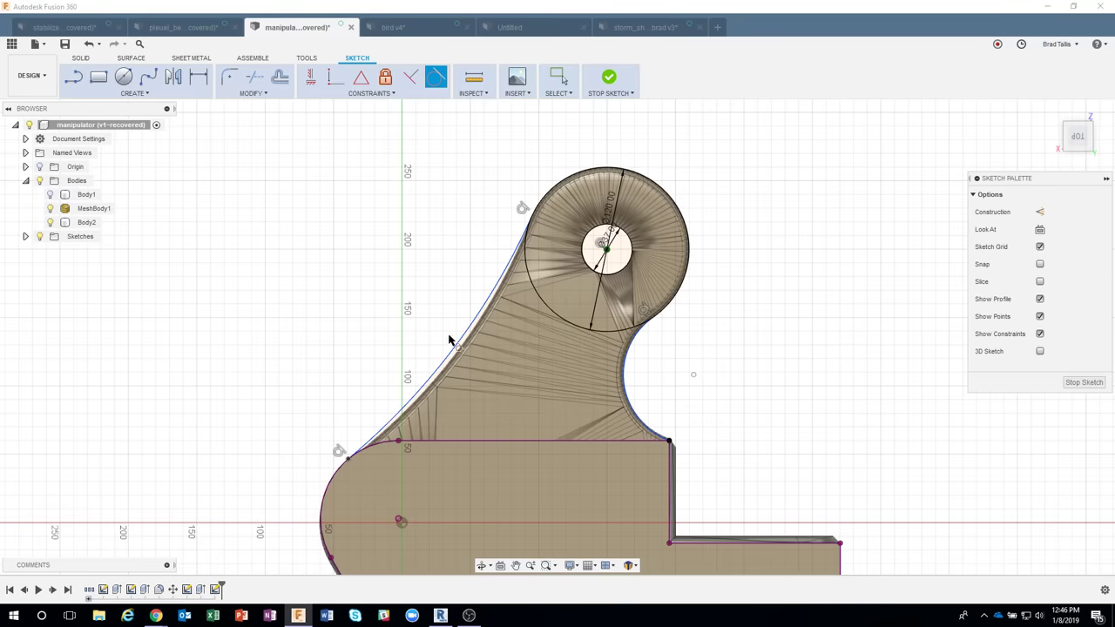
key(Escape)
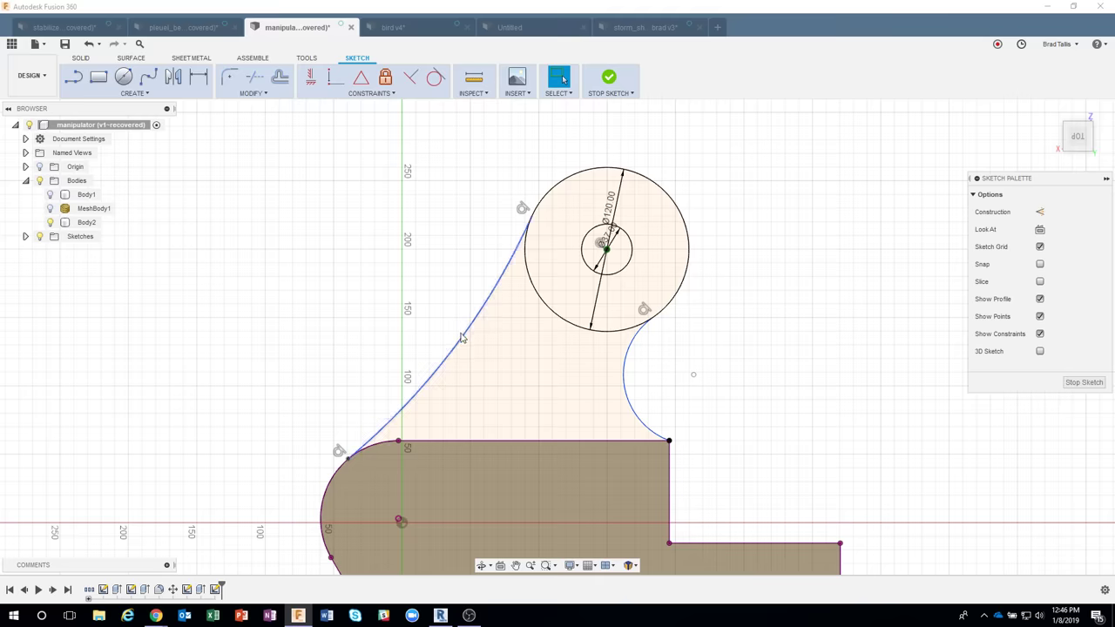
click(50, 209)
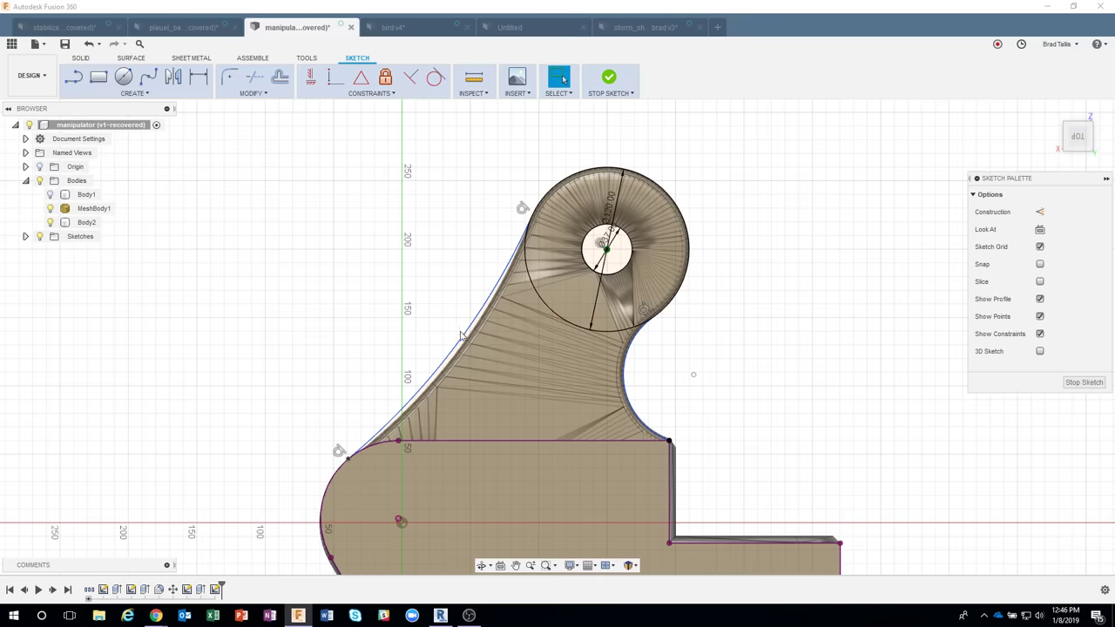
click(462, 339)
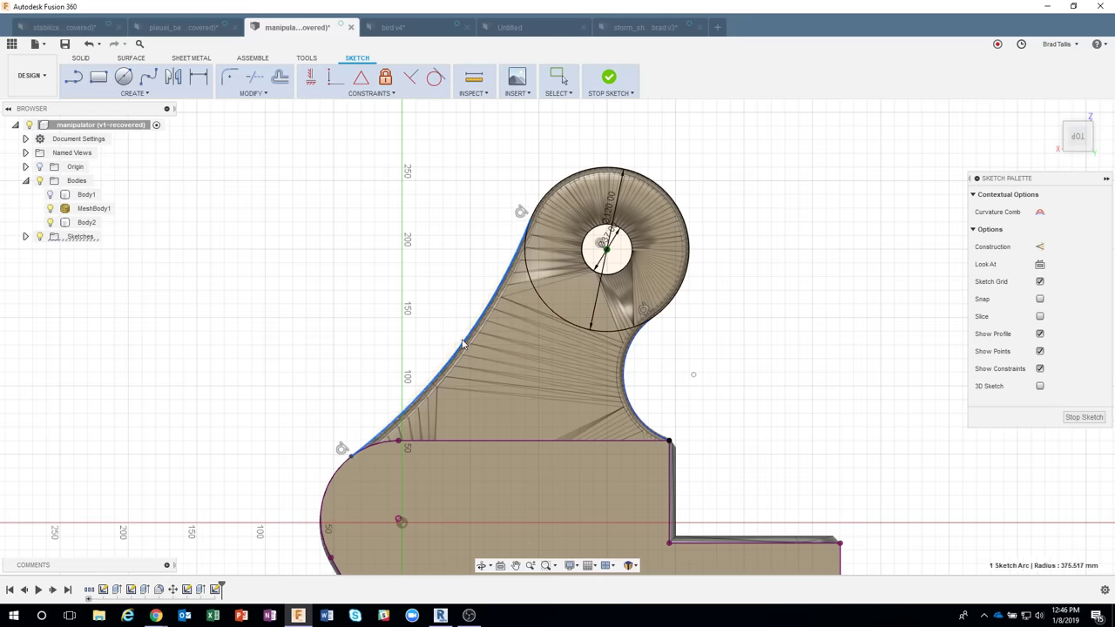
drag(462, 342, 459, 351)
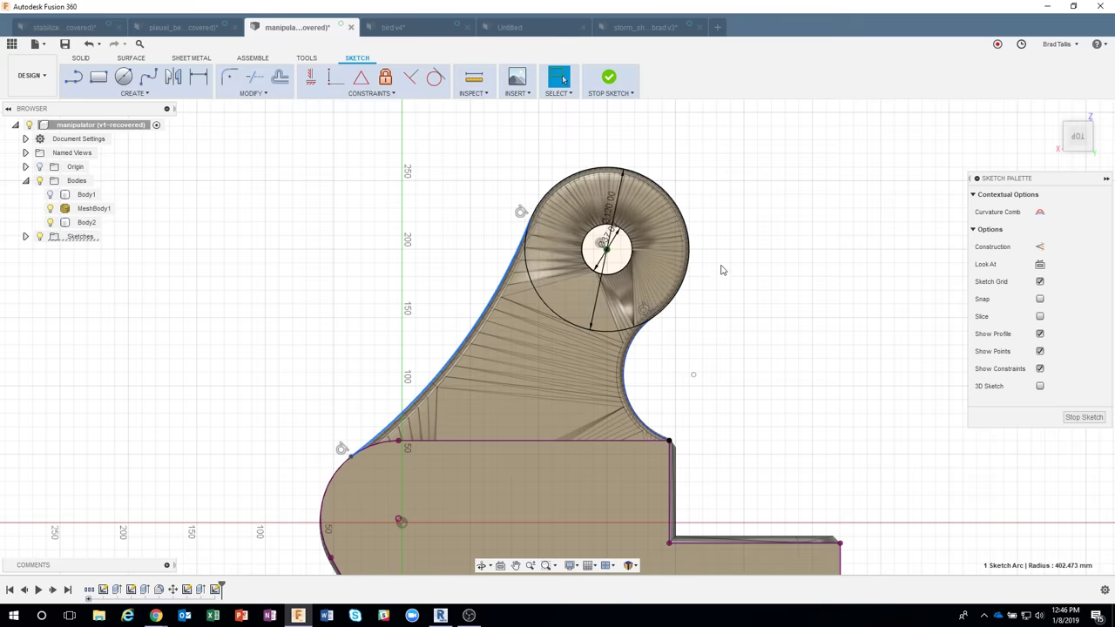
click(48, 209)
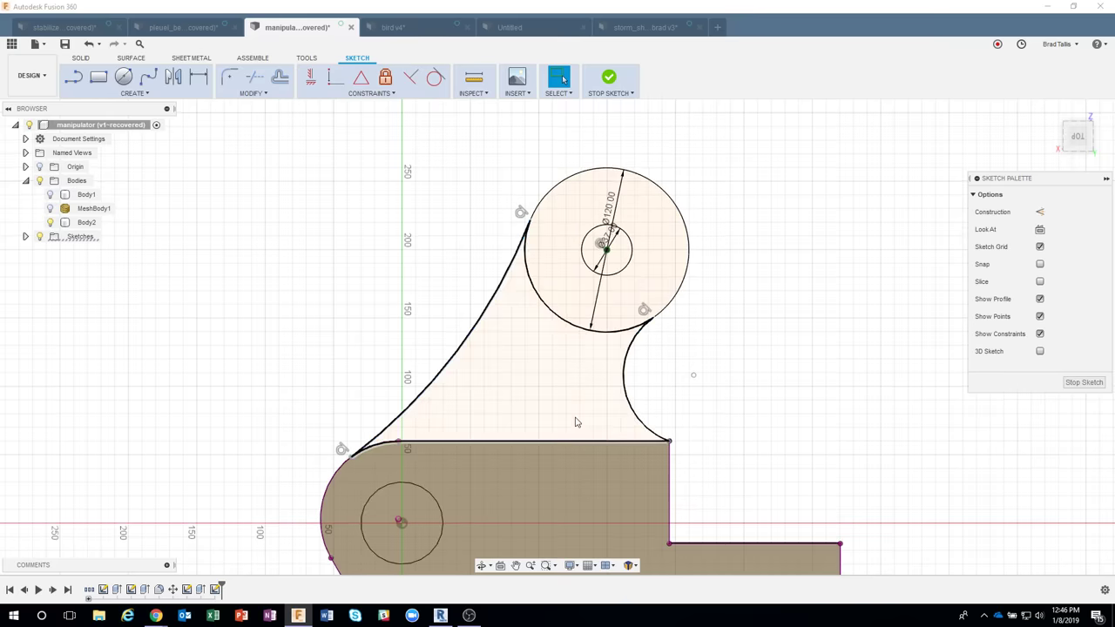
Finish the sketch and extrude the lug's web and ring profiles by -60 mm, joined to the base.
click(611, 91)
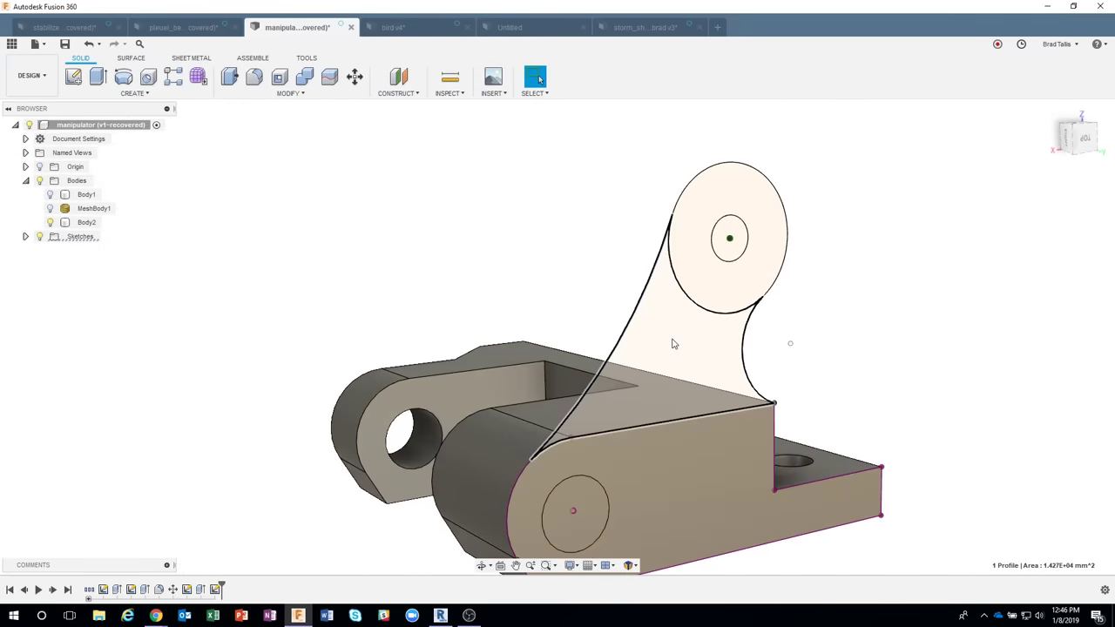
key(e)
click(694, 267)
right_click(694, 269)
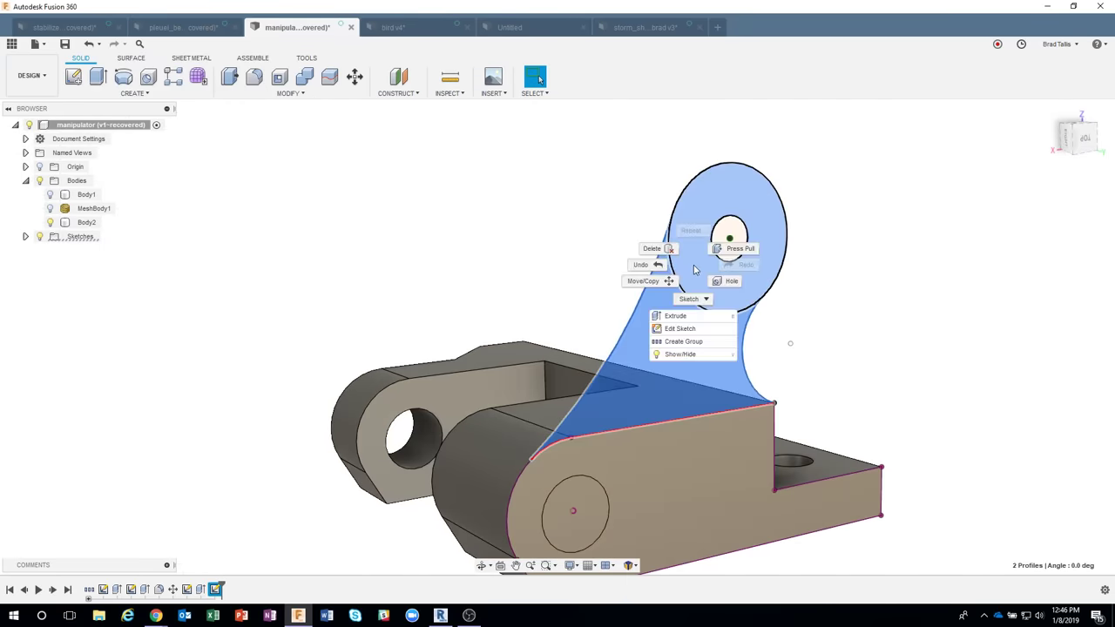
click(666, 324)
shift+middle_drag(289, 238, 711, 279)
drag(714, 279, 653, 283)
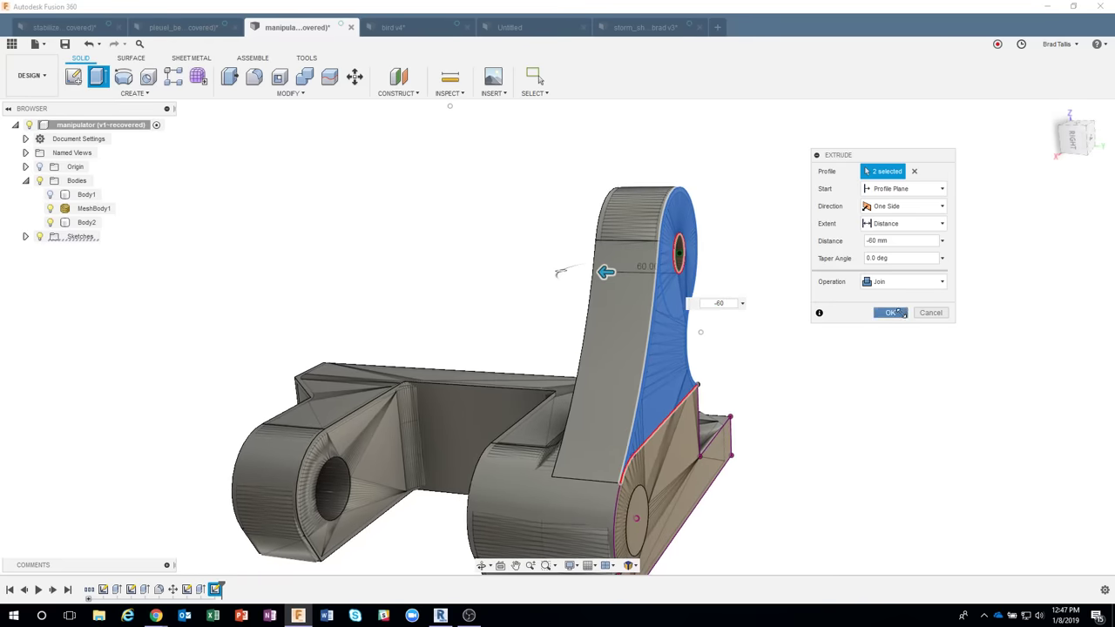
click(898, 311)
Compare the rebuilt solid with the mesh body by switching their visibility, leaving both shown.
shift+middle_drag(868, 549, 107, 241)
click(54, 213)
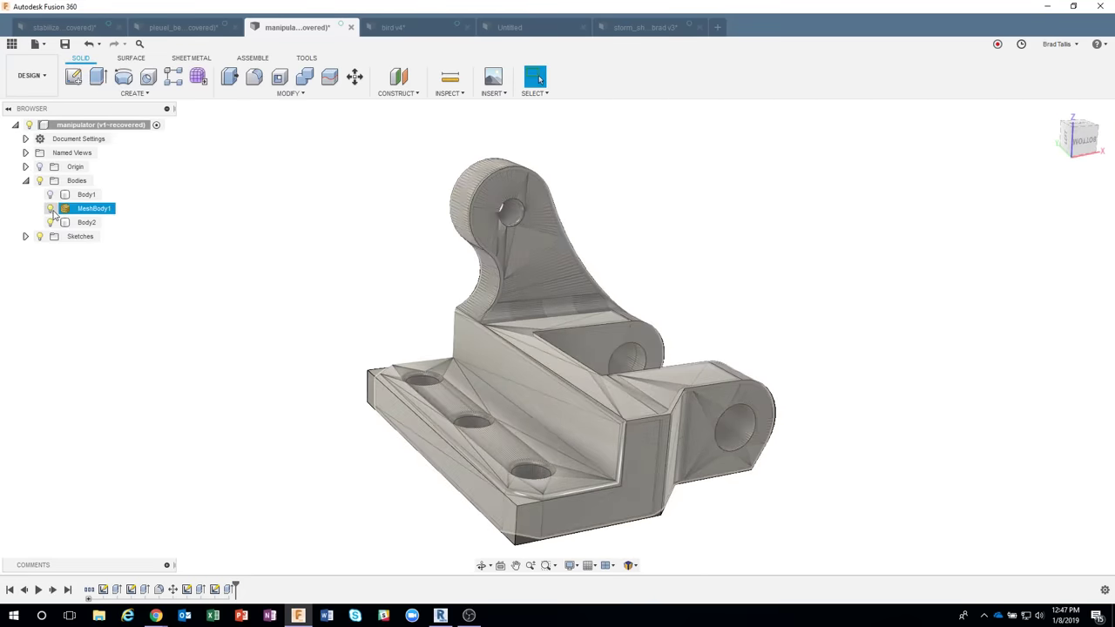
click(50, 209)
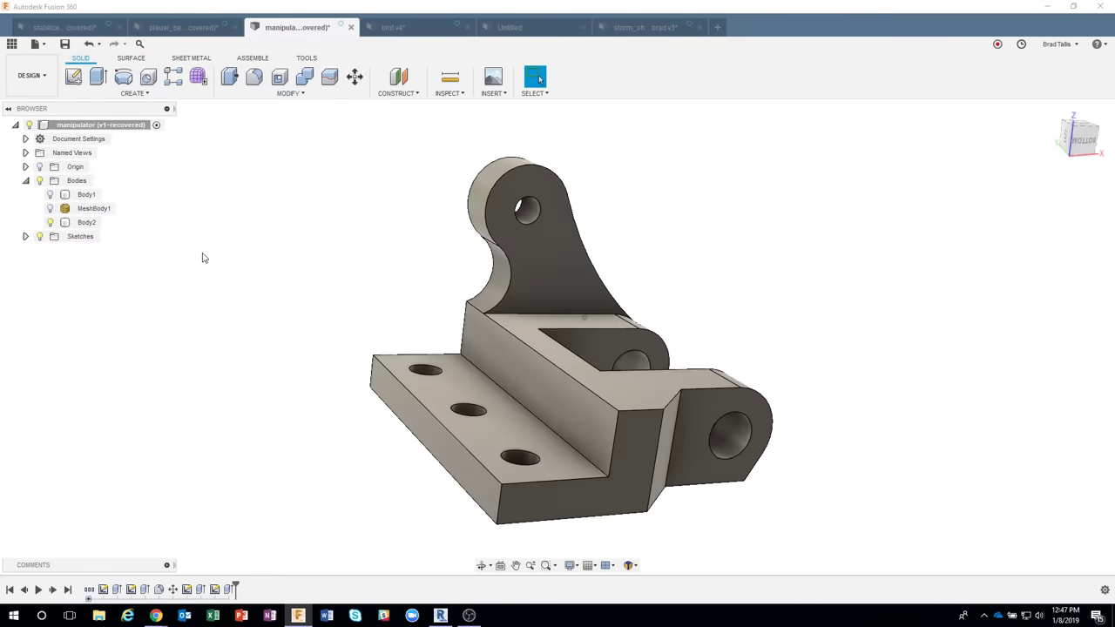
shift+middle_drag(202, 258, 660, 397)
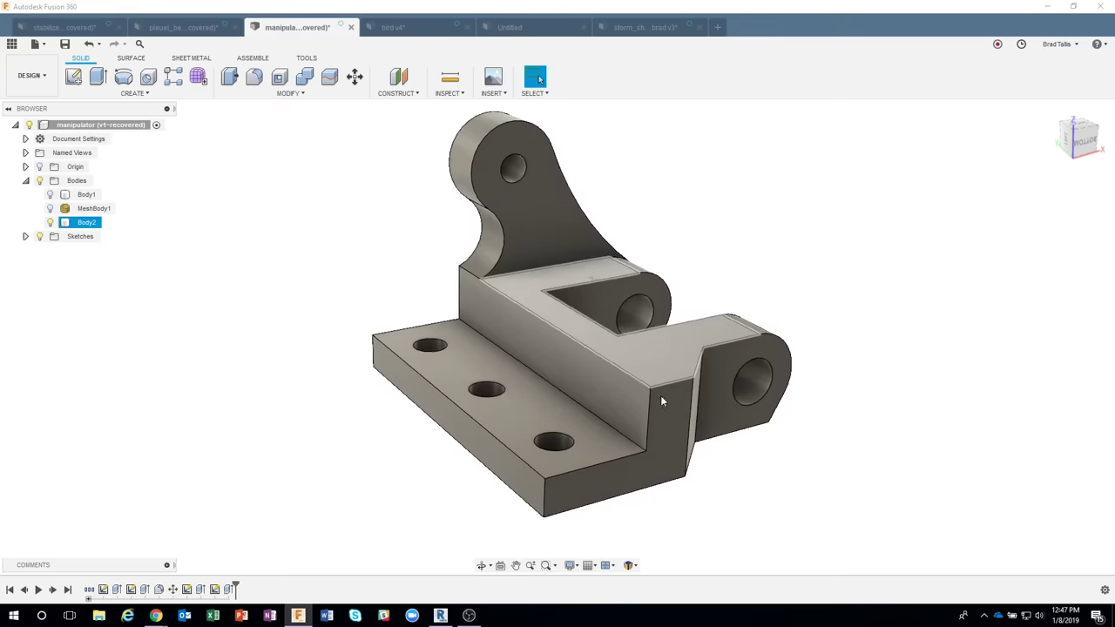
click(52, 209)
click(50, 223)
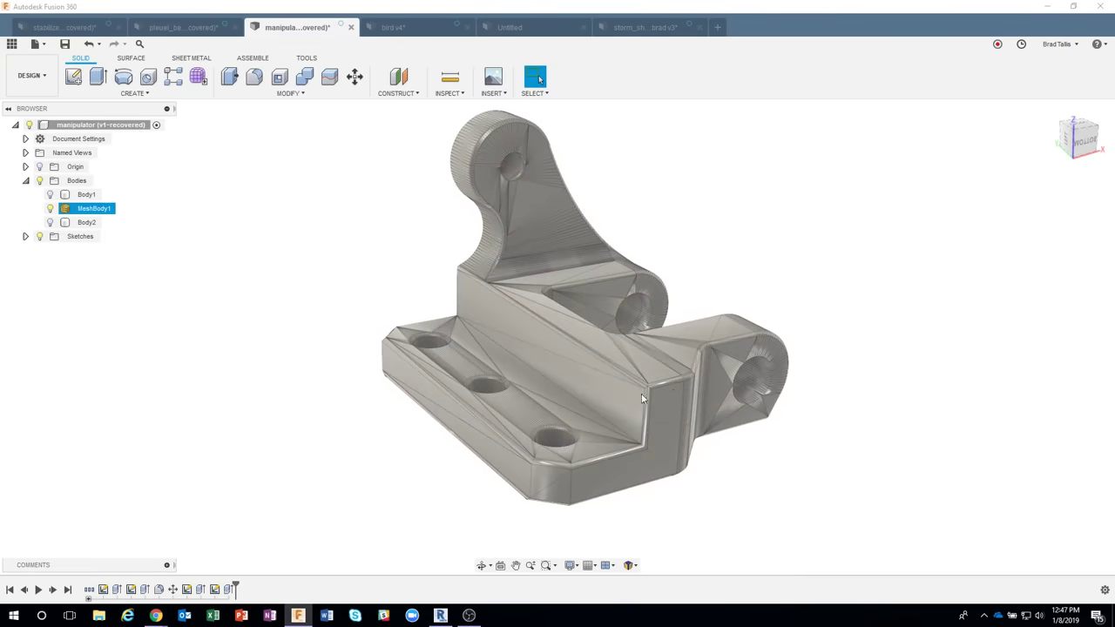
click(50, 222)
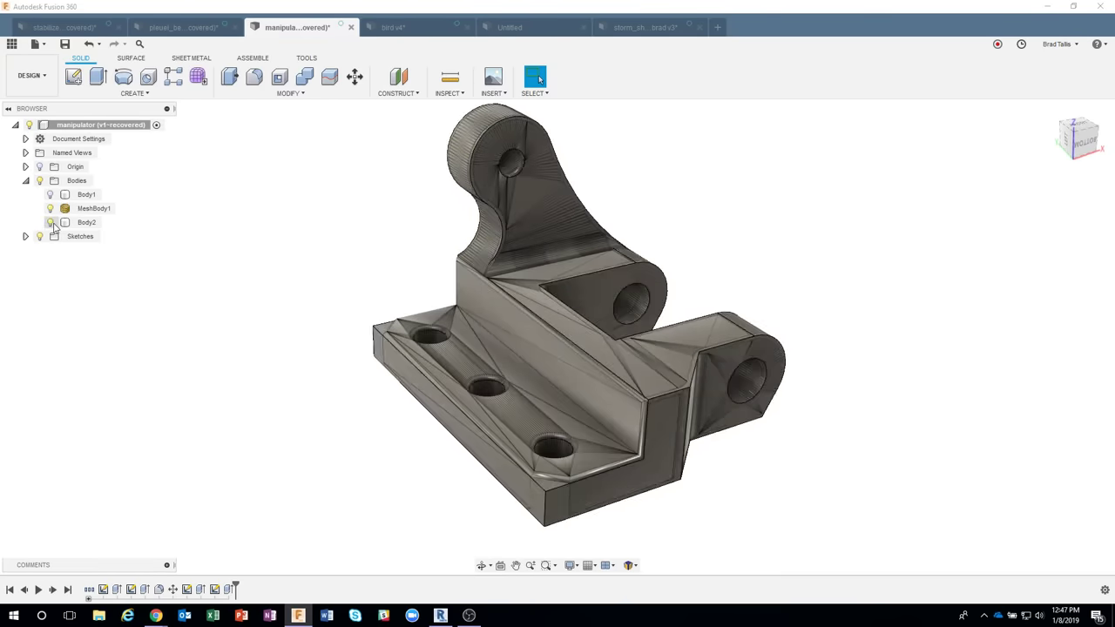
Chamfer the two vertical outer corners of the base's drilled flange with an equal distance of 29.17 mm, and hide the mesh.
right_click(545, 511)
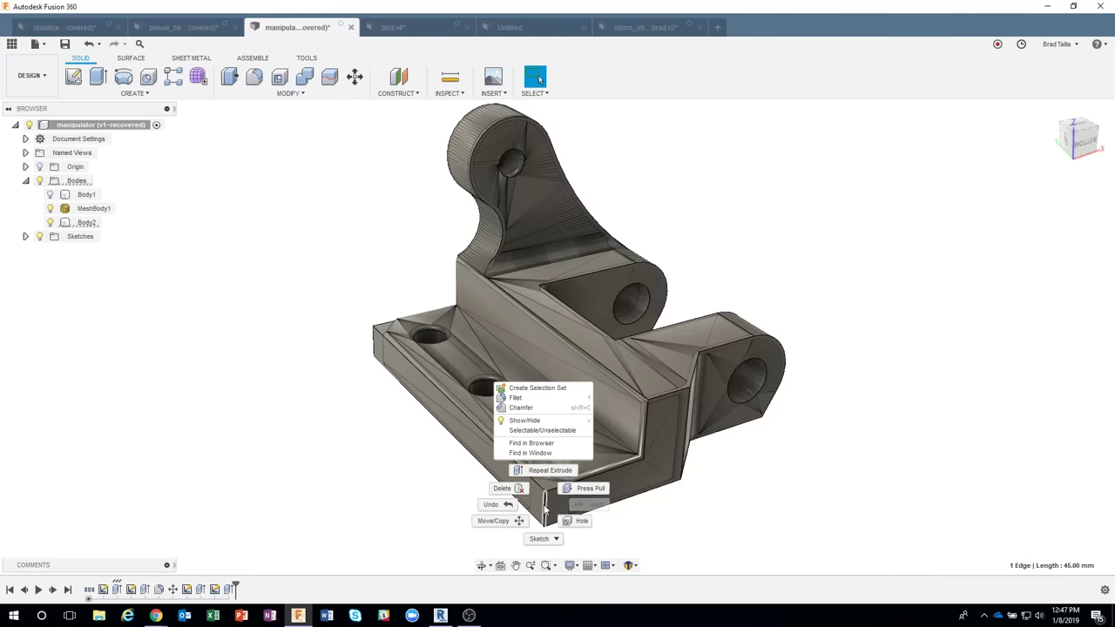
click(529, 407)
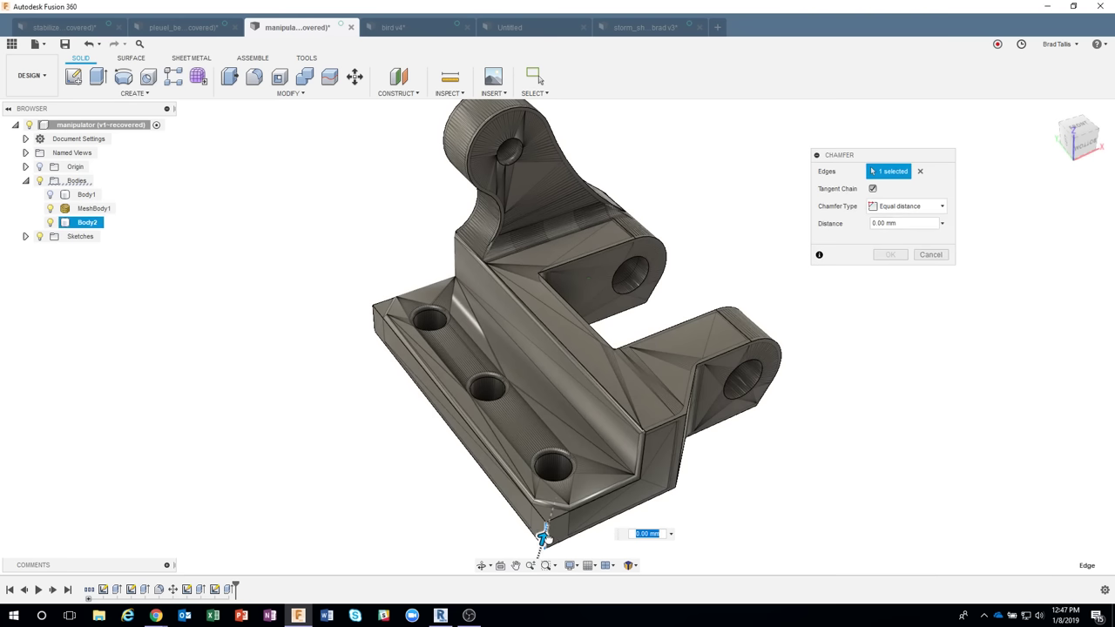
mouse_move(544, 535)
mouse_down()
mouse_move(561, 526)
mouse_move(544, 517)
mouse_move(547, 527)
mouse_up()
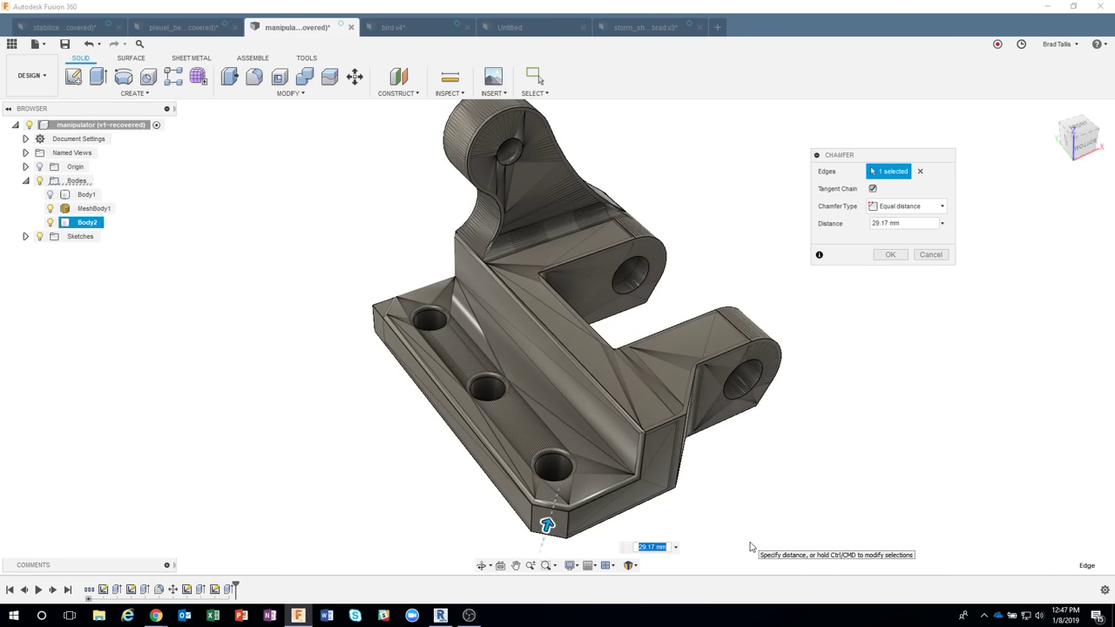
click(376, 330)
shift+middle_drag(663, 408, 880, 354)
click(897, 259)
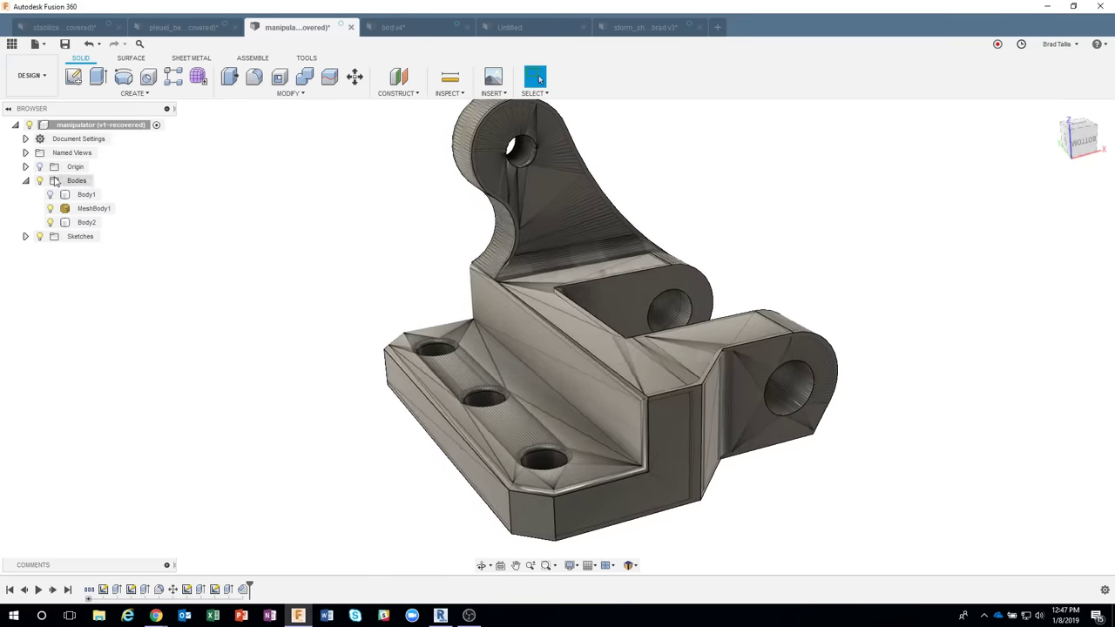
click(54, 211)
click(53, 212)
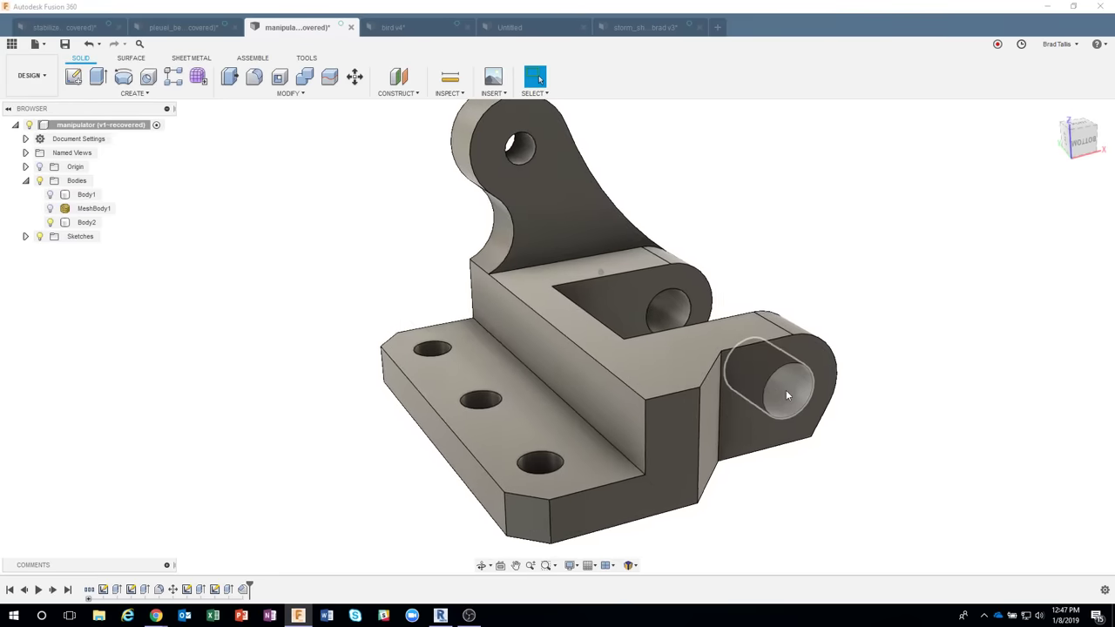
Try a 5 mm fillet on the drilled flange's top perimeter, its inner step edge and the adjoining outline of the lug's outer side face.
shift+middle_drag(785, 389, 943, 358)
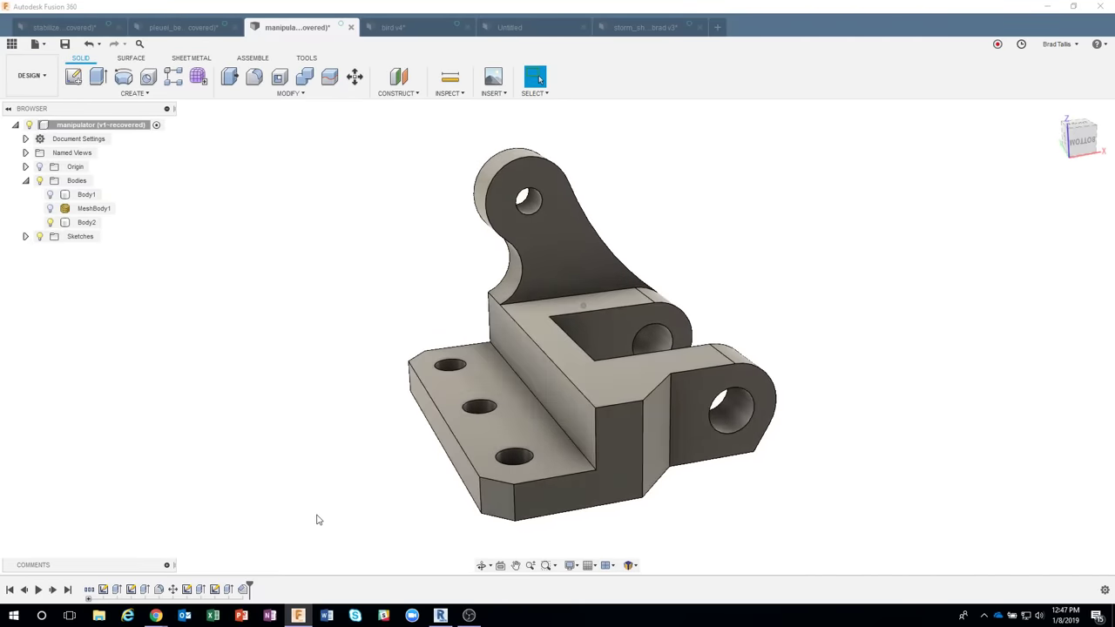
shift+middle_drag(890, 415, 912, 492)
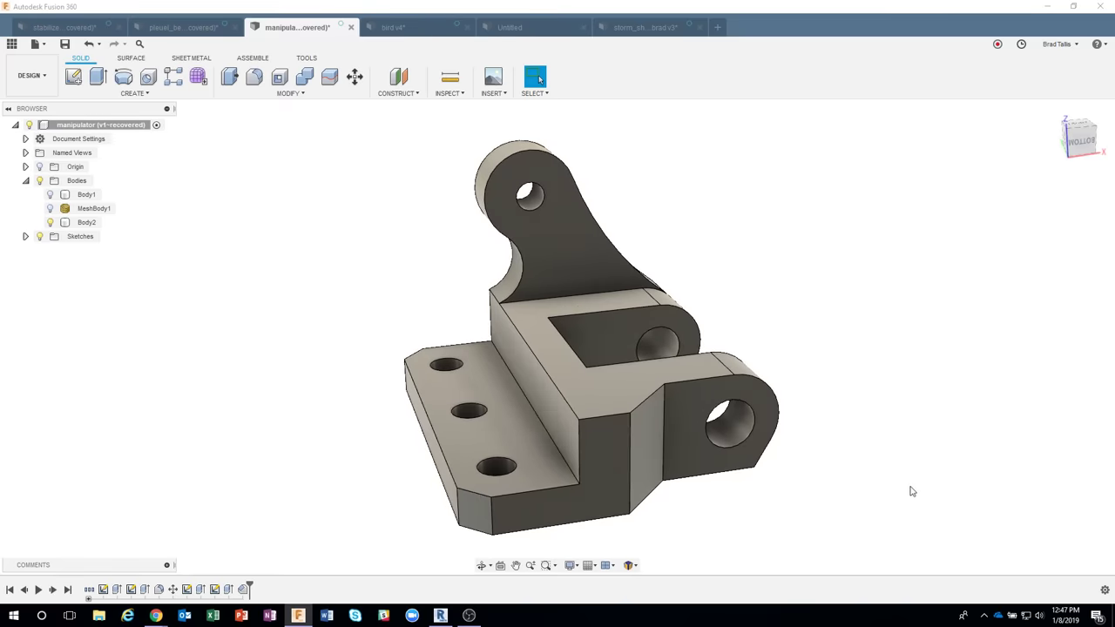
shift+middle_drag(863, 454, 617, 432)
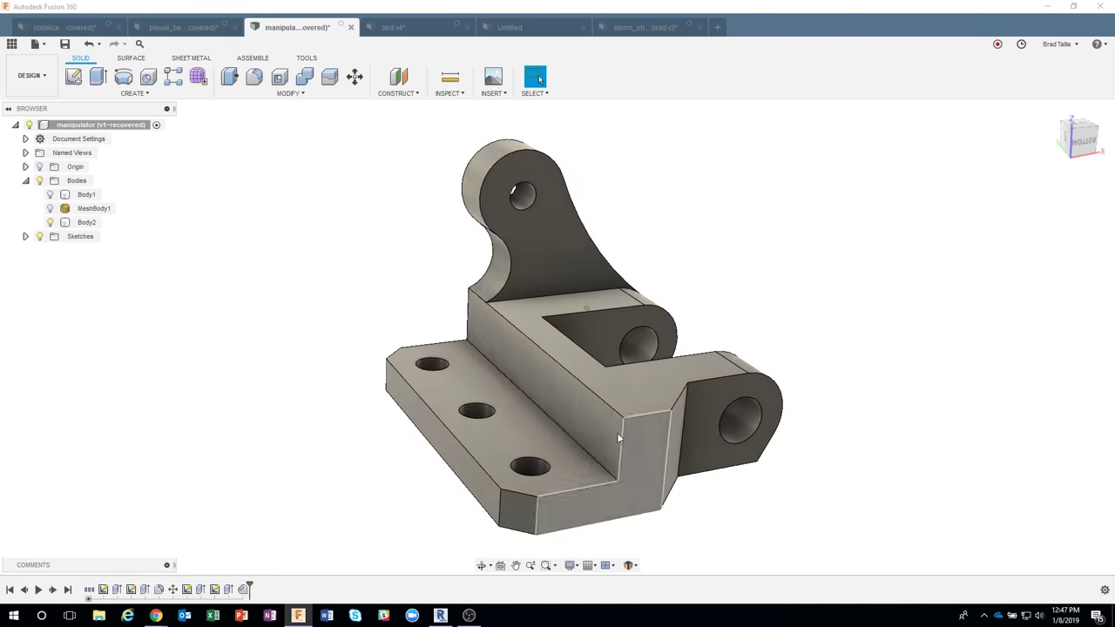
click(610, 419)
right_click(566, 435)
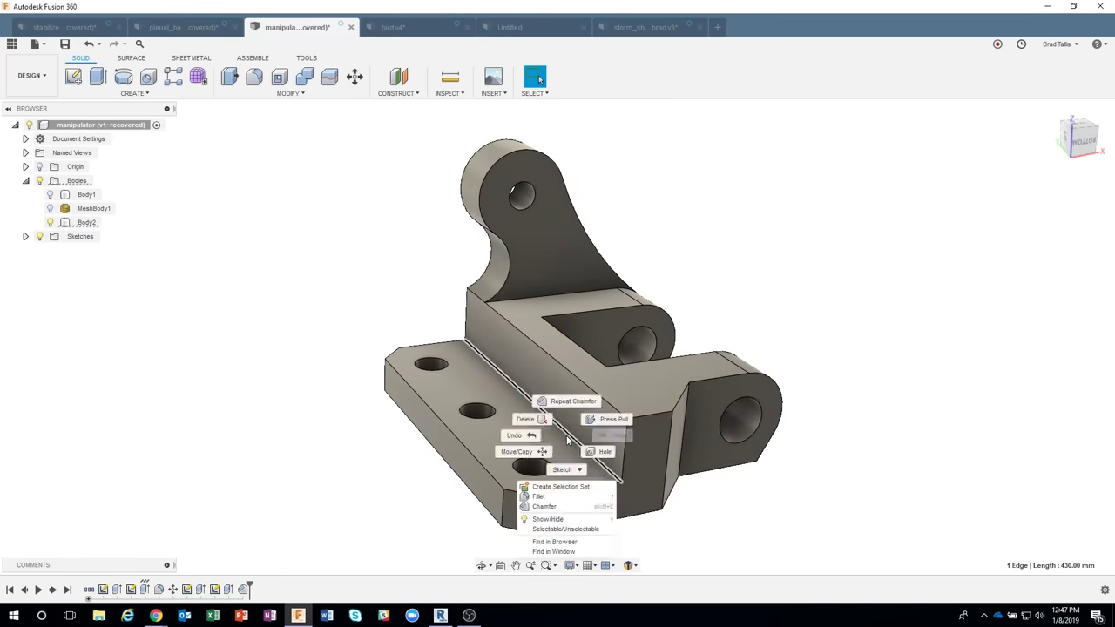
click(546, 497)
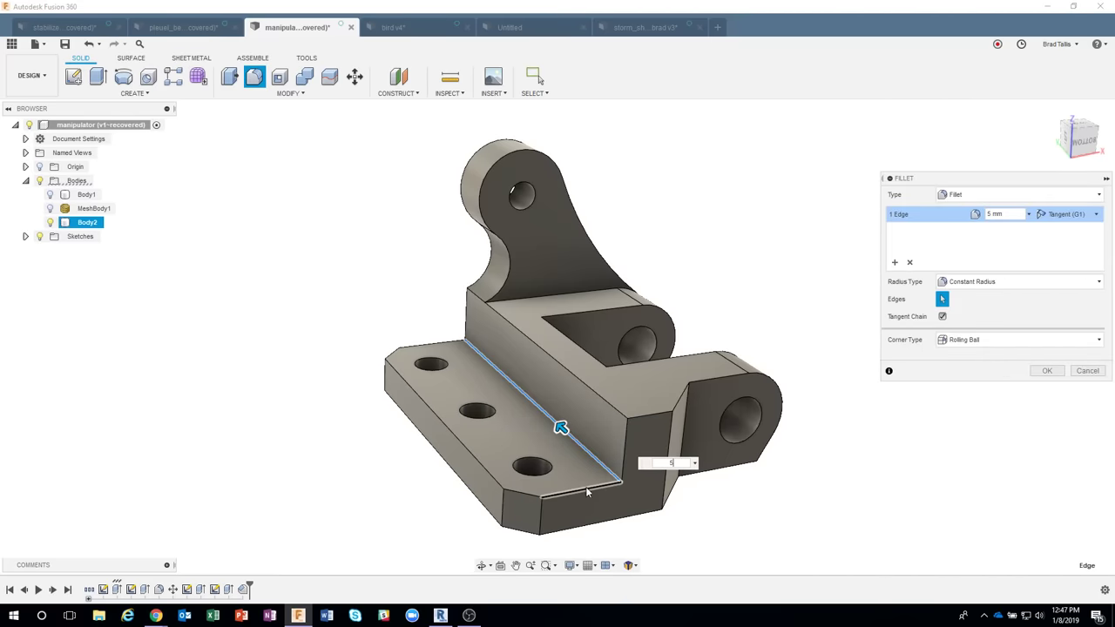
click(529, 495)
click(519, 496)
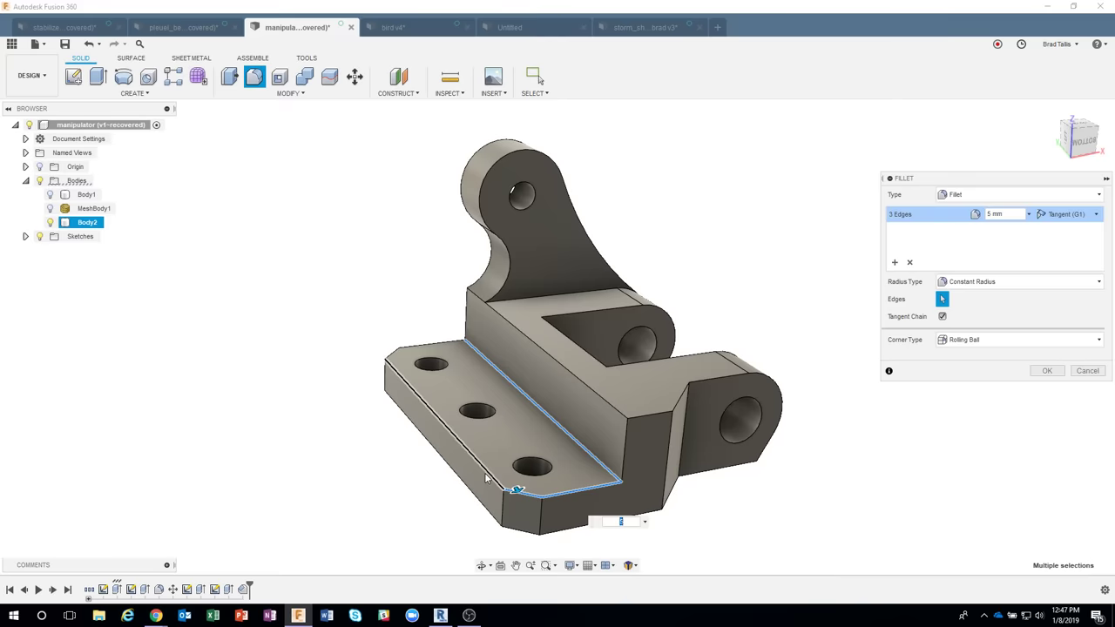
click(489, 474)
click(393, 354)
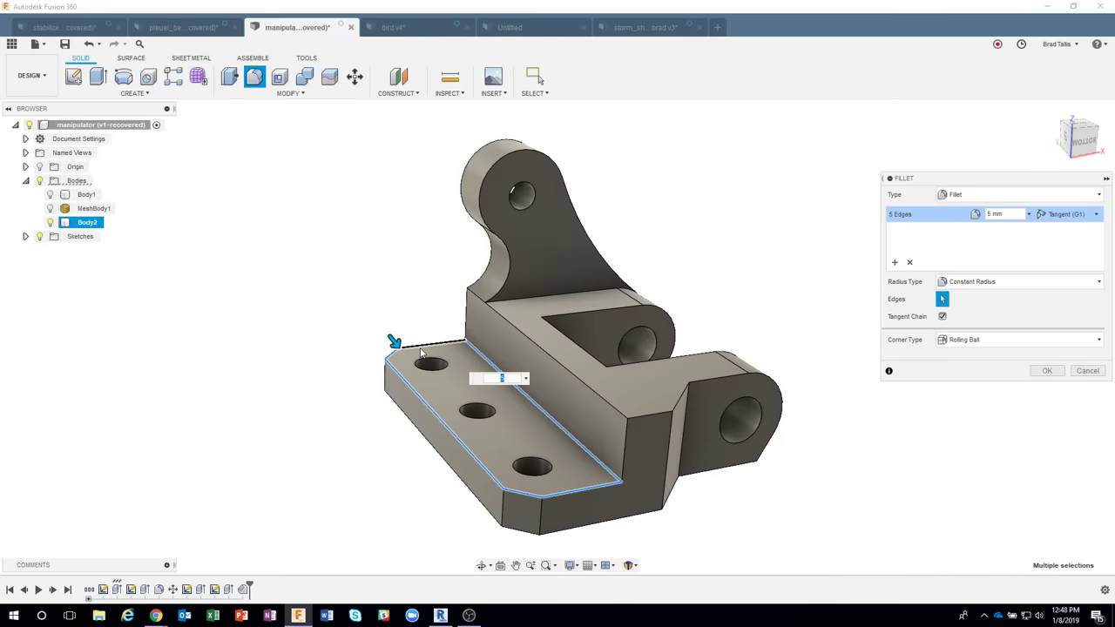
click(420, 349)
shift+middle_drag(949, 468, 513, 397)
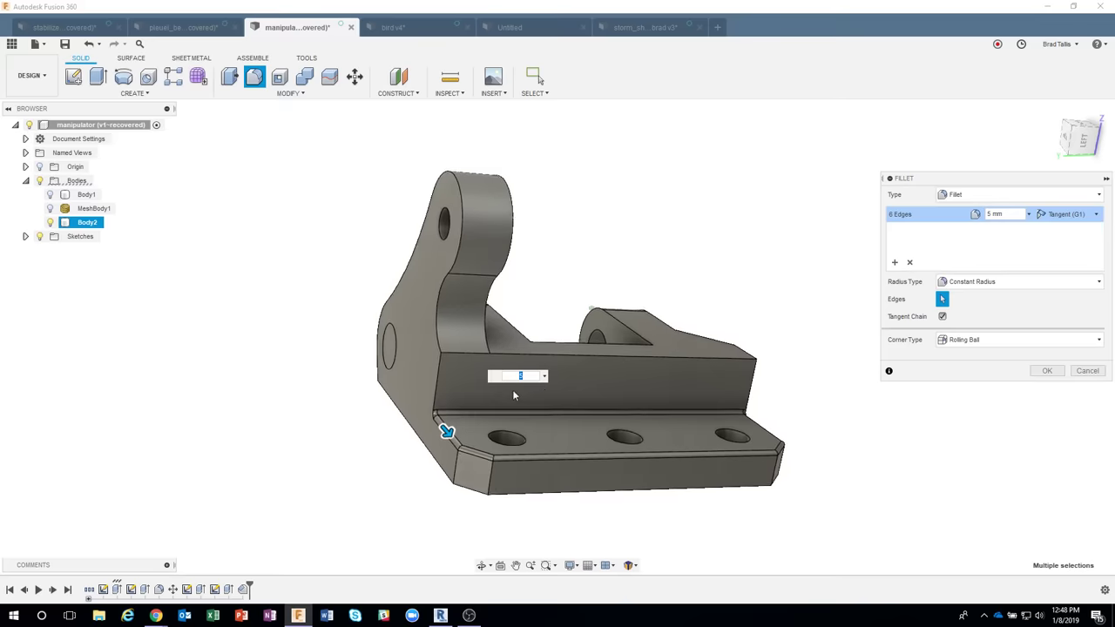
click(433, 399)
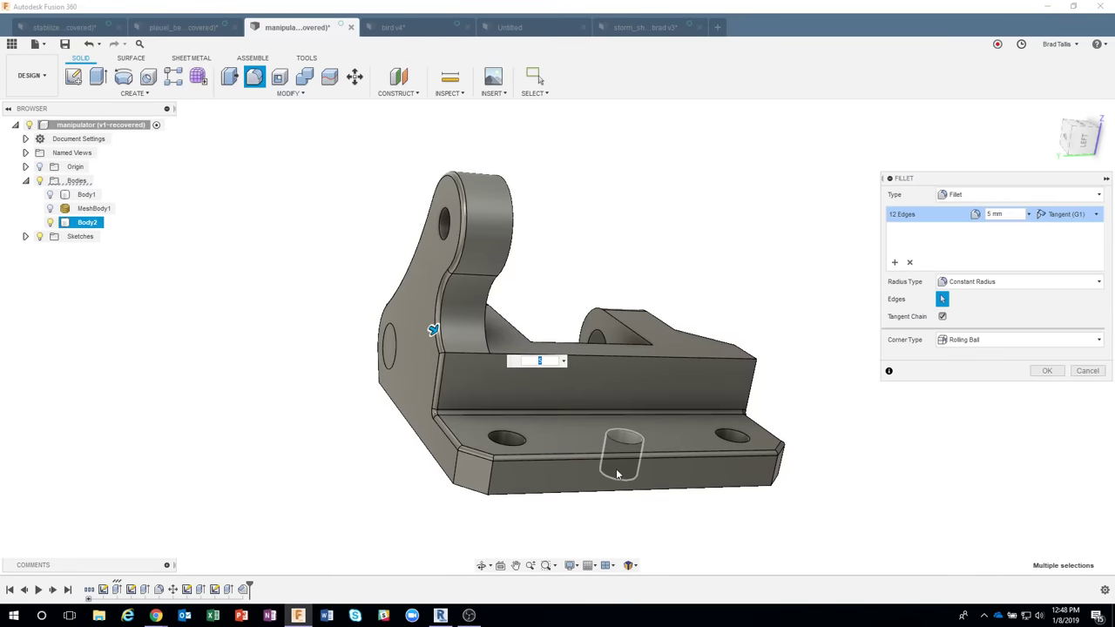
shift+middle_drag(688, 457, 780, 409)
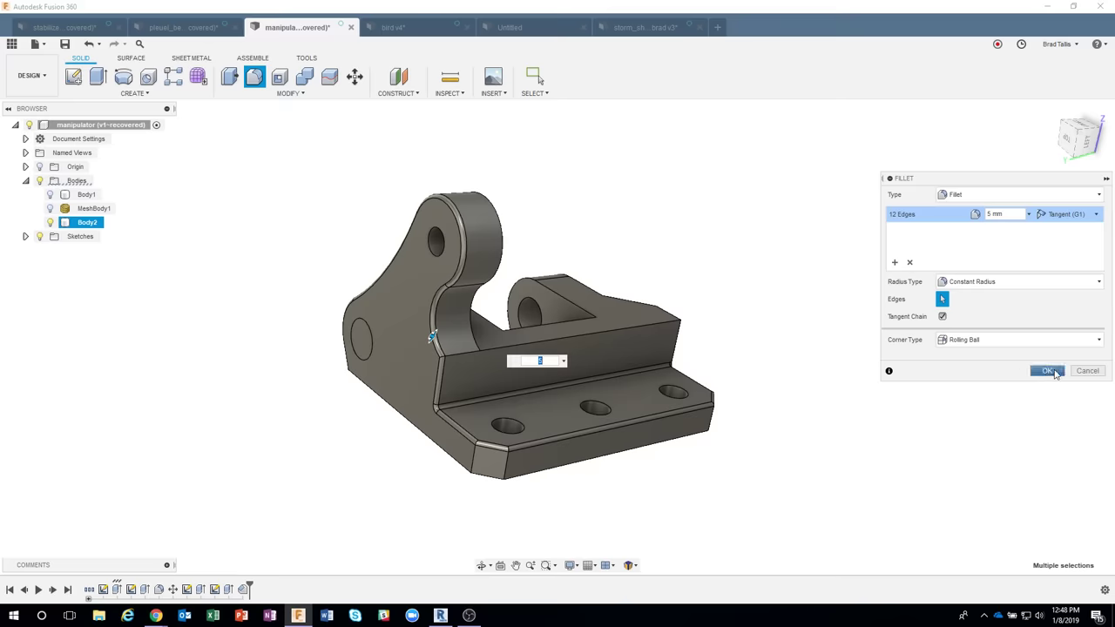
click(1050, 371)
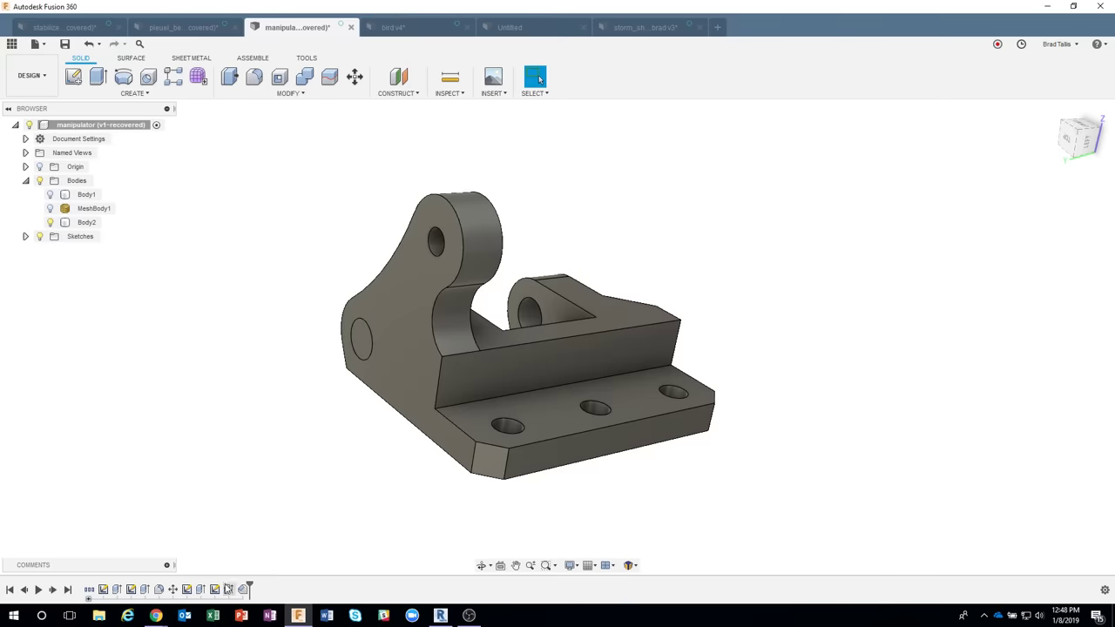
Edit the extruded cut of the base's large pivot hole, lengthening it outward beyond the lug's outer side face.
double_click(187, 590)
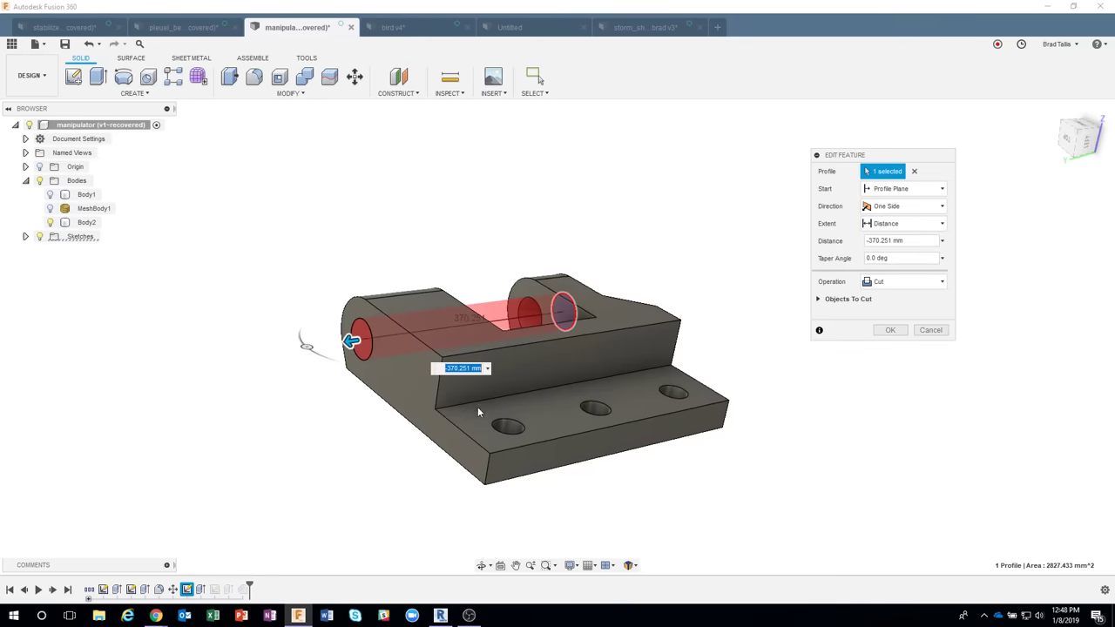
drag(347, 359, 322, 359)
click(889, 330)
shift+middle_drag(617, 535, 552, 543)
shift+middle_drag(965, 515, 863, 444)
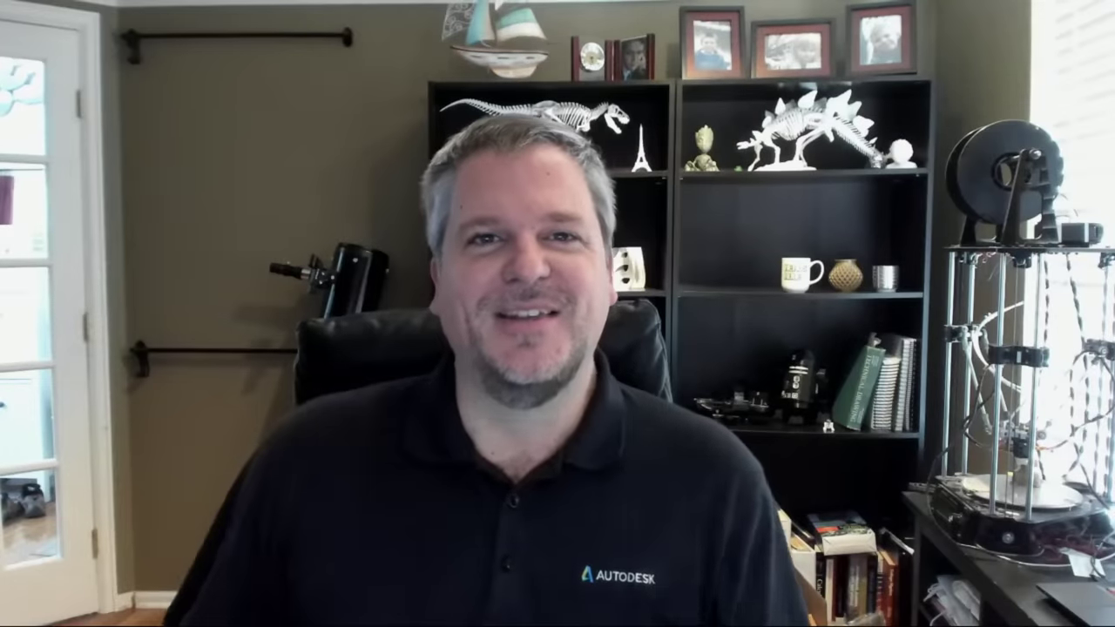
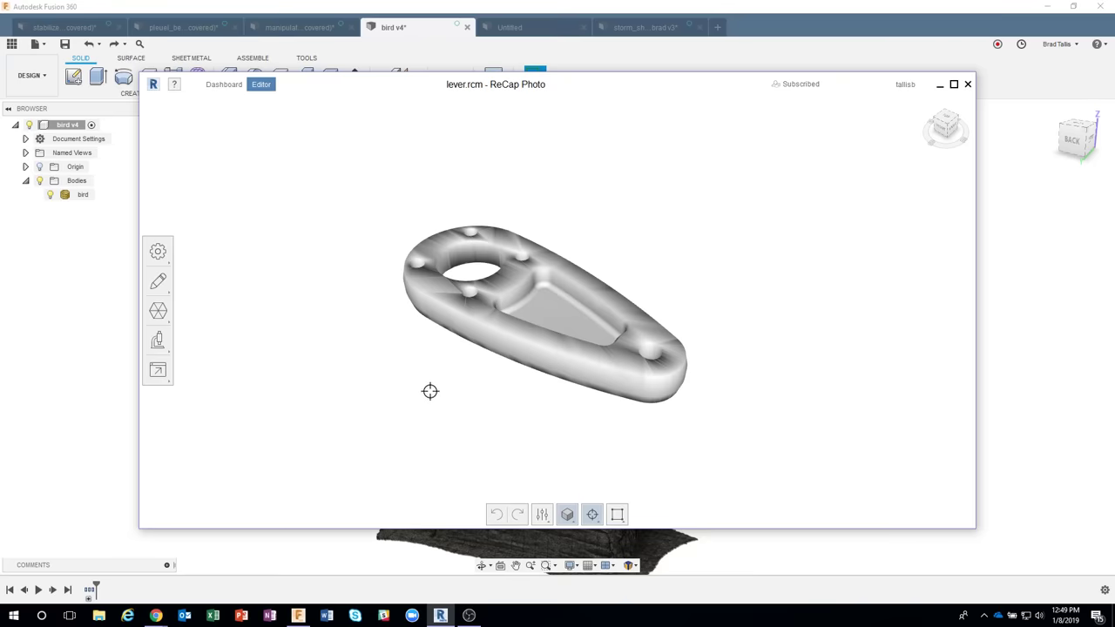
Examine the lever mesh, switch from ReCap Photo back to Fusion 360, and examine the bird mesh's facets around the wing from both sides.
scroll(454, 363, up, 3)
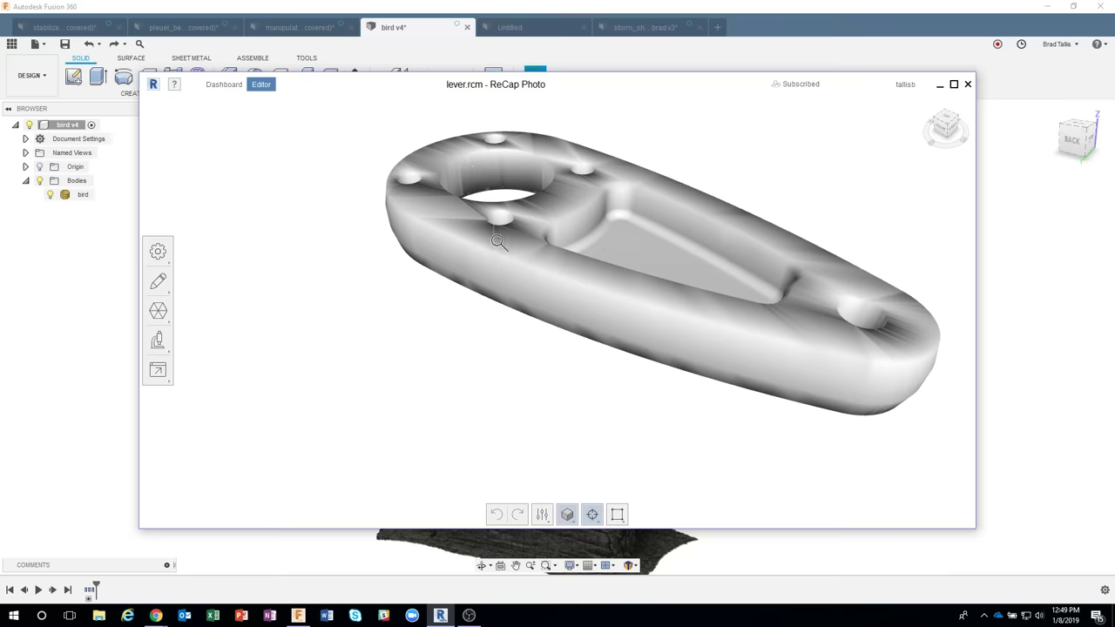
click(938, 84)
click(543, 295)
scroll(553, 273, up, 5)
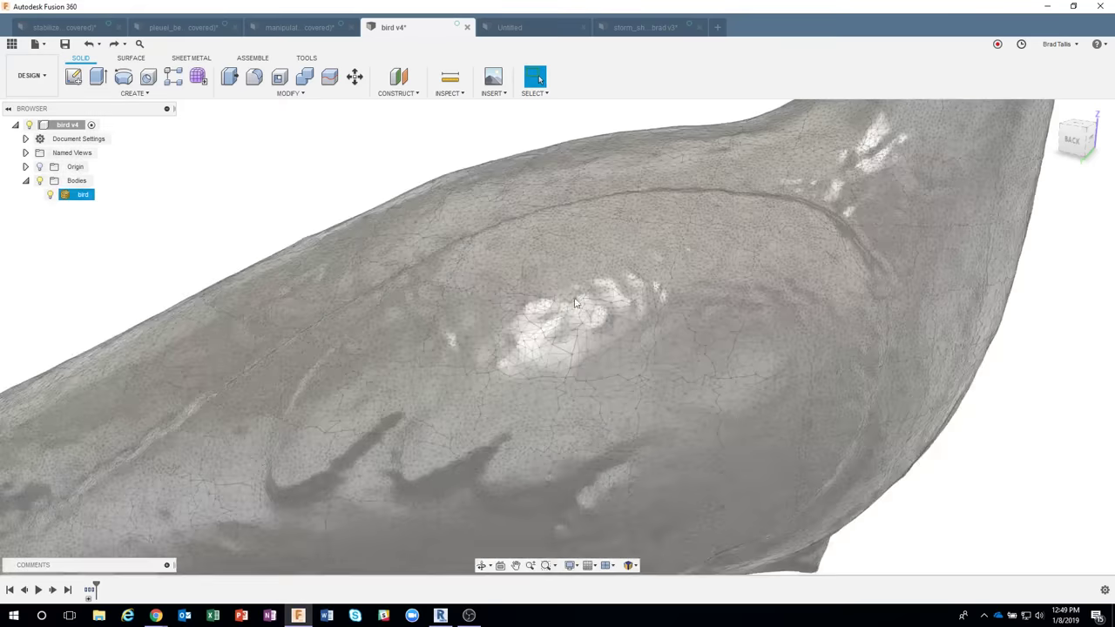
scroll(649, 256, up, 2)
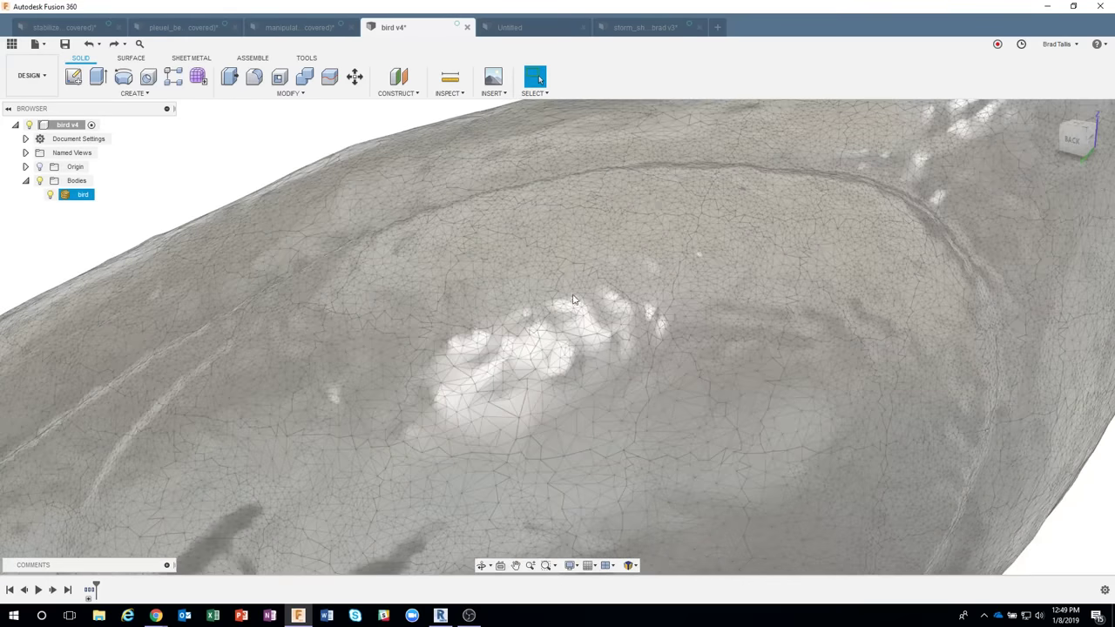
scroll(662, 379, down, 10)
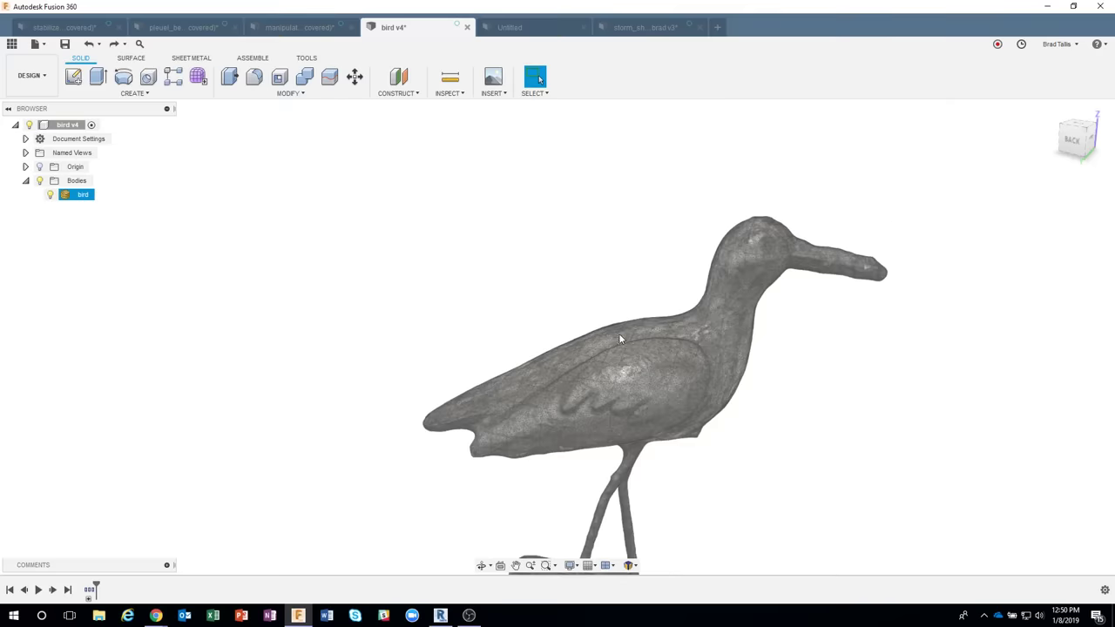
shift+middle_drag(618, 337, 452, 200)
click(523, 186)
click(562, 366)
click(383, 244)
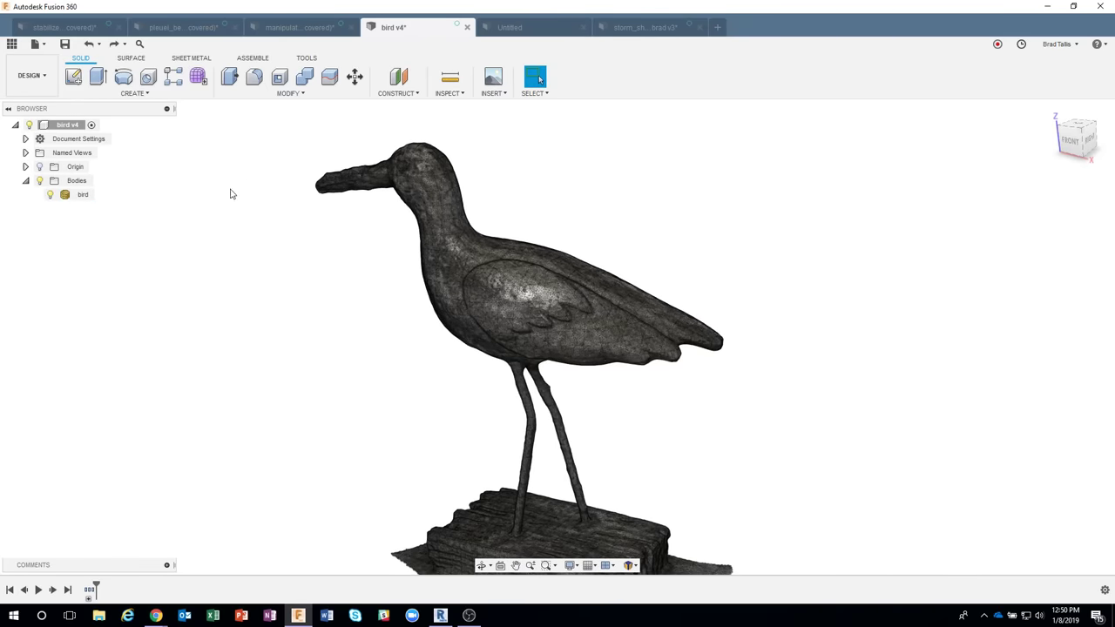
Open the bird mesh body for mesh editing.
right_click(83, 194)
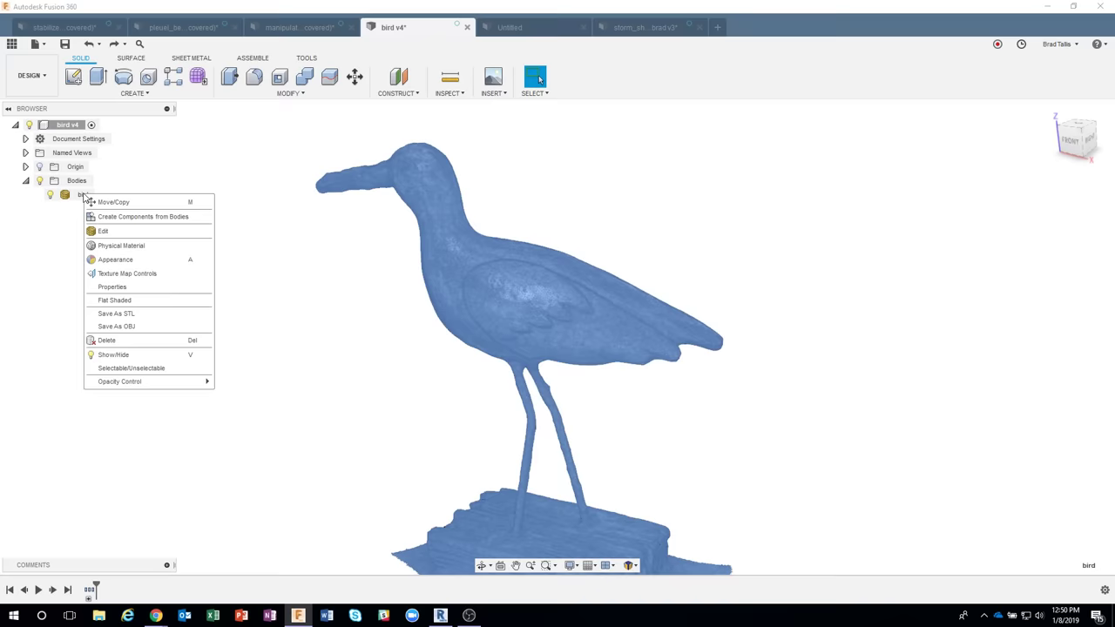
click(103, 230)
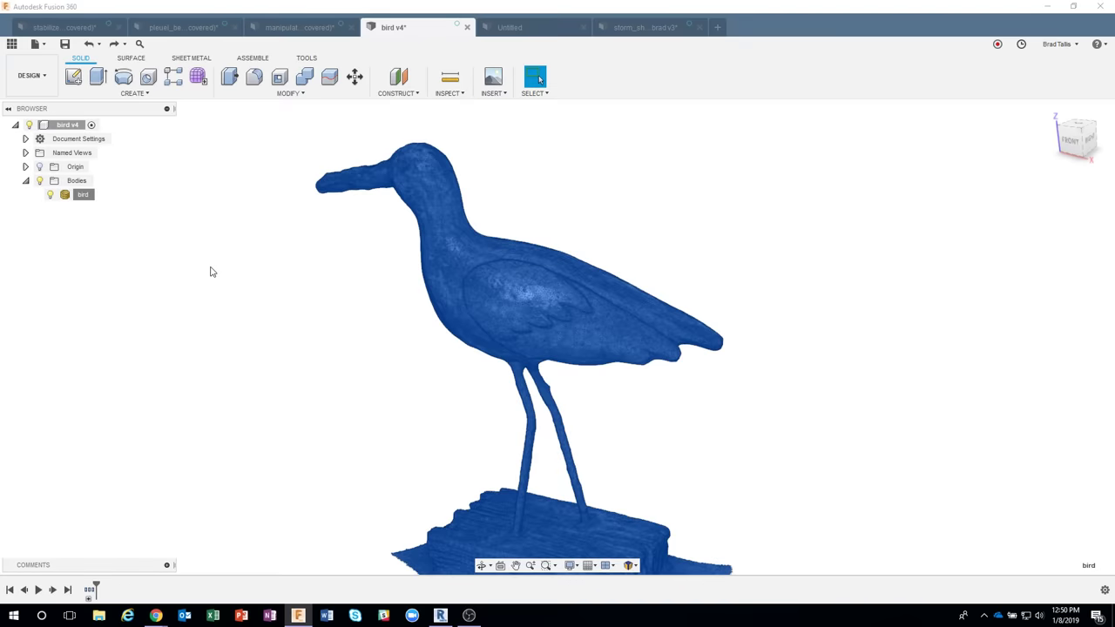
Erase and fill the feather grooves on the bird's wing with uniform meshing, brushing over them with a reduced brush size.
click(178, 93)
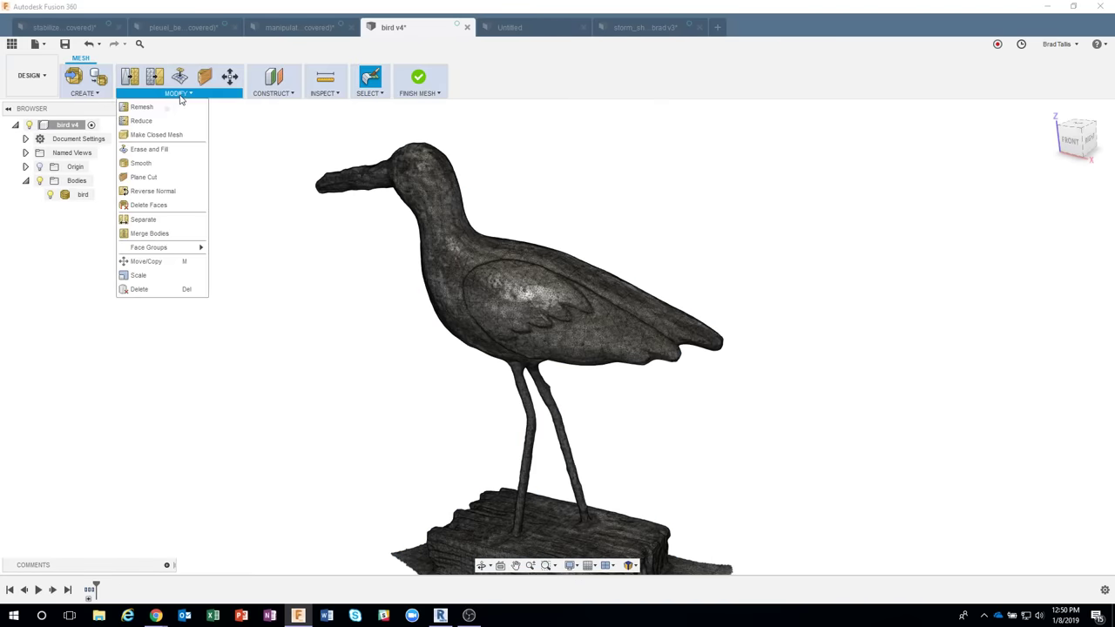
click(167, 151)
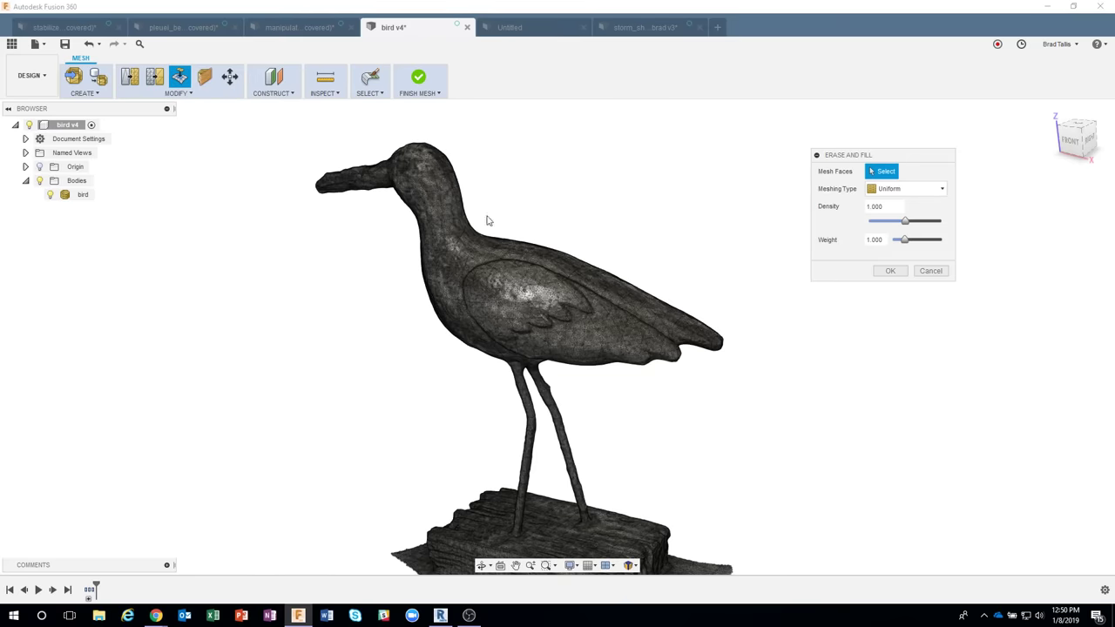
scroll(575, 277, up, 10)
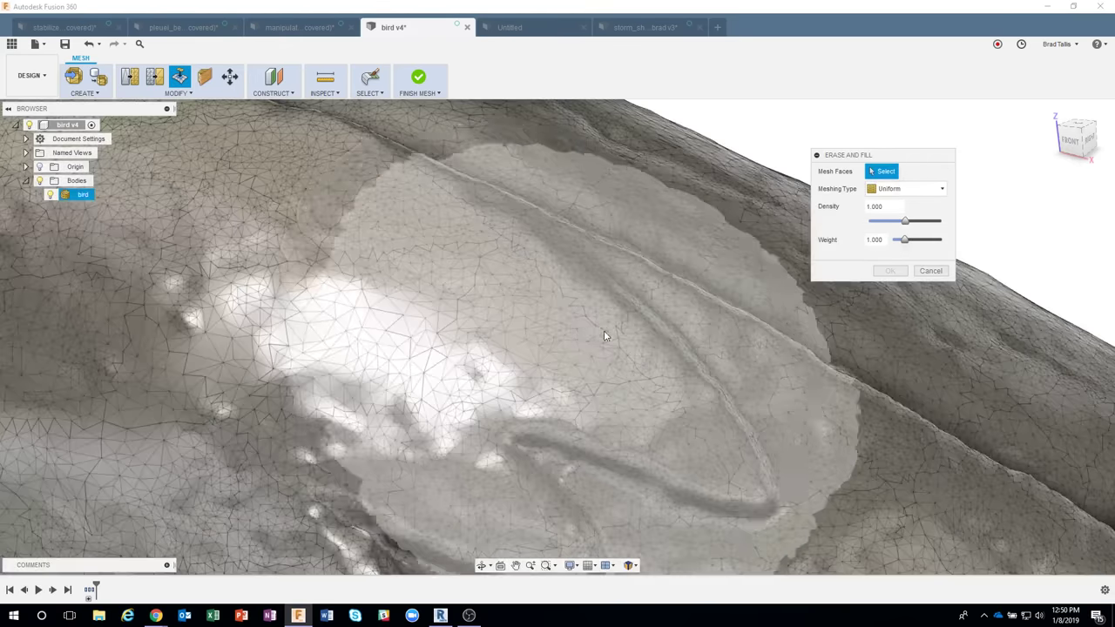
scroll(605, 333, down, 5)
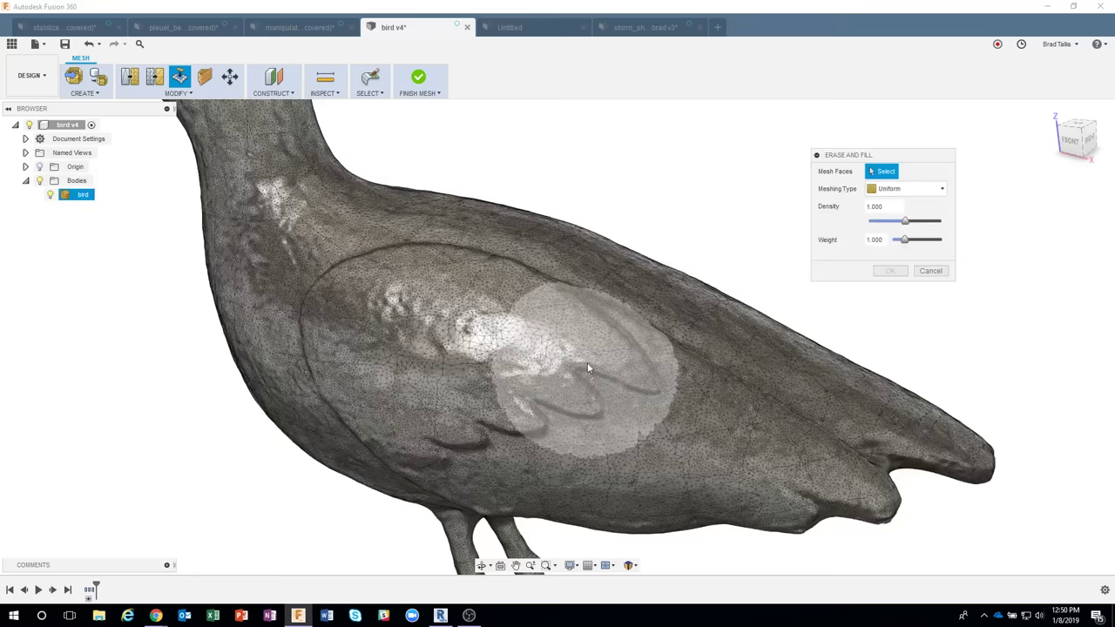
key(Down)
key(Down)
key(Down)
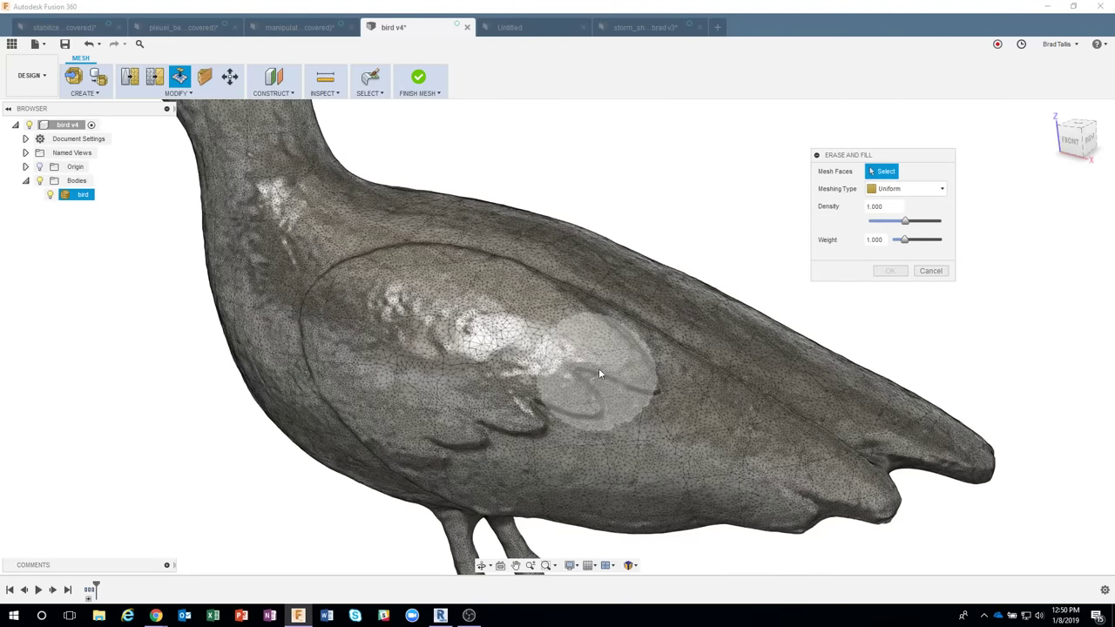
mouse_move(609, 371)
mouse_down()
mouse_move(430, 425)
mouse_move(491, 404)
mouse_up()
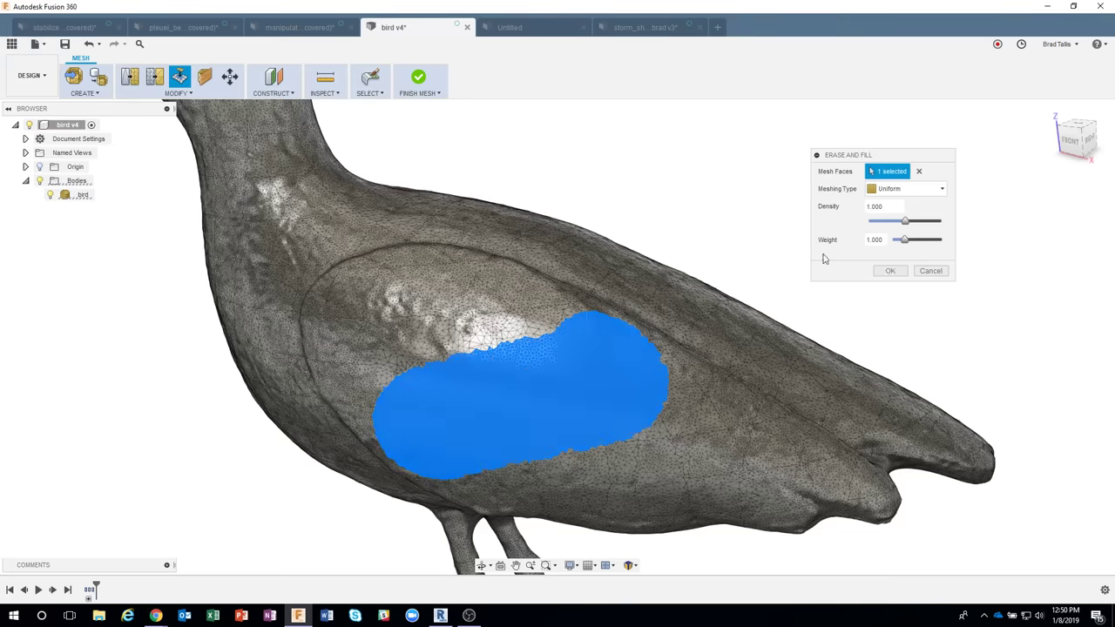
click(886, 272)
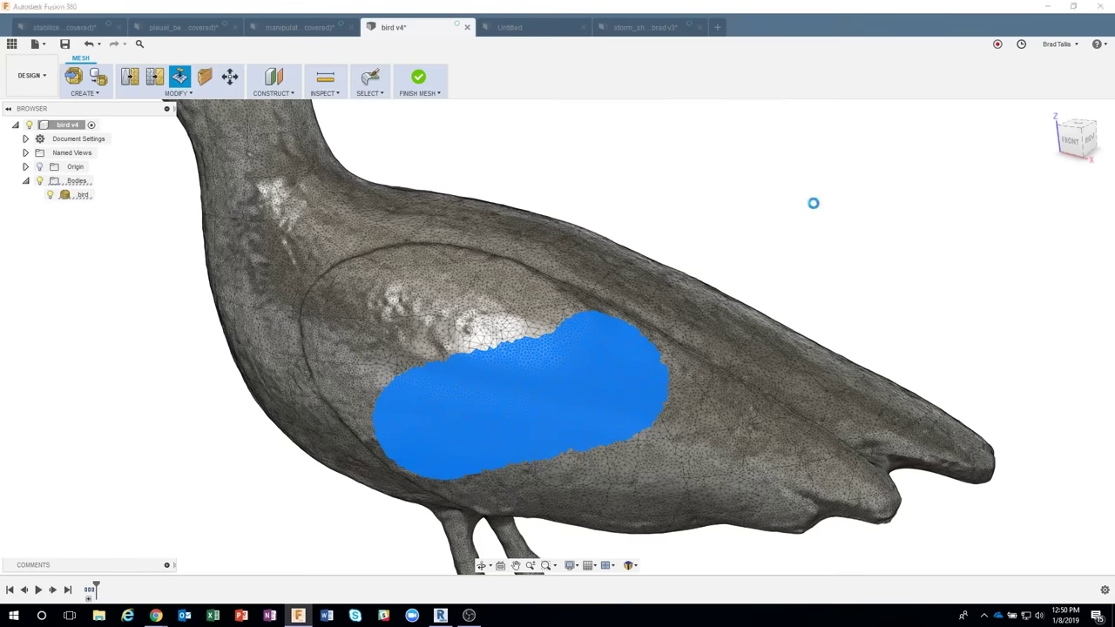
key(Escape)
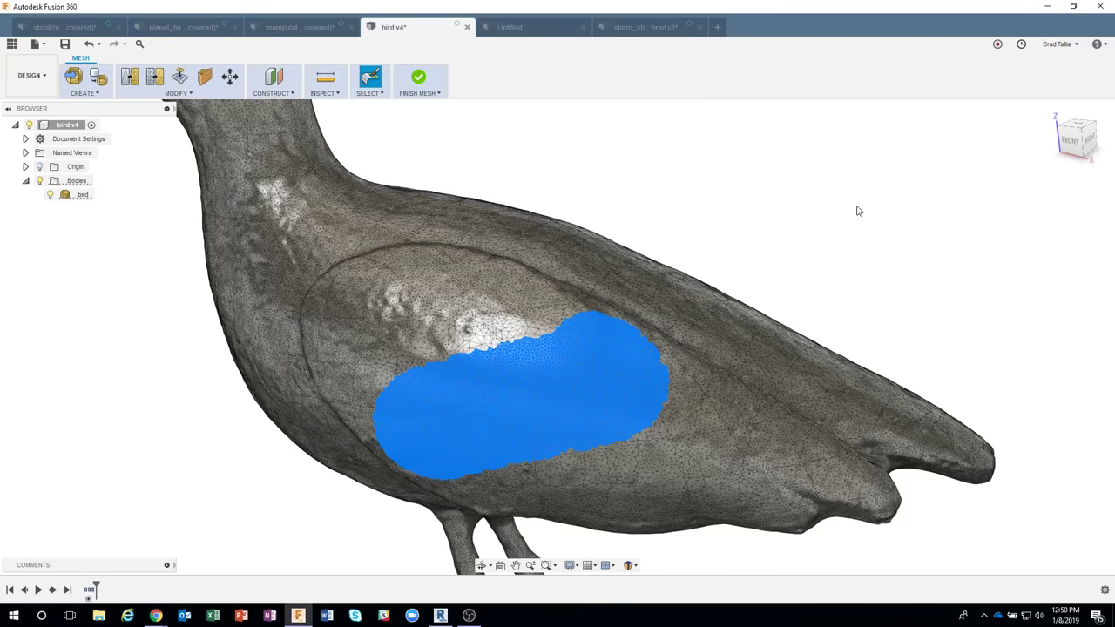
Examine the holes in the mesh on the bird's underside between the legs and the tail.
shift+middle_drag(838, 221, 741, 293)
click(736, 295)
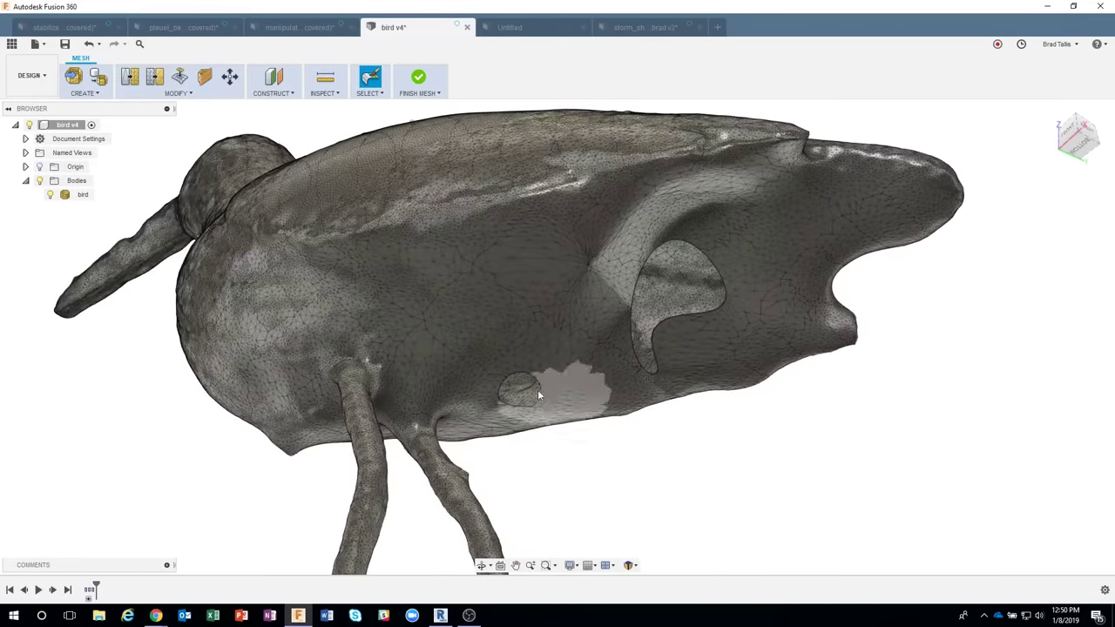
scroll(538, 377, up, 1)
scroll(535, 374, up, 3)
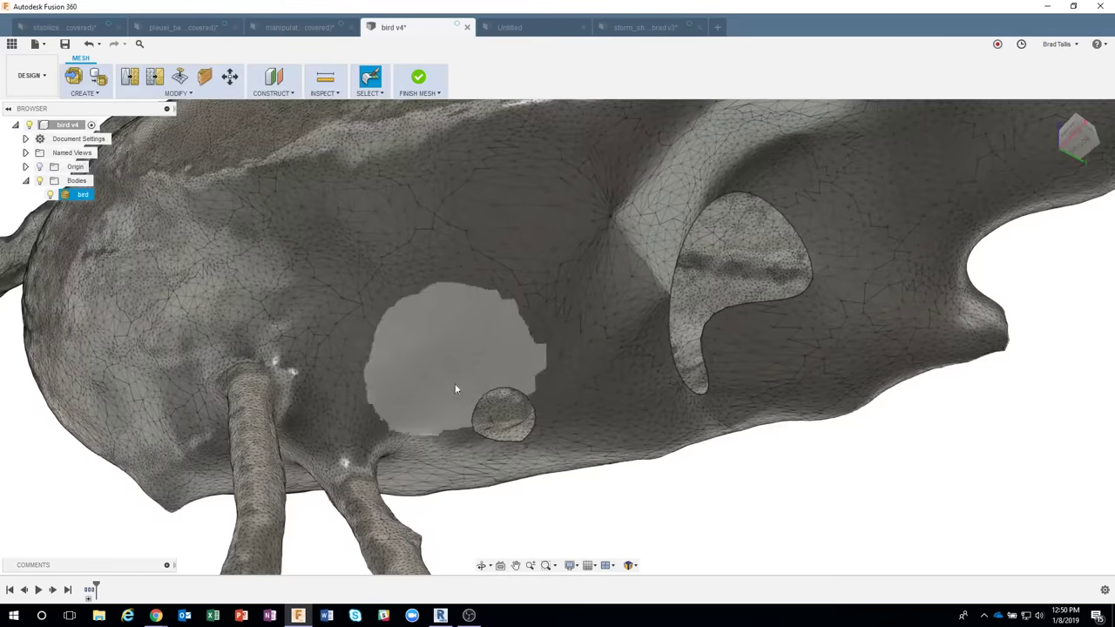
shift+middle_drag(660, 394, 719, 483)
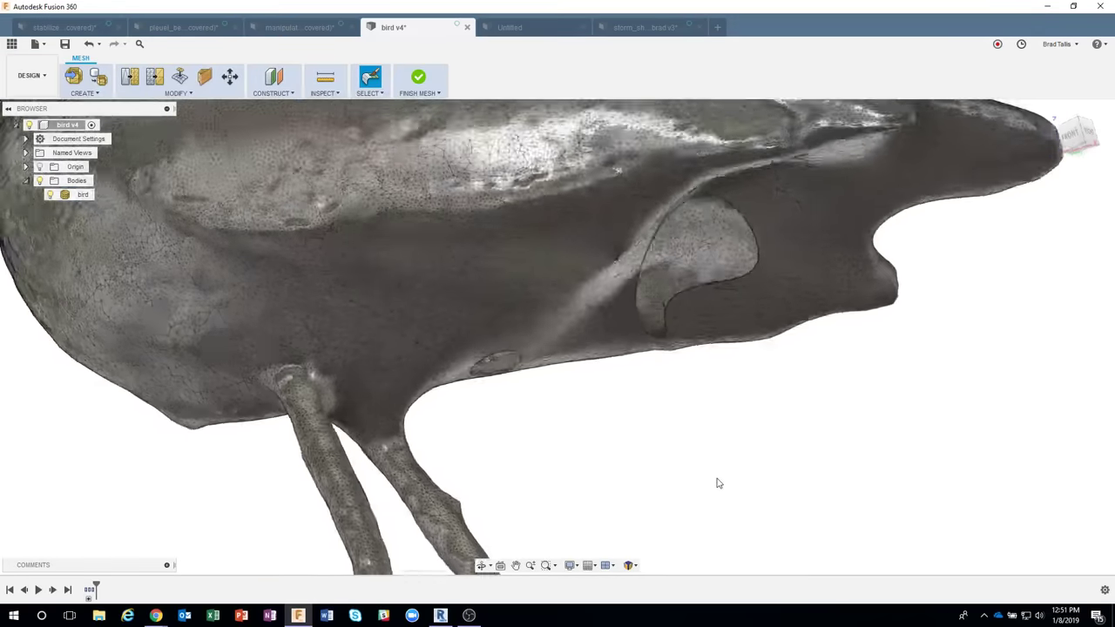
scroll(720, 483, down, 5)
shift+middle_drag(772, 451, 776, 451)
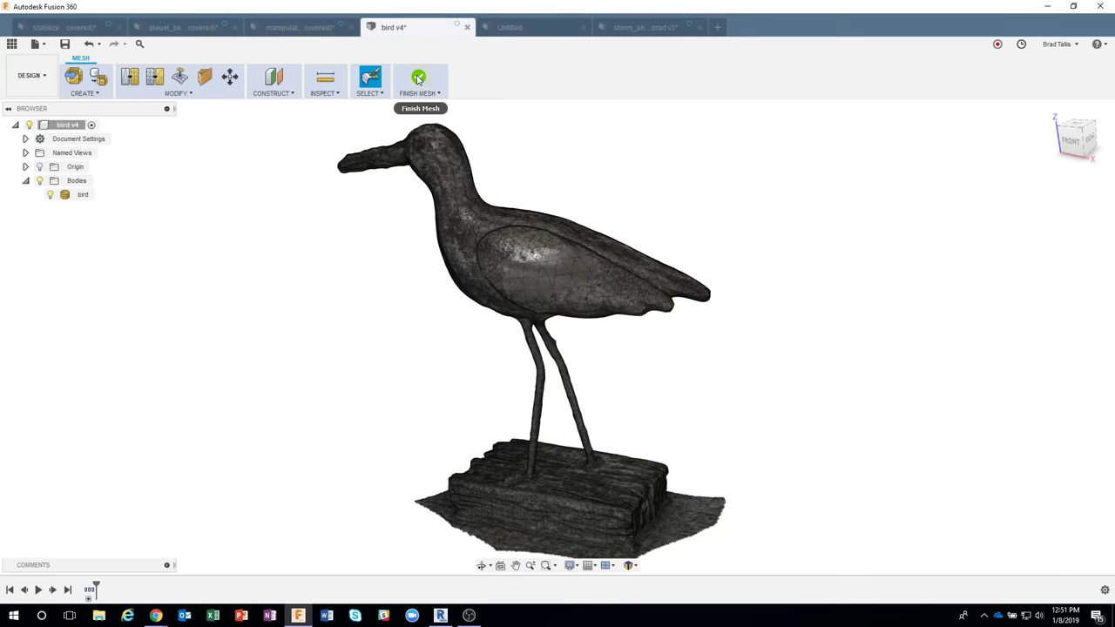
Undo the erase and fill on the bird's wing and clear the brushed face selection.
click(88, 45)
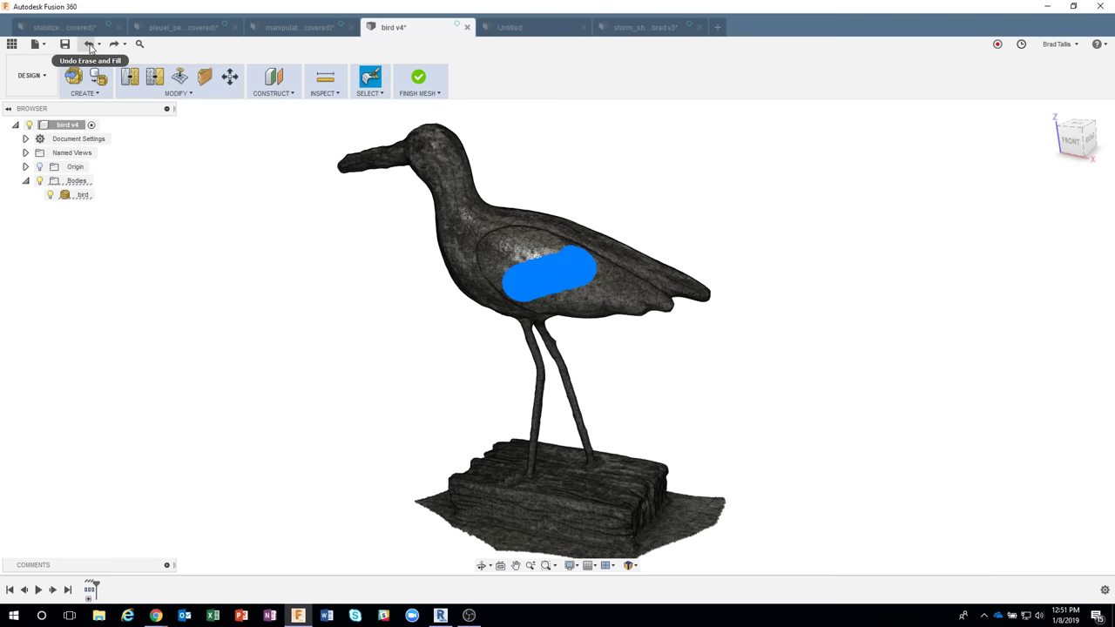
click(89, 45)
click(261, 207)
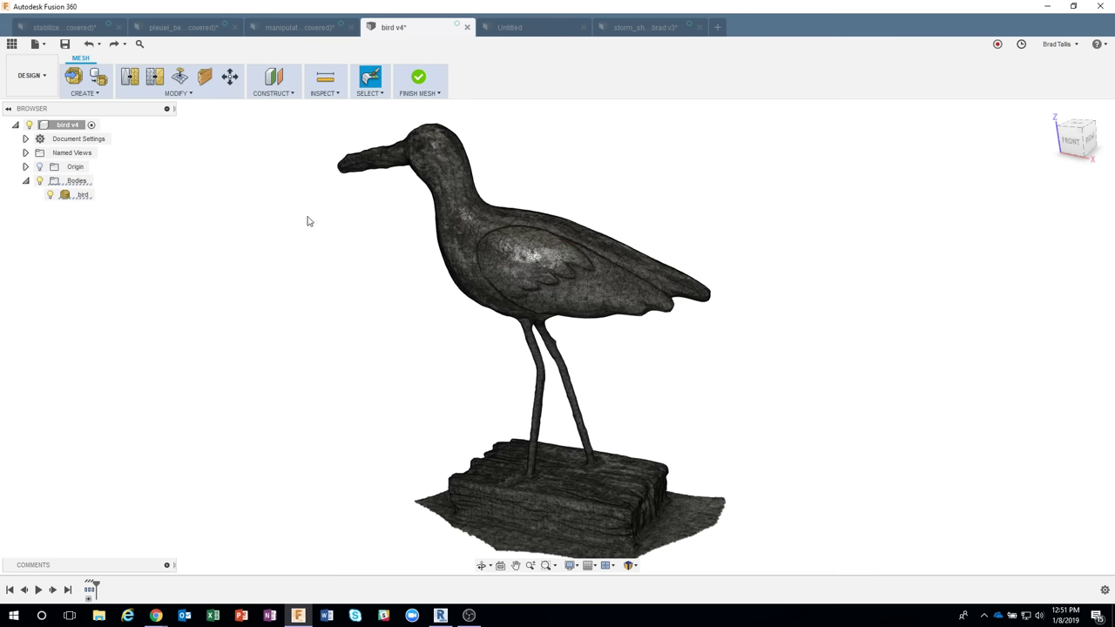
Undo the mesh editing session on the bird and start a new sculpted form.
click(89, 45)
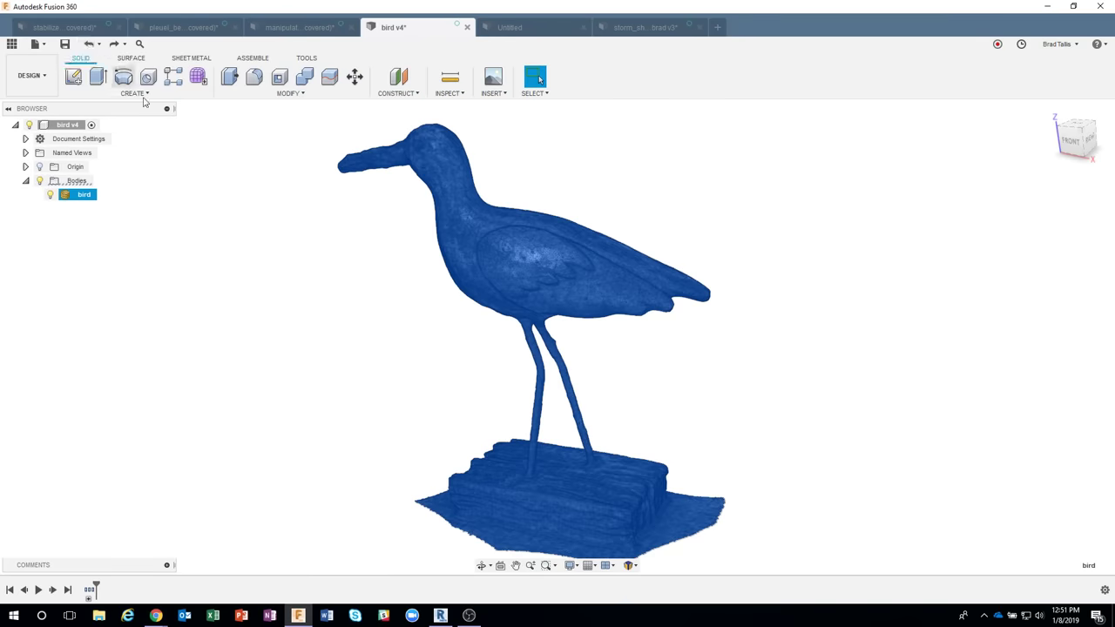
shift+middle_drag(421, 293, 485, 282)
scroll(559, 236, up, 3)
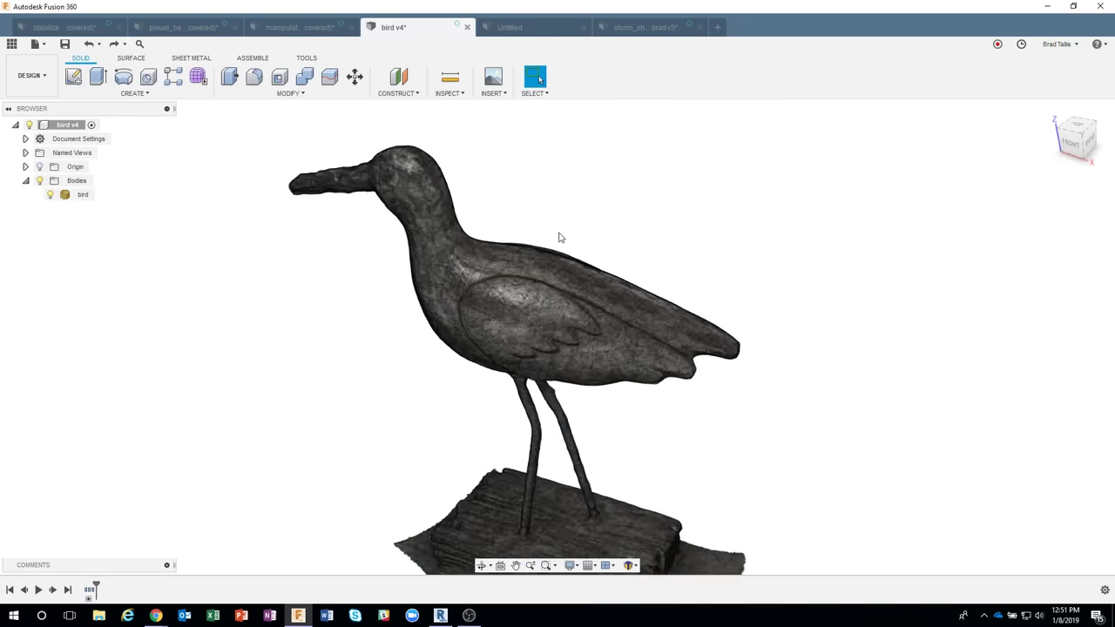
scroll(557, 236, up, 3)
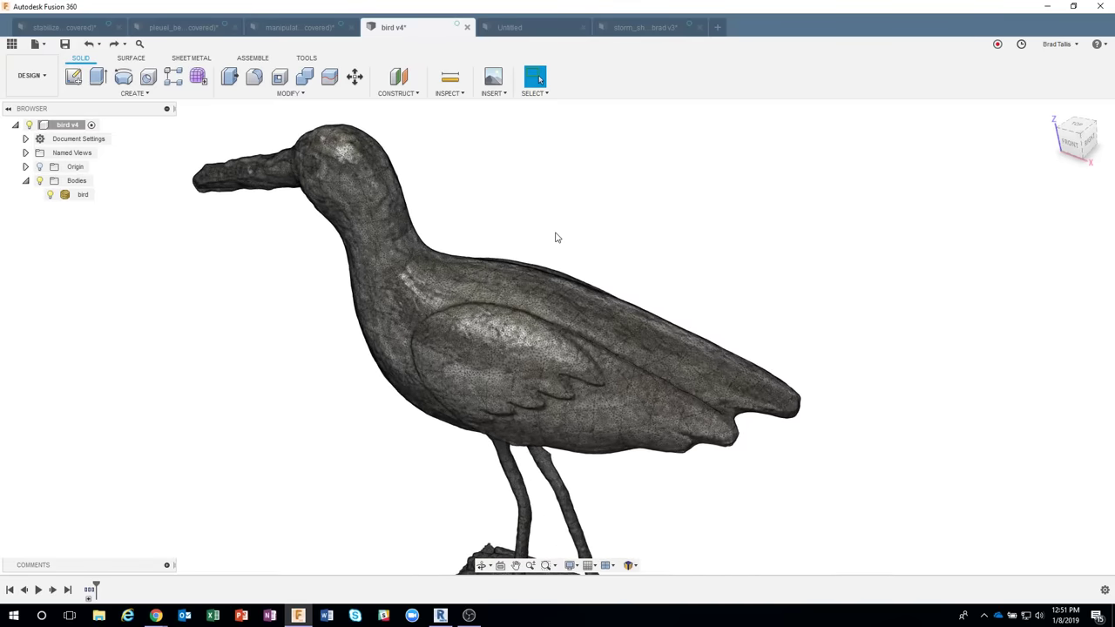
shift+middle_drag(546, 233, 540, 207)
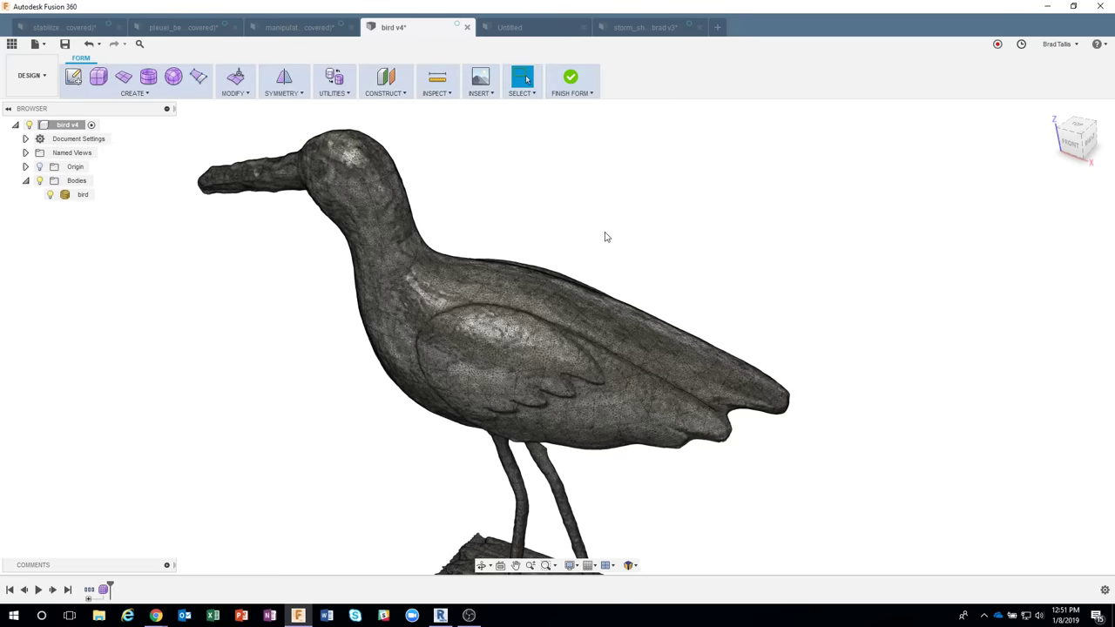
Create a quadball of about 65.3 mm diameter as a new body on the ground plane beside the bird.
click(137, 93)
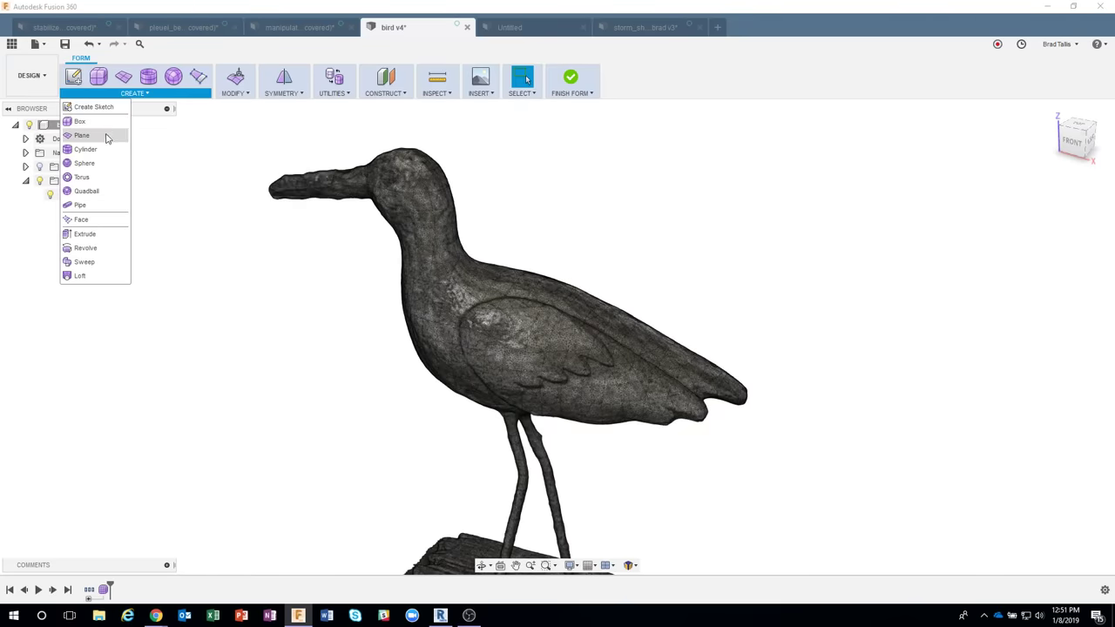
click(96, 195)
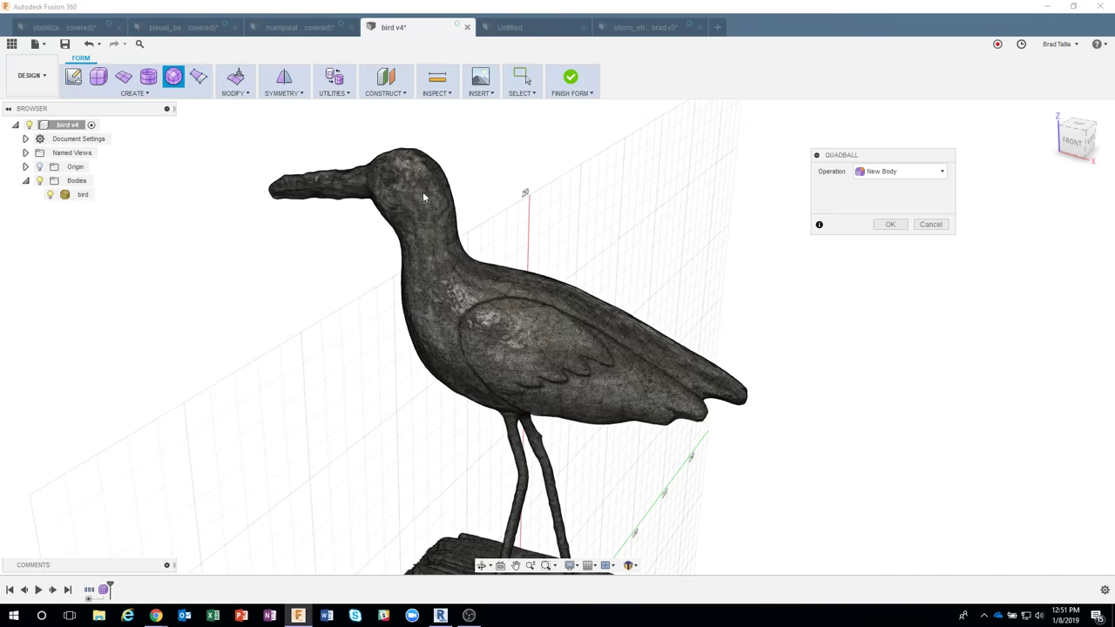
shift+middle_drag(562, 307, 570, 383)
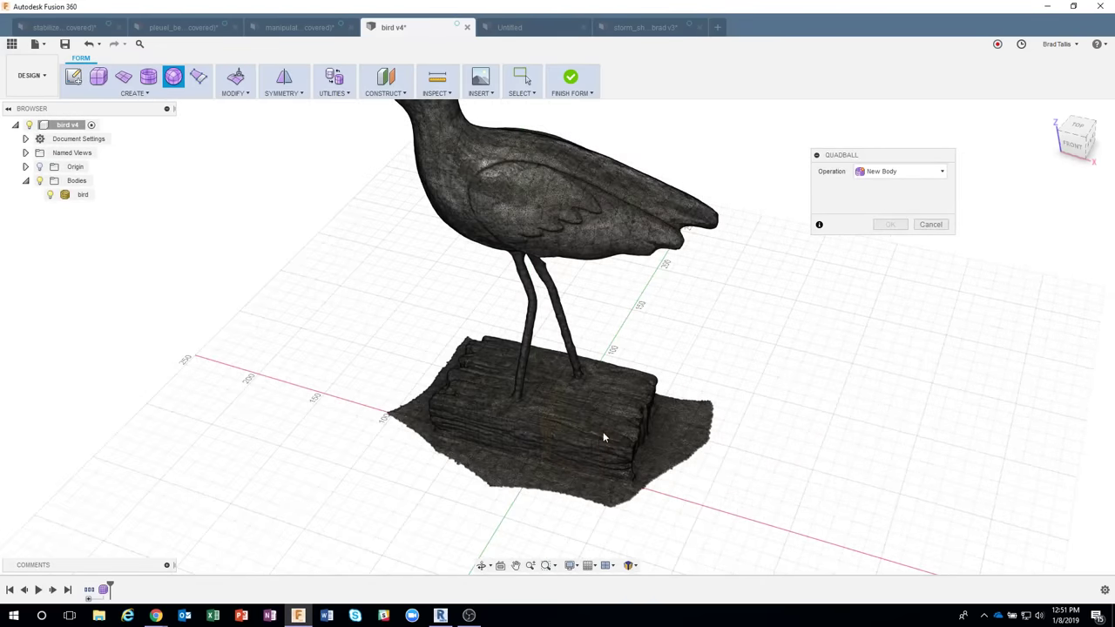
shift+middle_drag(598, 443, 450, 263)
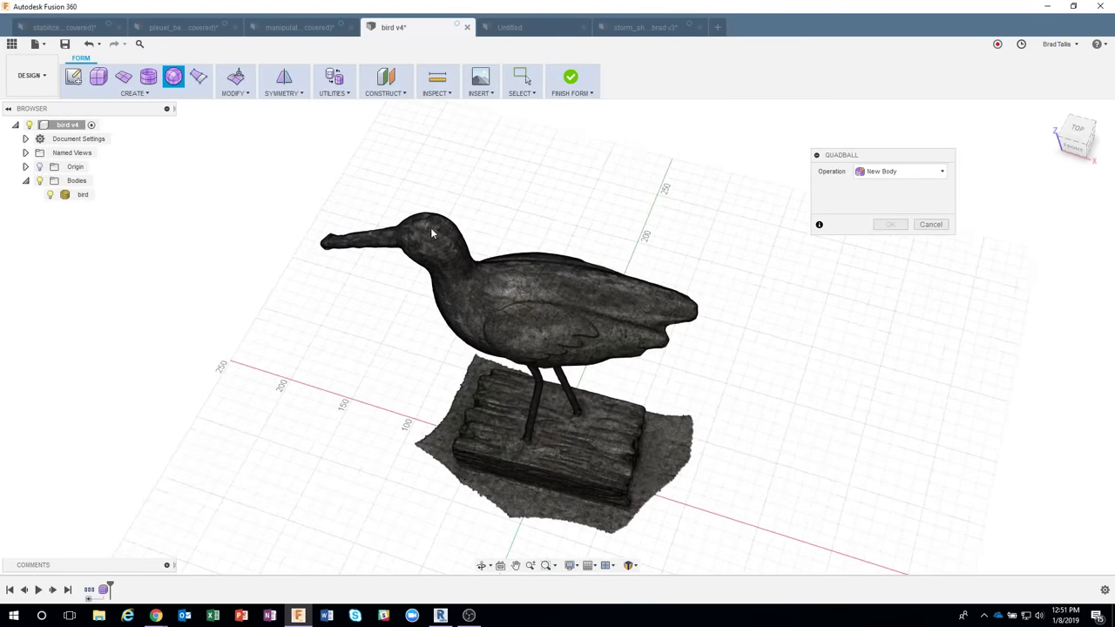
click(430, 234)
shift+middle_drag(492, 246, 768, 213)
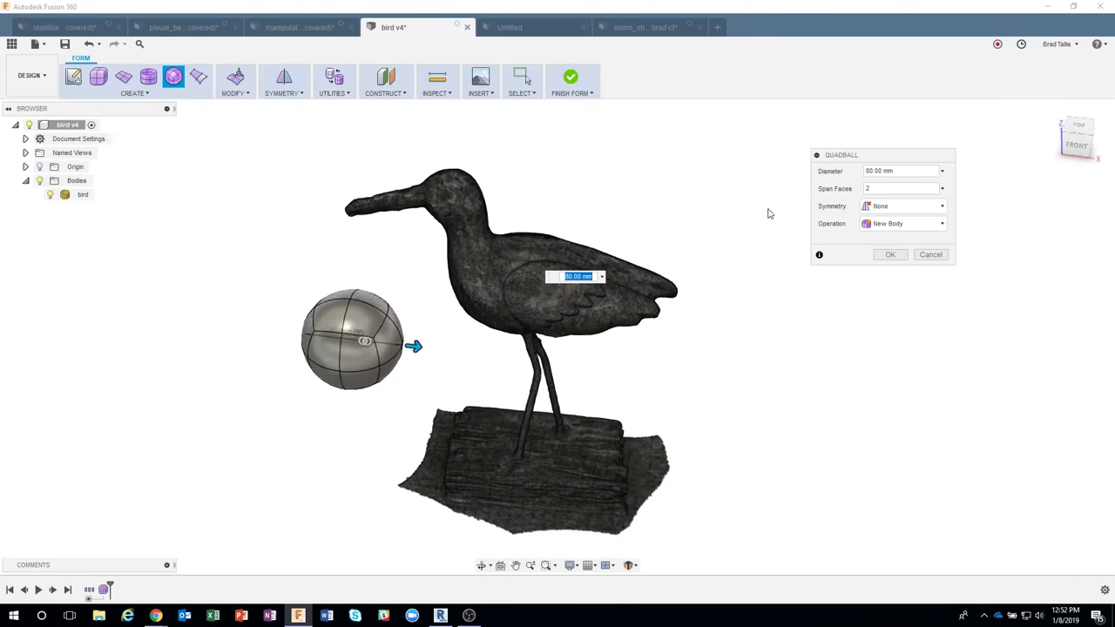
click(1077, 127)
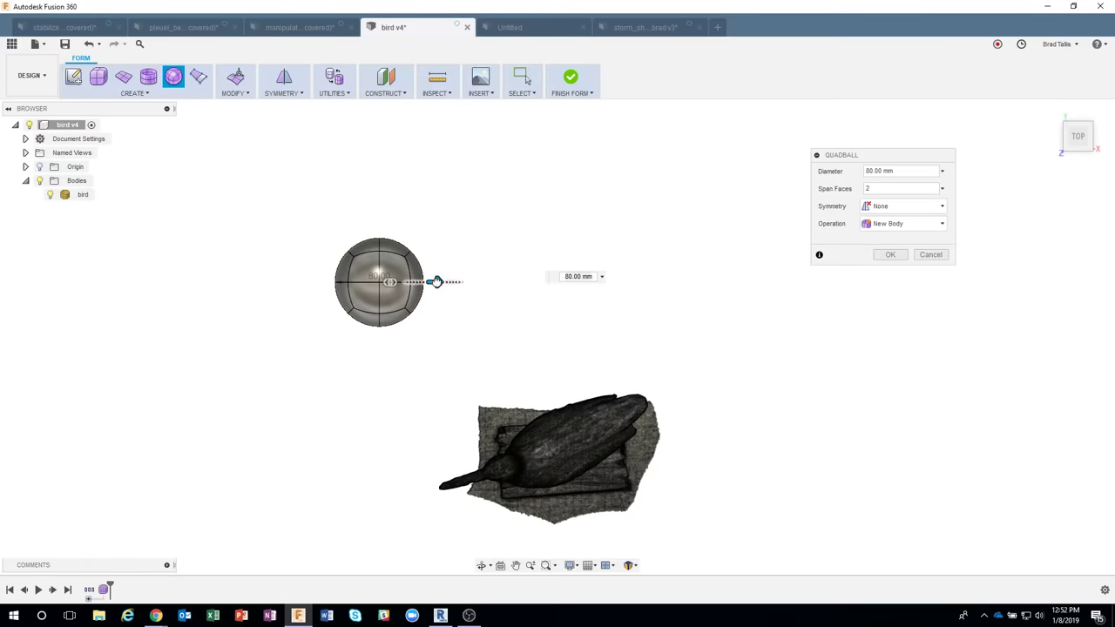
drag(436, 282, 427, 282)
click(889, 254)
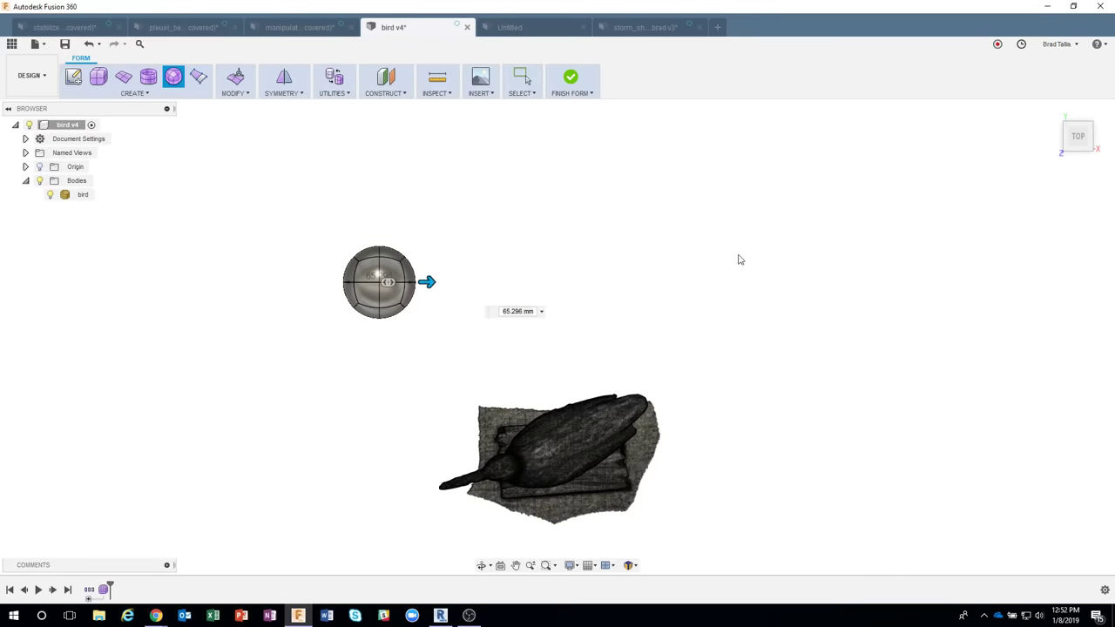
Move the quadball horizontally to line up with the bird's head, about 107.1 mm in X and -169.6 mm in Y.
right_click(85, 210)
click(123, 223)
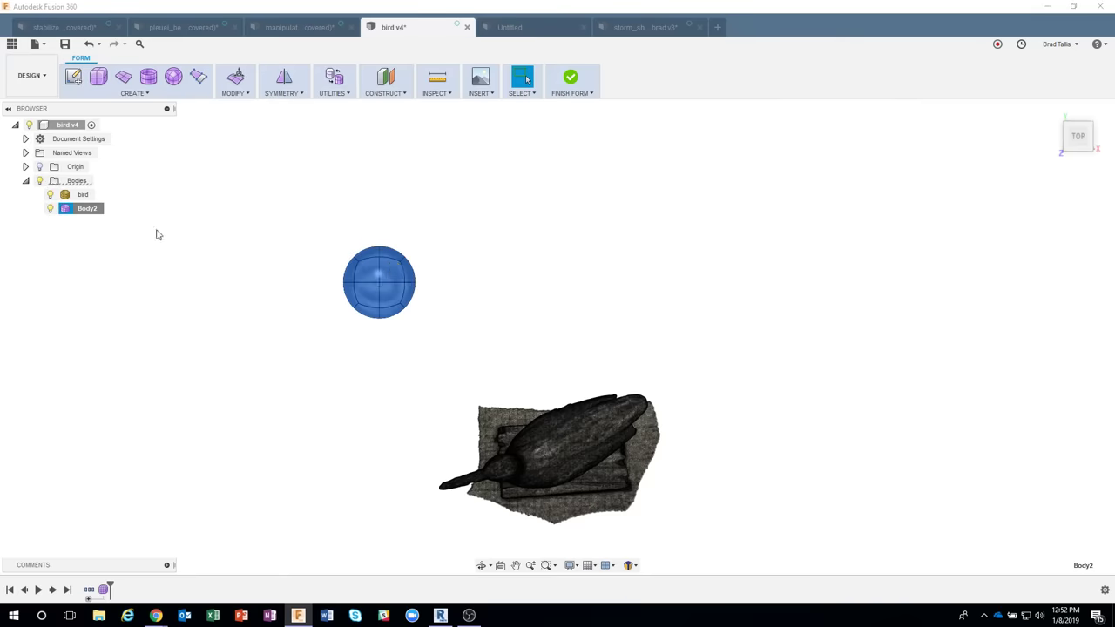
drag(393, 272, 512, 463)
scroll(999, 189, up, 2)
shift+middle_drag(1000, 189, 1026, 160)
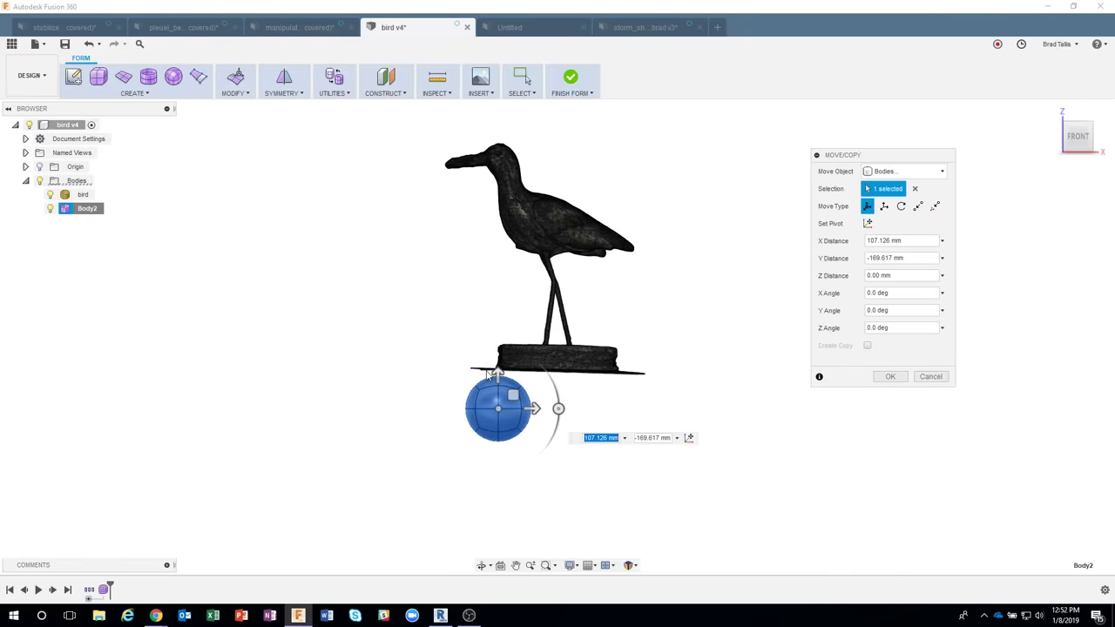
Raise the quadball about 247.1 mm in Z so that it surrounds the bird's head.
drag(490, 373, 529, 123)
shift+middle_drag(589, 200, 583, 303)
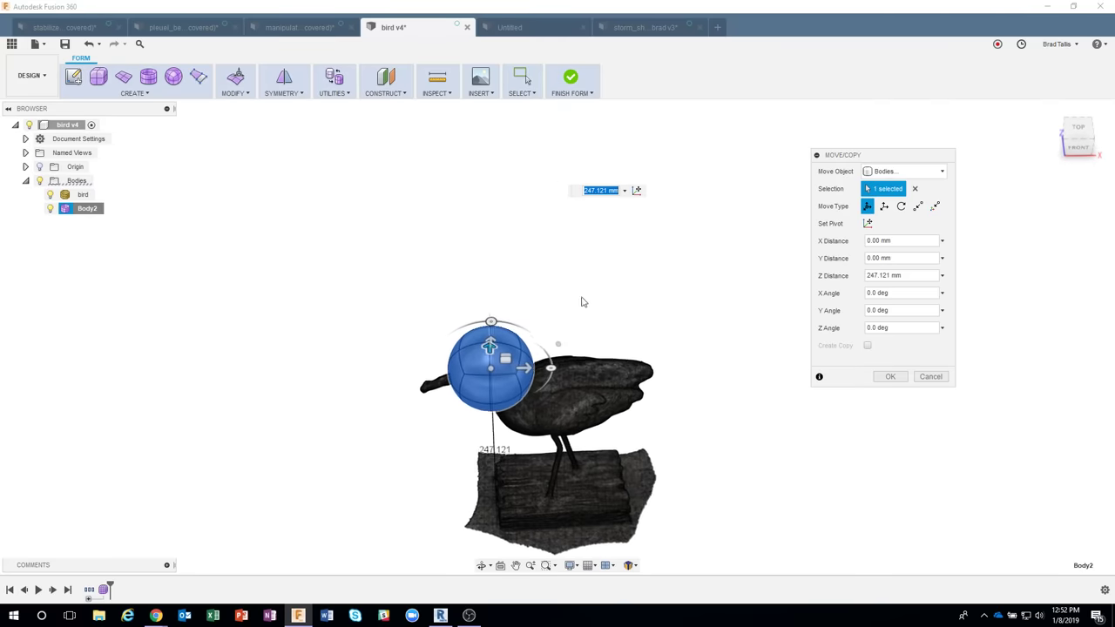
scroll(550, 347, up, 6)
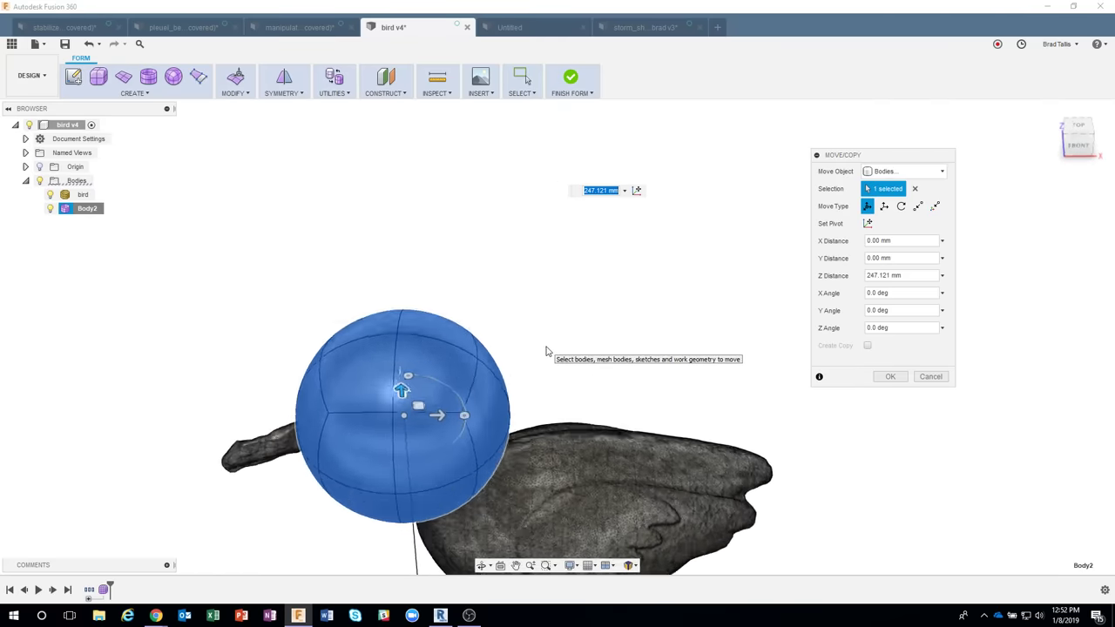
shift+middle_drag(546, 351, 667, 309)
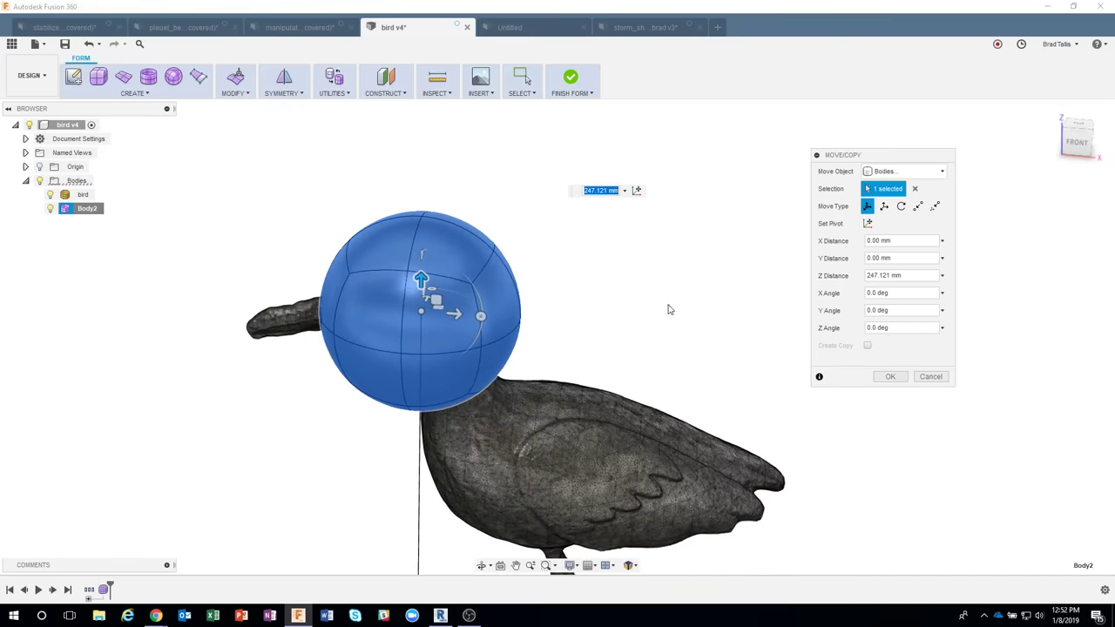
click(890, 378)
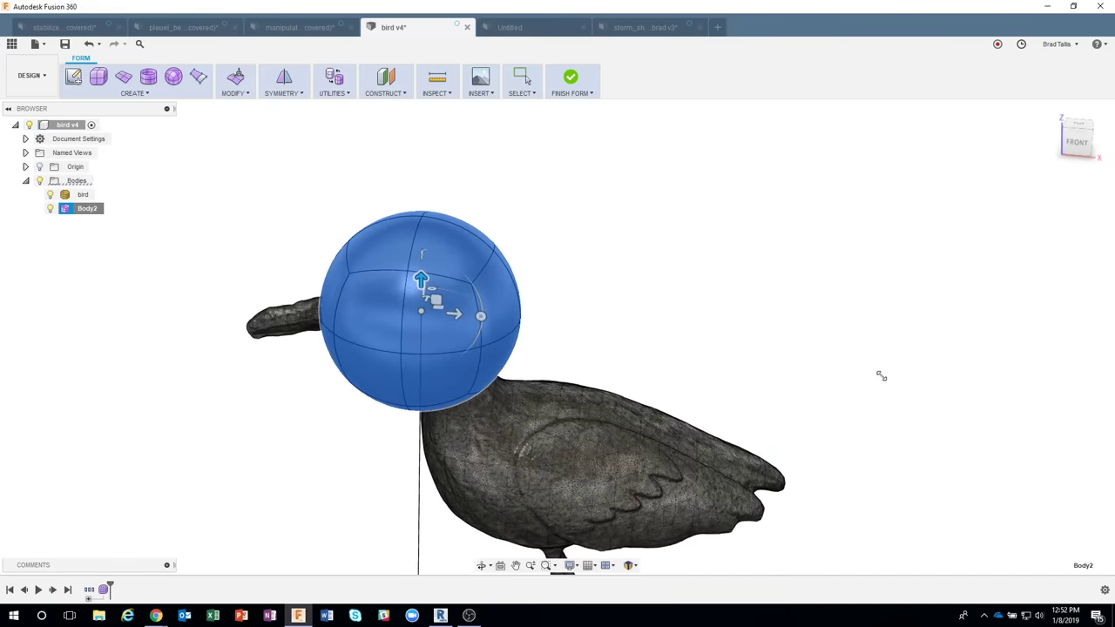
Scale the whole quadball body uniformly by about 0.77 with Edit Form to fit the head more closely.
click(450, 239)
right_click(450, 238)
click(498, 222)
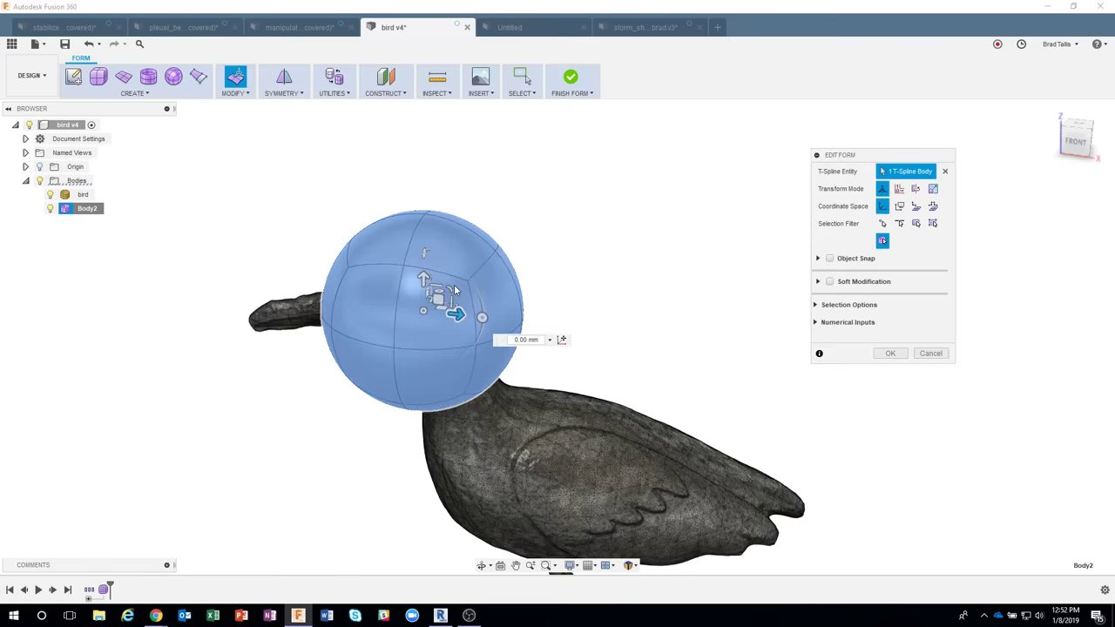
drag(427, 309, 419, 313)
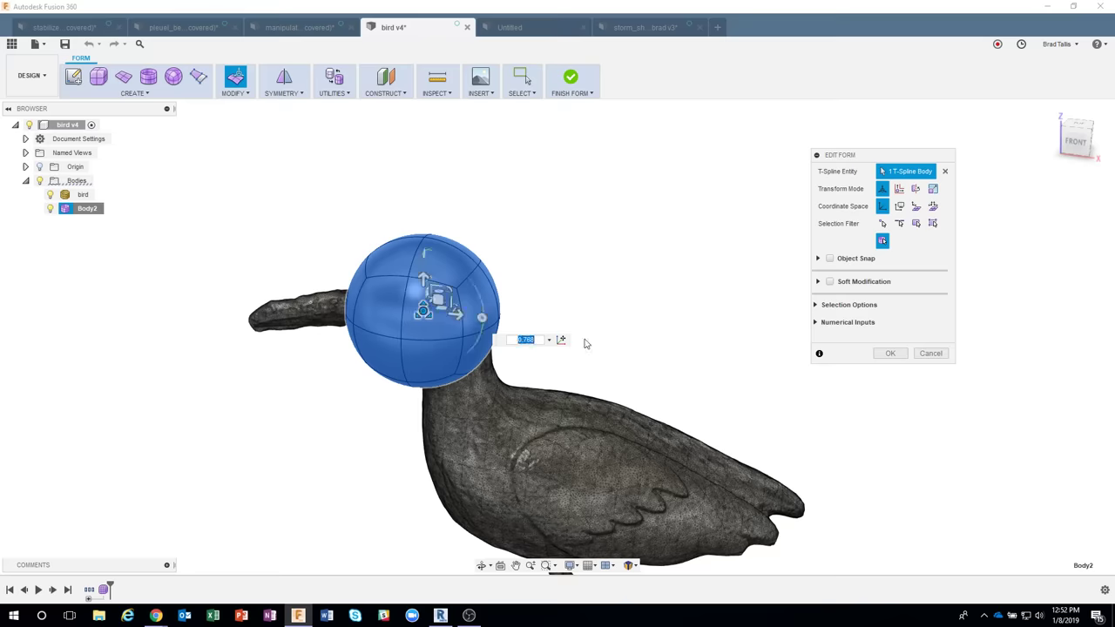
click(889, 352)
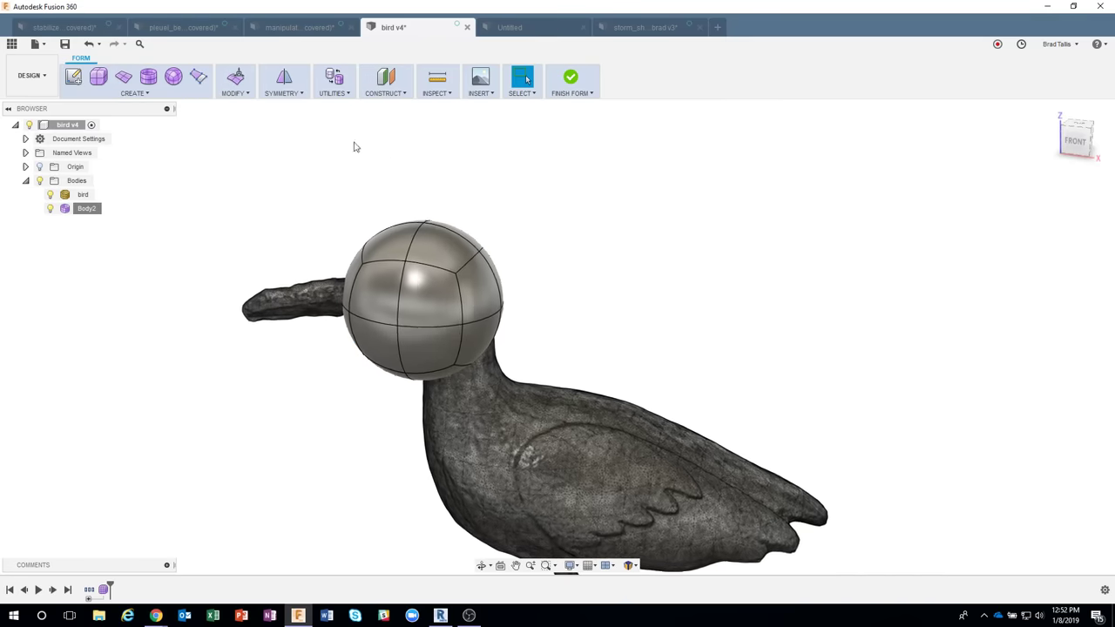
Pull all the quadball's vertices onto the bird mesh with automatic target selection and the Surface Points pull type.
click(233, 92)
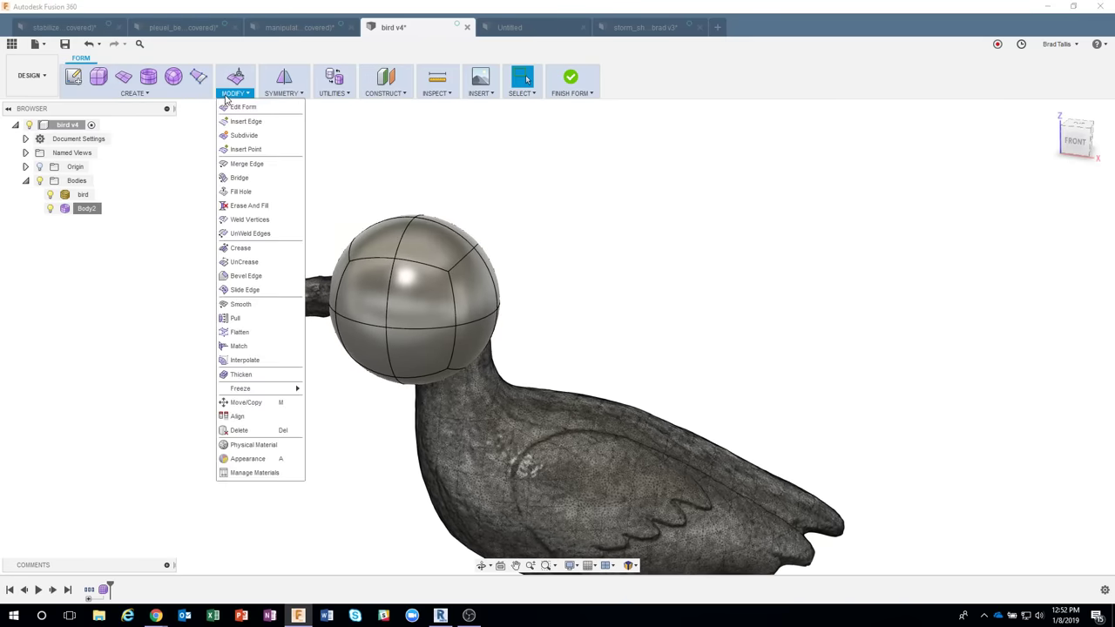
click(257, 324)
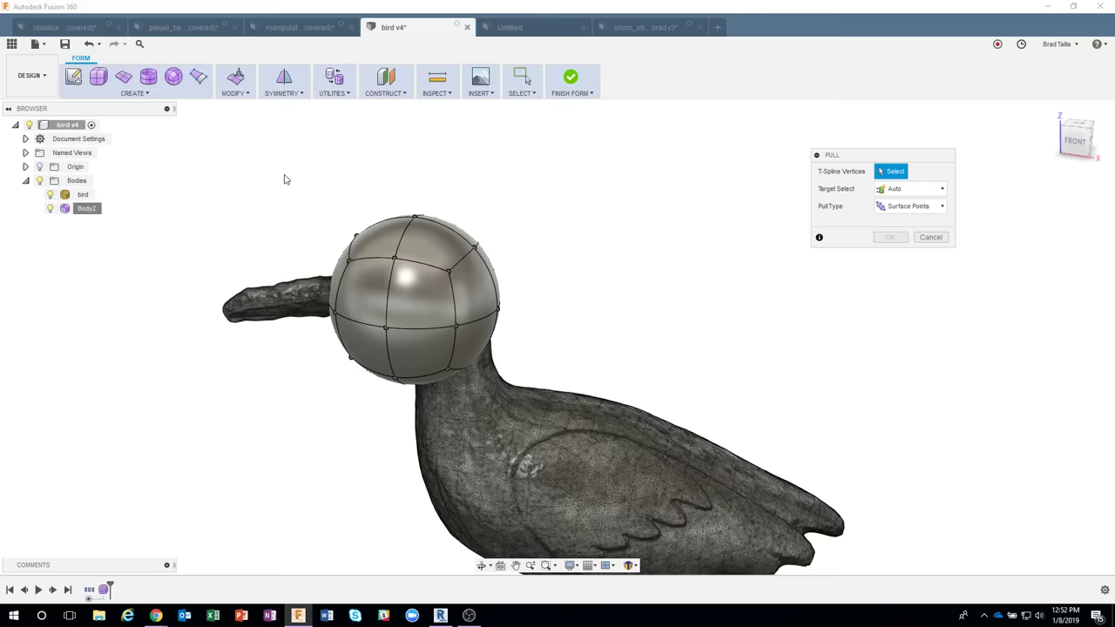
drag(284, 179, 611, 413)
shift+middle_drag(655, 298, 765, 273)
scroll(426, 214, up, 5)
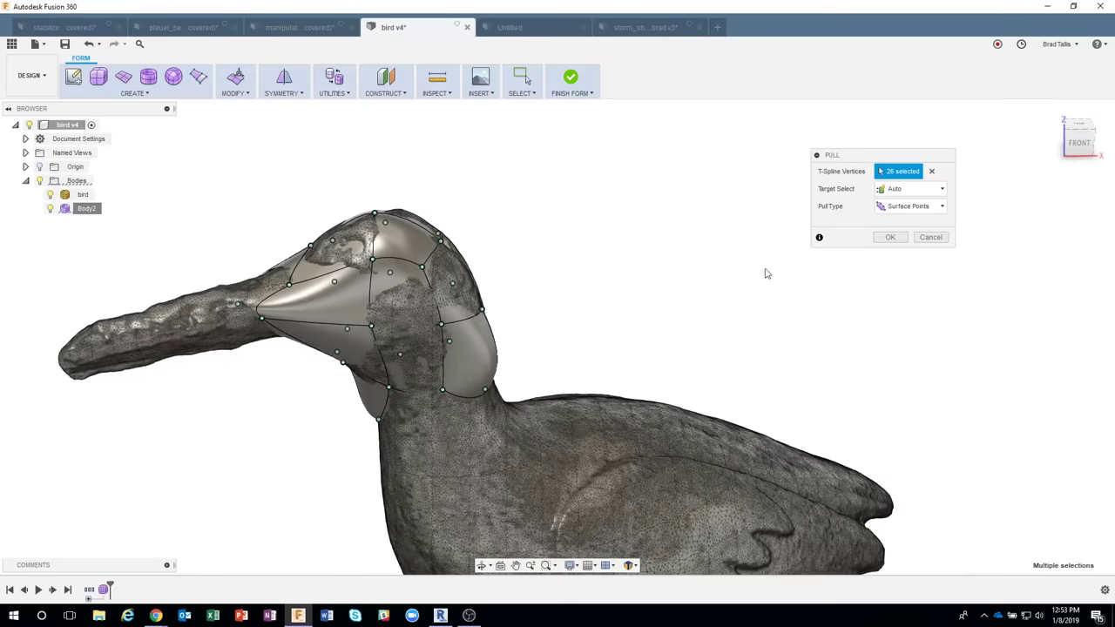
click(890, 238)
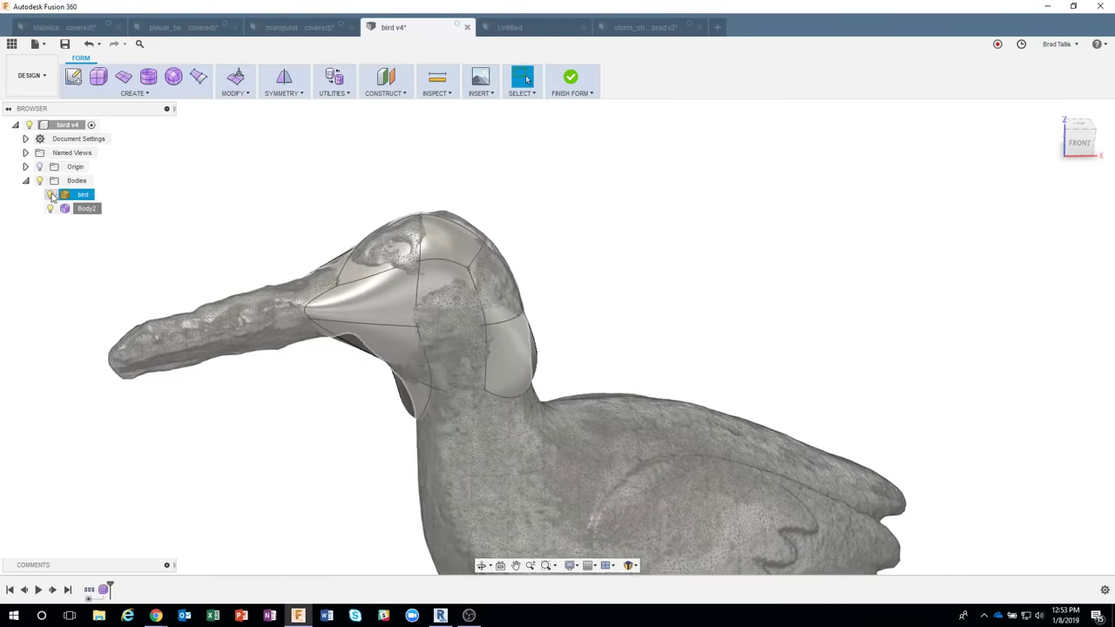
Hide the bird mesh to examine the pulled head form on its own, and show the mesh again.
click(51, 194)
shift+middle_drag(357, 252, 466, 276)
shift+middle_drag(670, 264, 503, 301)
click(50, 196)
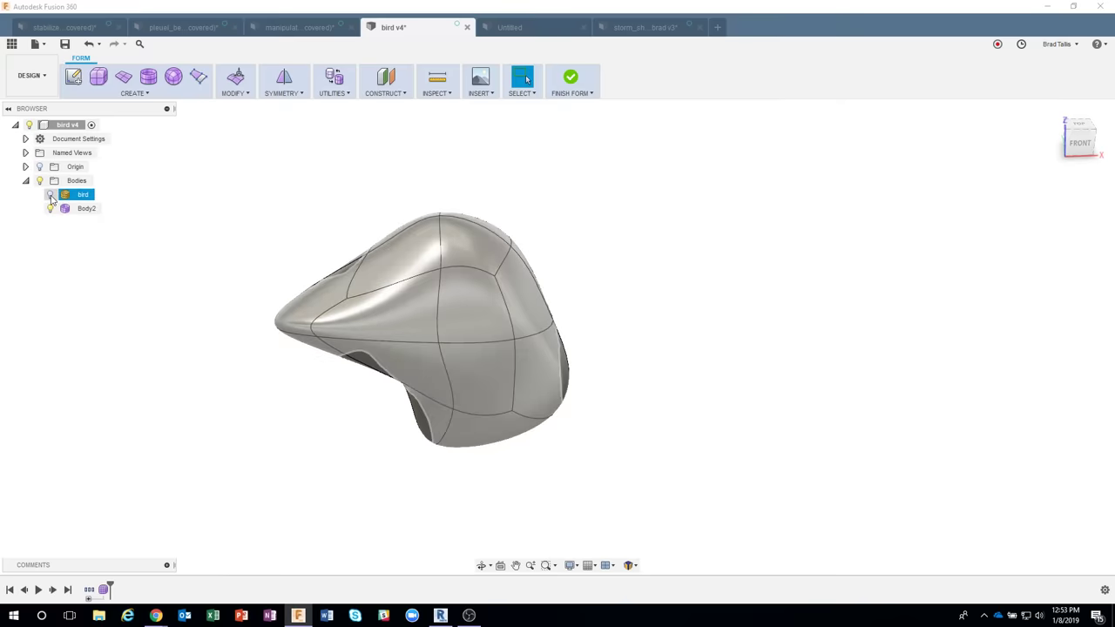
shift+middle_drag(419, 370, 442, 354)
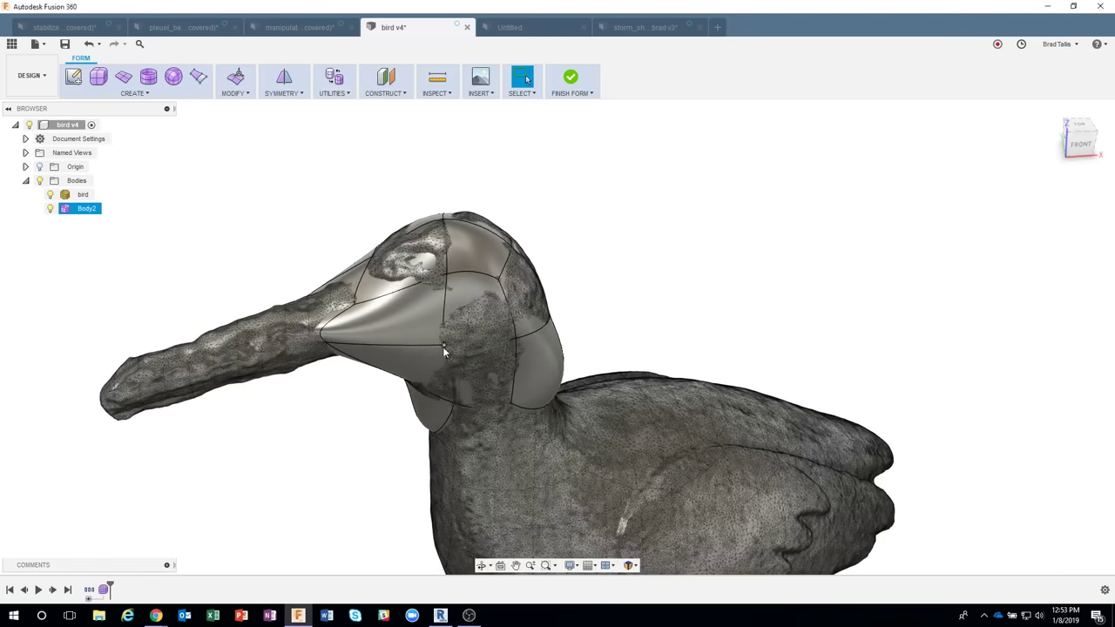
Try to reposition the vertex on the side of the head form to follow the mesh with Edit Form.
right_click(442, 347)
click(483, 327)
shift+middle_drag(474, 365, 515, 392)
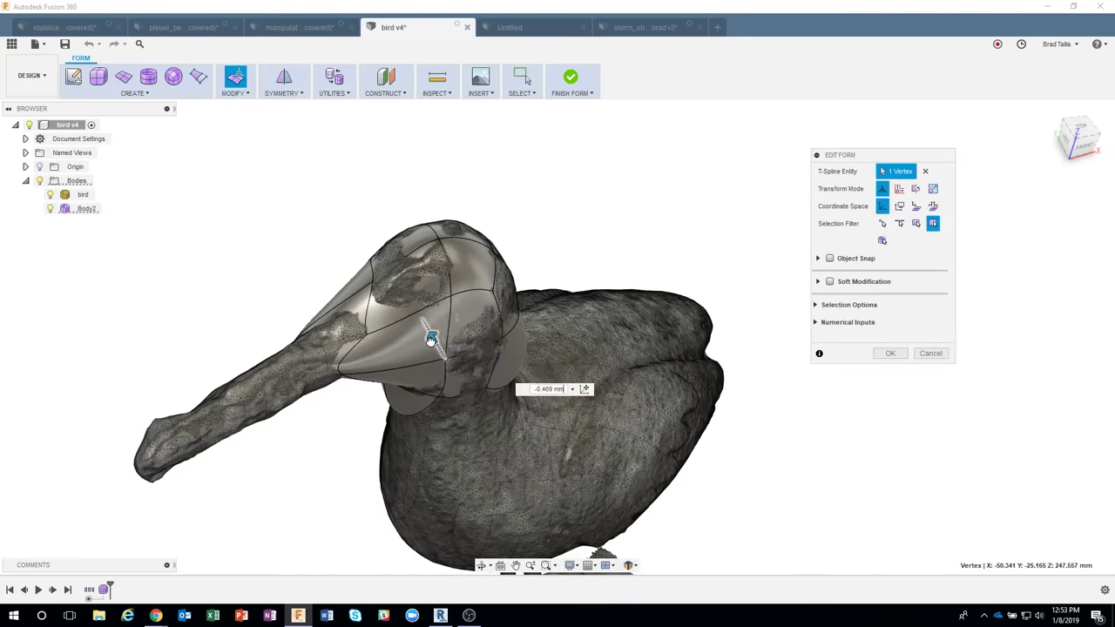
drag(430, 338, 435, 346)
Try to fit the head form's upper part by shifting the forehead vertex and edge and raising the crown vertex 1.6 mm.
shift+middle_drag(449, 322, 334, 251)
click(328, 255)
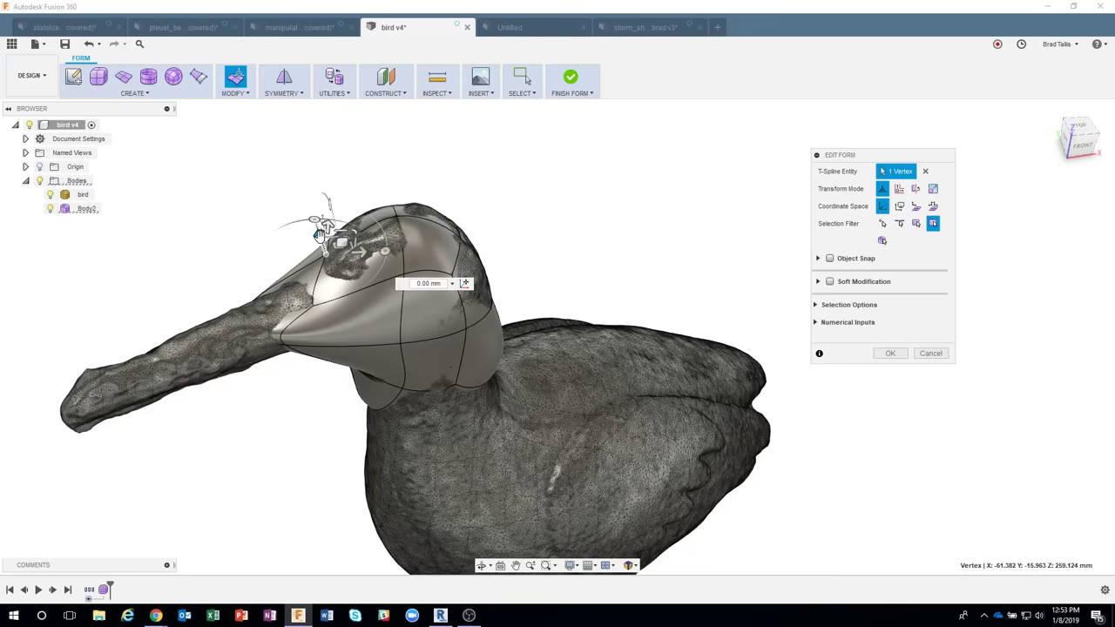
drag(320, 234, 327, 228)
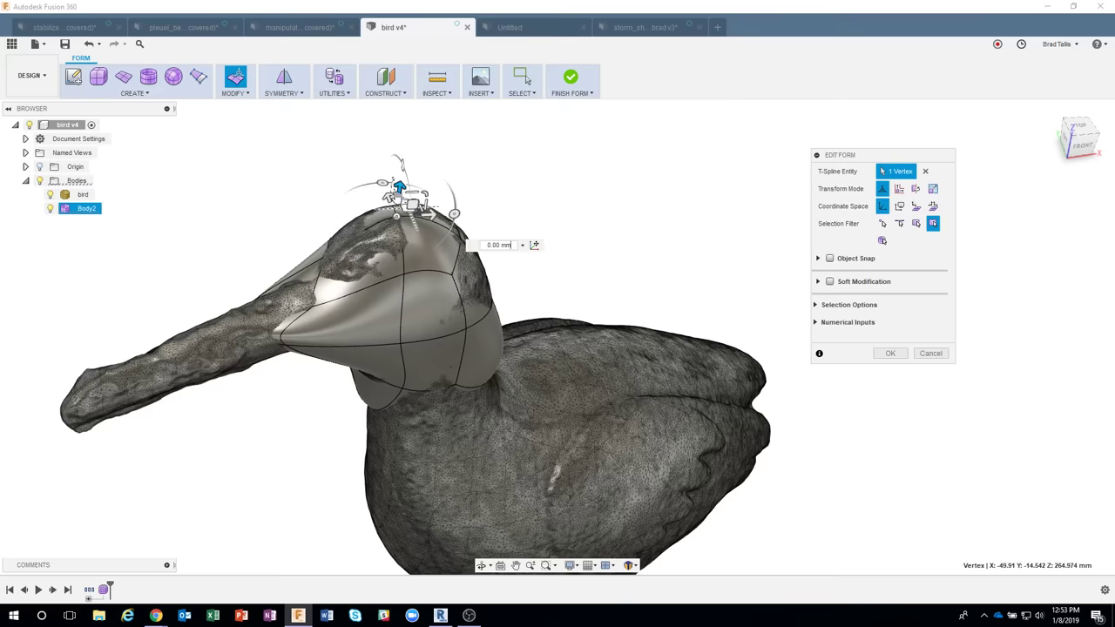
drag(397, 183, 400, 178)
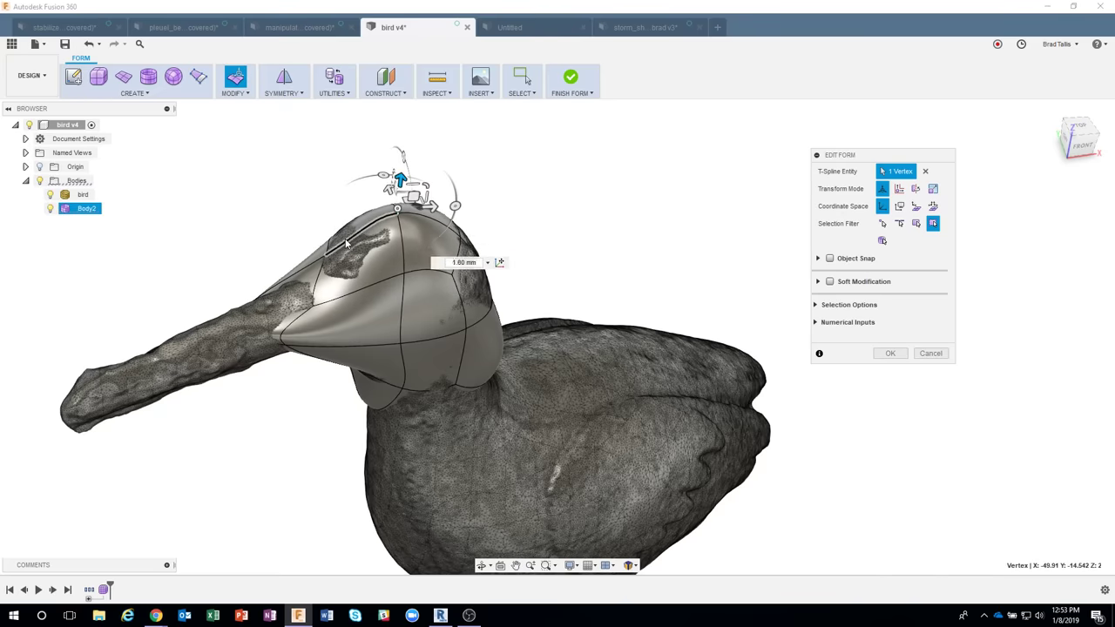
drag(380, 222, 374, 222)
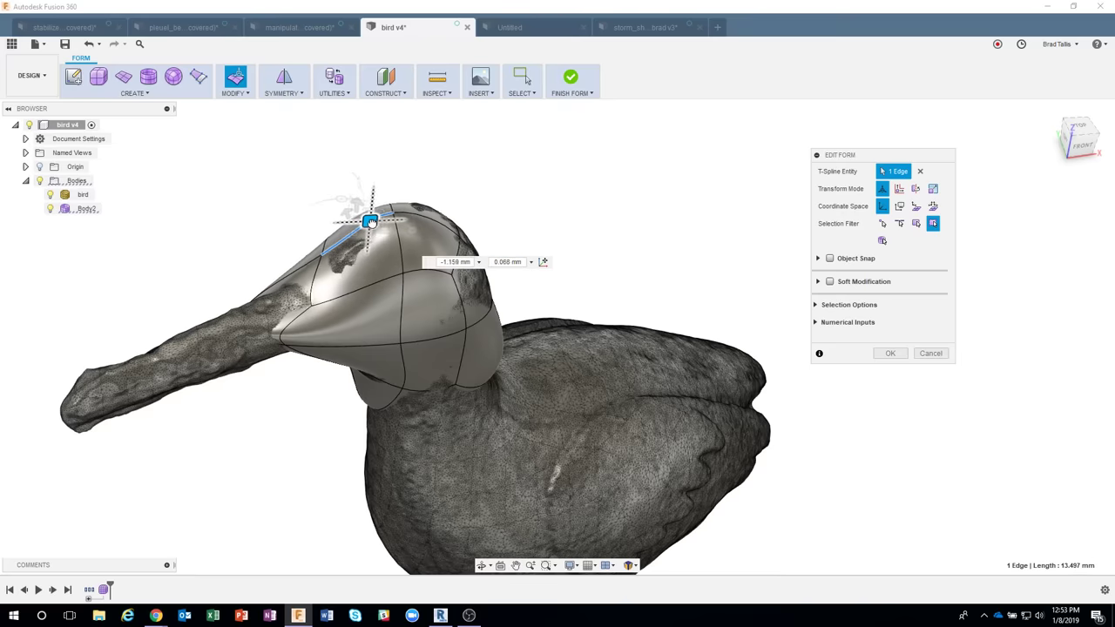
Try to shift the vertex at the base of the beak about 1.5 mm, and discard the Edit Form changes.
shift+middle_drag(466, 245, 339, 364)
click(323, 318)
drag(339, 364, 332, 356)
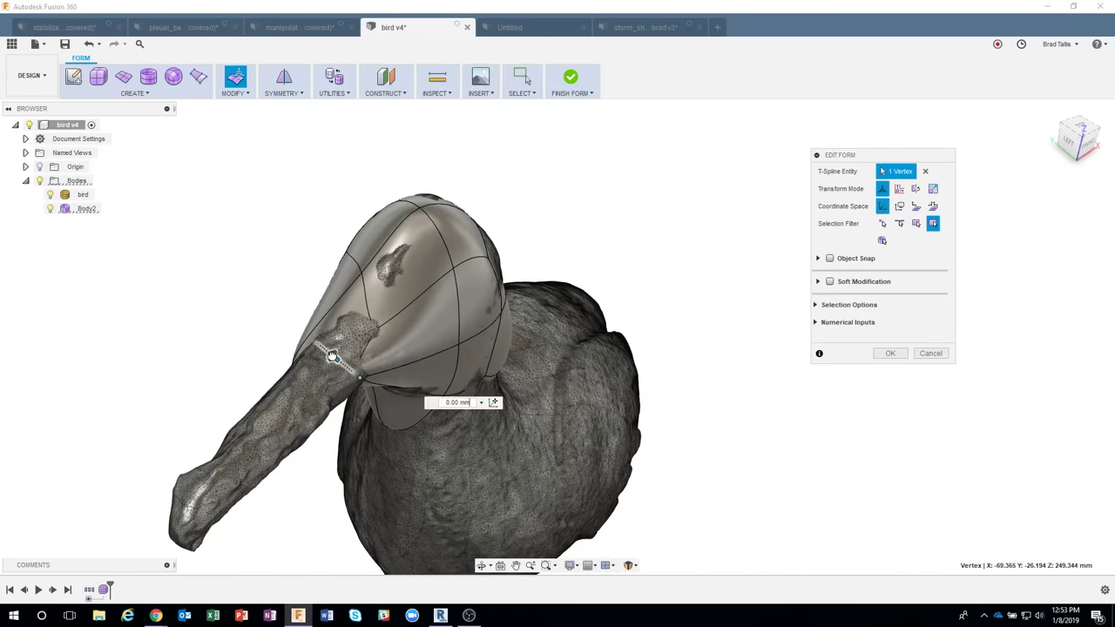
shift+middle_drag(961, 423, 928, 410)
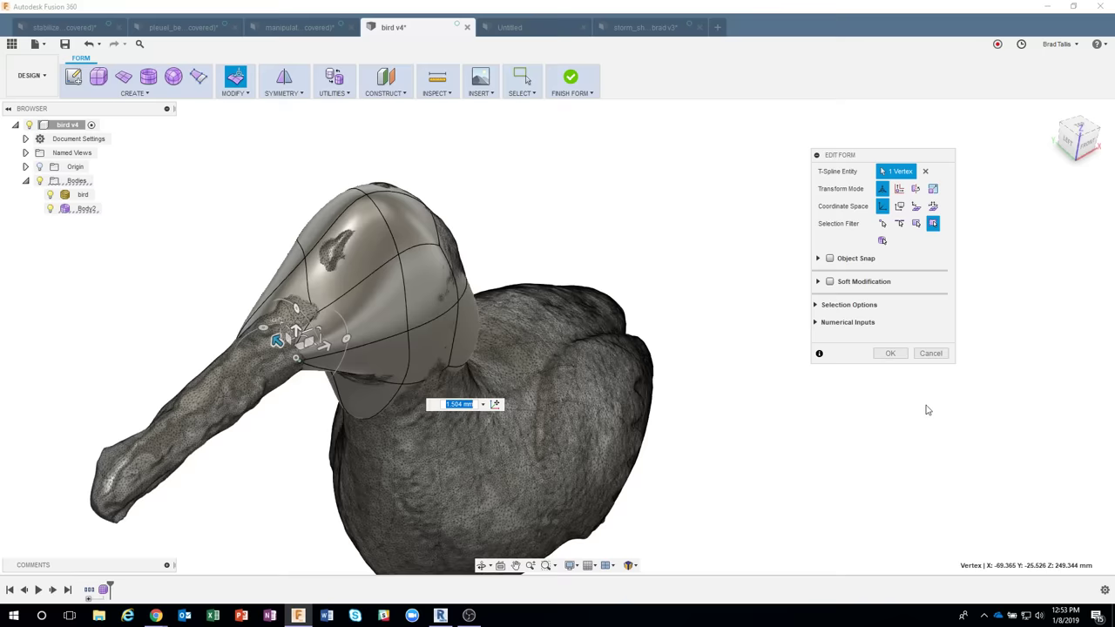
click(931, 357)
Start a T-spline cylinder about 78 mm in diameter, centred on the bird's body on the side plane facing the tail.
scroll(769, 296, down, 5)
shift+middle_drag(769, 296, 331, 165)
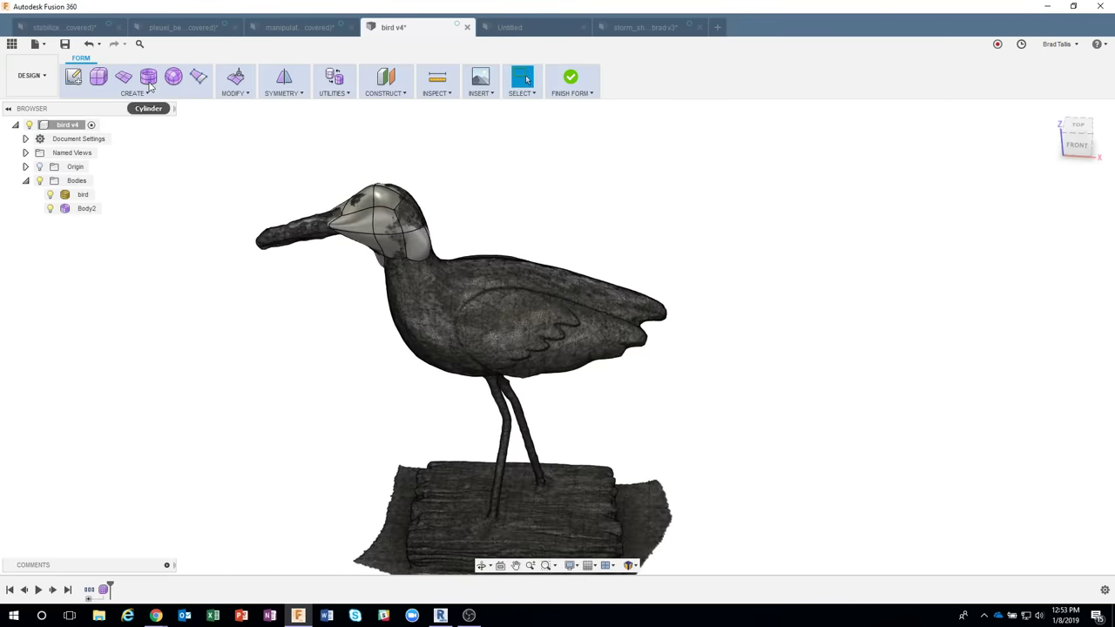
click(148, 80)
shift+middle_drag(759, 295, 523, 478)
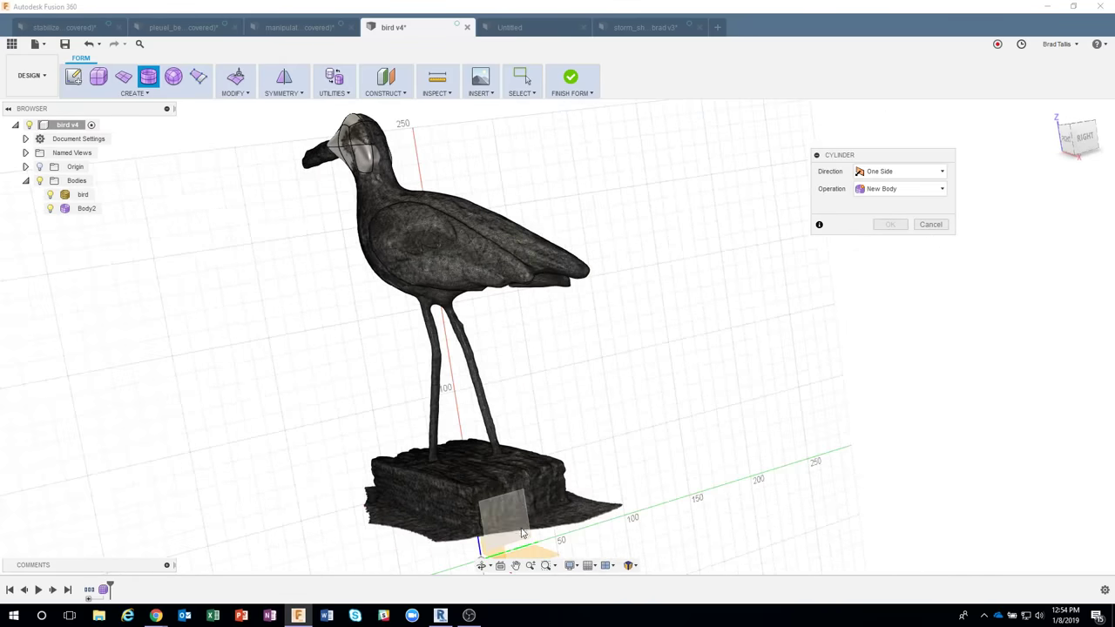
shift+middle_drag(674, 342, 433, 270)
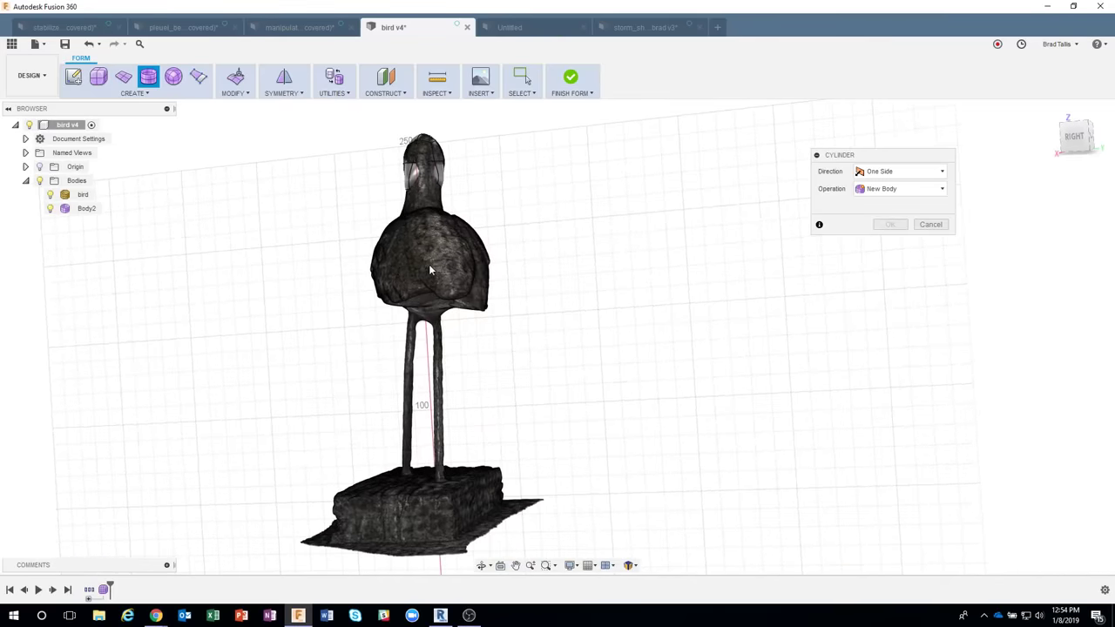
click(428, 266)
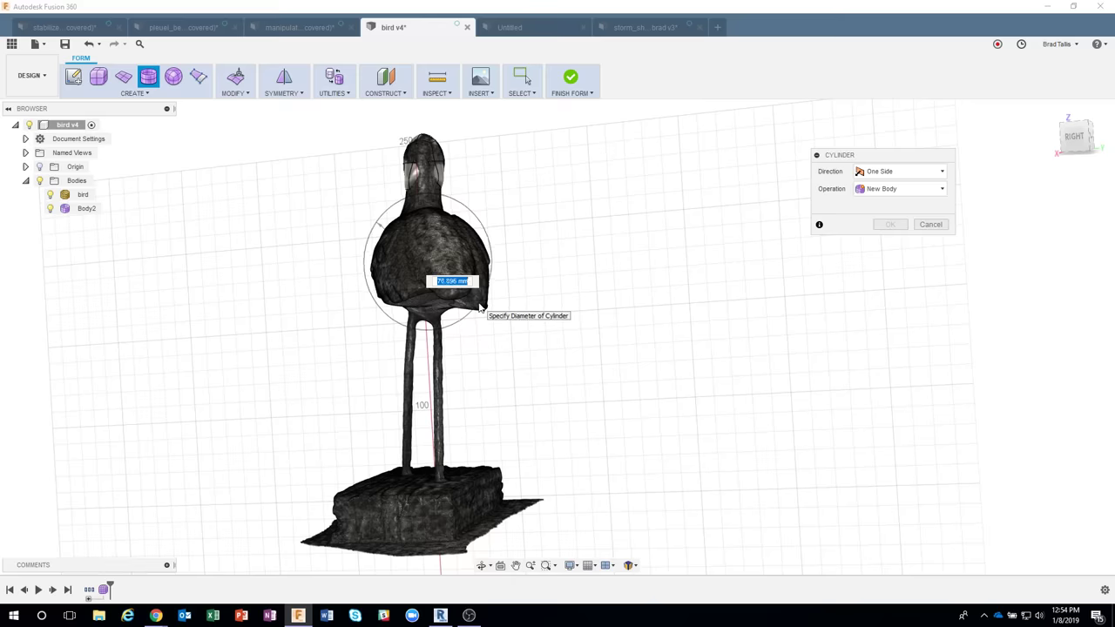
click(483, 306)
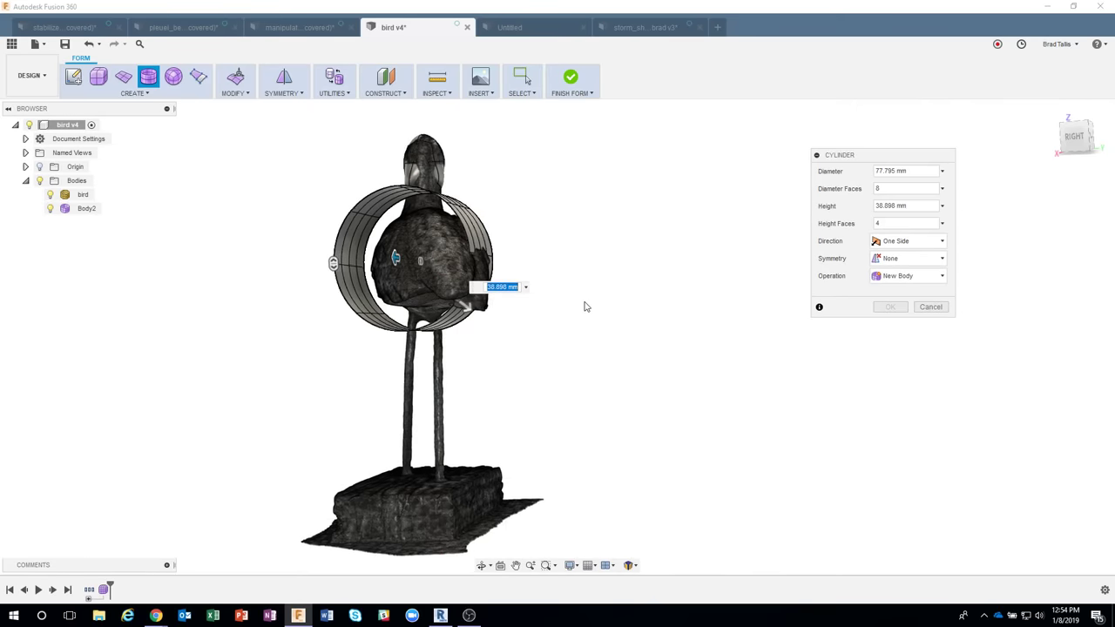
Extend the cylinder form toward the tail to a height of about 102 mm and create it as a new body.
shift+middle_drag(584, 306, 446, 318)
drag(448, 317, 562, 321)
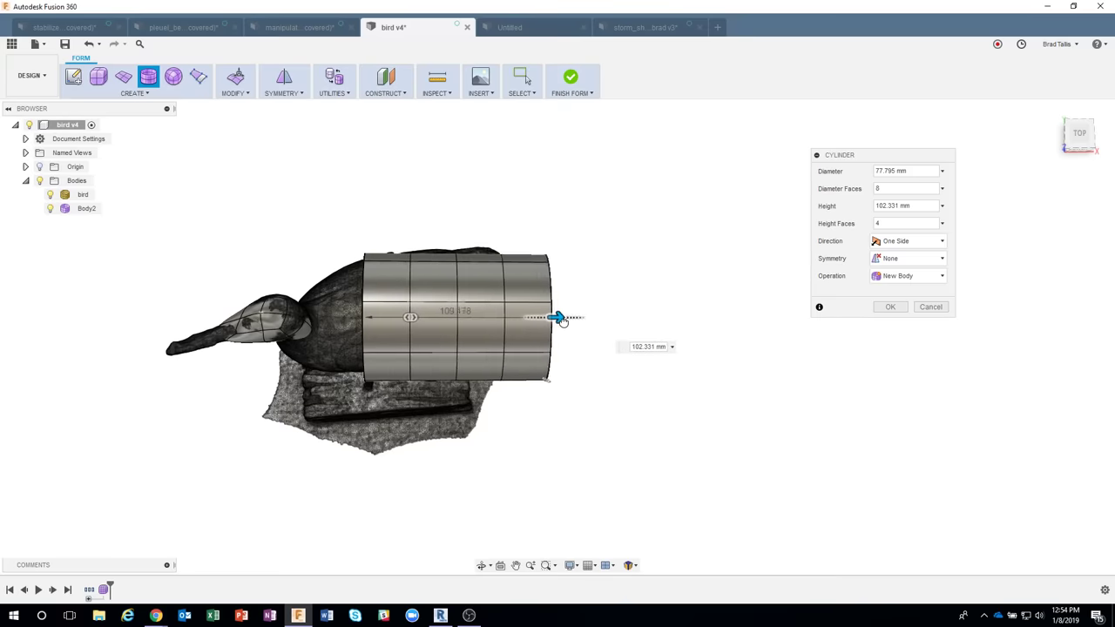
shift+middle_drag(575, 387, 697, 364)
click(880, 312)
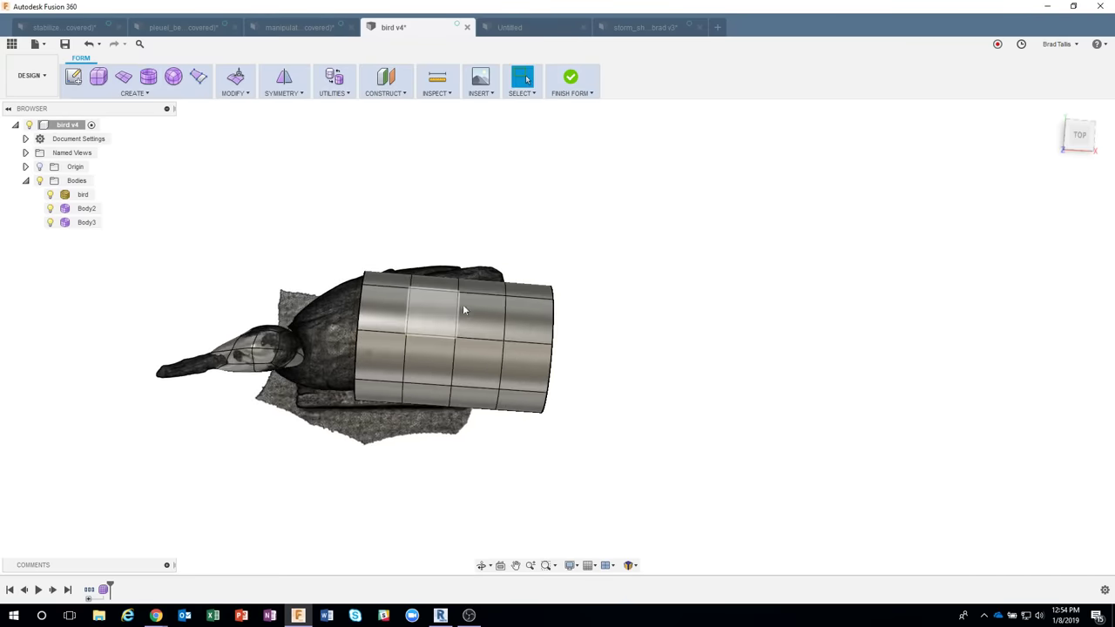
Rotate the cylinder form about 23° around Z and shift it about -17.1 mm in X and 23.5 mm in Y to surround the bird's body.
right_click(93, 224)
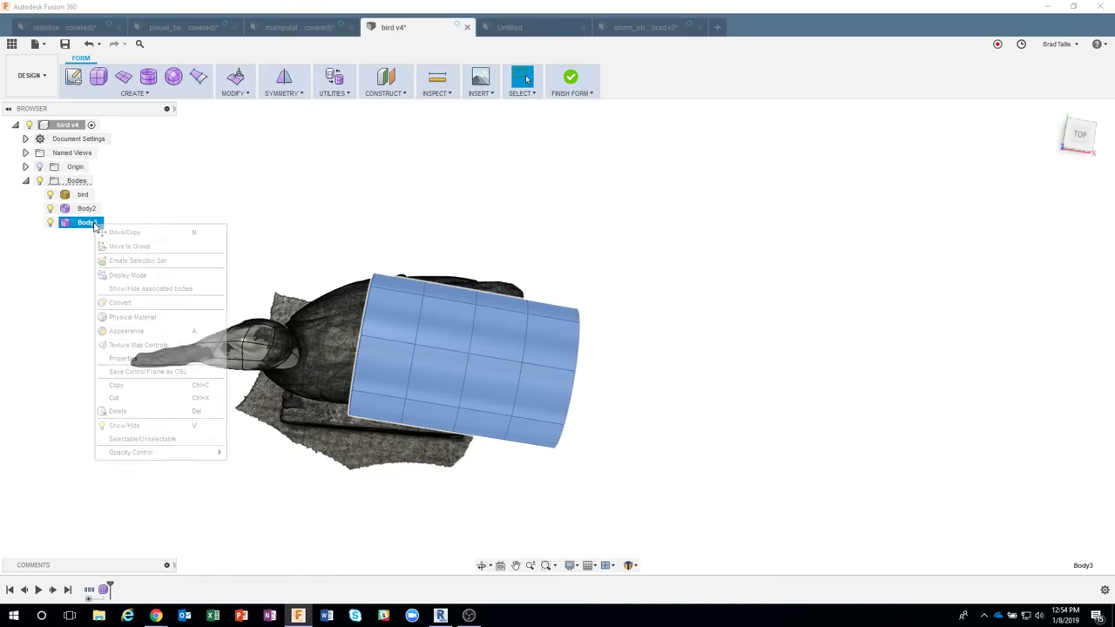
click(106, 230)
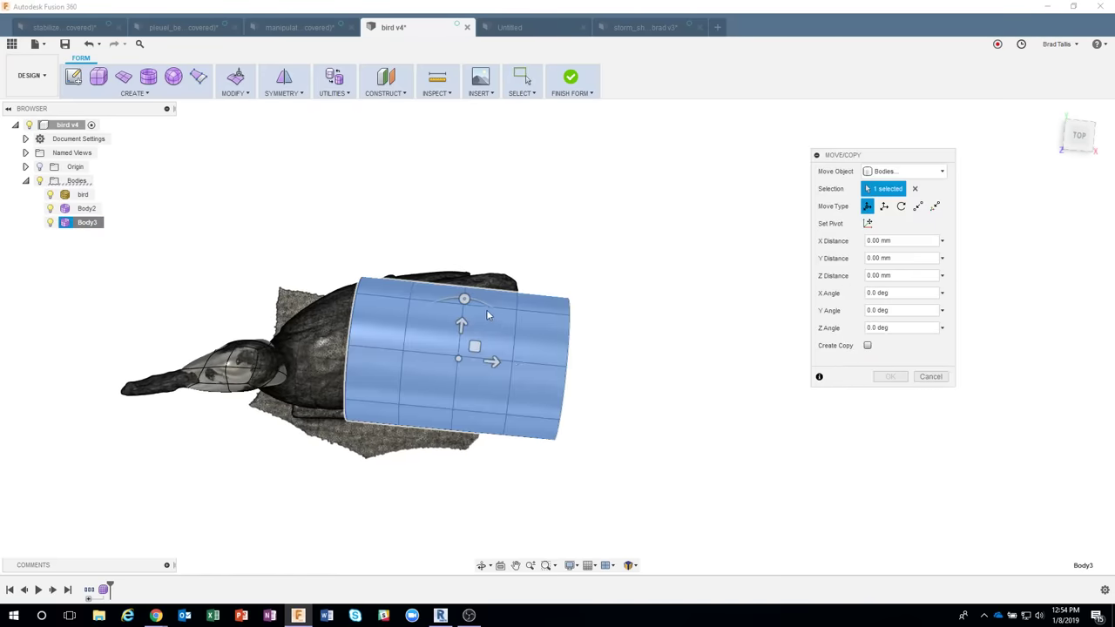
drag(468, 300, 440, 299)
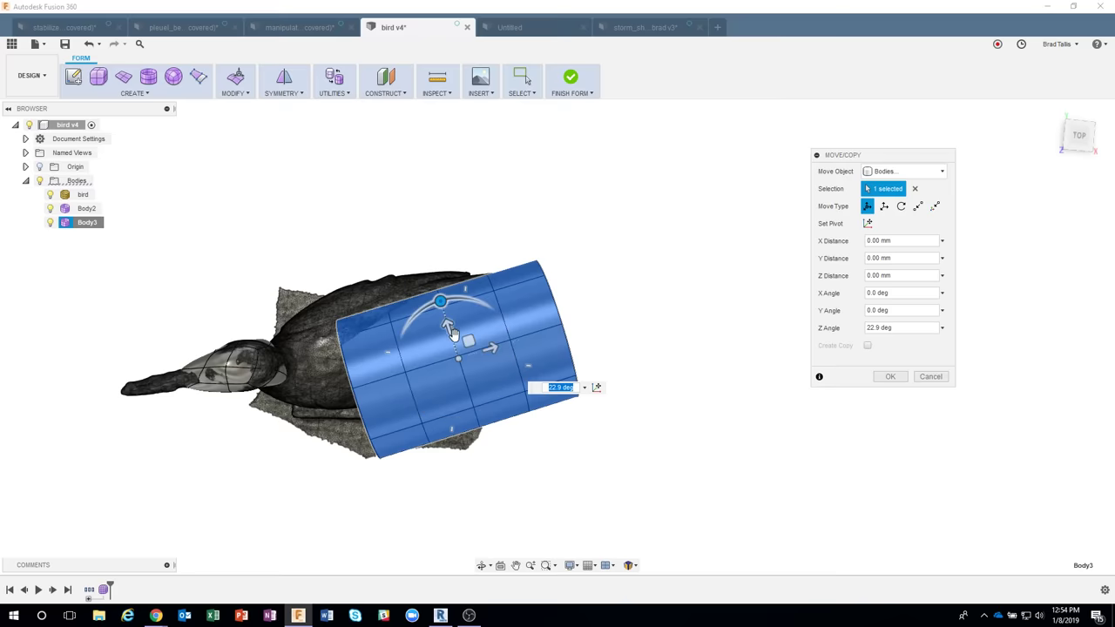
drag(467, 340, 424, 309)
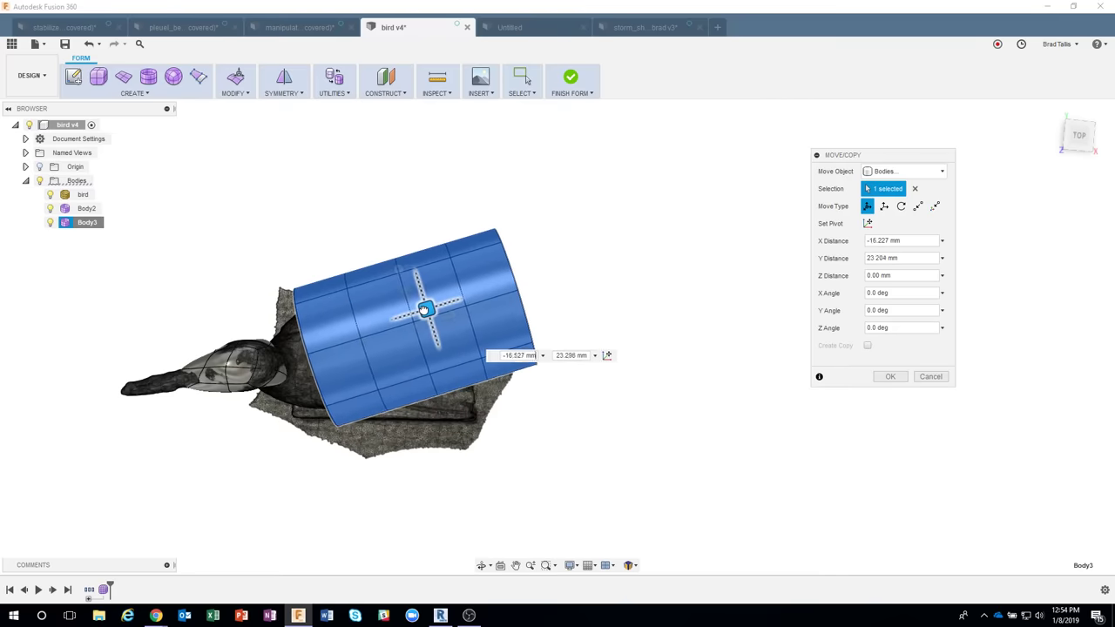
shift+middle_drag(422, 309, 479, 333)
shift+middle_drag(286, 352, 437, 284)
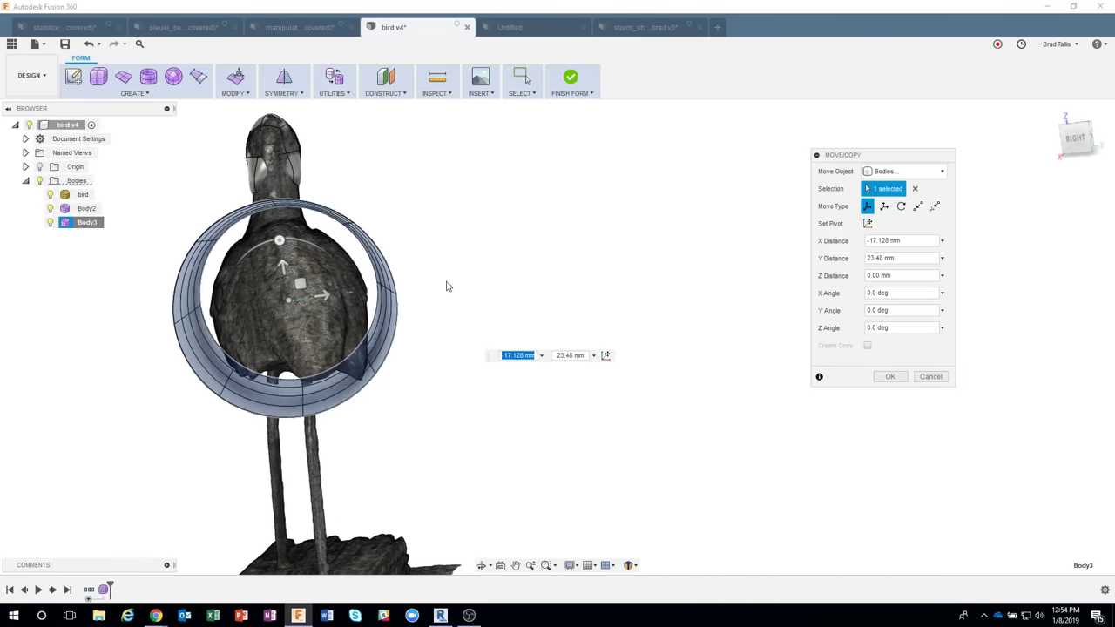
click(889, 379)
Push the upper edge at the cylinder's tail end in toward the bird's back with Edit Form and rotate it 45°.
shift+middle_drag(277, 209, 307, 252)
click(307, 251)
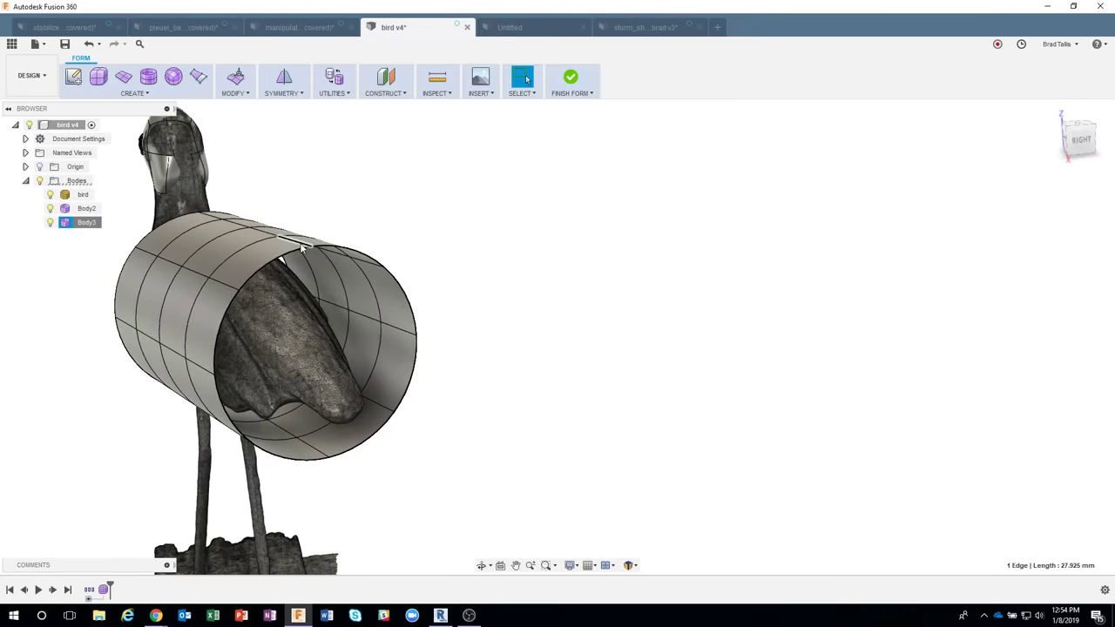
right_click(301, 249)
click(344, 228)
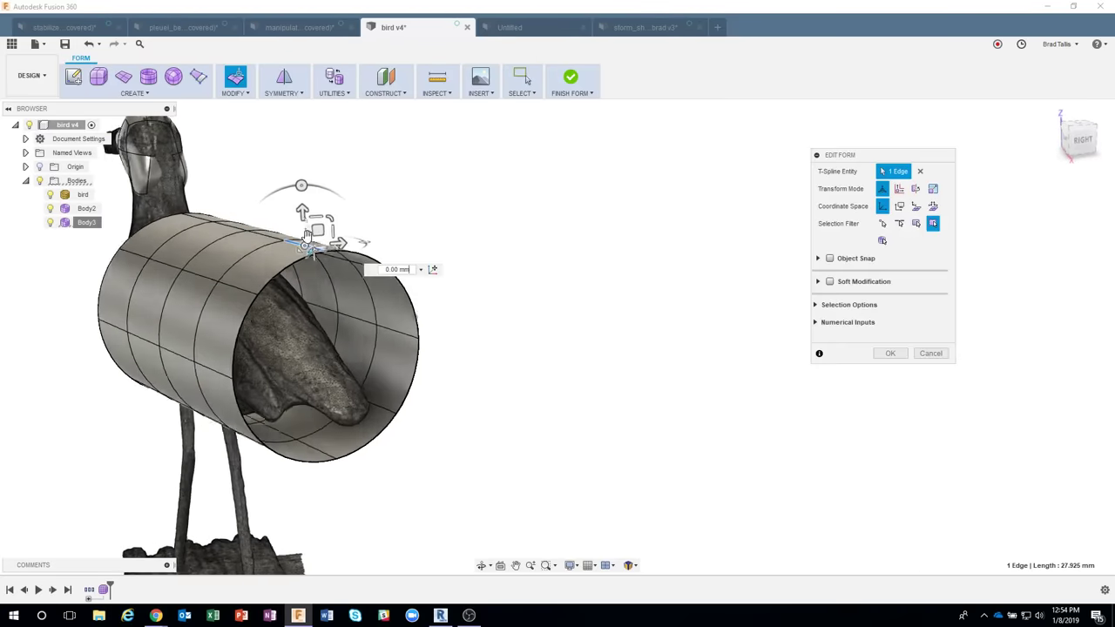
shift+middle_drag(326, 229, 309, 216)
drag(304, 251, 308, 272)
shift+middle_drag(361, 279, 363, 348)
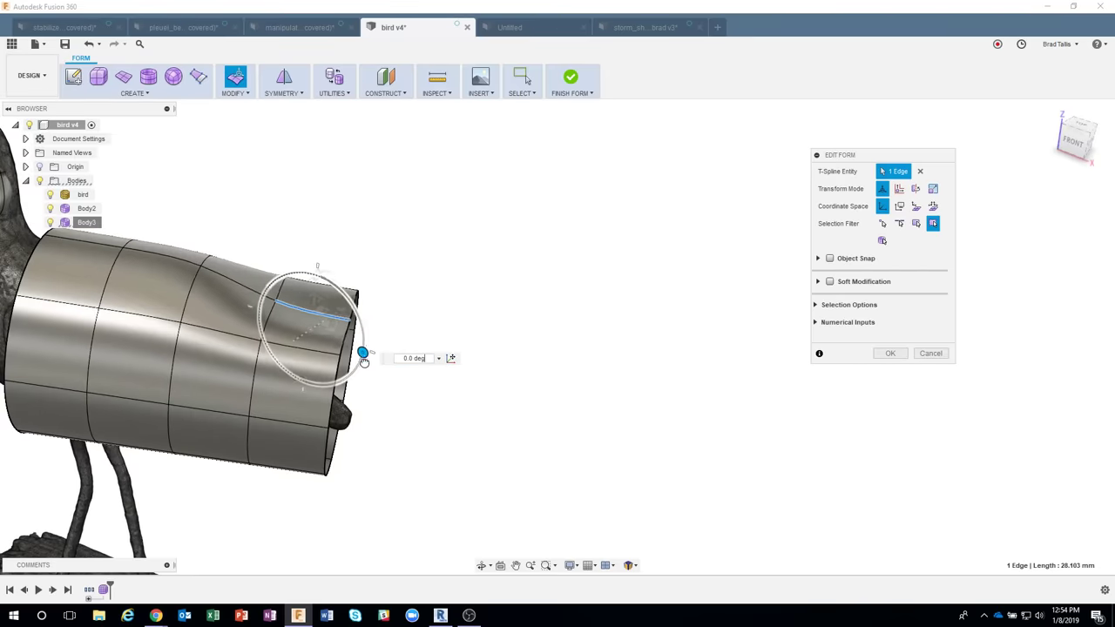
shift+middle_drag(354, 404, 367, 296)
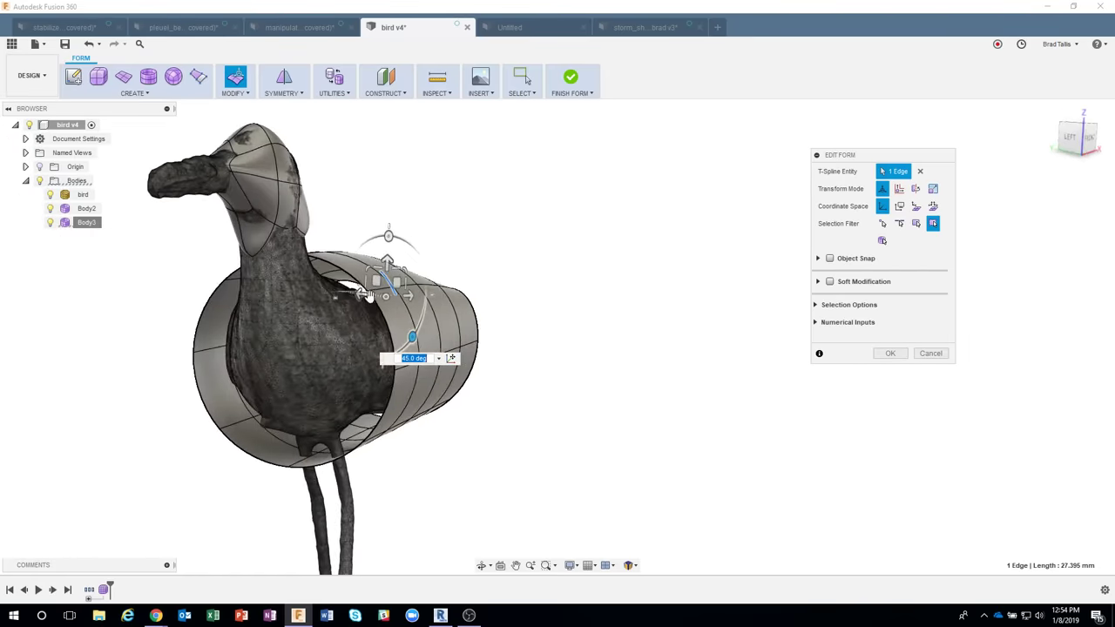
Move the lengthwise edge rows on both upper sides of the cylinder inward toward the bird's body and accept the form edits.
double_click(428, 287)
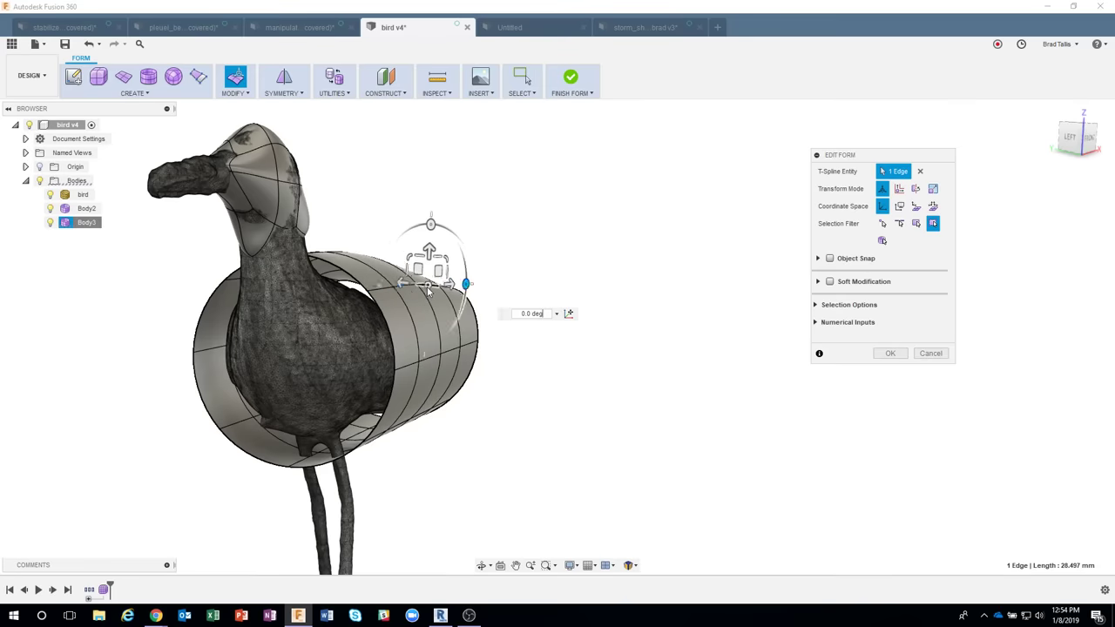
shift+middle_drag(399, 288, 428, 288)
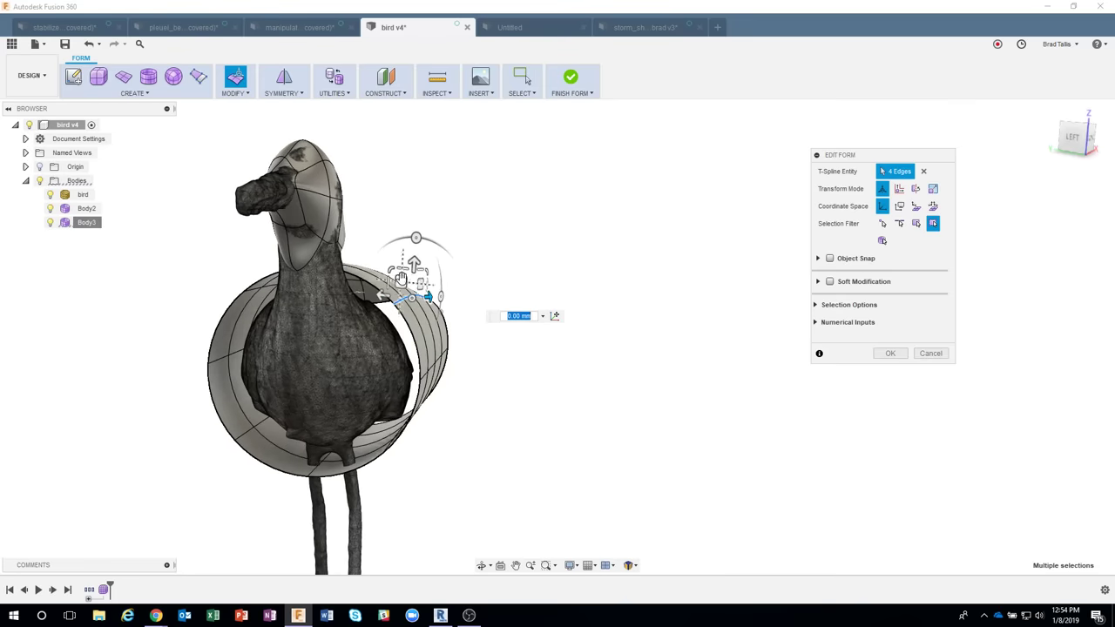
drag(399, 277, 383, 288)
click(461, 265)
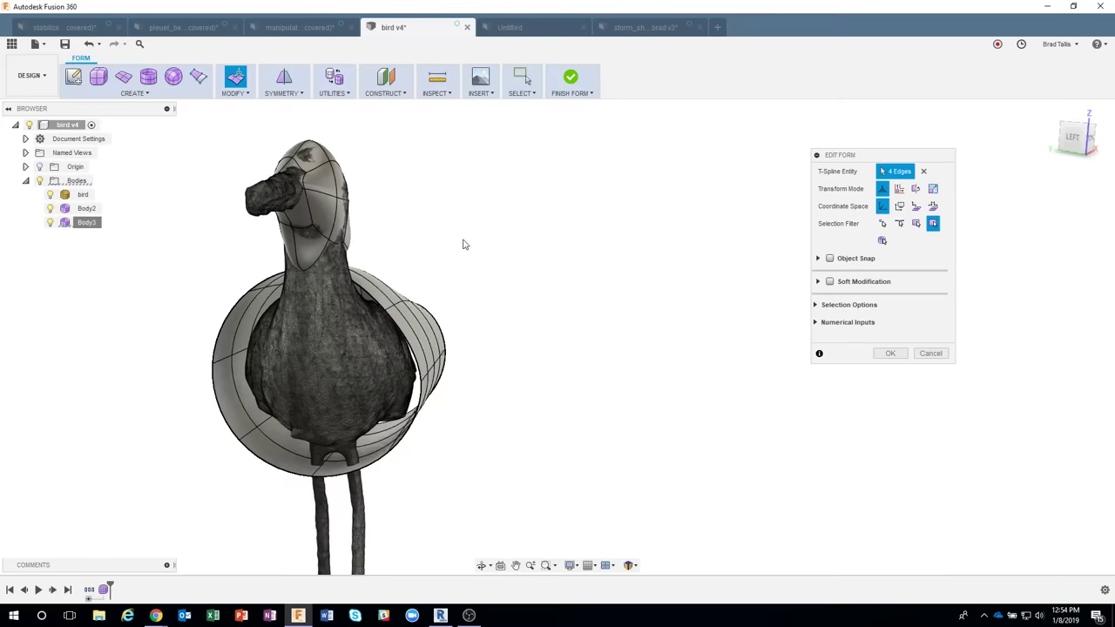
shift+middle_drag(462, 241, 315, 290)
double_click(354, 310)
drag(331, 294, 344, 307)
shift+middle_drag(568, 320, 320, 412)
key(F6)
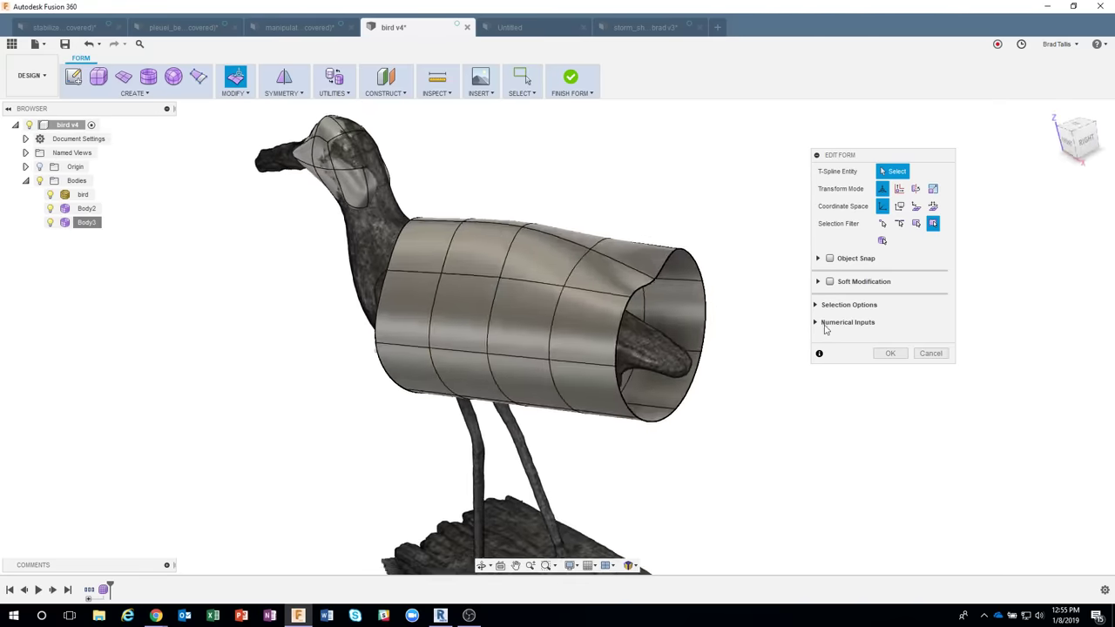
click(900, 351)
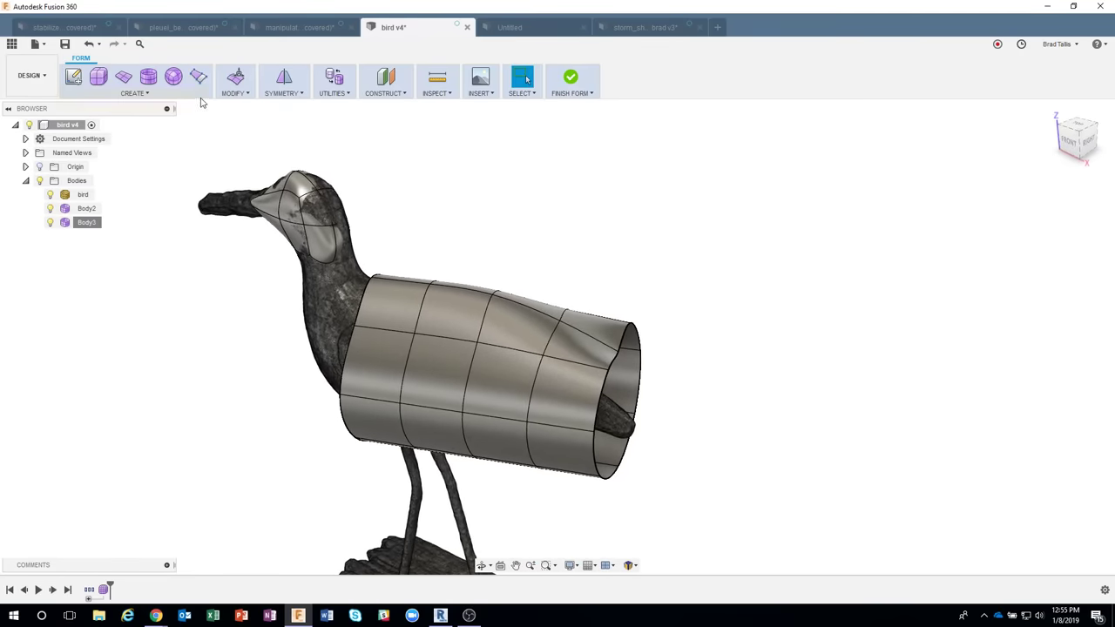
Pull all vertices of the cylinder form onto the bird mesh, using automatic target selection and surface points.
click(234, 92)
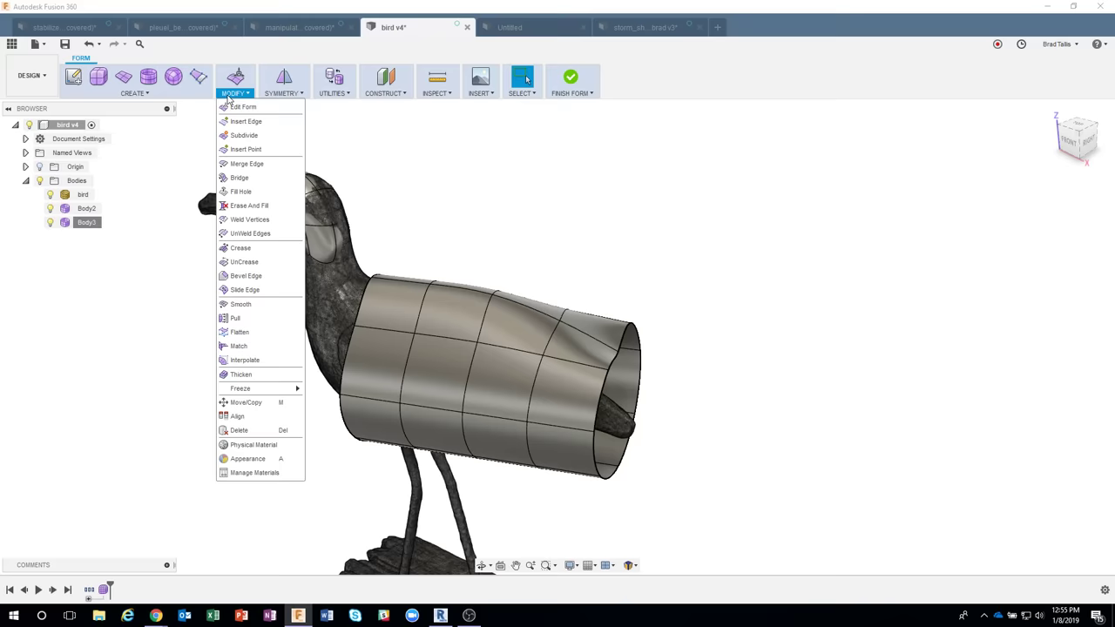
click(235, 318)
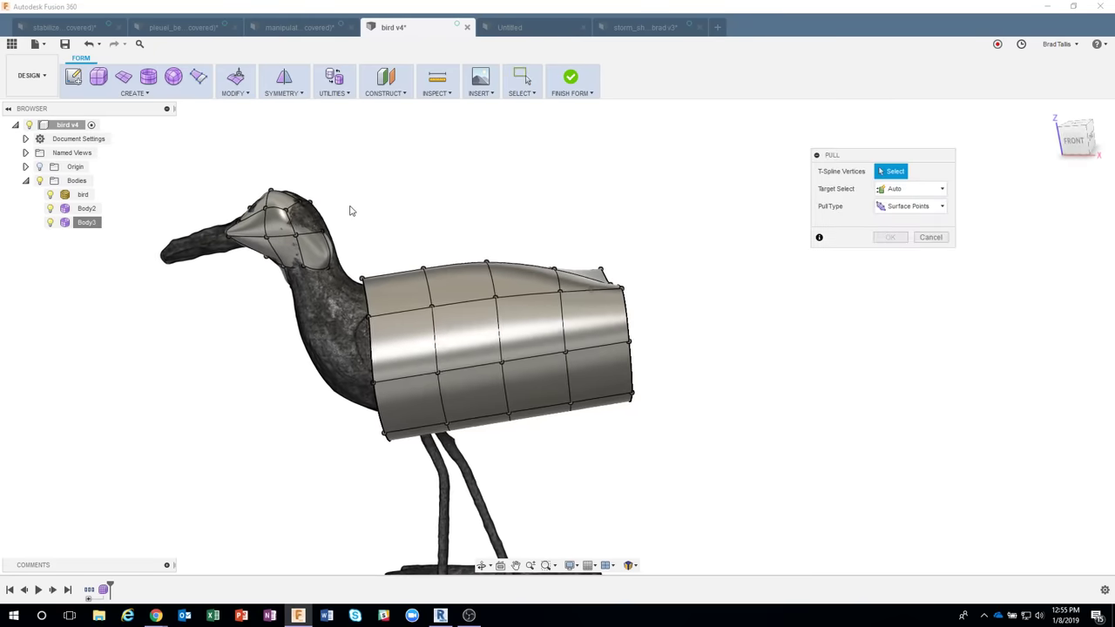
drag(349, 201, 687, 454)
shift+middle_drag(685, 376, 871, 233)
click(882, 238)
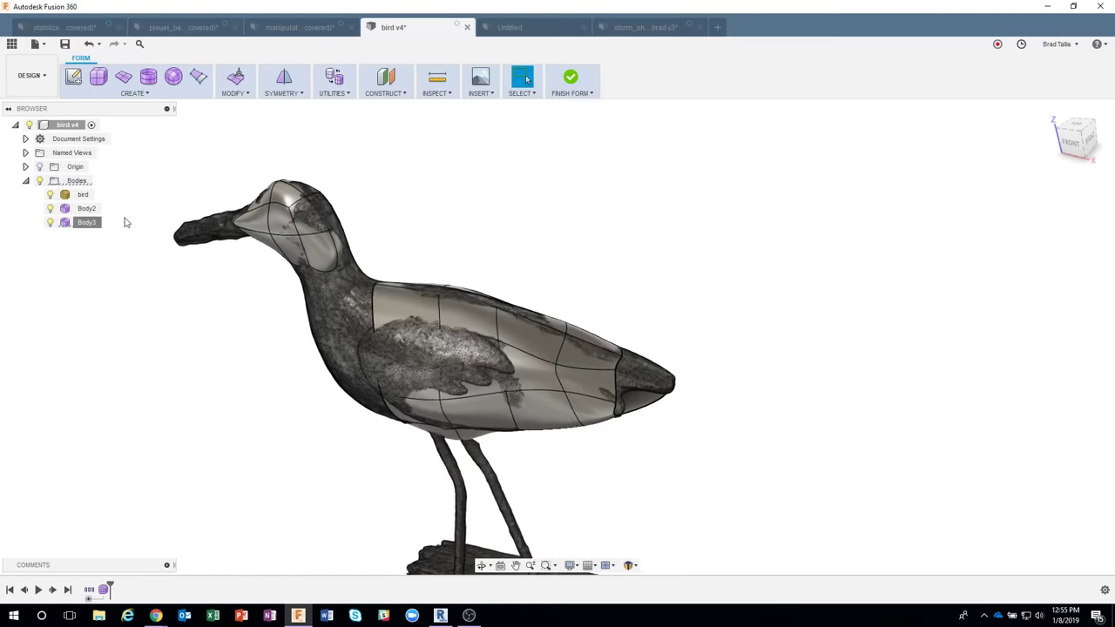
Hide the bird mesh and raise the low-hanging vertex on the body form's underside about 26.2 mm with Edit Form.
click(54, 195)
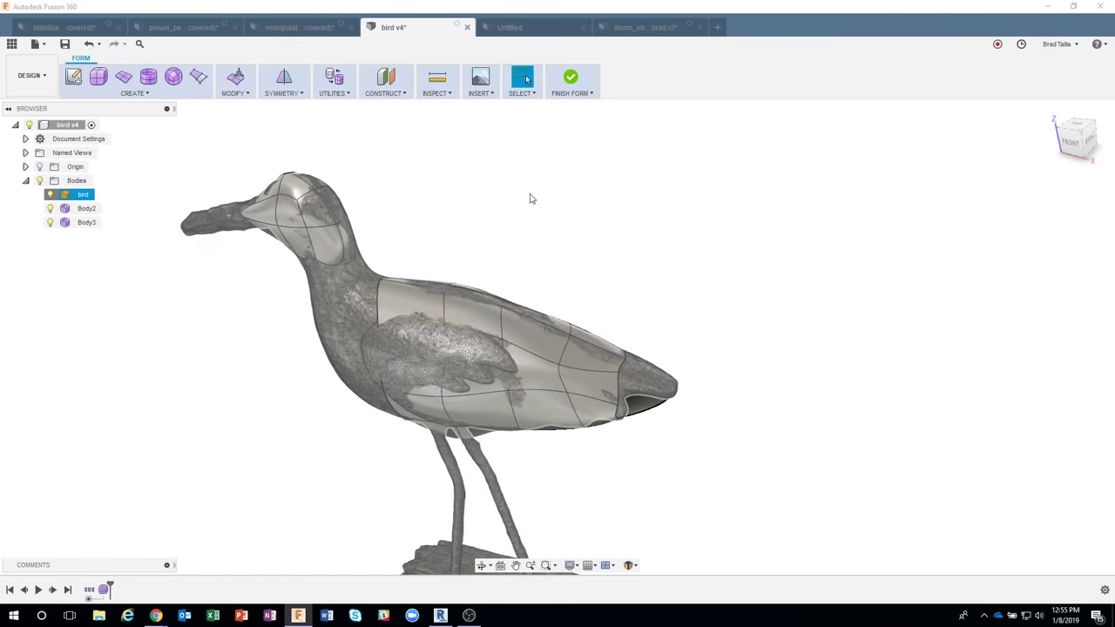
key(v)
shift+middle_drag(571, 215, 518, 483)
right_click(504, 441)
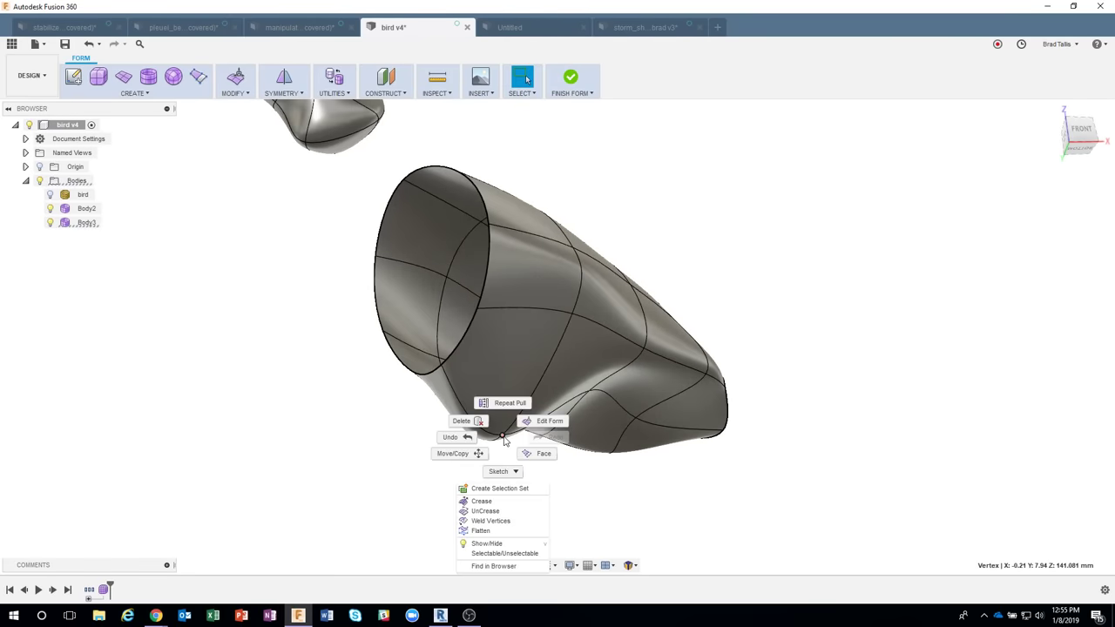
click(533, 430)
shift+middle_drag(528, 433, 508, 464)
drag(491, 385, 487, 294)
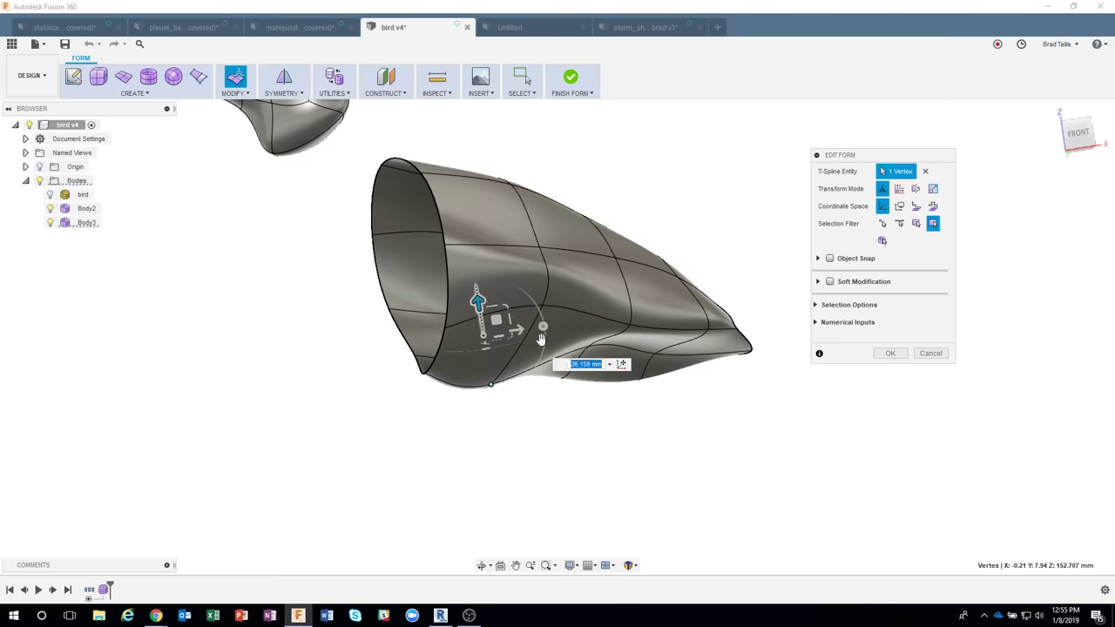
Lower the vertex in the dented area of the body form's underside by about 6 mm.
shift+middle_drag(488, 294, 571, 345)
click(562, 335)
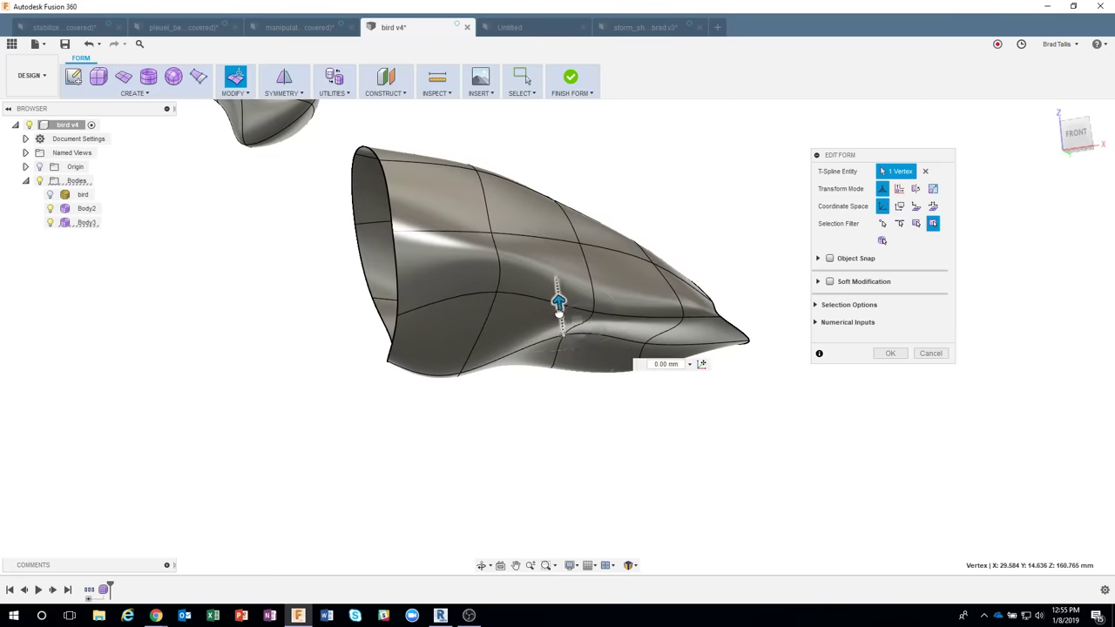
drag(560, 304, 561, 328)
shift+middle_drag(532, 254, 395, 187)
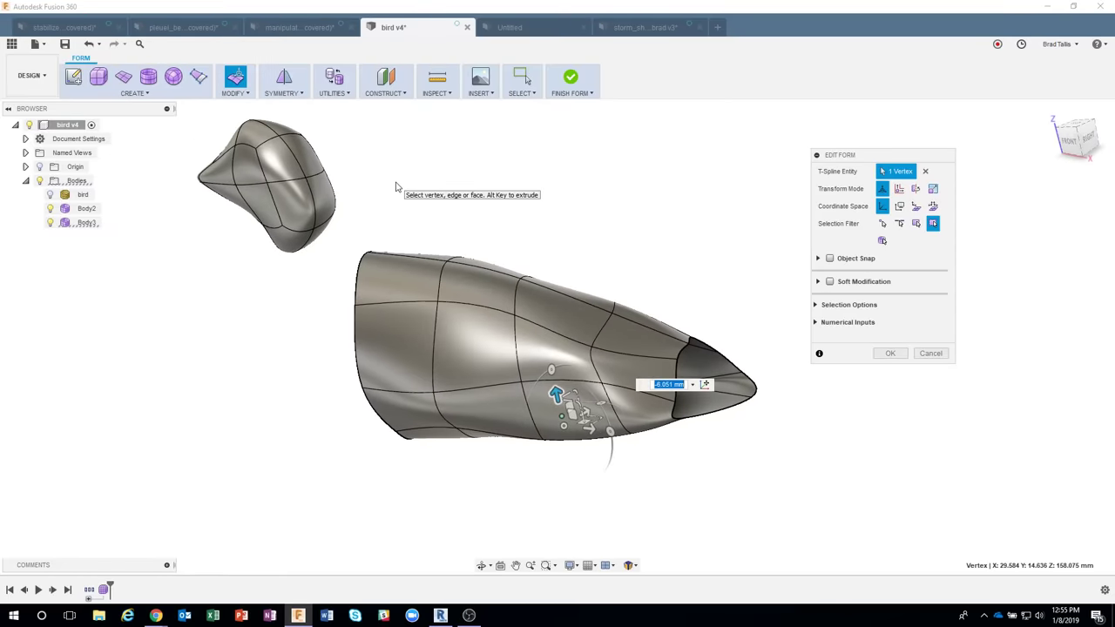